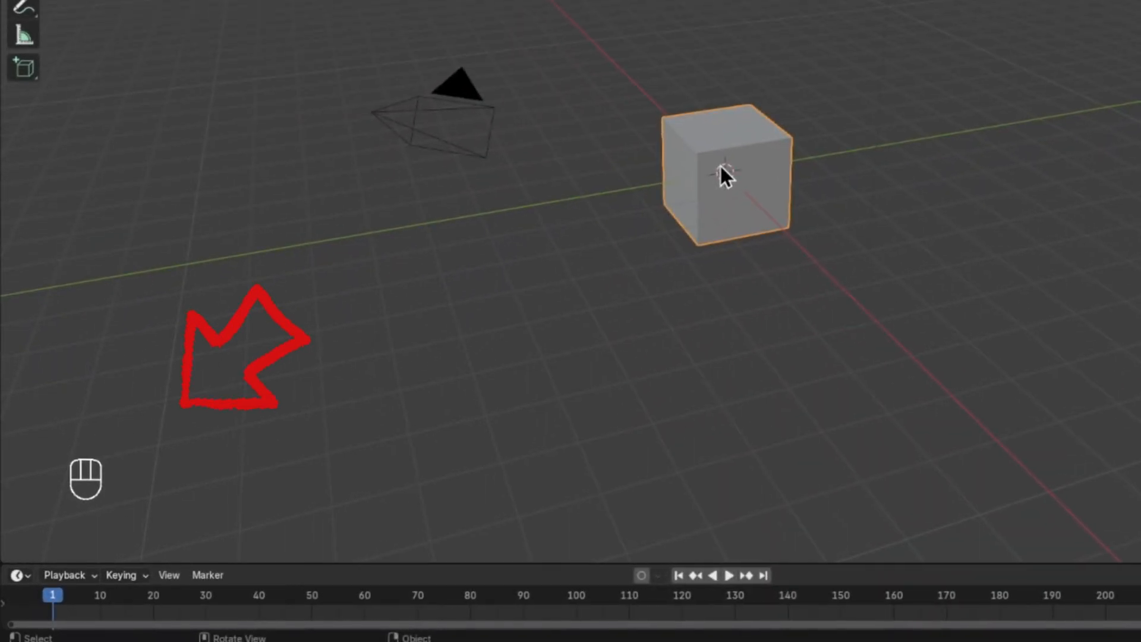
# Enable the A.N.T.Landscape add-on in the preferences.
pyautogui.click(43, 24)
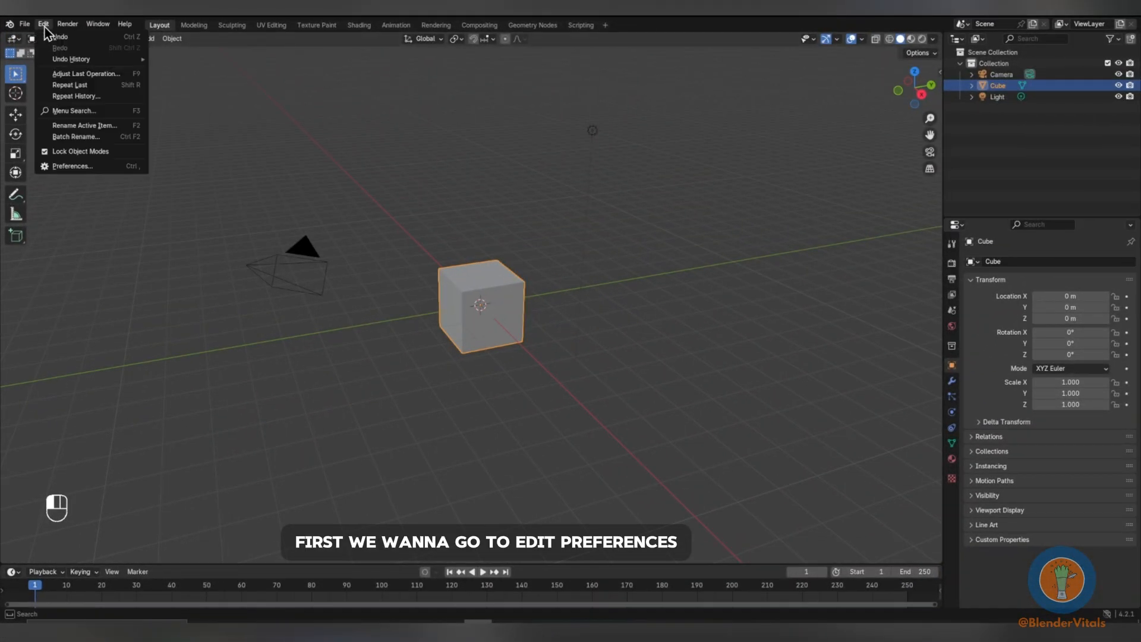
pyautogui.click(61, 166)
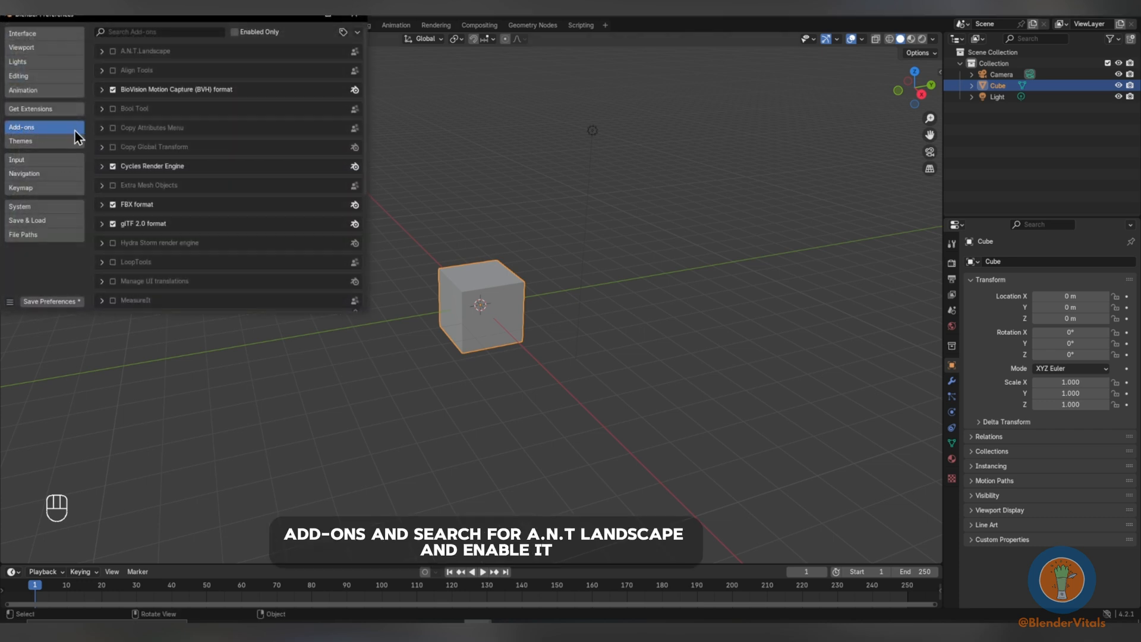
pyautogui.click(113, 51)
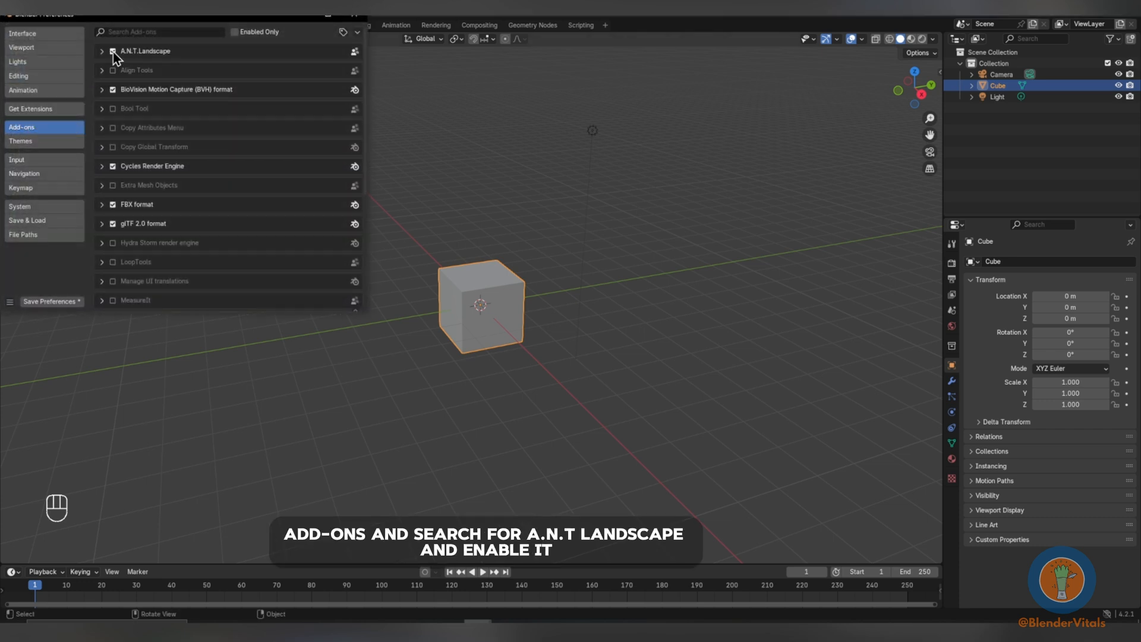
pyautogui.click(354, 15)
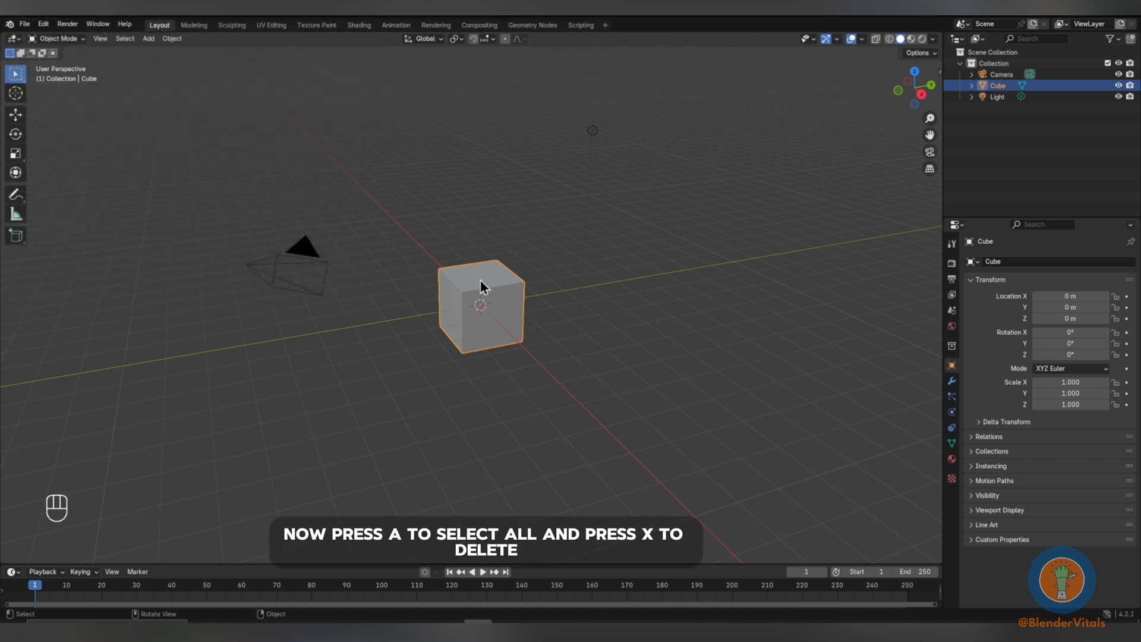
# Delete all the default objects from the scene: the camera, cube and light.
pyautogui.press('a')
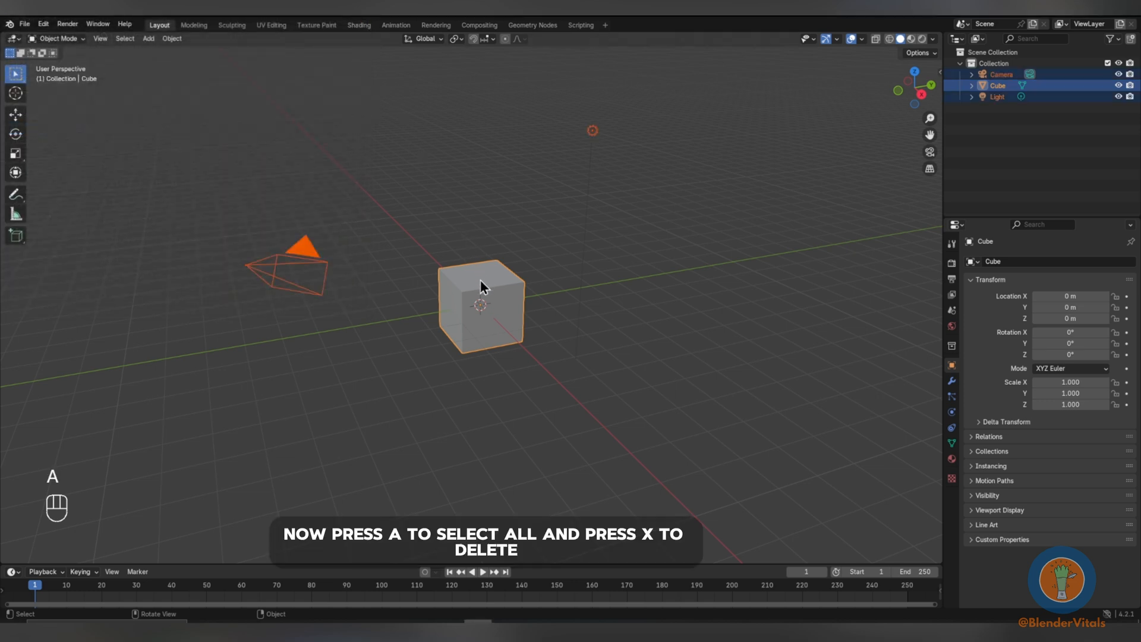
pyautogui.press('x')
pyautogui.click(480, 279)
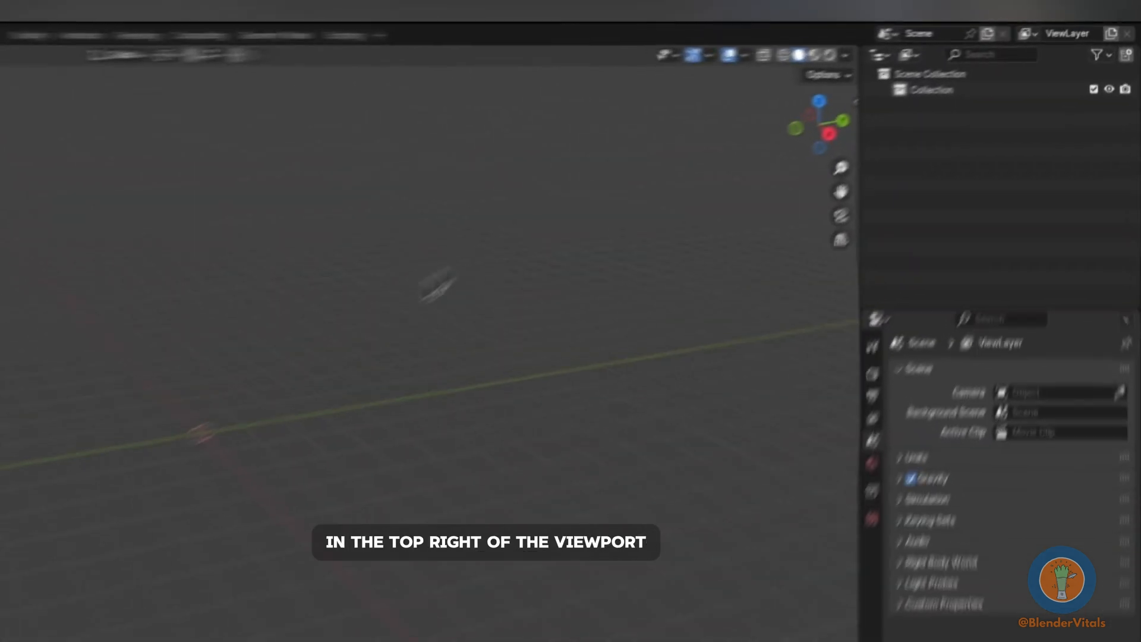
# Enable the Cavity option in the viewport shading settings.
pyautogui.click(932, 38)
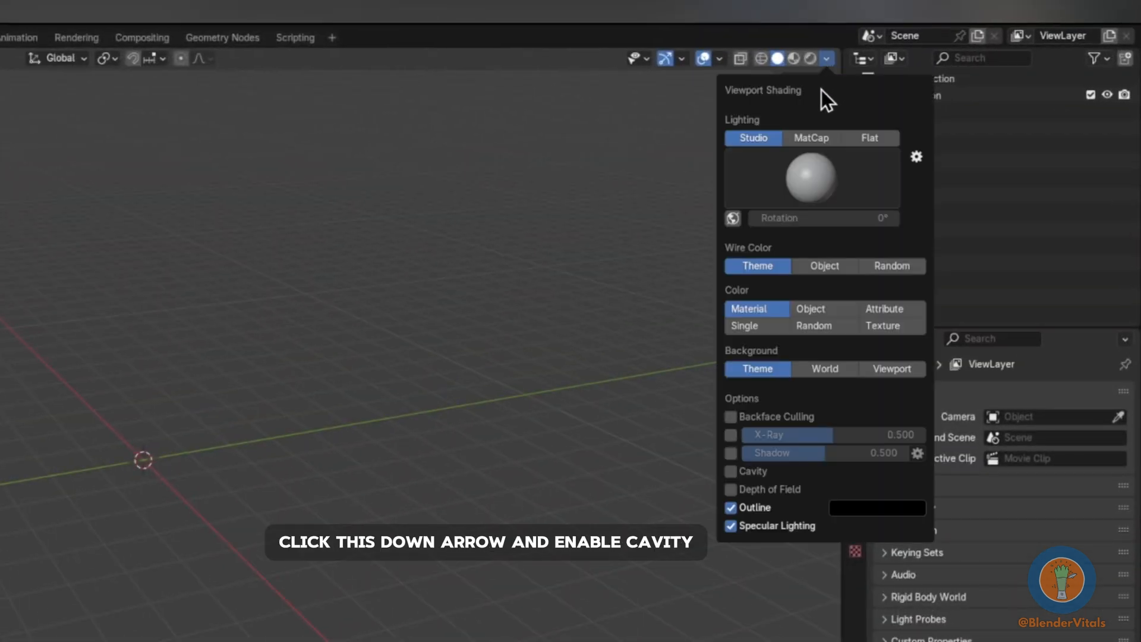
pyautogui.click(731, 472)
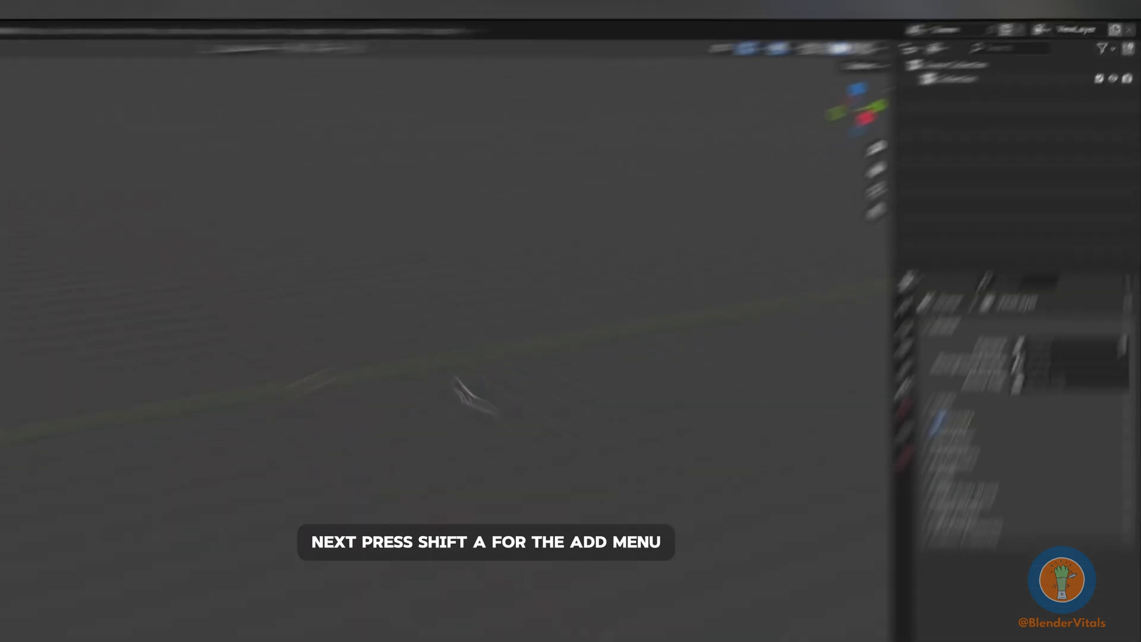
# Add a Landscape mesh to the scene and frame it in the viewport.
pyautogui.hotkey('shift', 'a')
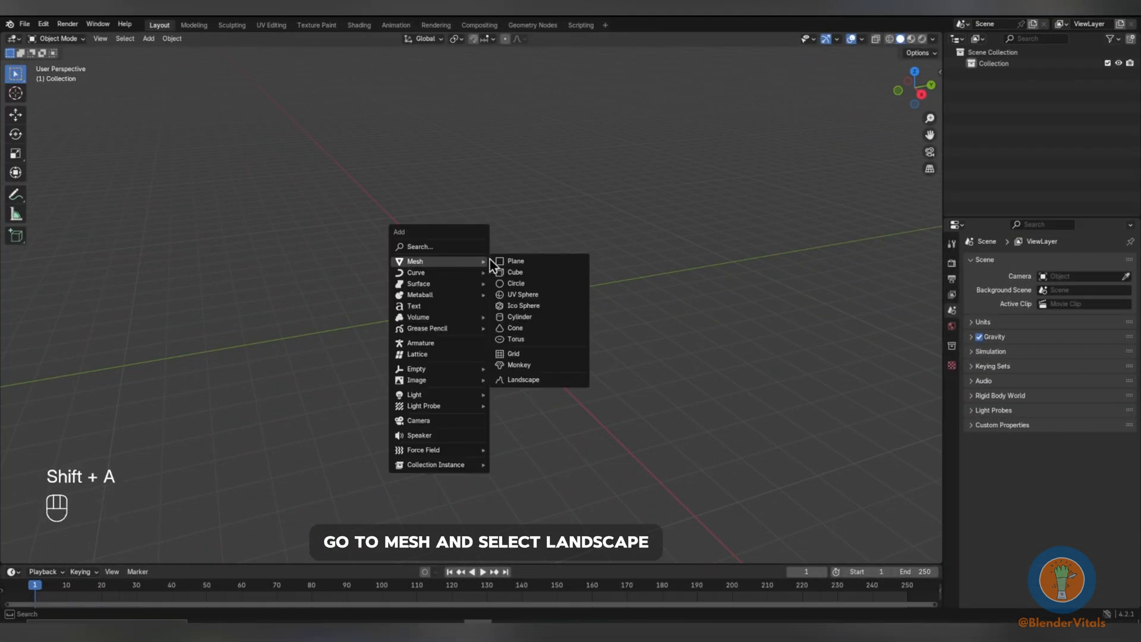
pyautogui.click(526, 378)
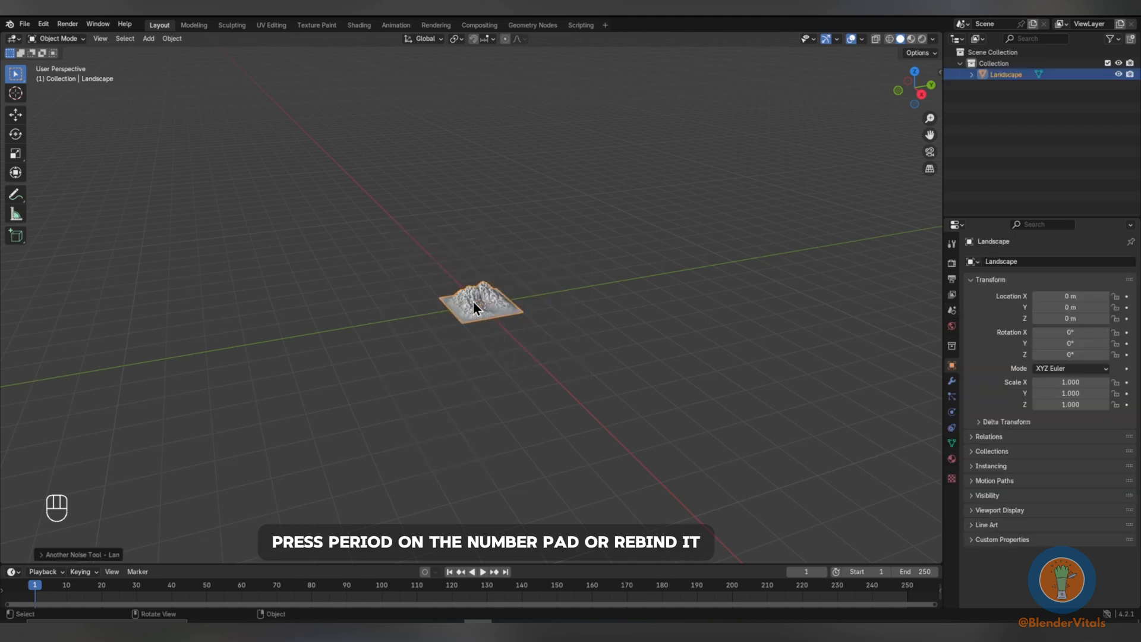
pyautogui.press('KP_Decimal')
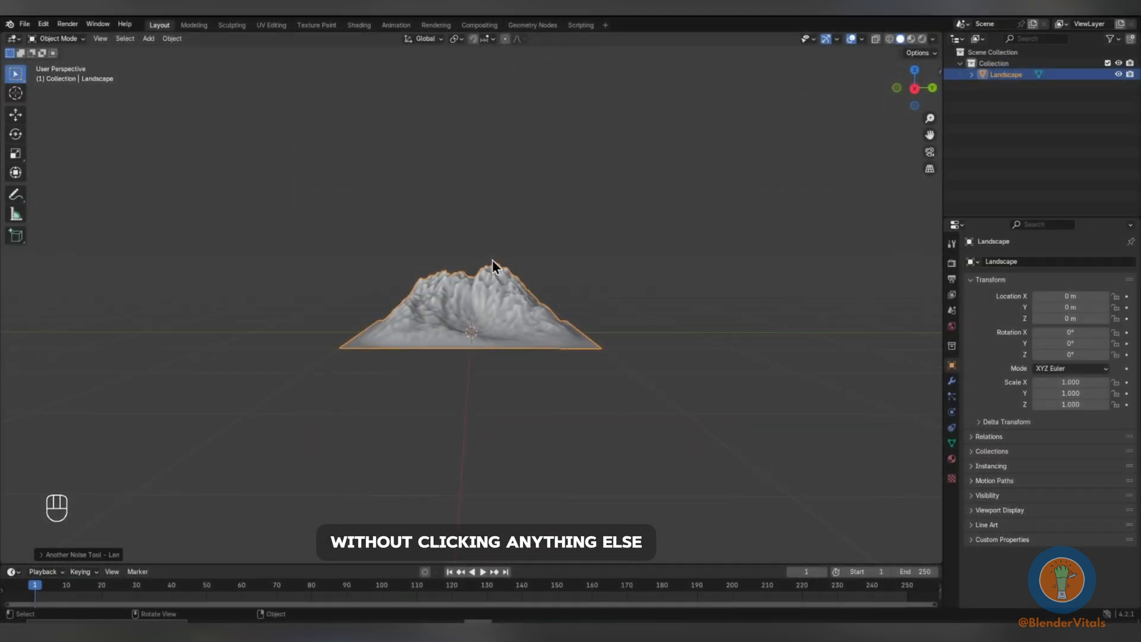
# Set the landscape's noise type to Planet Noise and its noise basis to New Perlin.
pyautogui.click(48, 554)
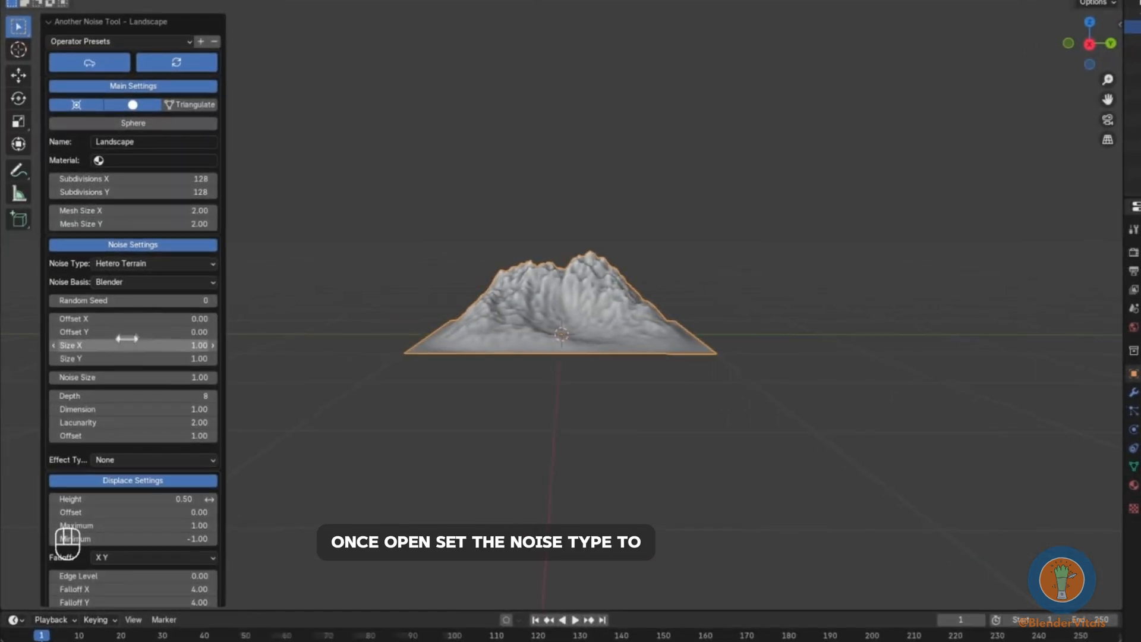
pyautogui.click(149, 265)
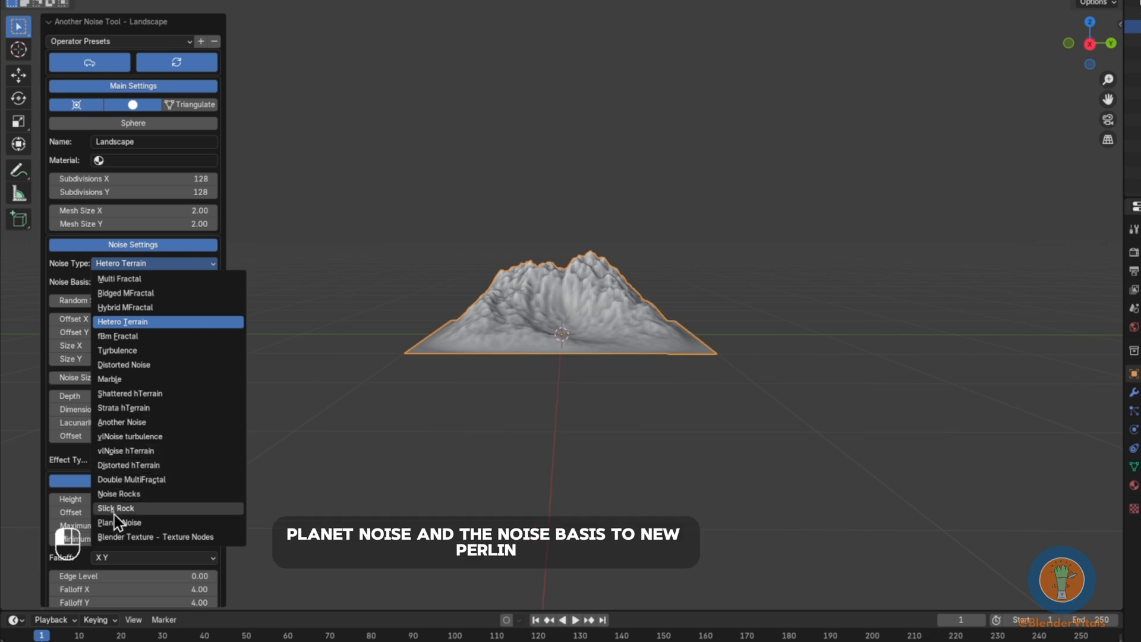
pyautogui.click(114, 521)
pyautogui.click(144, 284)
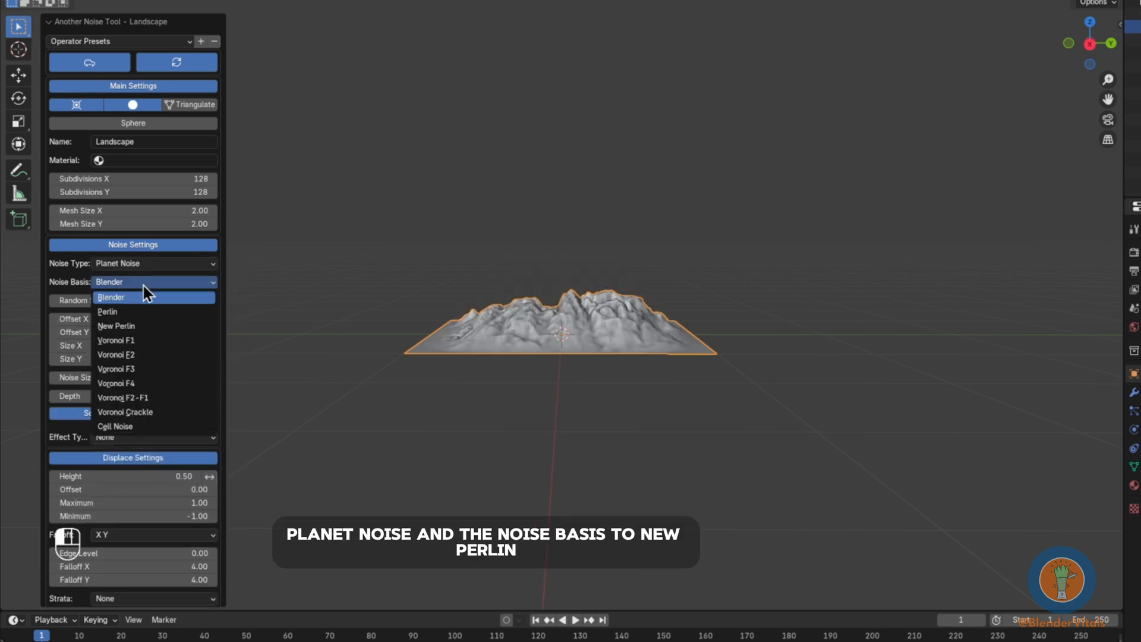
pyautogui.click(139, 326)
# Set the landscape's displacement height to -1 and its minimum to -1.5.
pyautogui.scroll(-1, 139, 325)
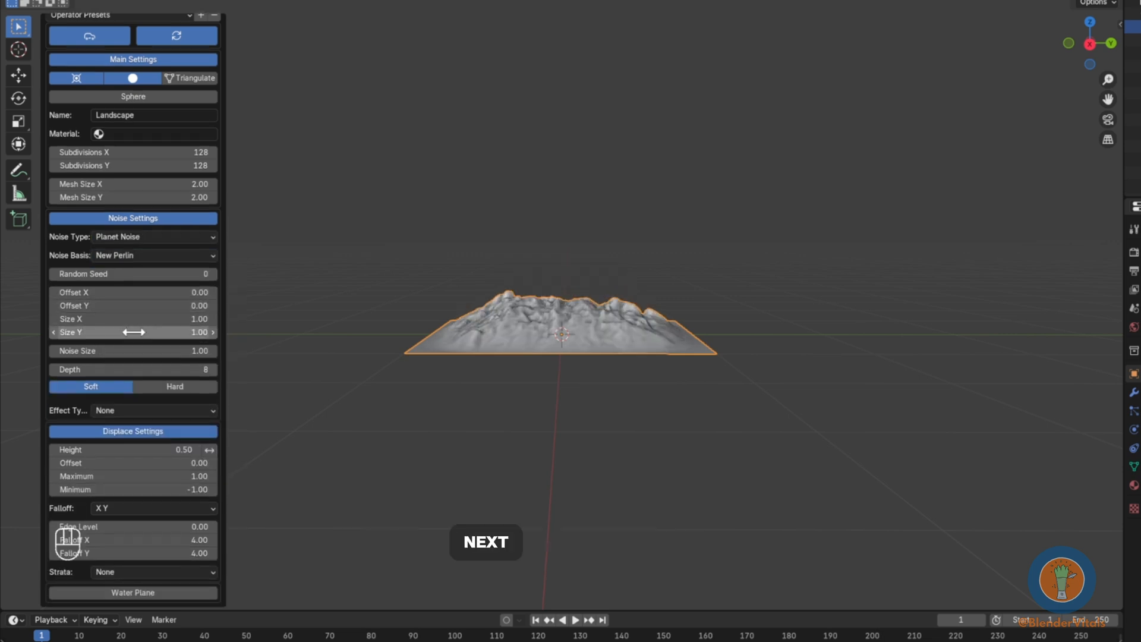
pyautogui.click(150, 448)
pyautogui.write('-1')
pyautogui.press('Return')
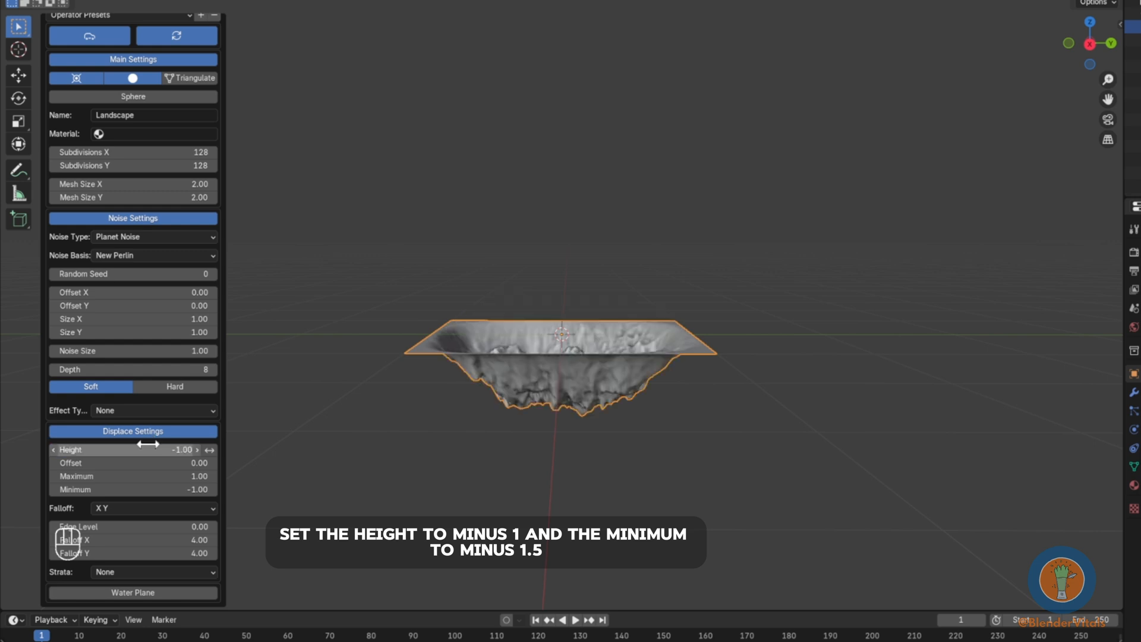
pyautogui.click(131, 489)
pyautogui.write('-1.5')
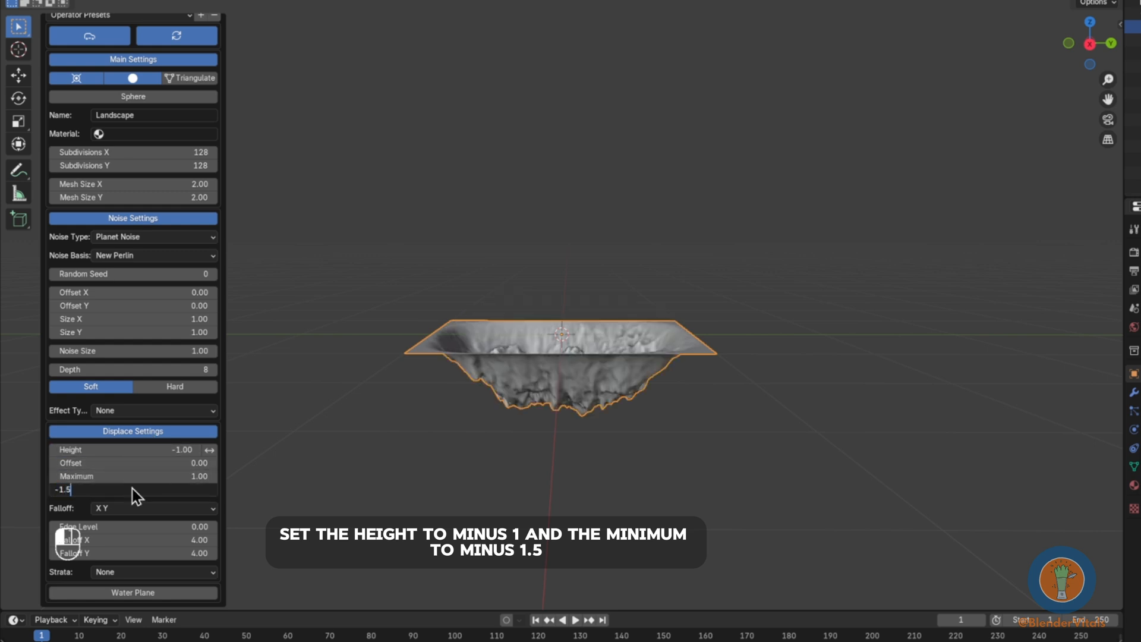
pyautogui.press('Return')
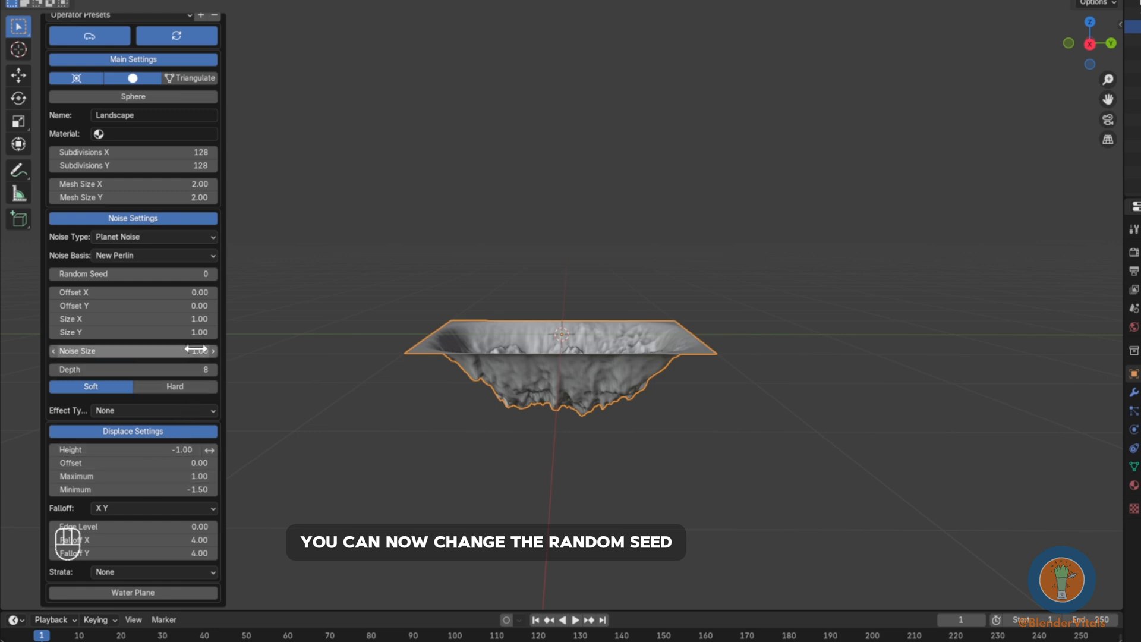
# Set the landscape's random seed to 5 to shape the underside of the island, and close its settings.
pyautogui.click(214, 274)
pyautogui.click(214, 274)
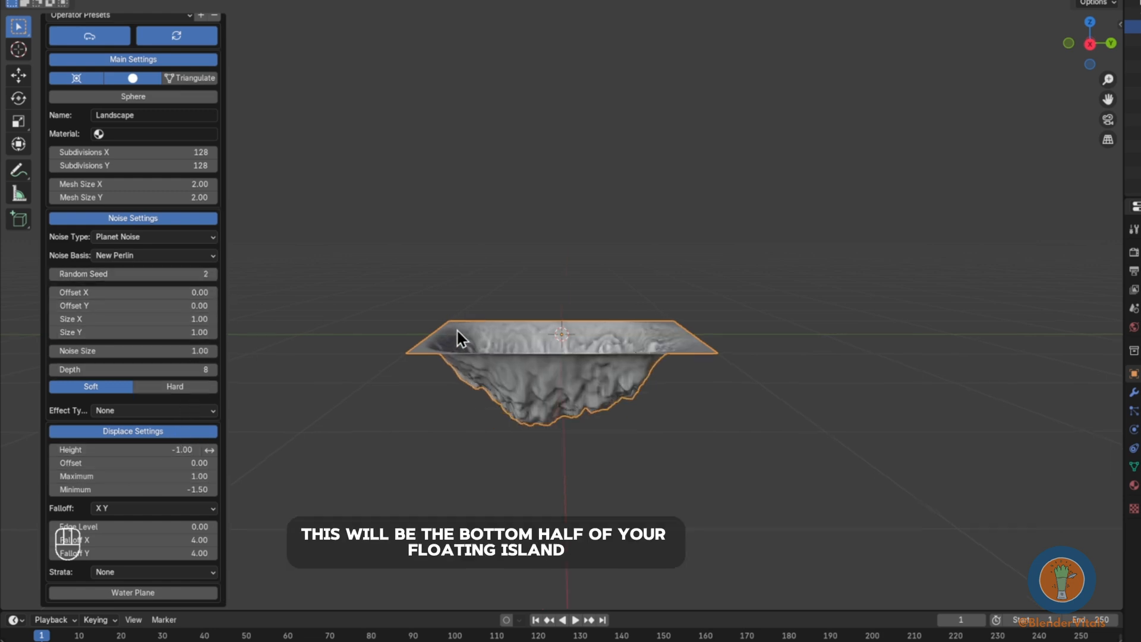
pyautogui.moveTo(458, 334); pyautogui.dragTo(500, 287, button='middle')
pyautogui.click(215, 274)
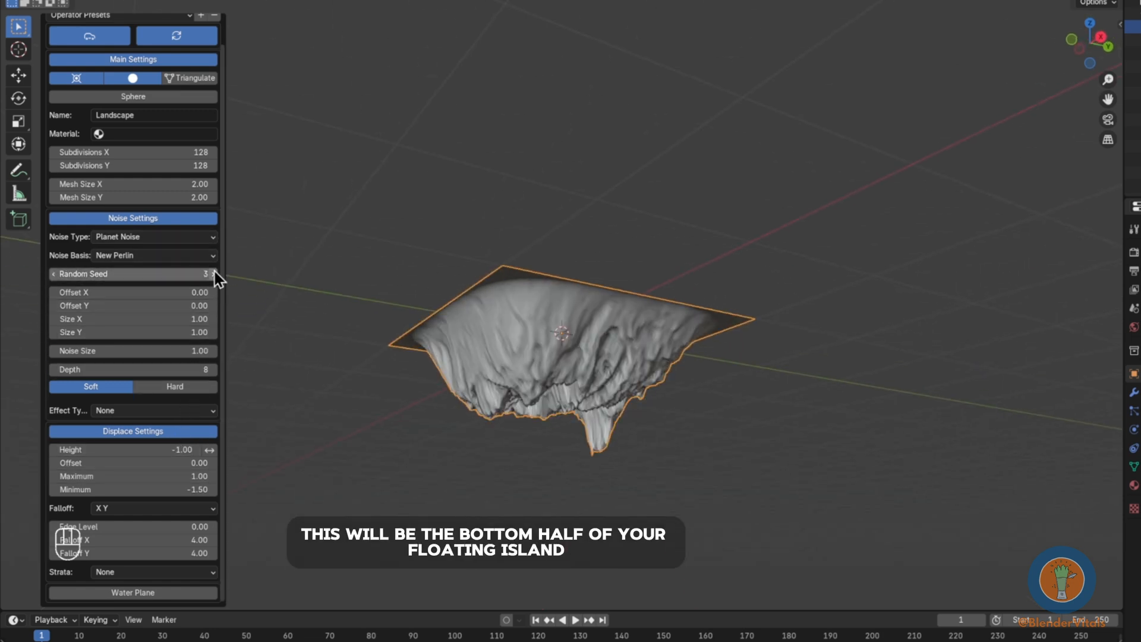
pyautogui.click(215, 274)
pyautogui.click(214, 274)
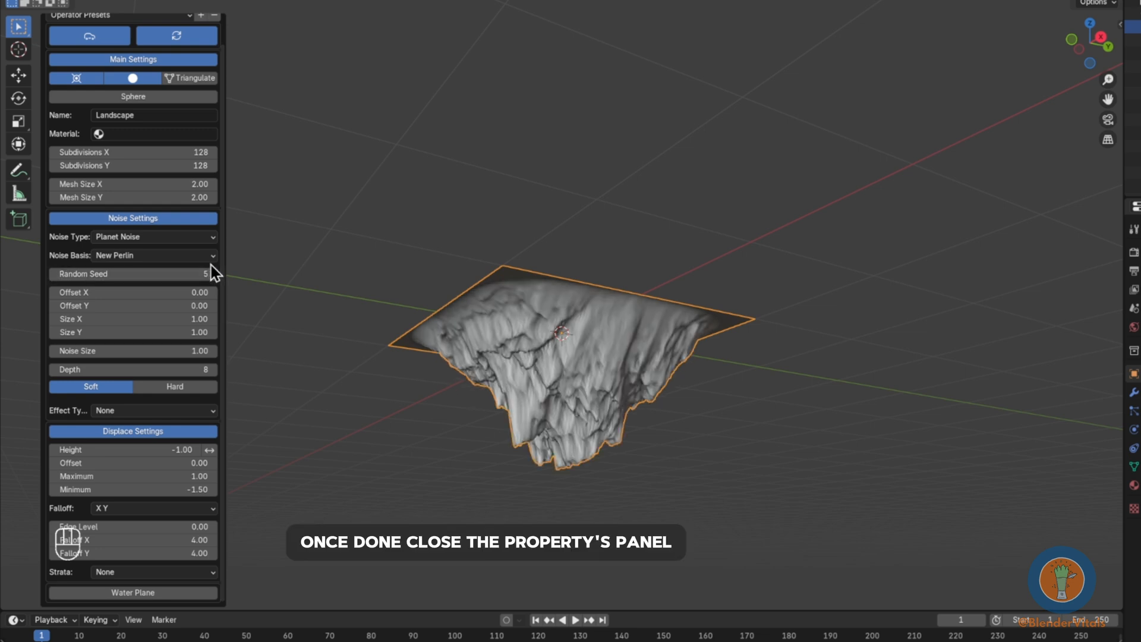
pyautogui.scroll(2, 76, 39)
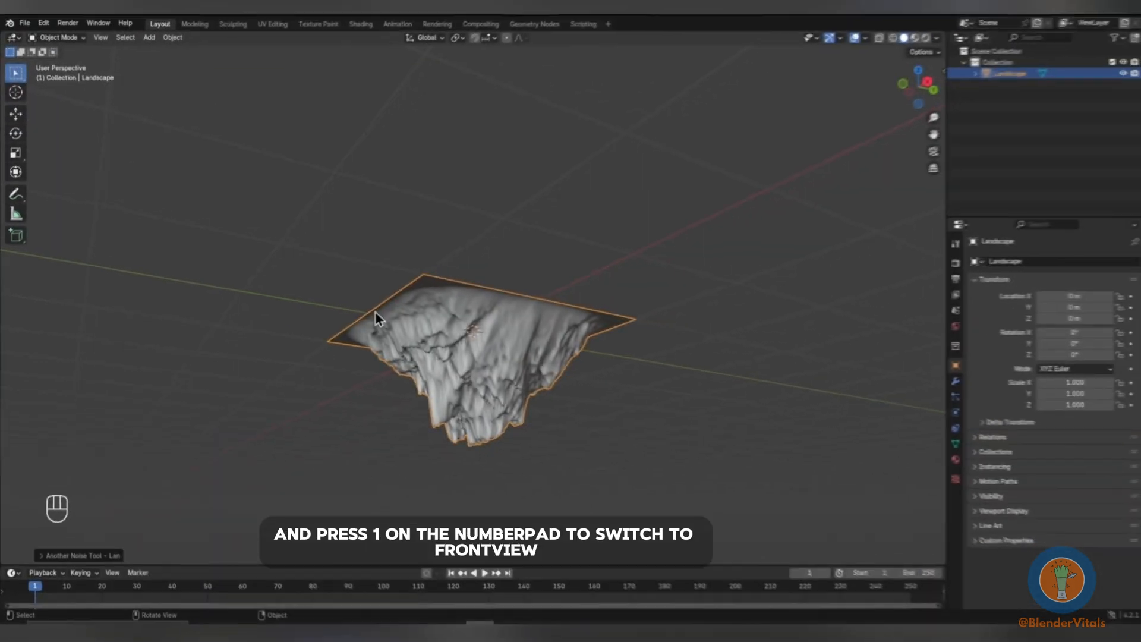
# Add a cube in front view and scale it along Z to about 0.071 so it covers the island's top rim.
pyautogui.press('KP_1')
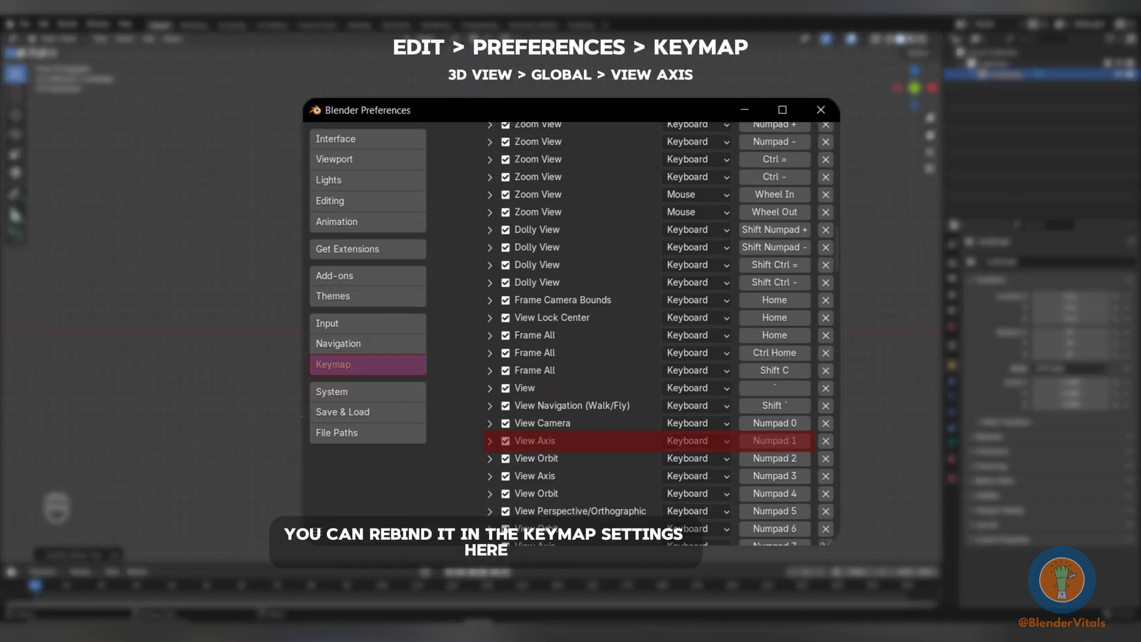
pyautogui.hotkey('shift', 'a')
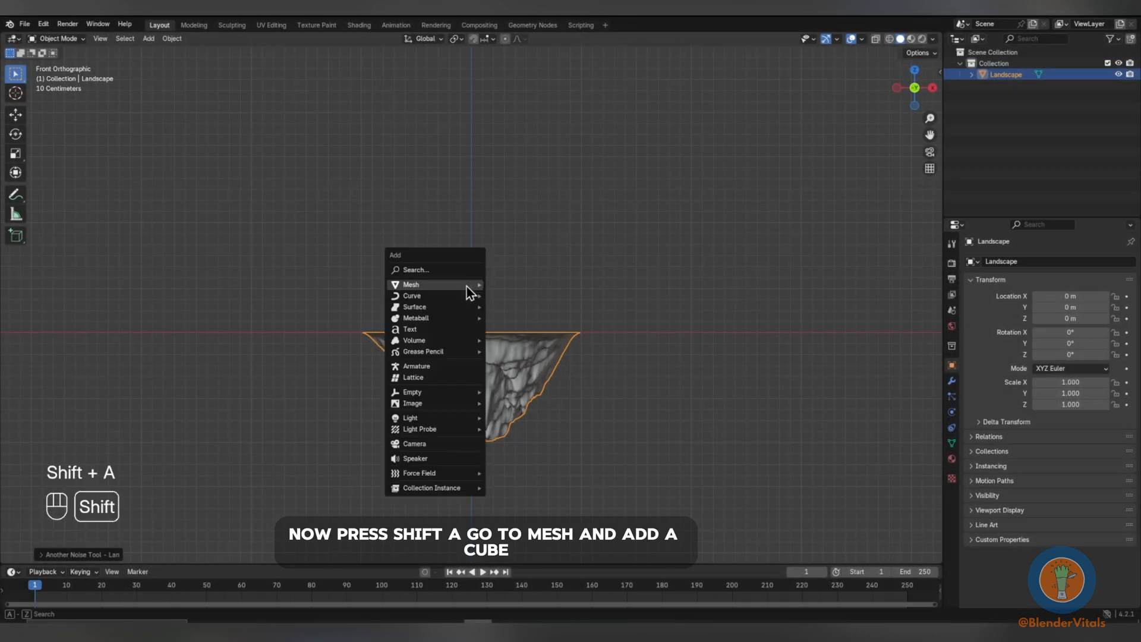
pyautogui.moveTo(466, 286)
pyautogui.click(497, 296)
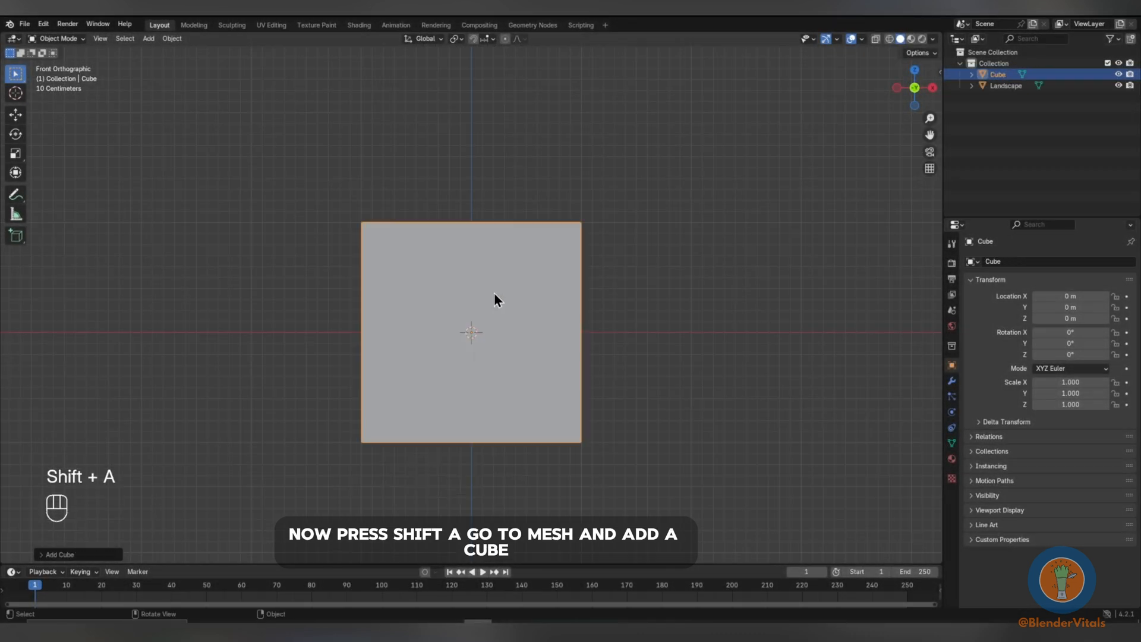
pyautogui.press('s')
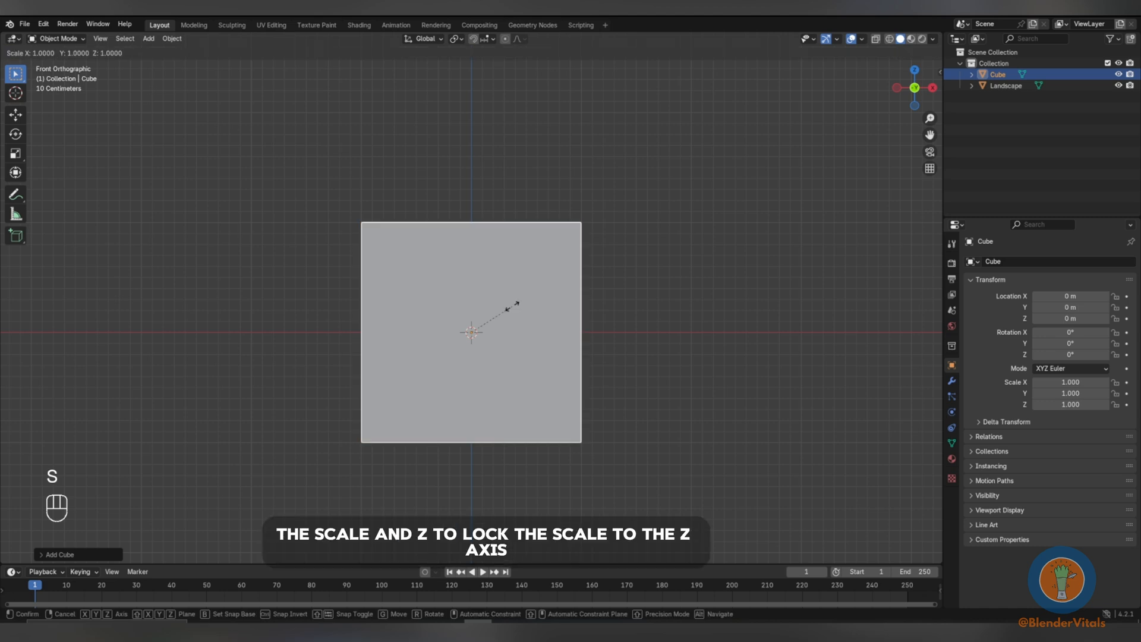
pyautogui.press('z')
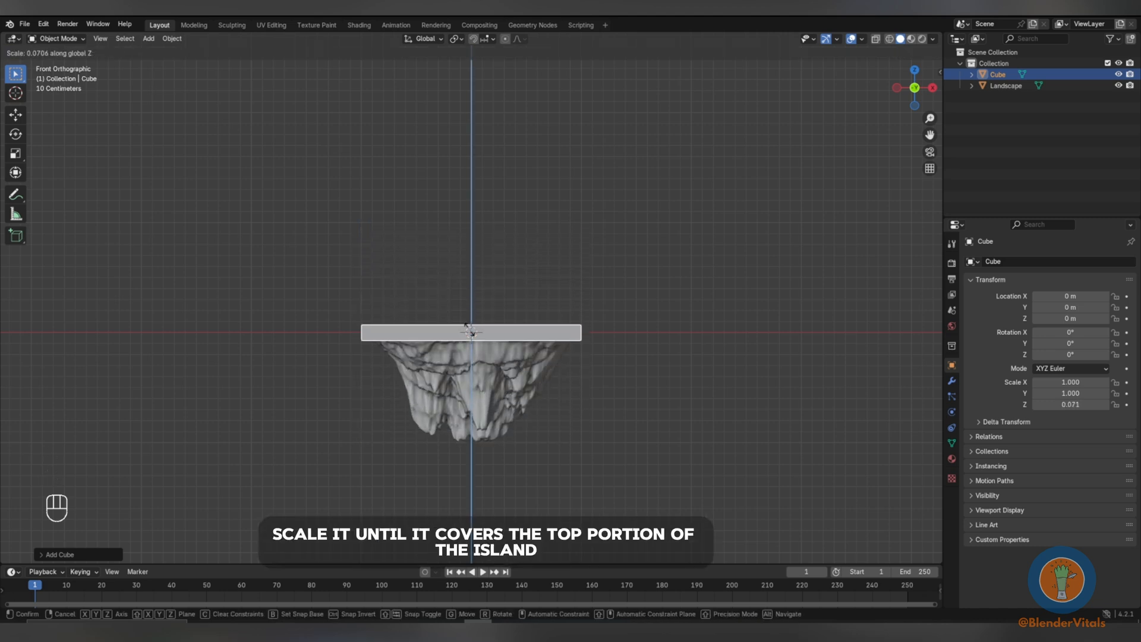
pyautogui.click(479, 333)
pyautogui.press('s')
pyautogui.press('z')
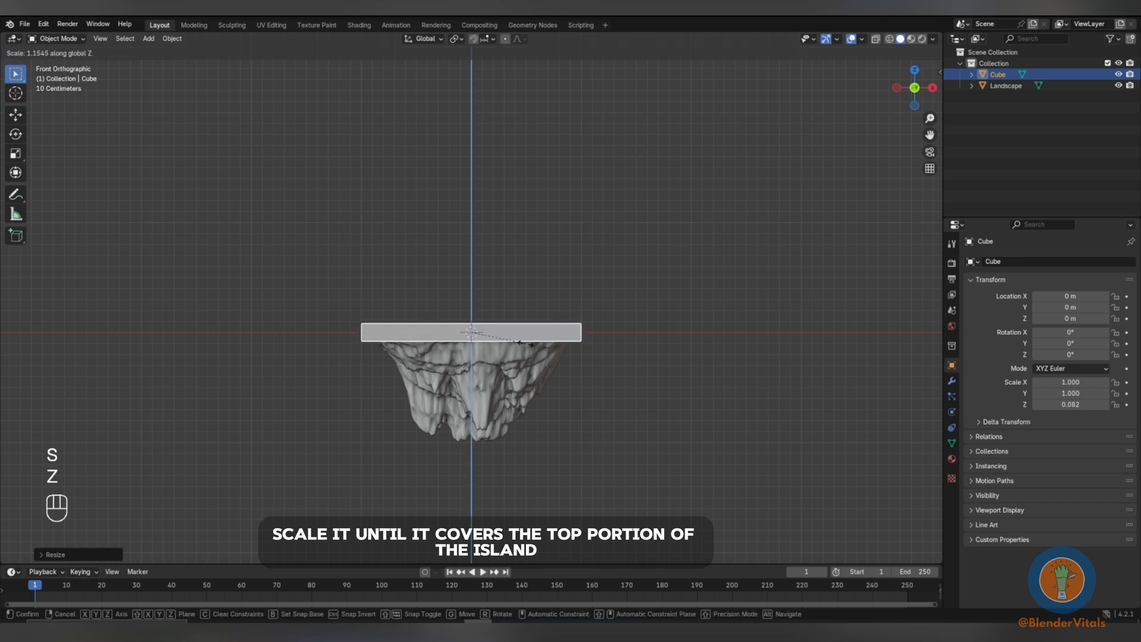
pyautogui.rightClick(486, 336)
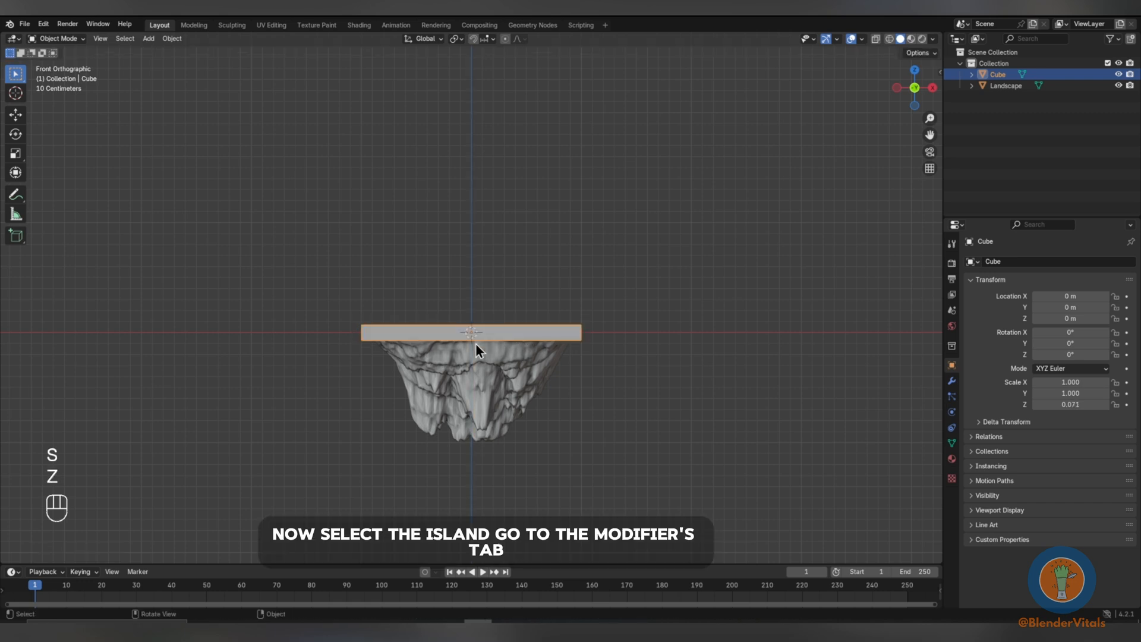
# Add a Boolean modifier in Difference mode to the landscape with the cube as its object, and apply it.
pyautogui.click(476, 346)
pyautogui.click(813, 427)
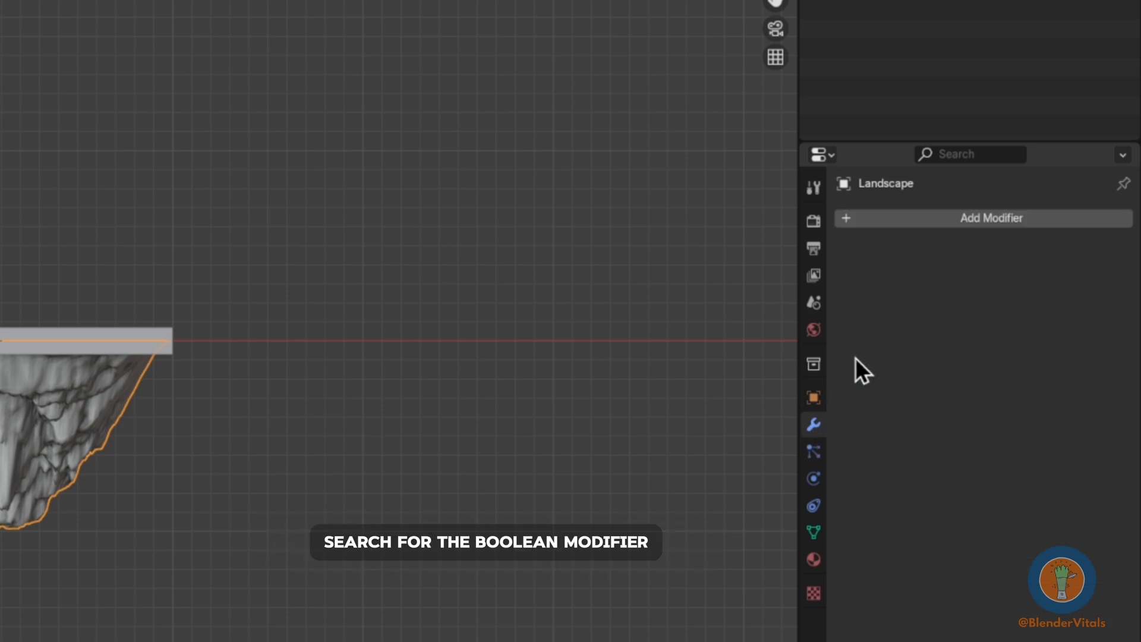
pyautogui.click(907, 217)
pyautogui.write('b')
pyautogui.click(877, 250)
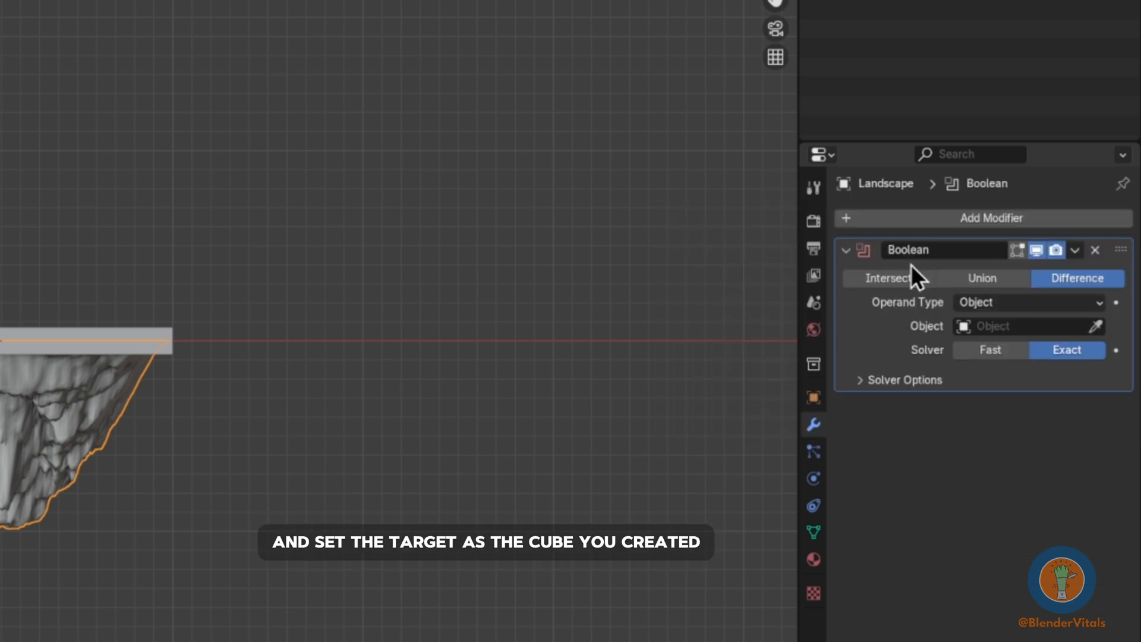
pyautogui.click(1003, 326)
pyautogui.click(985, 354)
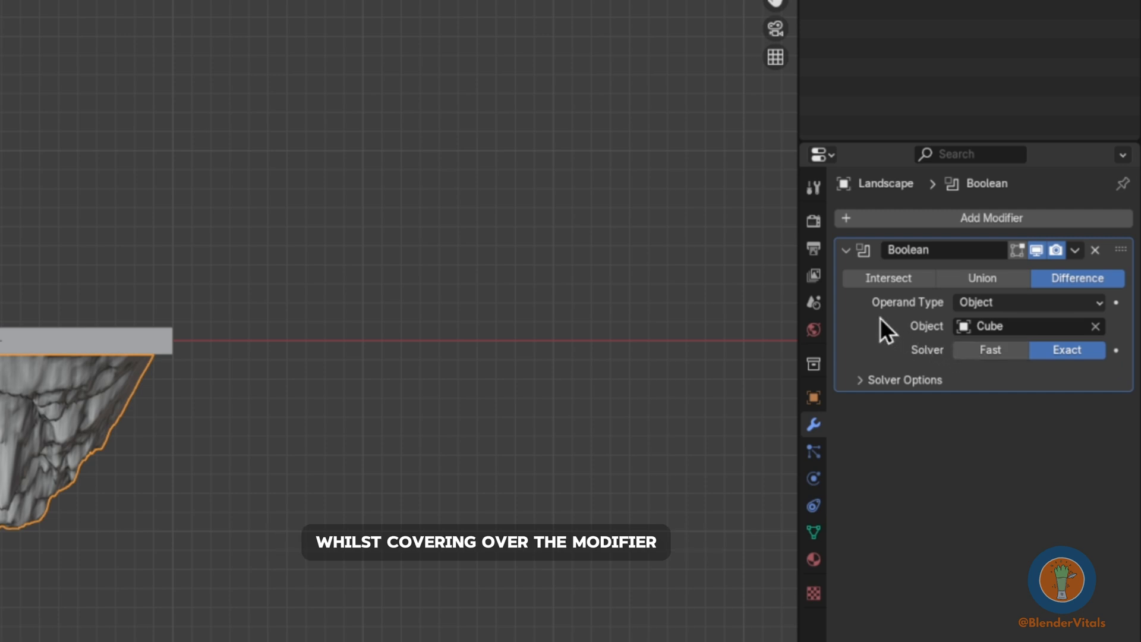
pyautogui.hotkey('ctrl', 'a')
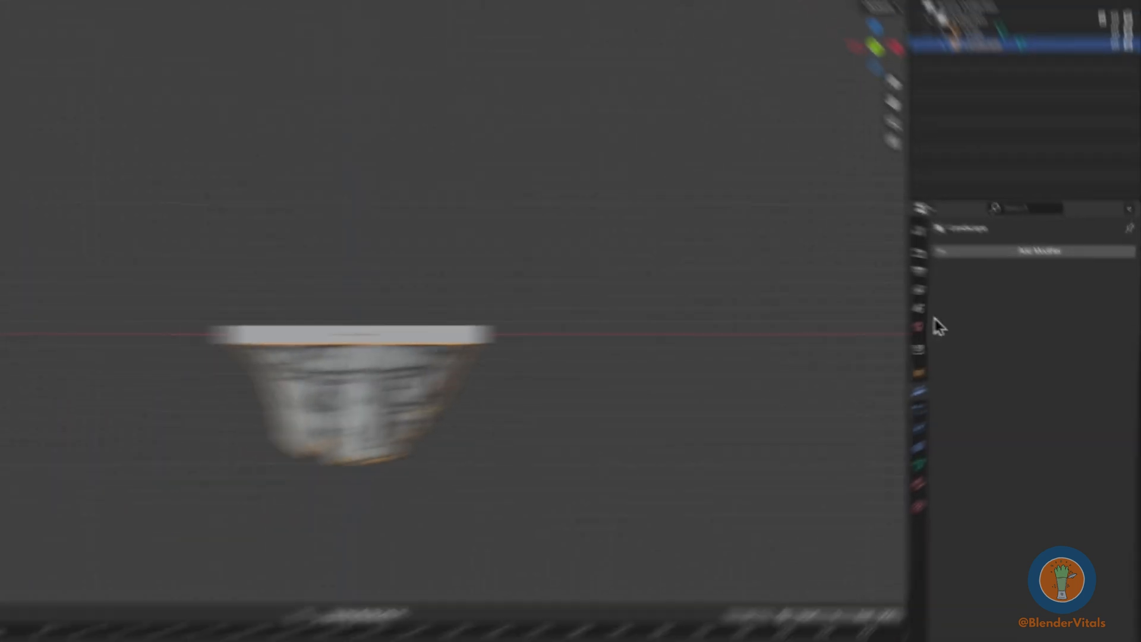
# Delete the cube and select the landscape.
pyautogui.click(473, 333)
pyautogui.press('x')
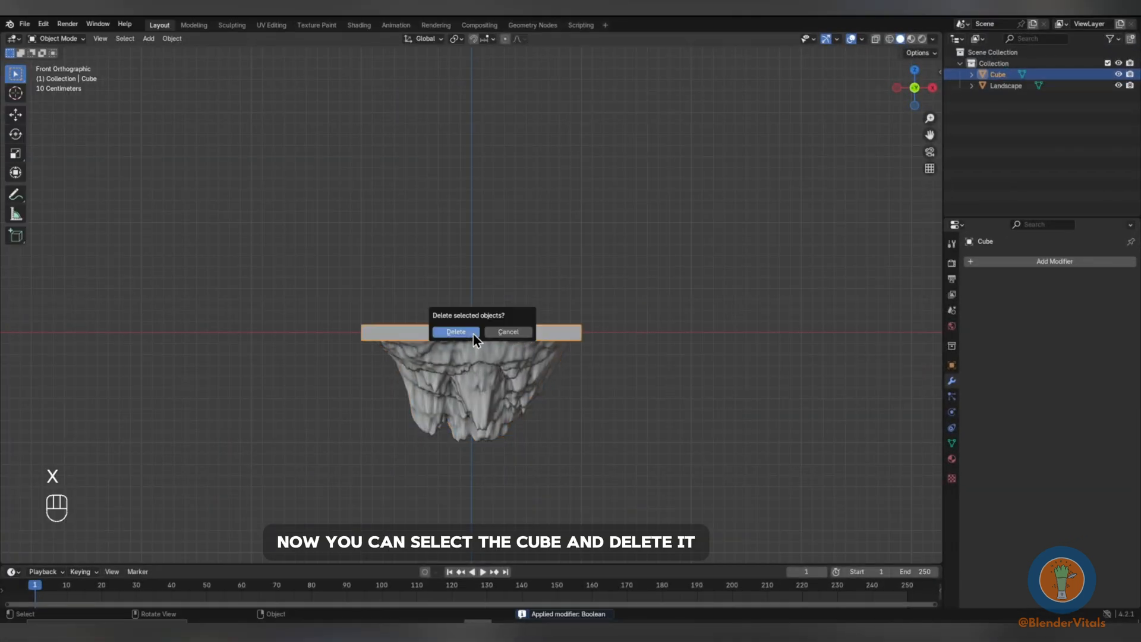
pyautogui.click(473, 334)
pyautogui.click(472, 346)
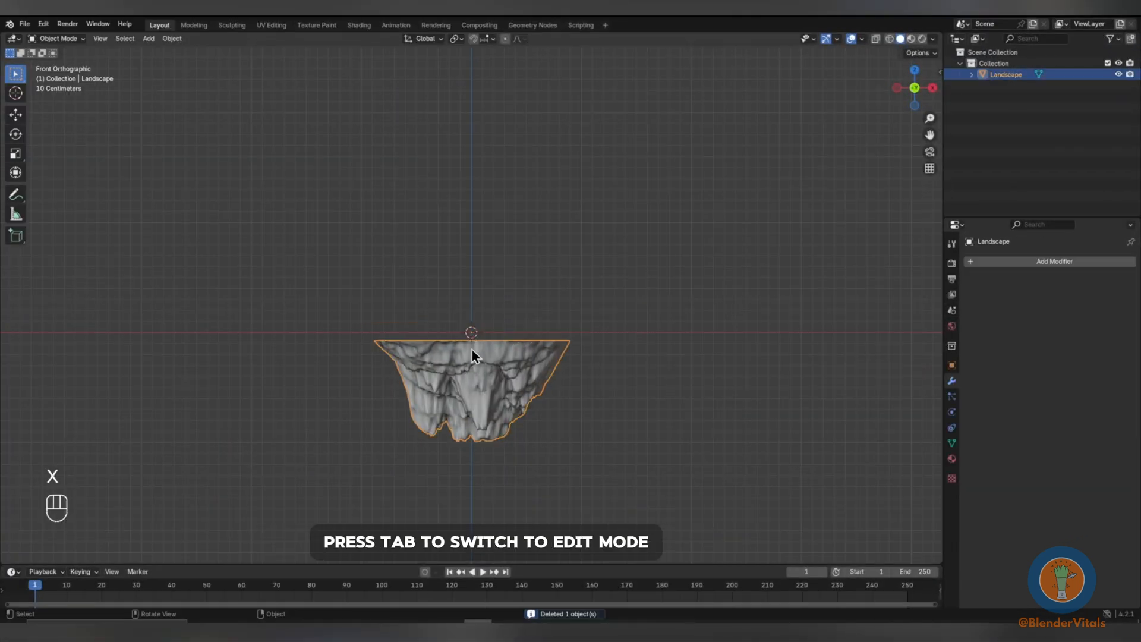
# In Edit Mode, move the landscape's entire mesh up about 0.06 m along Z to bring its flat top to the X axis.
pyautogui.press('Tab')
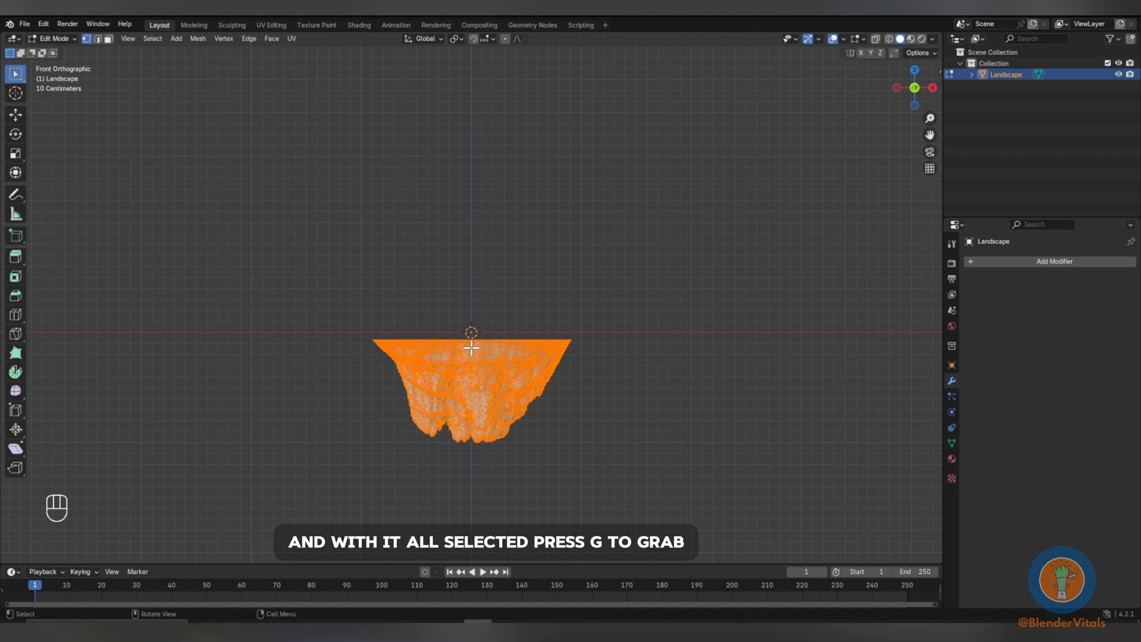
pyautogui.press('g')
pyautogui.press('z')
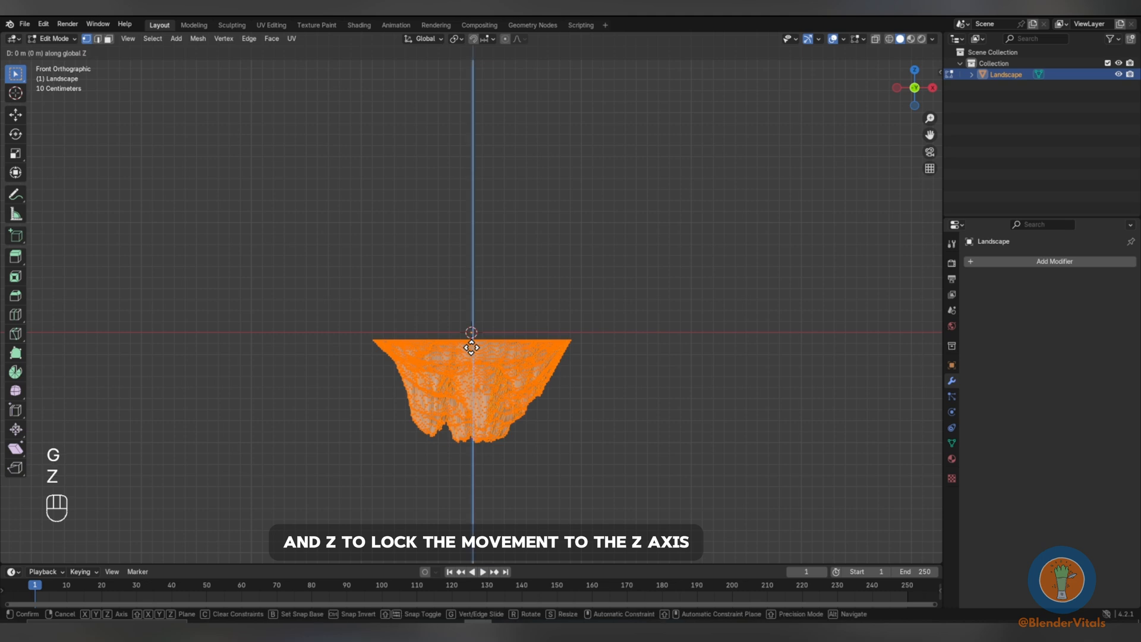
pyautogui.press('shift')
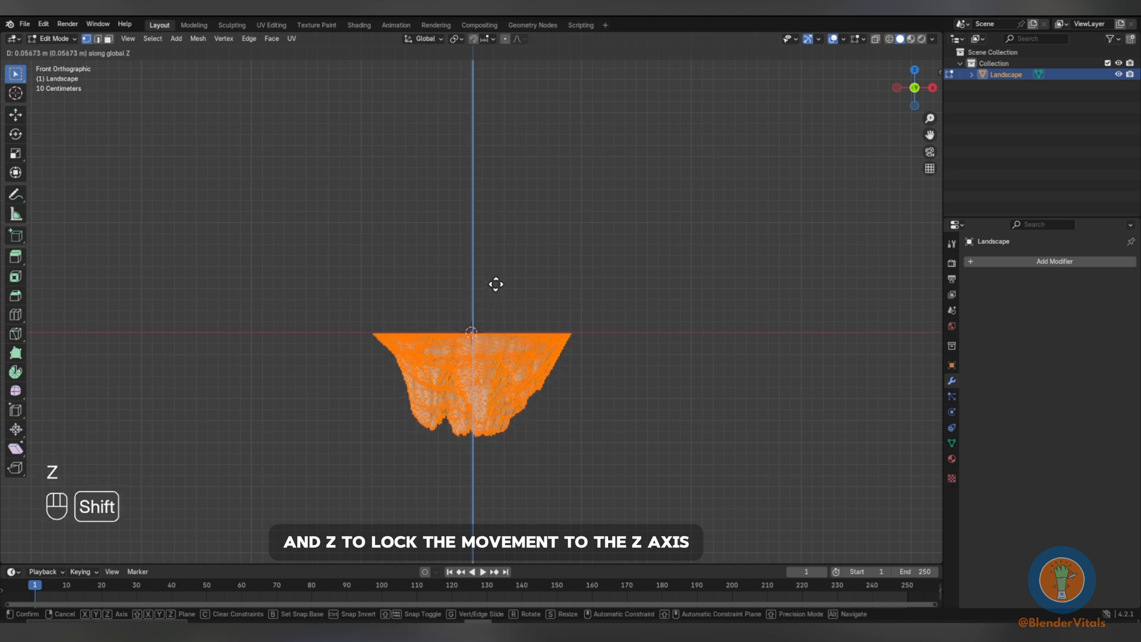
pyautogui.click(497, 273)
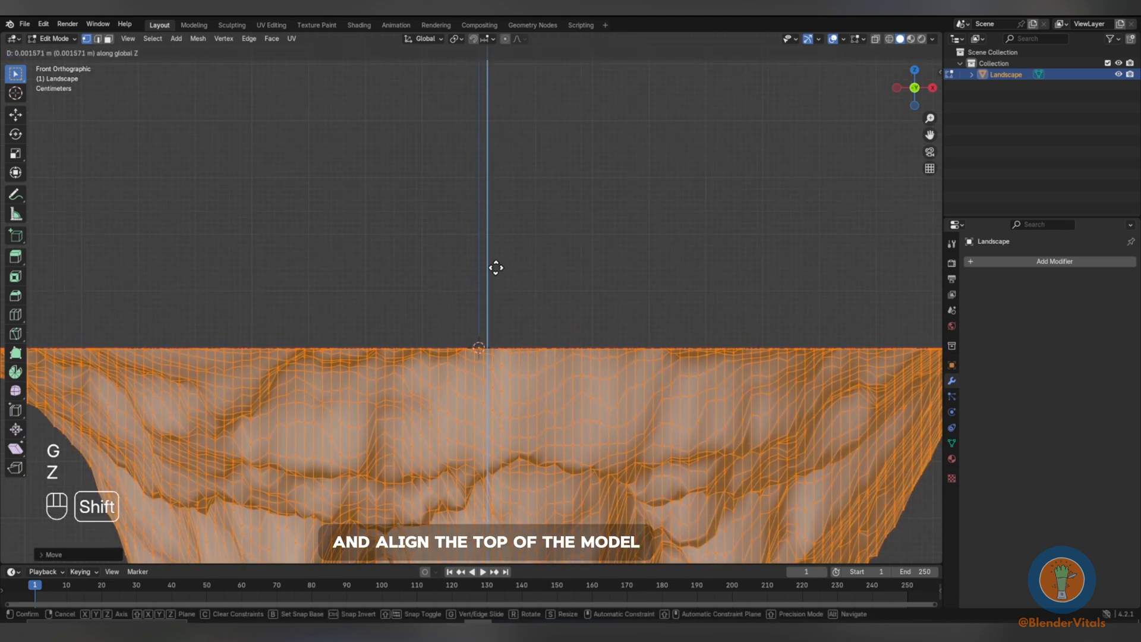
# Fine-tune the mesh's height along Z until its flat top lines up with the world origin, and return to Object Mode.
pyautogui.click(495, 271)
pyautogui.scroll(4, 495, 270)
pyautogui.keyDown('shift'); pyautogui.moveTo(472, 361); pyautogui.dragTo(463, 252, button='middle'); pyautogui.keyUp('shift')
pyautogui.press('g')
pyautogui.press('z')
pyautogui.press('shift')
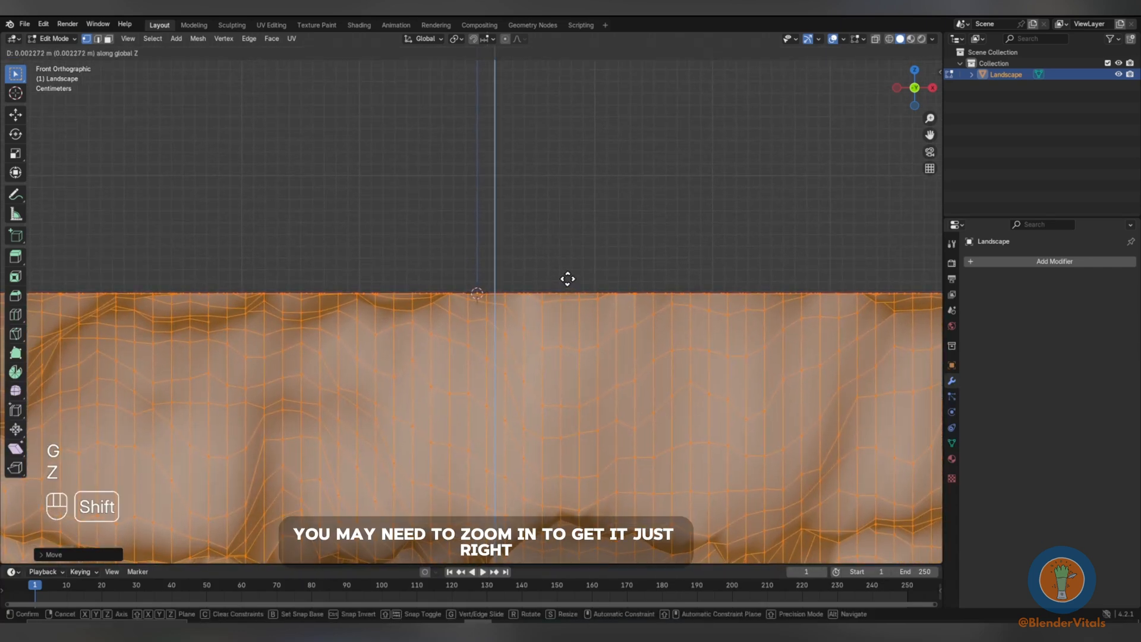
pyautogui.click(559, 283)
pyautogui.scroll(-6, 466, 296)
pyautogui.press('Tab')
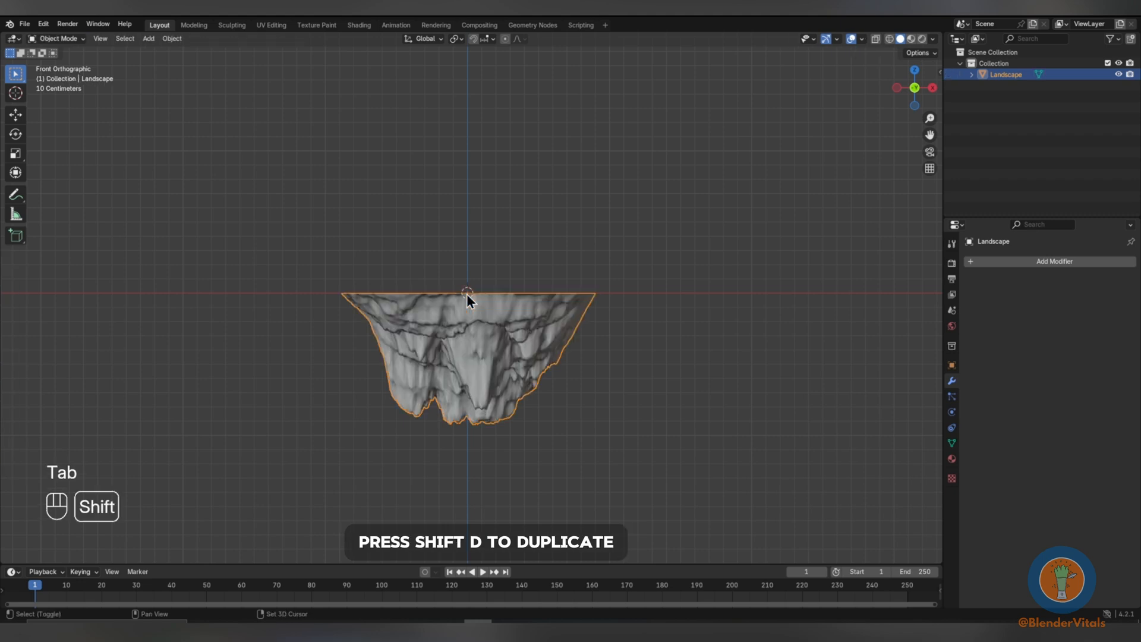
# Duplicate the landscape in place and scale the copy negatively along Z so it flips above the original.
pyautogui.hotkey('shift', 'd')
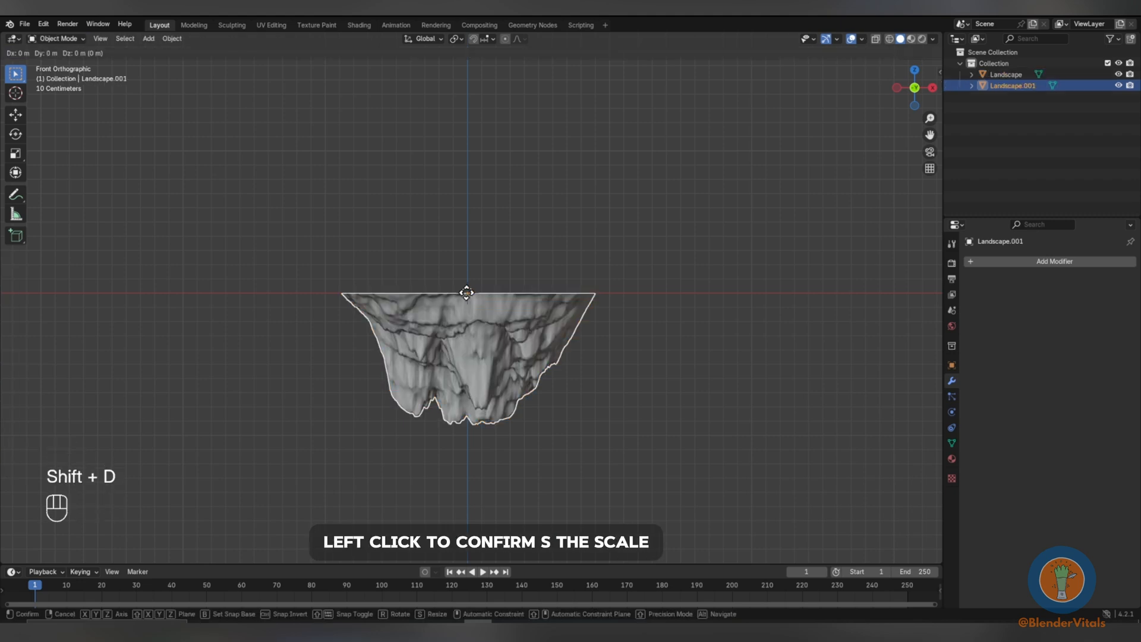
pyautogui.click(466, 292)
pyautogui.press('s')
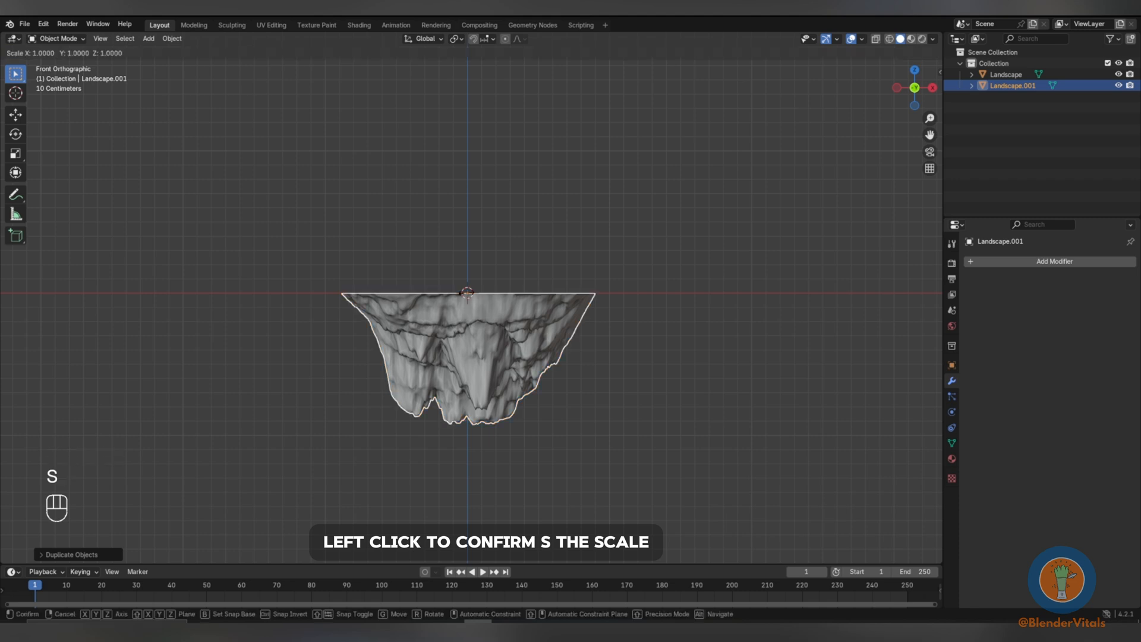
pyautogui.press('z')
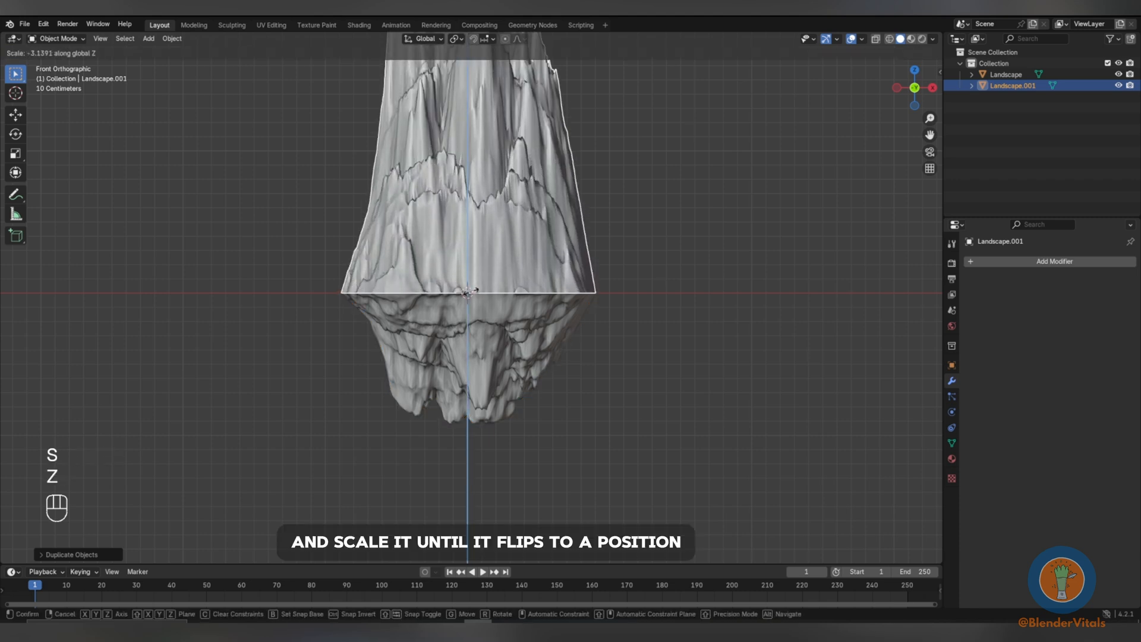
pyautogui.click(472, 302)
# Scale the flipped copy down along Z to flatten it into the low top half of the island.
pyautogui.press('s')
pyautogui.press('z')
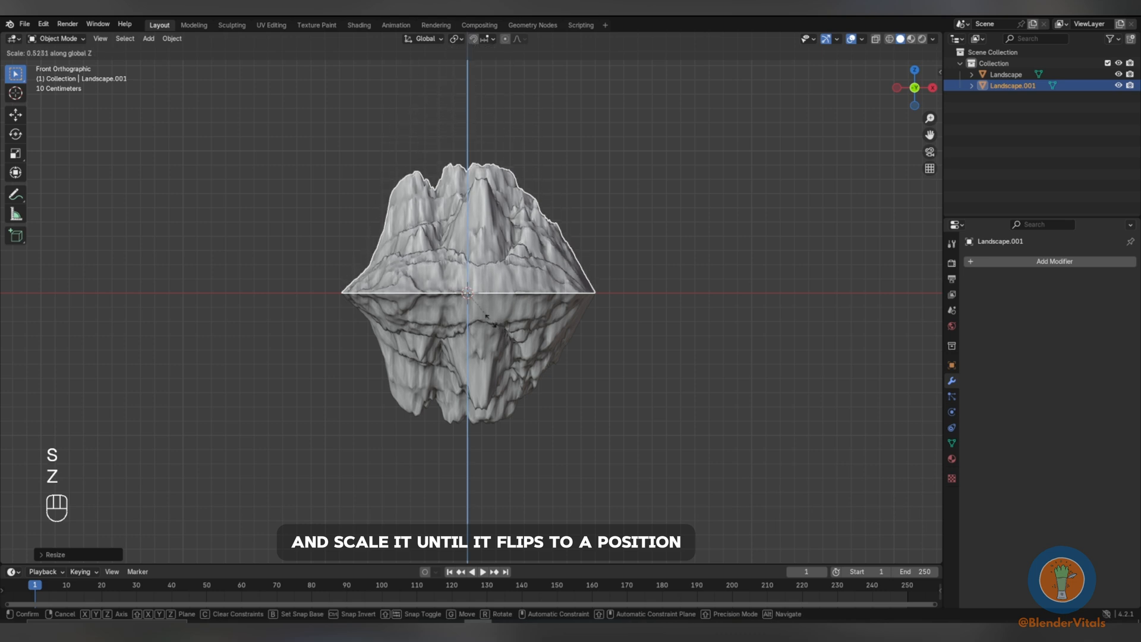
pyautogui.press('s')
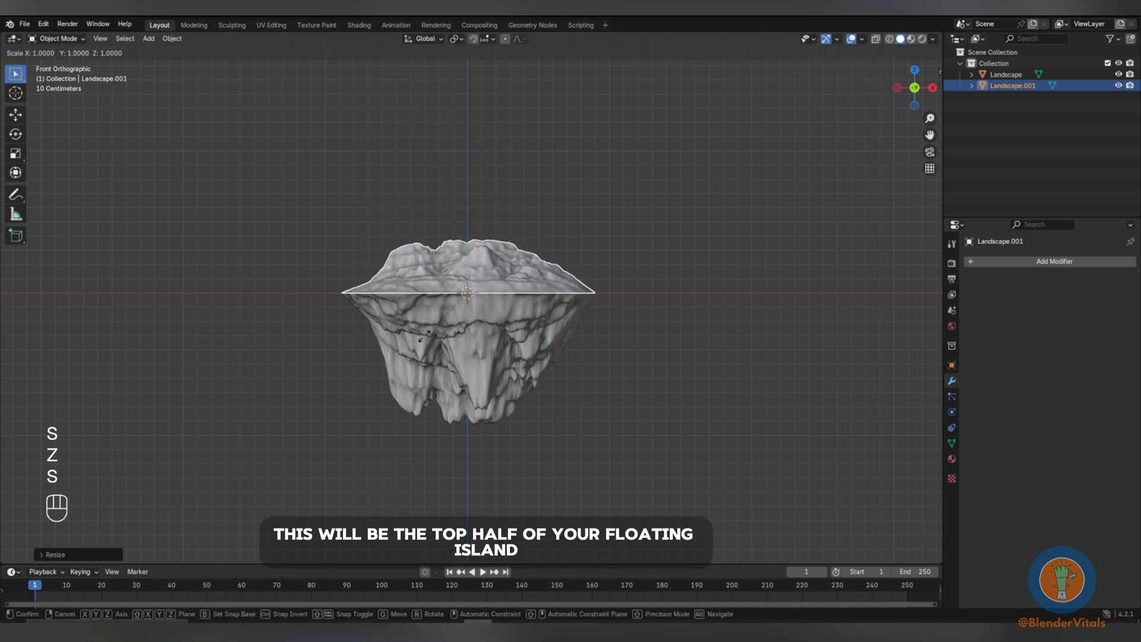
pyautogui.press('z')
pyautogui.click(440, 321)
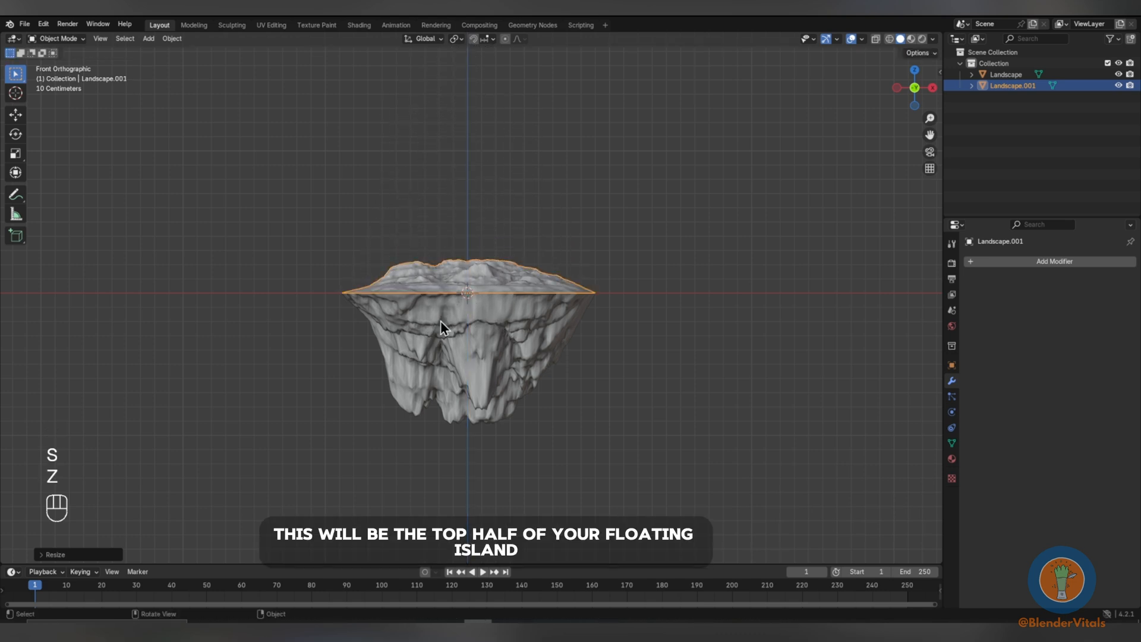
# Apply the scale of both island halves and join them into one object.
pyautogui.press('a')
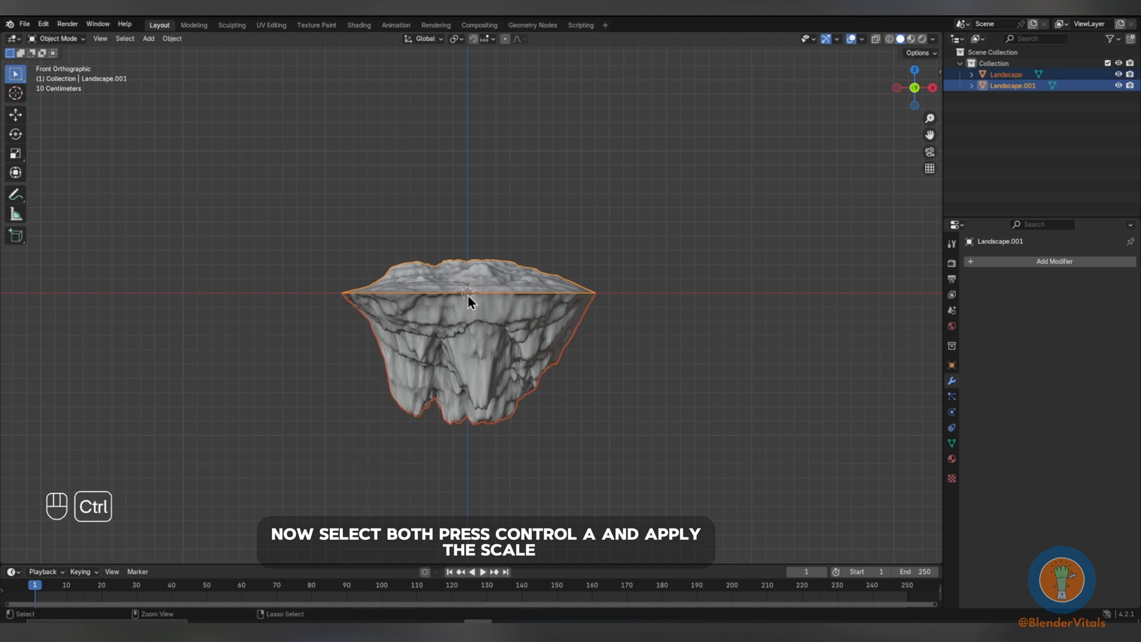
pyautogui.hotkey('ctrl', 'a')
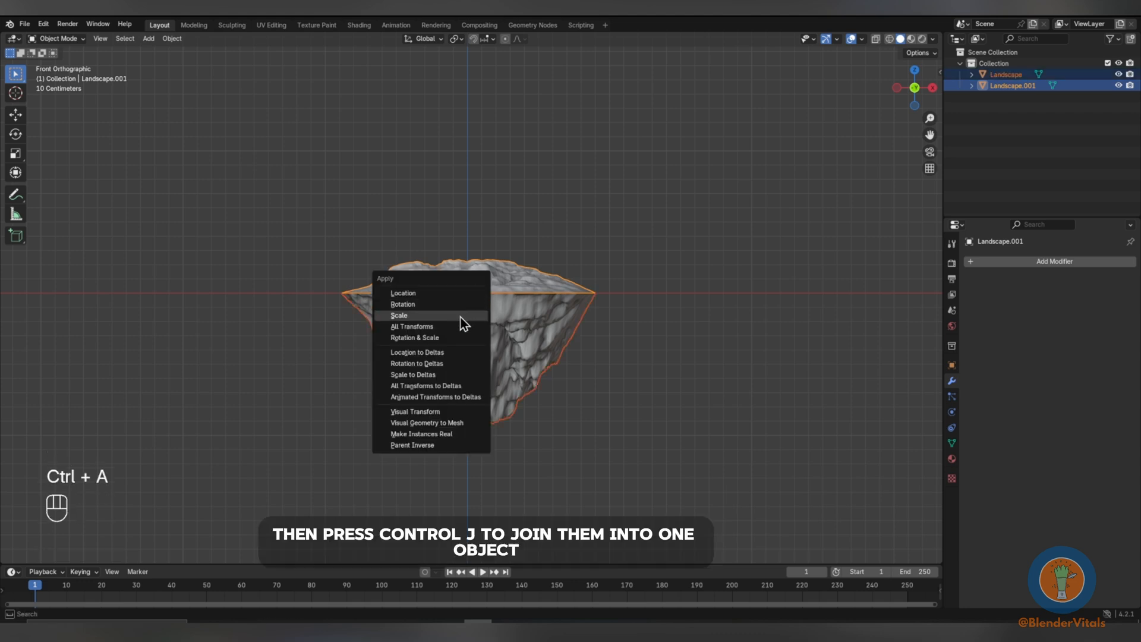
pyautogui.click(460, 316)
pyautogui.hotkey('ctrl', 'j')
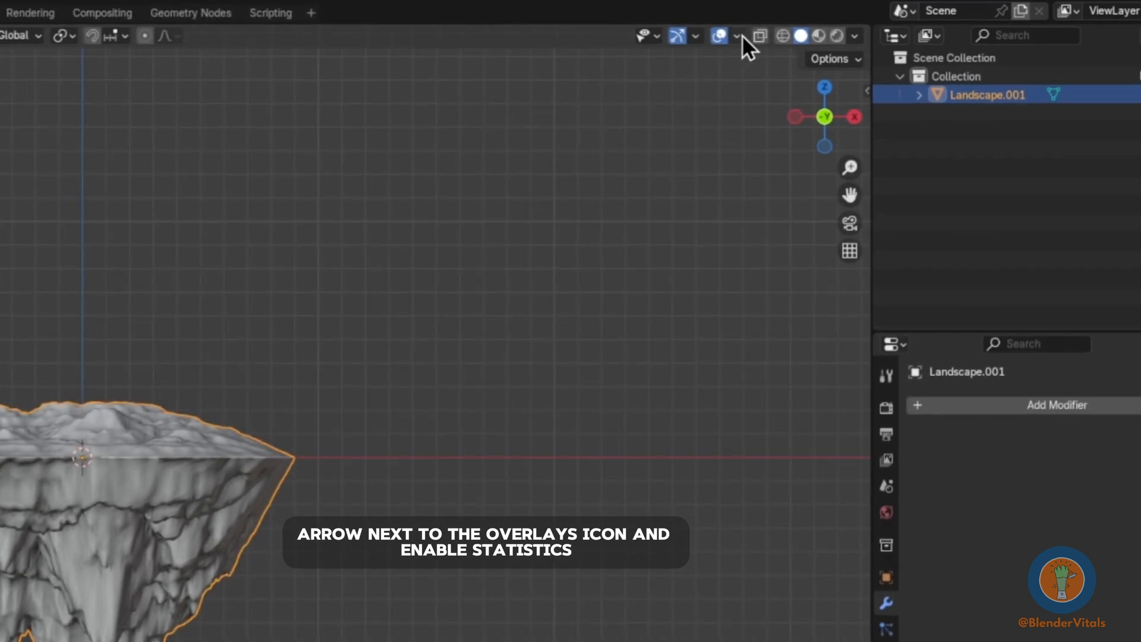
# Enable the Statistics viewport overlay and add a Remesh modifier to the joined island.
pyautogui.click(740, 35)
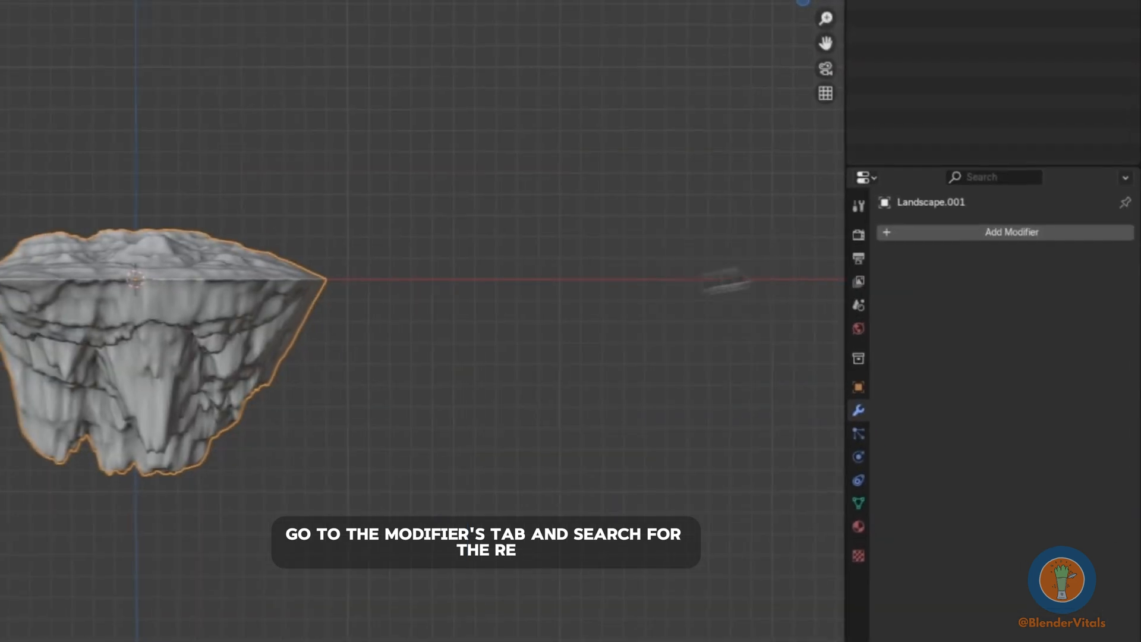
pyautogui.click(990, 264)
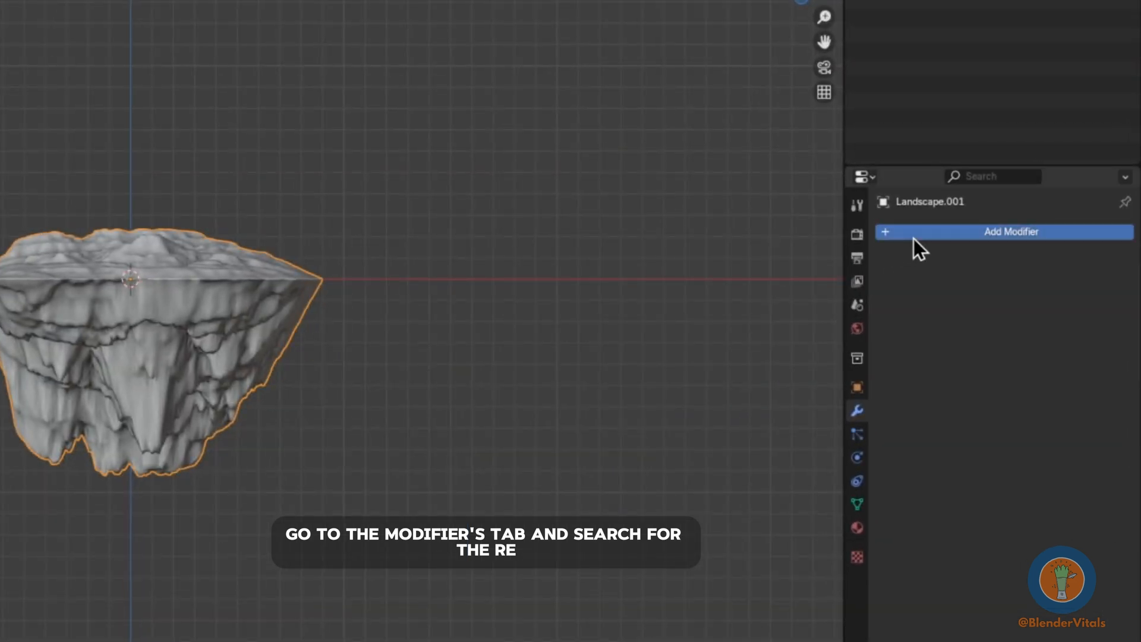
pyautogui.write('re')
pyautogui.click(885, 263)
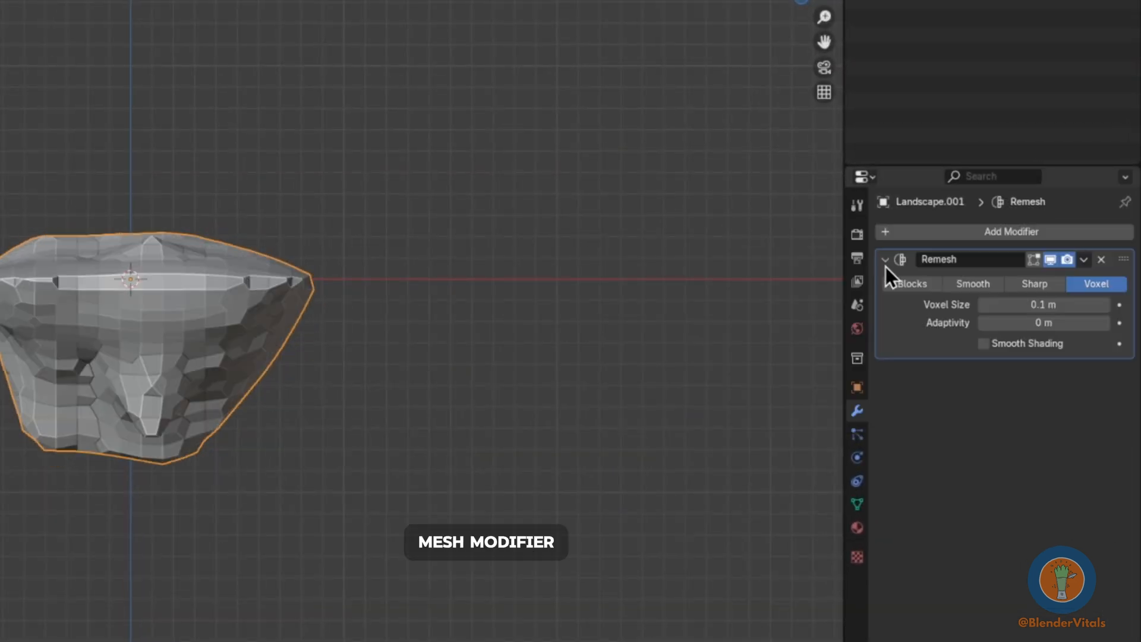
# Set the Remesh modifier's voxel size to 0.025 m with Smooth Shading enabled, and apply the modifier.
pyautogui.click(1036, 304)
pyautogui.write('0.')
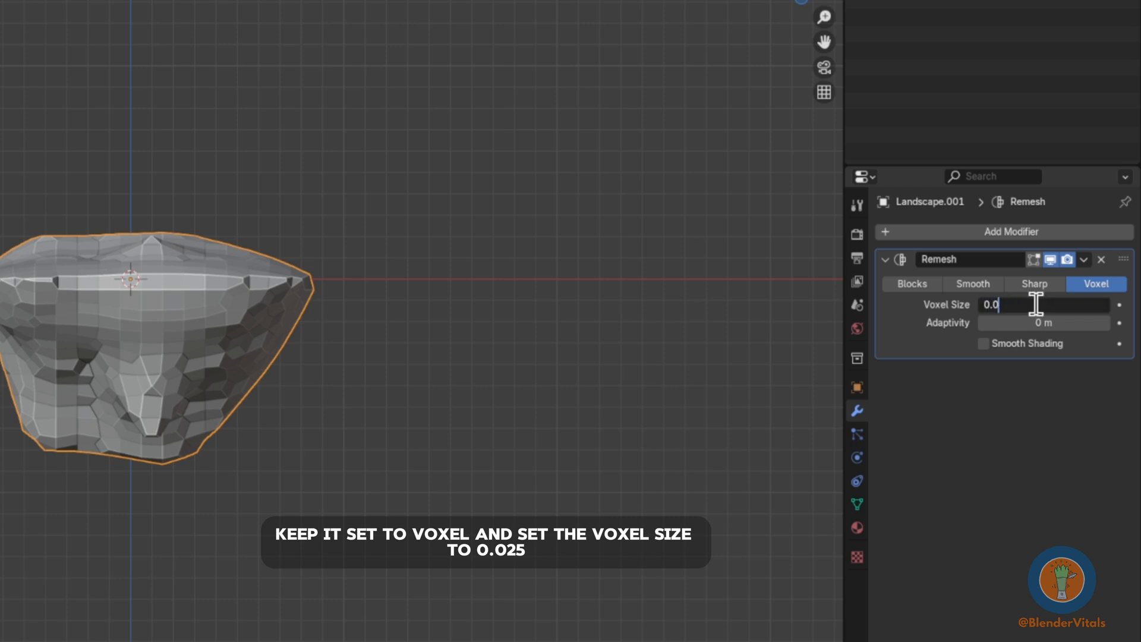
pyautogui.write('025')
pyautogui.press('Return')
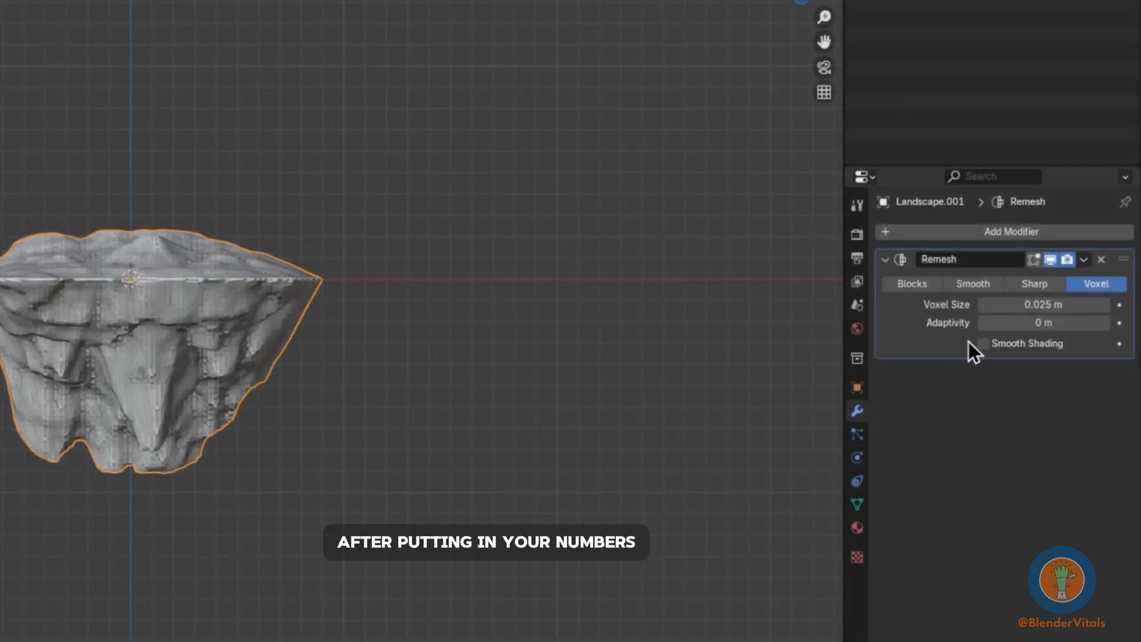
pyautogui.click(985, 345)
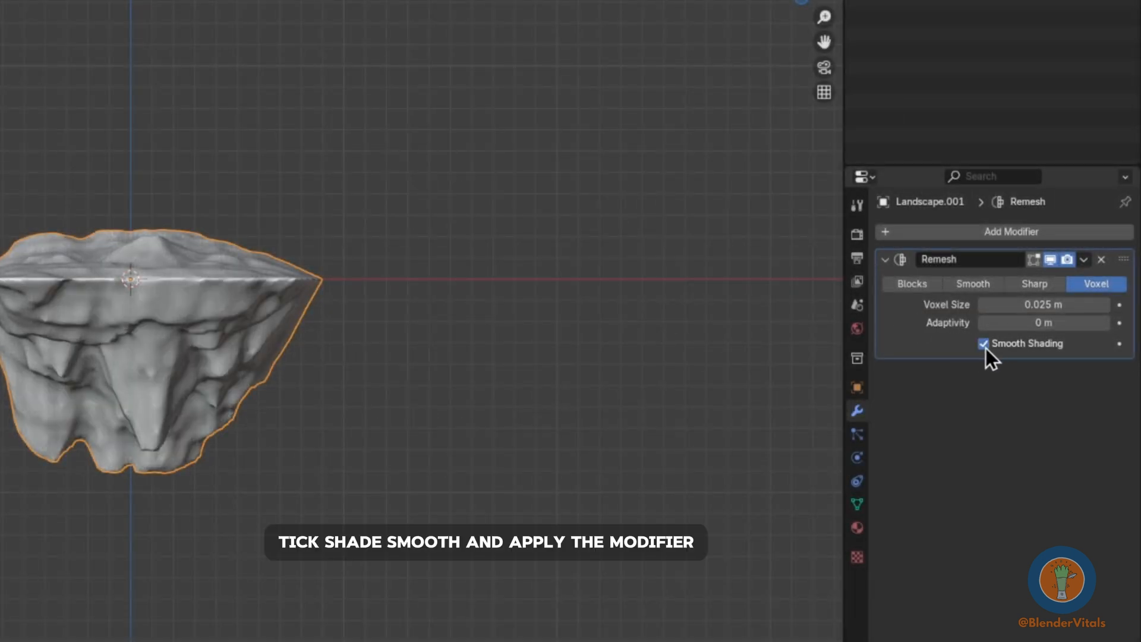
pyautogui.hotkey('ctrl', 'a')
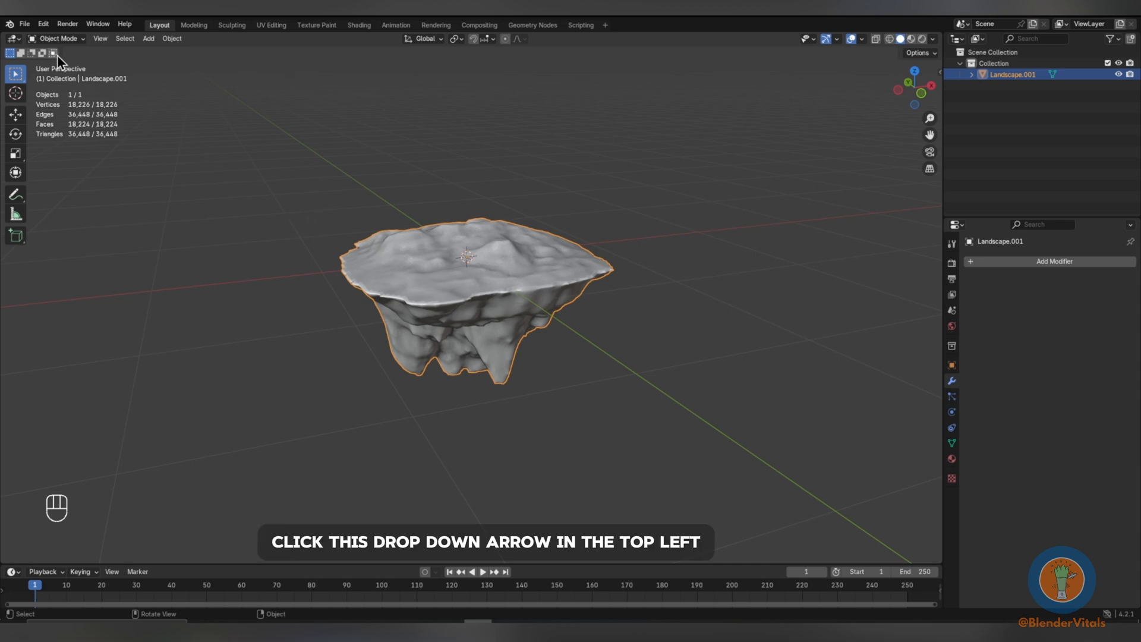
# Put the island in Sculpt Mode and enlarge the brush radius to 137 px.
pyautogui.click(52, 40)
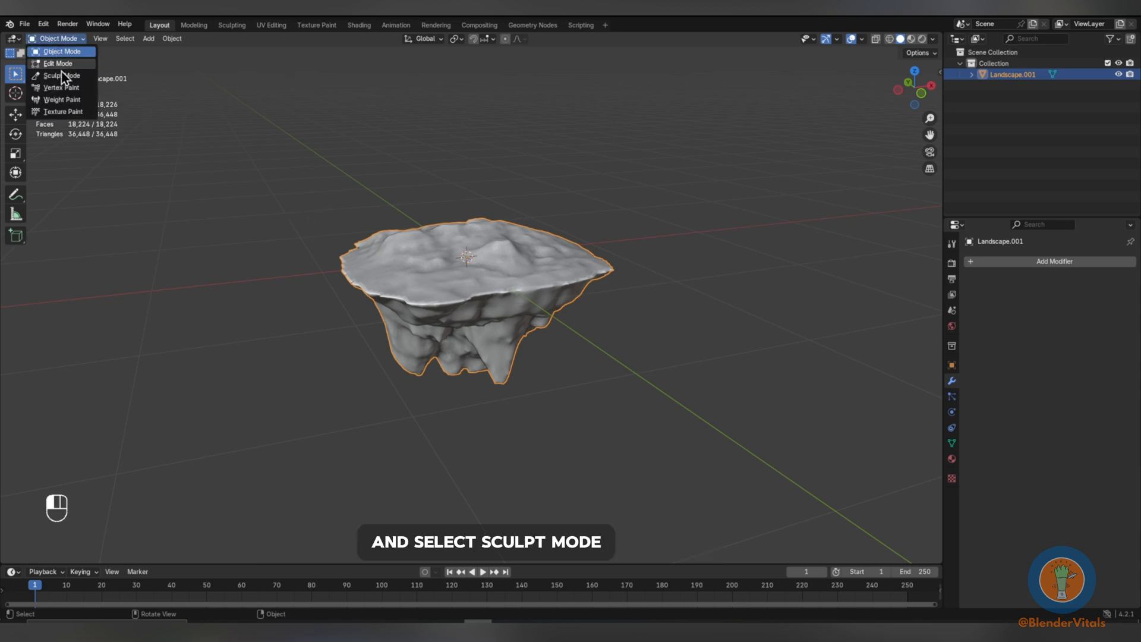
pyautogui.click(62, 76)
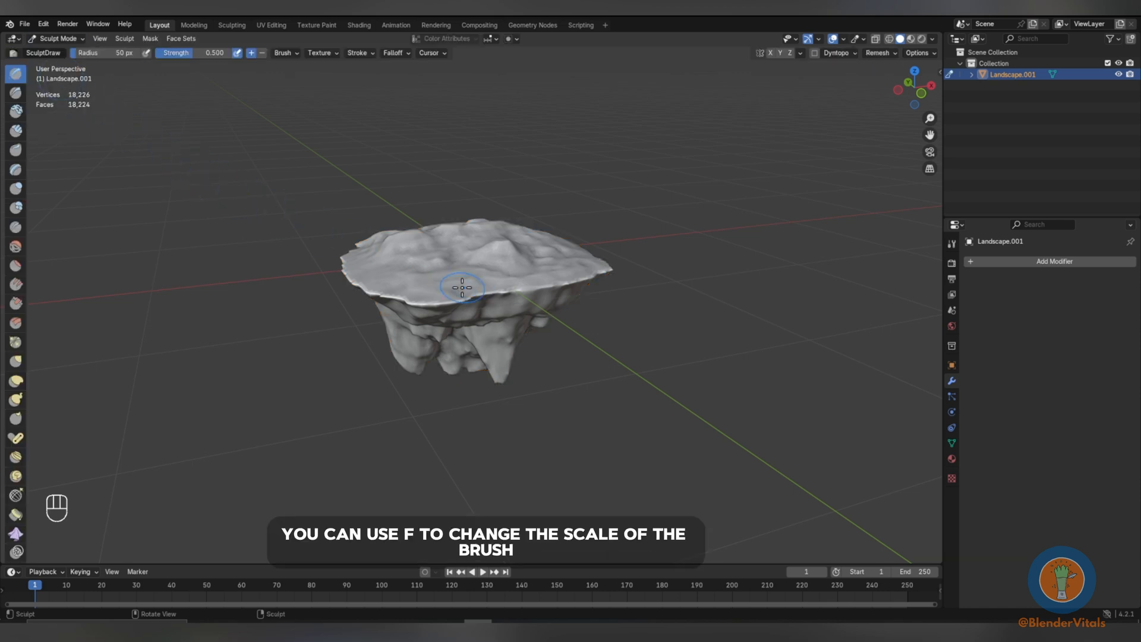
pyautogui.press('f')
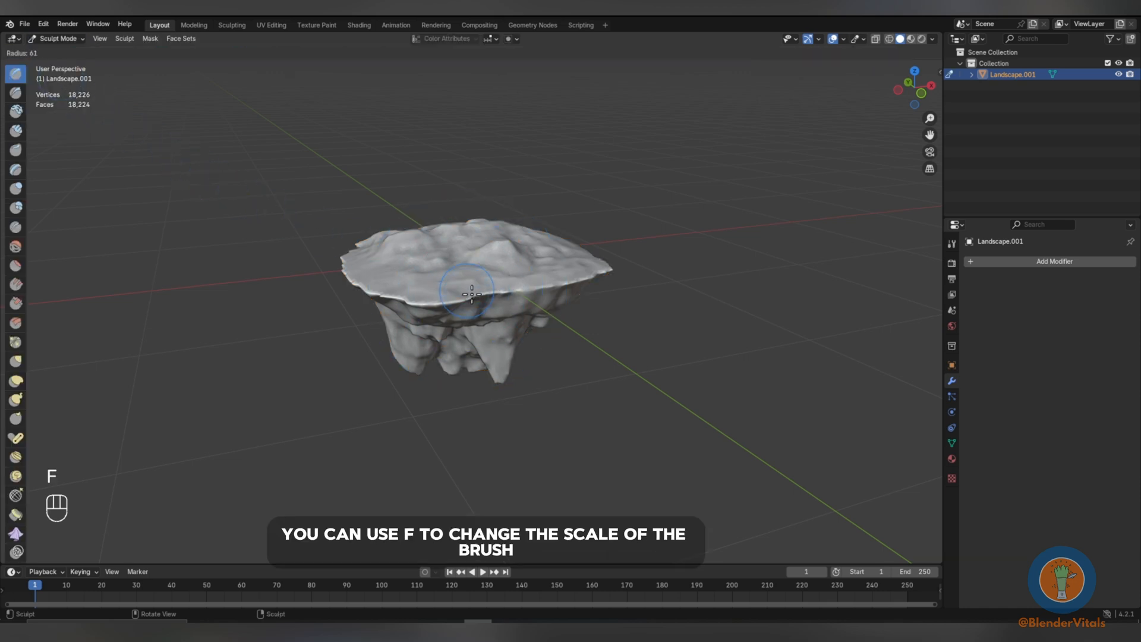
pyautogui.click(502, 286)
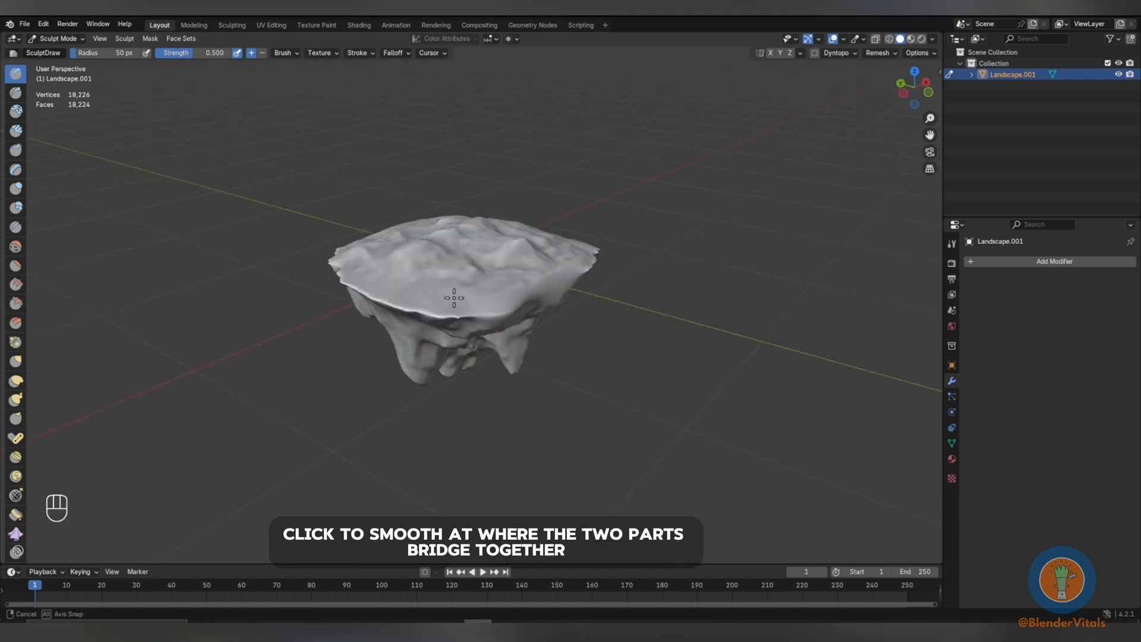
pyautogui.press('f')
pyautogui.click(535, 288)
# Smooth the seam where the island's top and bottom halves meet all around, and return to Object Mode.
pyautogui.moveTo(454, 298)
pyautogui.mouseDown(button='middle')
pyautogui.moveTo(563, 287)
pyautogui.moveTo(540, 287)
pyautogui.mouseUp(button='middle')
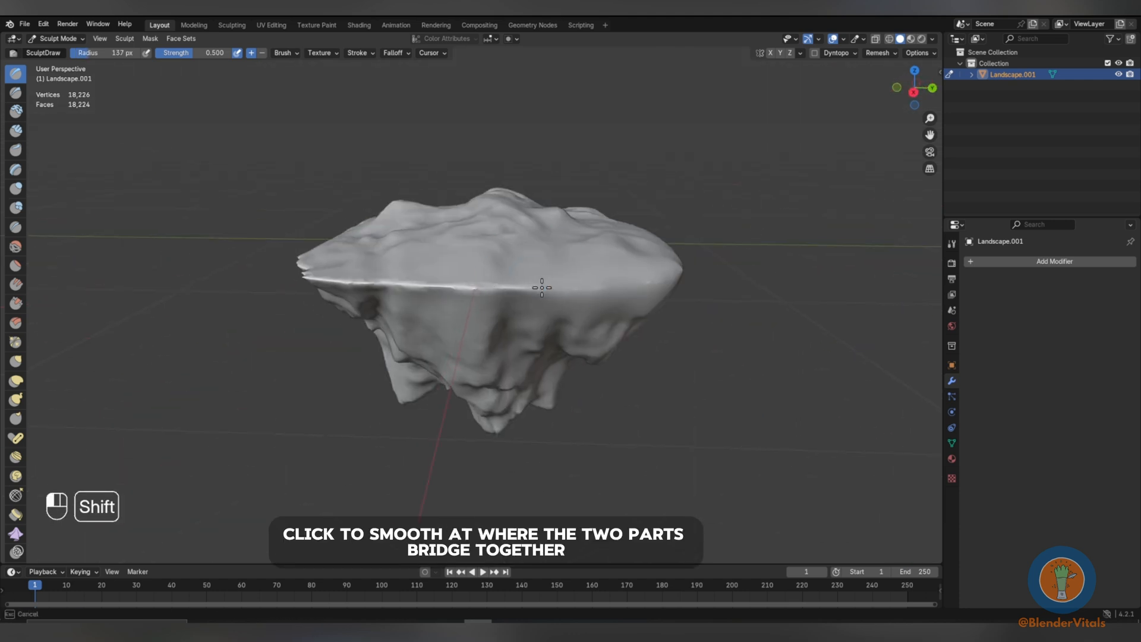
pyautogui.keyDown('shift'); pyautogui.moveTo(540, 287); pyautogui.dragTo(452, 295); pyautogui.keyUp('shift')
pyautogui.moveTo(453, 295); pyautogui.dragTo(454, 306, button='middle')
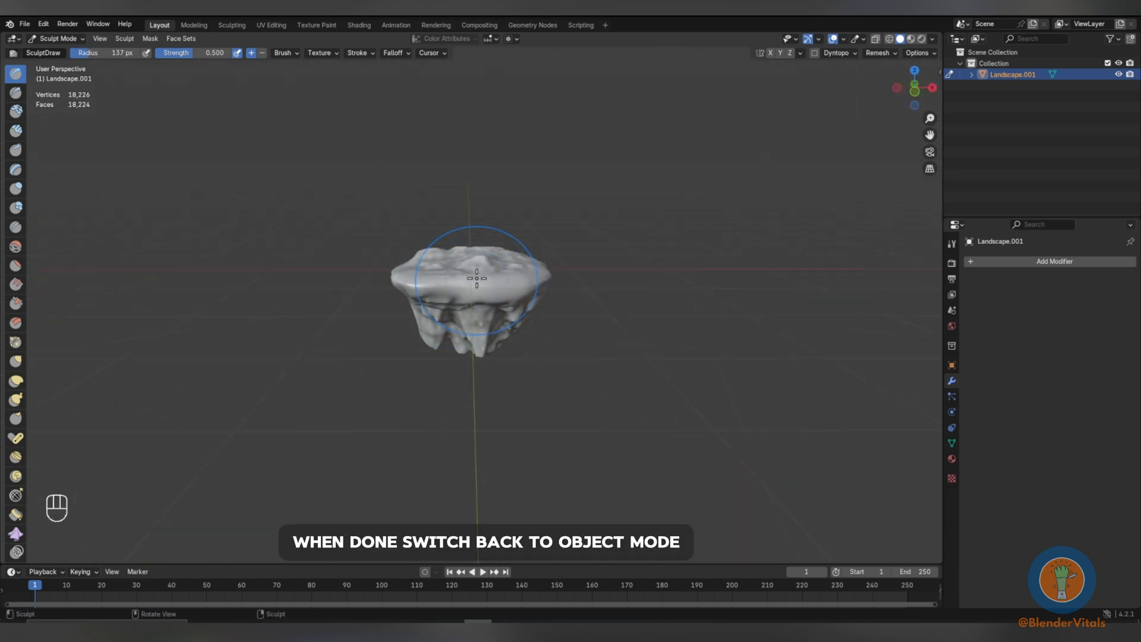
pyautogui.click(59, 38)
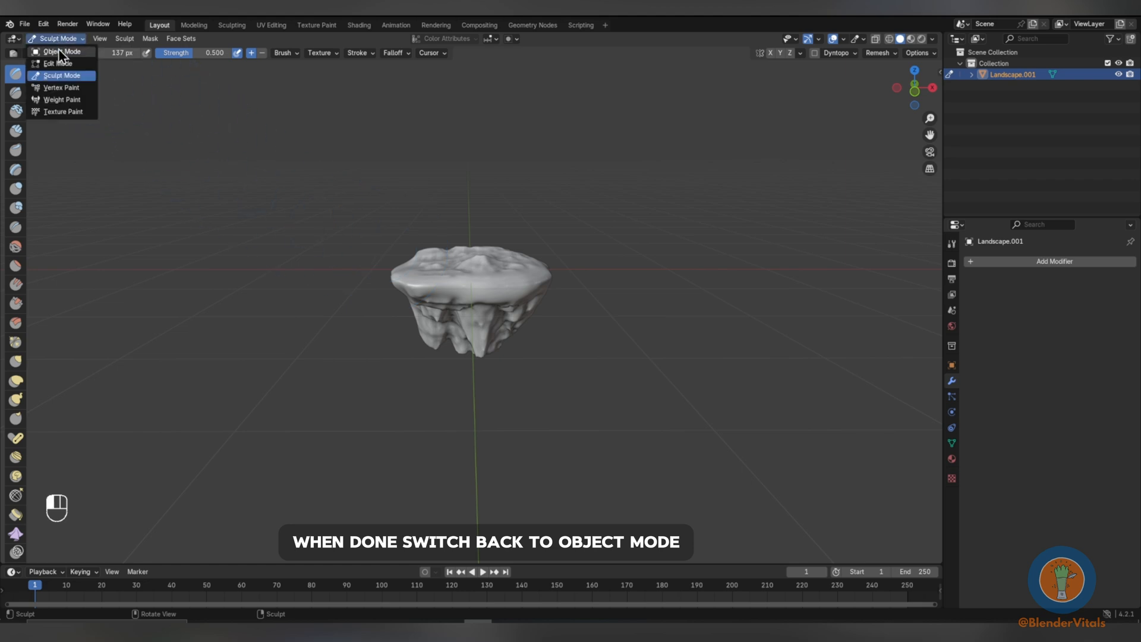
pyautogui.click(58, 48)
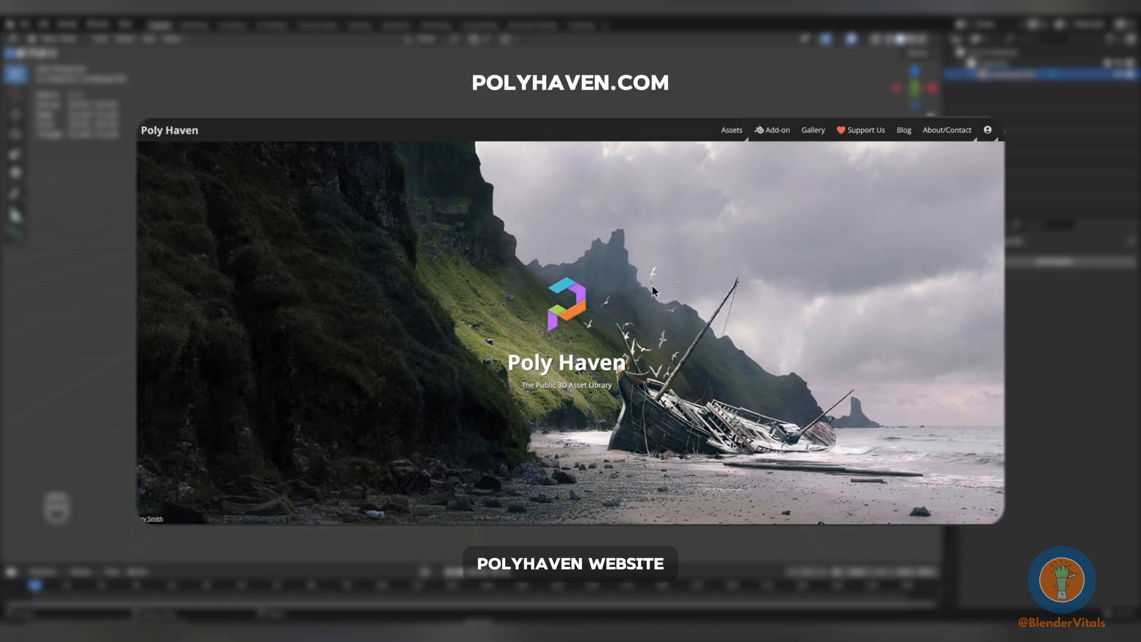
# Switch to the Poly Haven website, search its assets for "Trees", and open the Island Tree 02 model.
pyautogui.click(731, 130)
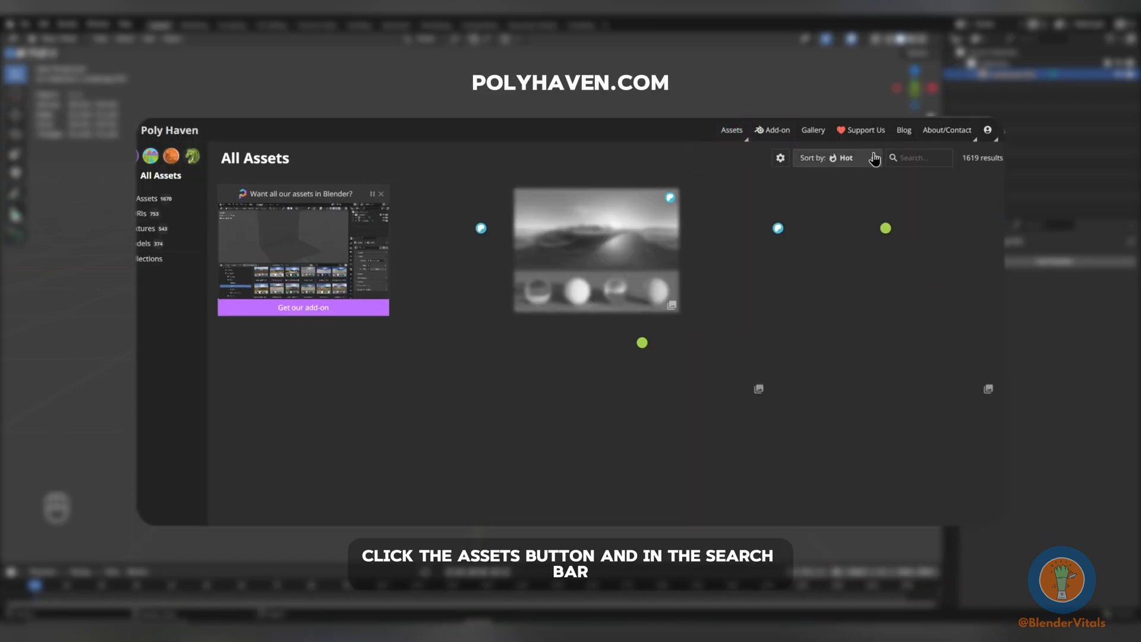
pyautogui.click(915, 156)
pyautogui.write('Trees')
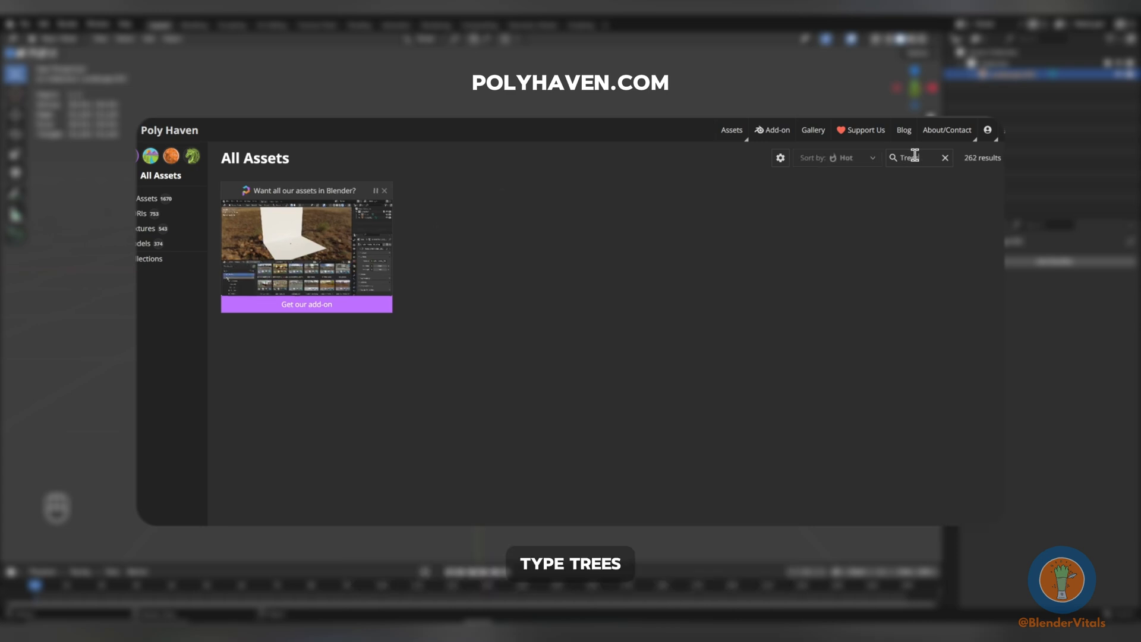
pyautogui.scroll(-3, 958, 242)
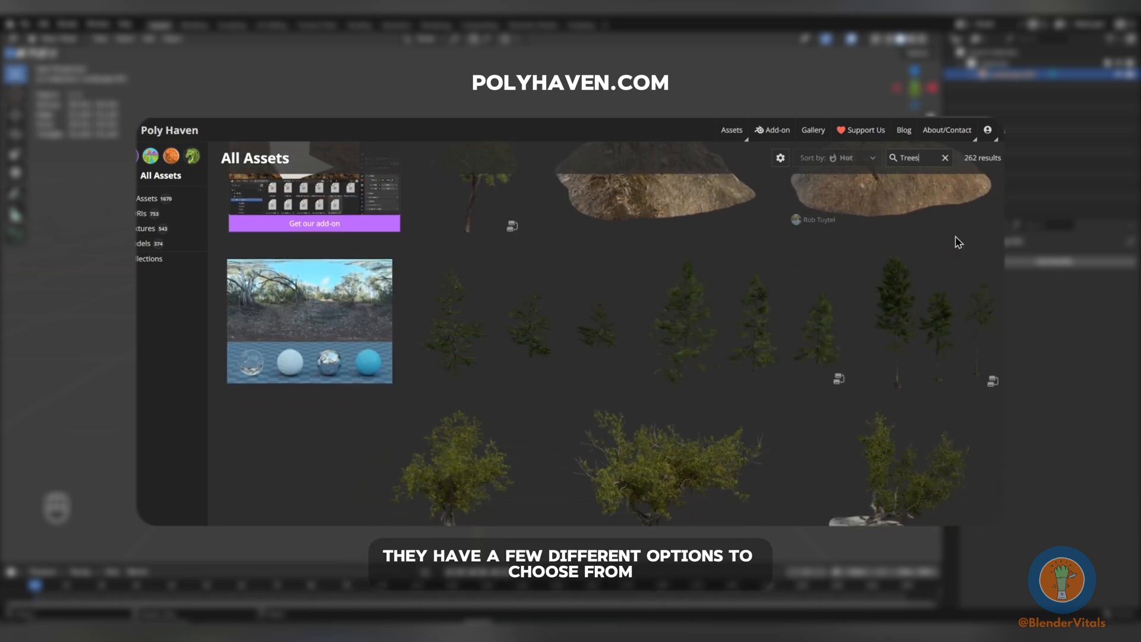
pyautogui.scroll(-3, 958, 242)
pyautogui.scroll(-2, 951, 244)
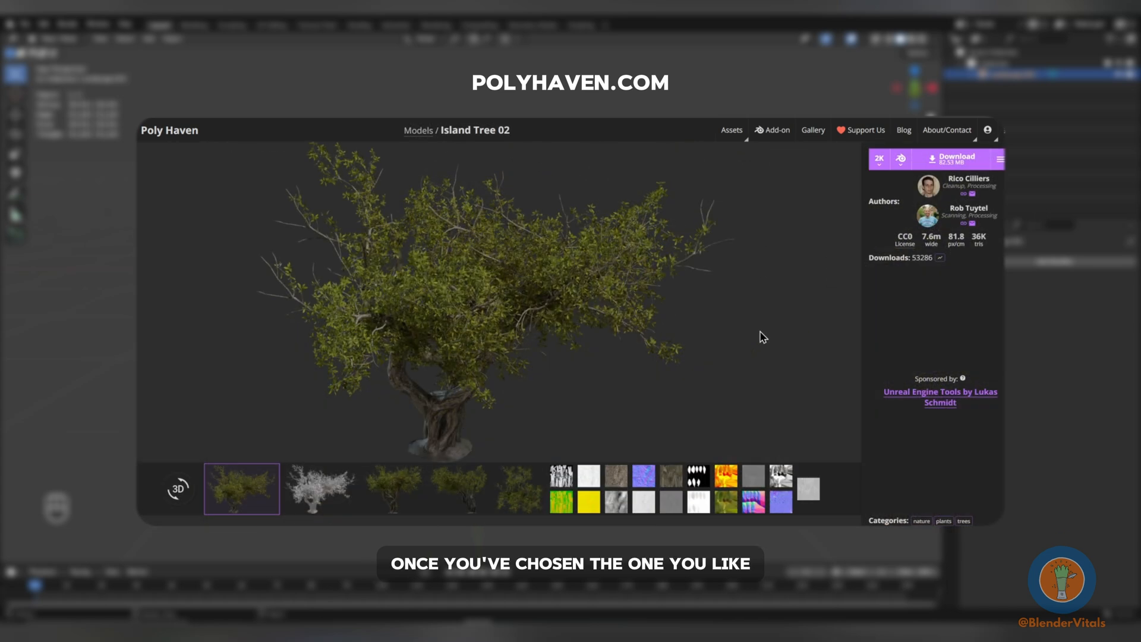
# Download the Island Tree 02 model at 2K quality in the Blend file format.
pyautogui.click(879, 164)
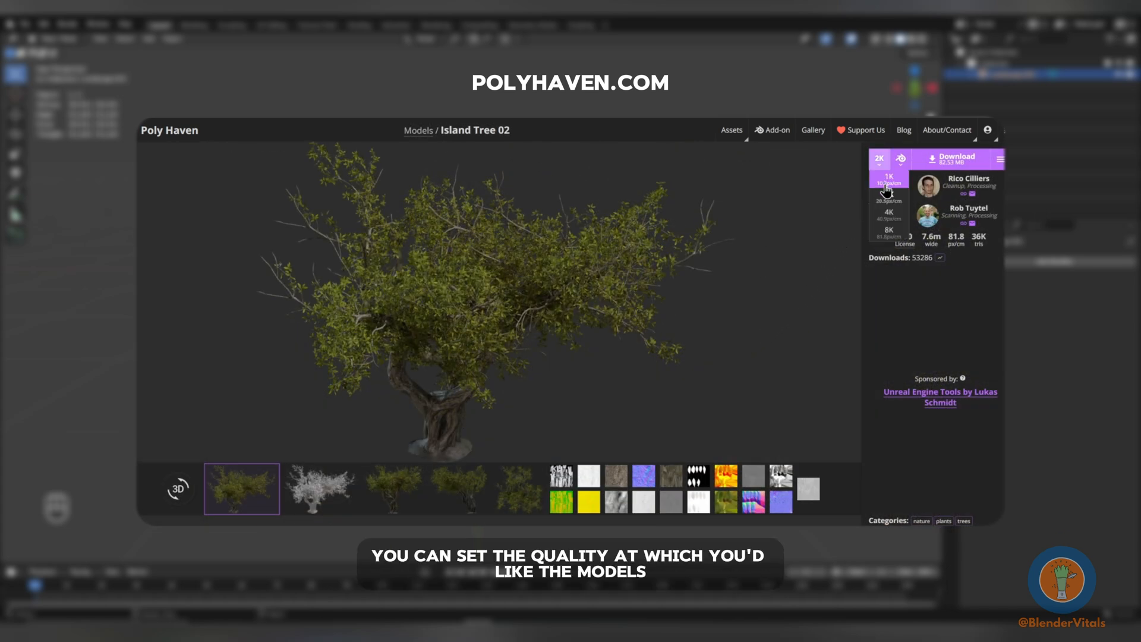
pyautogui.click(887, 200)
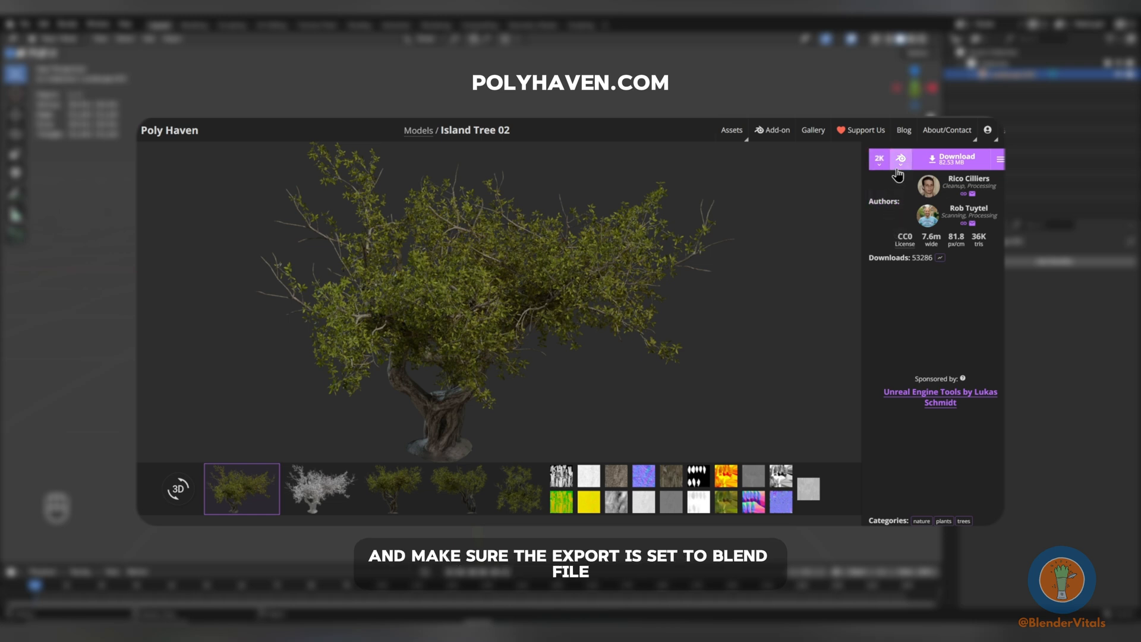
pyautogui.click(900, 160)
pyautogui.click(905, 179)
pyautogui.click(951, 158)
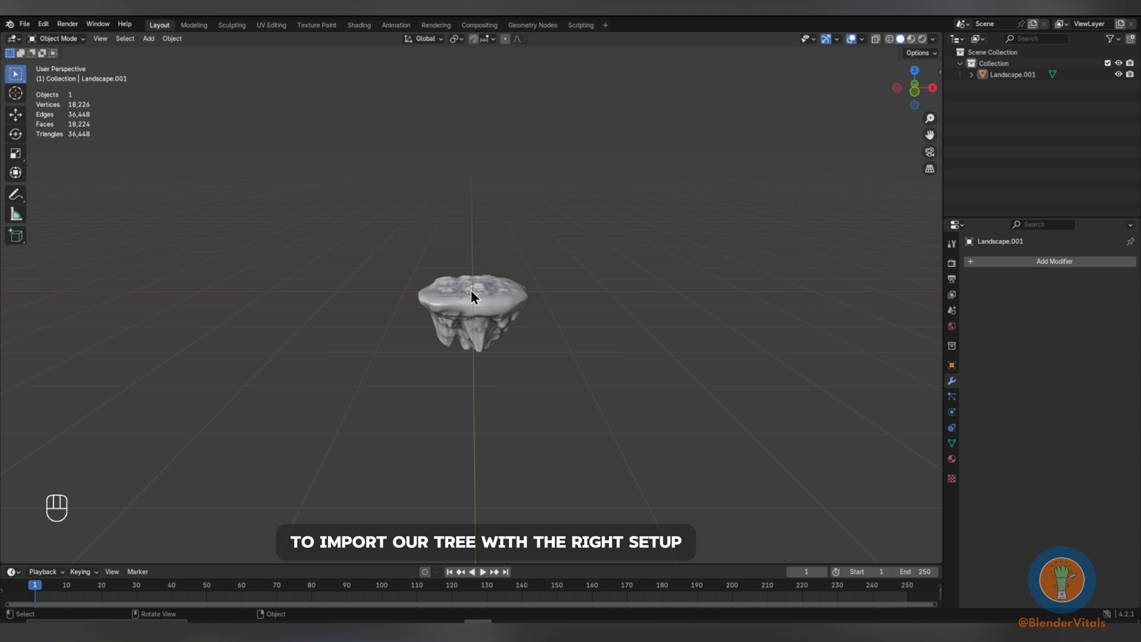
# In Blender, append all three collections from the downloaded island_tree_02_2k blend file, and deselect the imported objects.
pyautogui.click(24, 24)
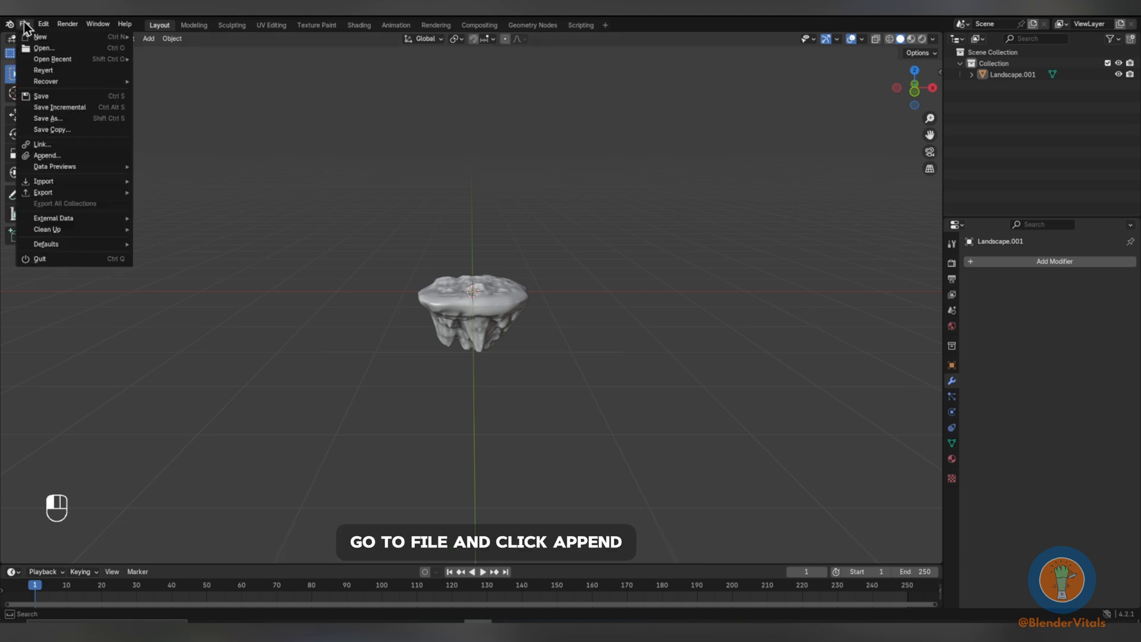
pyautogui.click(49, 156)
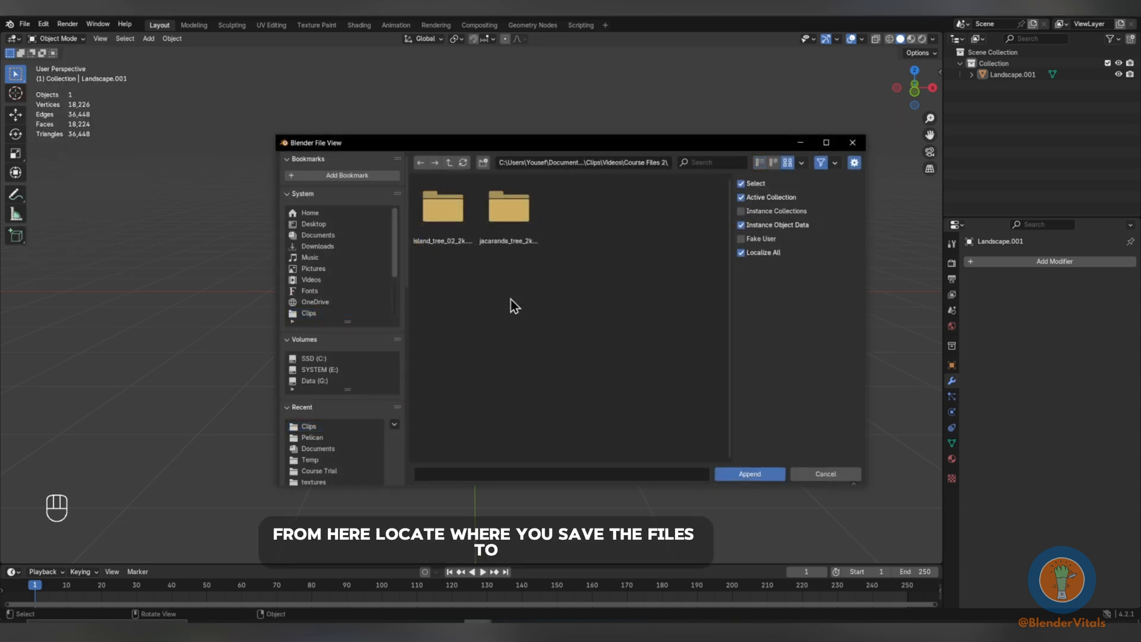
pyautogui.doubleClick(443, 215)
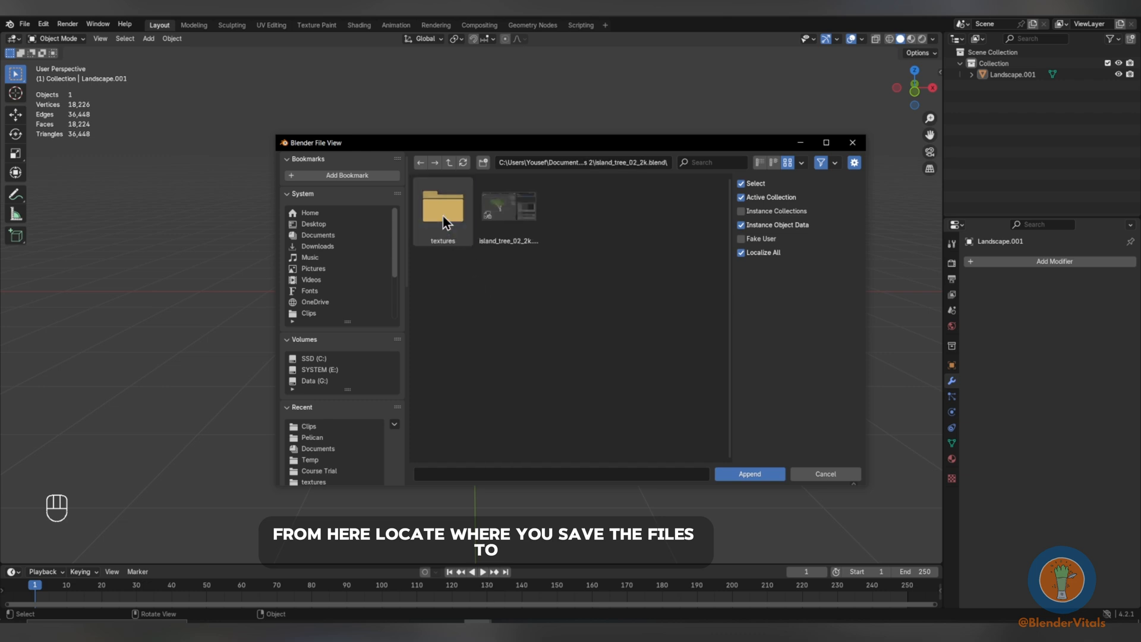
pyautogui.doubleClick(515, 219)
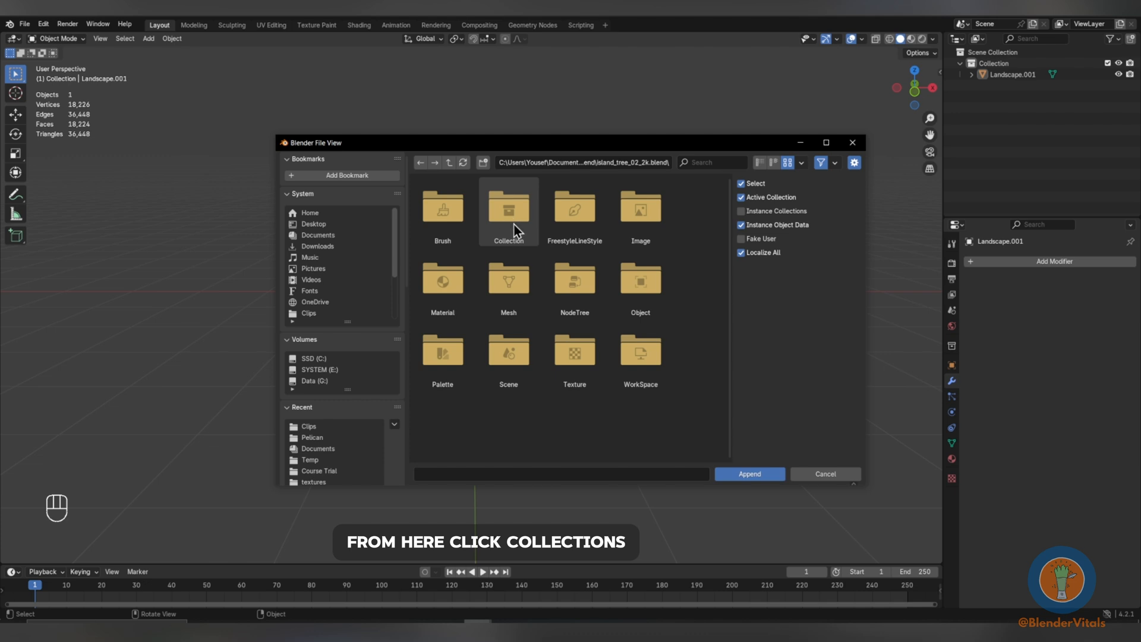
pyautogui.doubleClick(510, 220)
pyautogui.moveTo(567, 271); pyautogui.dragTo(457, 221)
pyautogui.click(737, 473)
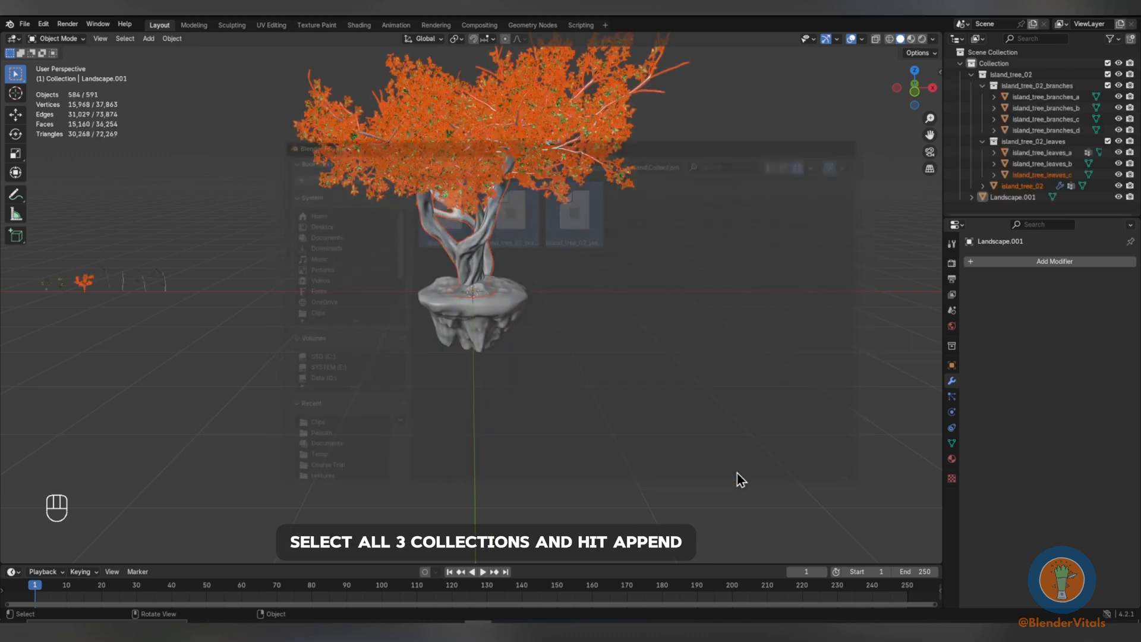
pyautogui.click(427, 273)
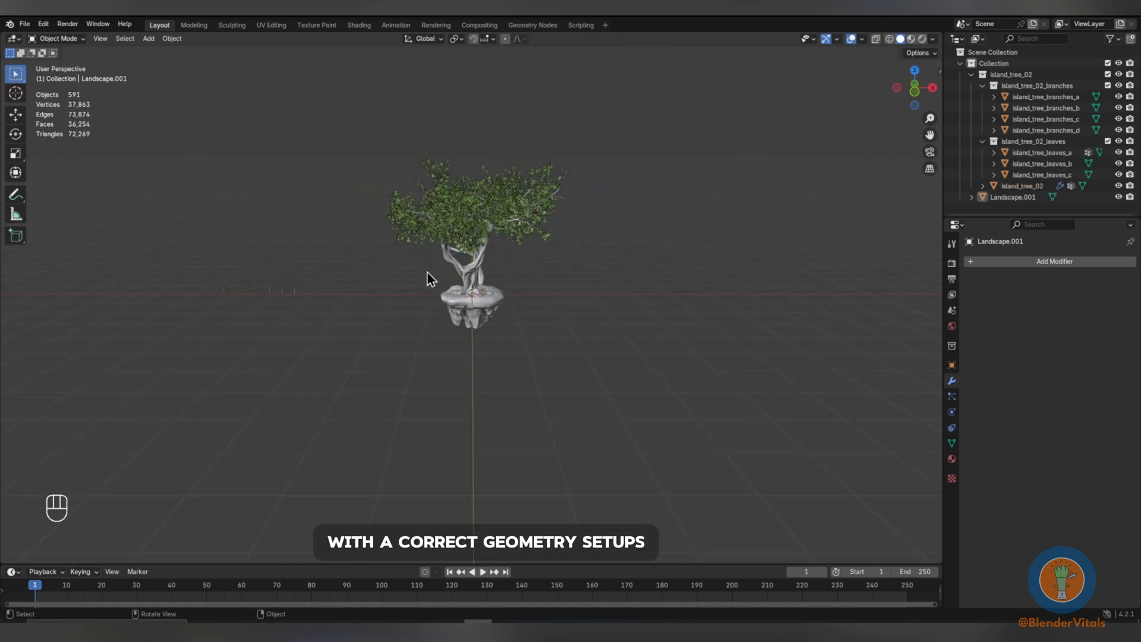
# Select the loose branch and leaf pieces beside the tree, and hide the island_tree_02_branches and island_tree_02_leaves collections in the viewport and renders.
pyautogui.moveTo(264, 276); pyautogui.dragTo(170, 313)
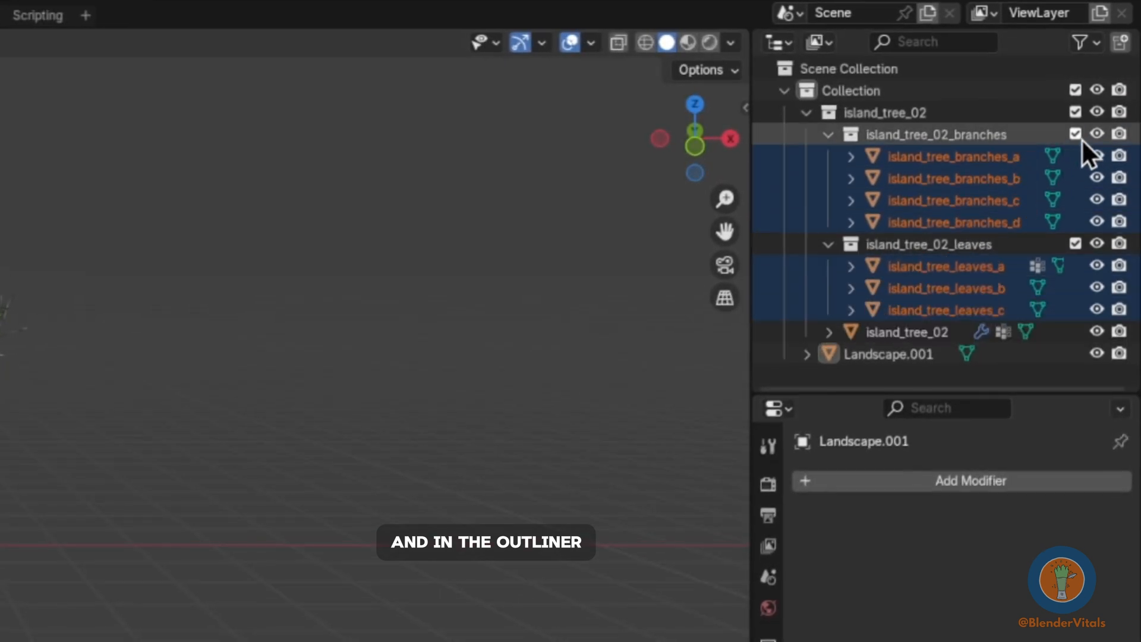
pyautogui.click(1097, 134)
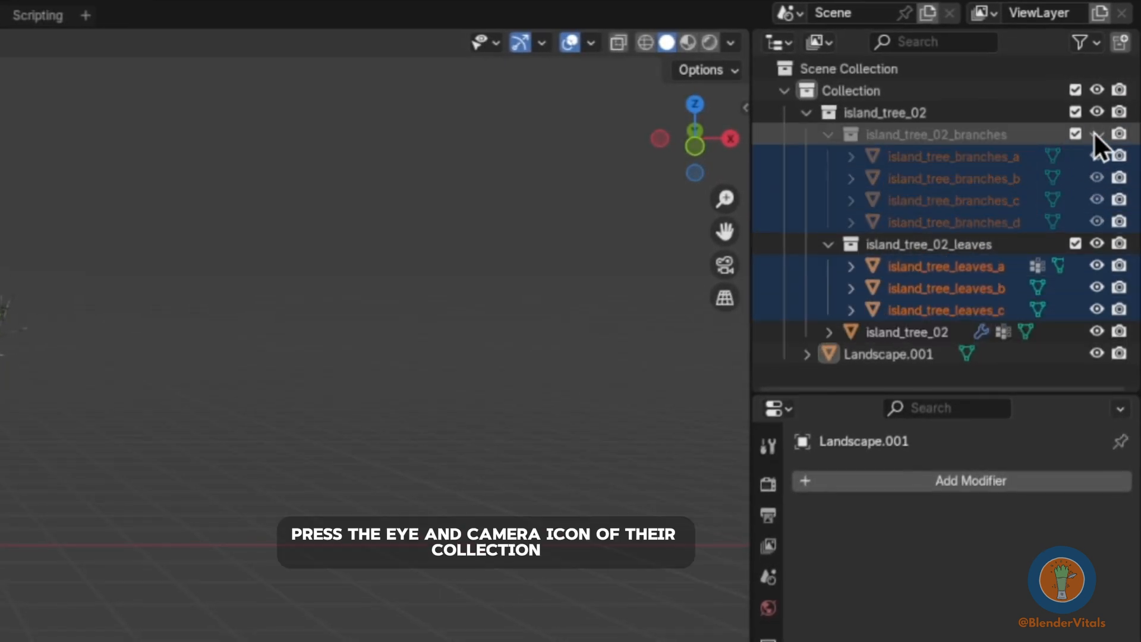
pyautogui.click(1119, 134)
pyautogui.click(1096, 244)
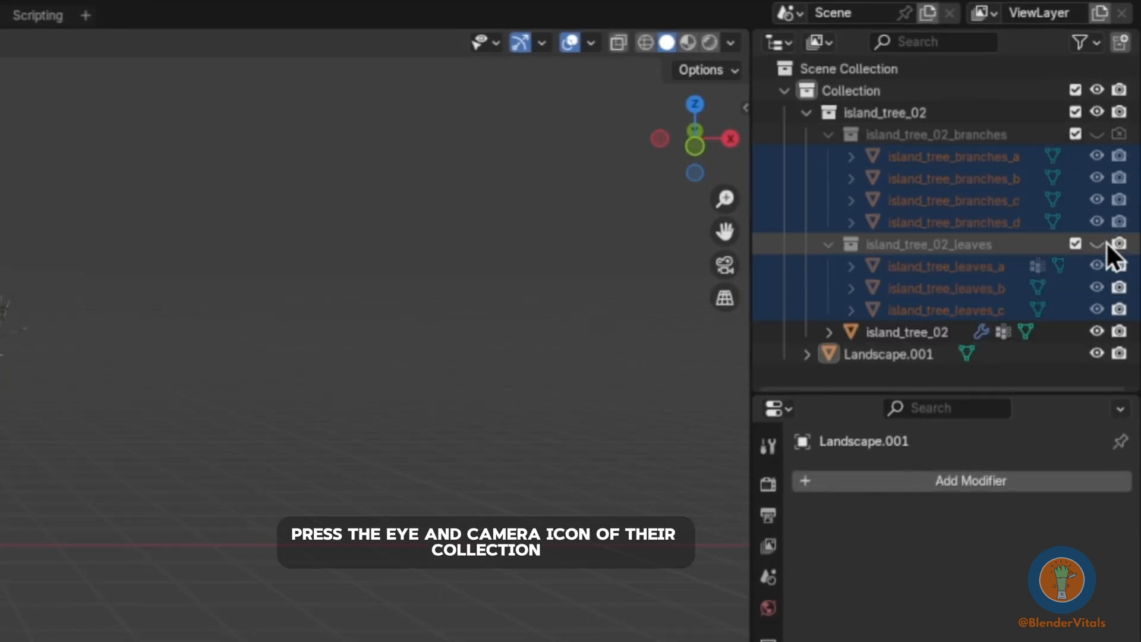
pyautogui.click(1121, 244)
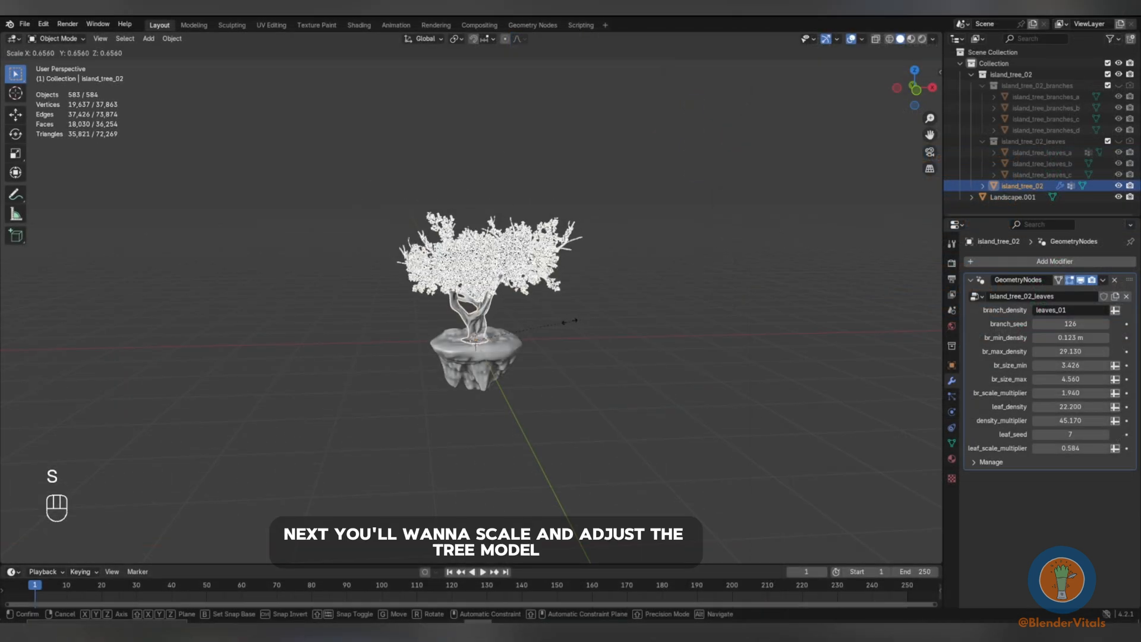
# Scale the island_tree_02 object down and adjust its height along Z so the trunk sits on the island's top.
pyautogui.press('s')
pyautogui.click(558, 330)
pyautogui.press('g')
pyautogui.press('z')
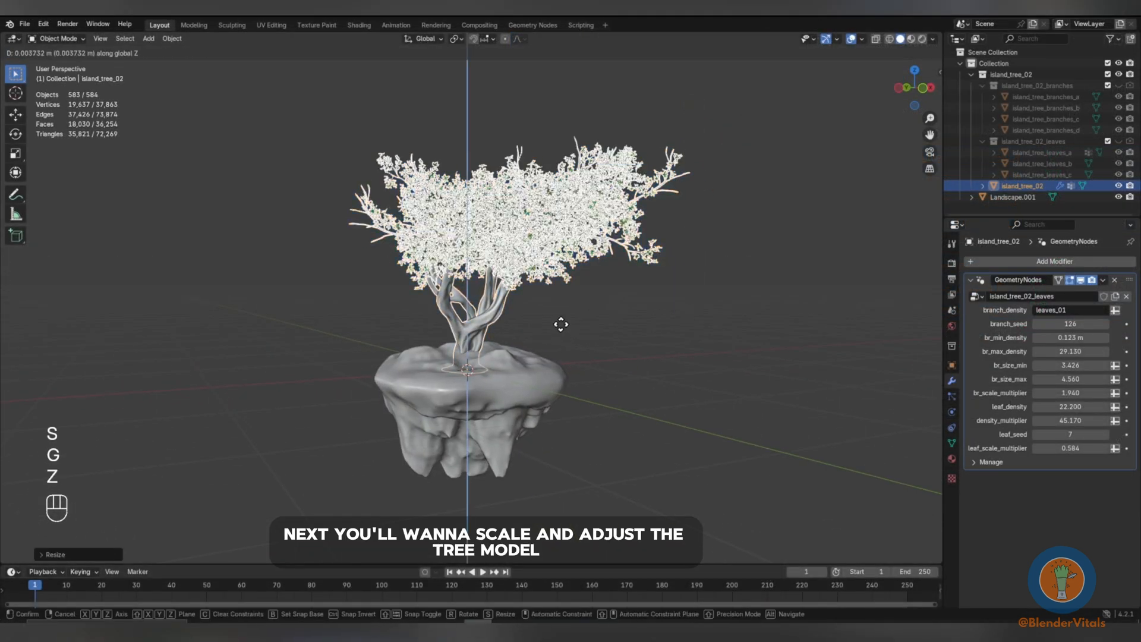
pyautogui.click(567, 311)
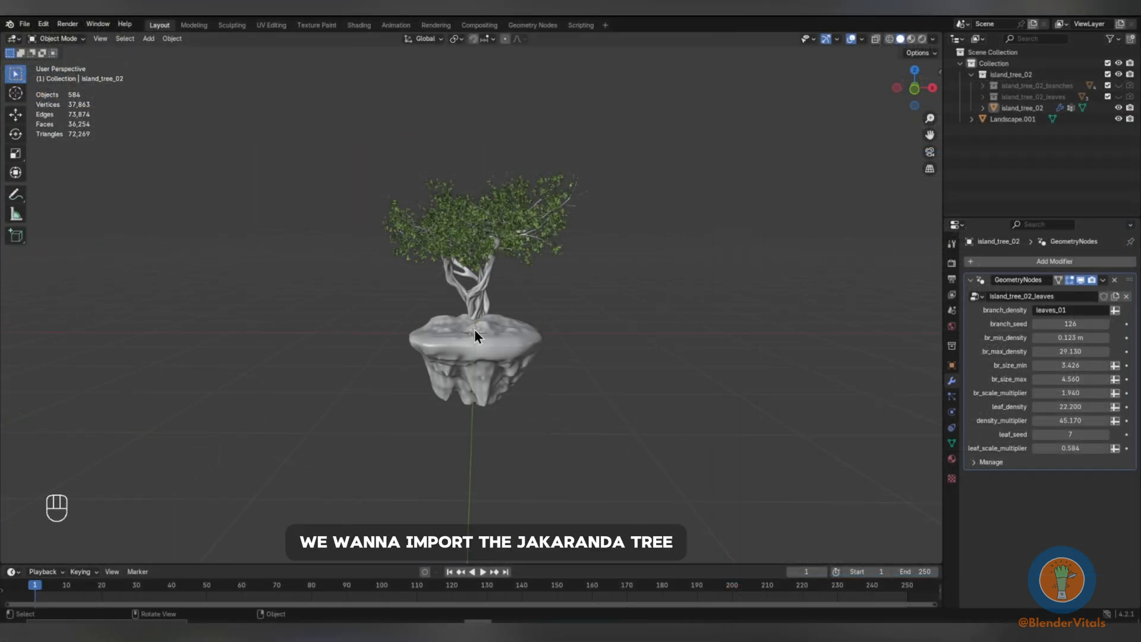
# Append only the tree.016 mesh from the jacaranda_tree_2k blend file.
pyautogui.click(24, 24)
pyautogui.click(44, 151)
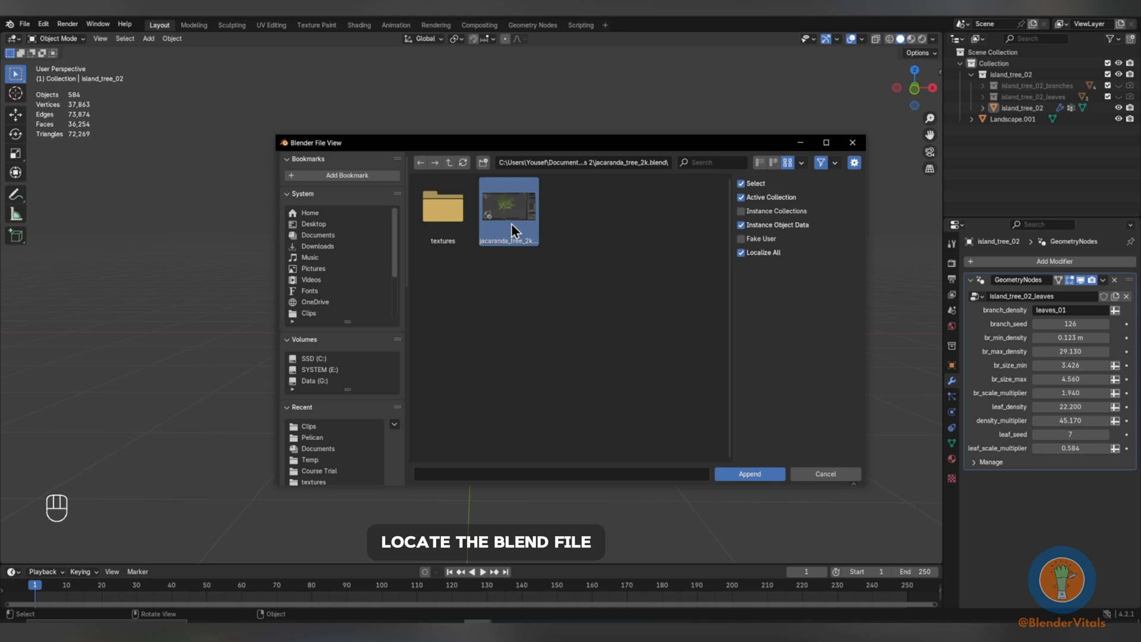
pyautogui.doubleClick(511, 224)
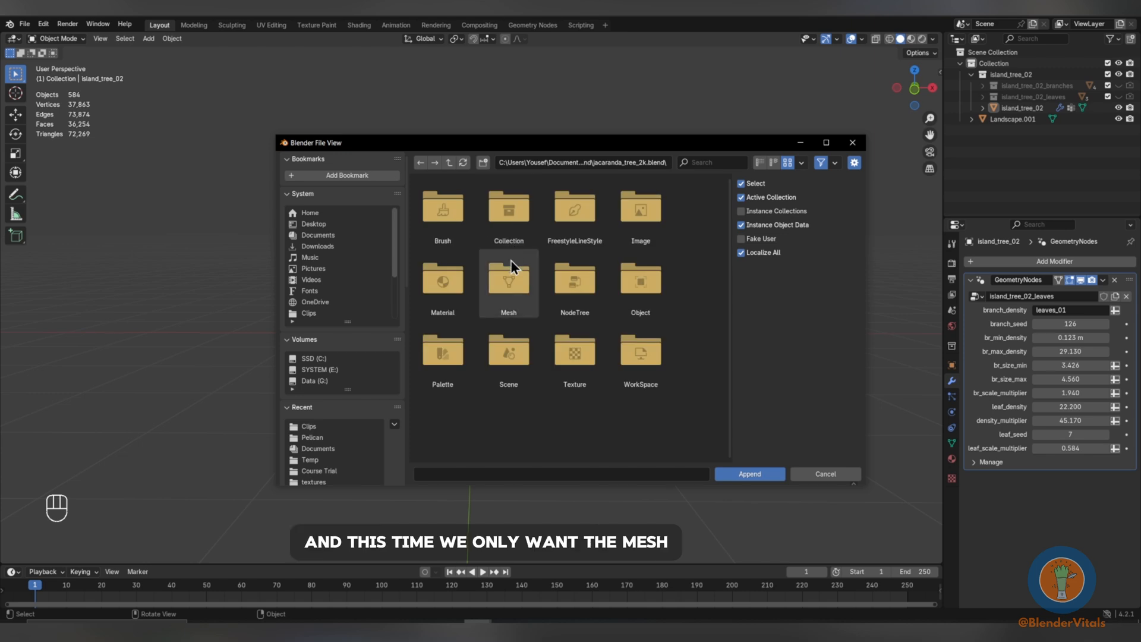
pyautogui.doubleClick(509, 284)
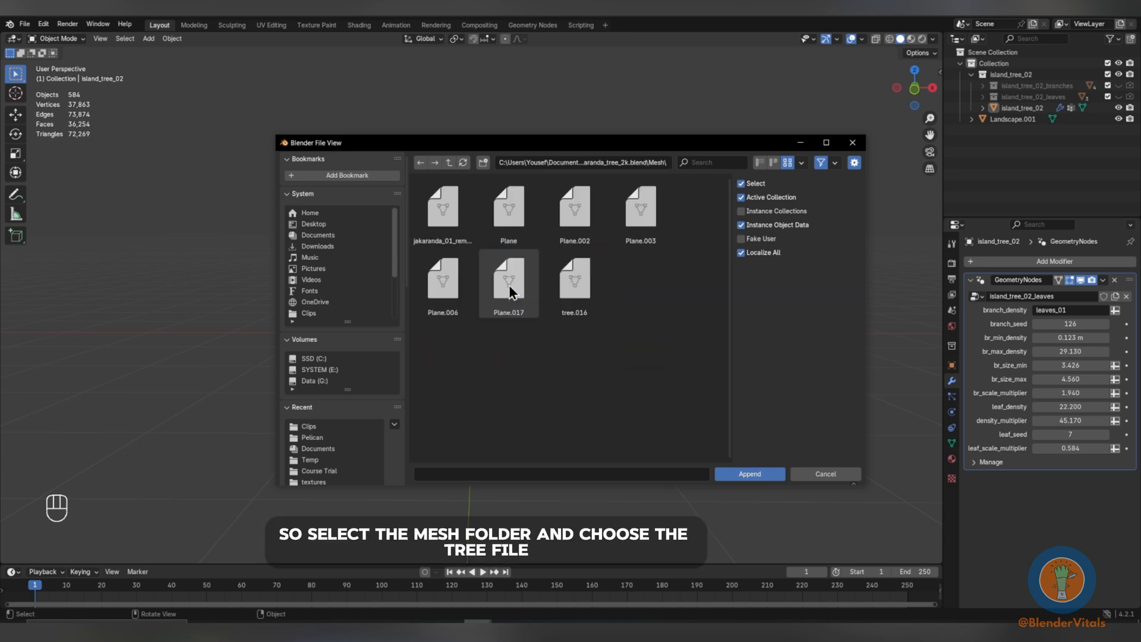
pyautogui.doubleClick(565, 280)
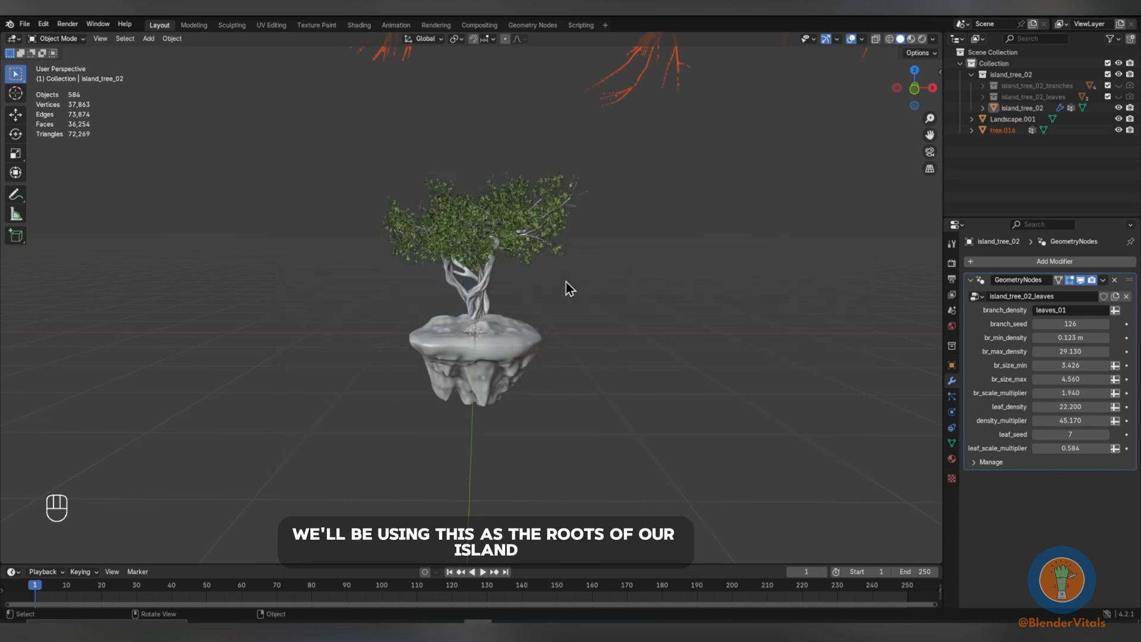
# From the top view with X-ray on, delete the vertices of tree.016's half on the positive X side, and return to Object Mode.
pyautogui.scroll(-5, 566, 282)
pyautogui.keyDown('shift'); pyautogui.moveTo(536, 255); pyautogui.dragTo(543, 390, button='middle'); pyautogui.keyUp('shift')
pyautogui.scroll(-4, 543, 390)
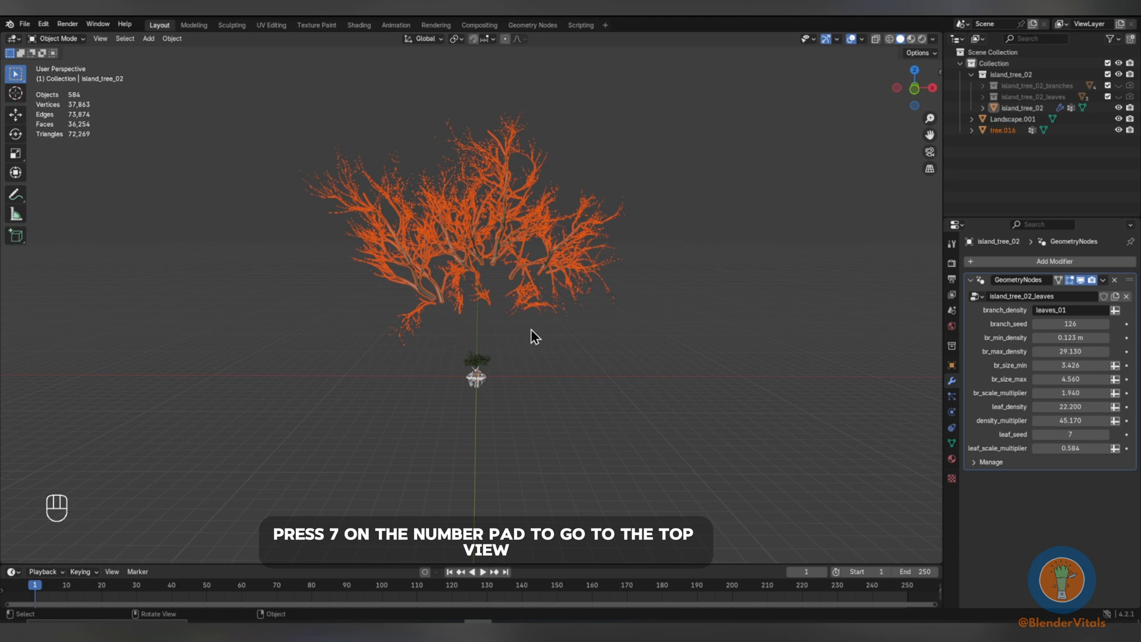
pyautogui.press('KP_7')
pyautogui.click(531, 331)
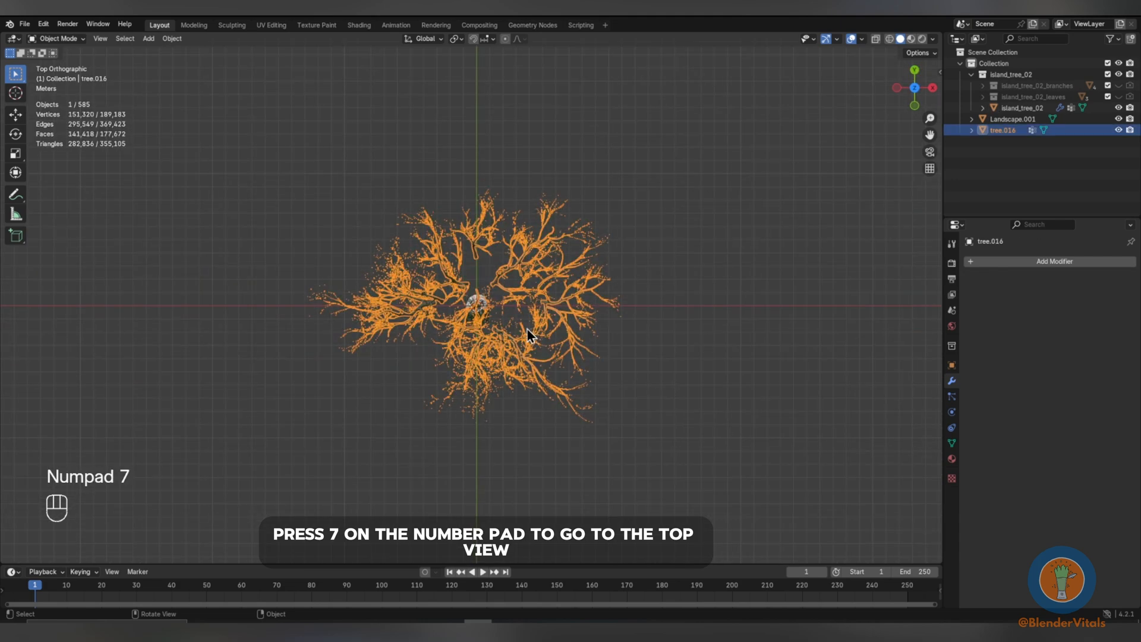
pyautogui.press('Tab')
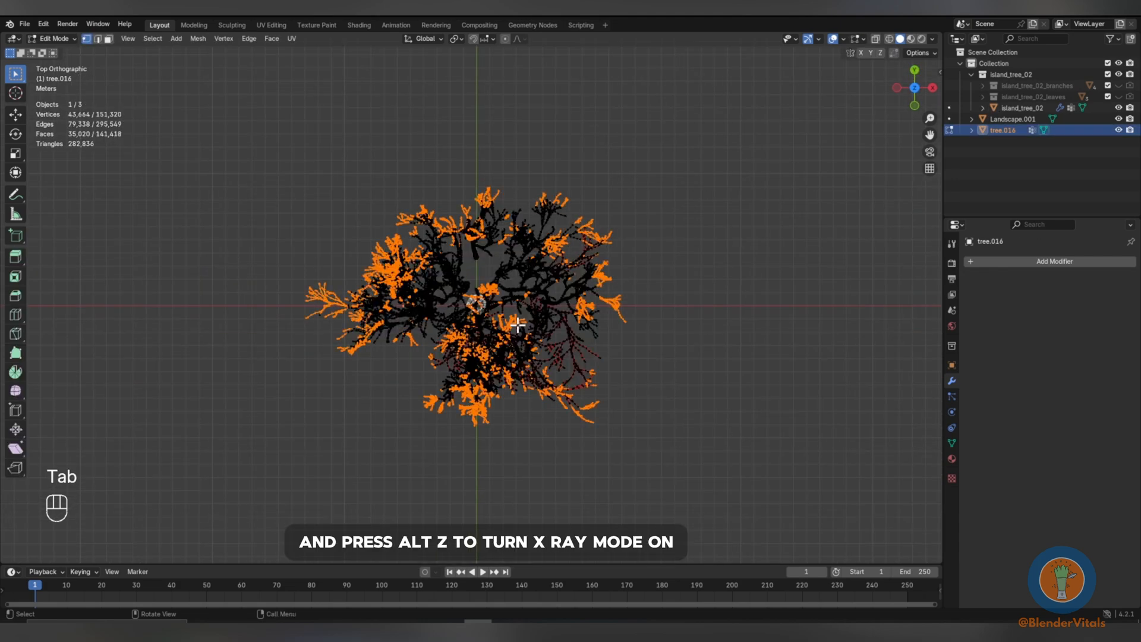
pyautogui.hotkey('alt', 'z')
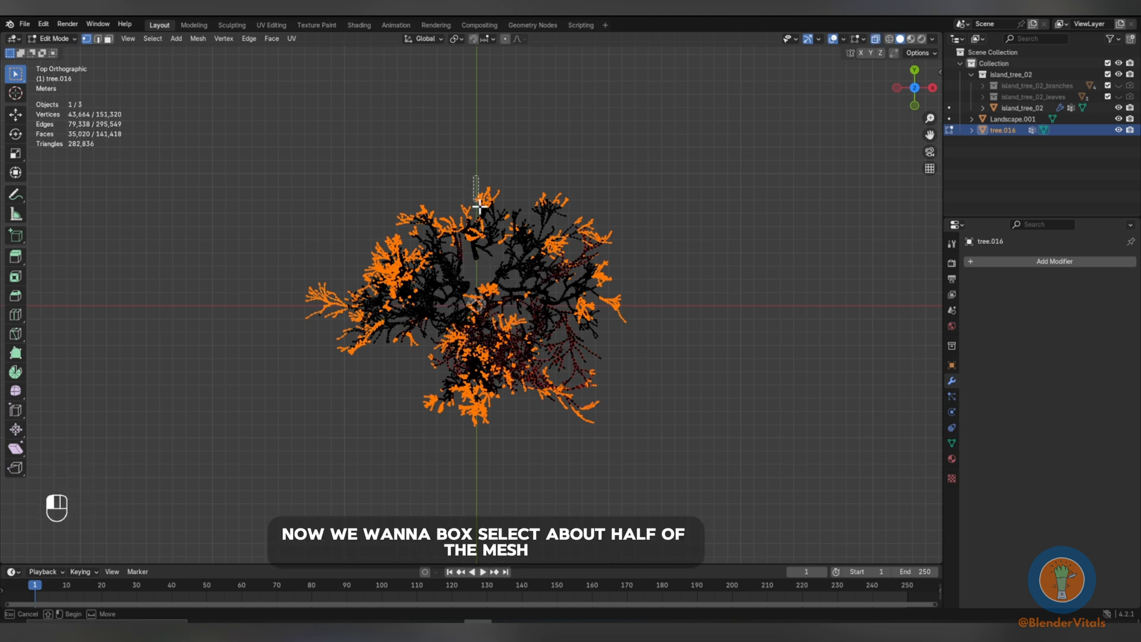
pyautogui.moveTo(474, 176); pyautogui.dragTo(663, 475)
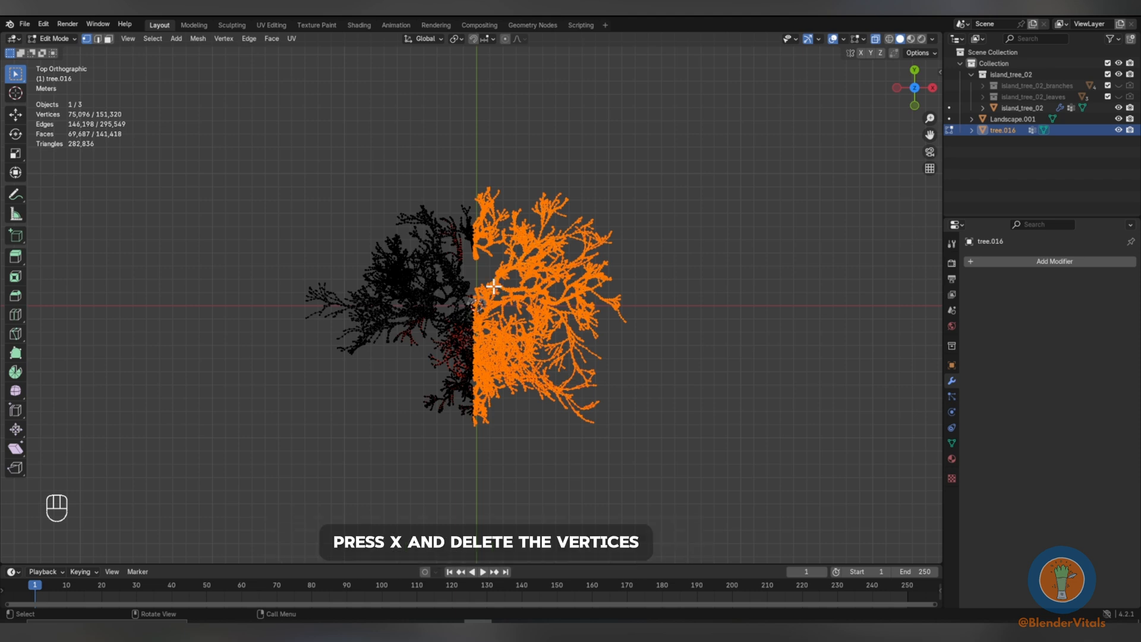
pyautogui.press('x')
pyautogui.click(452, 285)
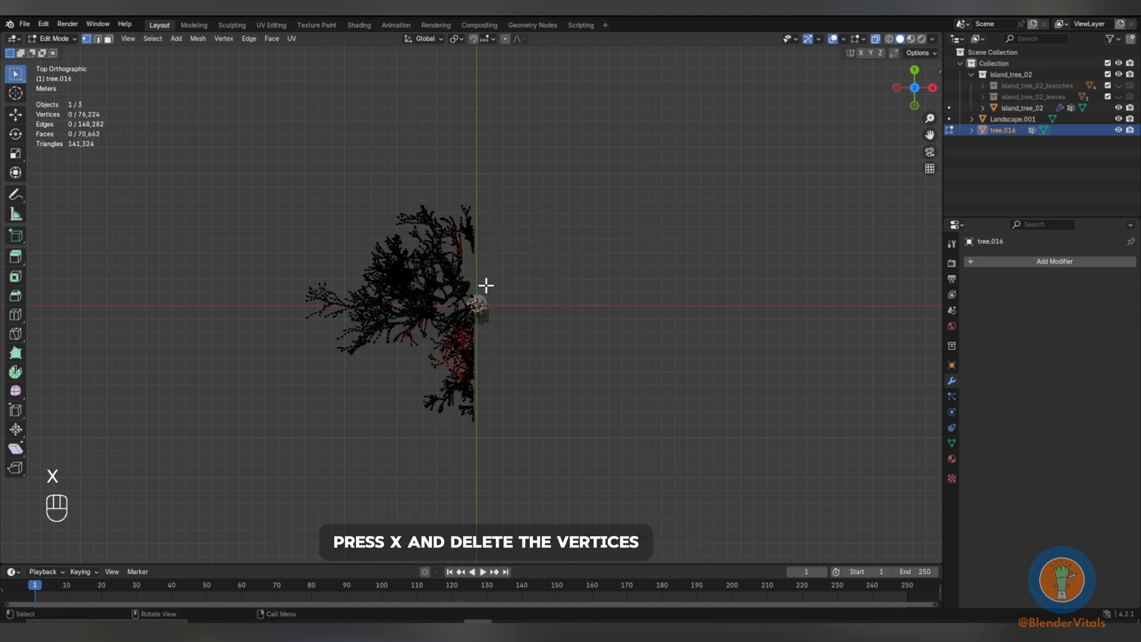
pyautogui.press('Tab')
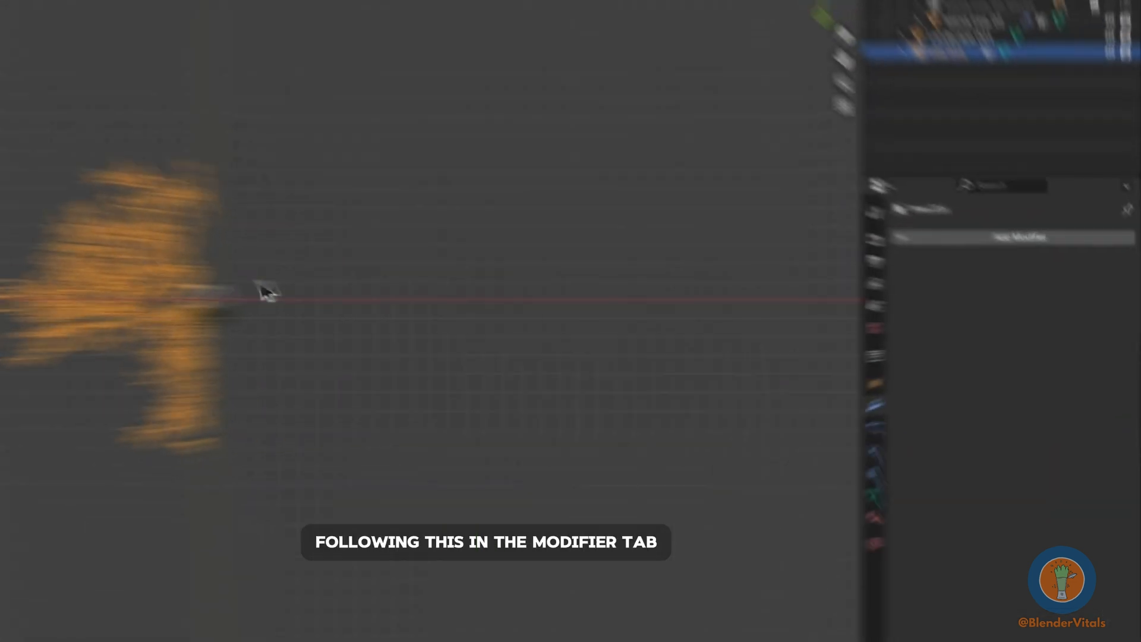
# Add a Decimate modifier in Collapse mode with a ratio of 0.3 to tree.016, and apply it.
pyautogui.click(981, 261)
pyautogui.write('dec')
pyautogui.press('Return')
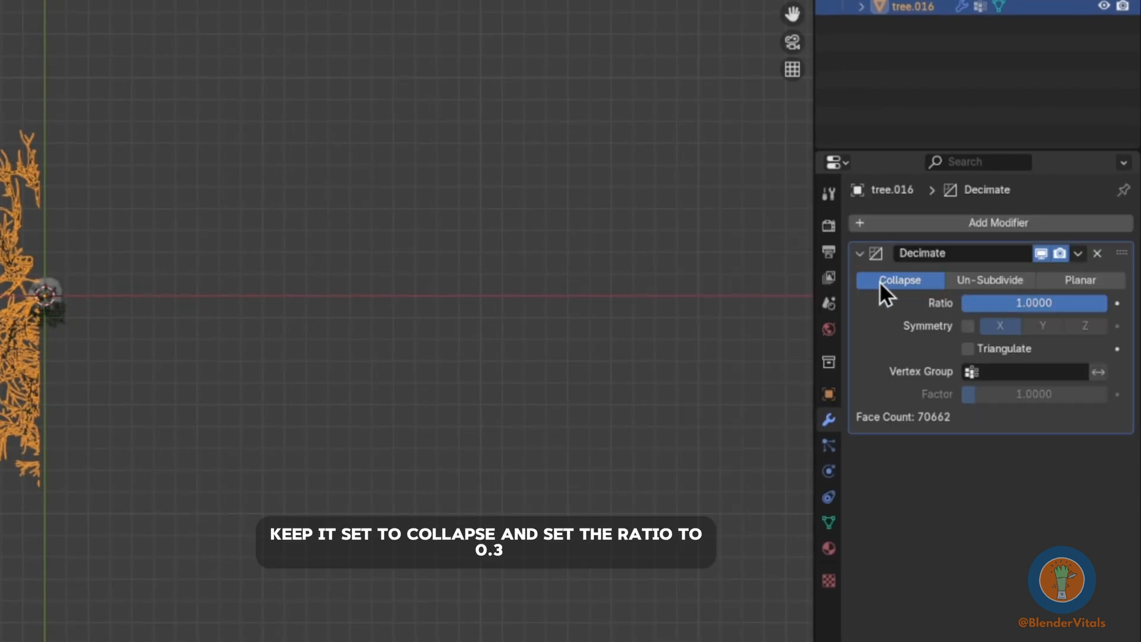
pyautogui.click(988, 300)
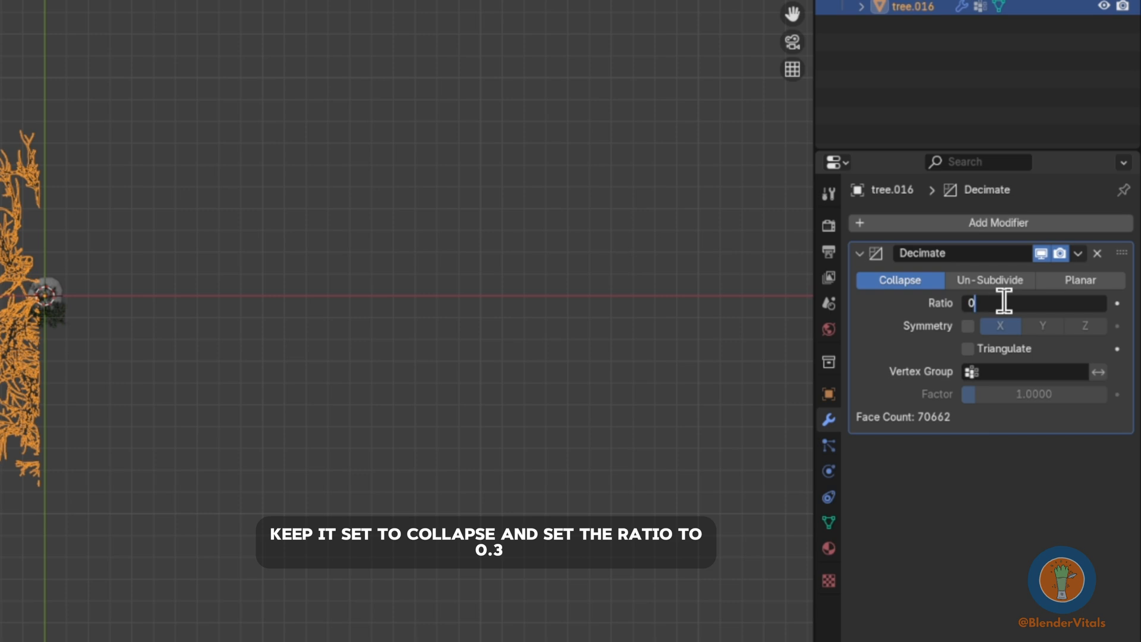
pyautogui.write('0.3')
pyautogui.press('Return')
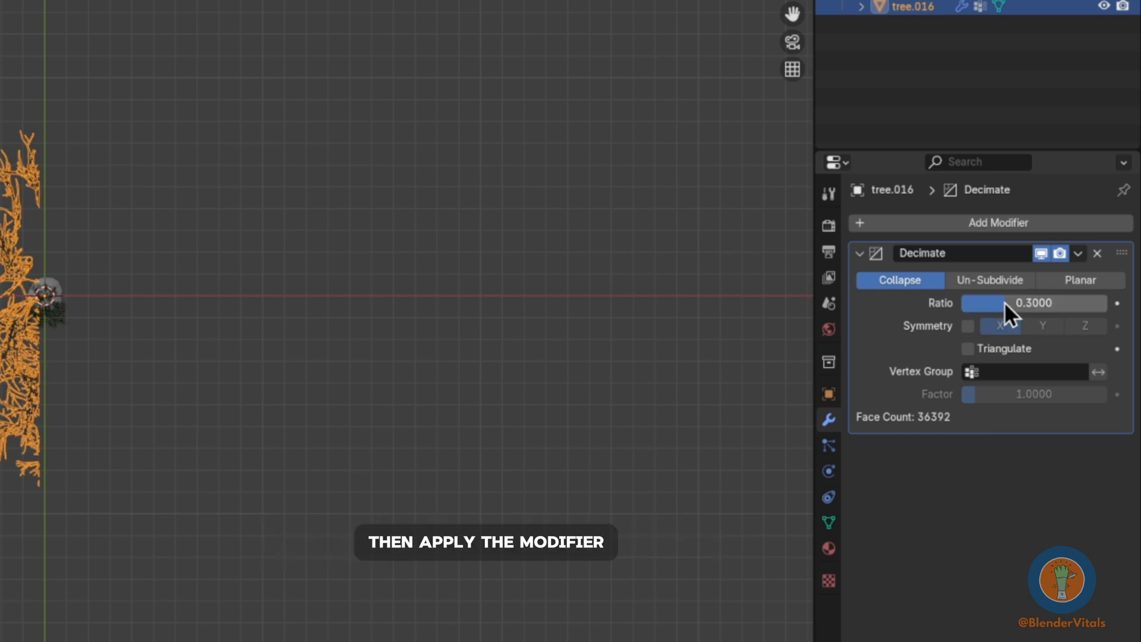
pyautogui.hotkey('ctrl', 'a')
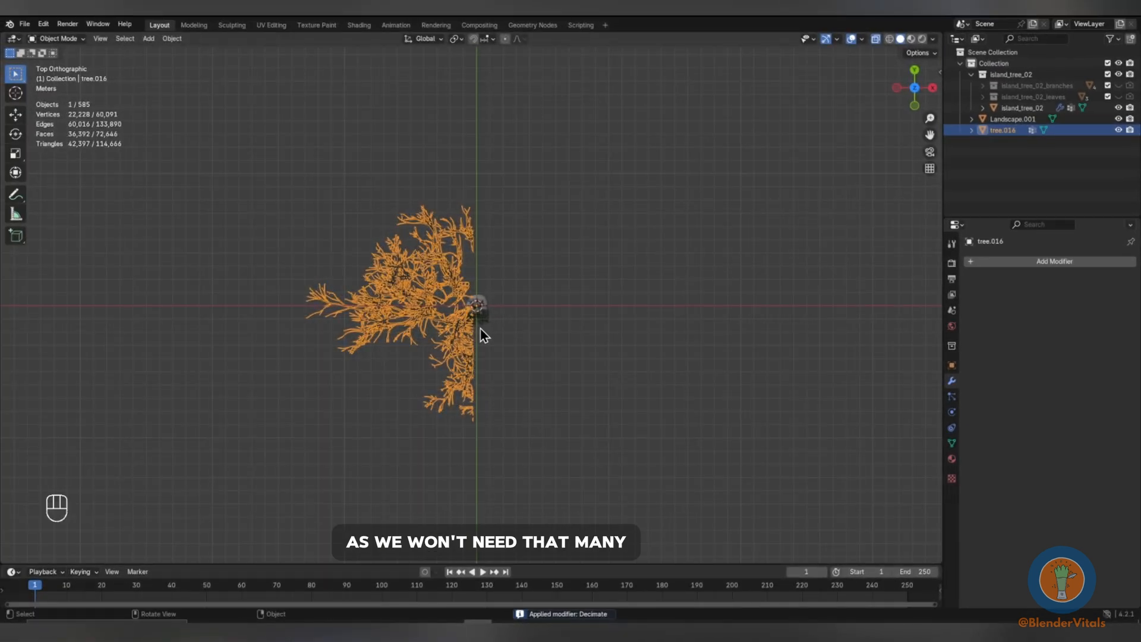
# Scale the tree.016 branches down to fit the island, and turn X-ray off.
pyautogui.moveTo(480, 329); pyautogui.dragTo(485, 232, button='middle')
pyautogui.press('s')
pyautogui.click(505, 365)
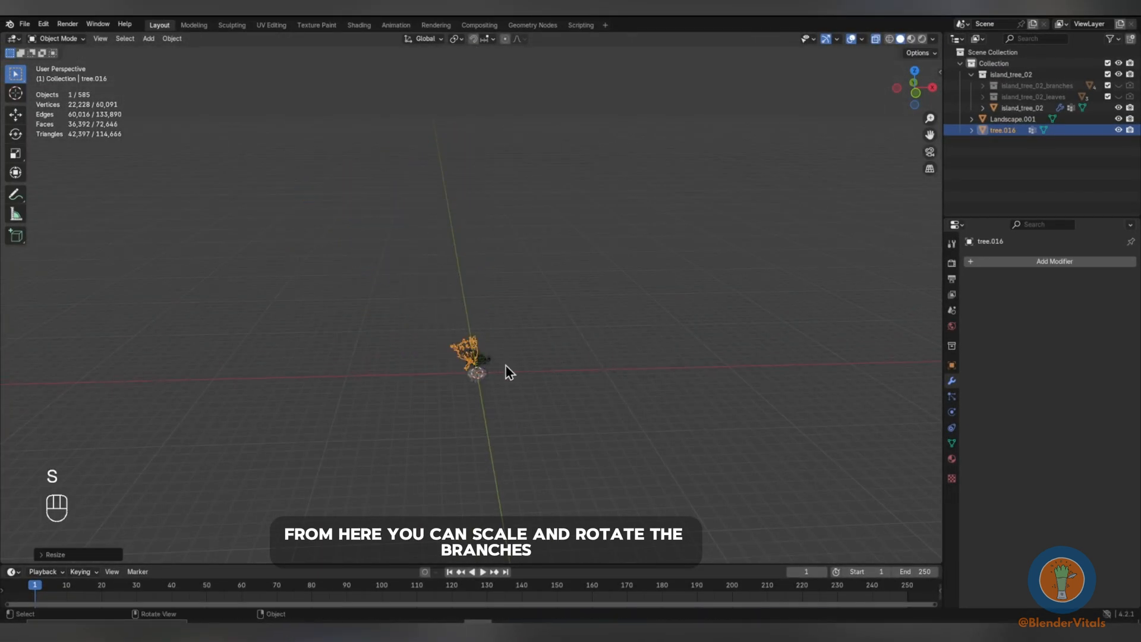
pyautogui.press('KP_Decimal')
pyautogui.hotkey('alt', 'z')
pyautogui.press('s')
pyautogui.click(515, 308)
# Rotate the branches about X so they point downward beneath the island, and turn them about the Z axis.
pyautogui.press('r')
pyautogui.press('y')
pyautogui.press('x')
pyautogui.click(430, 407)
pyautogui.scroll(5, 430, 408)
pyautogui.press('r')
pyautogui.press('z')
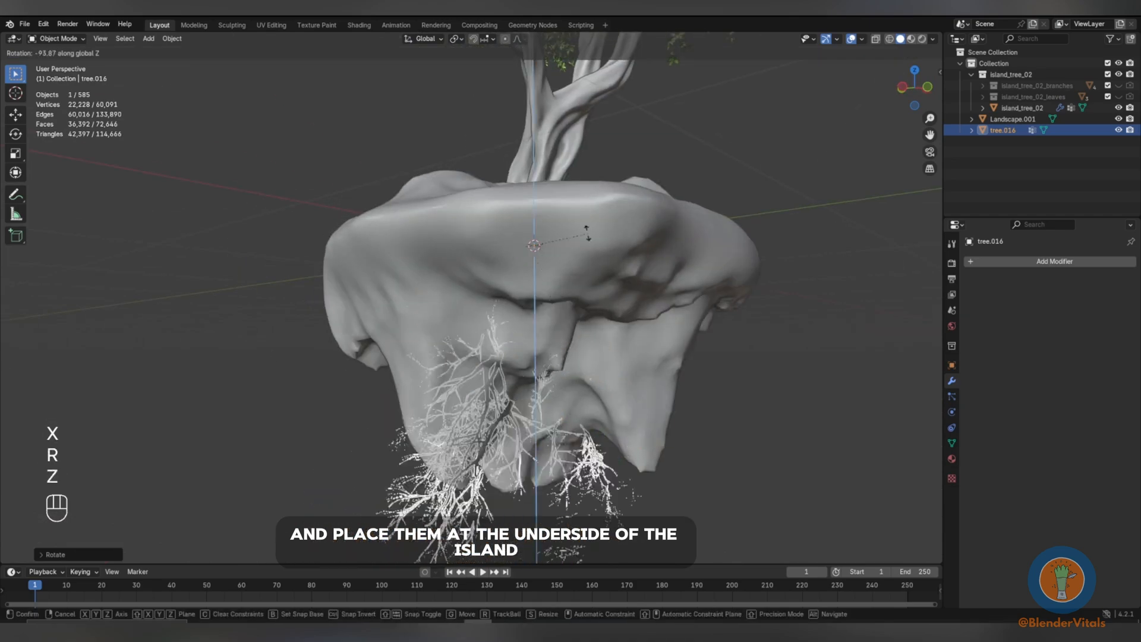
pyautogui.click(588, 234)
# Move and rescale the branches so they emerge from the island's underside as hanging roots.
pyautogui.moveTo(588, 234); pyautogui.dragTo(624, 388, button='middle')
pyautogui.press('g')
pyautogui.click(679, 384)
pyautogui.press('g')
pyautogui.click(707, 397)
pyautogui.press('s')
pyautogui.press('g')
pyautogui.click(758, 348)
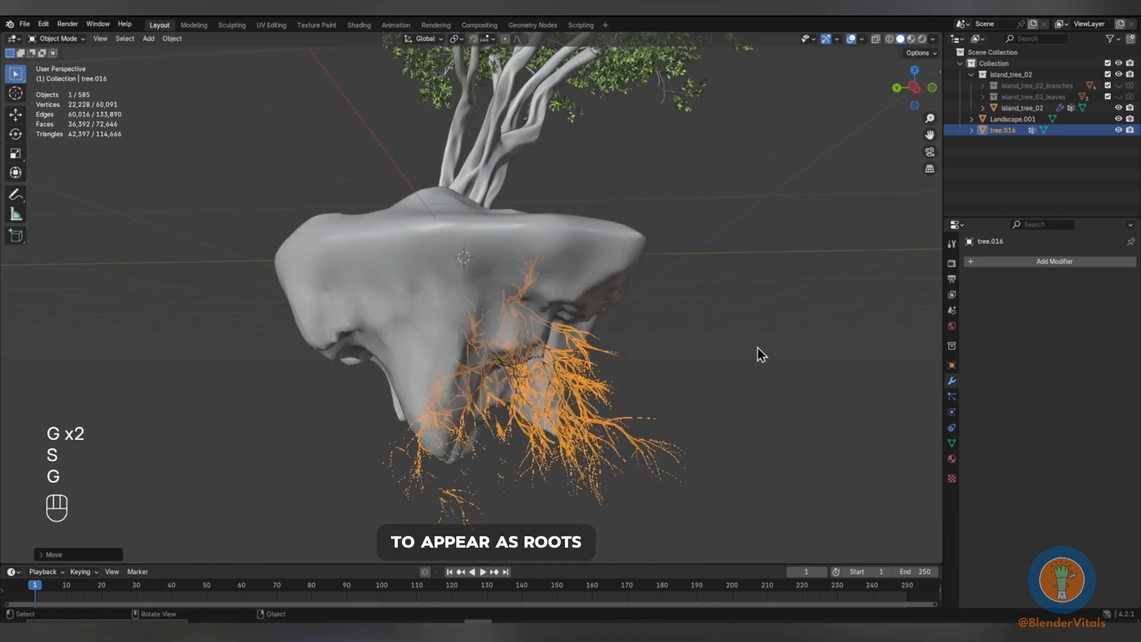
pyautogui.moveTo(757, 348); pyautogui.dragTo(743, 429, button='middle')
pyautogui.moveTo(523, 406); pyautogui.dragTo(505, 383, button='middle')
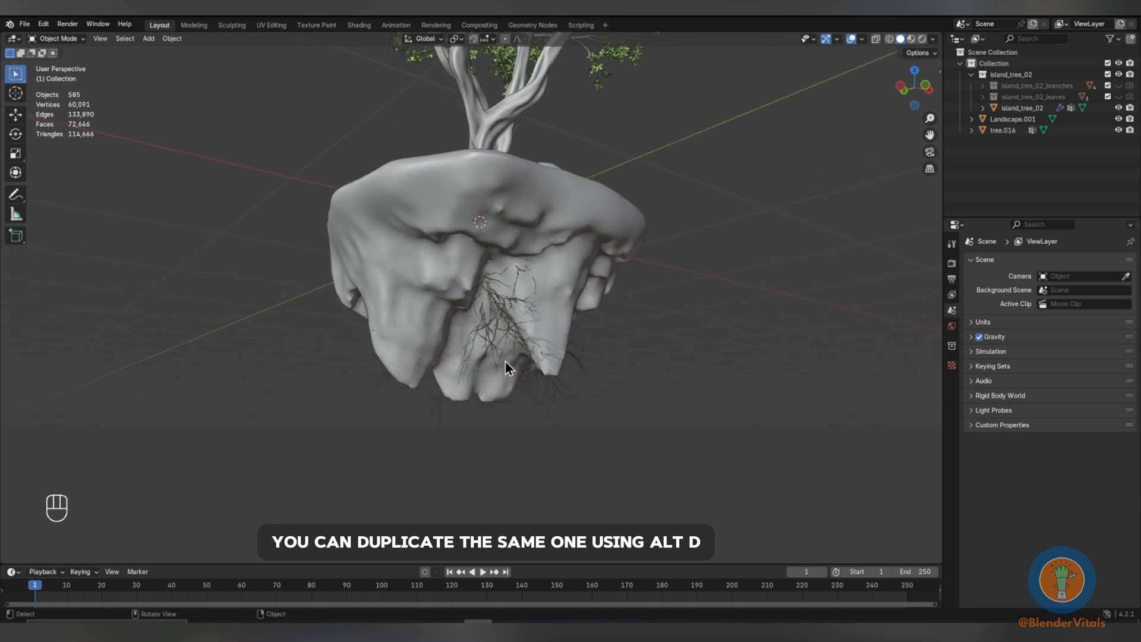
# Create a linked duplicate of the root branches and place it beside the original on the island's underside.
pyautogui.click(499, 320)
pyautogui.hotkey('alt', 'd')
pyautogui.click(469, 348)
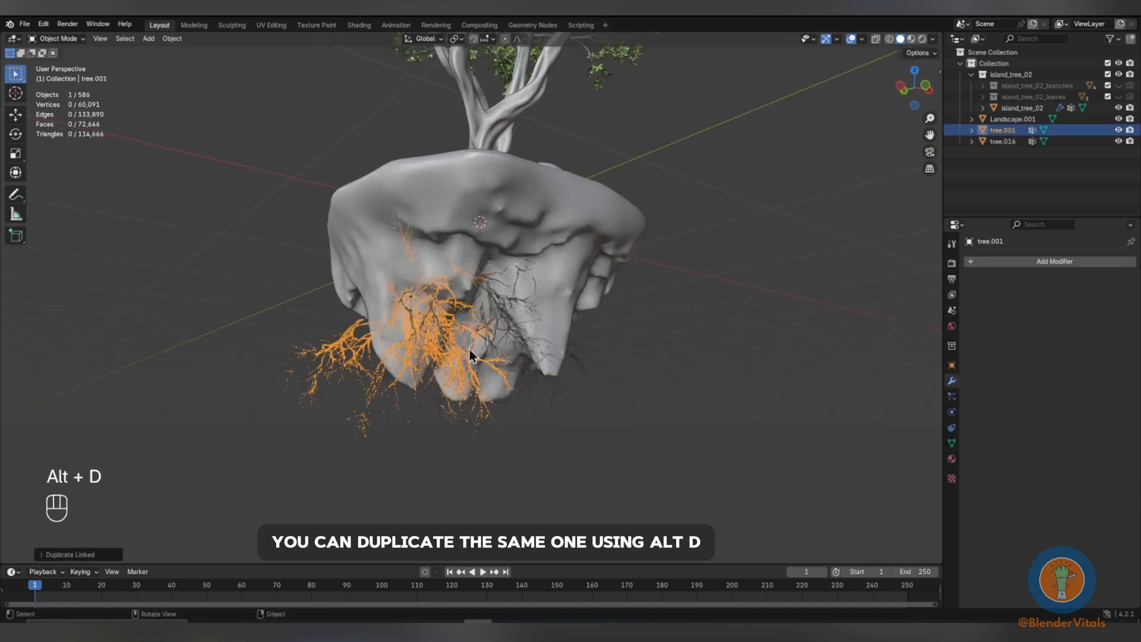
# Rotate the linked root duplicate 180° about the Z axis and move it against the opposite side of the island's underside.
pyautogui.moveTo(469, 349); pyautogui.dragTo(551, 376, button='middle')
pyautogui.write('rz180')
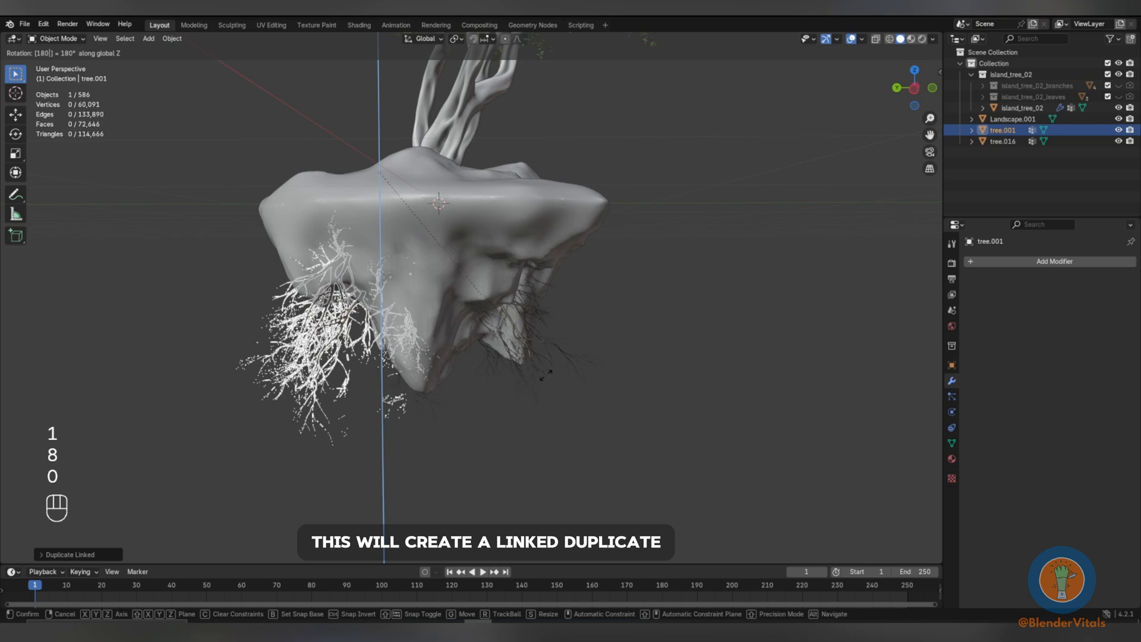
pyautogui.click(546, 375)
pyautogui.moveTo(414, 372); pyautogui.dragTo(534, 356, button='middle')
pyautogui.press('g')
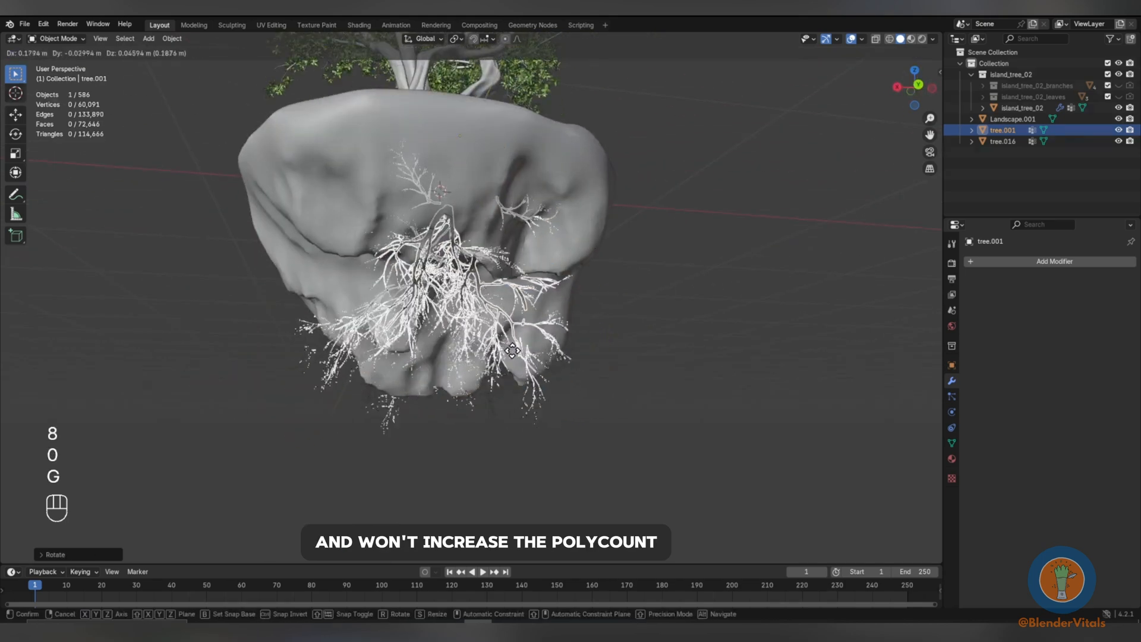
pyautogui.click(525, 348)
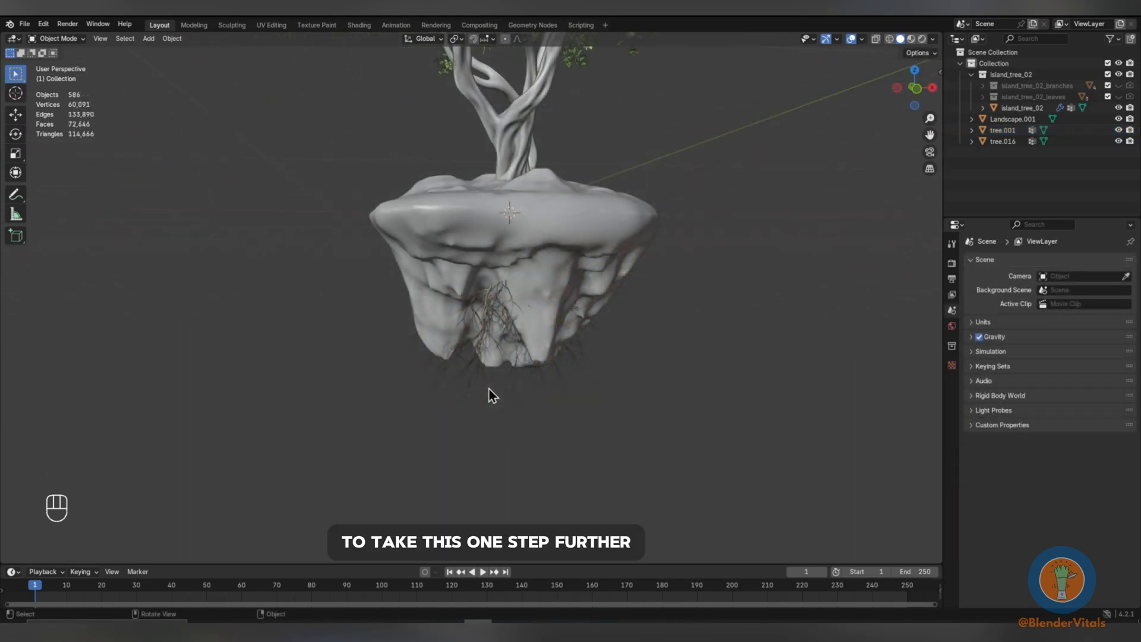
# Duplicate one linked branch from the tree.016 mesh, place it beside the island, and separate it by selection into its own object.
pyautogui.click(486, 328)
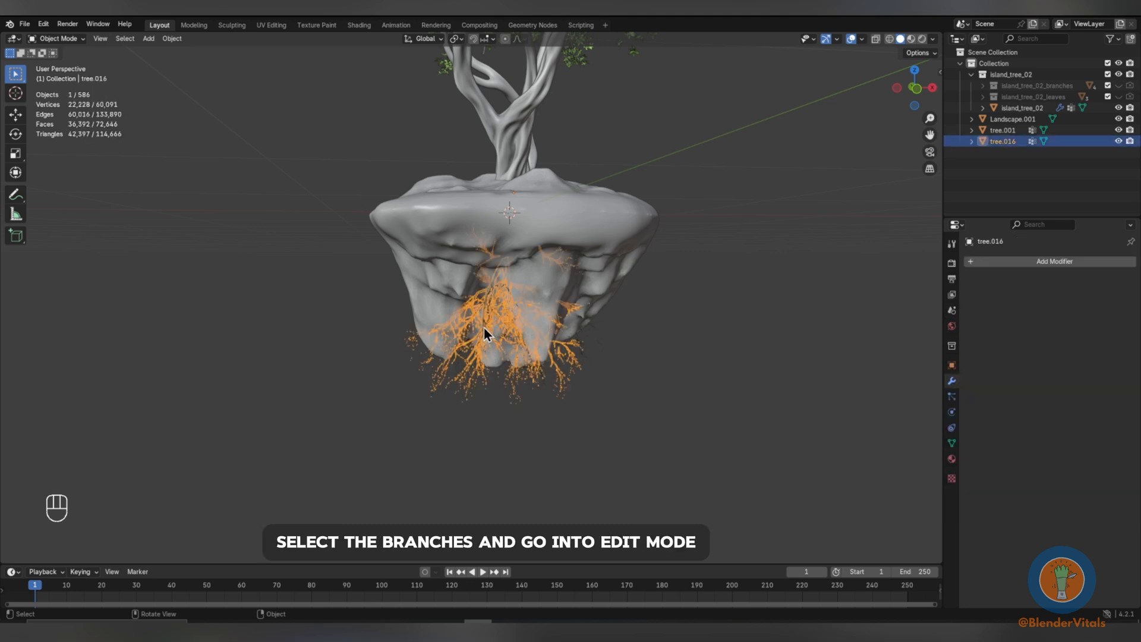
pyautogui.press('Tab')
pyautogui.press('l')
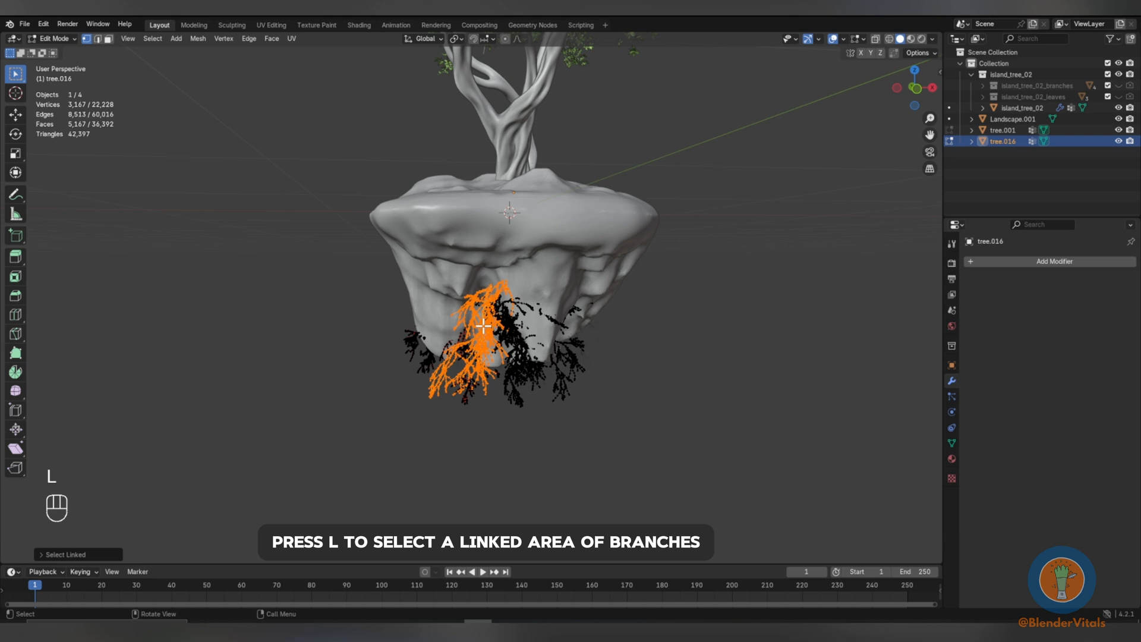
pyautogui.hotkey('shift', 'd')
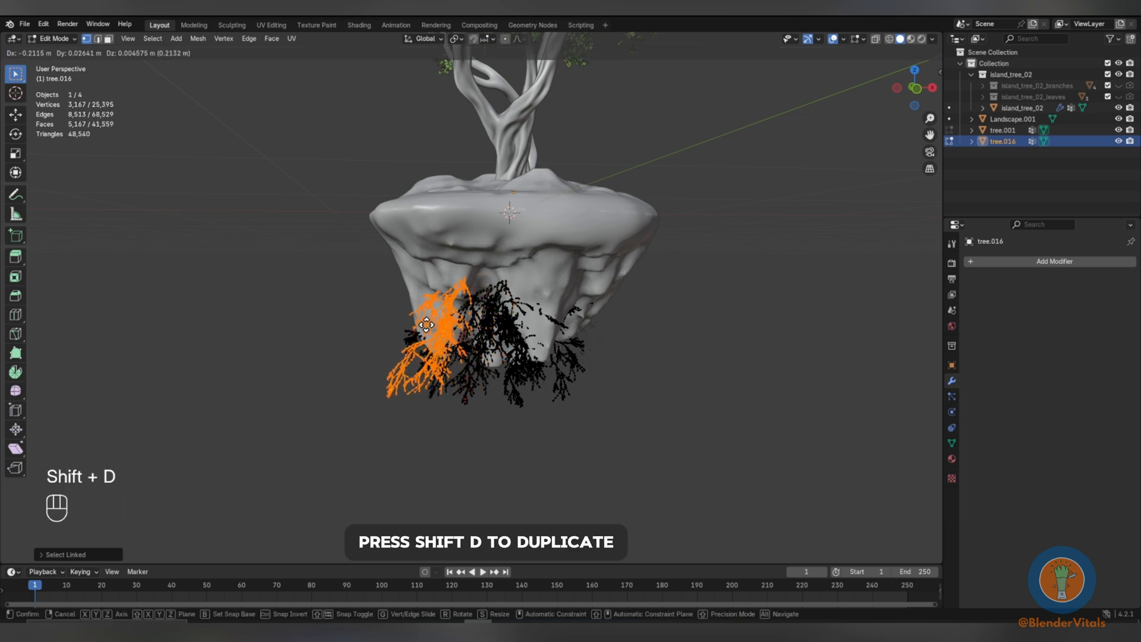
pyautogui.click(351, 325)
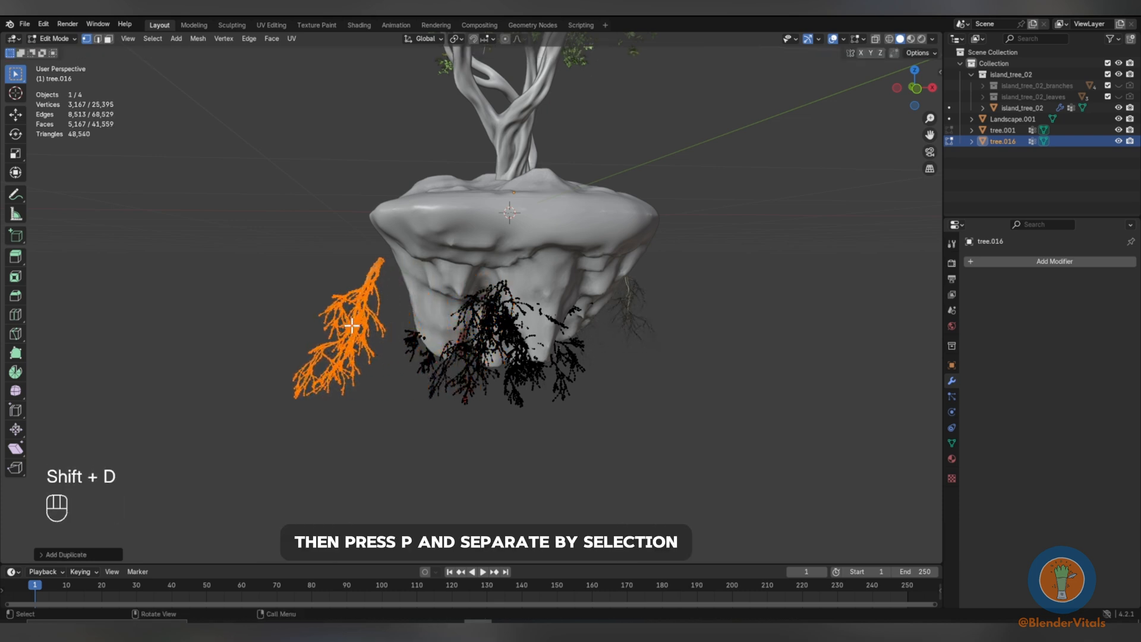
pyautogui.press('p')
pyautogui.click(352, 328)
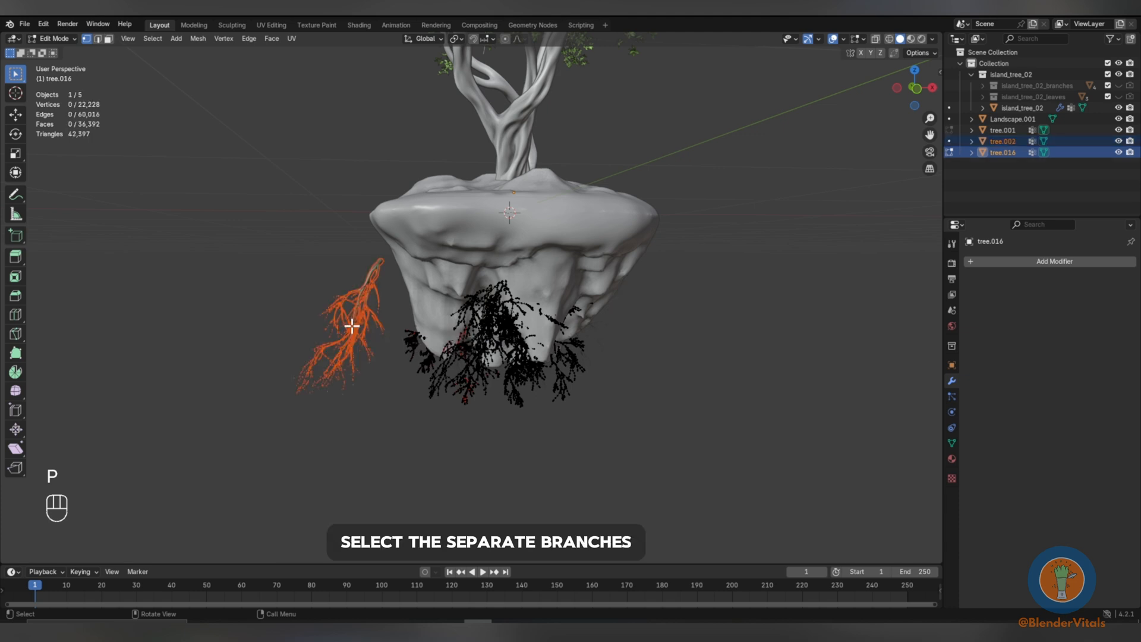
pyautogui.press('Tab')
# Select the top vertices of the separated branch tree.002 with X-ray on and snap the 3D cursor to them.
pyautogui.click(360, 315)
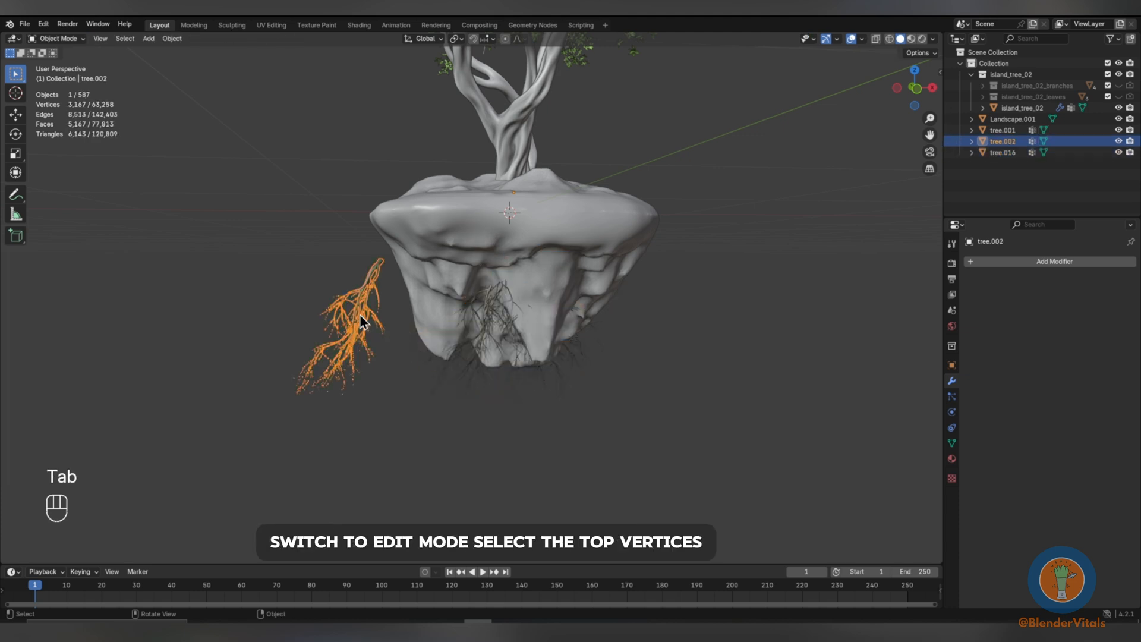
pyautogui.press('Tab')
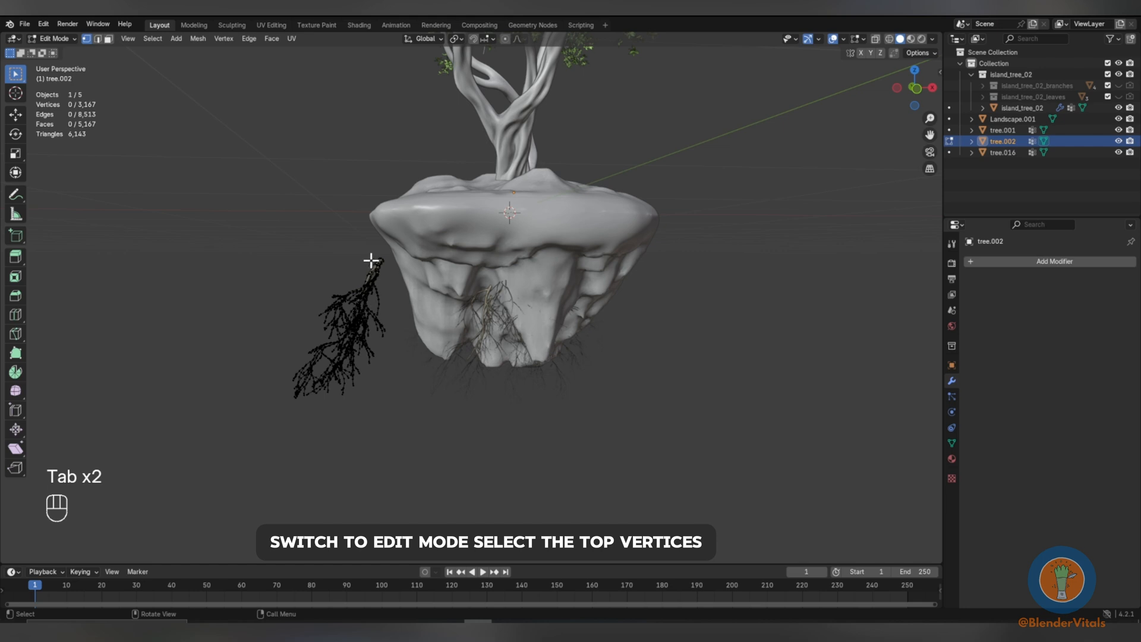
pyautogui.hotkey('alt', 'z')
pyautogui.moveTo(379, 250); pyautogui.dragTo(397, 260)
pyautogui.hotkey('alt', 'z')
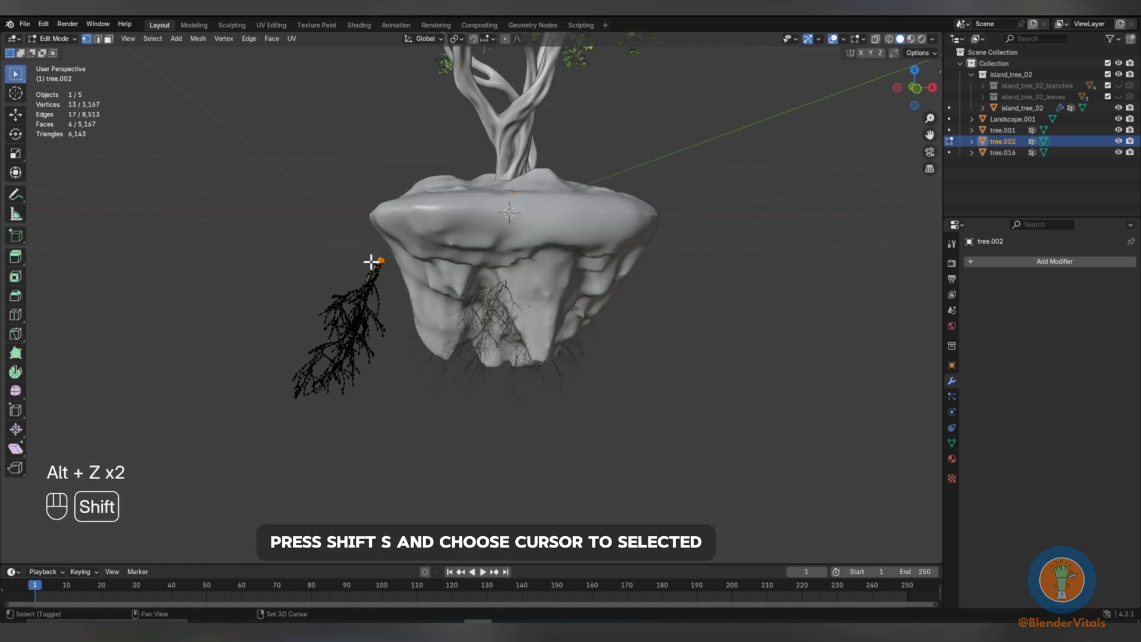
pyautogui.hotkey('shift', 's')
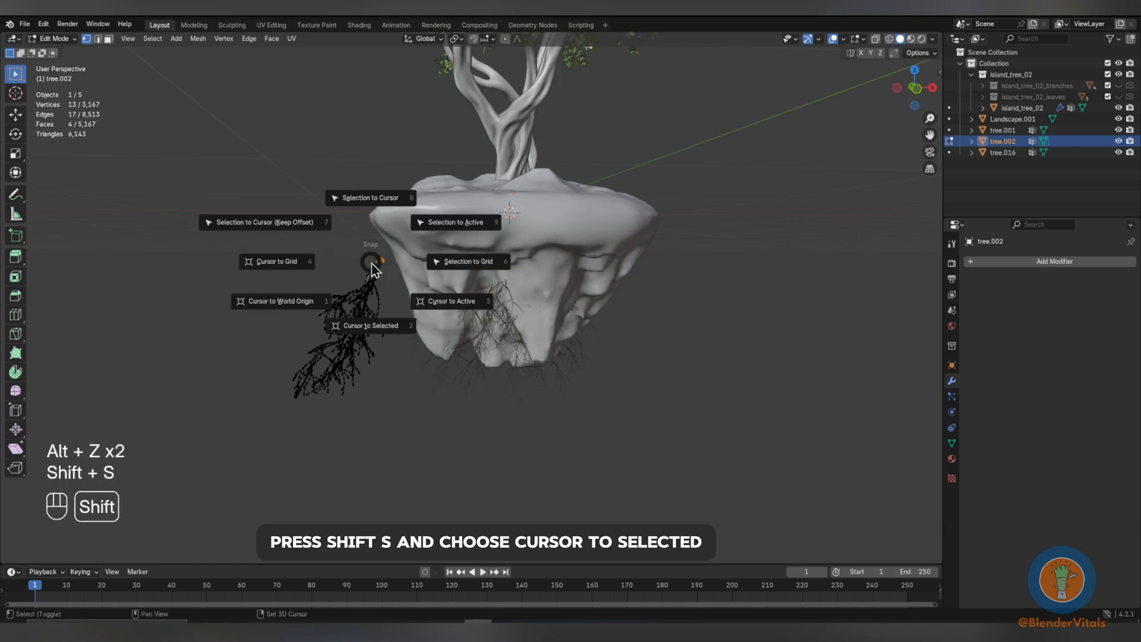
pyautogui.click(377, 326)
# Return to Object Mode and set the separated branch's origin to the 3D cursor.
pyautogui.press('Tab')
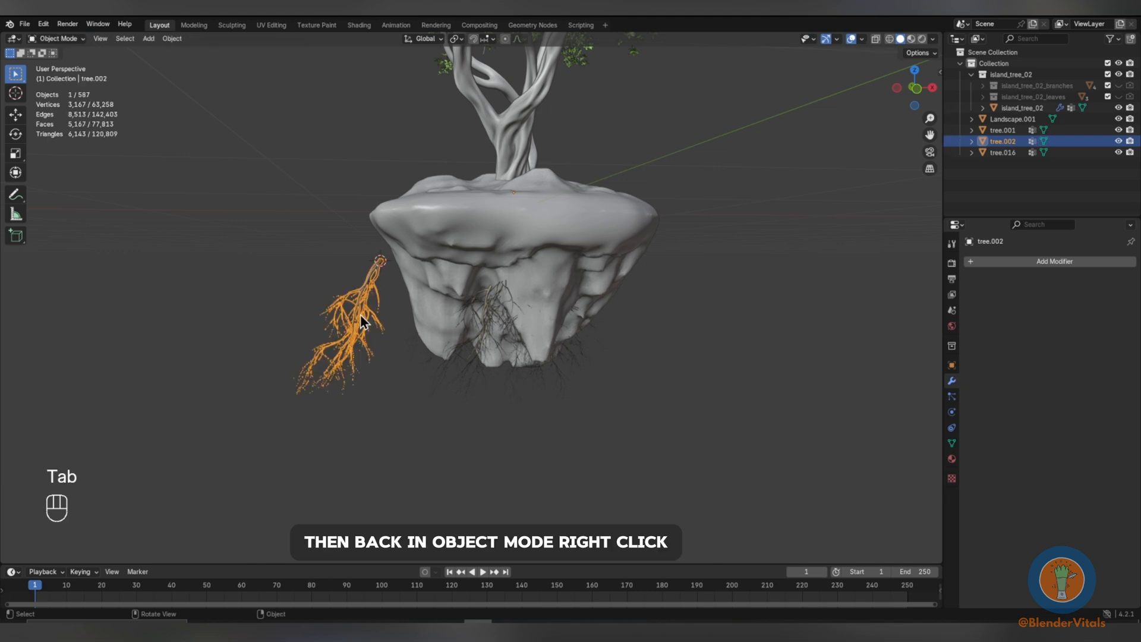
pyautogui.rightClick(360, 315)
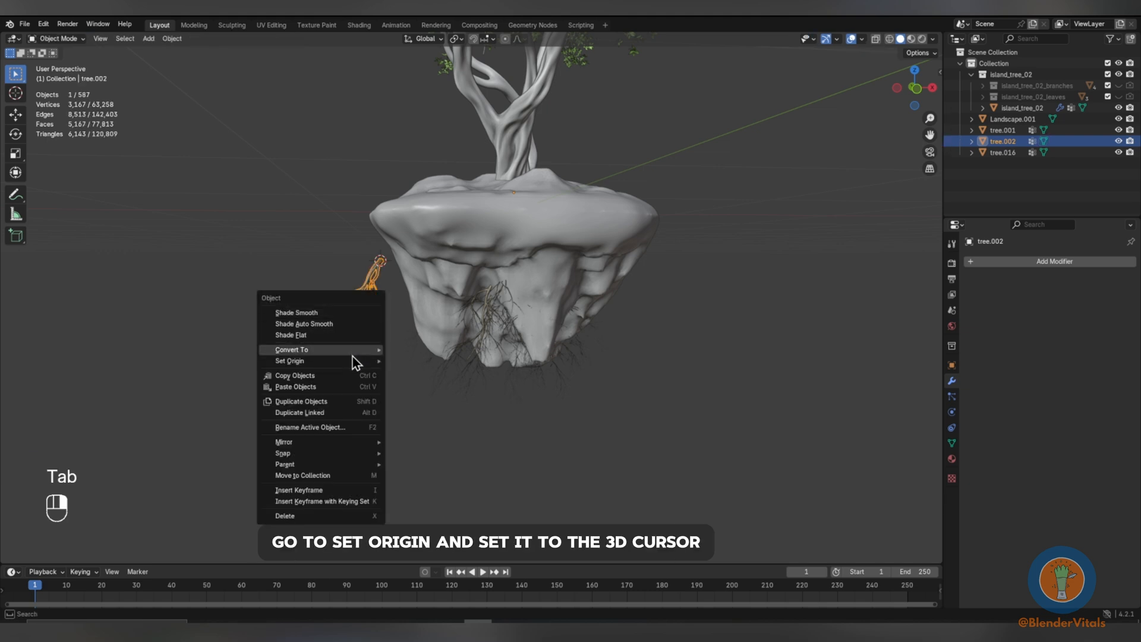
pyautogui.moveTo(351, 365)
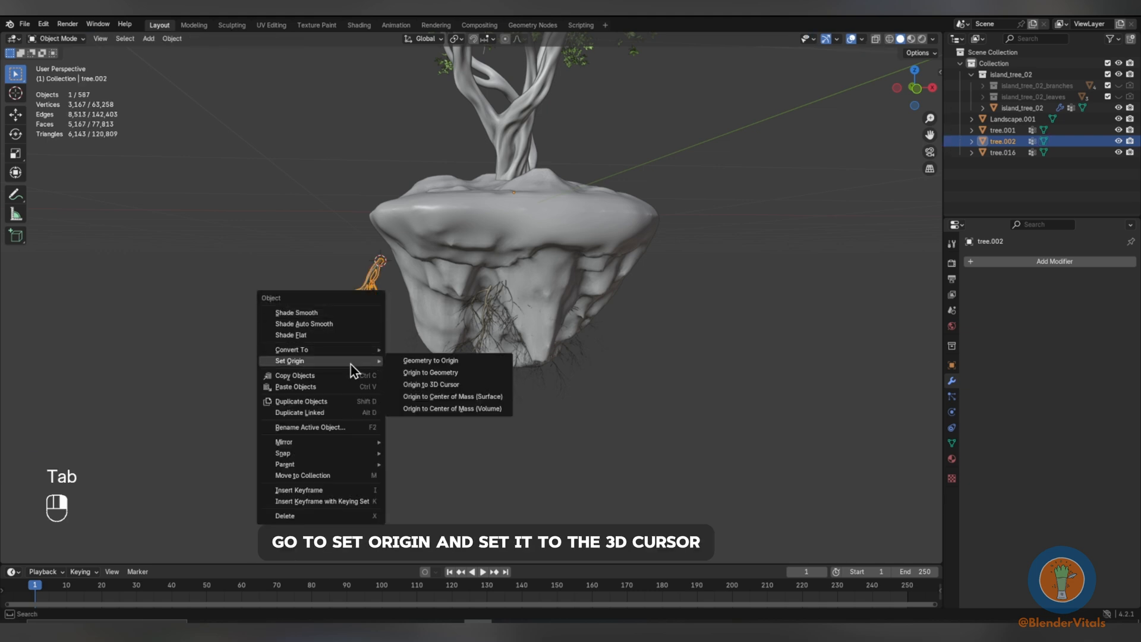
pyautogui.click(426, 386)
# Rotate the separated branch so it points downward and move it to the island's outer edge.
pyautogui.press('r')
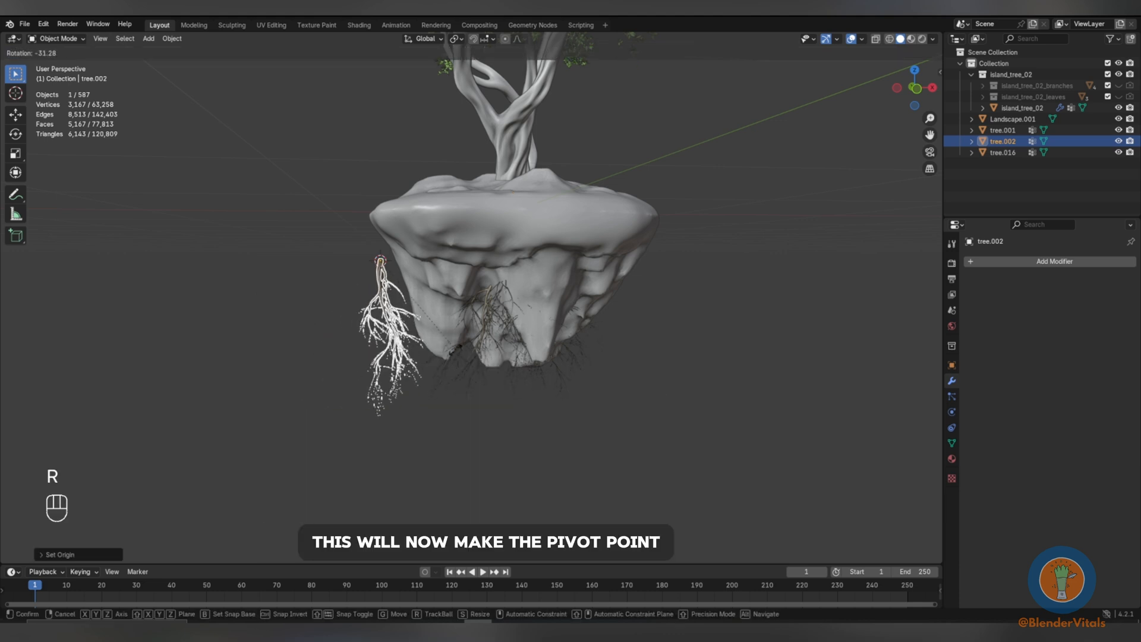
pyautogui.click(413, 363)
pyautogui.press('g')
pyautogui.moveTo(433, 355); pyautogui.dragTo(550, 339, button='middle')
pyautogui.click(469, 311)
pyautogui.press('r')
pyautogui.click(560, 377)
# Fine-tune the branch's rotation and position so its top meets the island's rim and it hangs off the edge.
pyautogui.scroll(4, 560, 377)
pyautogui.press('r')
pyautogui.click(603, 346)
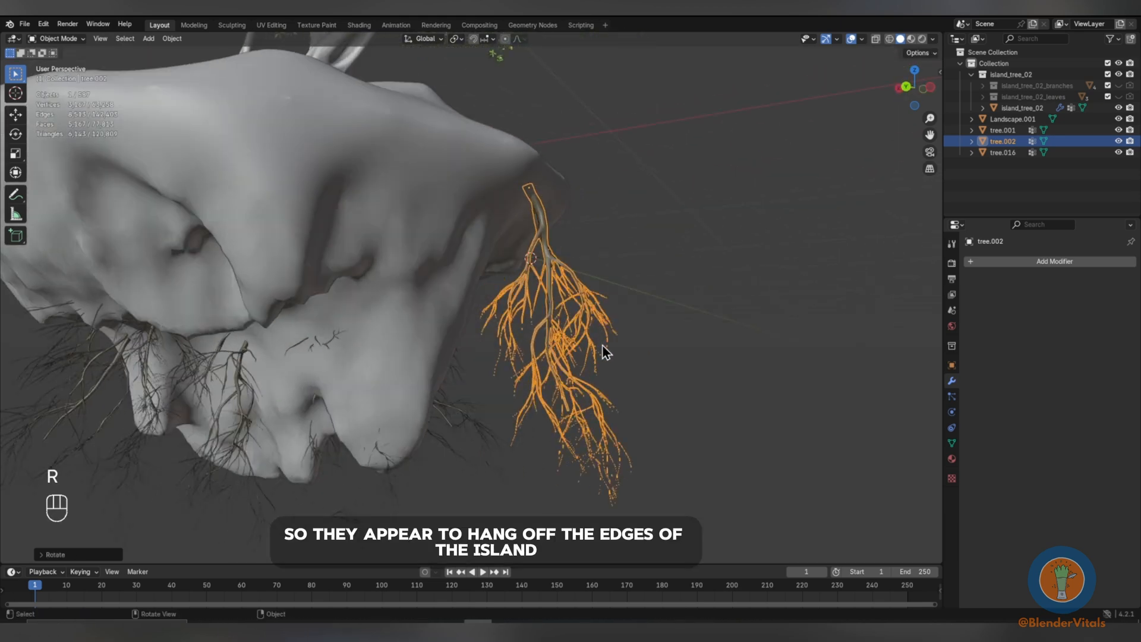
pyautogui.press('f')
pyautogui.press('g')
pyautogui.click(619, 330)
pyautogui.moveTo(619, 329); pyautogui.dragTo(480, 358, button='middle')
pyautogui.press('g')
pyautogui.click(418, 346)
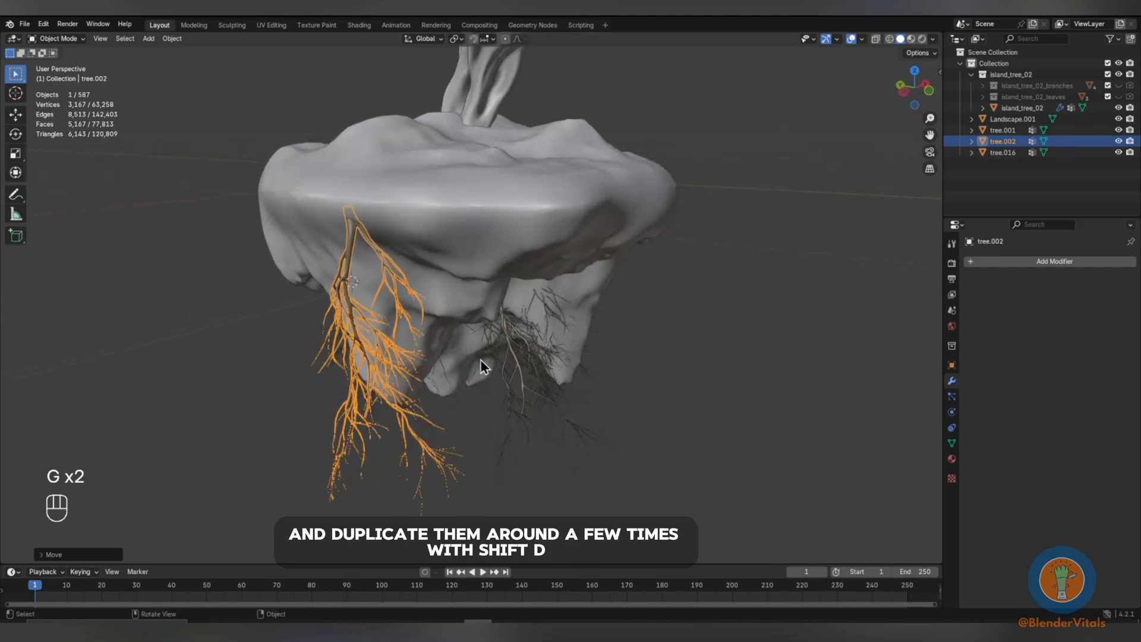
# Duplicate the hanging branch to another spot along the island's edge, and vary its rotation about Z and its scale.
pyautogui.hotkey('shift', 'd')
pyautogui.click(750, 381)
pyautogui.moveTo(756, 382); pyautogui.dragTo(660, 404, button='middle')
pyautogui.press('r')
pyautogui.press('z')
pyautogui.click(625, 174)
pyautogui.press('s')
pyautogui.click(611, 356)
pyautogui.moveTo(611, 357); pyautogui.dragTo(579, 321, button='middle')
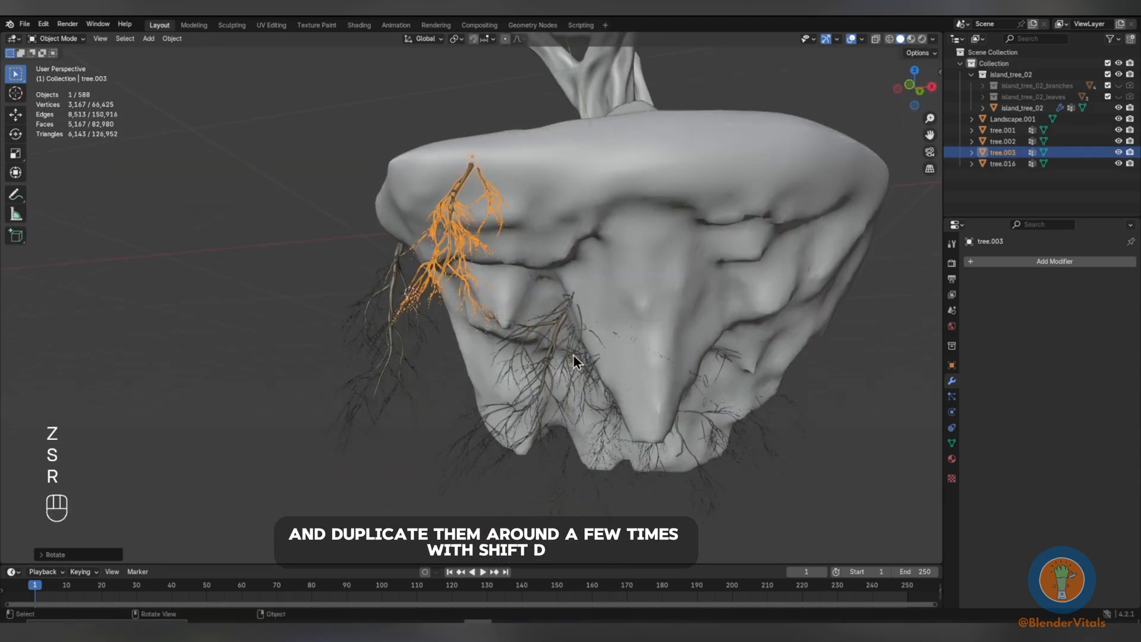
pyautogui.press('s')
pyautogui.click(573, 352)
# Duplicate the branch again, move it to a further part of the island's edge, and rotate it.
pyautogui.scroll(-3, 574, 352)
pyautogui.hotkey('shift', 'd')
pyautogui.click(505, 423)
pyautogui.moveTo(505, 424); pyautogui.dragTo(639, 410, button='middle')
pyautogui.press('g')
pyautogui.click(671, 378)
pyautogui.press('r')
pyautogui.click(665, 381)
# Rescale the tree.004 branch and reposition it so its top attaches to the island's rim.
pyautogui.scroll(2, 666, 380)
pyautogui.press('s')
pyautogui.click(654, 408)
pyautogui.press('g')
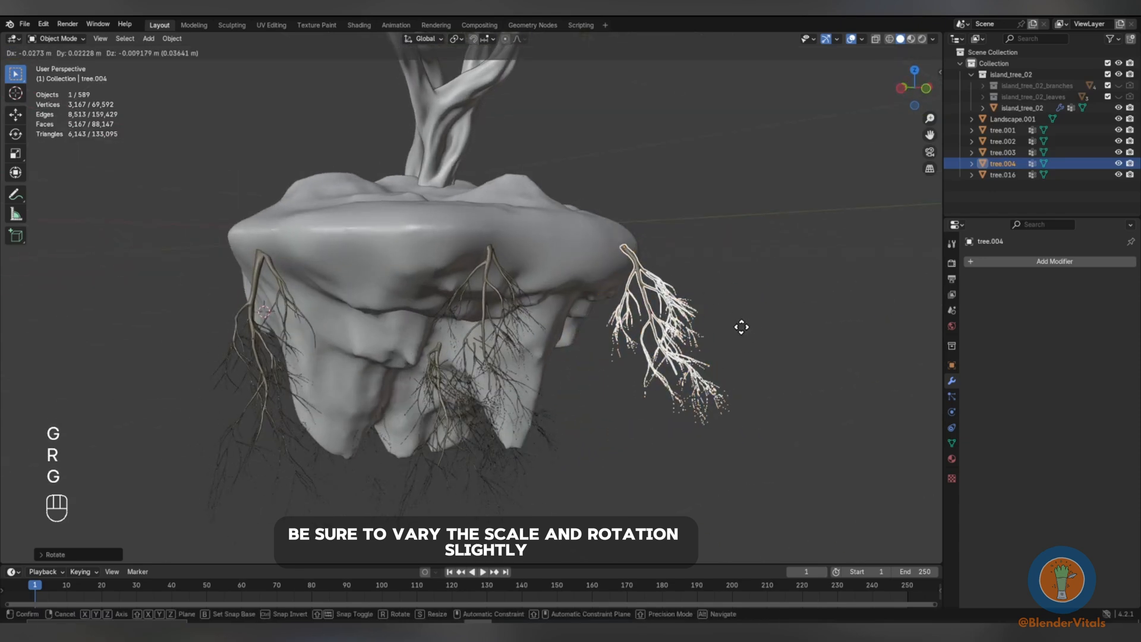
pyautogui.click(741, 326)
pyautogui.moveTo(741, 327); pyautogui.dragTo(601, 360, button='middle')
pyautogui.press('g')
pyautogui.click(560, 337)
# Add a fourth hanging branch by duplicating tree.004, turn it about Z, and adjust its size and position at the rim.
pyautogui.hotkey('shift', 'd')
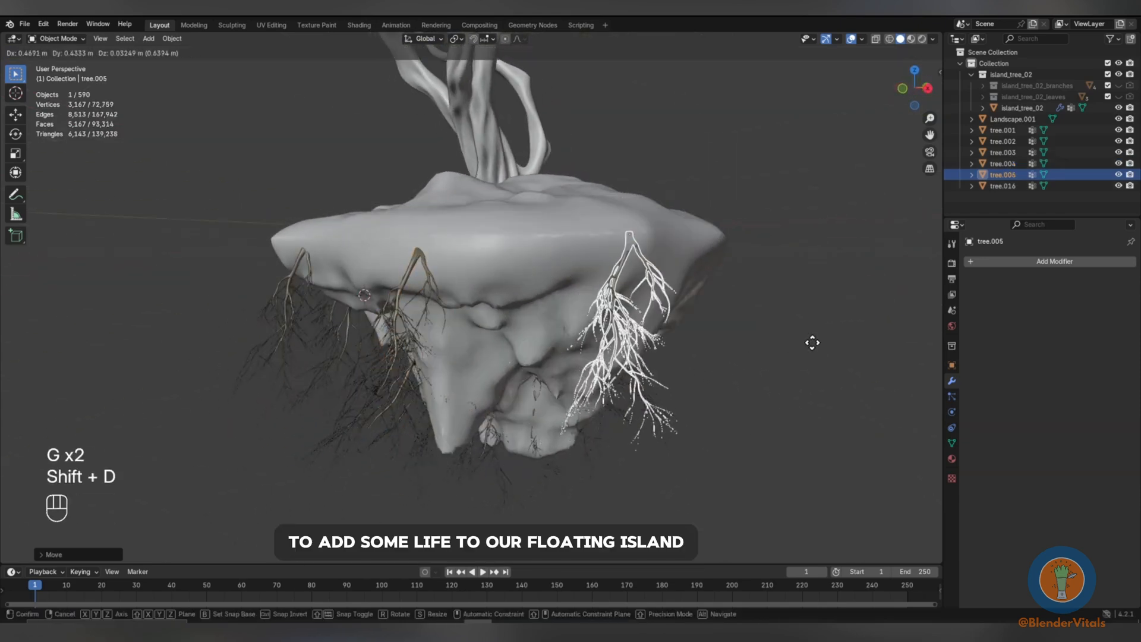
pyautogui.click(813, 343)
pyautogui.moveTo(812, 342); pyautogui.dragTo(722, 375, button='middle')
pyautogui.press('r')
pyautogui.press('z')
pyautogui.click(715, 265)
pyautogui.moveTo(716, 265); pyautogui.dragTo(654, 291, button='middle')
pyautogui.press('r')
pyautogui.click(760, 336)
pyautogui.press('g')
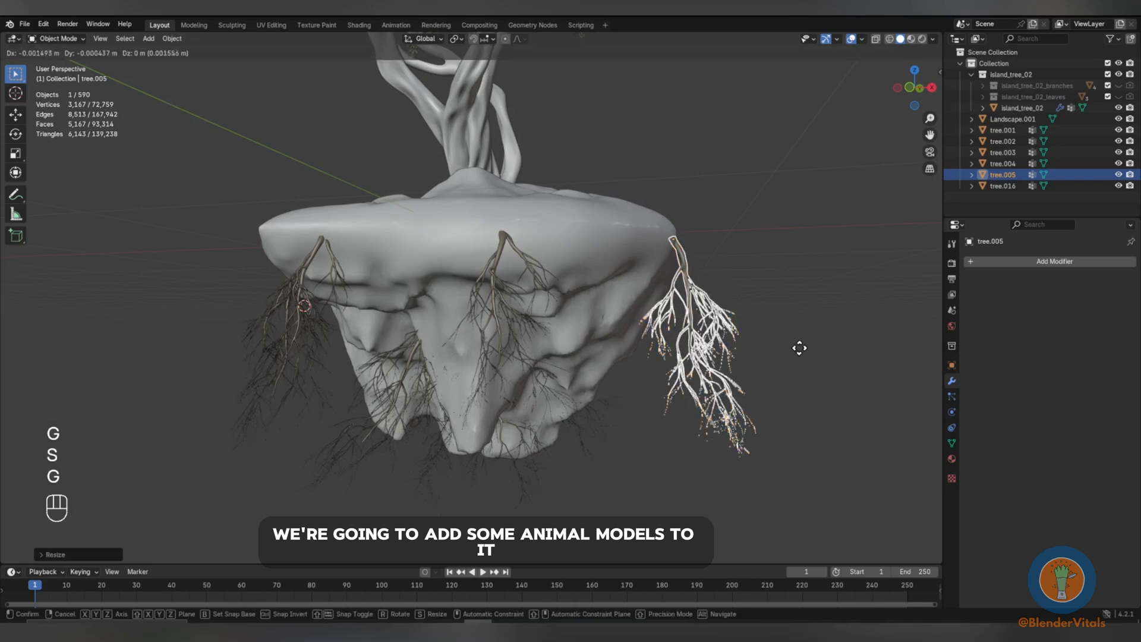
pyautogui.click(799, 348)
# Try one more branch duplicate farther around the island's edge, rotated about Z and rescaled.
pyautogui.moveTo(799, 348); pyautogui.dragTo(627, 370, button='middle')
pyautogui.hotkey('shift', 'd')
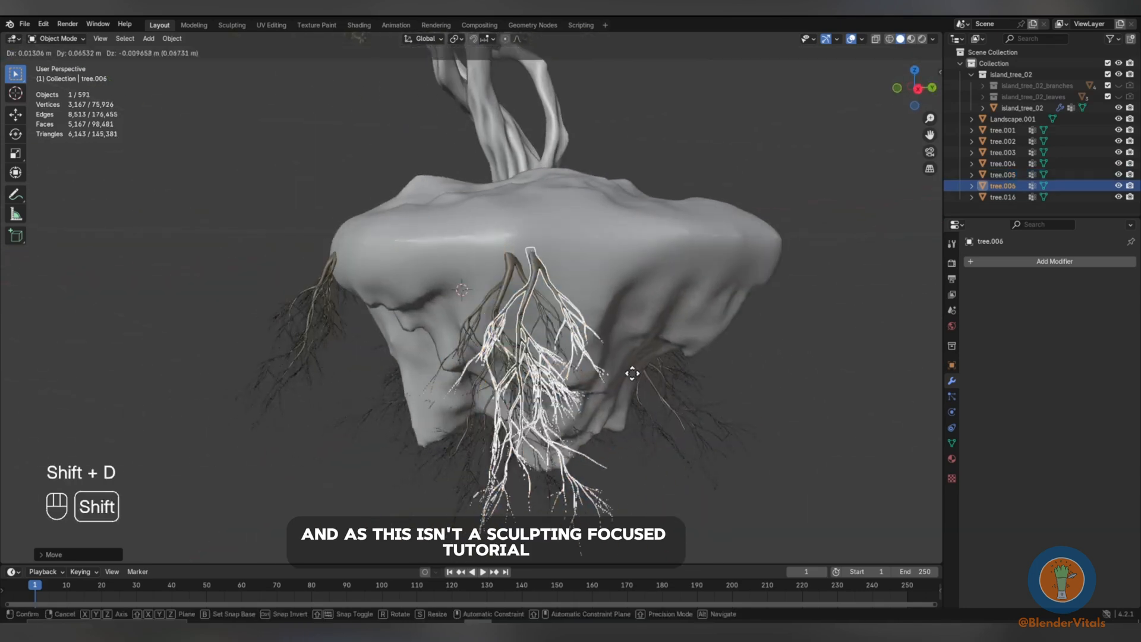
pyautogui.click(793, 368)
pyautogui.moveTo(794, 368); pyautogui.dragTo(704, 390, button='middle')
pyautogui.press('r')
pyautogui.press('z')
pyautogui.click(683, 392)
pyautogui.press('s')
pyautogui.click(594, 392)
pyautogui.moveTo(594, 392); pyautogui.dragTo(548, 387, button='middle')
pyautogui.press('r')
pyautogui.click(813, 310)
pyautogui.click(813, 309)
# Delete the extra branch duplicate tree.006.
pyautogui.scroll(-5, 812, 310)
pyautogui.click(609, 323)
pyautogui.press('x')
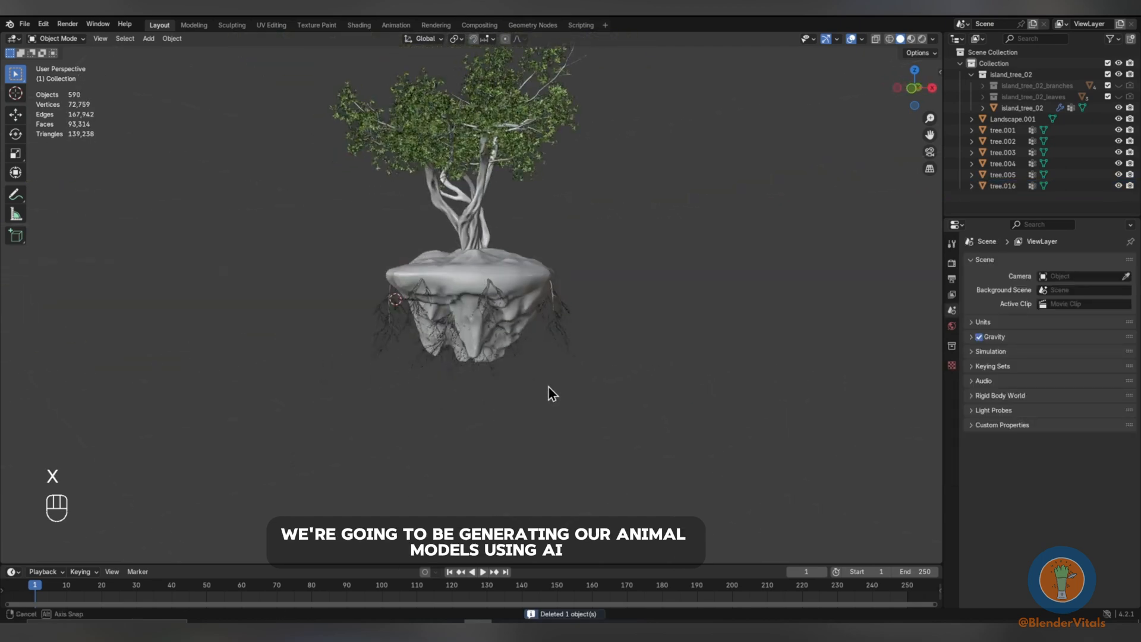
# Save the Blender file.
pyautogui.hotkey('ctrl', 's')
pyautogui.scroll(3, 495, 359)
pyautogui.moveTo(496, 359); pyautogui.dragTo(526, 407, button='middle')
pyautogui.scroll(2, 419, 393)
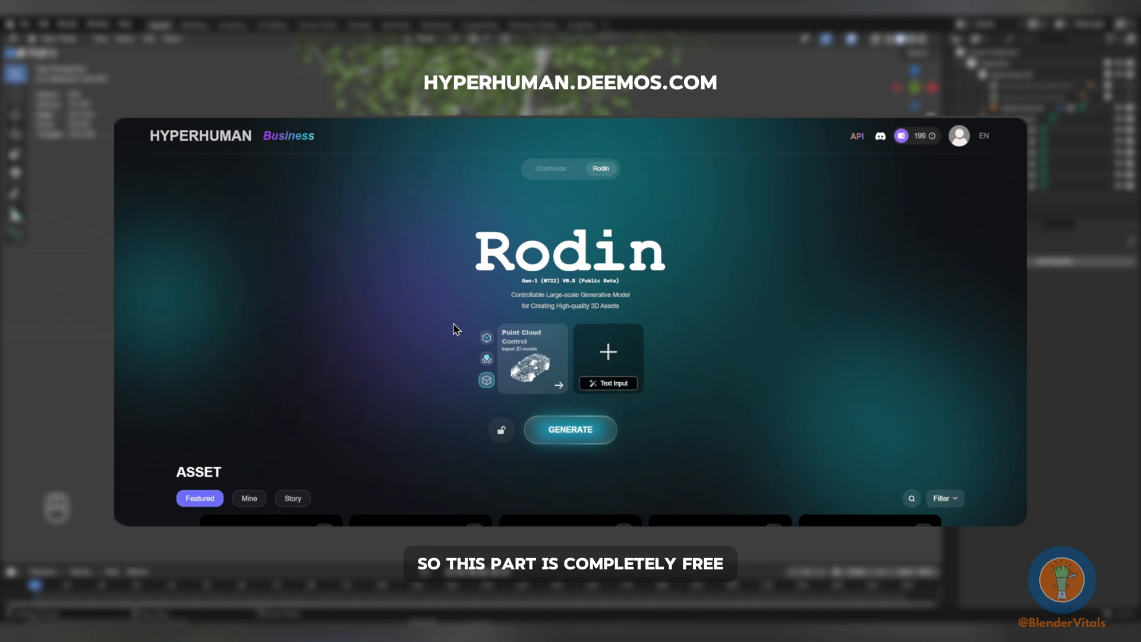
# In Rodin on hyperhuman.deemos.com, handcraft a bounding box control of W 55, H 73, L 78 and confirm it.
pyautogui.click(485, 339)
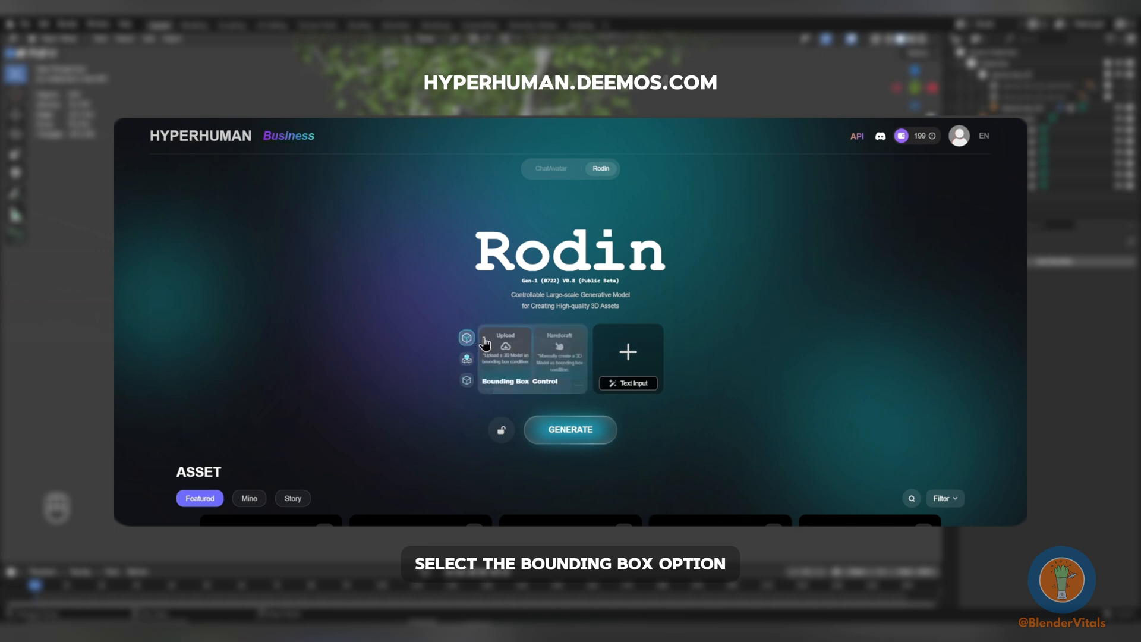
pyautogui.click(550, 347)
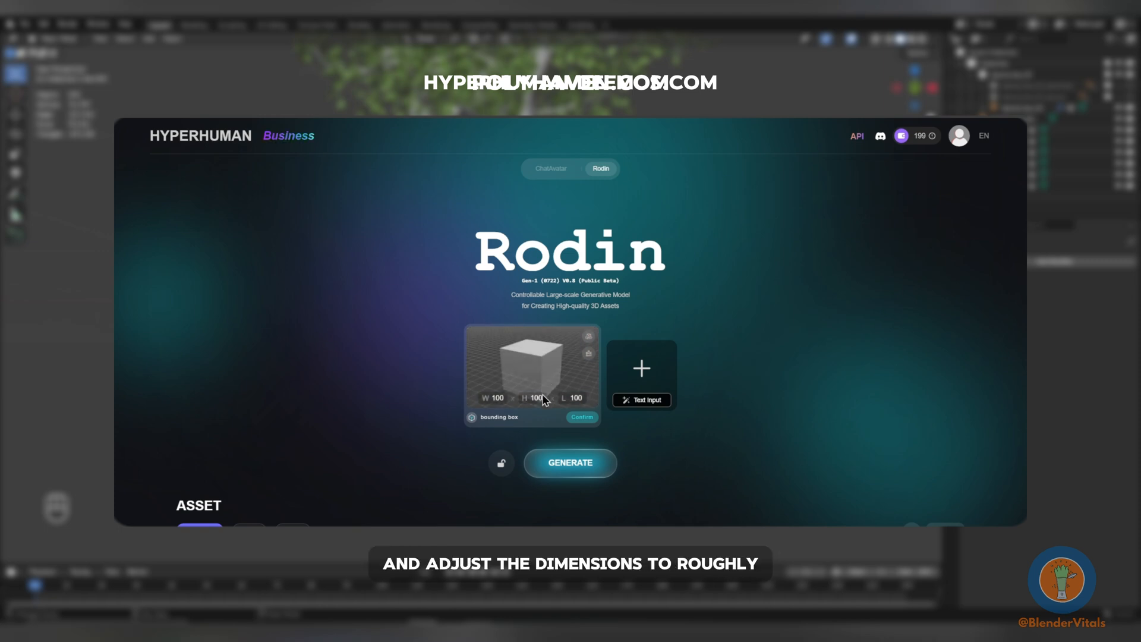
pyautogui.moveTo(525, 397); pyautogui.dragTo(521, 414)
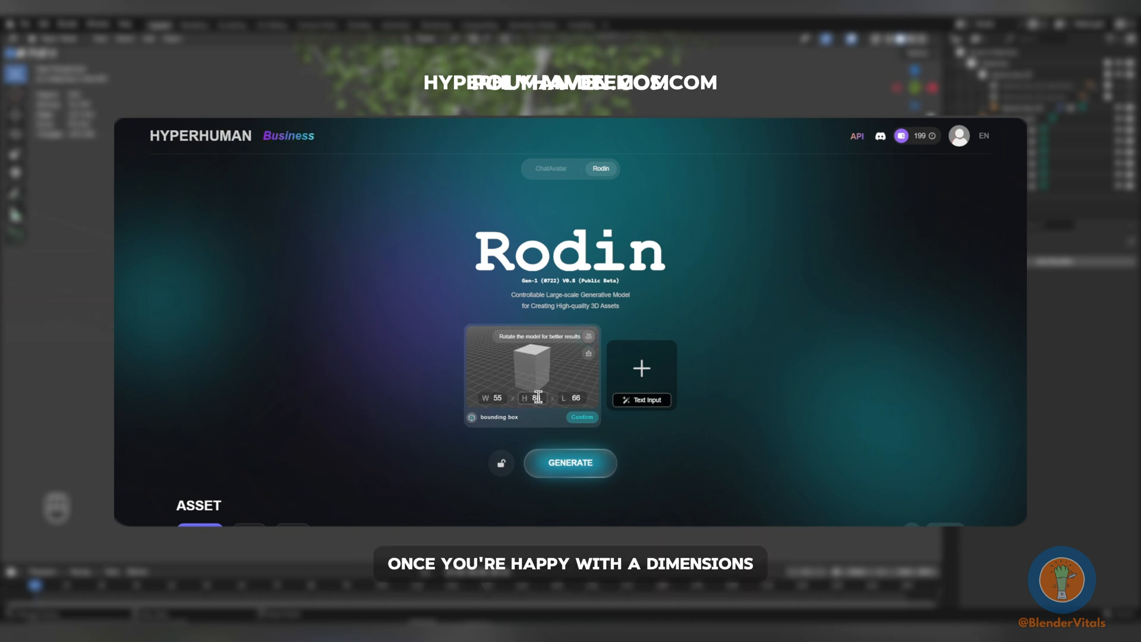
pyautogui.moveTo(572, 397); pyautogui.dragTo(601, 403)
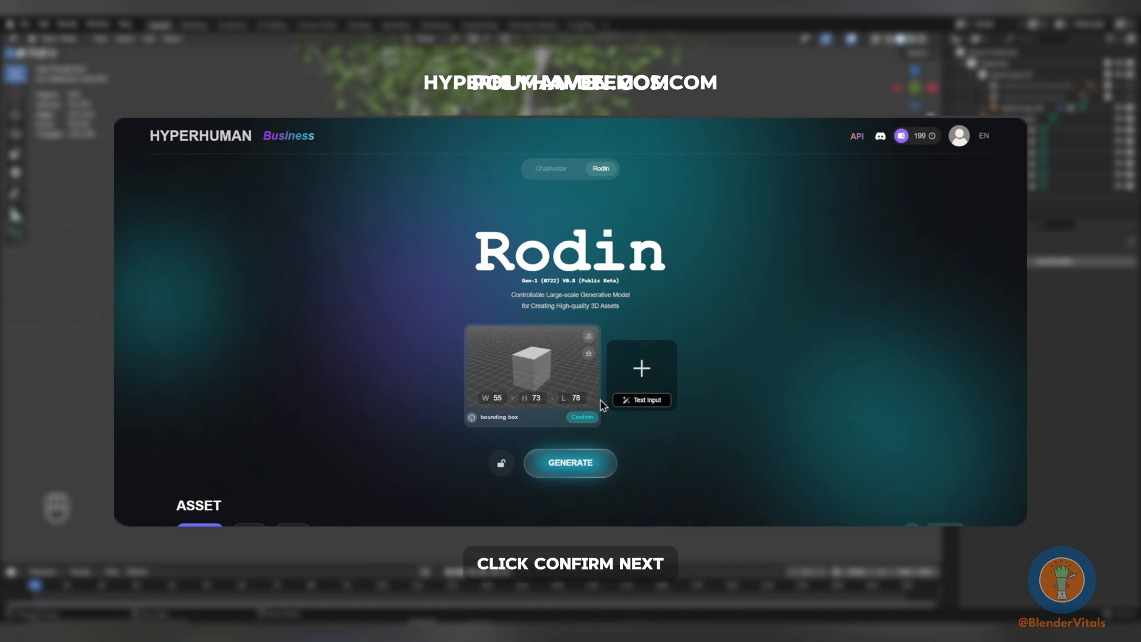
pyautogui.click(591, 416)
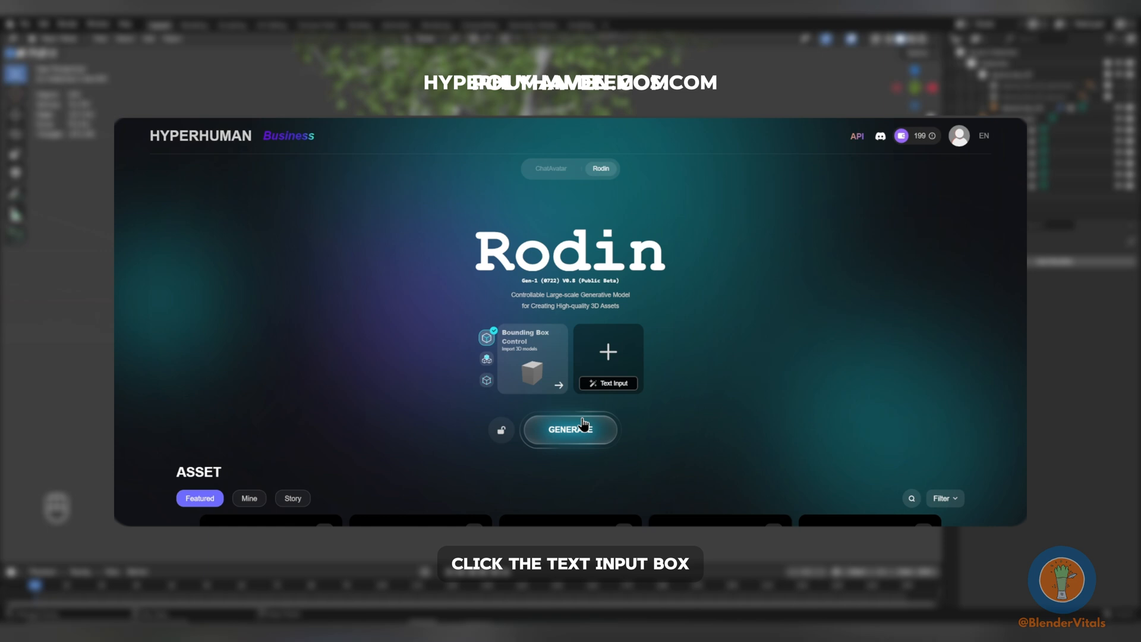
# Create a reference image from the text prompt "Pelican", accept it, and generate the 3D model from it.
pyautogui.click(607, 385)
pyautogui.write('P')
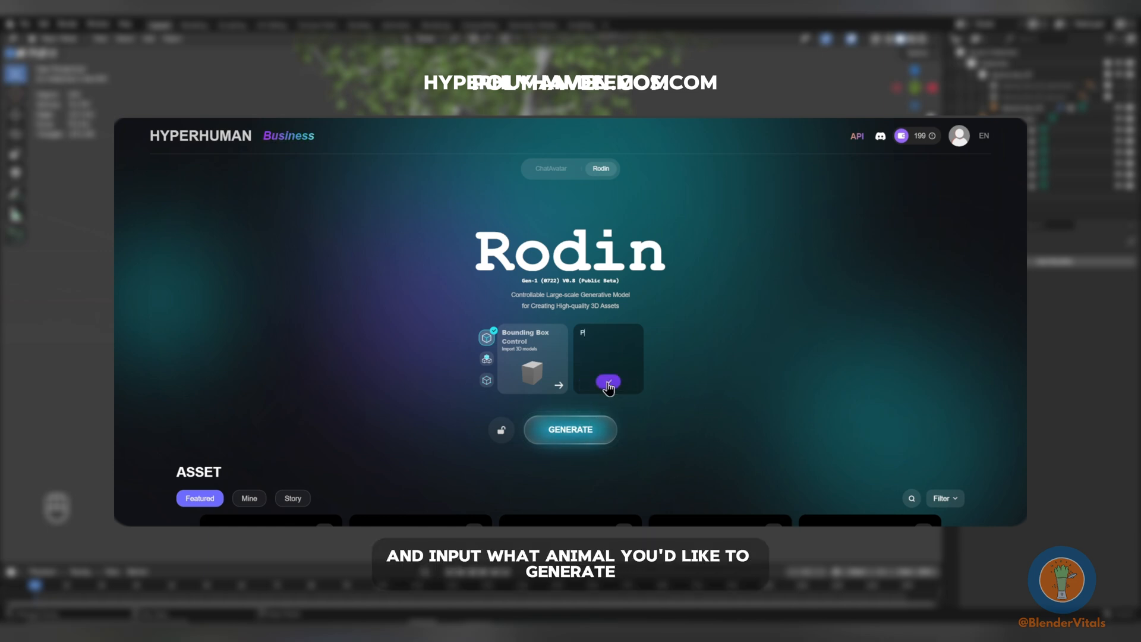
pyautogui.write('elican')
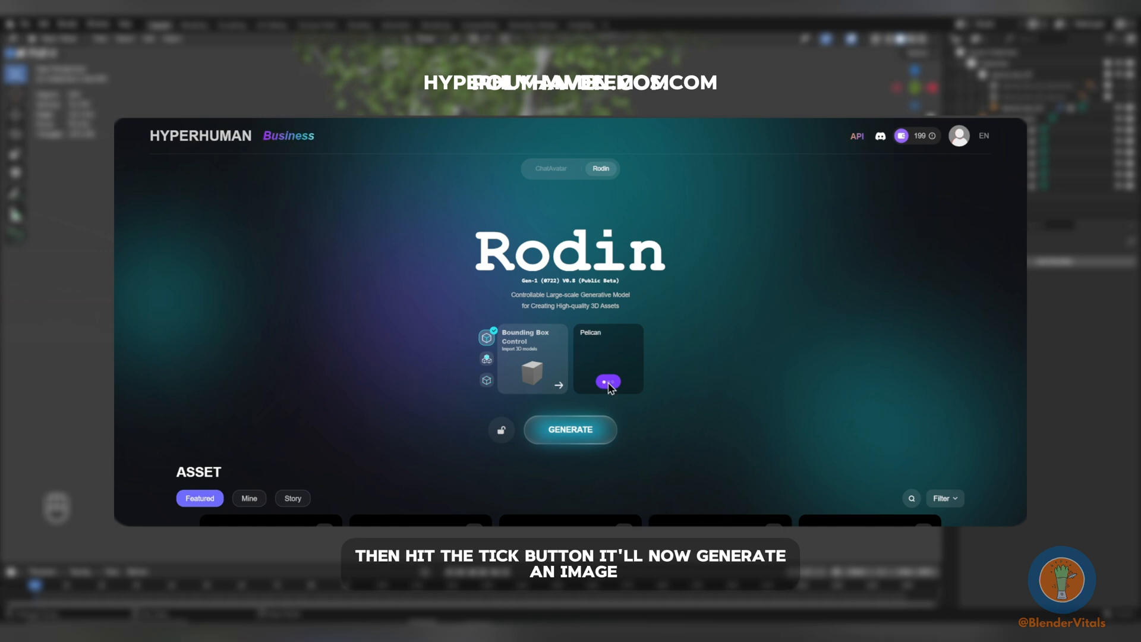
pyautogui.click(608, 383)
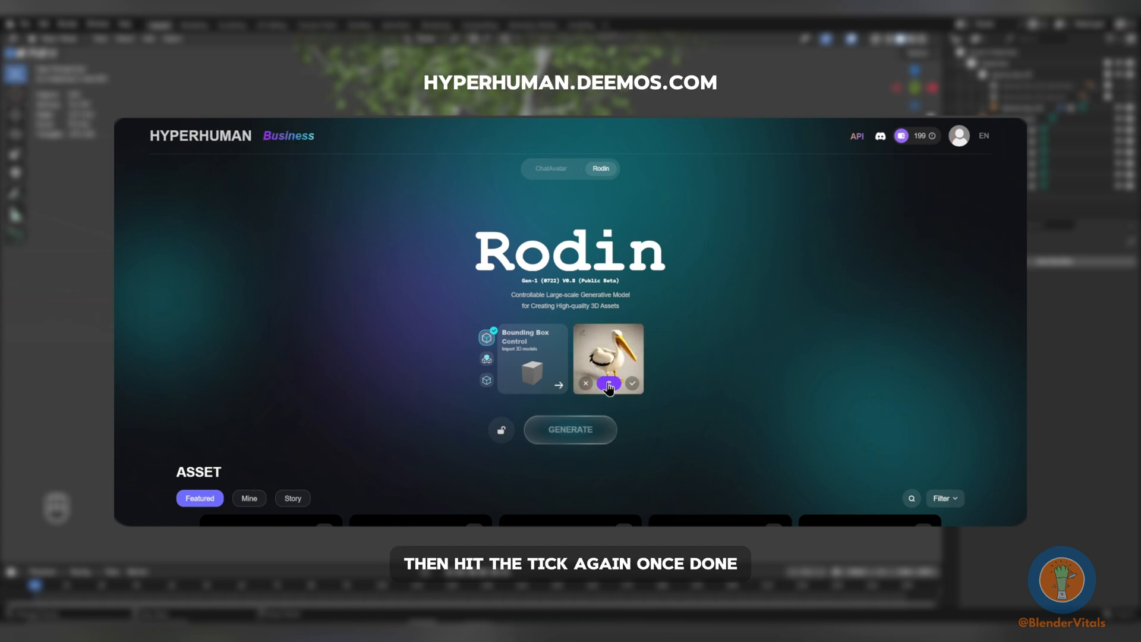
pyautogui.click(632, 384)
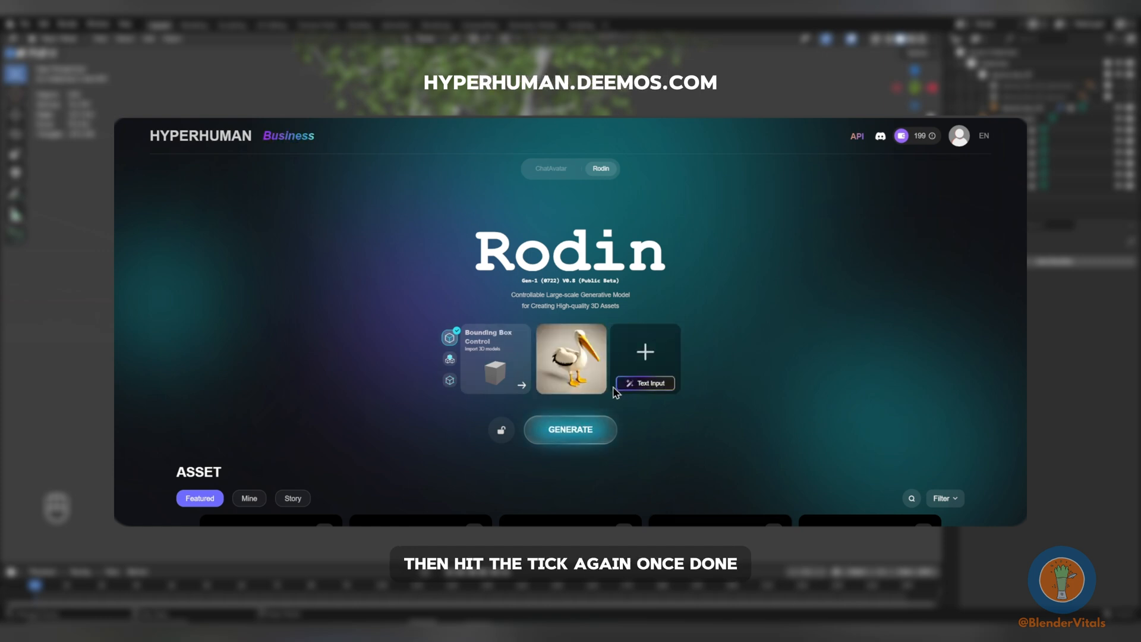
pyautogui.click(580, 429)
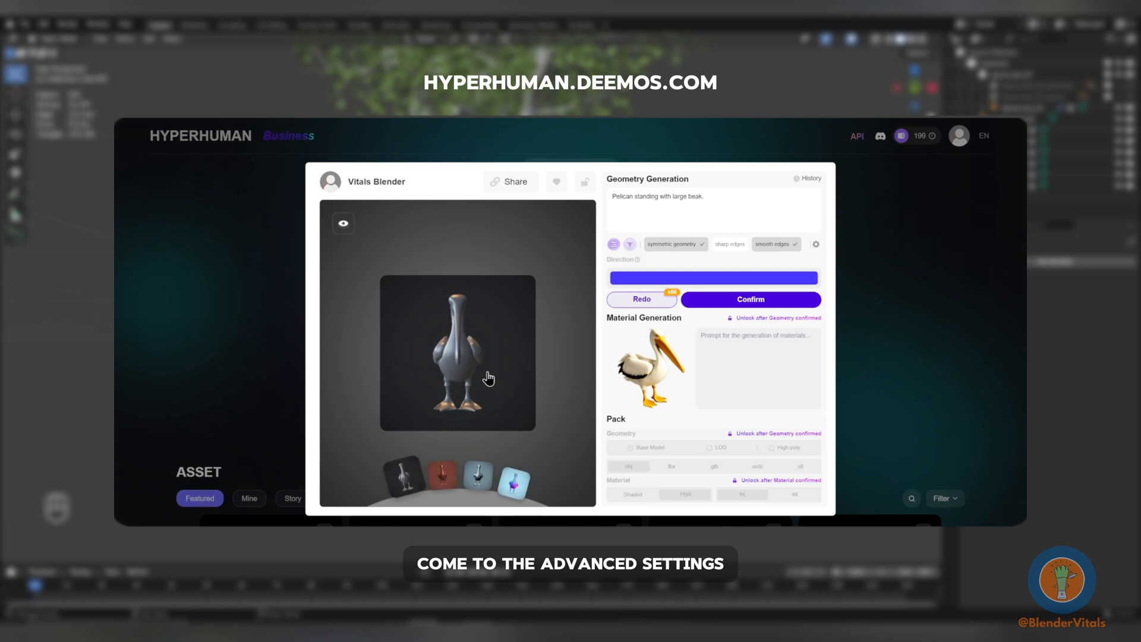
# Set the advanced geometry mode to Rest and confirm the pelican geometry at 5000 polygons.
pyautogui.click(816, 245)
pyautogui.click(796, 300)
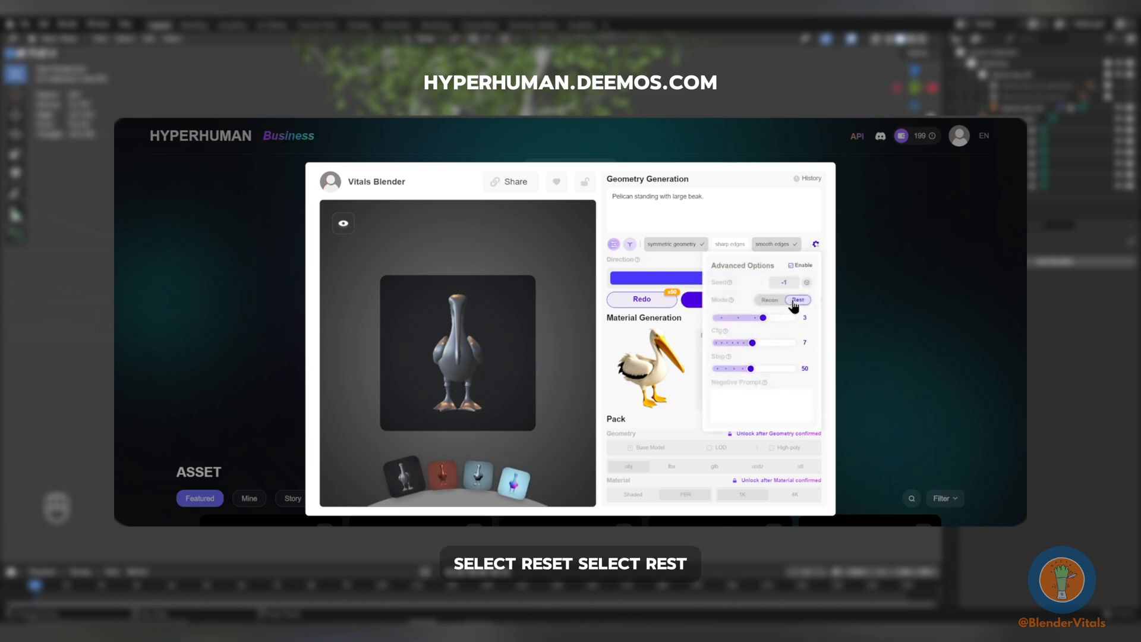
pyautogui.click(675, 320)
pyautogui.moveTo(717, 308)
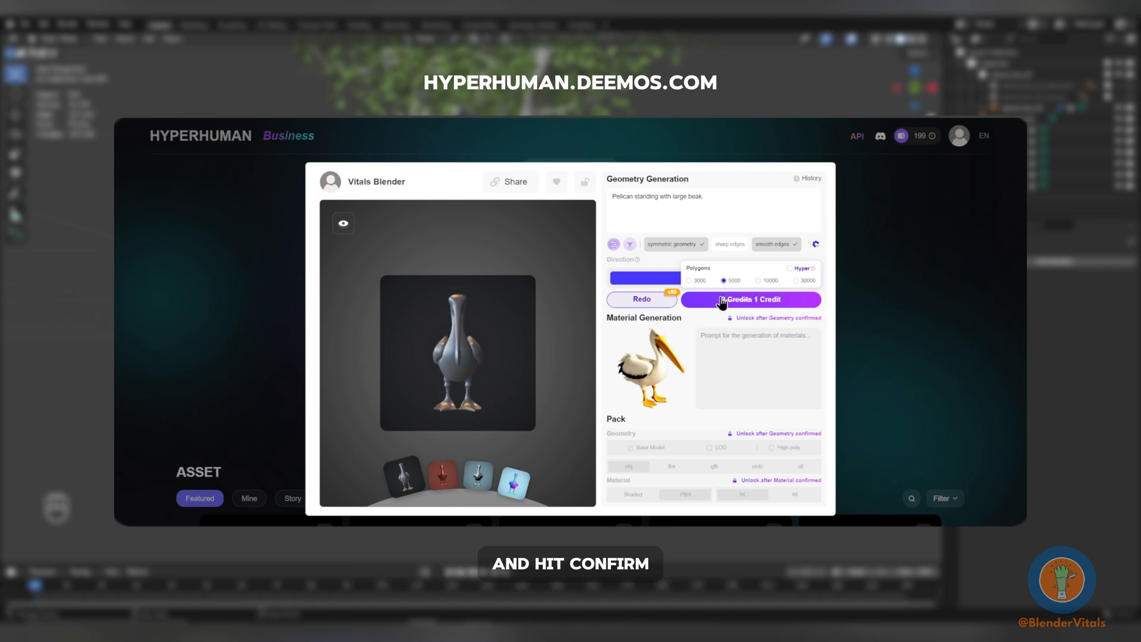
pyautogui.click(726, 298)
pyautogui.moveTo(497, 374)
pyautogui.mouseDown()
pyautogui.moveTo(461, 380)
pyautogui.moveTo(452, 396)
pyautogui.moveTo(514, 381)
pyautogui.mouseUp()
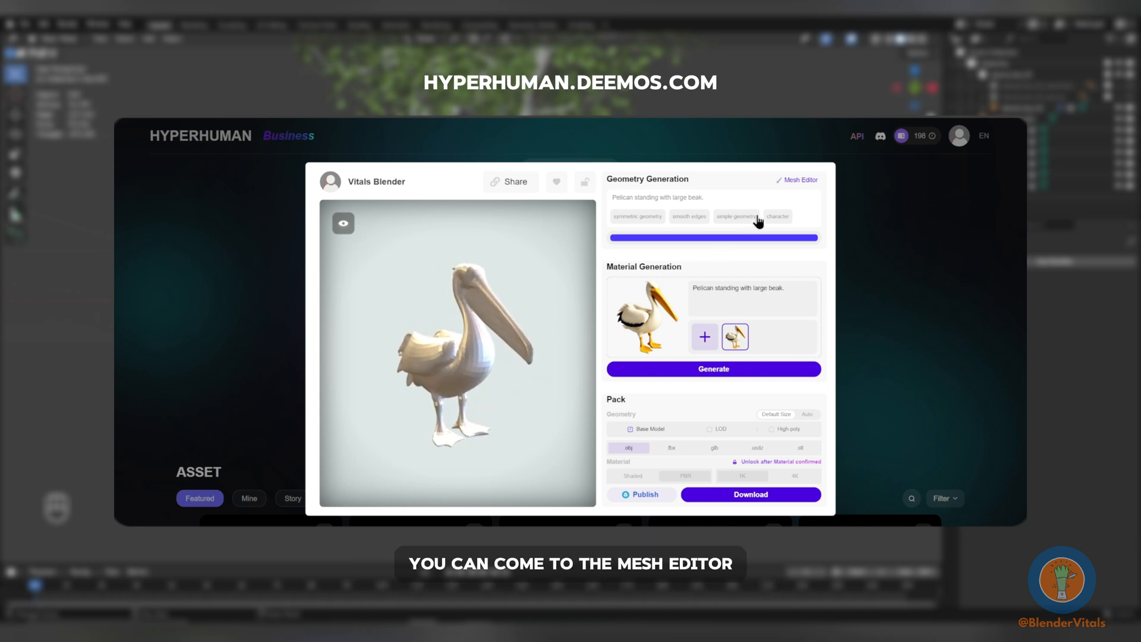
# Check the pelican in the Mesh Editor, and generate and confirm its material from the pelican reference image.
pyautogui.click(801, 181)
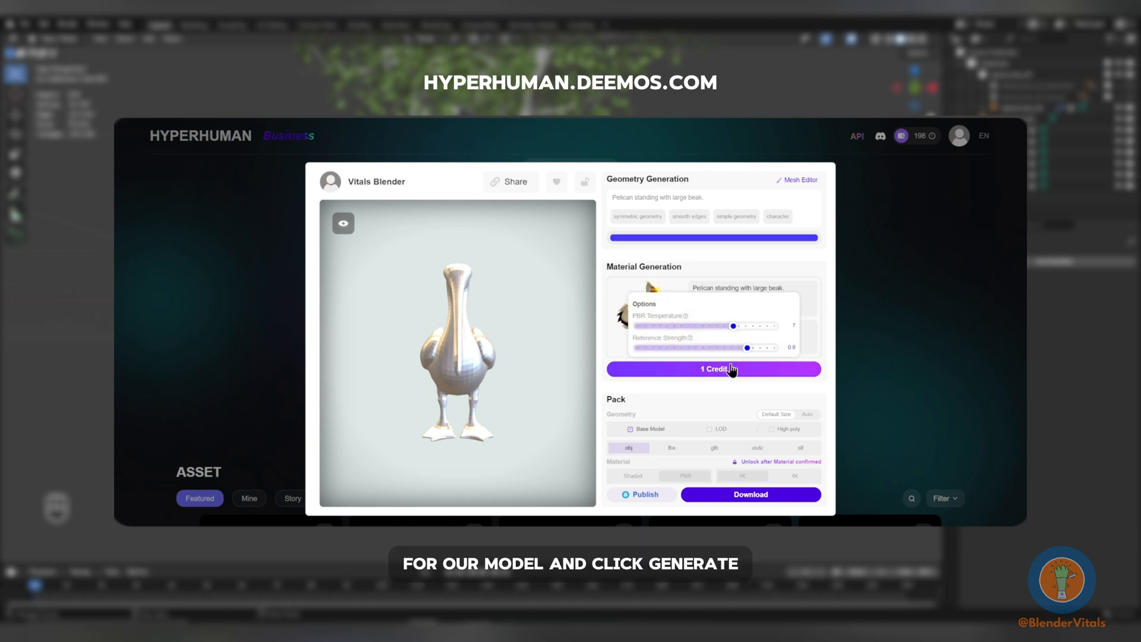
pyautogui.click(710, 369)
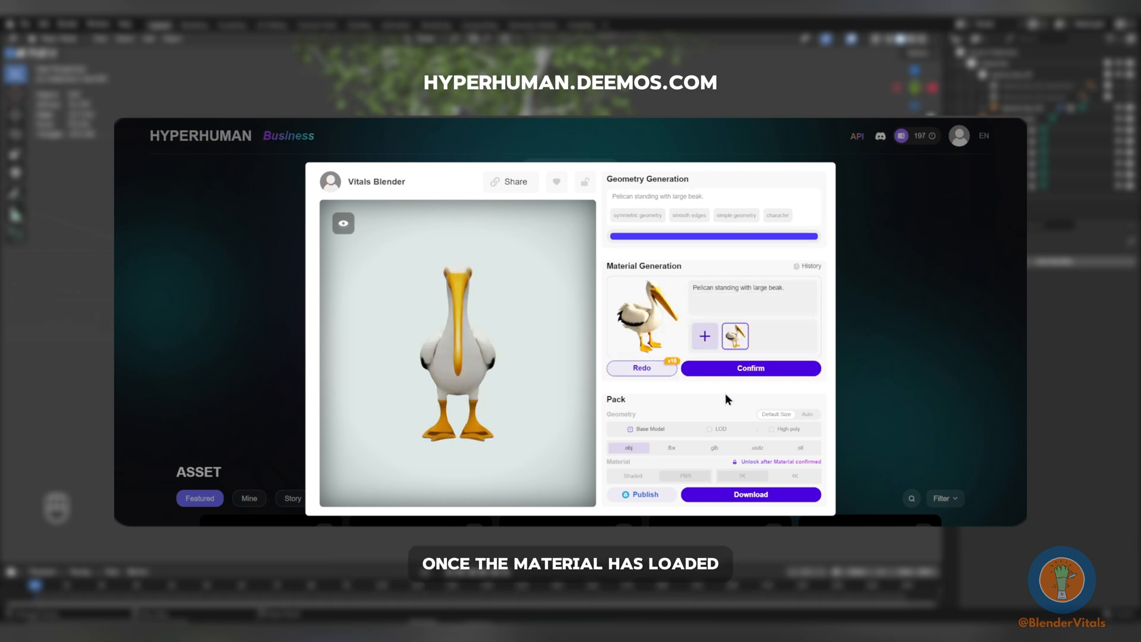
pyautogui.click(747, 372)
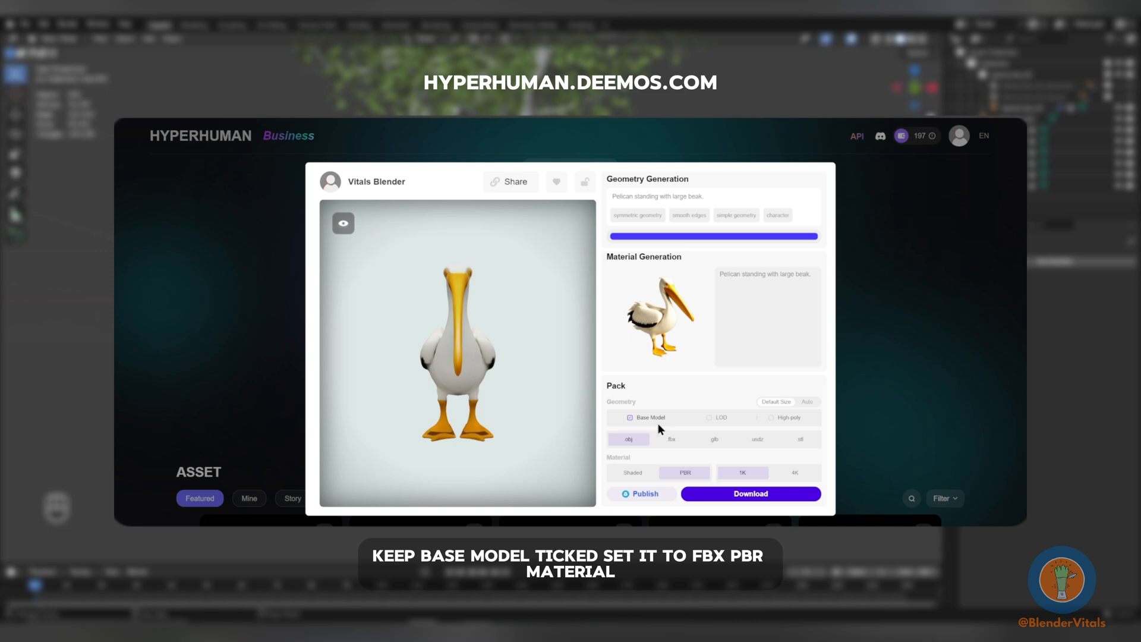
# Download the pelican base model as FBX with the PBR material, and unzip the Pelican archive in Course Files 2.
pyautogui.click(671, 439)
pyautogui.click(733, 493)
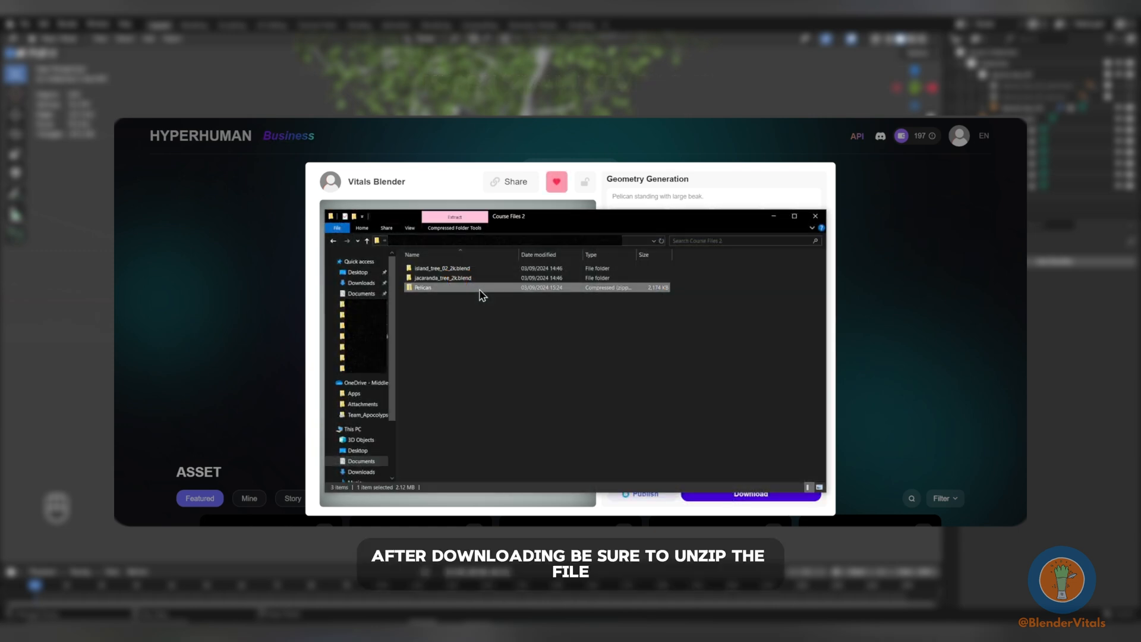
pyautogui.click(508, 318)
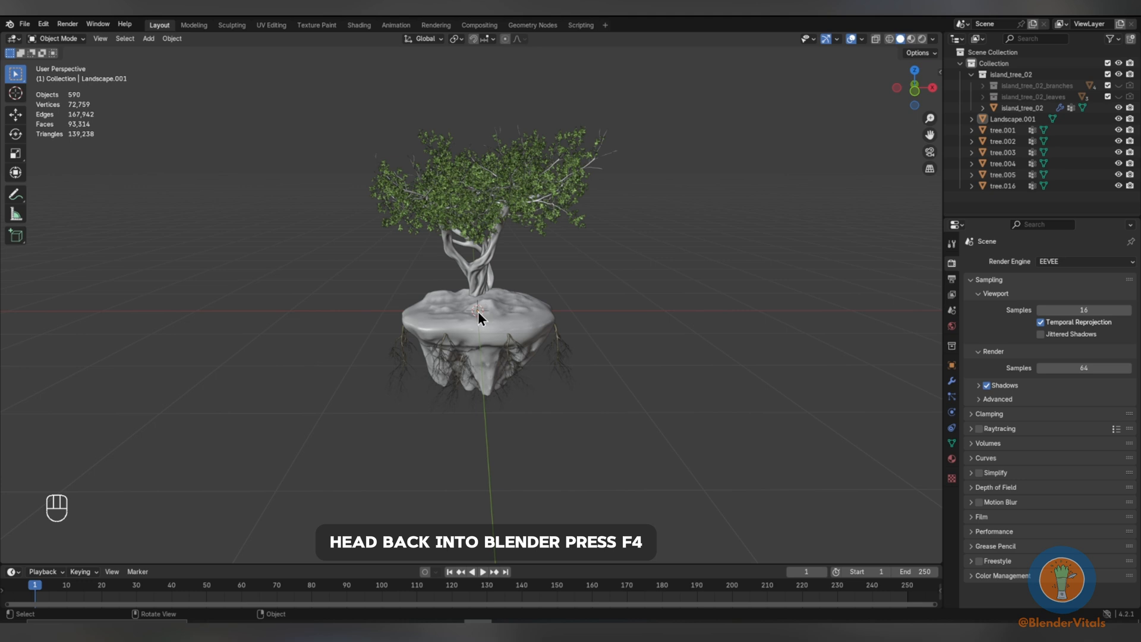
# Switch to Blender and import base.fbx from the Pelican folder as an FBX model.
pyautogui.press('F4')
pyautogui.moveTo(451, 373)
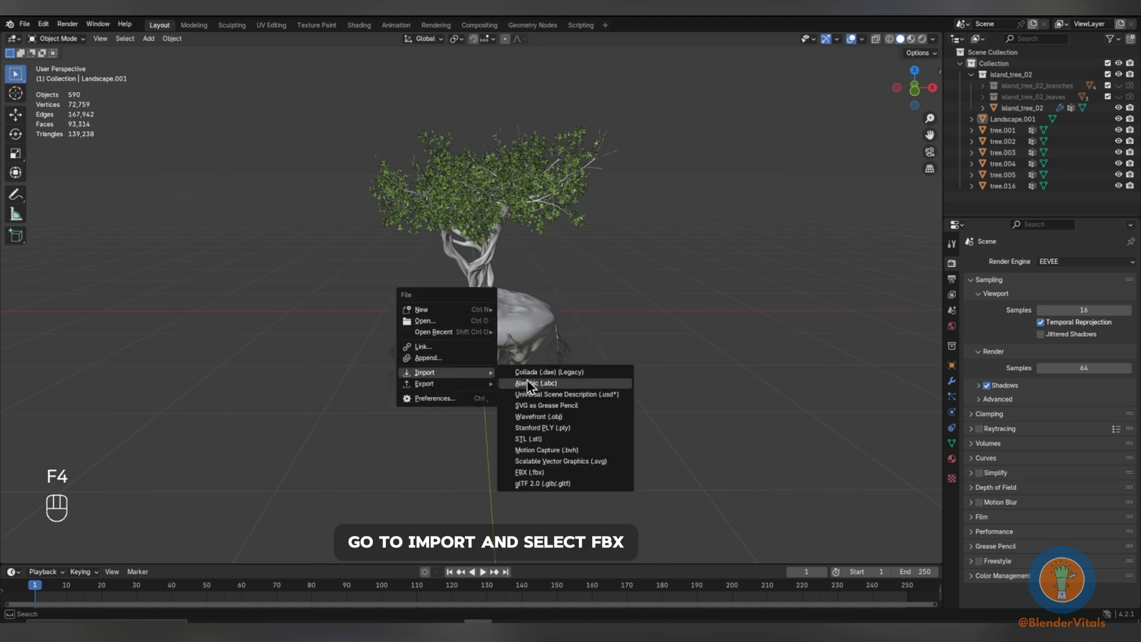
pyautogui.click(527, 471)
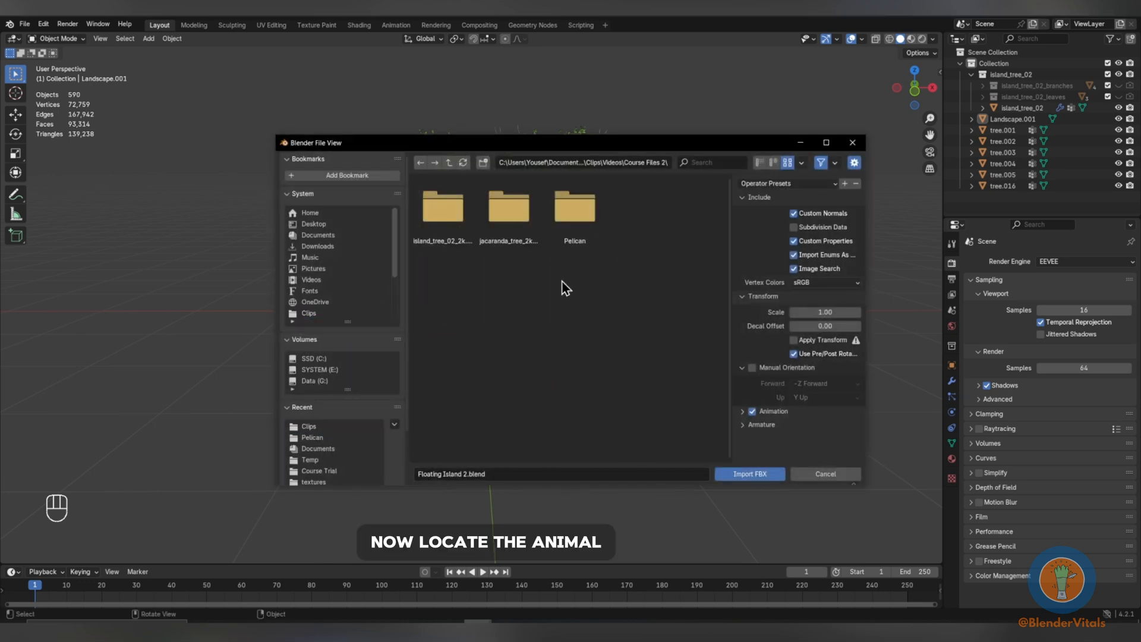
pyautogui.click(575, 216)
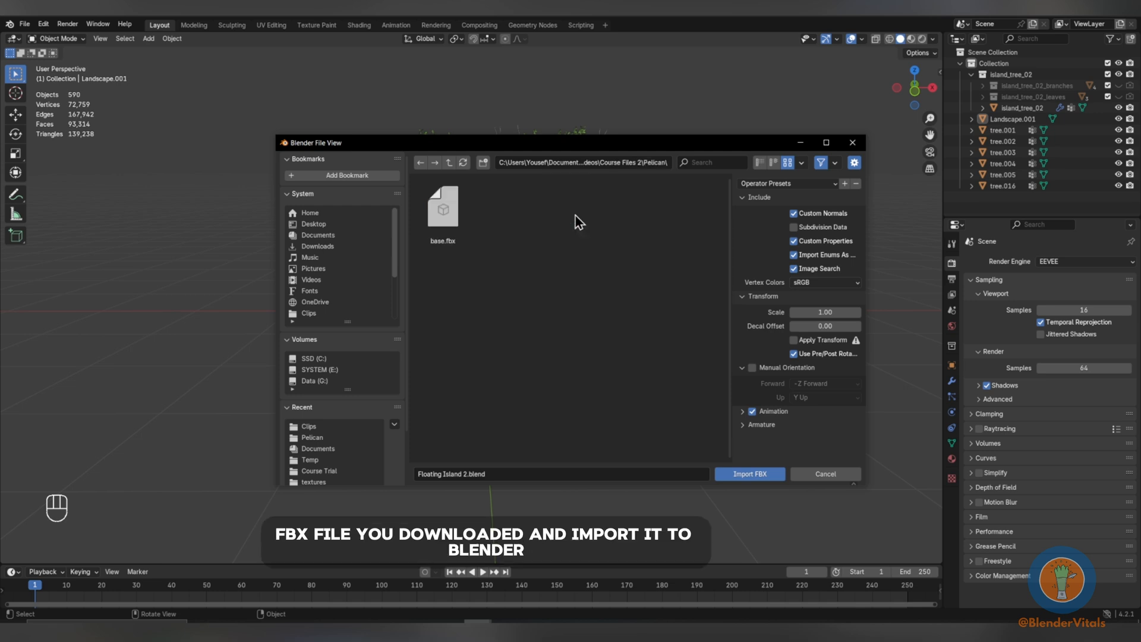
pyautogui.doubleClick(450, 220)
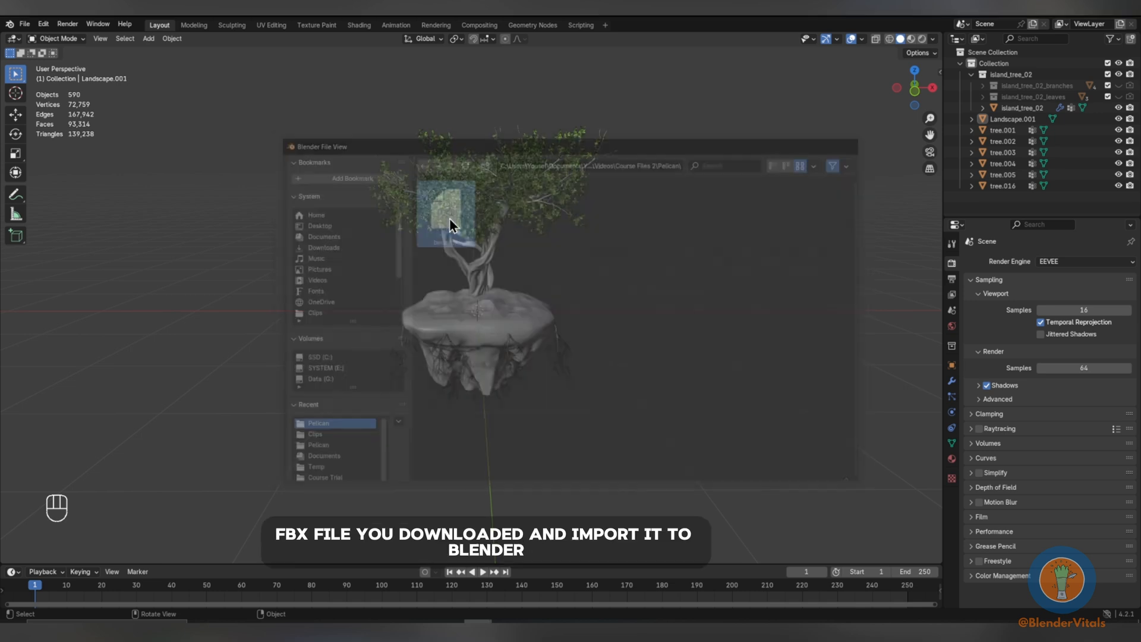
# Raise the pelican model, rotate it about Z, scale it down to suit the island and move it beside the tree trunk.
pyautogui.press('g')
pyautogui.press('z')
pyautogui.press('r')
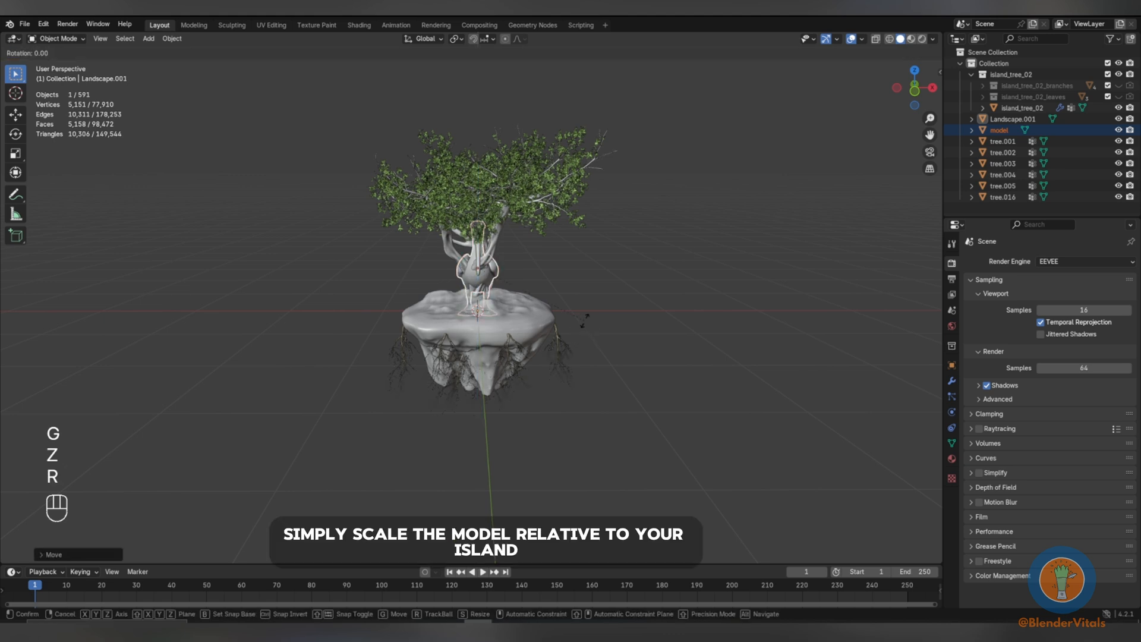
pyautogui.press('z')
pyautogui.press('s')
pyautogui.click(562, 350)
pyautogui.press('g')
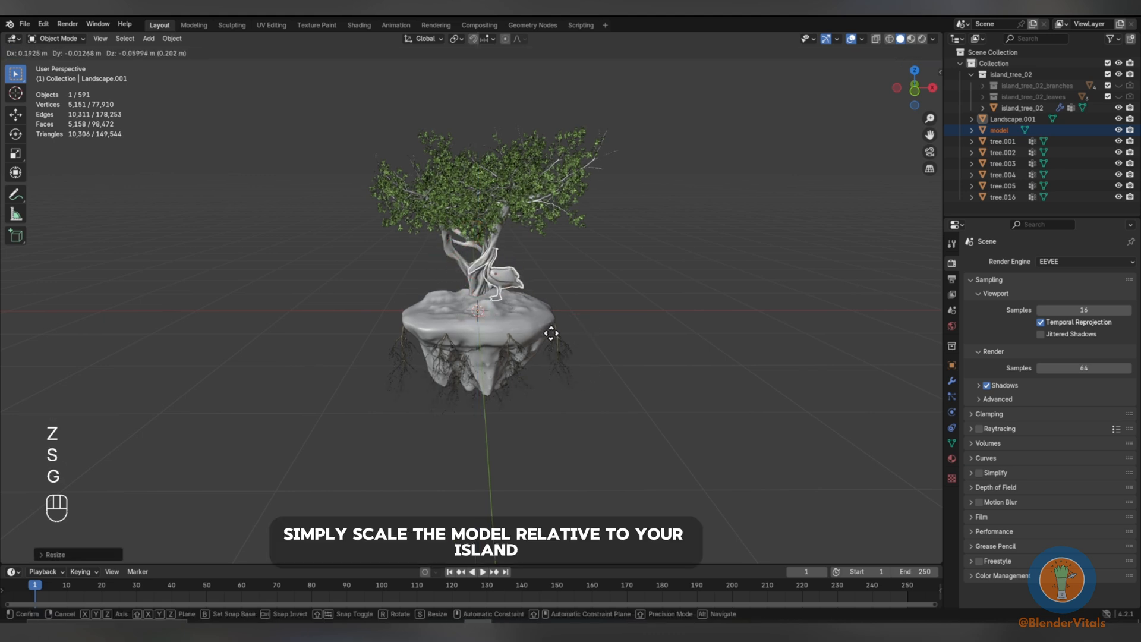
pyautogui.click(589, 344)
pyautogui.press('s')
pyautogui.click(561, 318)
# Fine-tune the pelican's position on the island surface and rotate it about Z so it stands beside the tree.
pyautogui.press('KP_Decimal')
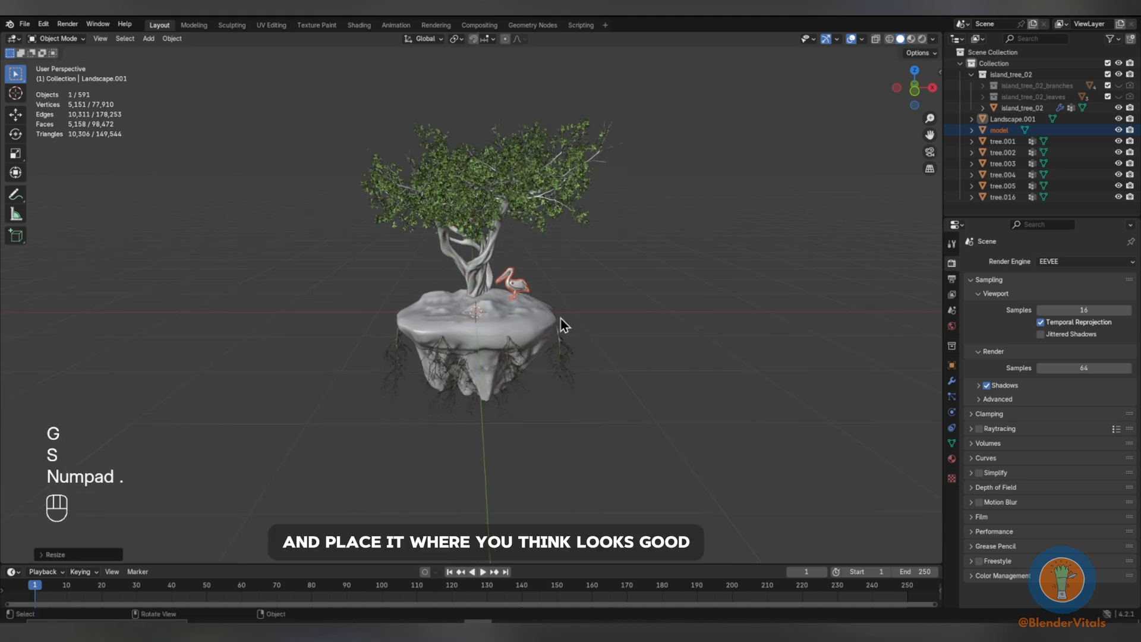
pyautogui.scroll(-3, 524, 319)
pyautogui.moveTo(600, 333); pyautogui.dragTo(493, 342, button='middle')
pyautogui.press('g')
pyautogui.click(402, 359)
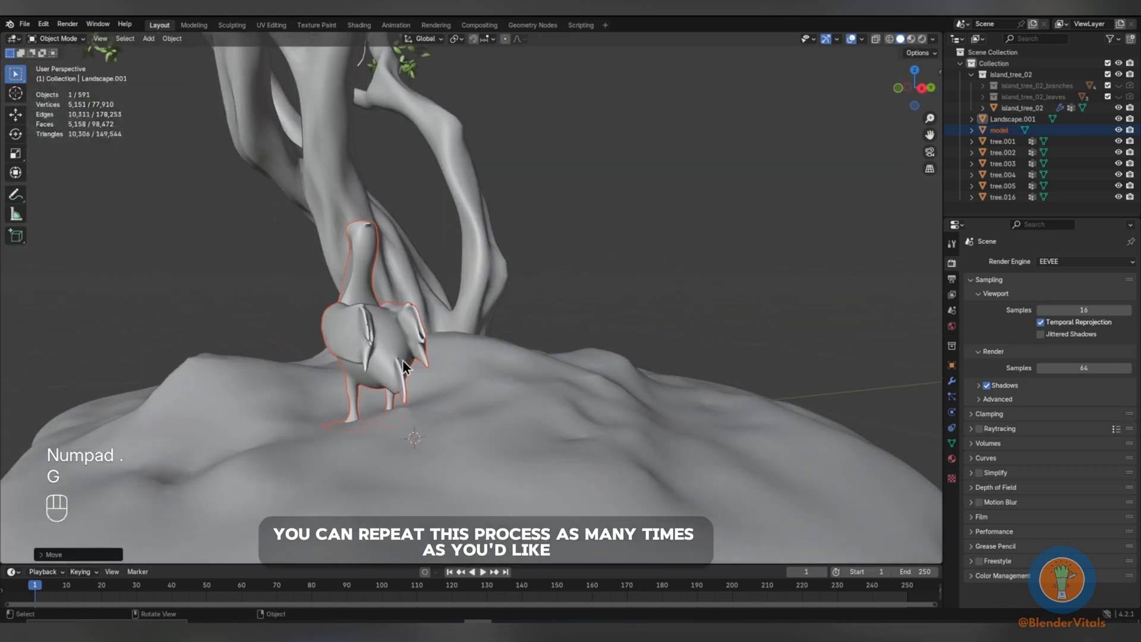
pyautogui.moveTo(402, 359); pyautogui.dragTo(558, 389, button='middle')
pyautogui.scroll(-2, 558, 390)
pyautogui.press('r')
pyautogui.press('z')
pyautogui.click(638, 357)
pyautogui.moveTo(638, 356); pyautogui.dragTo(591, 360, button='middle')
pyautogui.press('g')
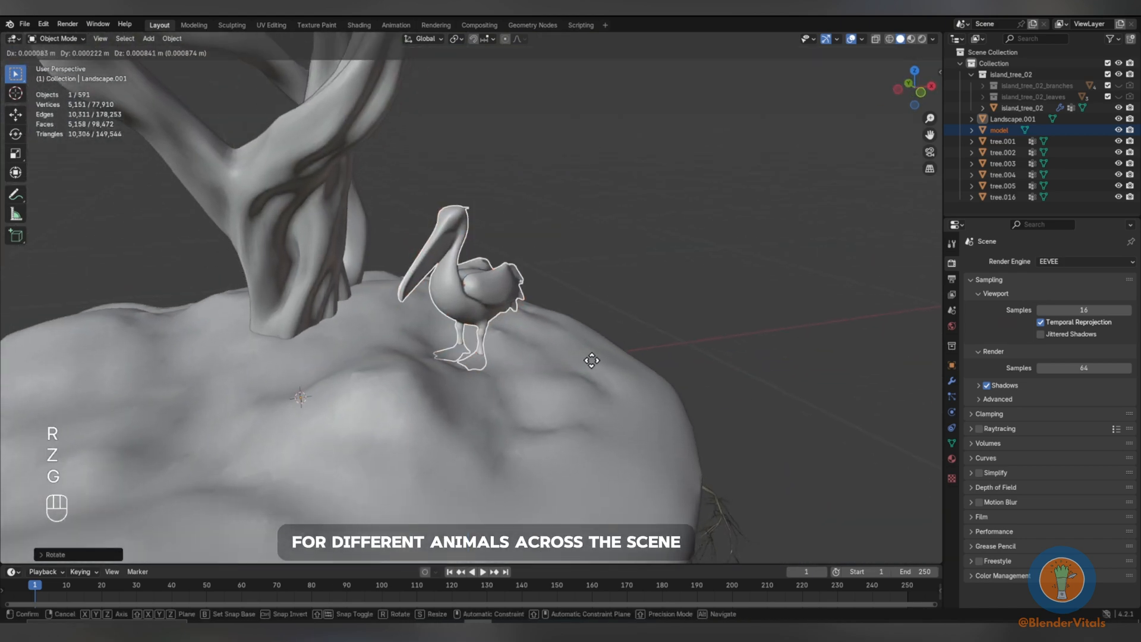
pyautogui.press('g')
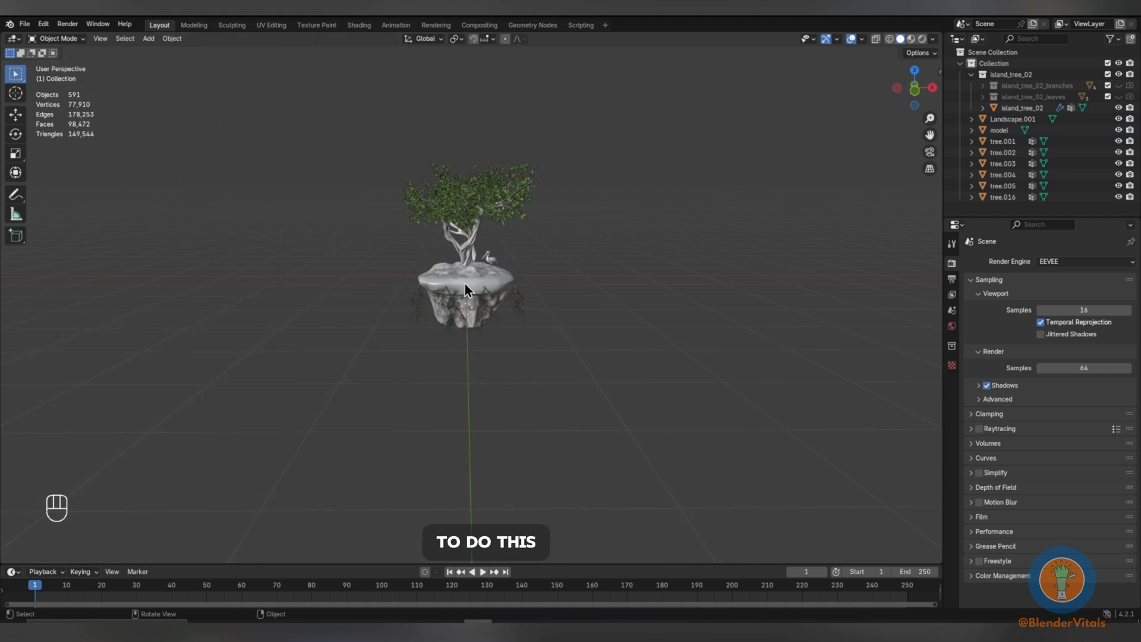
# Enable the Extra Mesh Objects add-on in the preferences.
pyautogui.press('F4')
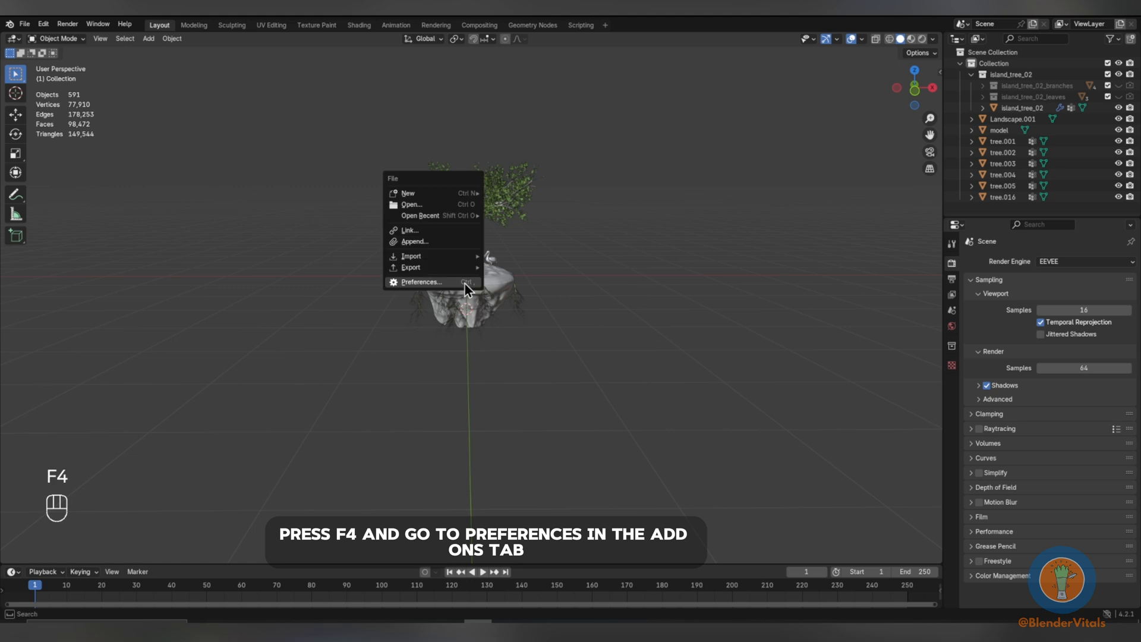
pyautogui.click(465, 283)
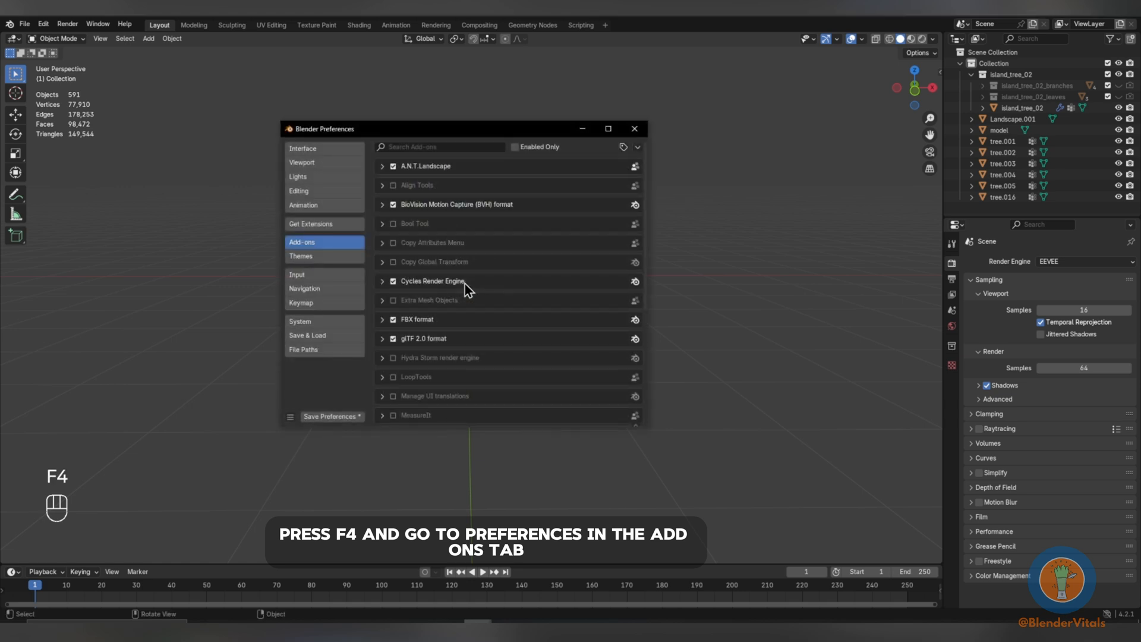
pyautogui.click(427, 149)
pyautogui.write('Extra')
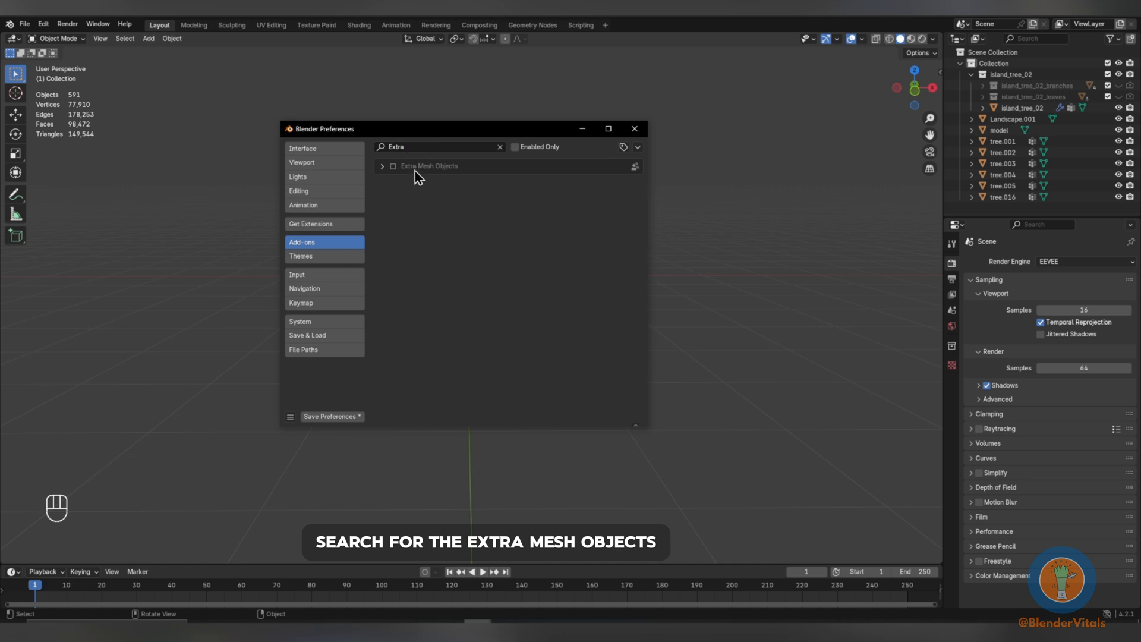
pyautogui.click(393, 167)
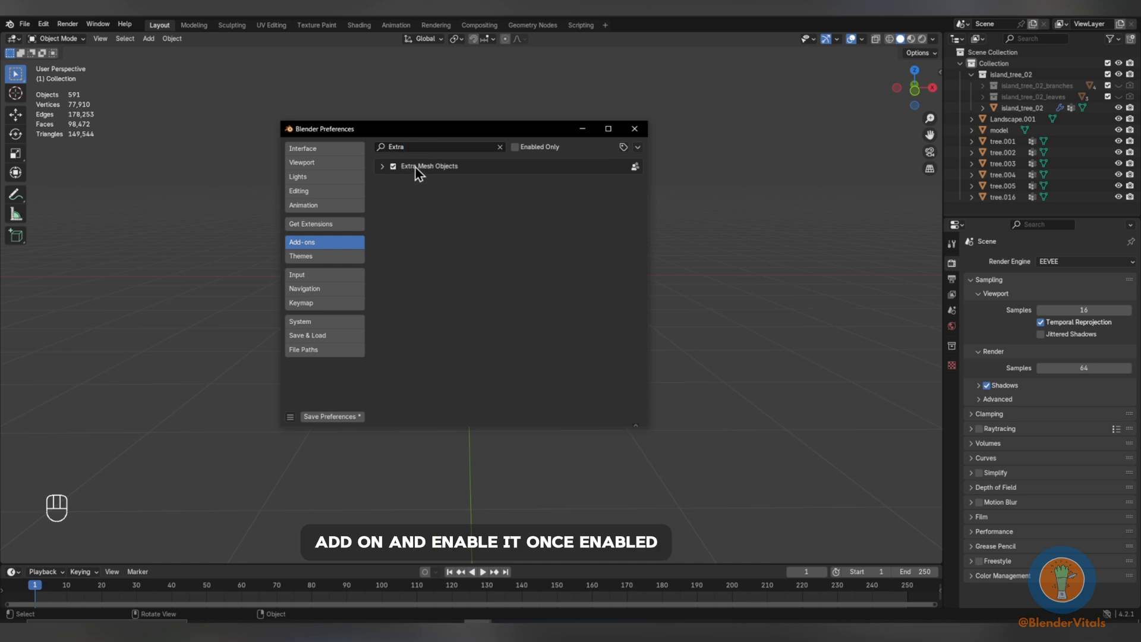
pyautogui.click(634, 129)
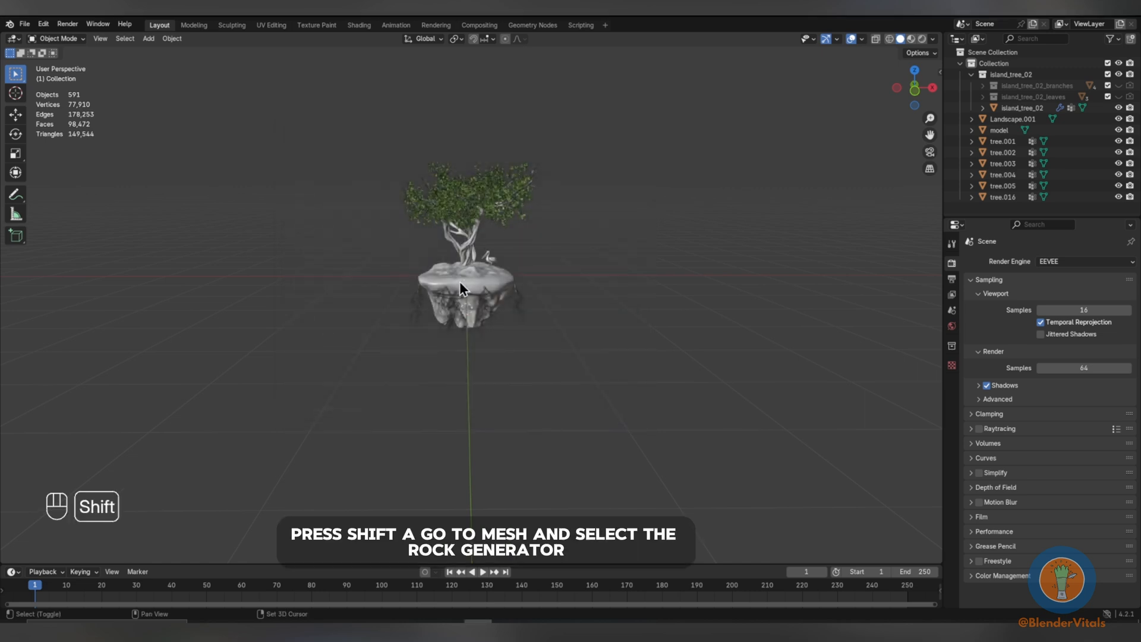
# Add a rock mesh with the Rock Generator using the Asteroid preset.
pyautogui.hotkey('shift', 'a')
pyautogui.moveTo(460, 281)
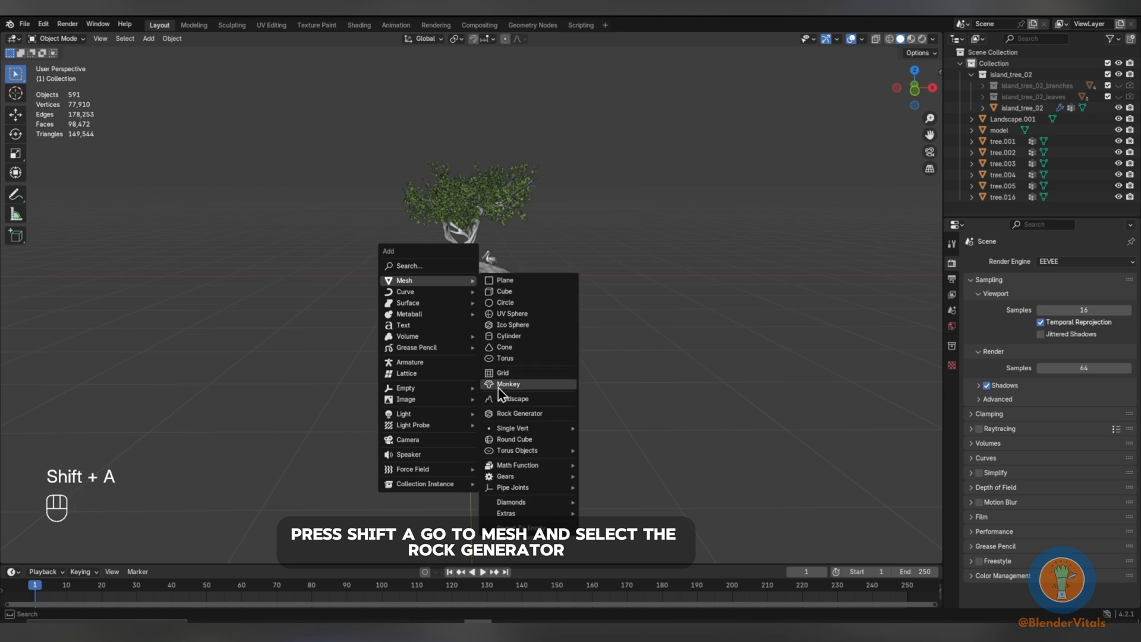
pyautogui.click(500, 415)
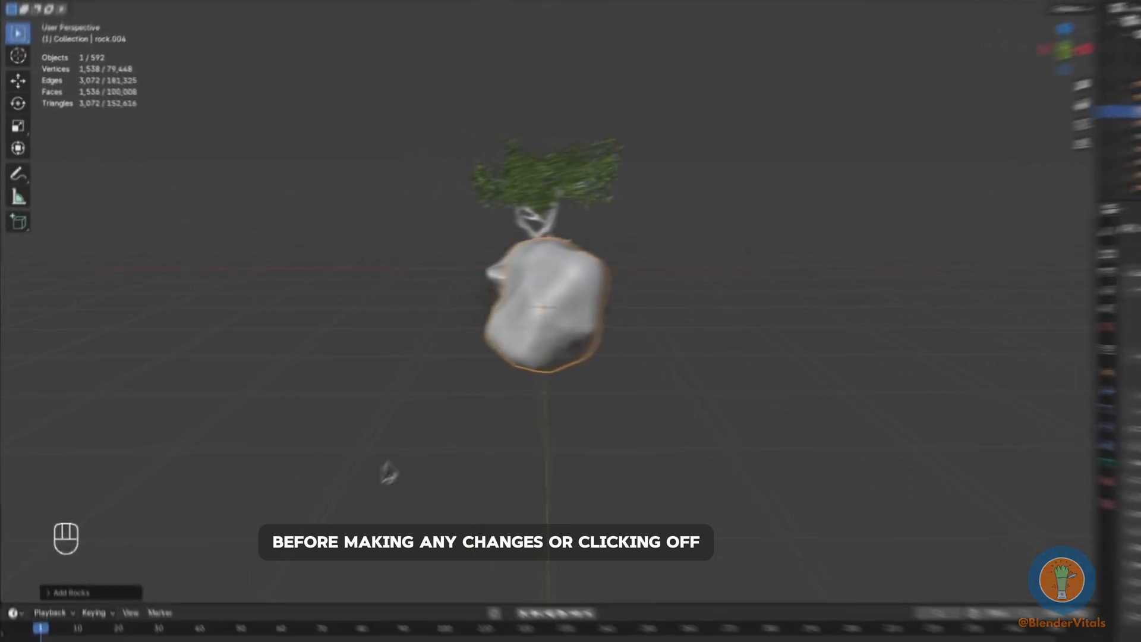
pyautogui.click(77, 604)
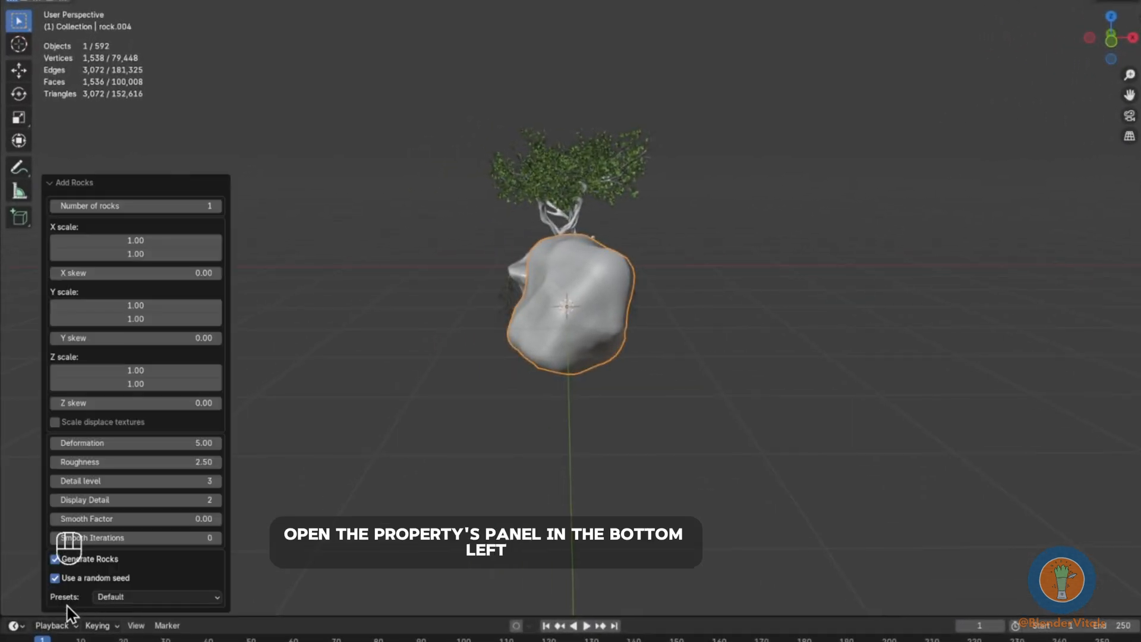
pyautogui.click(156, 597)
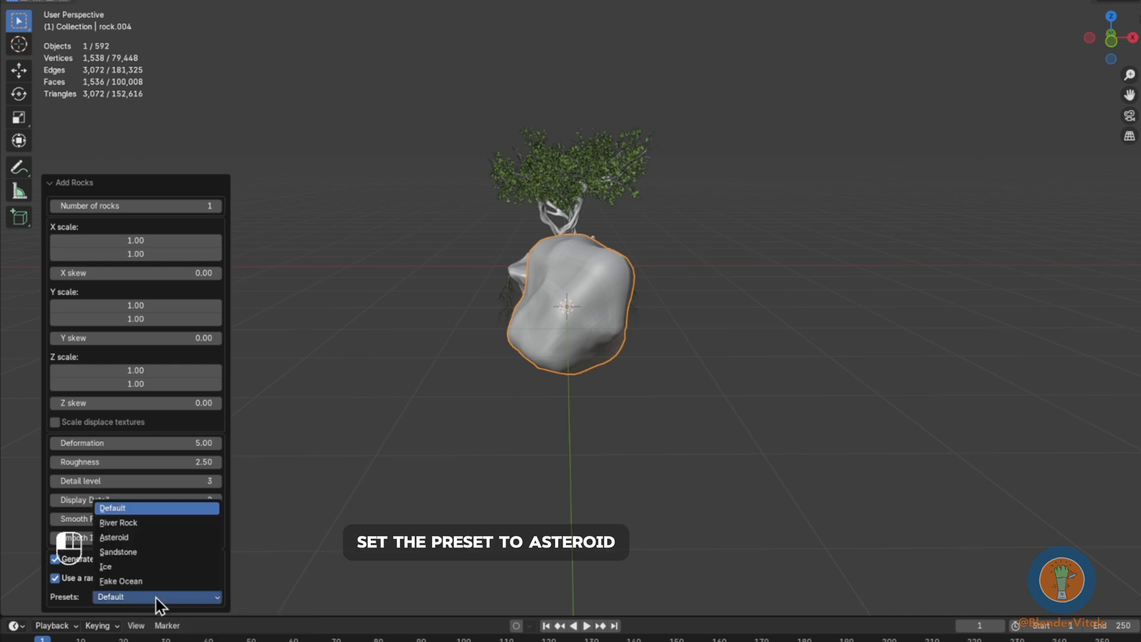
pyautogui.click(145, 538)
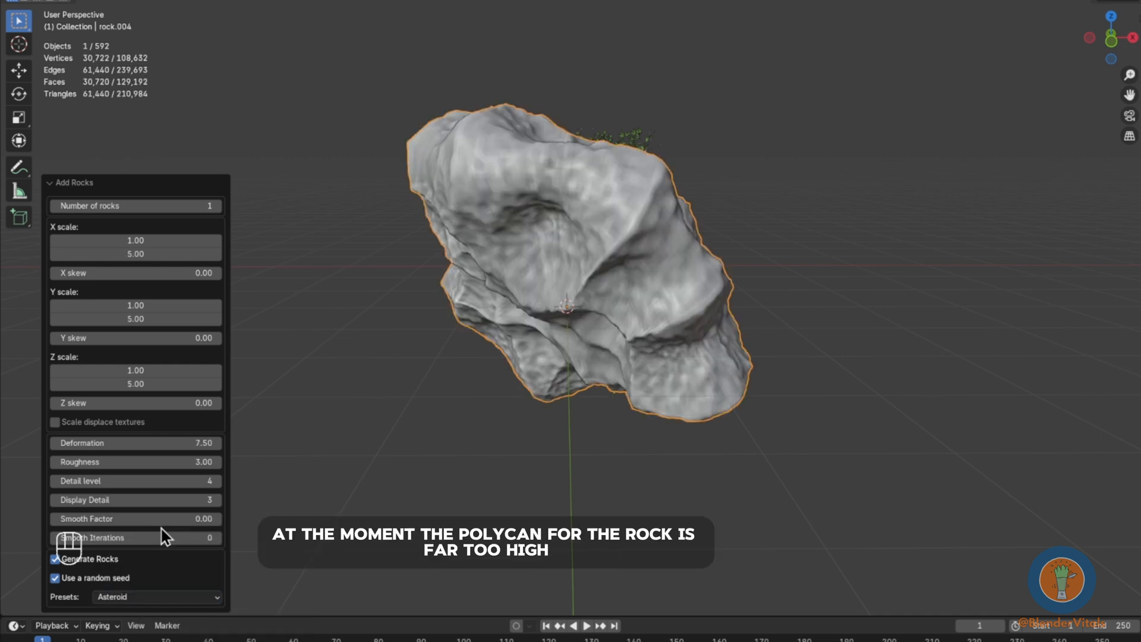
# Set the generated rock's detail level and display detail to 2.
pyautogui.click(185, 485)
pyautogui.write('2')
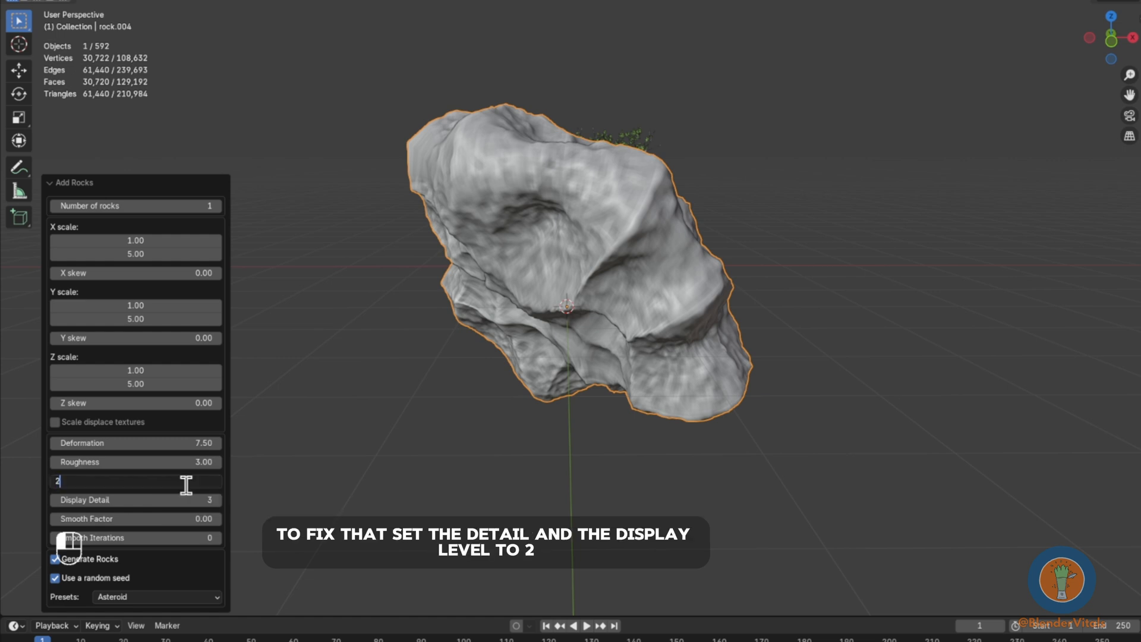
pyautogui.press('Return')
pyautogui.click(183, 498)
pyautogui.write('2')
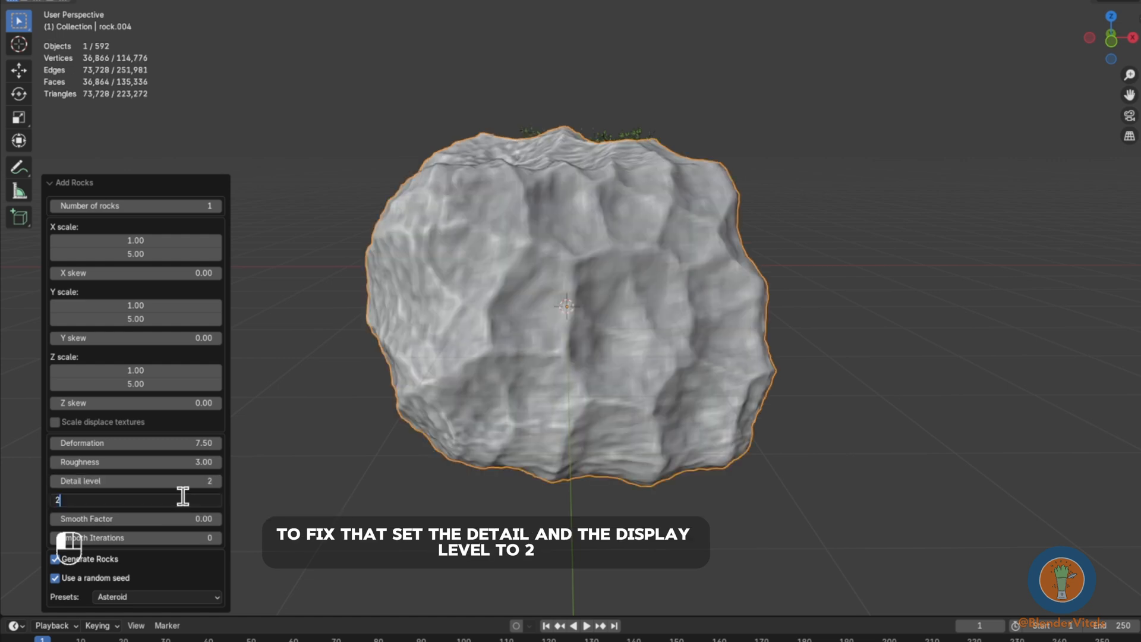
pyautogui.press('Return')
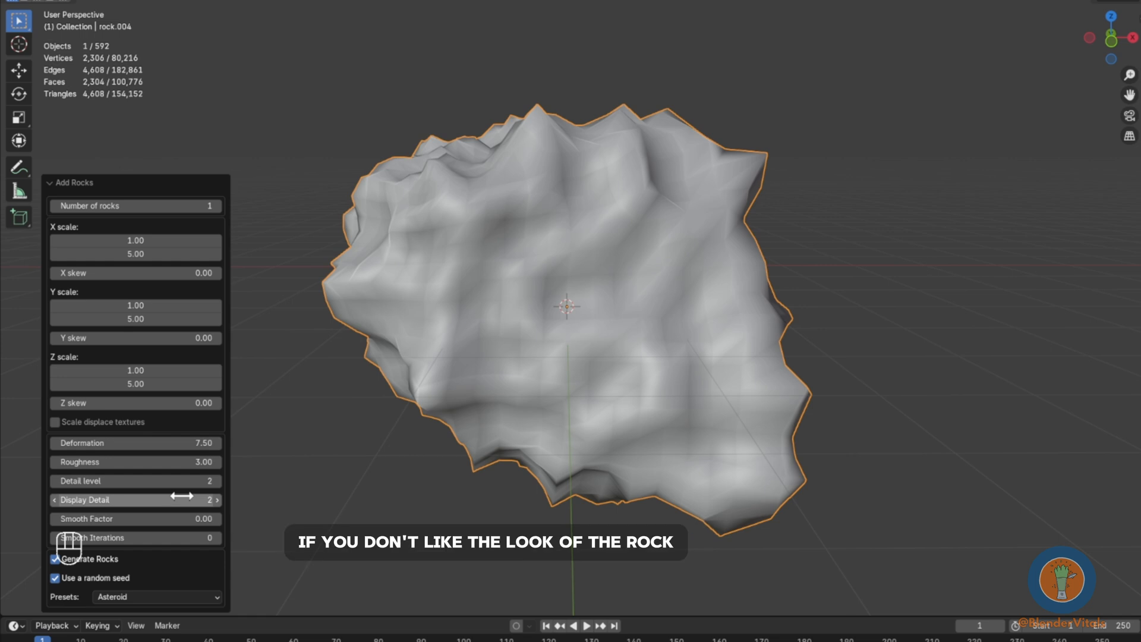
# Turn off the random seed for the rock and set its user seed to 5.
pyautogui.click(59, 579)
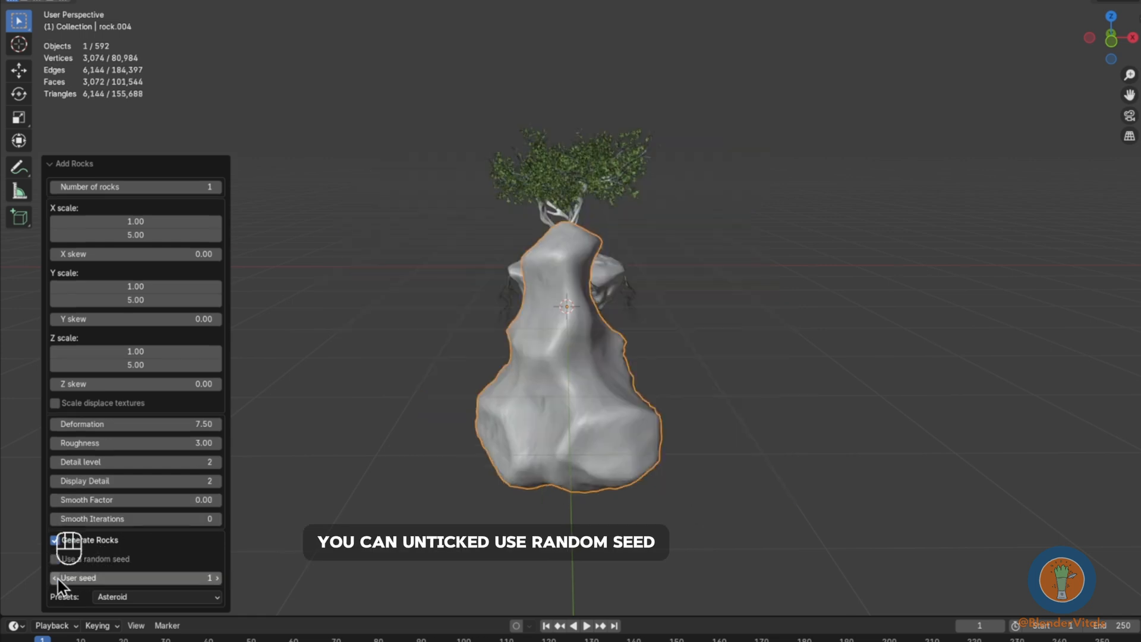
pyautogui.click(218, 577)
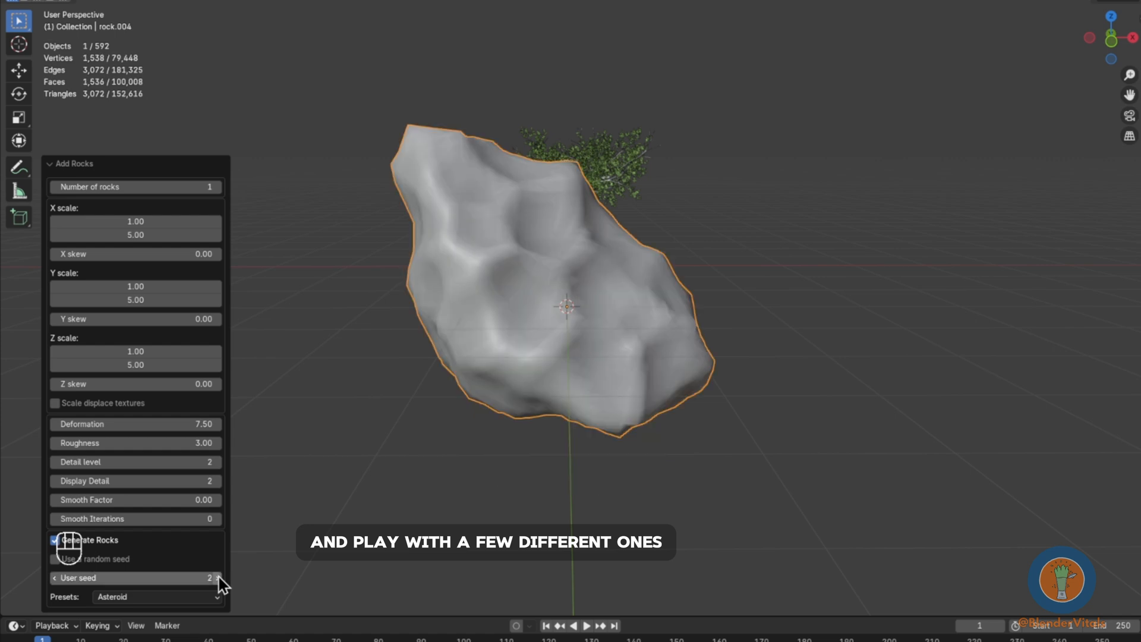
pyautogui.click(218, 578)
pyautogui.click(218, 577)
pyautogui.click(217, 578)
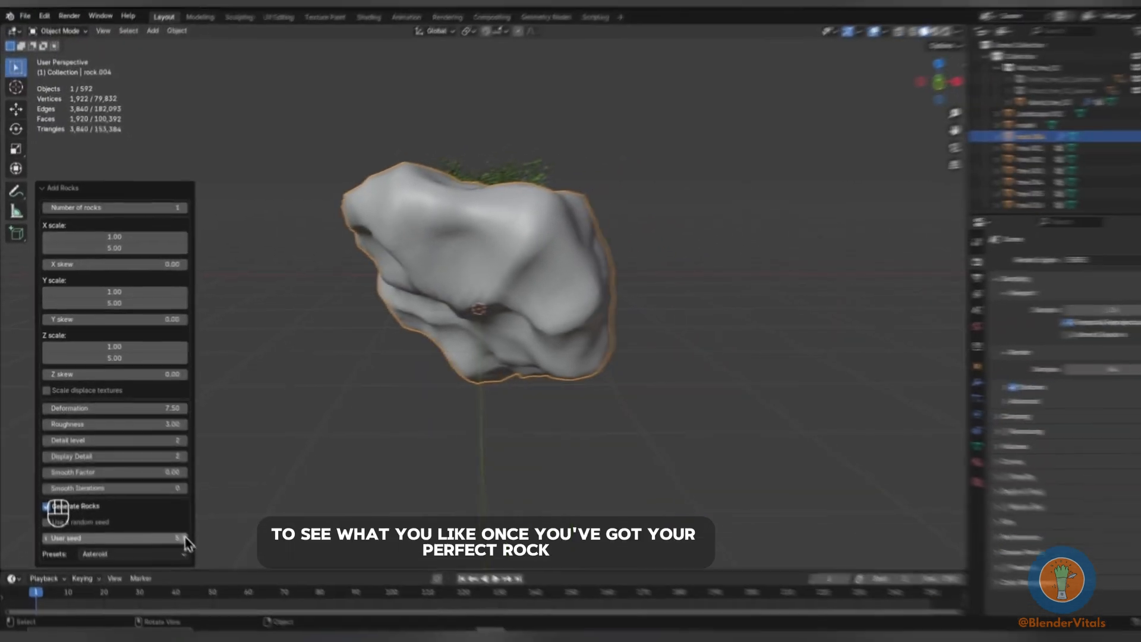
pyautogui.click(50, 190)
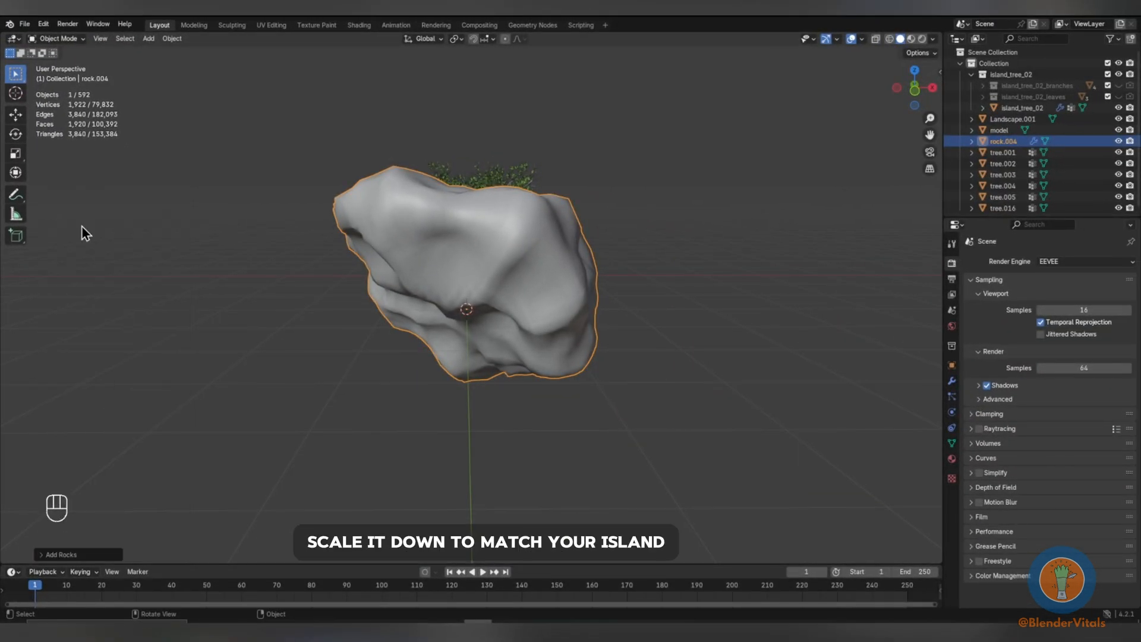
# Scale the generated rock down to a small fraction of the island's size and move it beside the island's underside.
pyautogui.press('s')
pyautogui.click(487, 315)
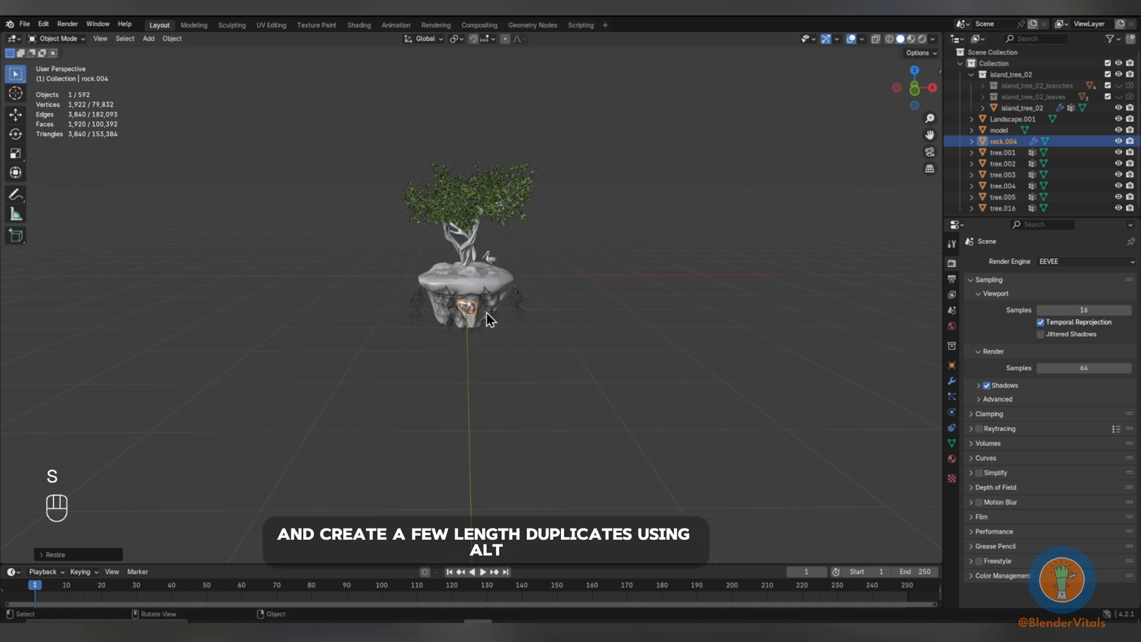
pyautogui.scroll(3, 502, 330)
pyautogui.moveTo(515, 341); pyautogui.dragTo(634, 321, button='middle')
pyautogui.press('g')
pyautogui.click(434, 365)
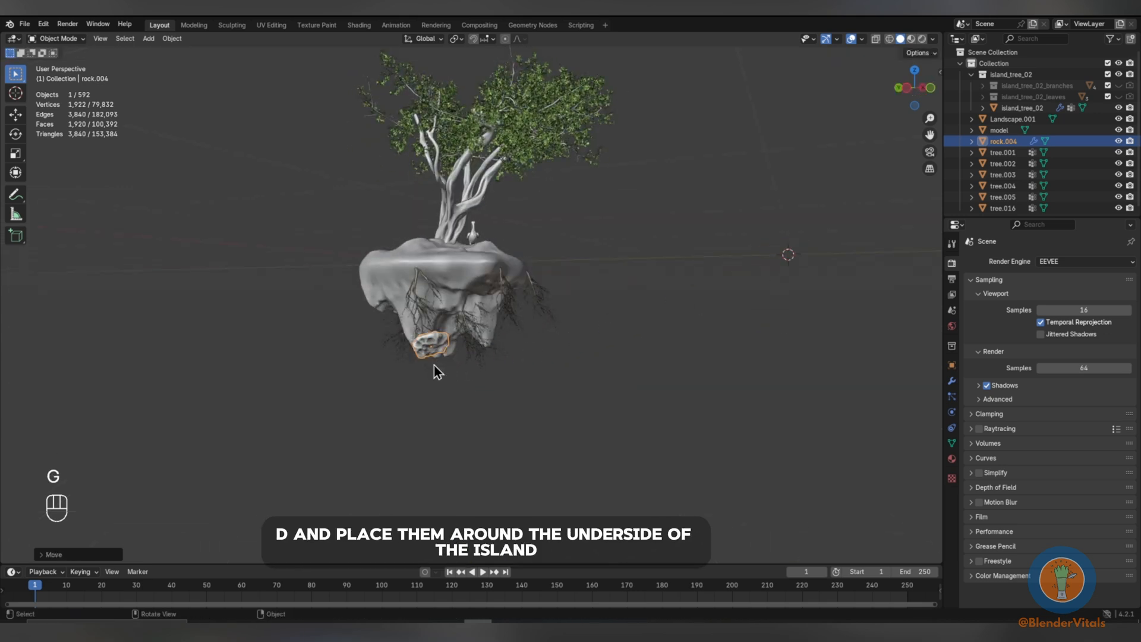
# Rotate the small rock freely and move it closer against the lower part of the island.
pyautogui.scroll(2, 434, 365)
pyautogui.press('r')
pyautogui.press('r')
pyautogui.click(460, 386)
pyautogui.moveTo(461, 386); pyautogui.dragTo(419, 393, button='middle')
pyautogui.press('g')
pyautogui.click(480, 387)
# In front view, move the rock outward beside the island's lower flank and tumble it to a different orientation.
pyautogui.press('KP_1')
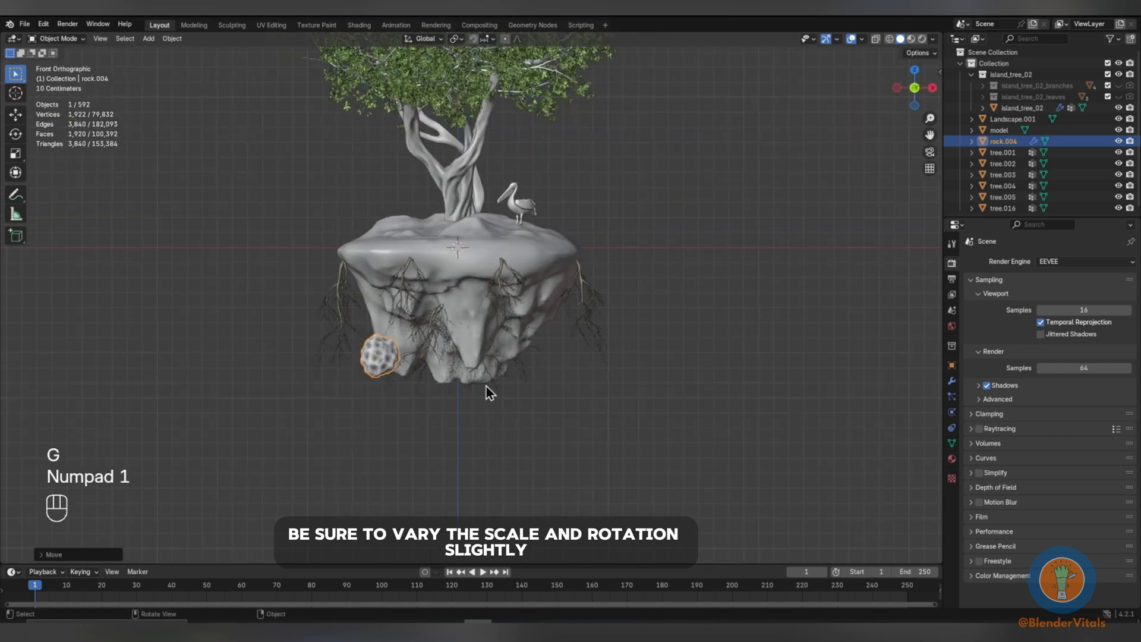
pyautogui.press('g')
pyautogui.press('r')
pyautogui.press('r')
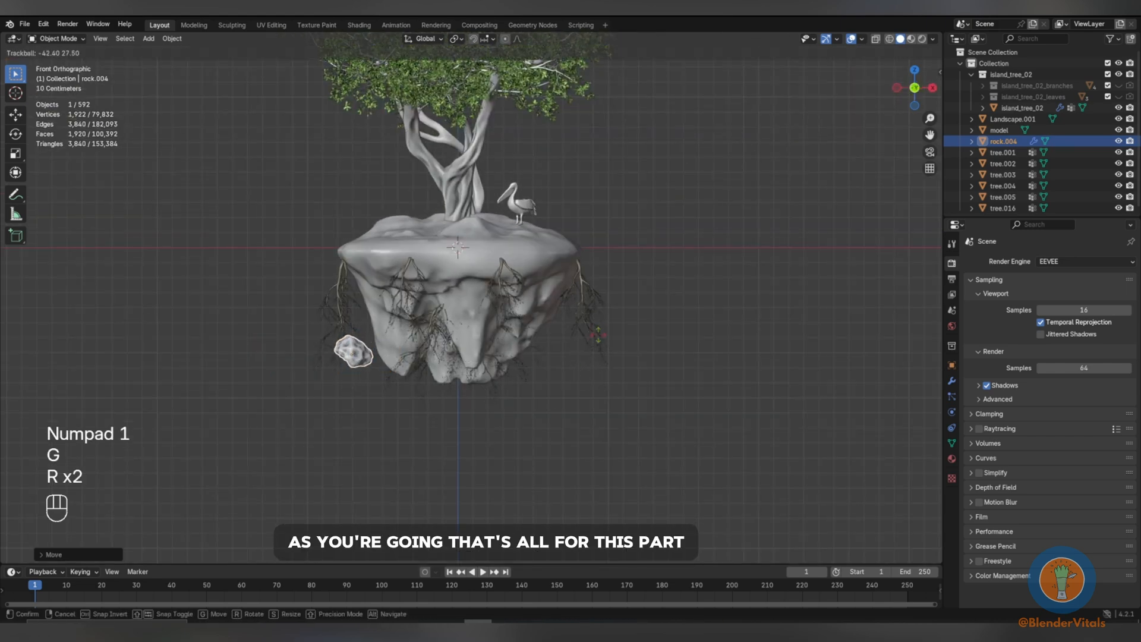
pyautogui.click(612, 365)
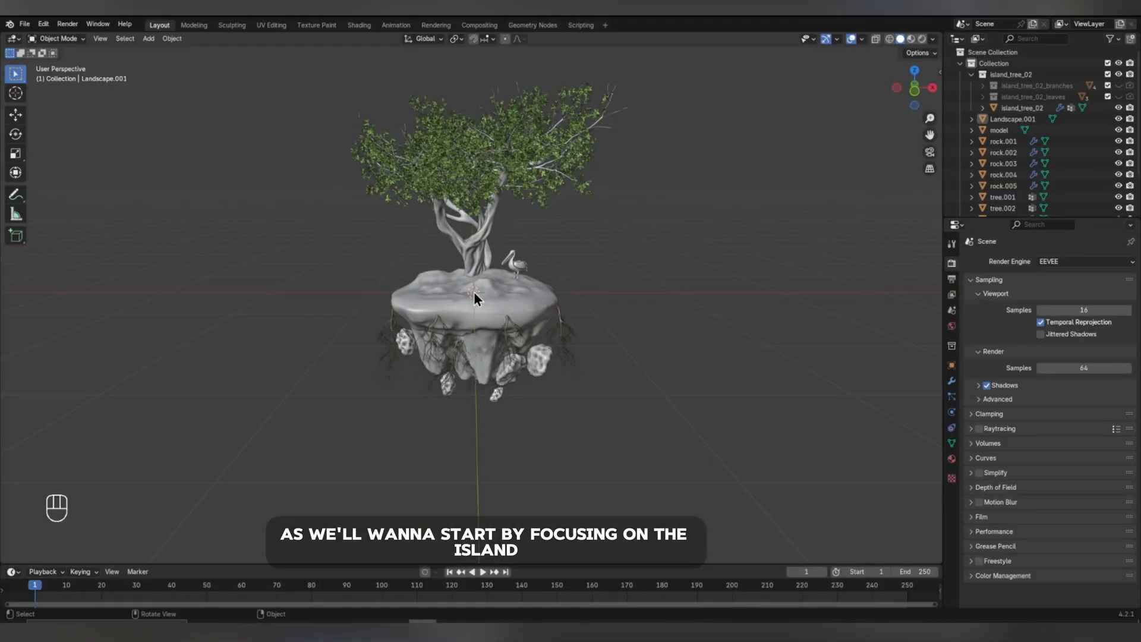
# Hide every object except the island landscape by inverting the selection.
pyautogui.click(474, 292)
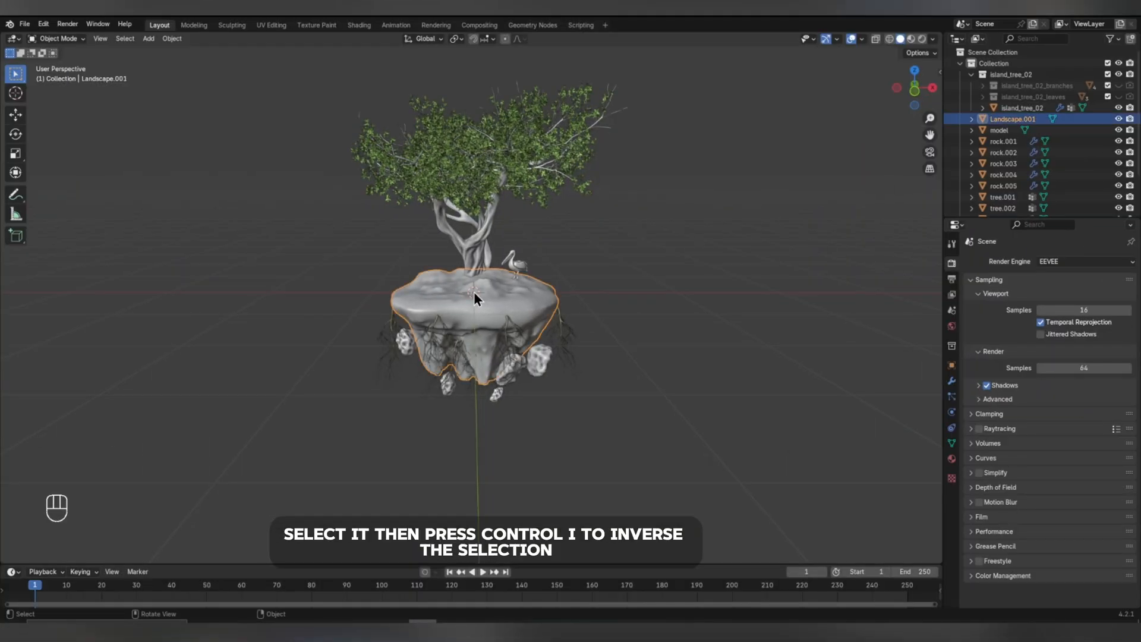
pyautogui.hotkey('ctrl', 'i')
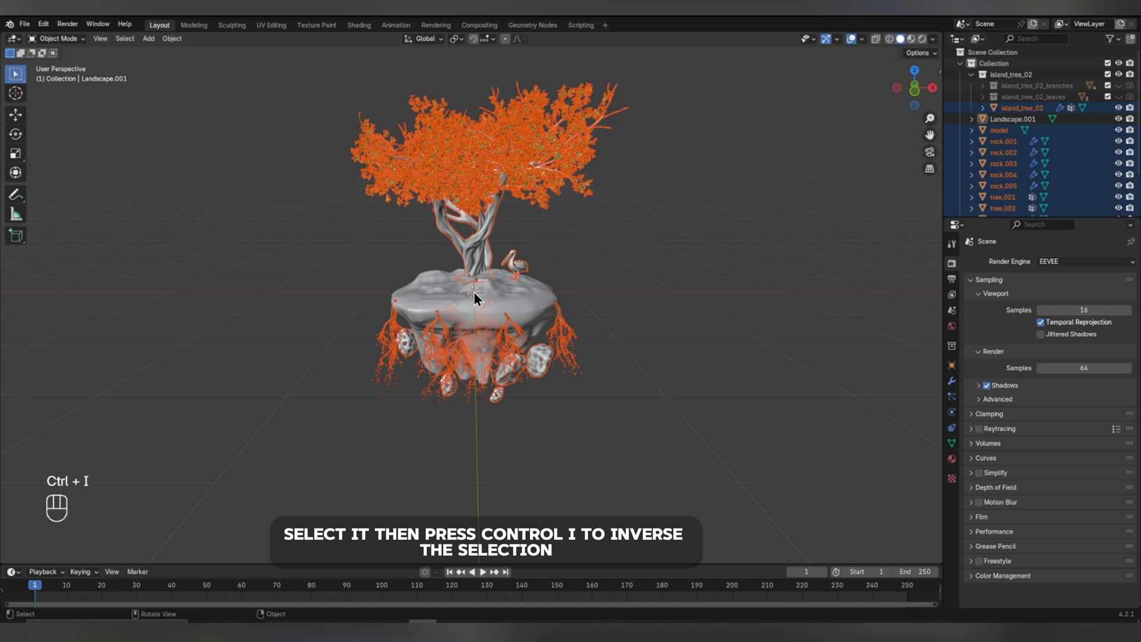
pyautogui.press('h')
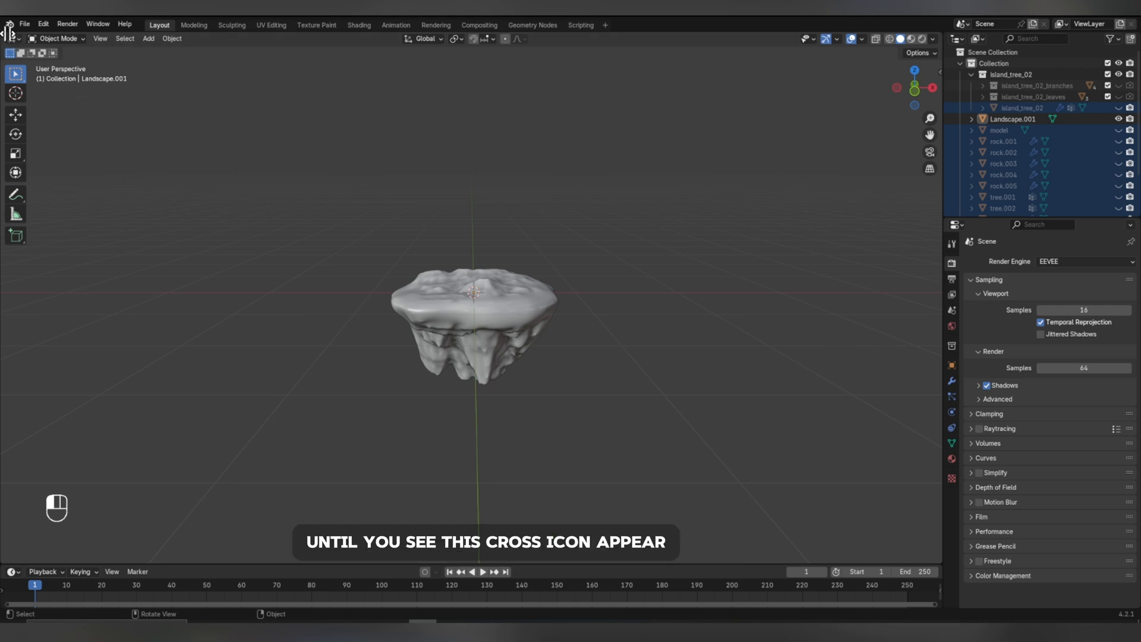
# Split the 3D viewport vertically into two halves and turn one half into a Shader Editor with its sidebar hidden.
pyautogui.moveTo(8, 32); pyautogui.dragTo(469, 117)
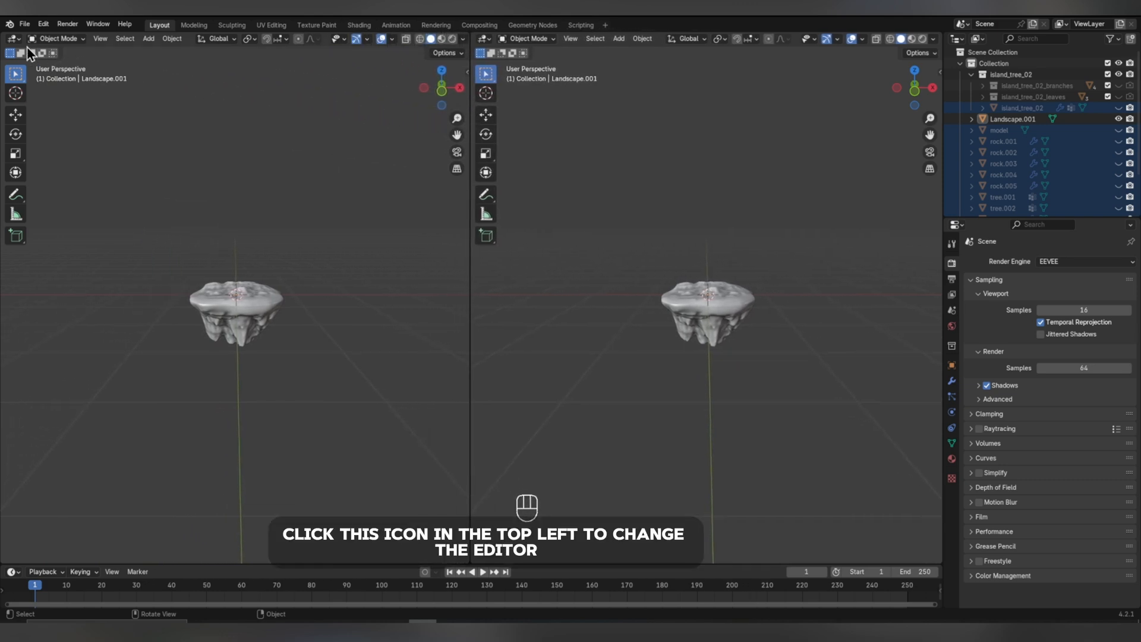
pyautogui.click(12, 39)
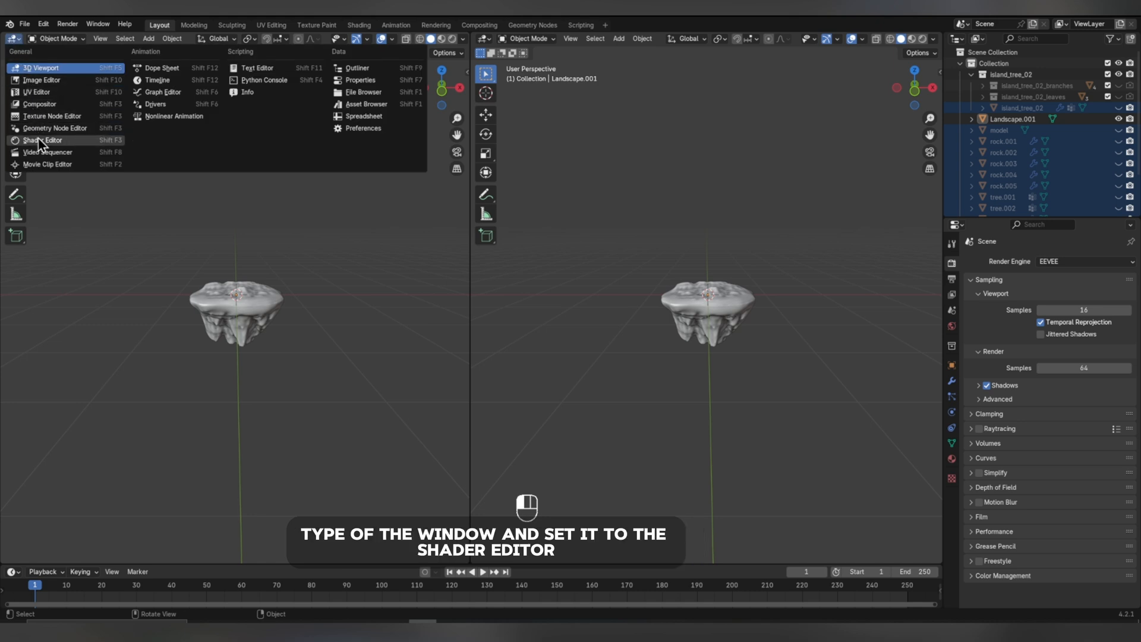
pyautogui.click(38, 140)
pyautogui.press('n')
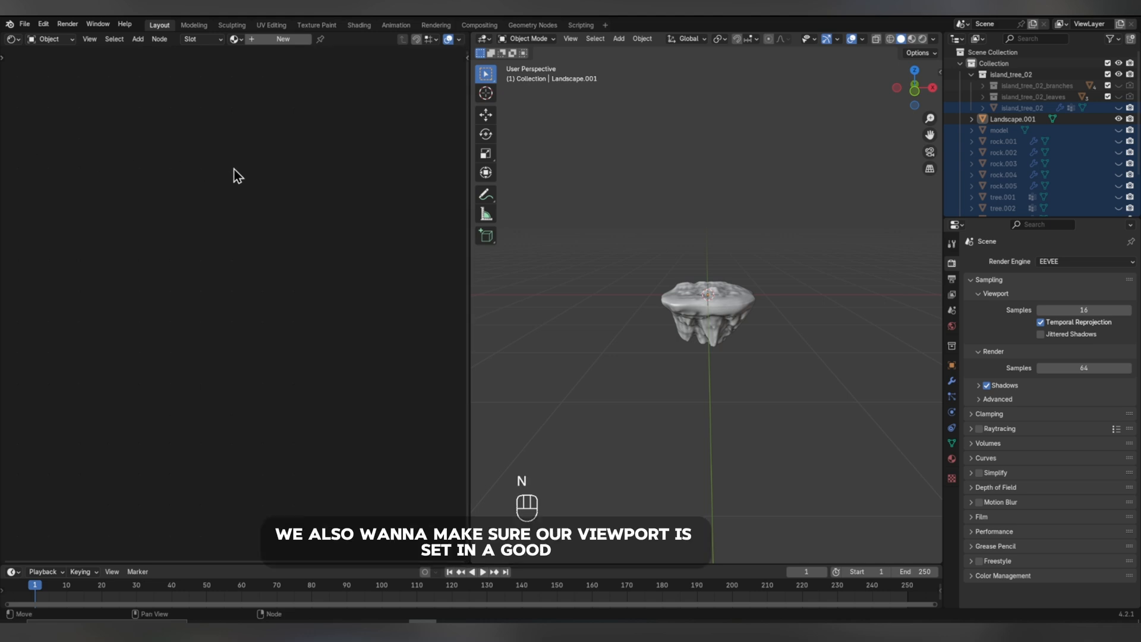
# Frame the island in front view, hide the viewport's toolbar and disable the overlays.
pyautogui.press('KP_1')
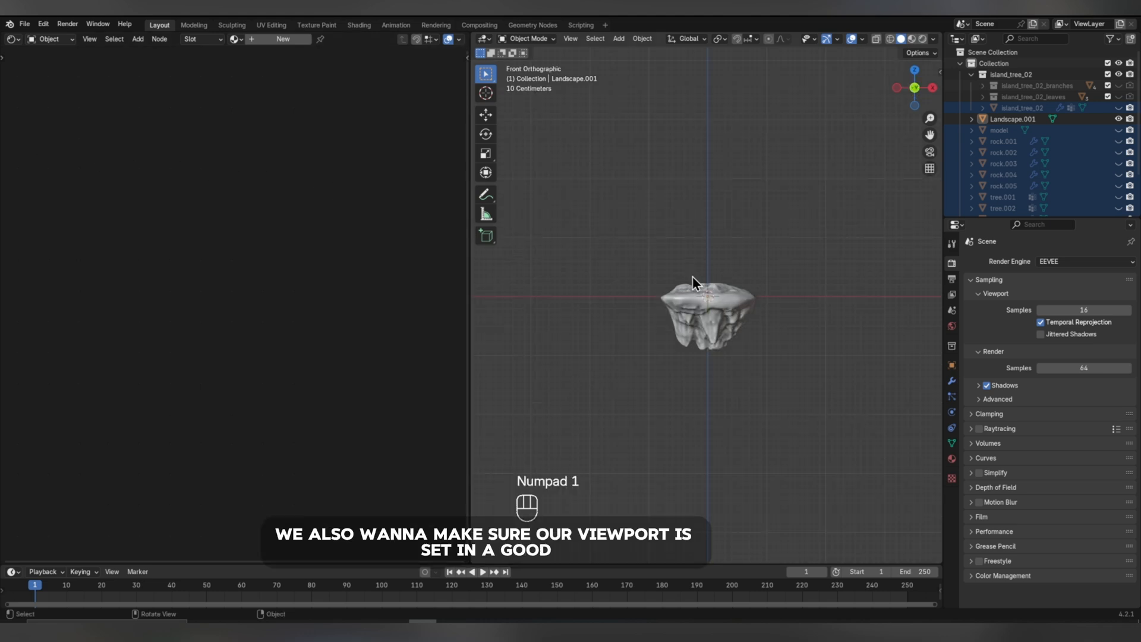
pyautogui.scroll(6, 709, 325)
pyautogui.scroll(-1, 710, 326)
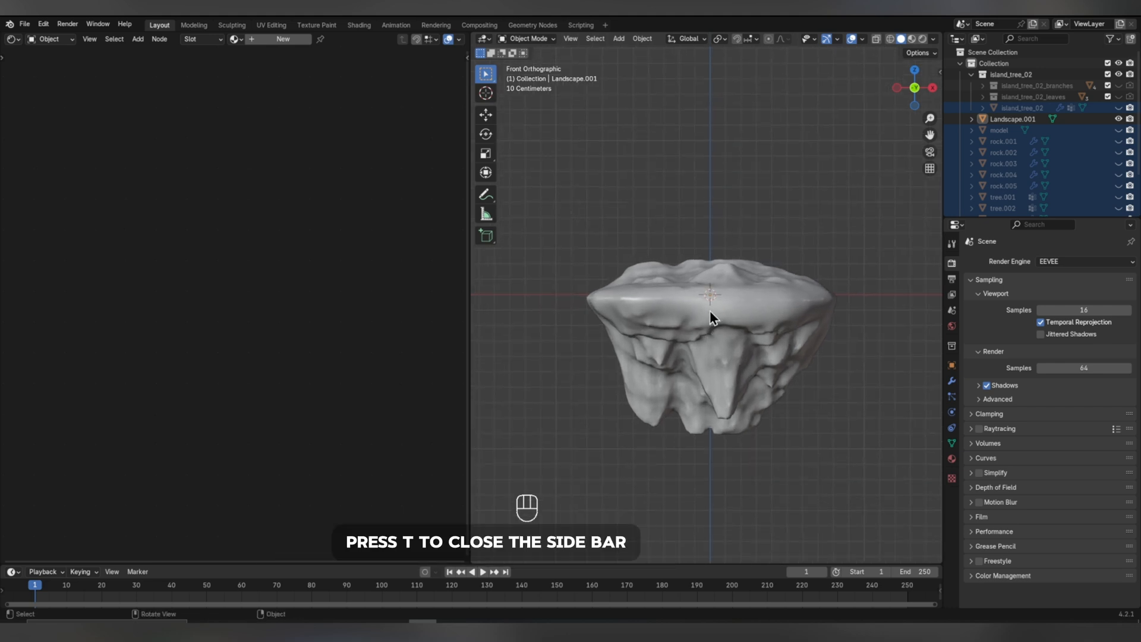
pyautogui.press('t')
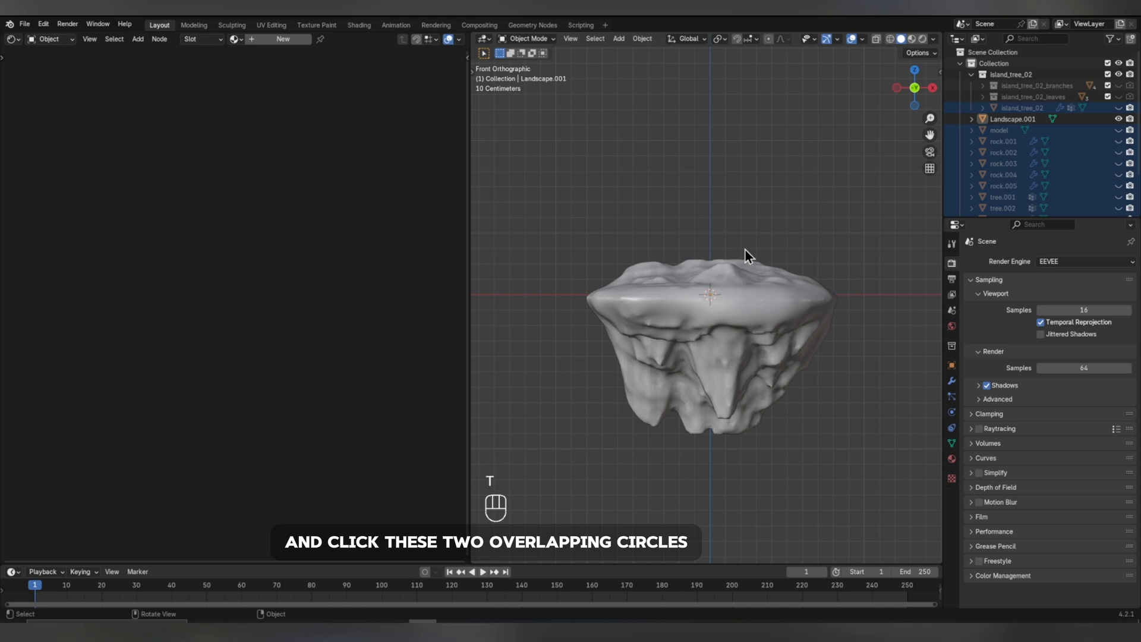
pyautogui.click(851, 39)
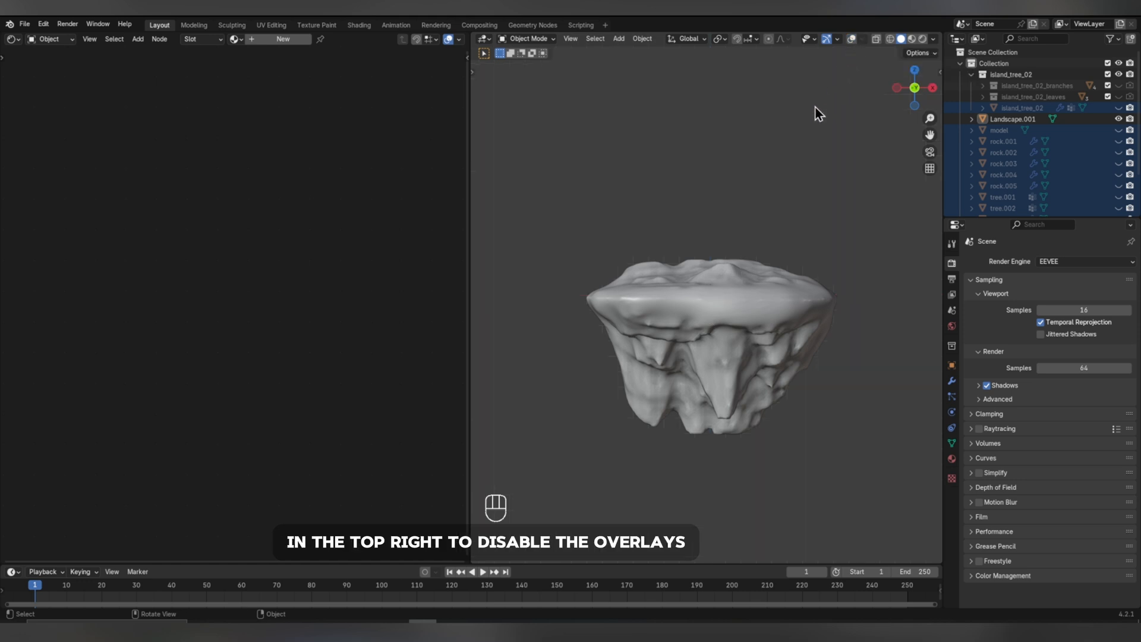
# Set the viewport shading to Material Preview and enable raytracing for the EEVEE render.
pyautogui.press('z')
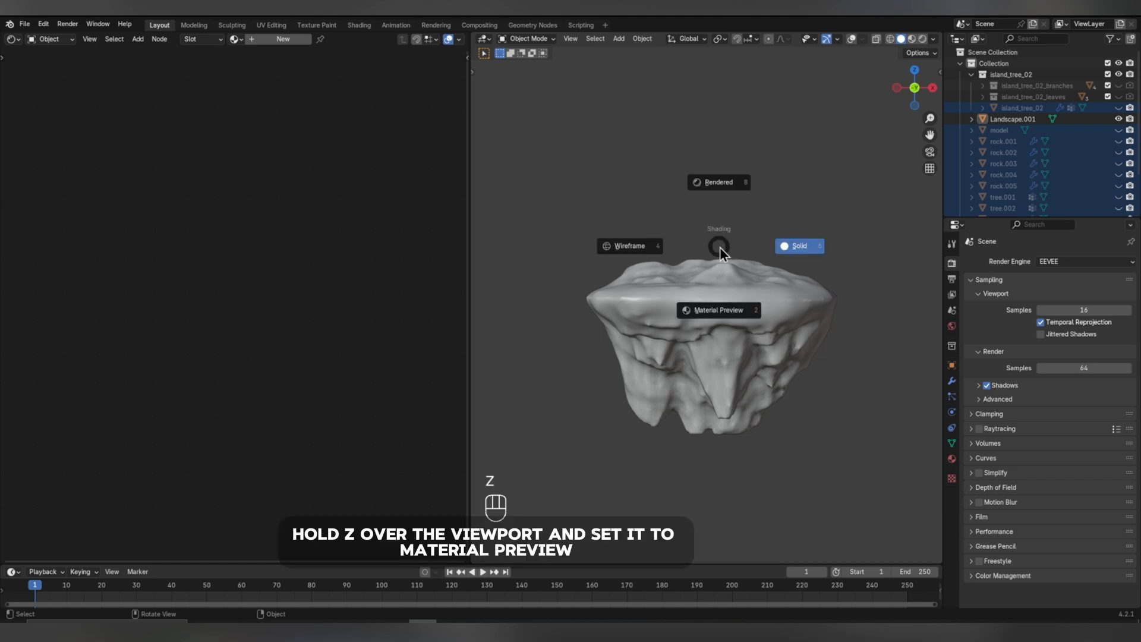
pyautogui.click(712, 309)
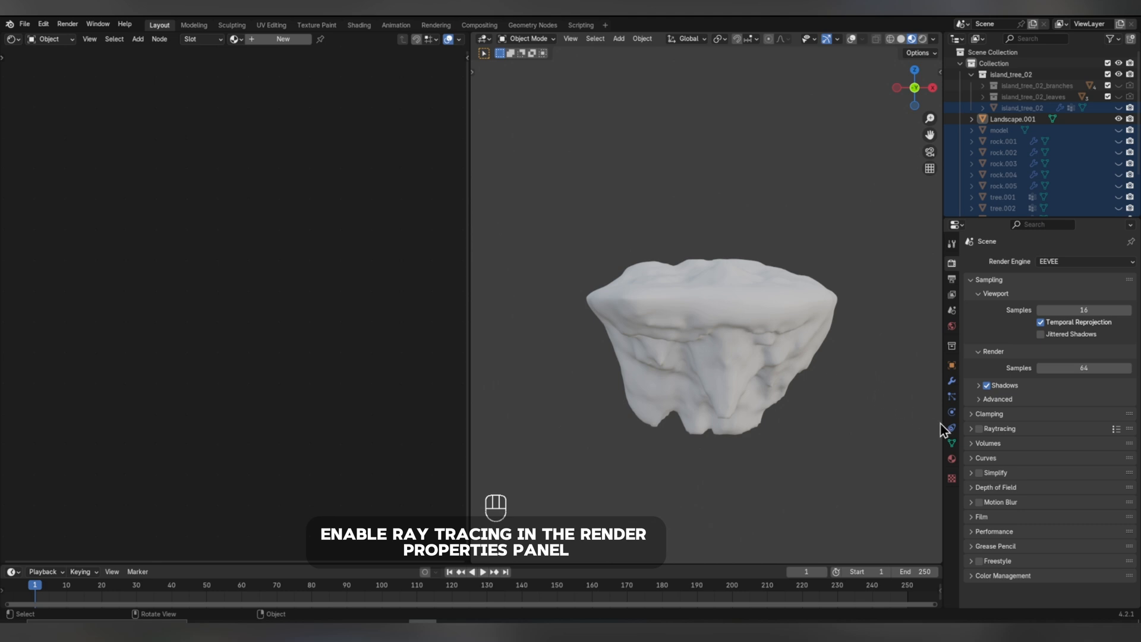
pyautogui.click(980, 429)
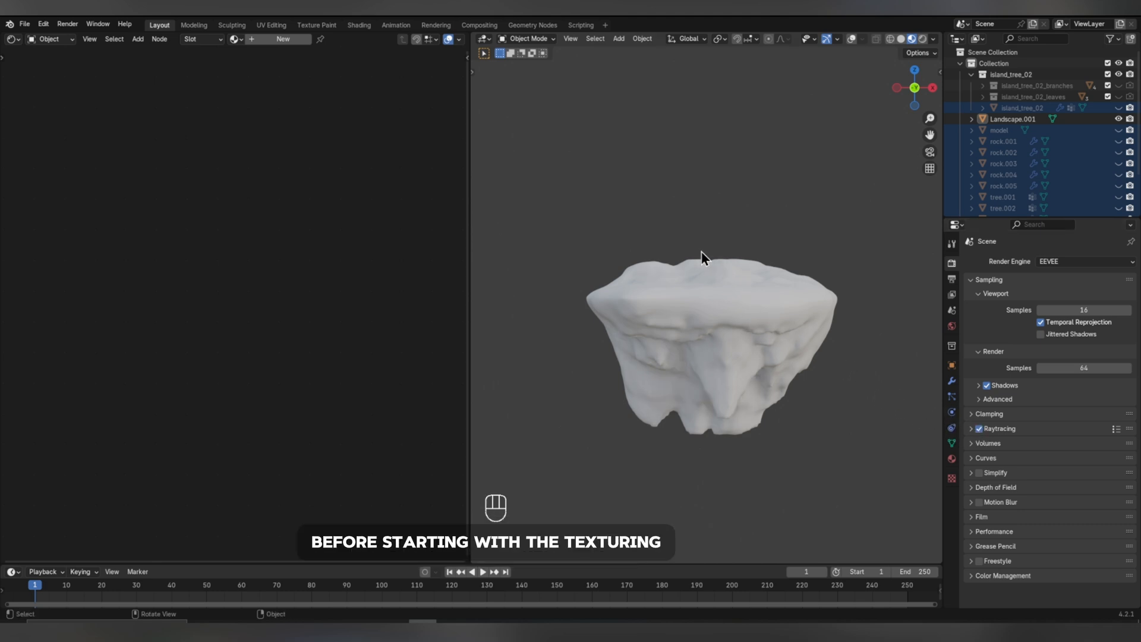
# Enable the Node Wrangler add-on in the preferences.
pyautogui.press('F4')
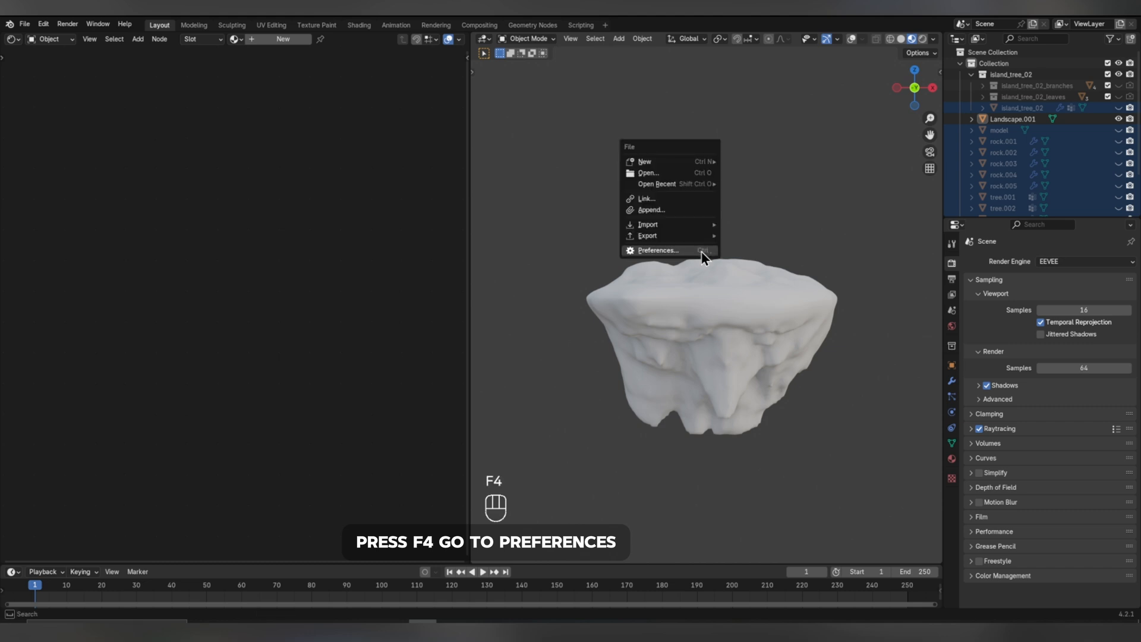
pyautogui.click(701, 251)
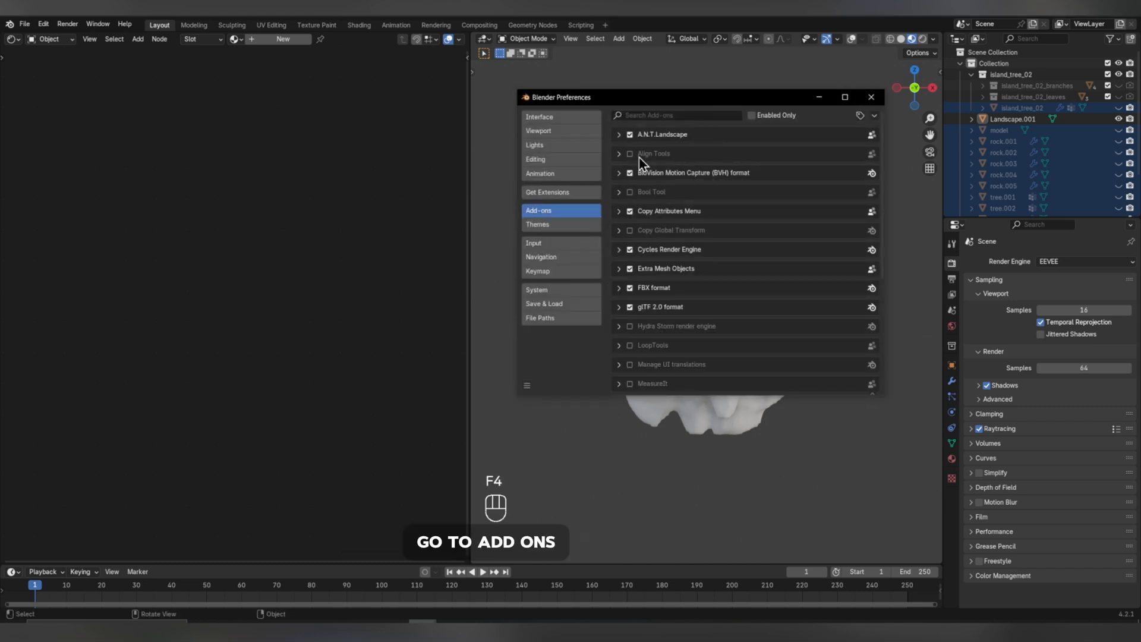
pyautogui.click(702, 117)
pyautogui.write('Nodew')
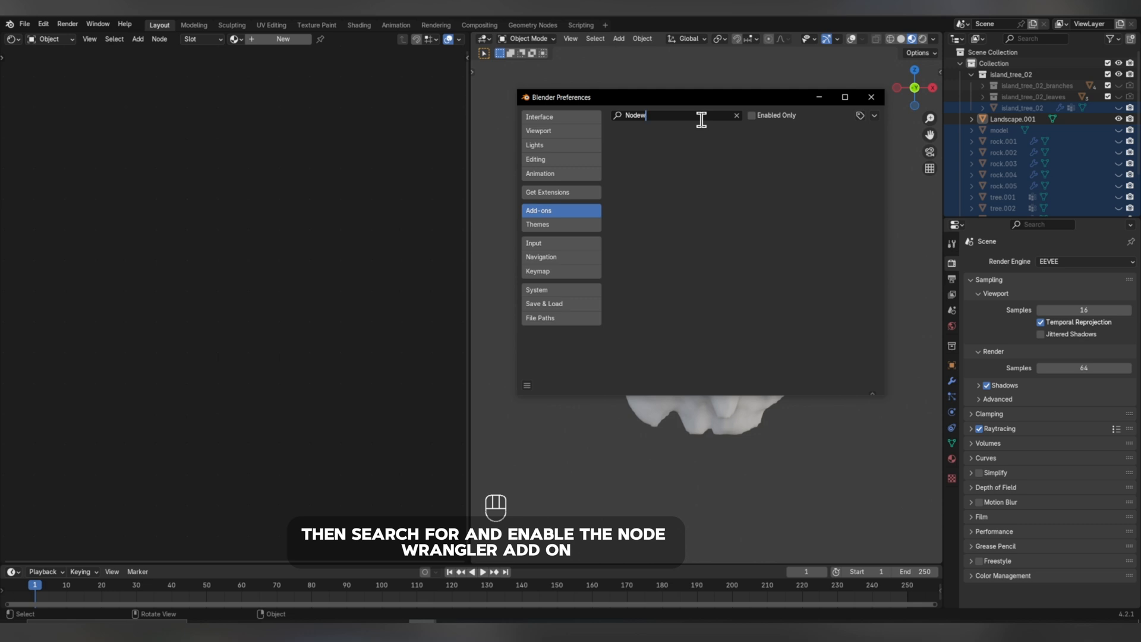
pyautogui.press('BackSpace')
pyautogui.click(630, 135)
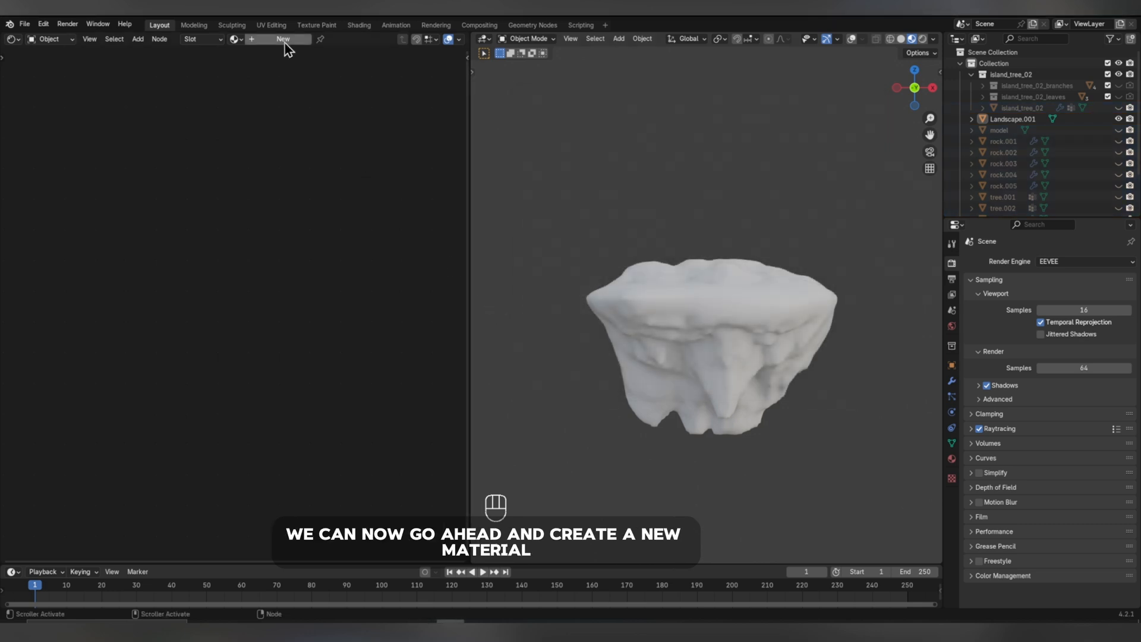
# Create a new material on the island landscape and name it Island.
pyautogui.click(284, 43)
pyautogui.click(318, 43)
pyautogui.write('I')
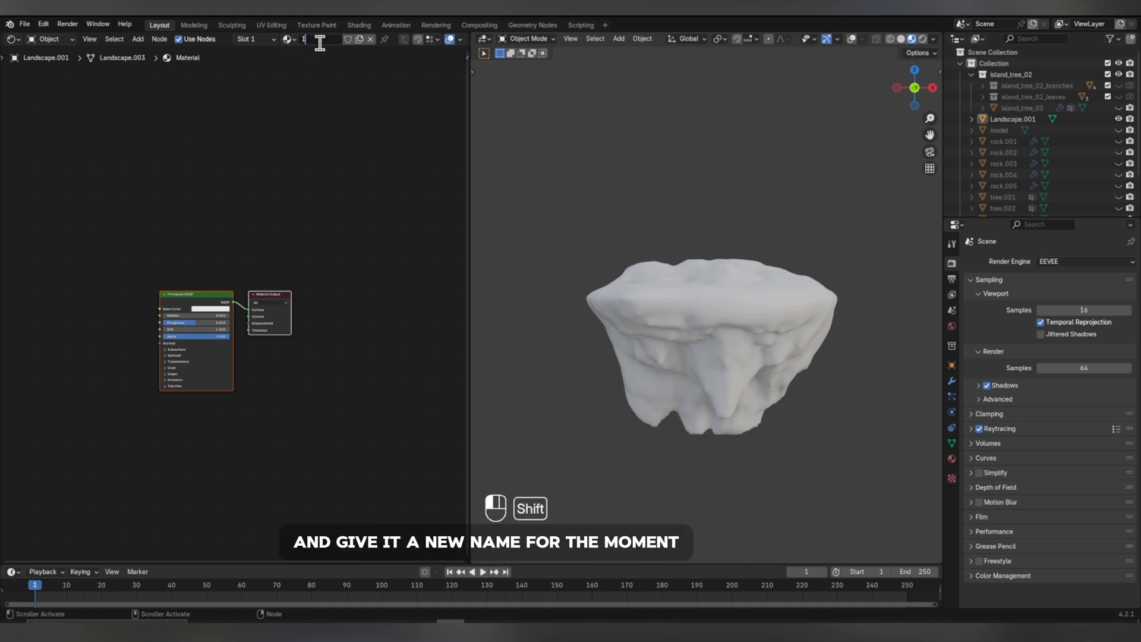
pyautogui.write('sland')
pyautogui.press('Return')
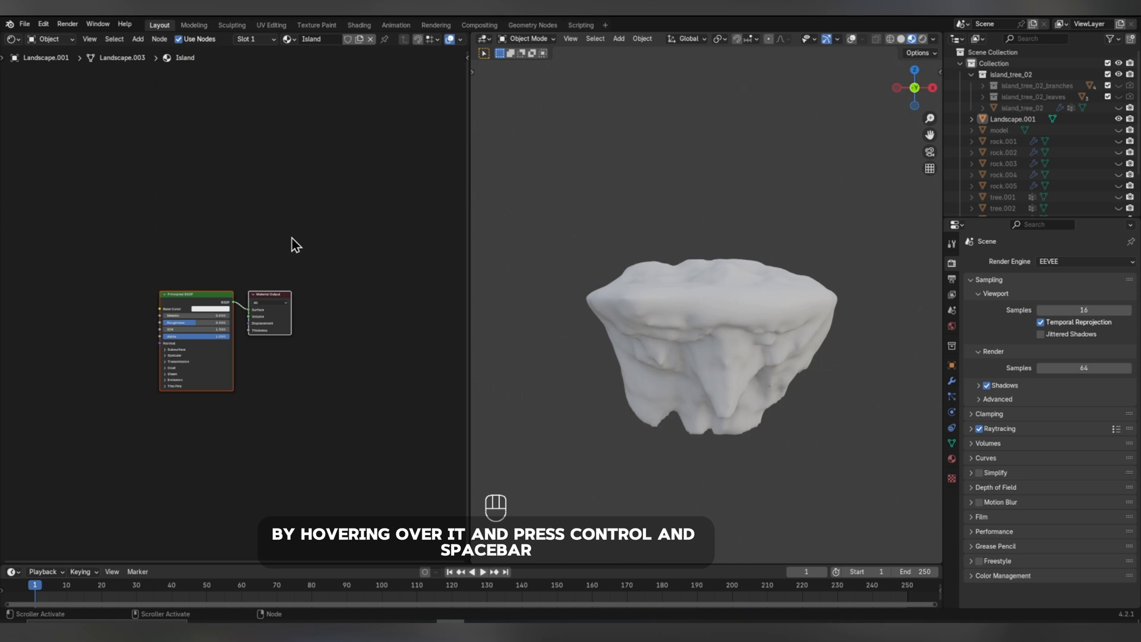
# Maximize the Shader Editor and duplicate the Principled BSDF node, placing the copy directly beneath the original.
pyautogui.hotkey('ctrl', 'space')
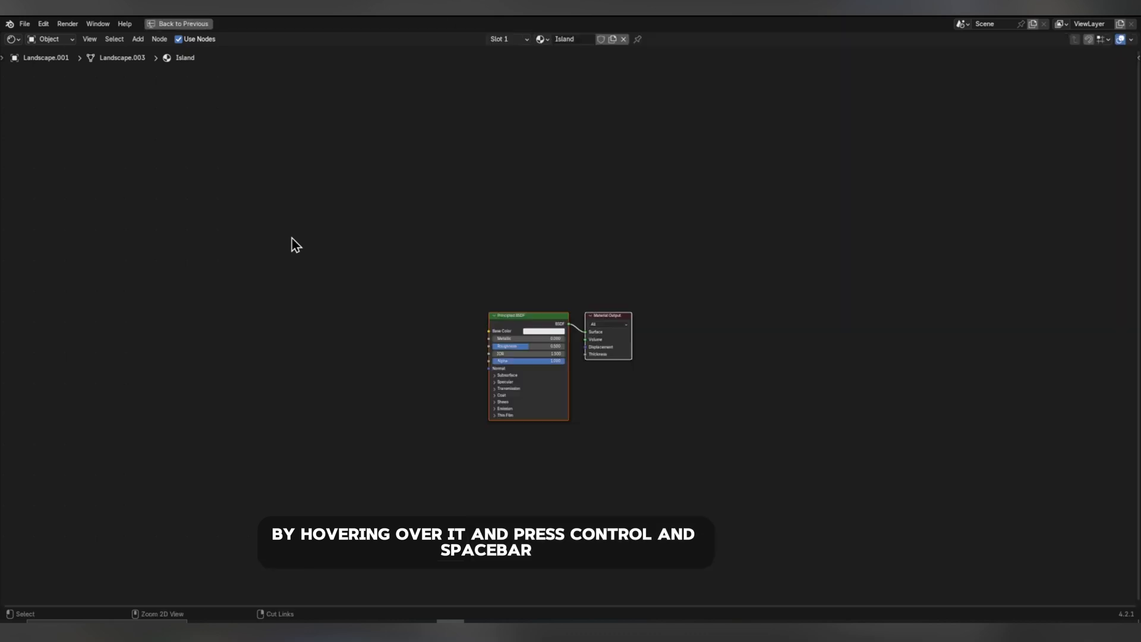
pyautogui.scroll(2, 467, 289)
pyautogui.moveTo(467, 289); pyautogui.dragTo(458, 199, button='middle')
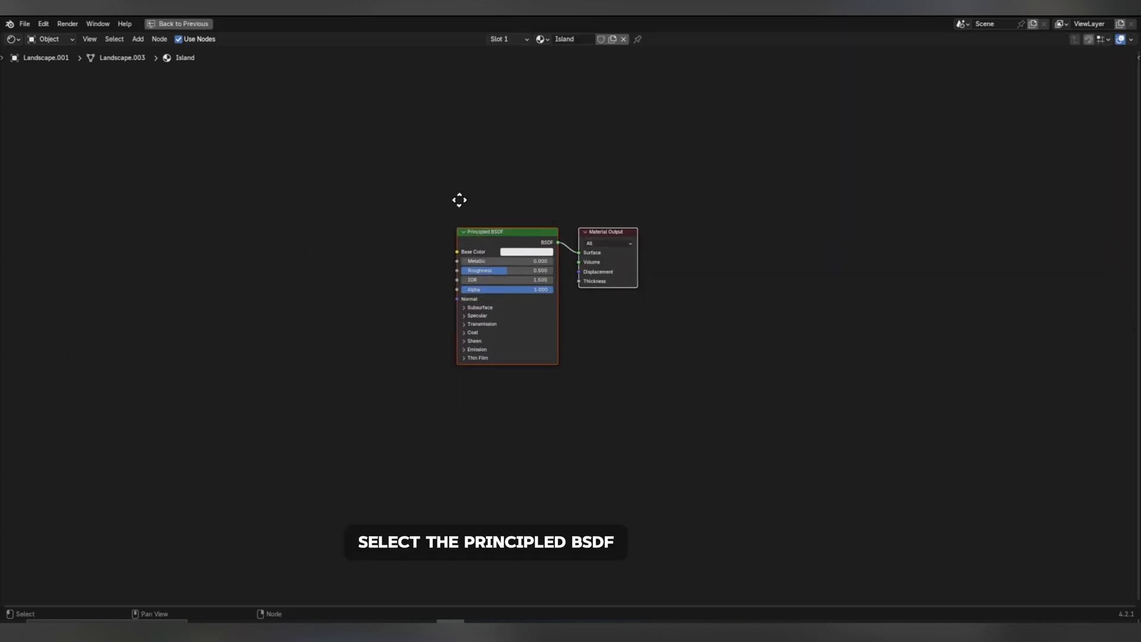
pyautogui.click(487, 228)
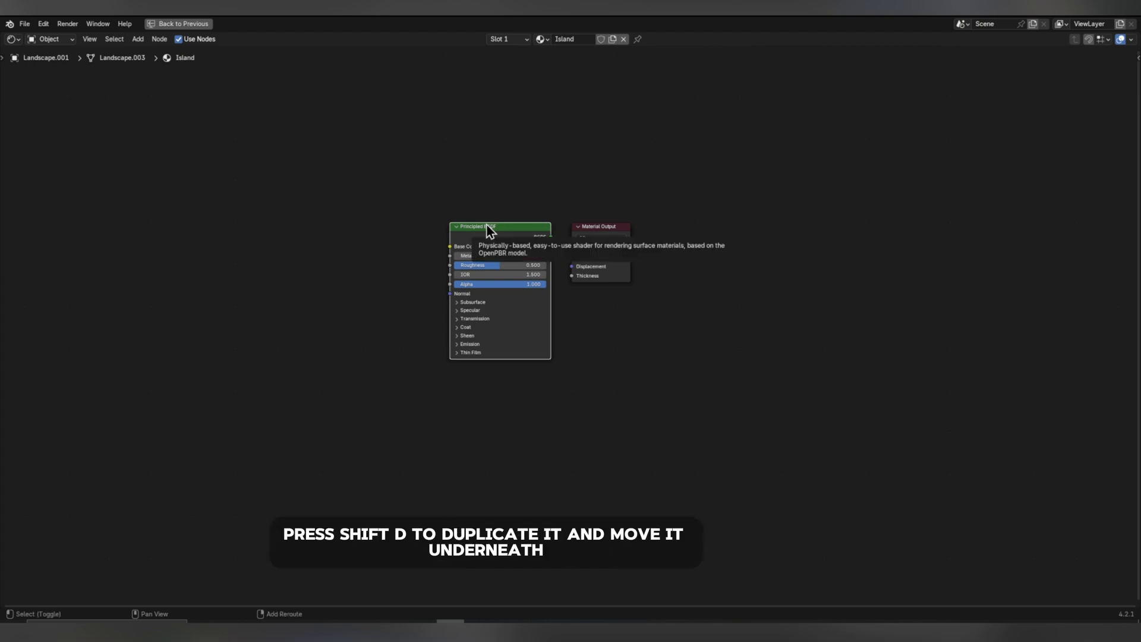
pyautogui.hotkey('shift', 'd')
pyautogui.click(486, 375)
pyautogui.moveTo(583, 354); pyautogui.dragTo(589, 305, button='middle')
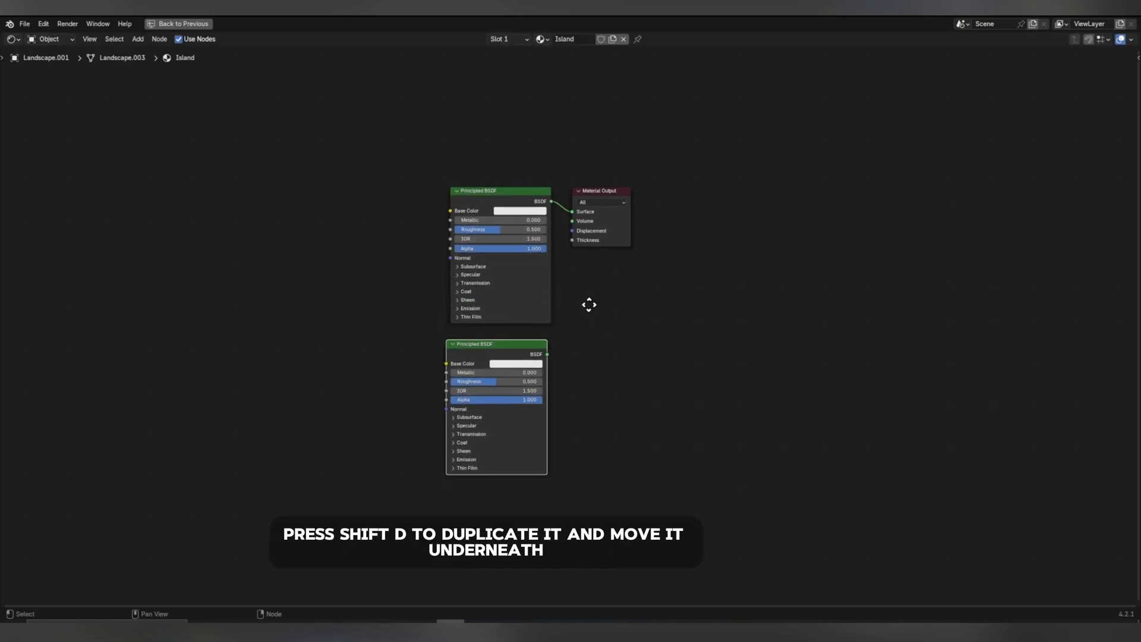
# Darken the duplicated shader's base color to an HSV value of about 0.04 and move the Material Output node away for space.
pyautogui.click(533, 363)
pyautogui.click(574, 291)
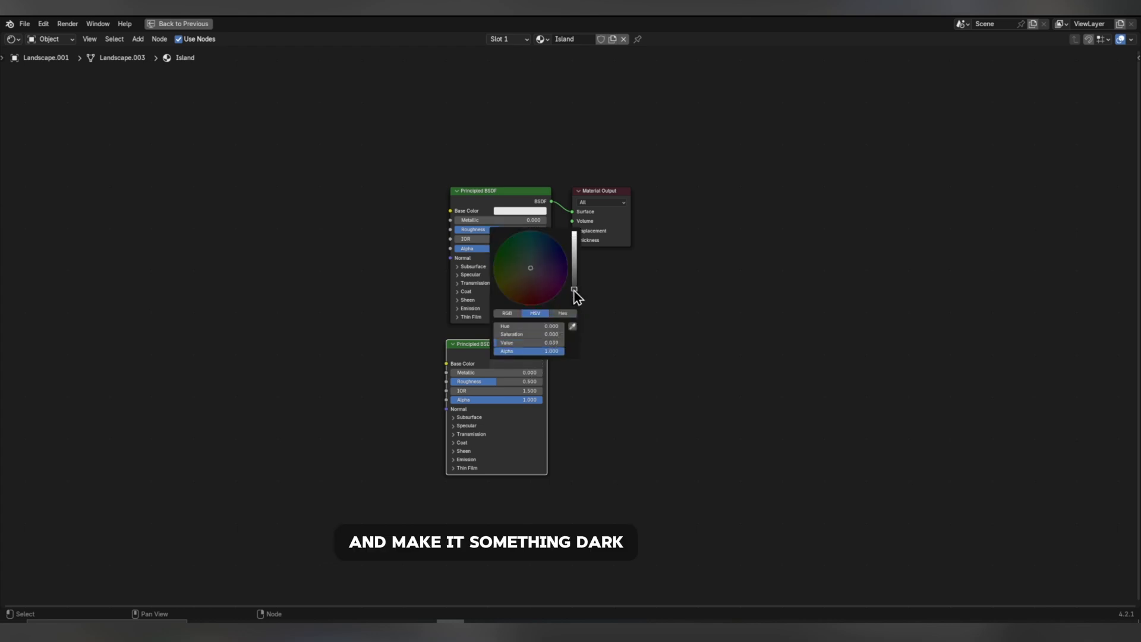
pyautogui.click(596, 197)
pyautogui.press('g')
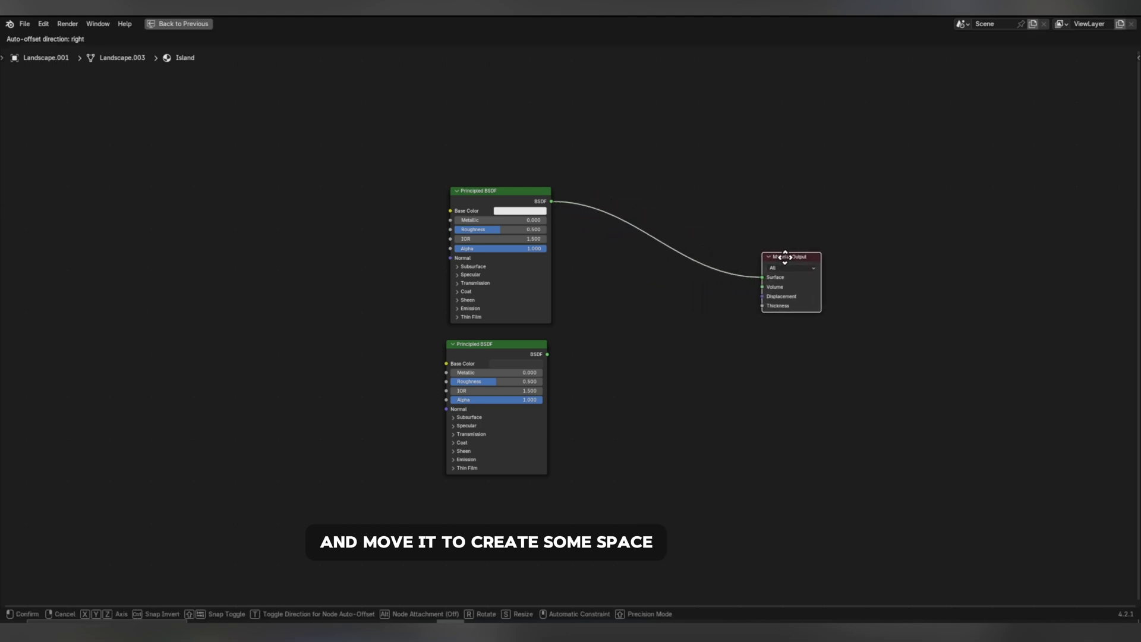
pyautogui.click(804, 262)
# Combine both Principled BSDF nodes with a Mix Shader feeding the Material Output.
pyautogui.click(511, 199)
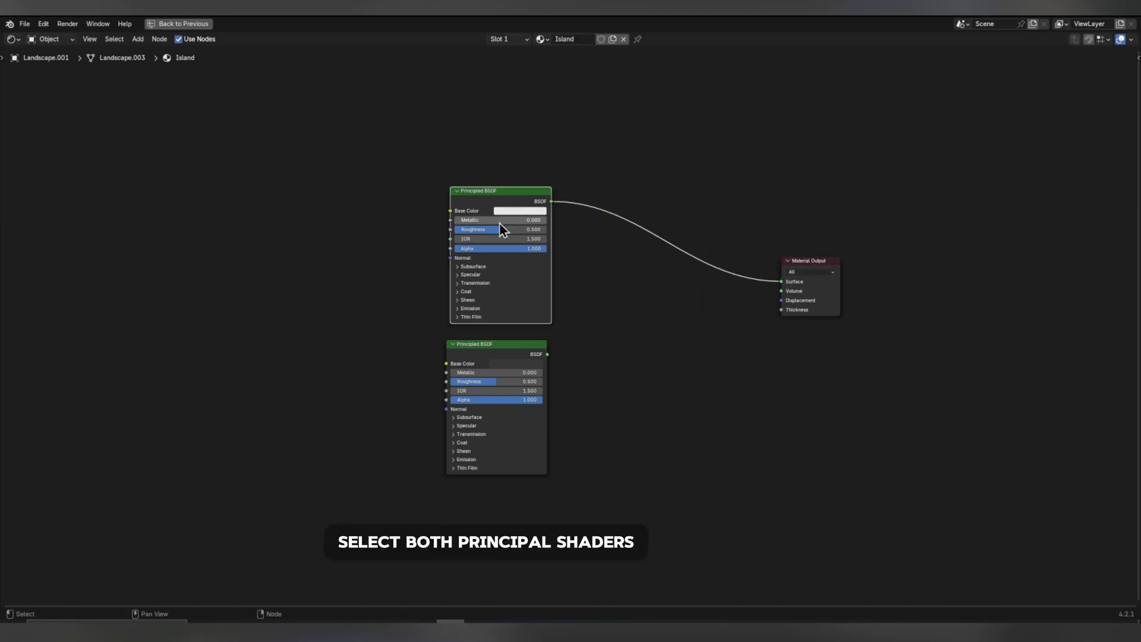
pyautogui.keyDown('shift'); pyautogui.click(511, 346); pyautogui.keyUp('shift')
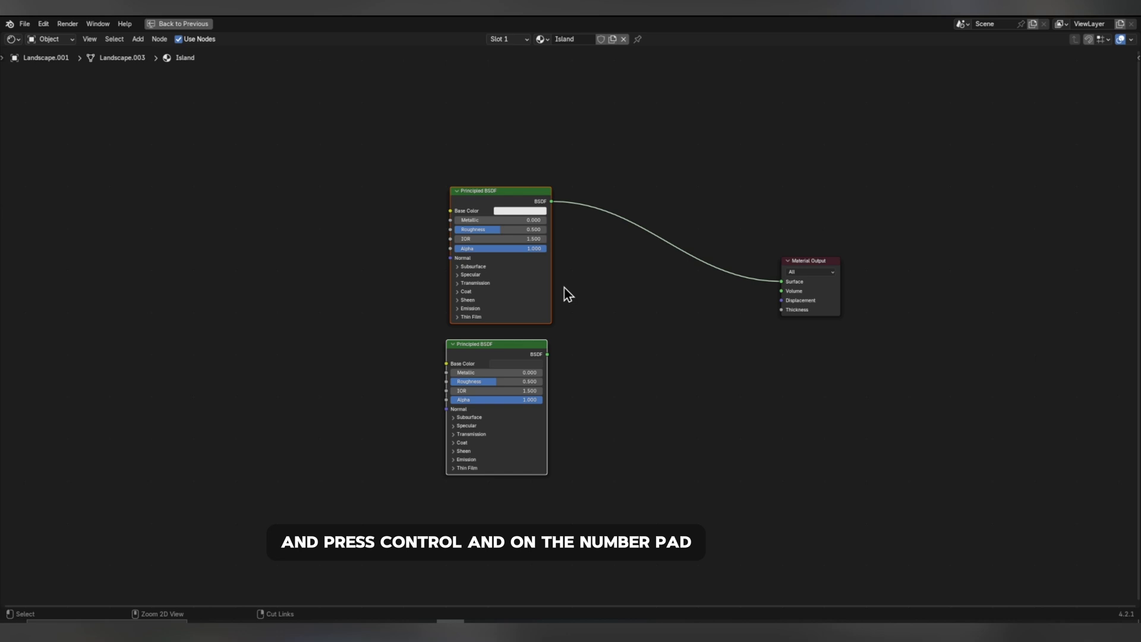
pyautogui.press('ctrl+KP_0')
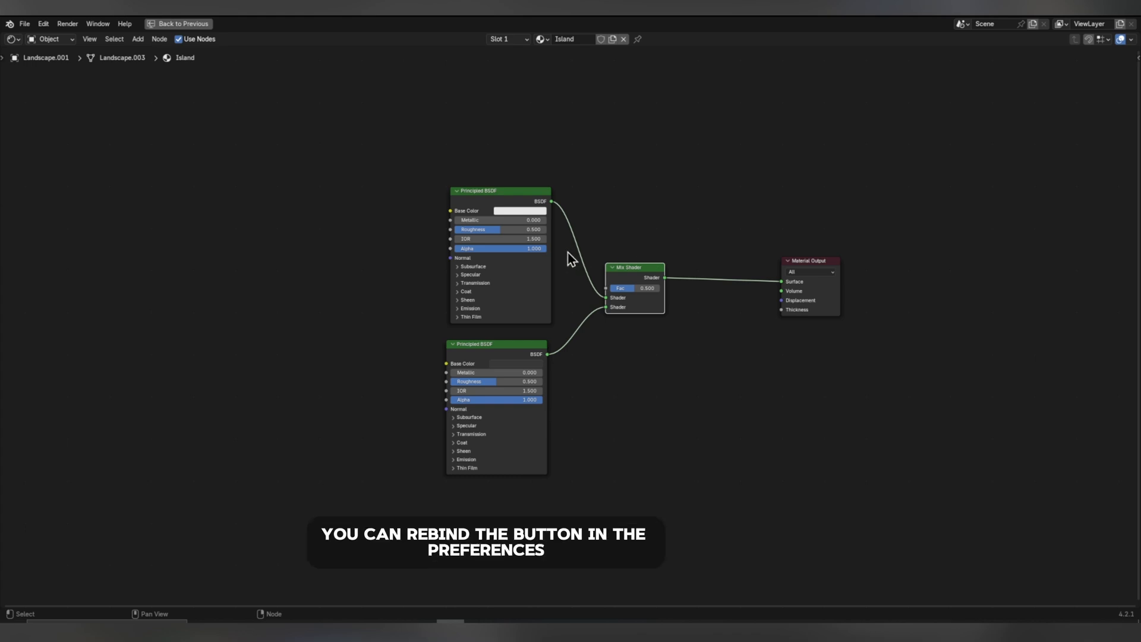
# Add a Separate XYZ node and place it above the two Principled BSDF nodes.
pyautogui.scroll(-2, 571, 260)
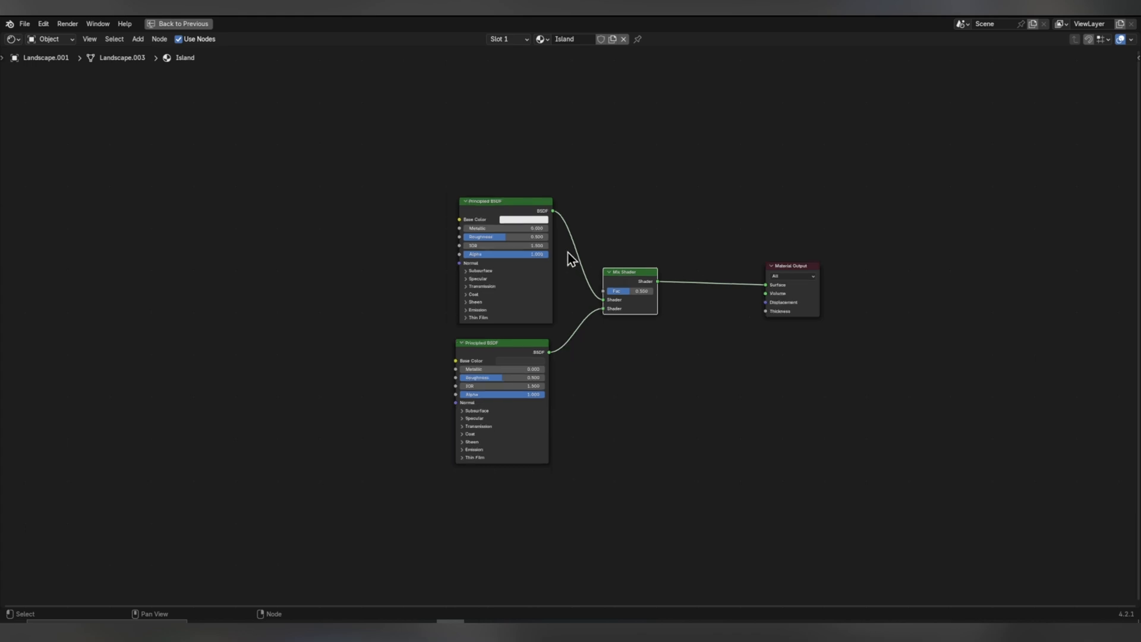
pyautogui.hotkey('shift', 'a')
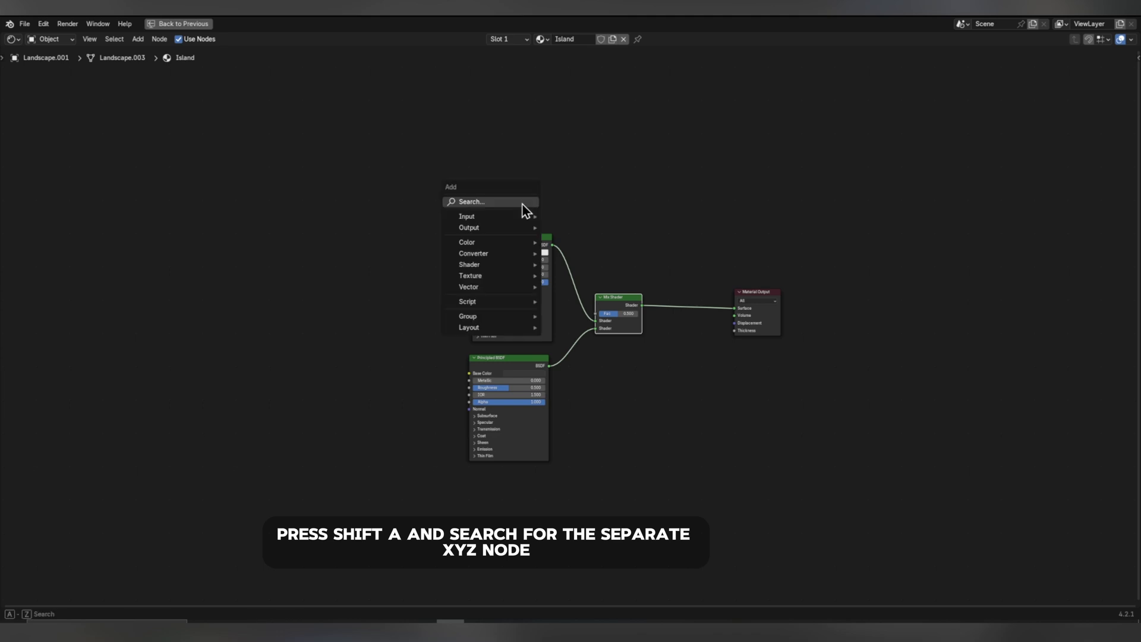
pyautogui.click(523, 204)
pyautogui.write('sep')
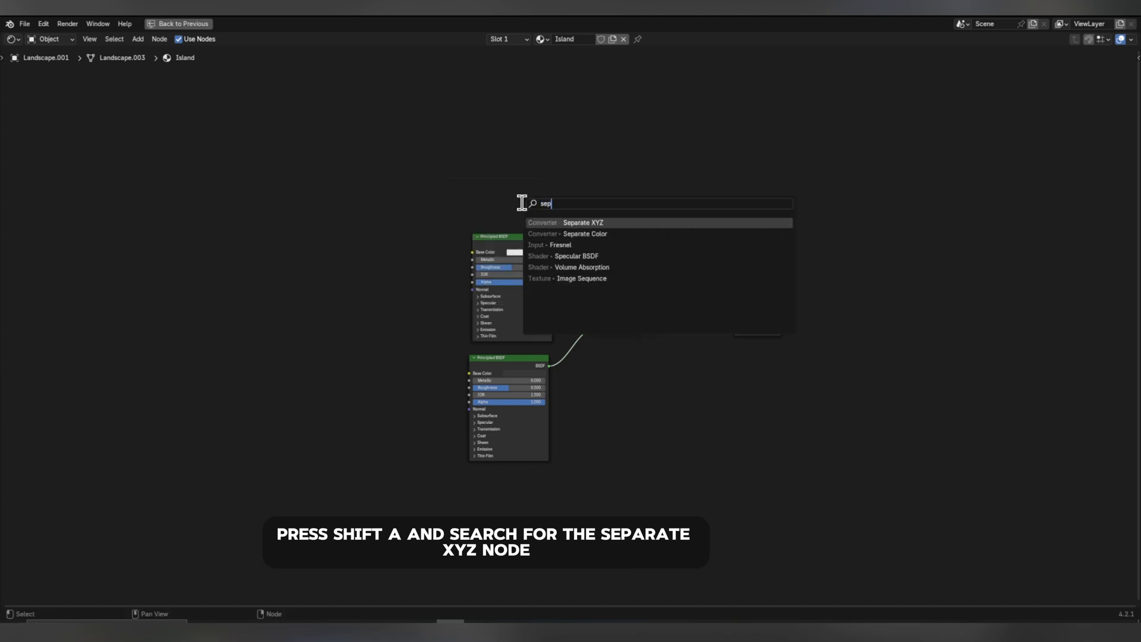
pyautogui.press('Return')
pyautogui.click(465, 155)
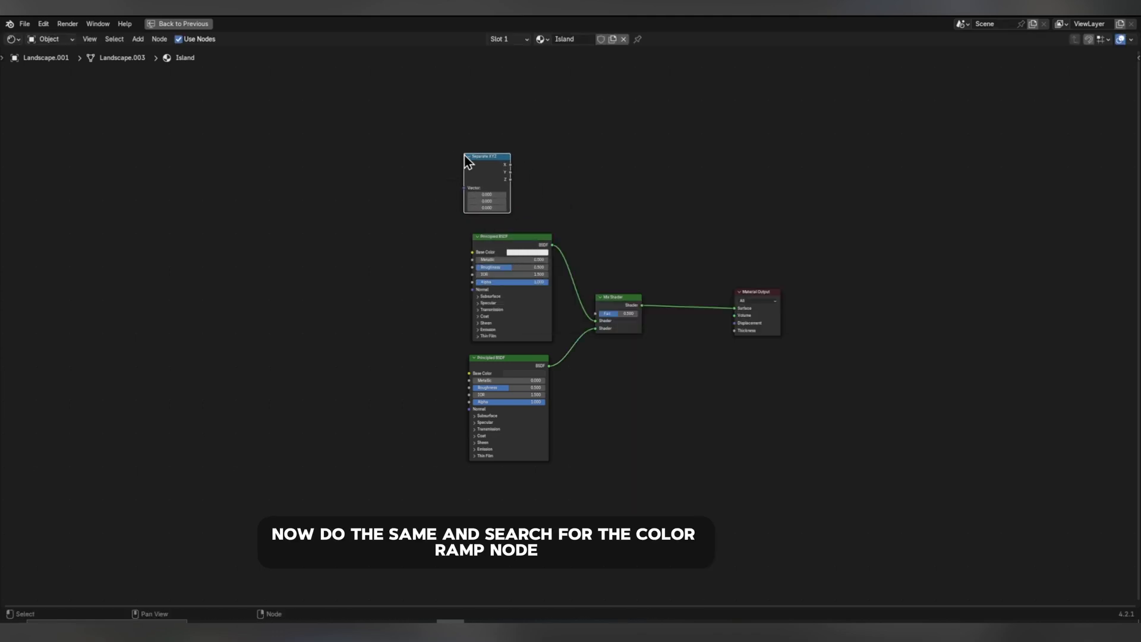
# Add a Color Ramp beside Separate XYZ, feeding its Fac from the Z output and linking its Color to the Mix Shader's Fac.
pyautogui.hotkey('shift', 'a')
pyautogui.click(540, 155)
pyautogui.write('c')
pyautogui.click(588, 172)
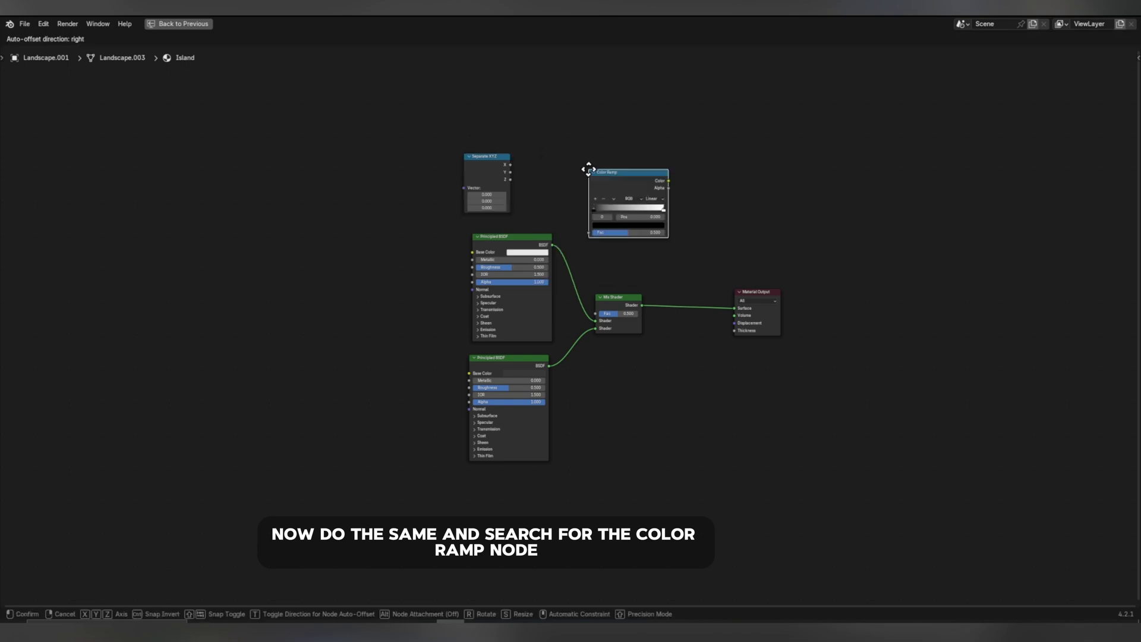
pyautogui.click(530, 150)
pyautogui.moveTo(512, 180); pyautogui.dragTo(530, 212)
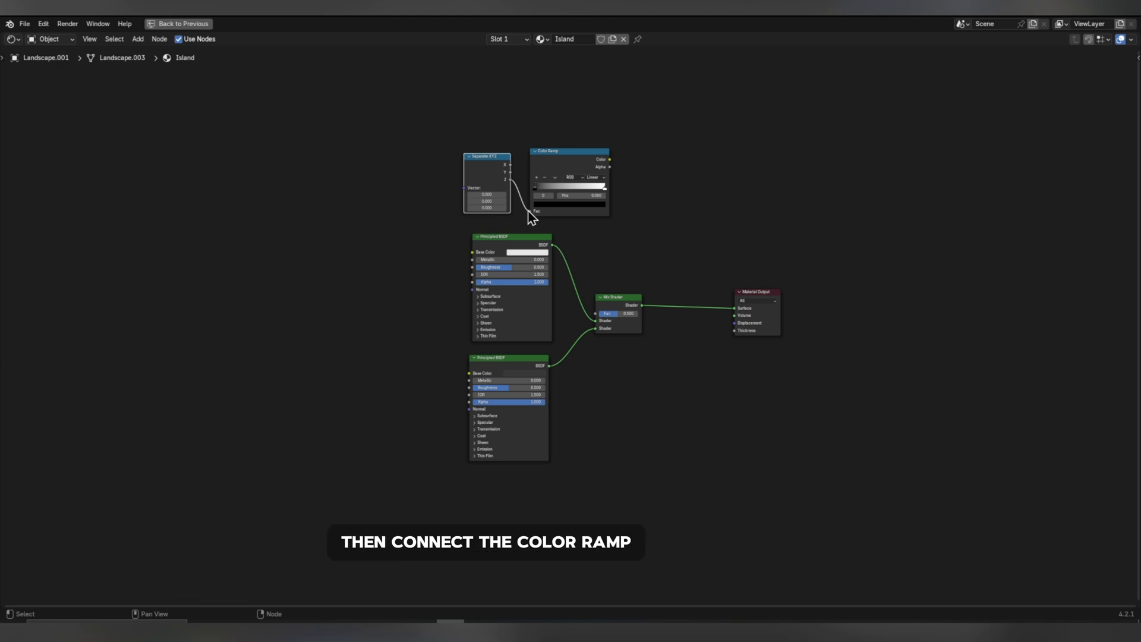
pyautogui.moveTo(609, 159); pyautogui.dragTo(596, 313)
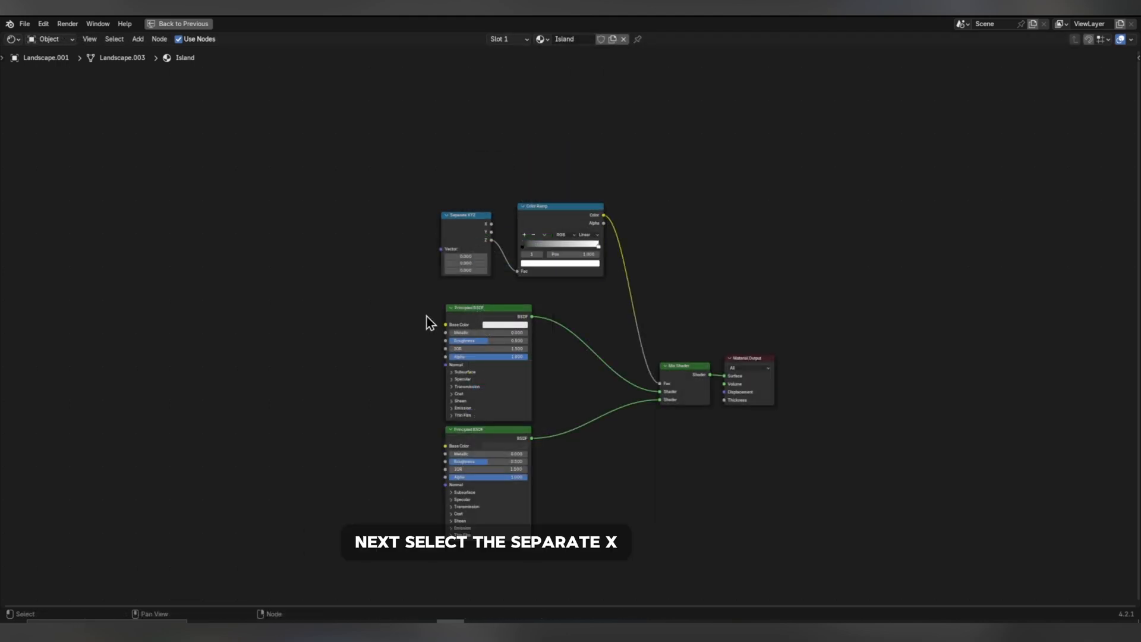
# Generate the texture setup nodes for Separate XYZ and delete the Image Texture, keeping Texture Coordinate and Mapping.
pyautogui.click(465, 224)
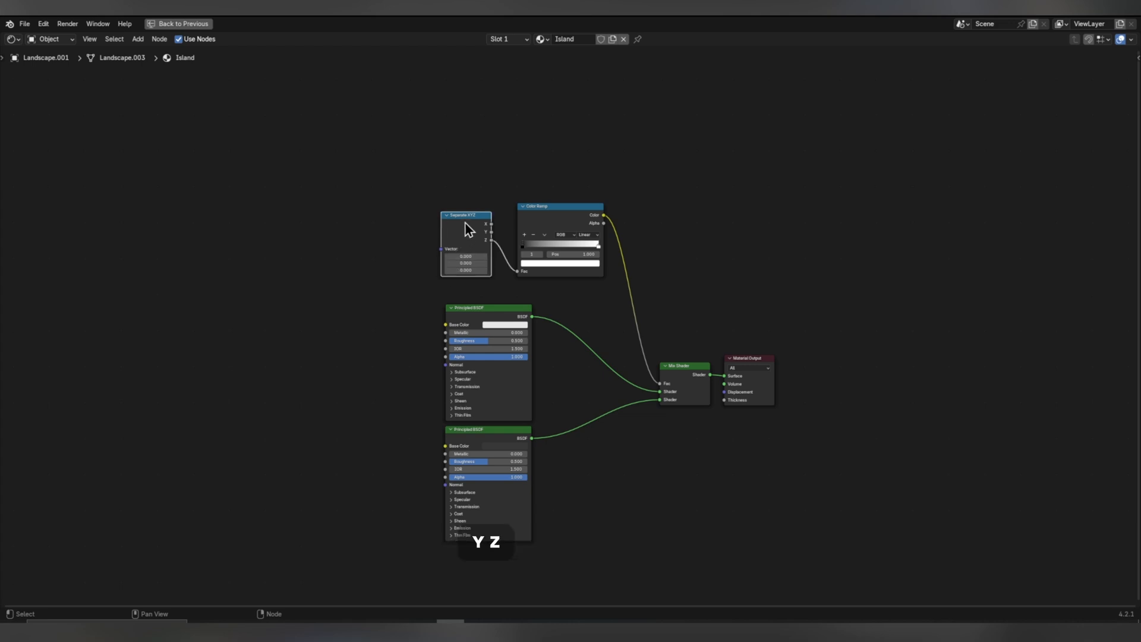
pyautogui.hotkey('ctrl', 't')
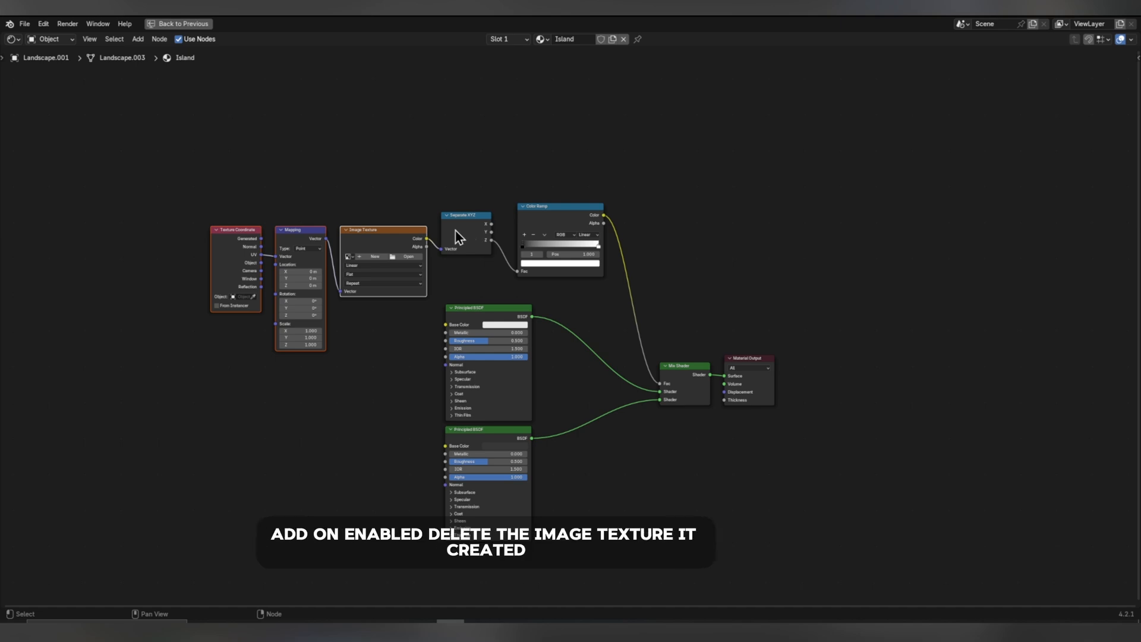
pyautogui.click(386, 237)
pyautogui.press('Delete')
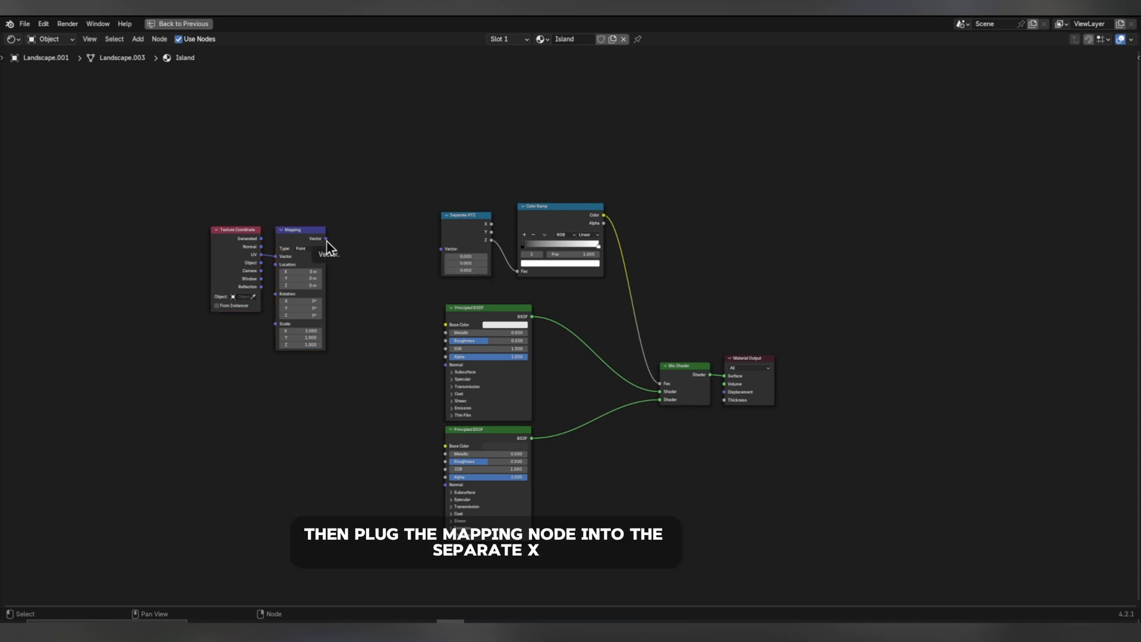
# Link Mapping to Separate XYZ, feed Mapping from the Object coordinates instead of UV, and restore the split layout with the viewport.
pyautogui.moveTo(327, 241); pyautogui.dragTo(434, 252)
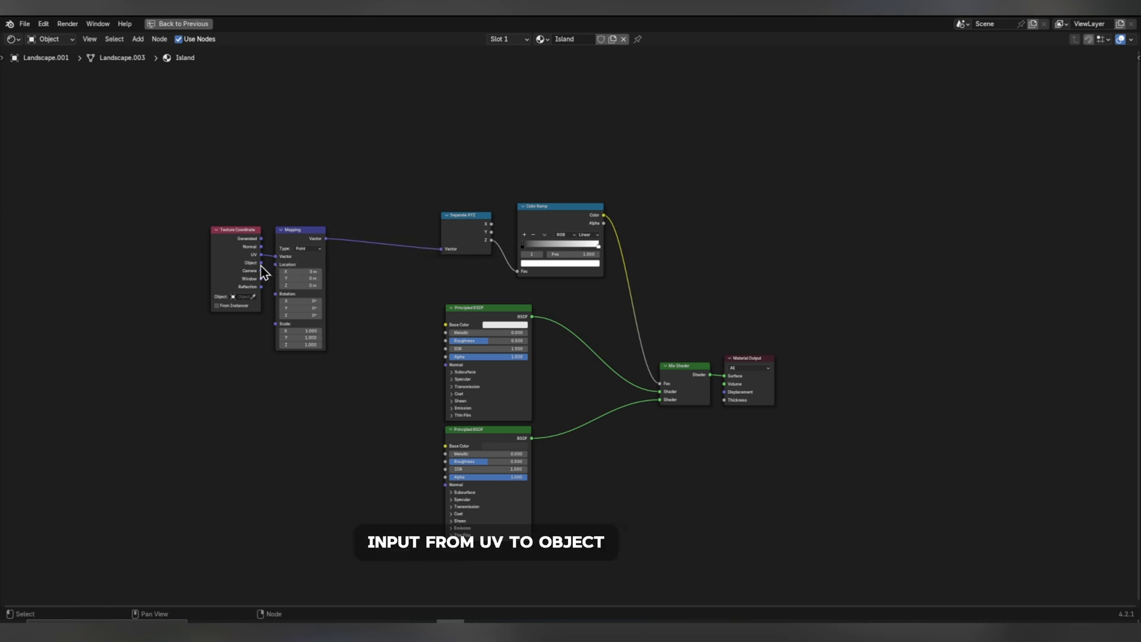
pyautogui.moveTo(261, 262); pyautogui.dragTo(276, 256)
pyautogui.click(444, 275)
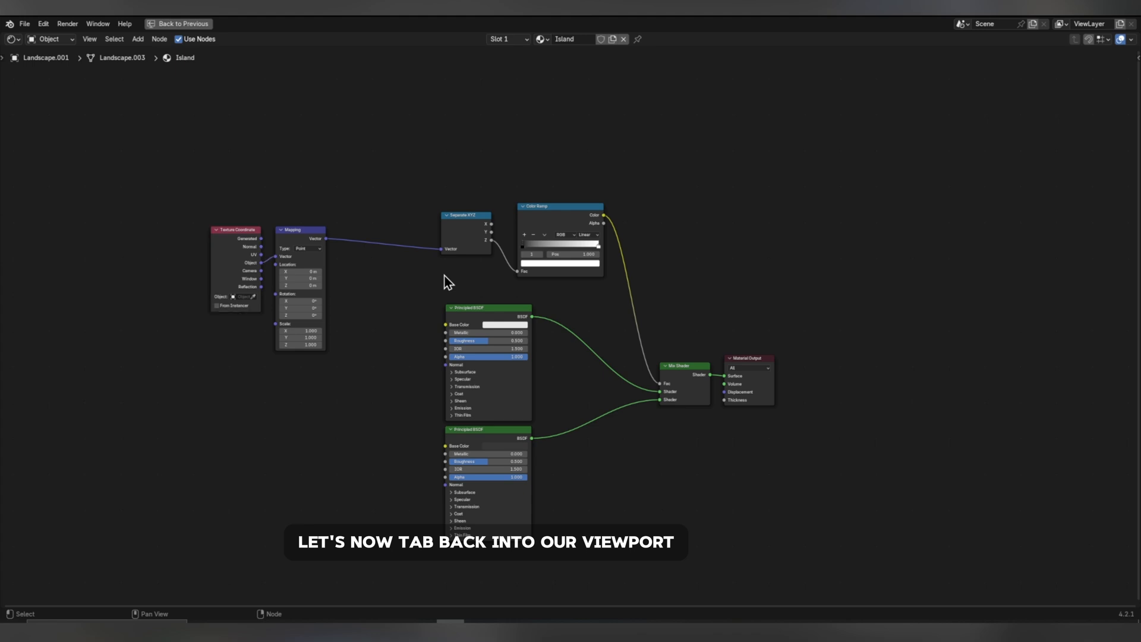
pyautogui.press('ctrl')
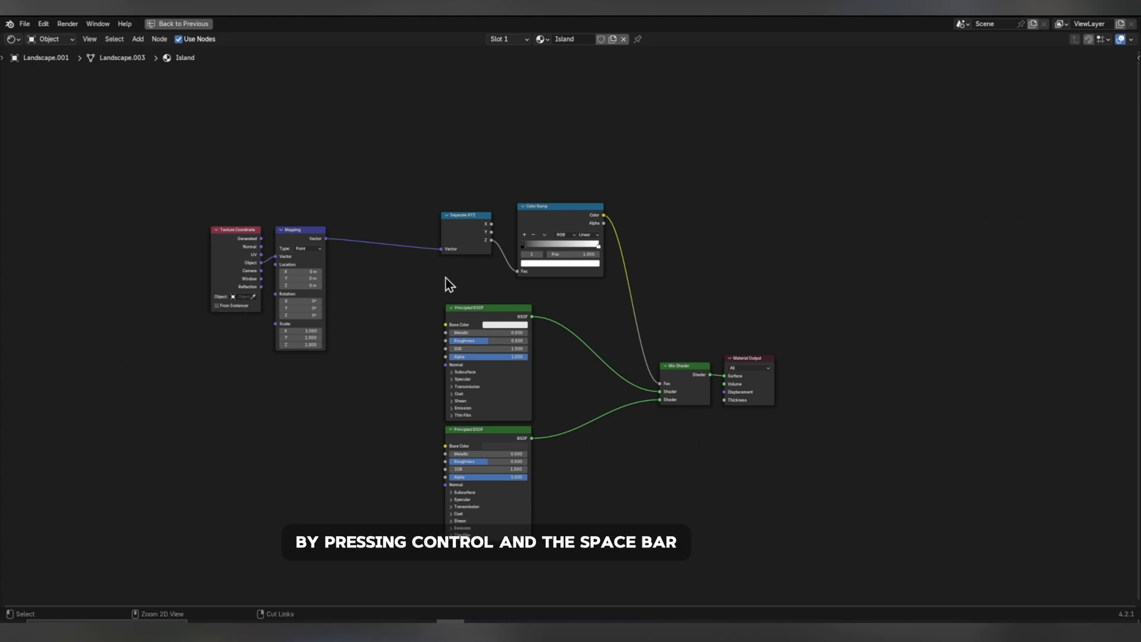
pyautogui.hotkey('ctrl', 'space')
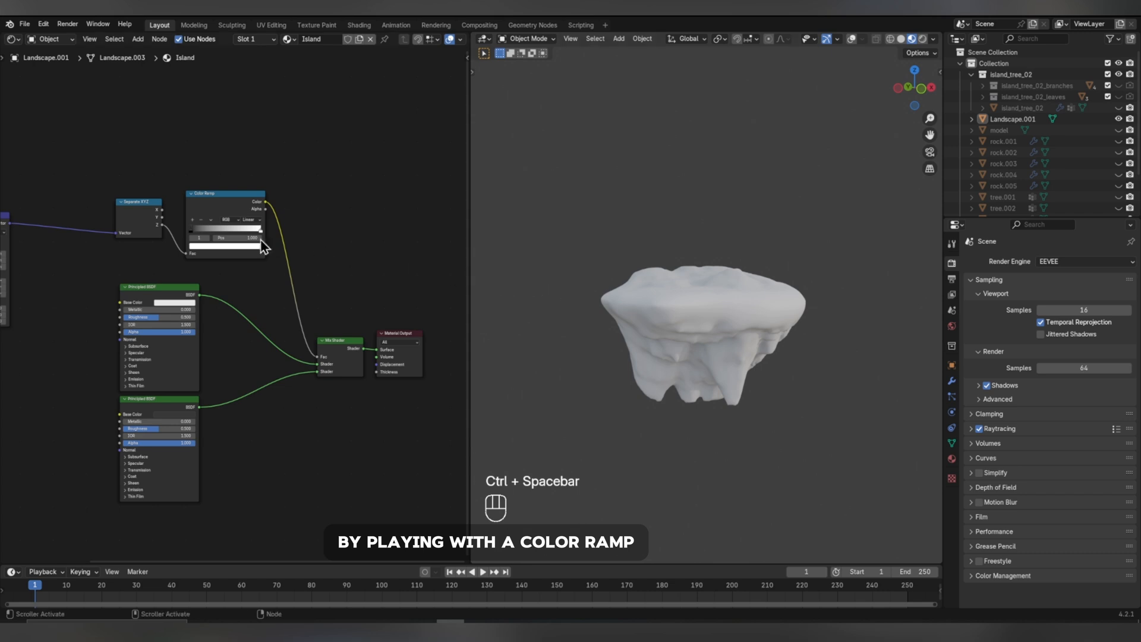
# Try moving the Color Ramp's white stop close to the black stop to separate the two shaders on the island.
pyautogui.moveTo(262, 239); pyautogui.dragTo(199, 231)
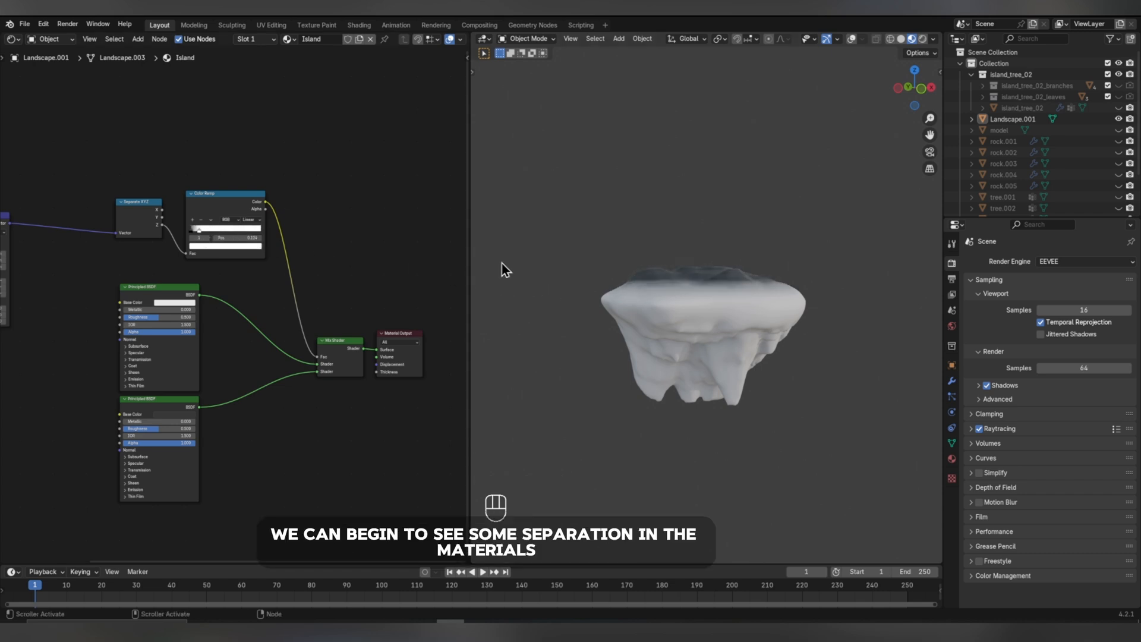
pyautogui.moveTo(683, 297); pyautogui.dragTo(684, 333, button='middle')
pyautogui.moveTo(201, 231); pyautogui.dragTo(208, 230)
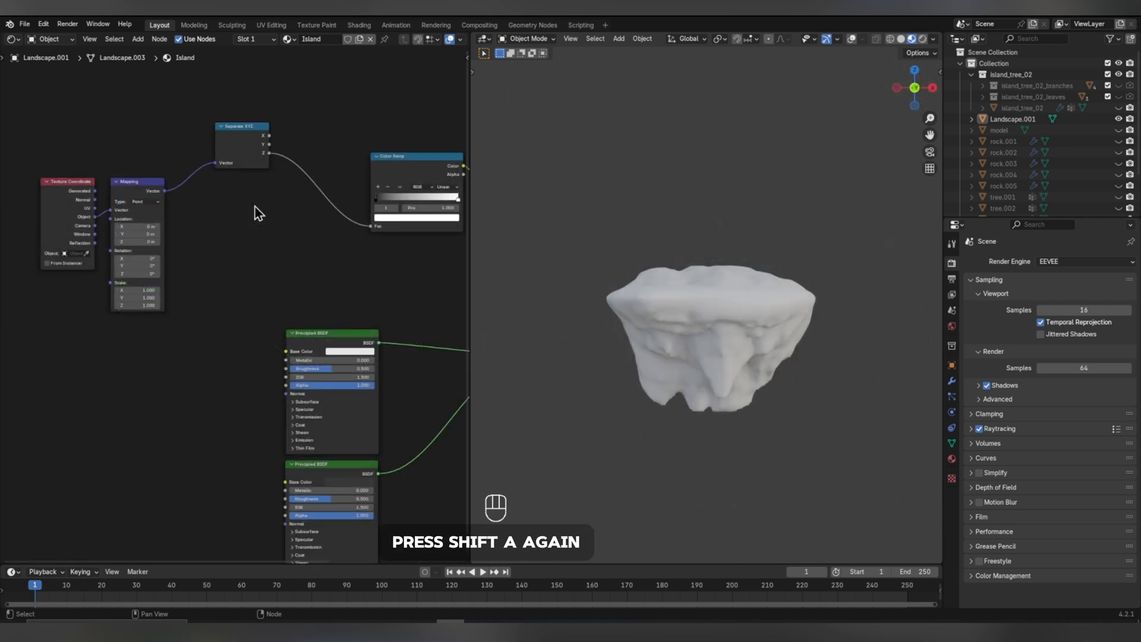
# Add a Noise Texture node below Separate XYZ and feed its Vector from the Texture Coordinate's Object output.
pyautogui.hotkey('shift', 'a')
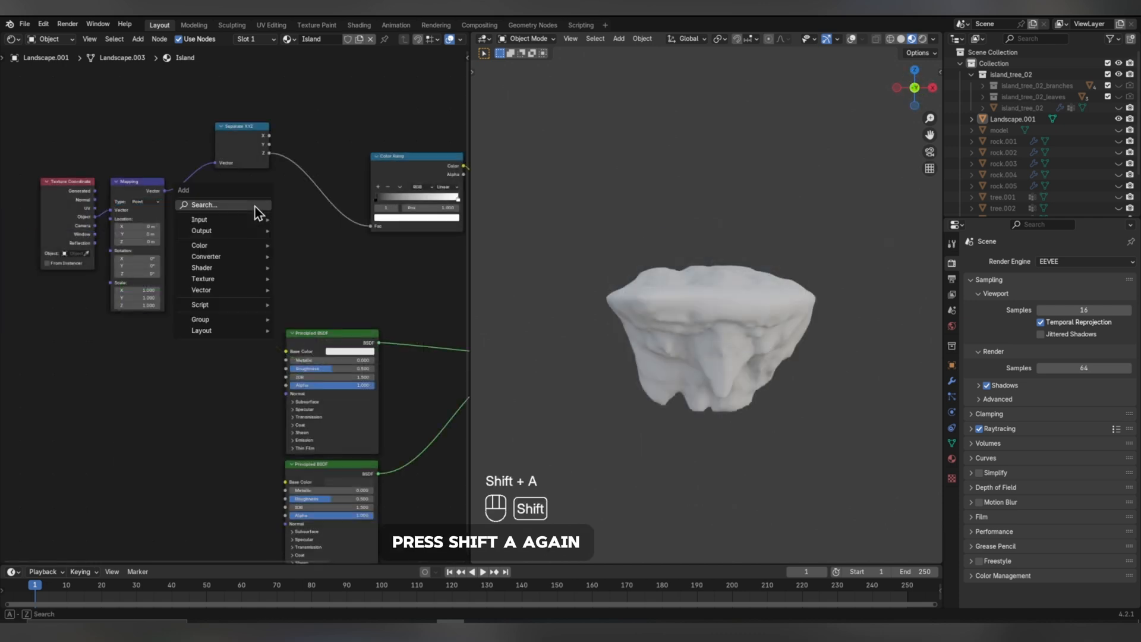
pyautogui.click(255, 205)
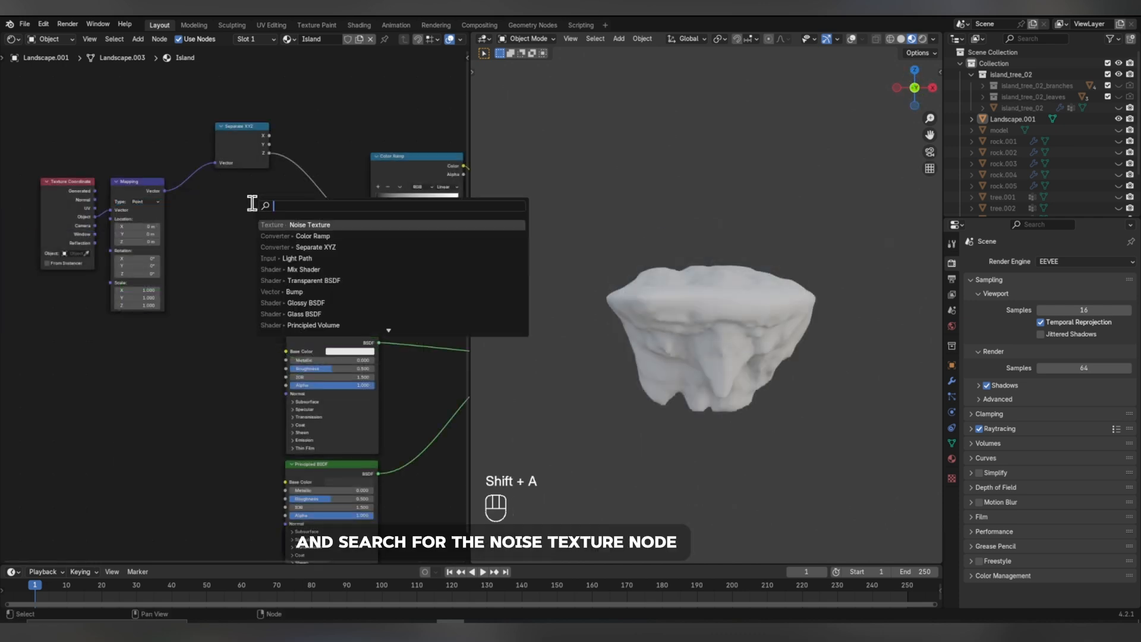
pyautogui.write('noise')
pyautogui.press('Return')
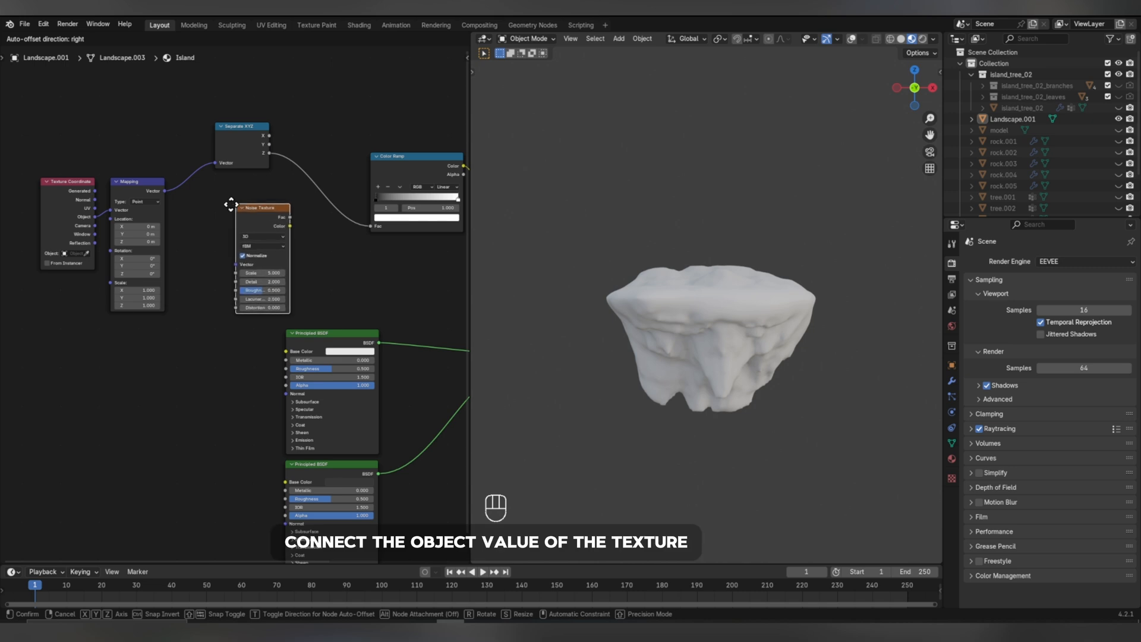
pyautogui.click(211, 209)
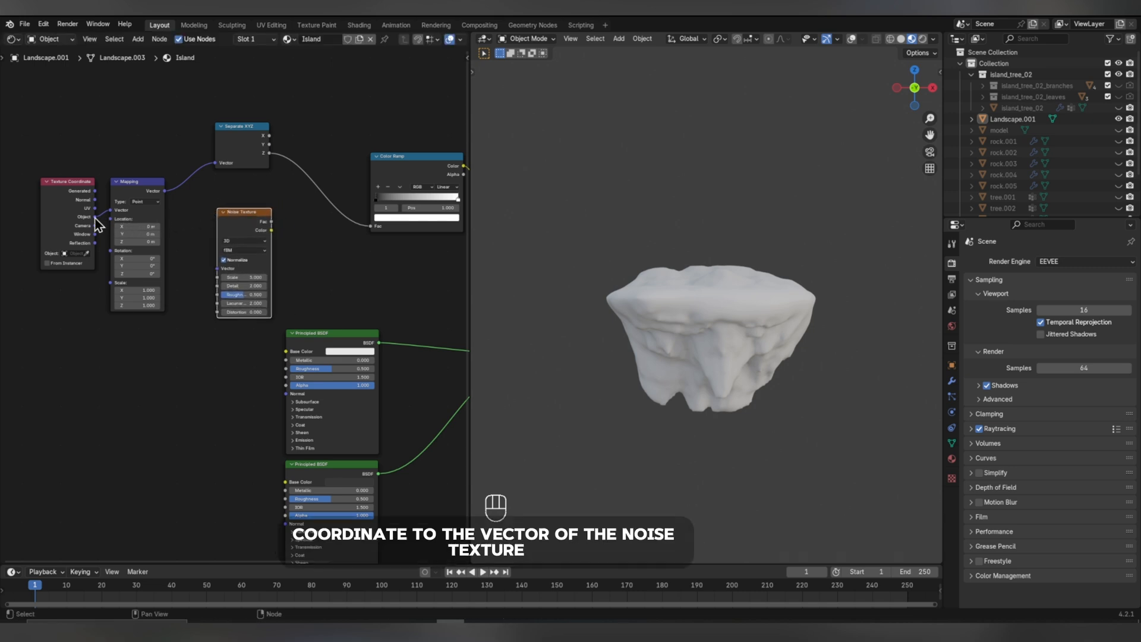
pyautogui.moveTo(95, 218); pyautogui.dragTo(218, 268)
# Join the Noise Texture and Separate XYZ nodes with a Mix color node, then space the nodes apart and expand the Mix node.
pyautogui.click(237, 217)
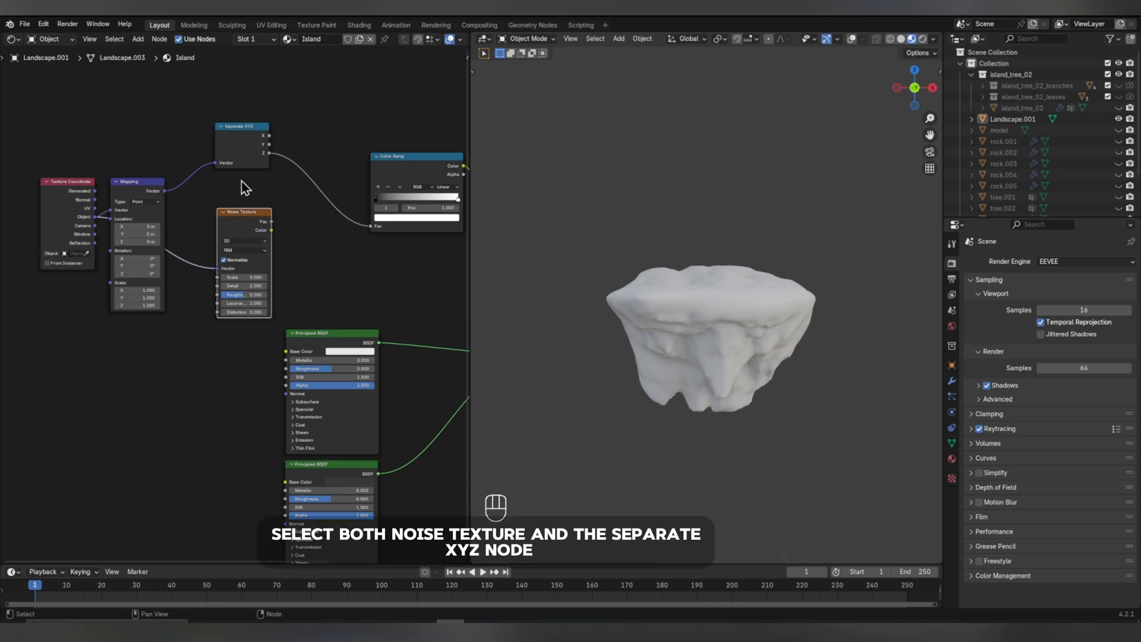
pyautogui.keyDown('shift'); pyautogui.click(239, 136); pyautogui.keyUp('shift')
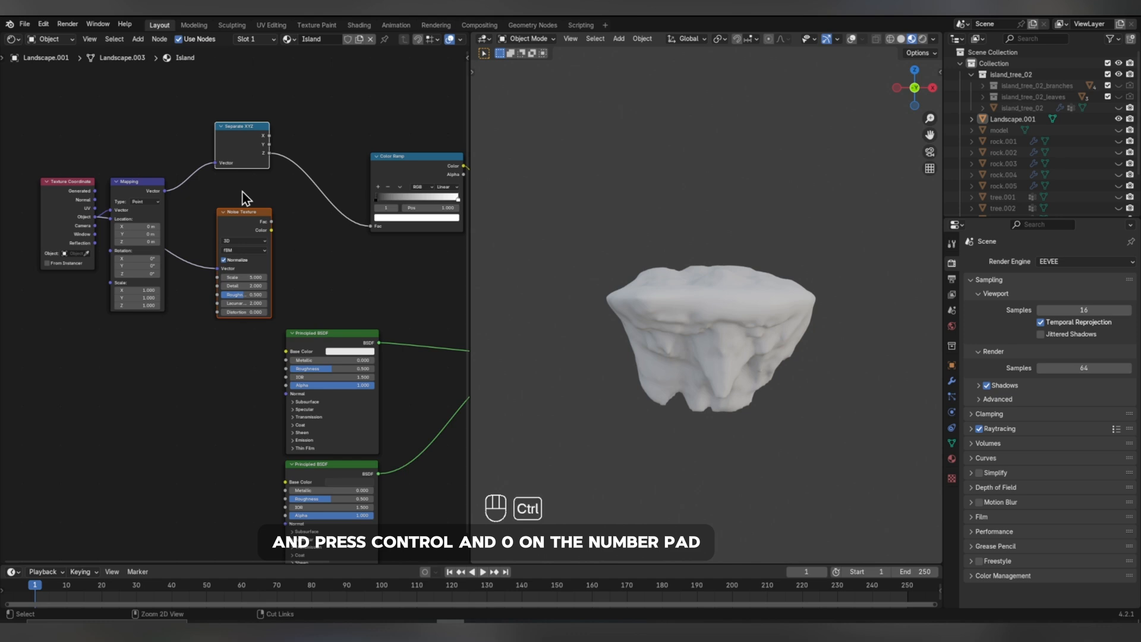
pyautogui.press('ctrl+KP_0')
pyautogui.press('g')
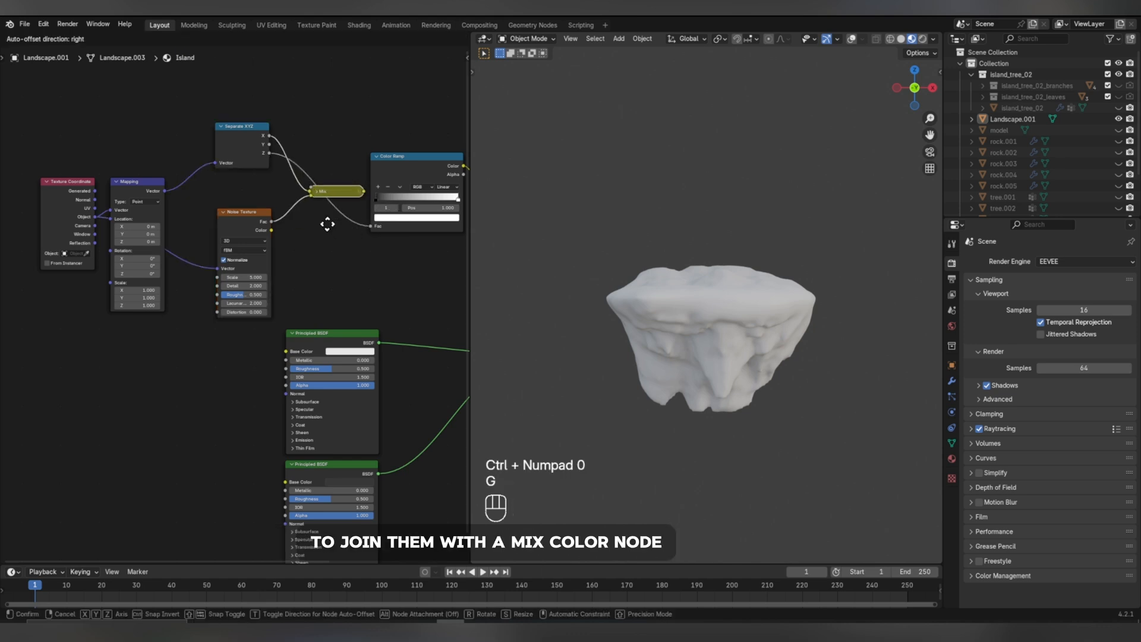
pyautogui.click(313, 261)
pyautogui.click(243, 223)
pyautogui.press('g')
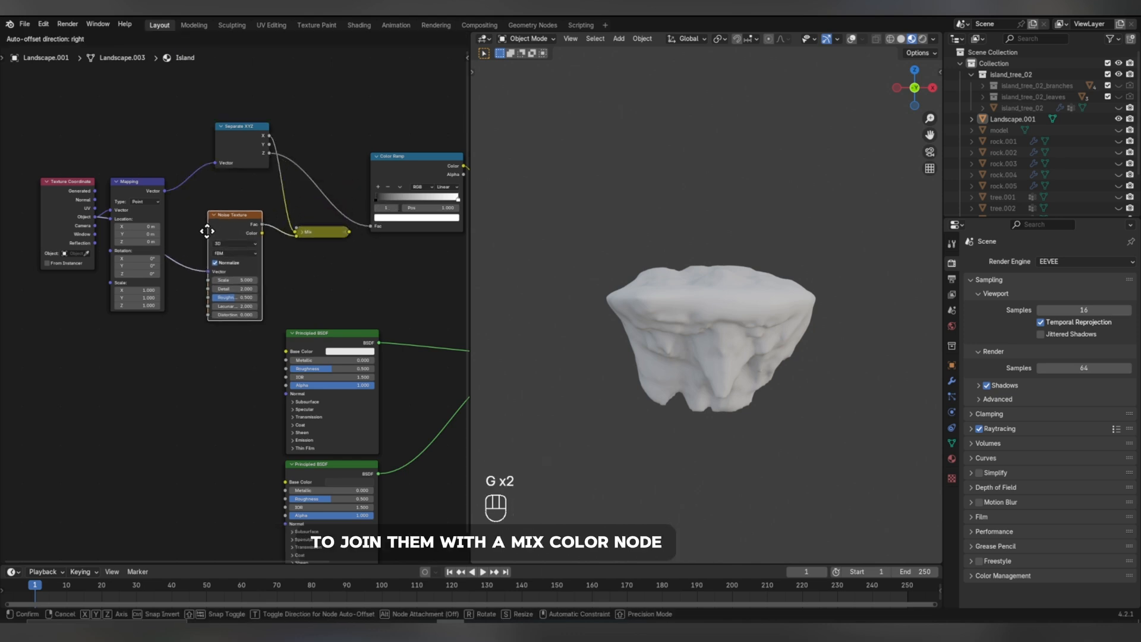
pyautogui.click(220, 228)
pyautogui.click(302, 232)
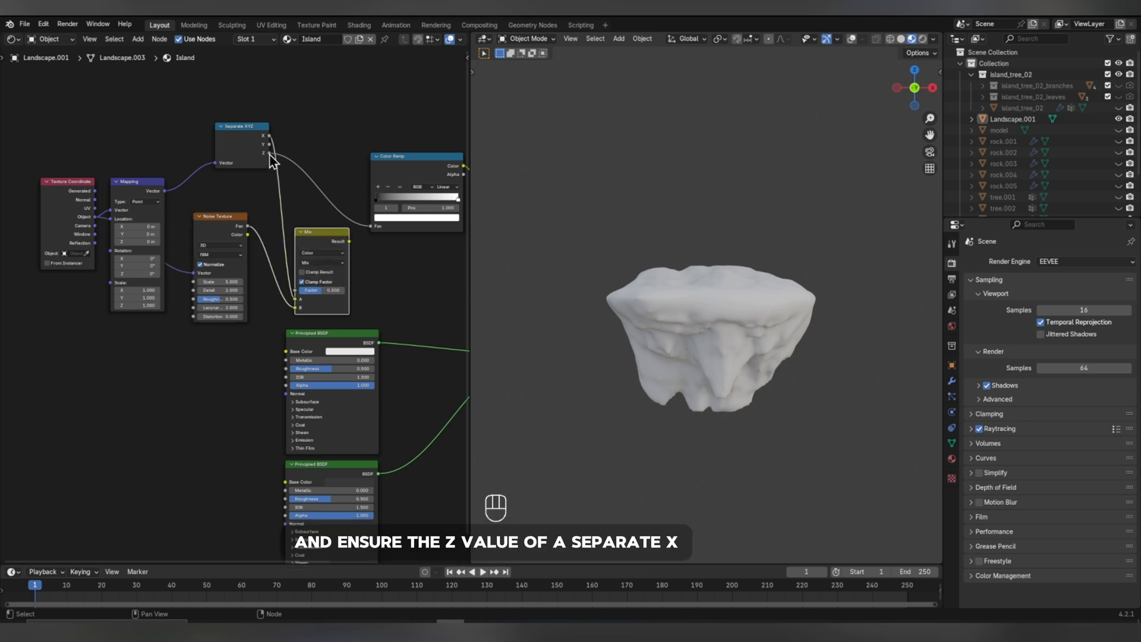
# Feed the Mix node from Separate XYZ's Z output instead of X and move the Color Ramp further away.
pyautogui.moveTo(270, 154); pyautogui.dragTo(297, 308)
pyautogui.moveTo(382, 297); pyautogui.dragTo(293, 296, button='middle')
pyautogui.moveTo(323, 169); pyautogui.dragTo(379, 189)
# Set the Mix node's blending mode to Lighten and connect its Result to the Color Ramp's Fac.
pyautogui.click(252, 271)
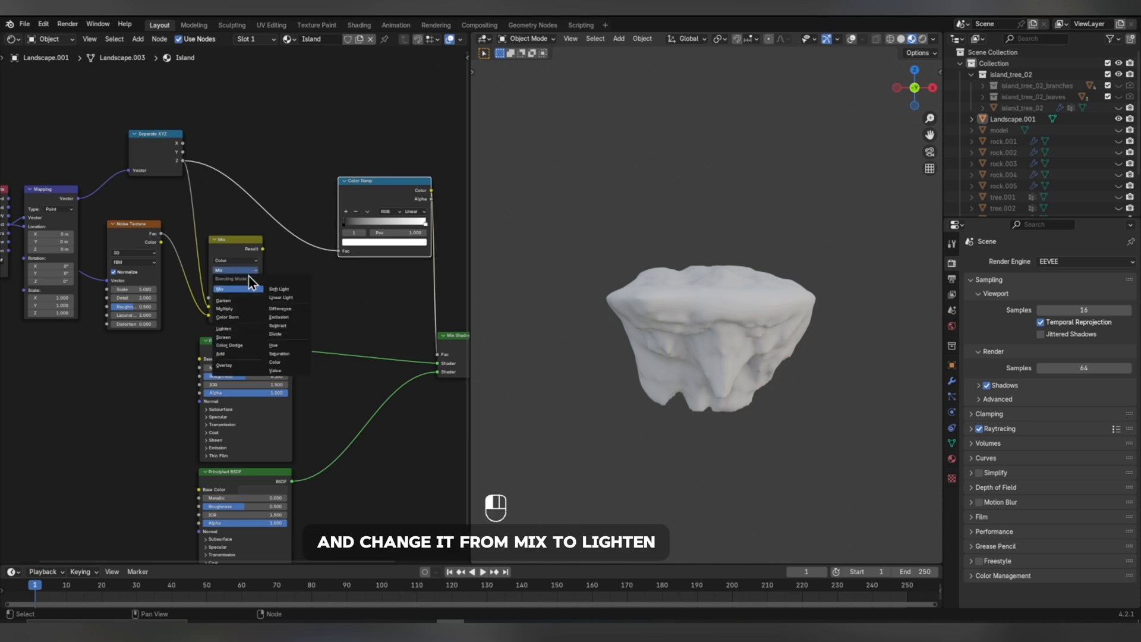
pyautogui.click(235, 328)
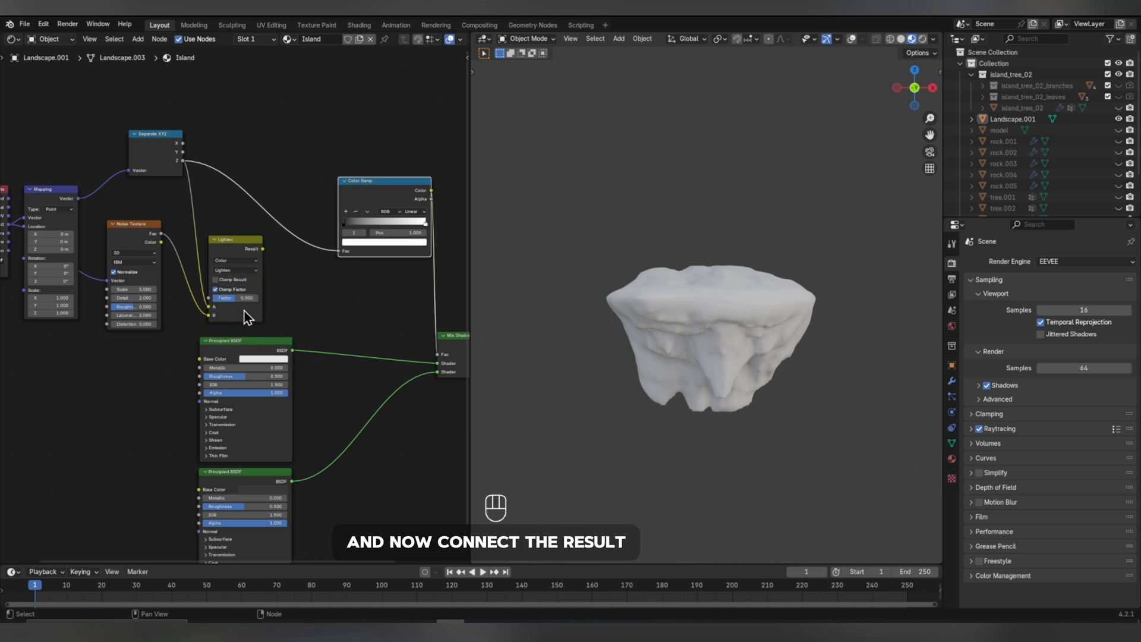
pyautogui.moveTo(262, 249); pyautogui.dragTo(338, 251)
pyautogui.moveTo(345, 321); pyautogui.dragTo(282, 319, button='middle')
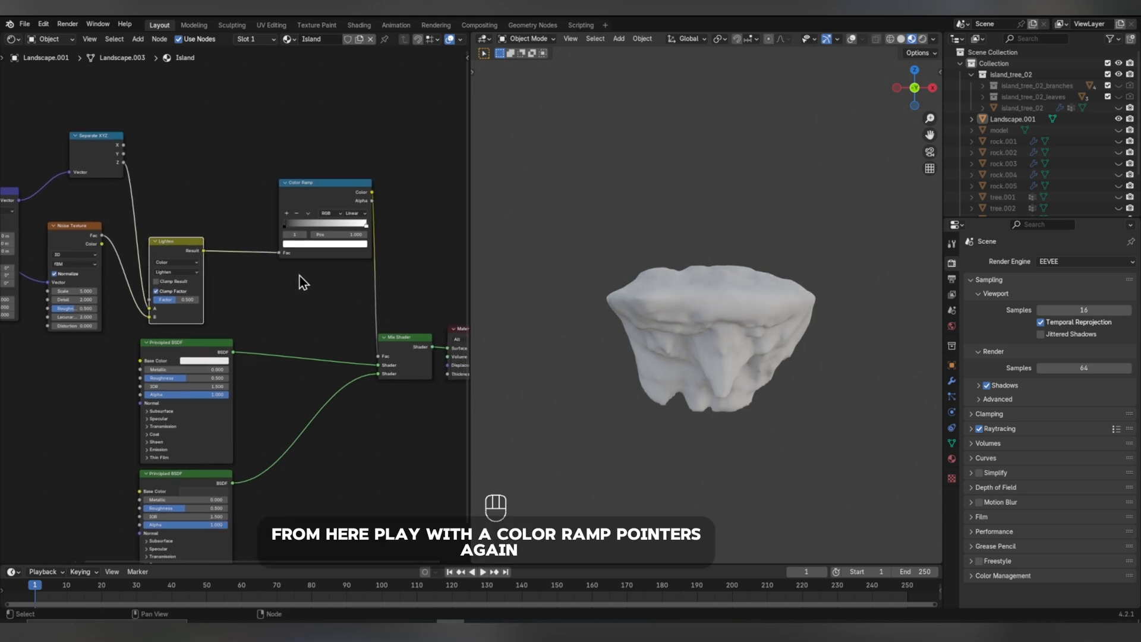
# Adjust the Color Ramp stops, bringing the white stop to about 0.31, and shift the node closer to the Lighten node.
pyautogui.moveTo(287, 227)
pyautogui.mouseDown()
pyautogui.moveTo(321, 228)
pyautogui.moveTo(266, 232)
pyautogui.moveTo(315, 225)
pyautogui.moveTo(288, 227)
pyautogui.mouseUp()
pyautogui.click(304, 229)
pyautogui.moveTo(680, 297)
pyautogui.mouseDown(button='middle')
pyautogui.moveTo(708, 301)
pyautogui.moveTo(736, 326)
pyautogui.moveTo(768, 323)
pyautogui.moveTo(763, 312)
pyautogui.mouseUp(button='middle')
pyautogui.moveTo(307, 227)
pyautogui.mouseDown()
pyautogui.moveTo(293, 227)
pyautogui.moveTo(341, 223)
pyautogui.moveTo(265, 235)
pyautogui.mouseUp()
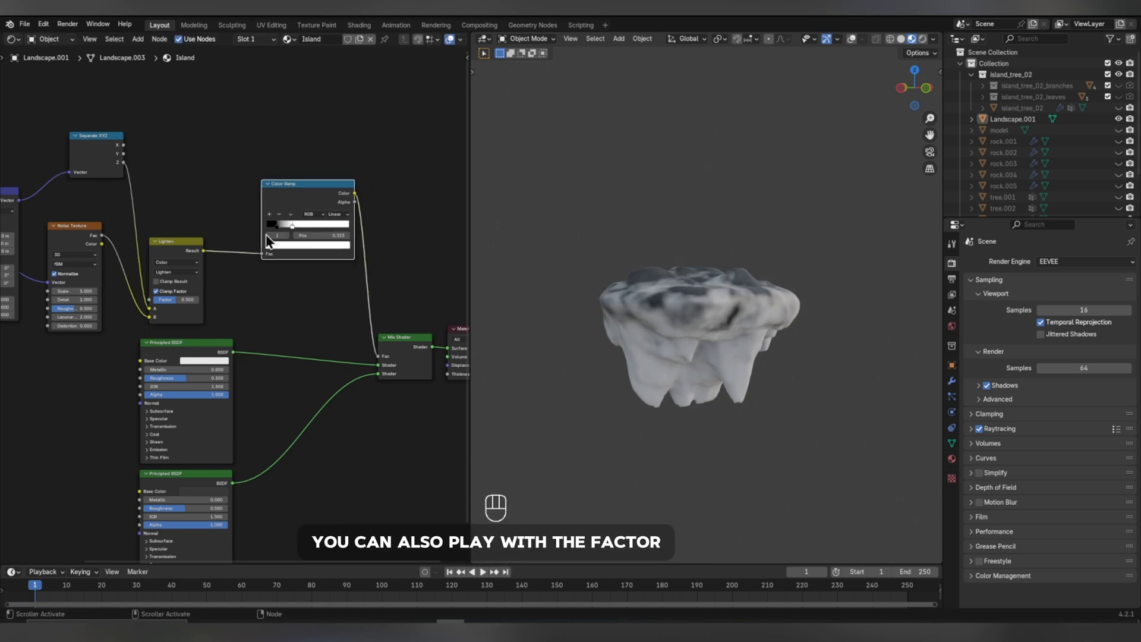
# Set the Lighten node's Factor to about 0.44 and save the file.
pyautogui.moveTo(194, 298); pyautogui.dragTo(200, 297)
pyautogui.hotkey('ctrl', 's')
pyautogui.moveTo(603, 295); pyautogui.dragTo(598, 277, button='middle')
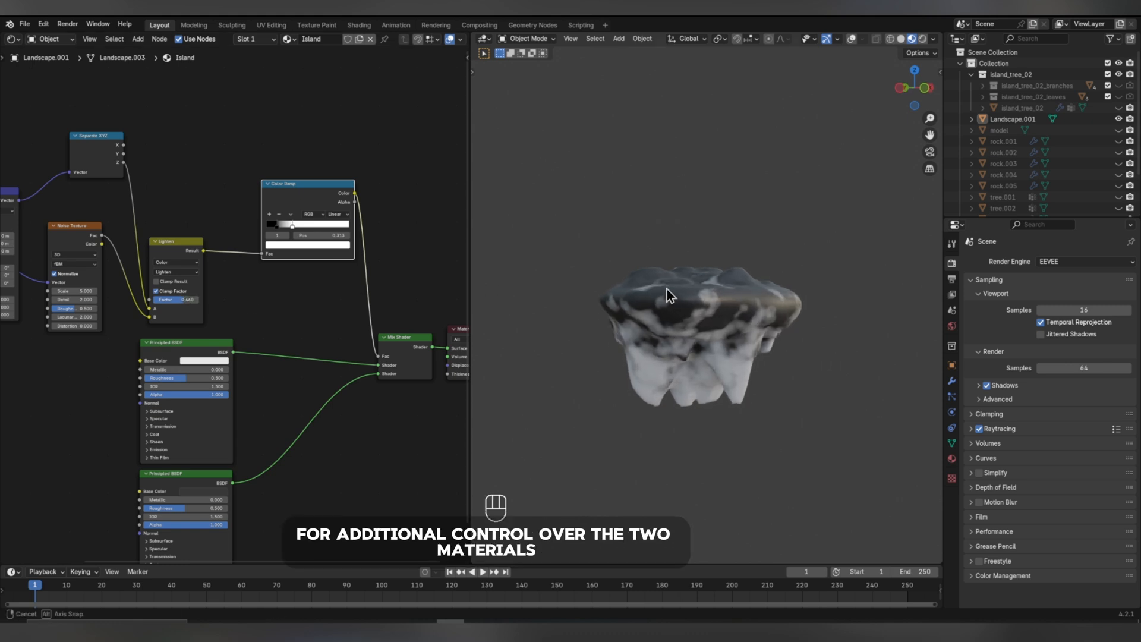
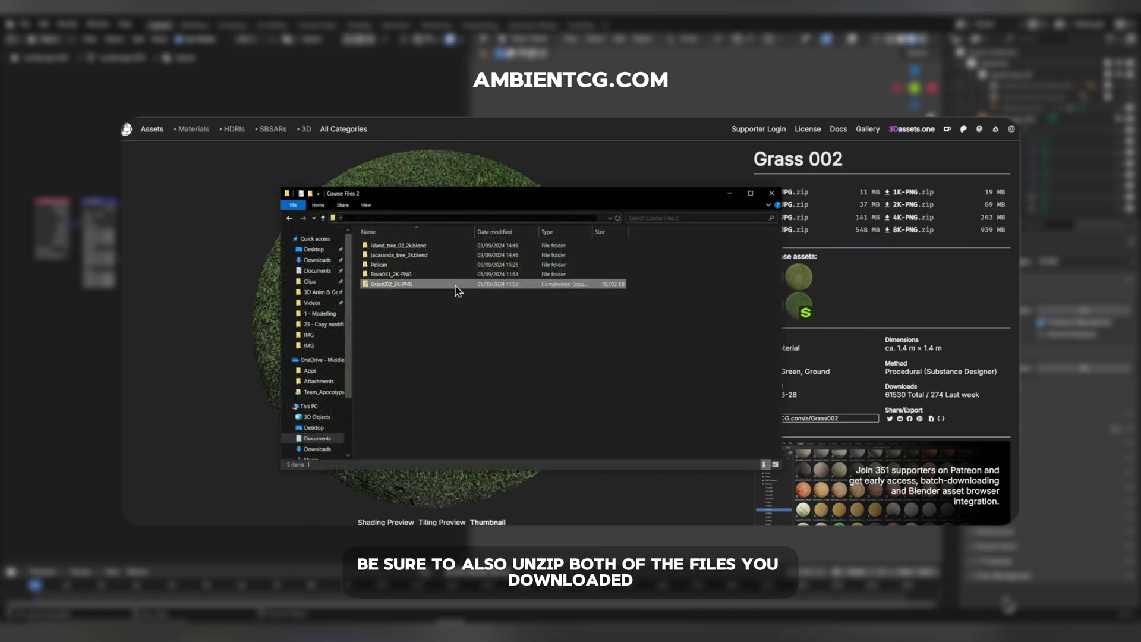
# In File Explorer, extract the Grass002_2K-PNG archive in the Course Files 2 folder.
pyautogui.rightClick(456, 286)
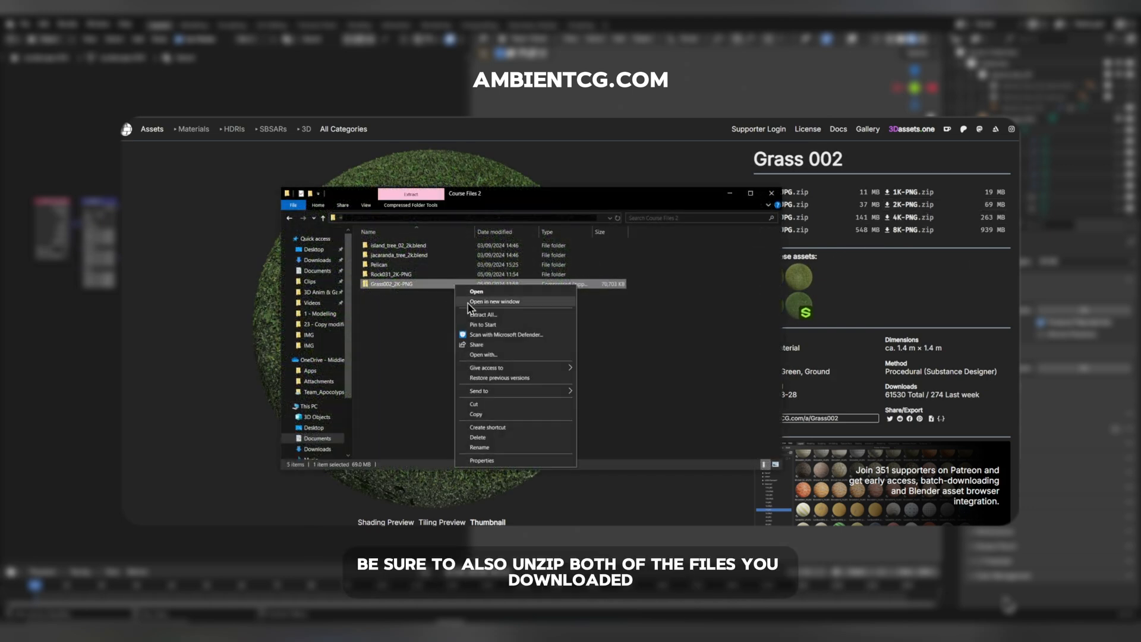
pyautogui.click(475, 304)
pyautogui.click(641, 406)
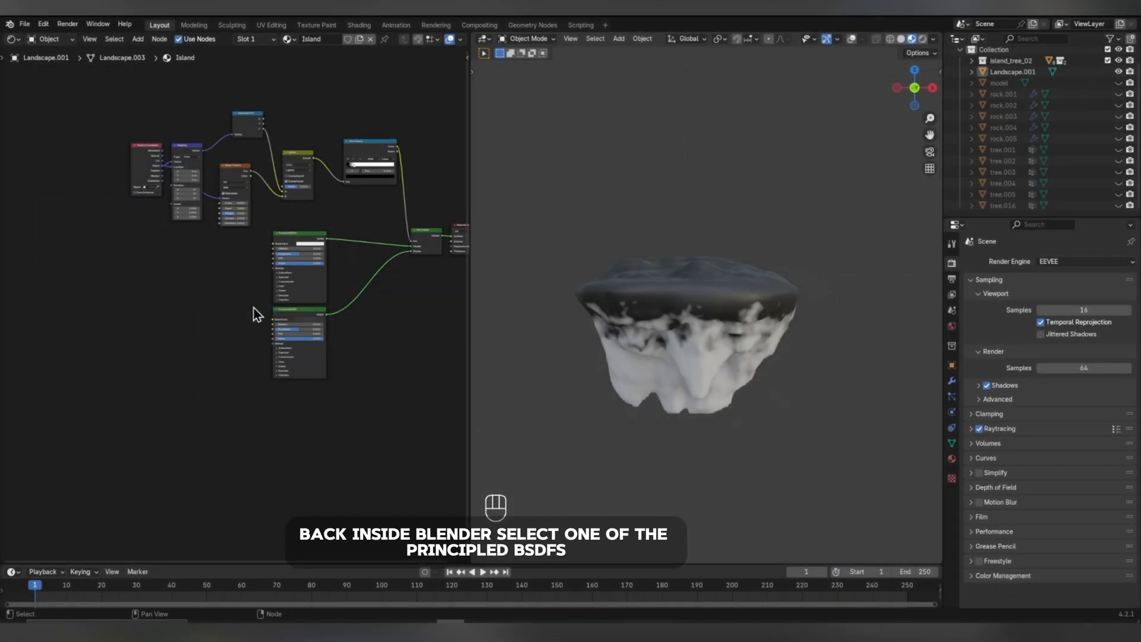
# Load all the Grass004_2K-PNG files into the lower Principled BSDF with Principled Texture Setup.
pyautogui.click(284, 315)
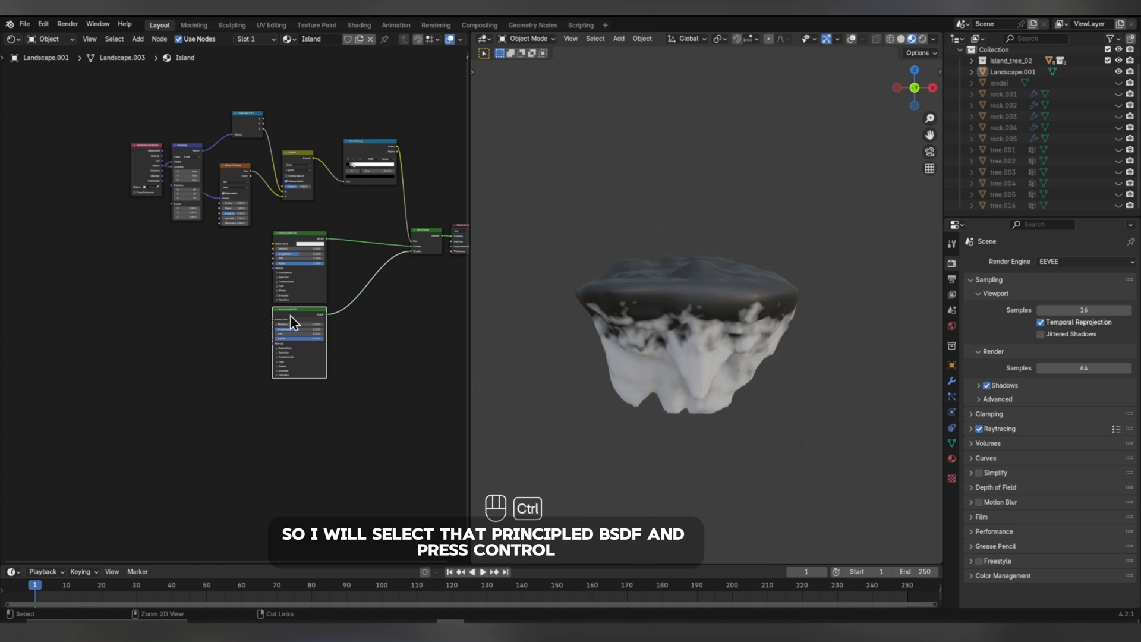
pyautogui.hotkey('ctrl', 'shift', 't')
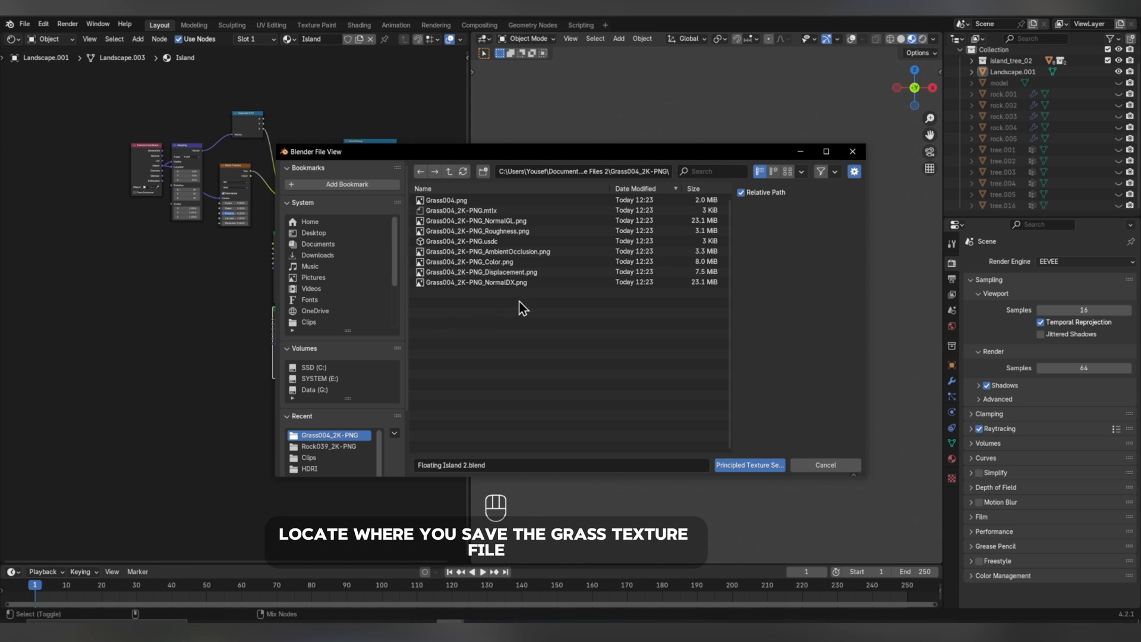
pyautogui.press('a')
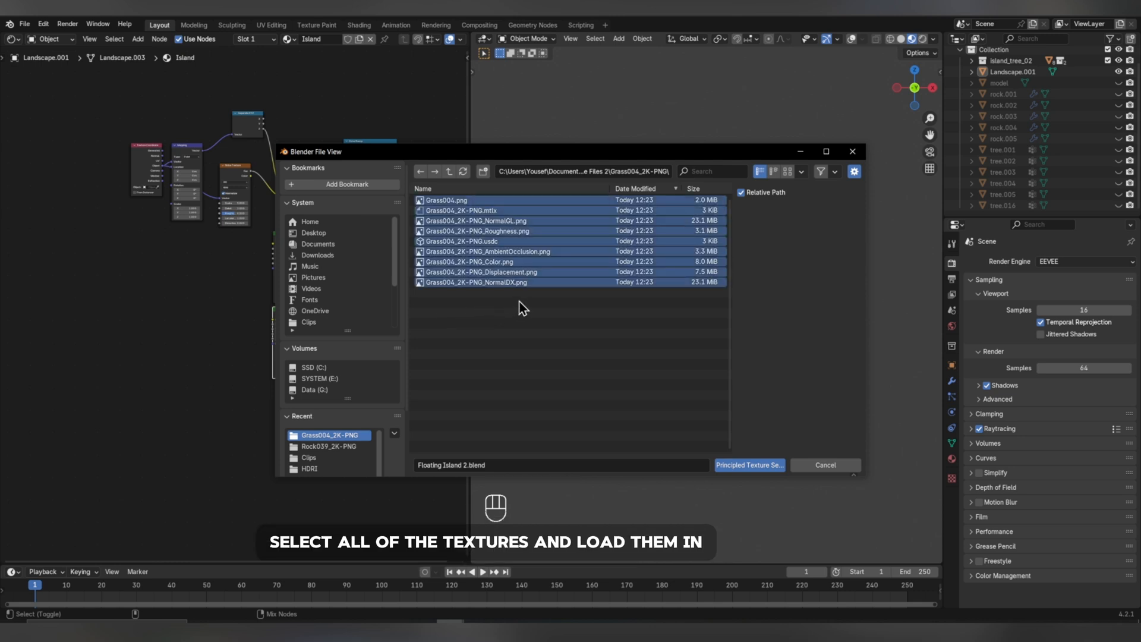
pyautogui.press('Return')
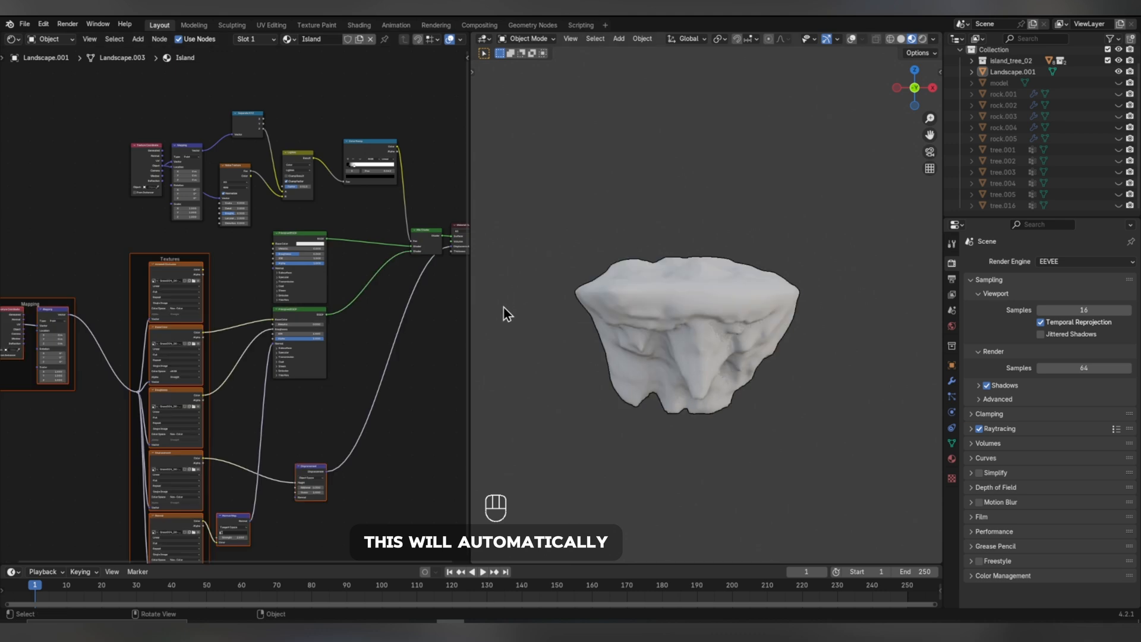
# Move the new grass texture, mapping, normal and displacement nodes down and away from the other nodes.
pyautogui.moveTo(316, 368); pyautogui.dragTo(374, 297, button='middle')
pyautogui.scroll(-2, 365, 308)
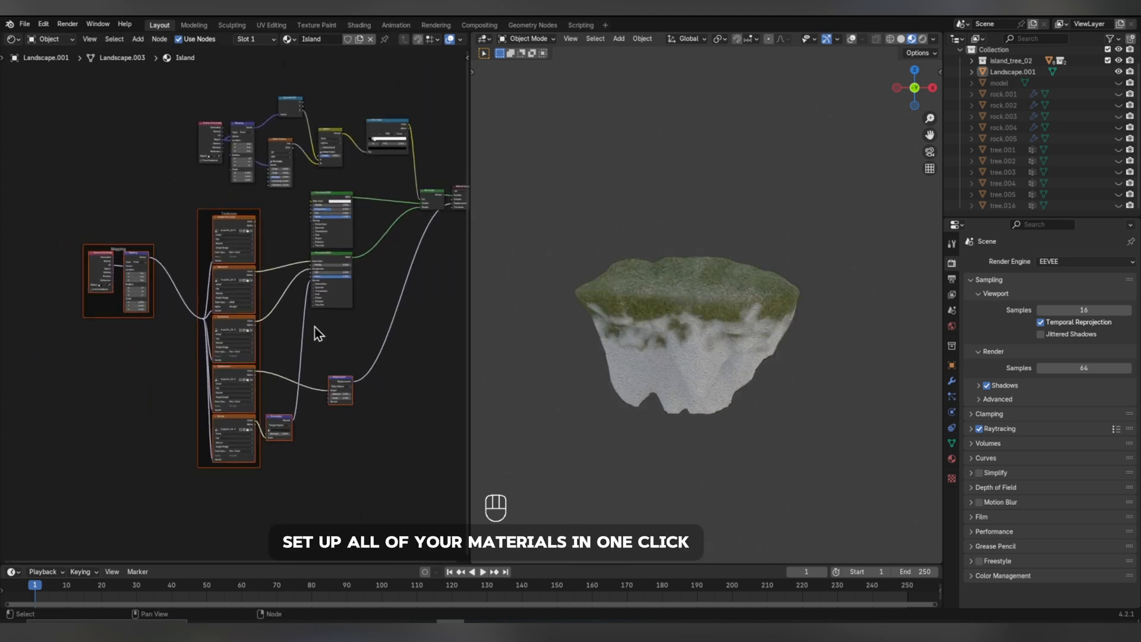
pyautogui.press('g')
pyautogui.click(290, 395)
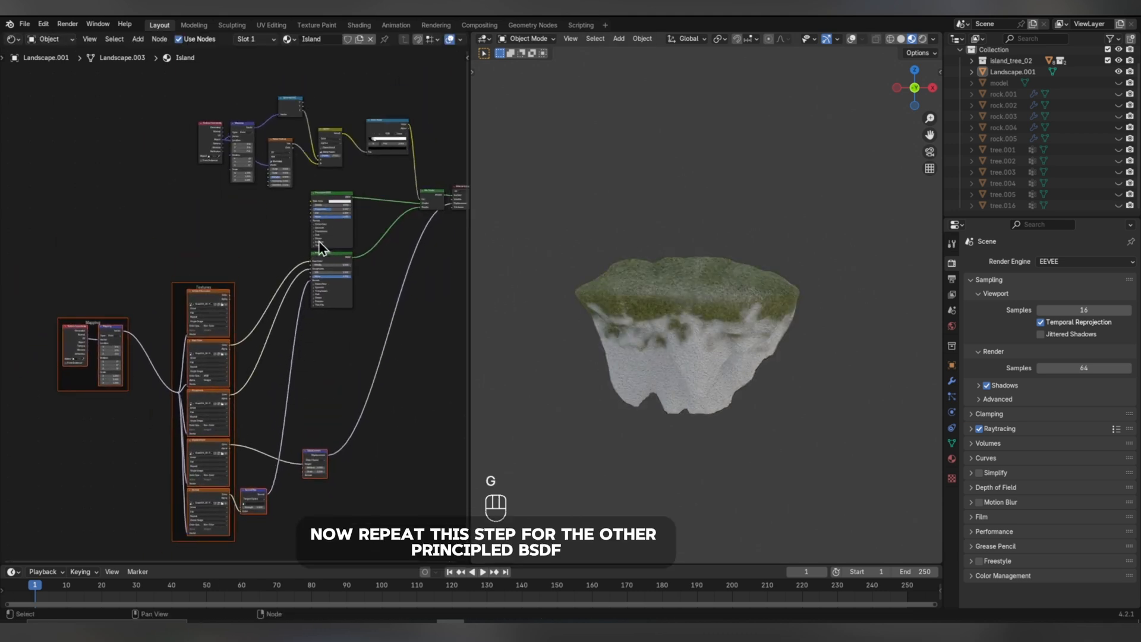
# Load all the Rock039_2K-PNG files into the upper Principled BSDF with Principled Texture Setup.
pyautogui.click(324, 197)
pyautogui.hotkey('ctrl', 'shift', 't')
pyautogui.click(449, 171)
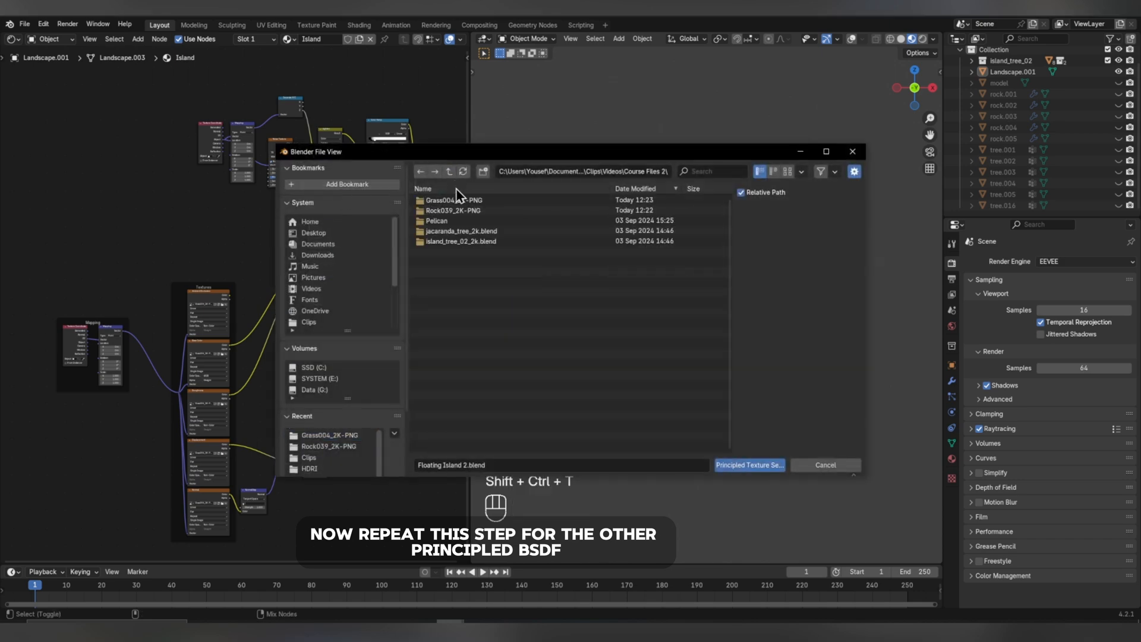
pyautogui.doubleClick(454, 212)
pyautogui.press('a')
pyautogui.click(739, 463)
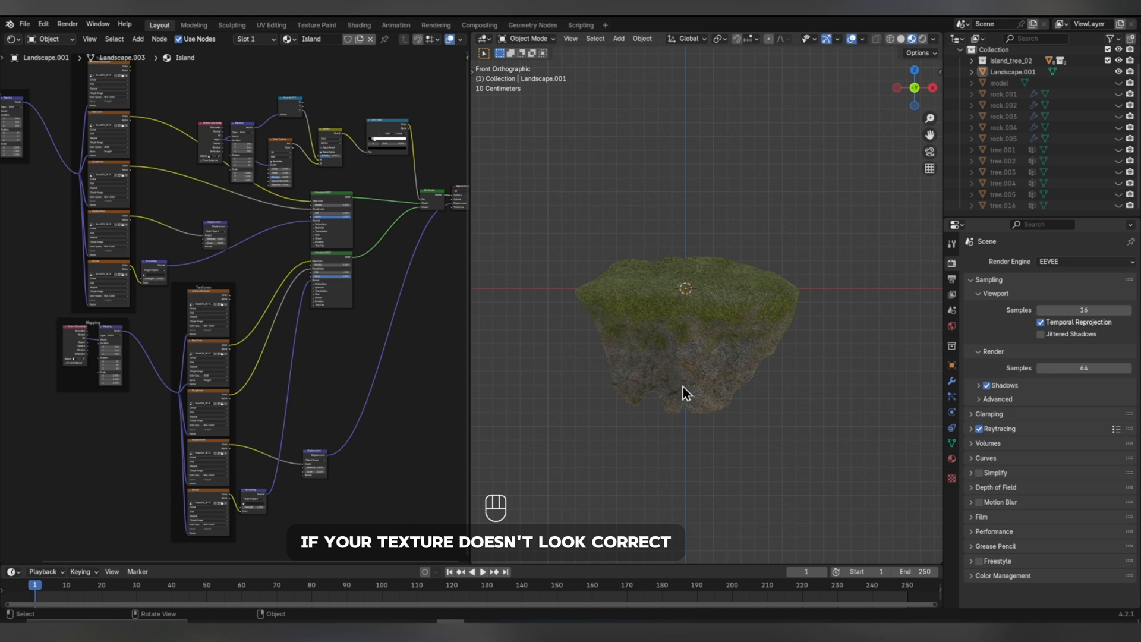
# Unwrap the whole island mesh in Edit Mode with Cube Projection.
pyautogui.click(686, 343)
pyautogui.press('Tab')
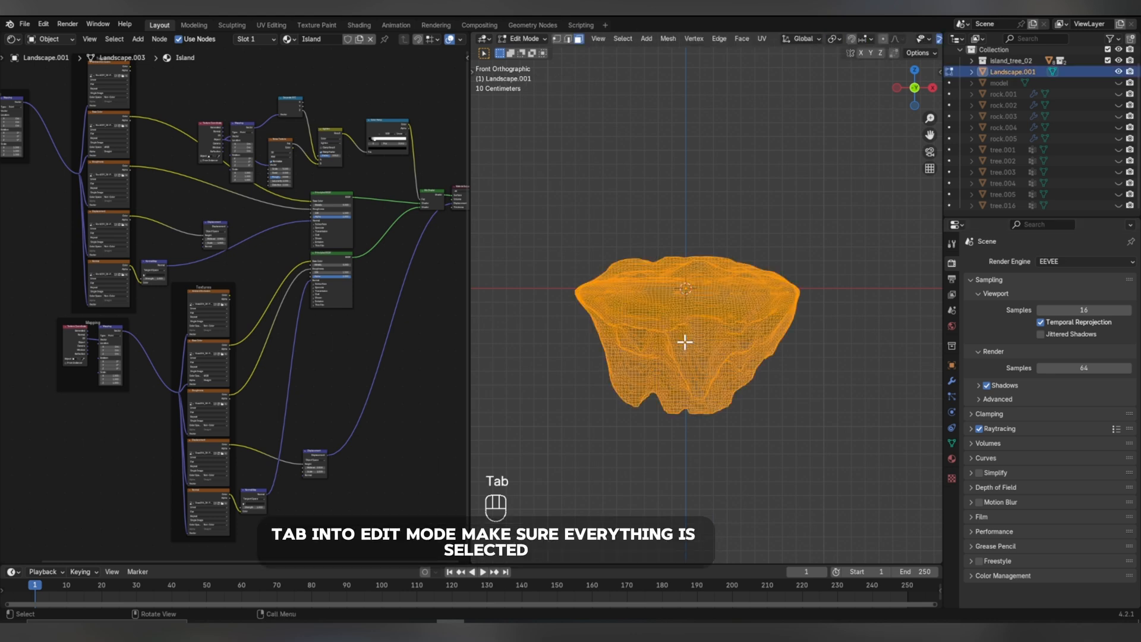
pyautogui.press('u')
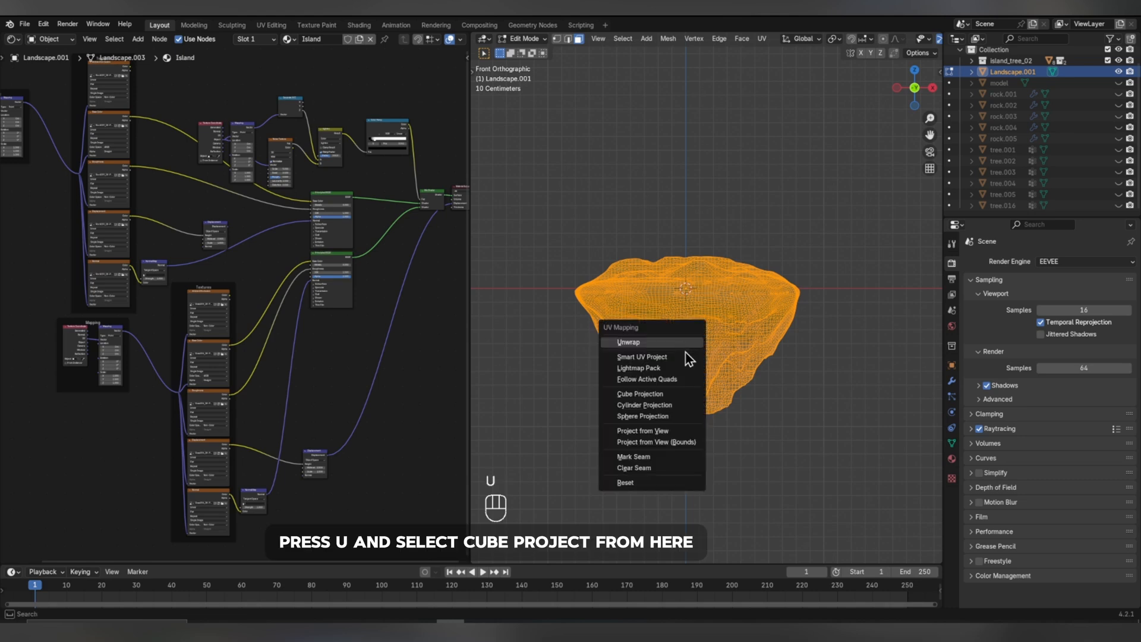
pyautogui.click(676, 393)
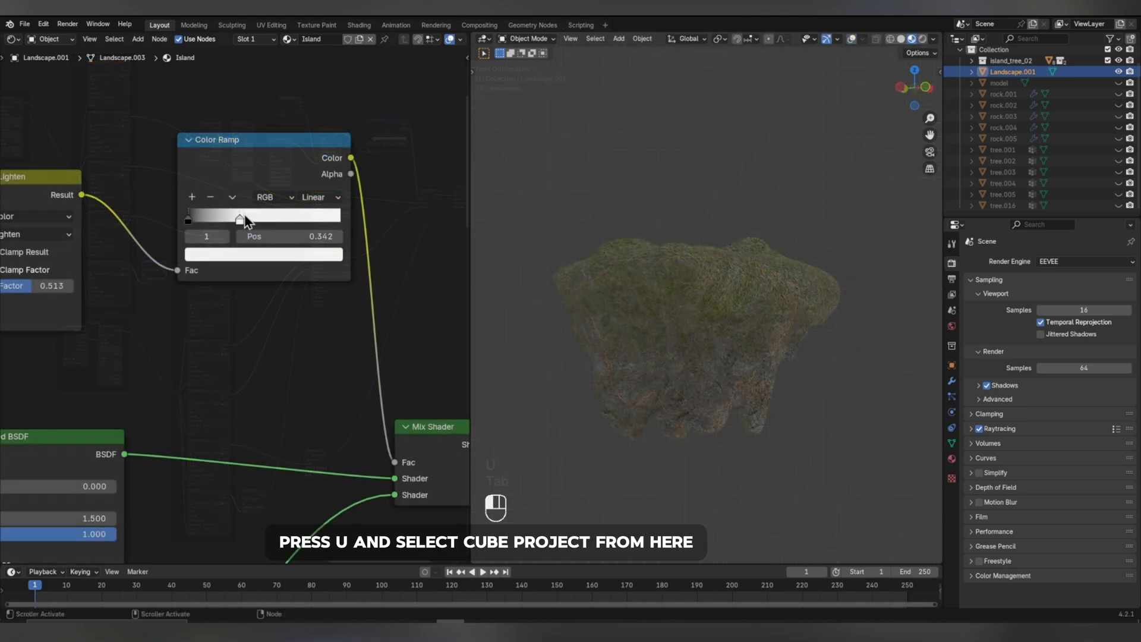
# Set the Color Ramp's white stop to about 0.131 and the Lighten node's Factor to about 0.473.
pyautogui.moveTo(238, 218); pyautogui.dragTo(202, 221)
pyautogui.moveTo(219, 303); pyautogui.dragTo(277, 301, button='middle')
pyautogui.moveTo(82, 285); pyautogui.dragTo(75, 285)
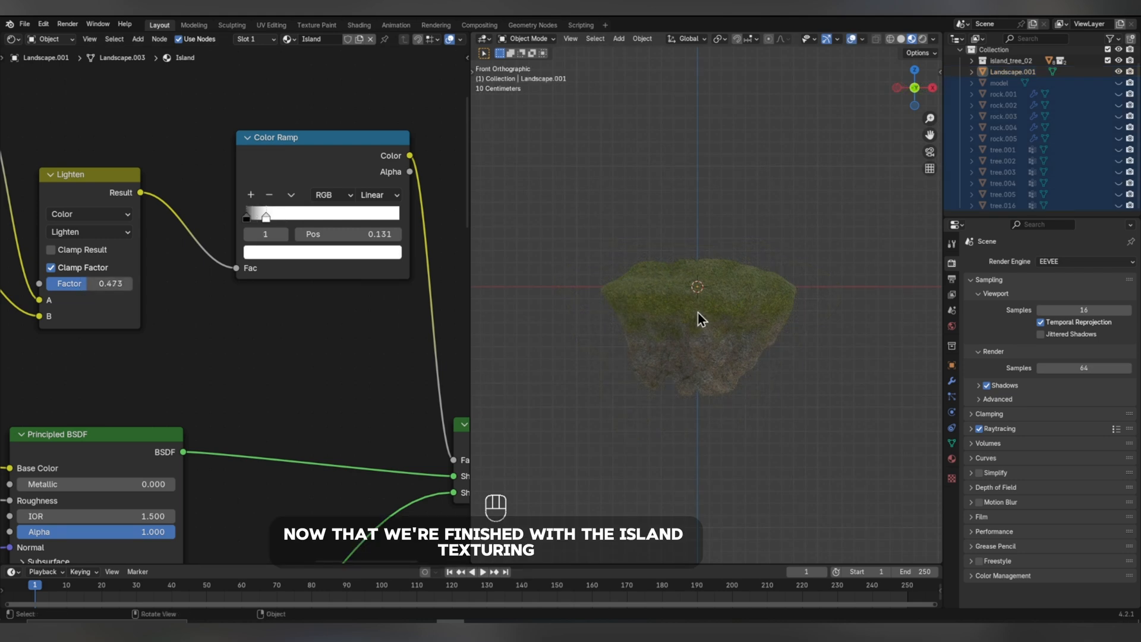
# Unhide all the hidden objects and give the pelican a new material named Pelican.
pyautogui.hotkey('alt', 'h')
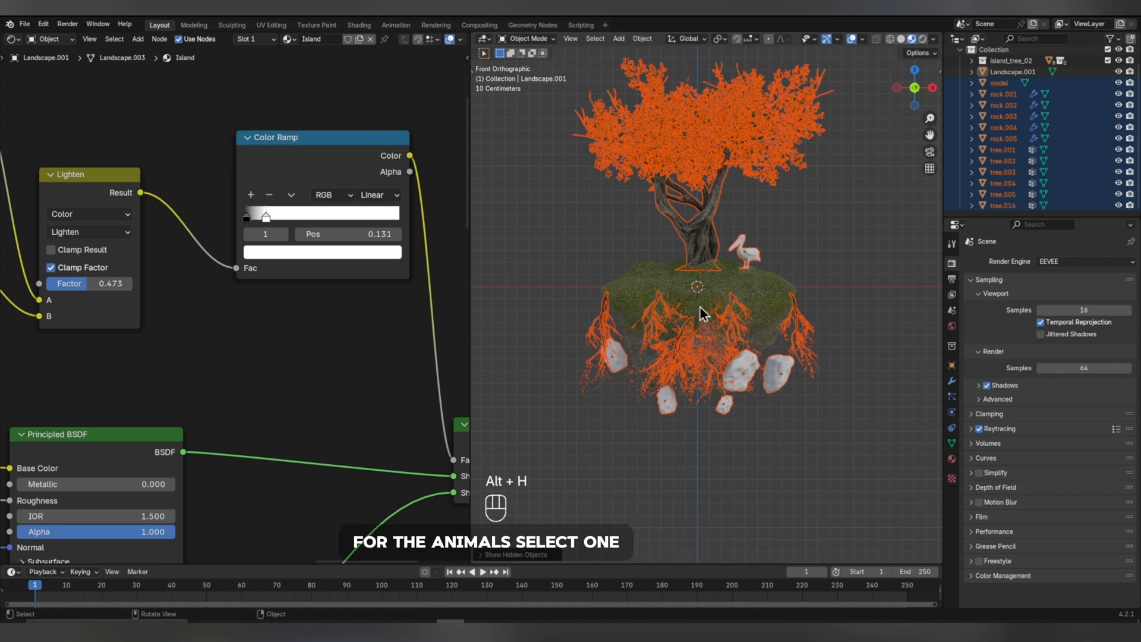
pyautogui.click(746, 254)
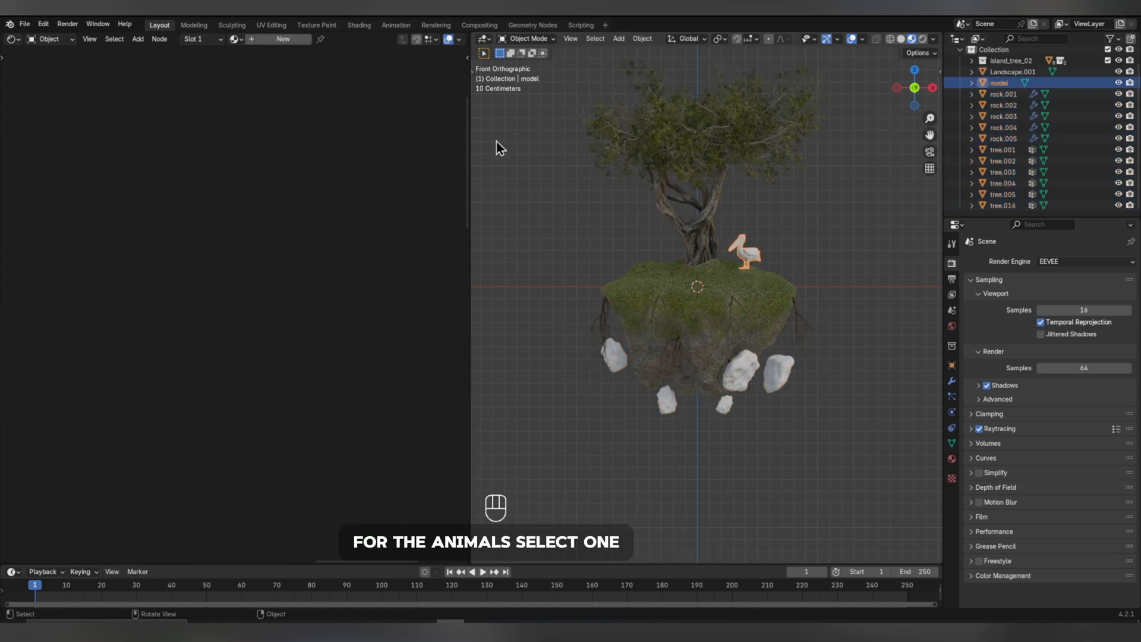
pyautogui.click(298, 39)
pyautogui.write('Pelican')
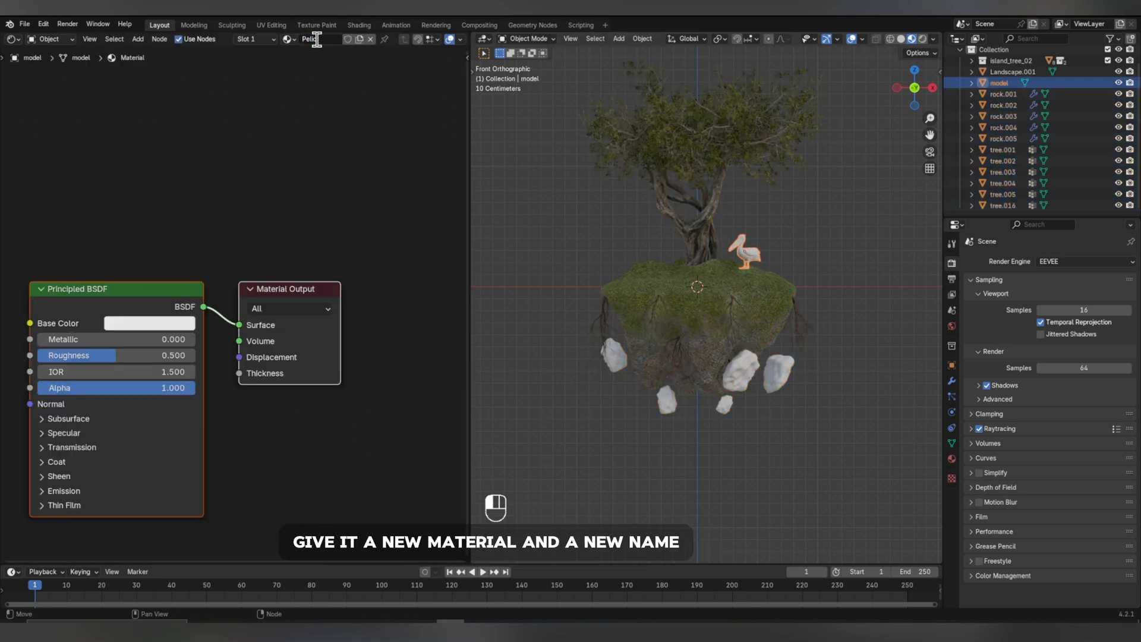
pyautogui.press('Return')
pyautogui.press('Home')
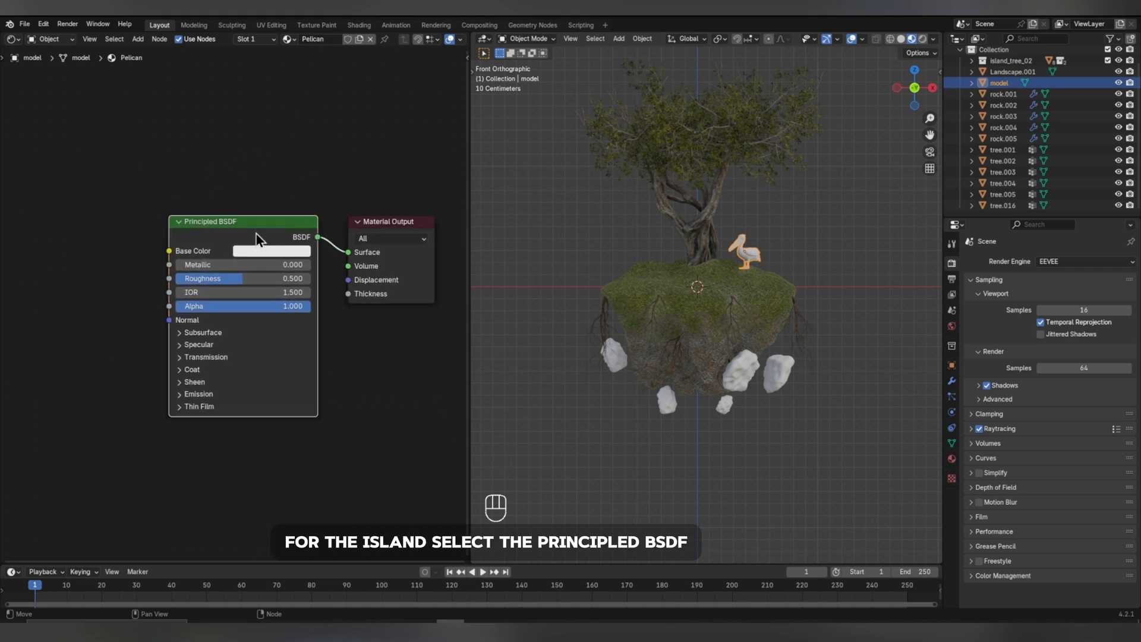
# Load the diffuse, metallic, normal, pbr and roughness PNGs from the Pelican folder into the Pelican material with Principled Texture Setup.
pyautogui.hotkey('ctrl', 'shift', 't')
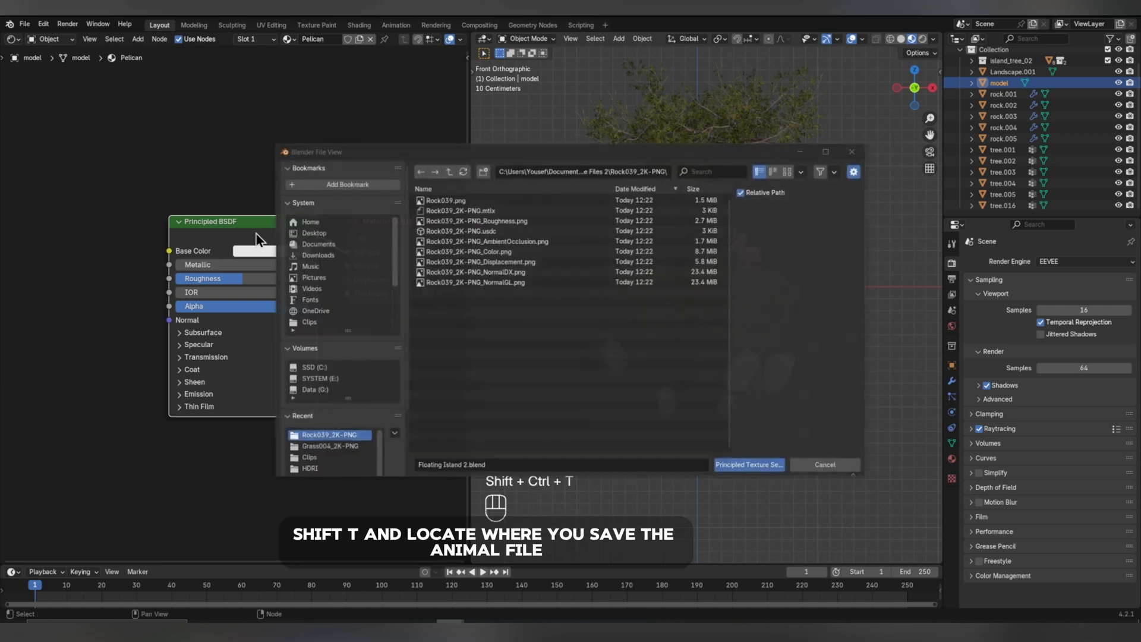
pyautogui.click(450, 172)
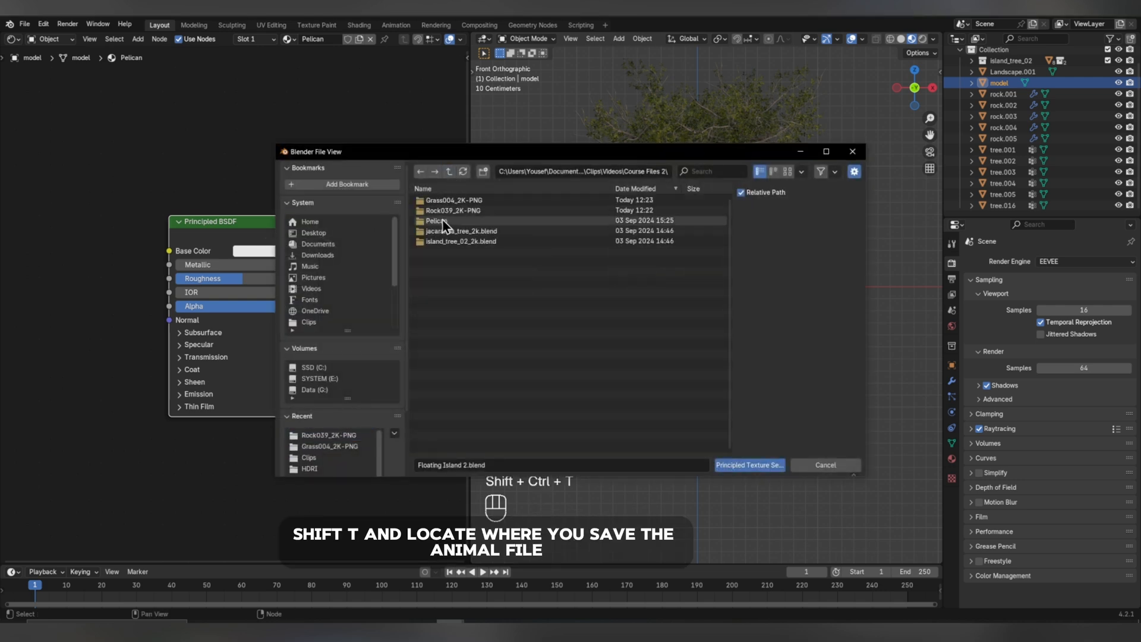
pyautogui.doubleClick(443, 229)
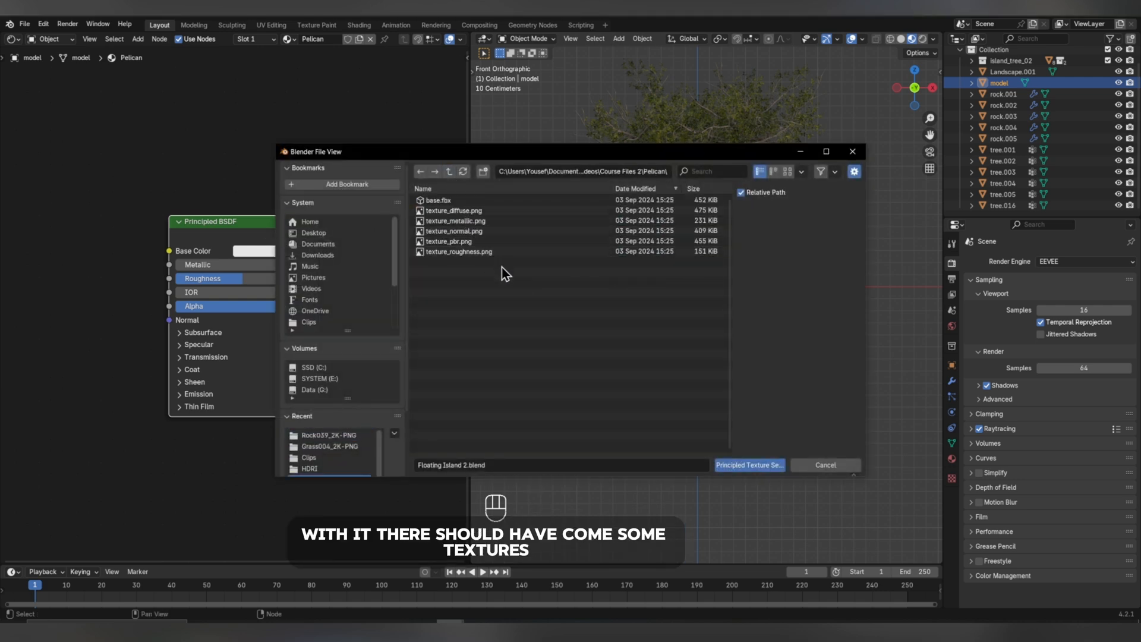
pyautogui.moveTo(497, 251); pyautogui.dragTo(490, 217)
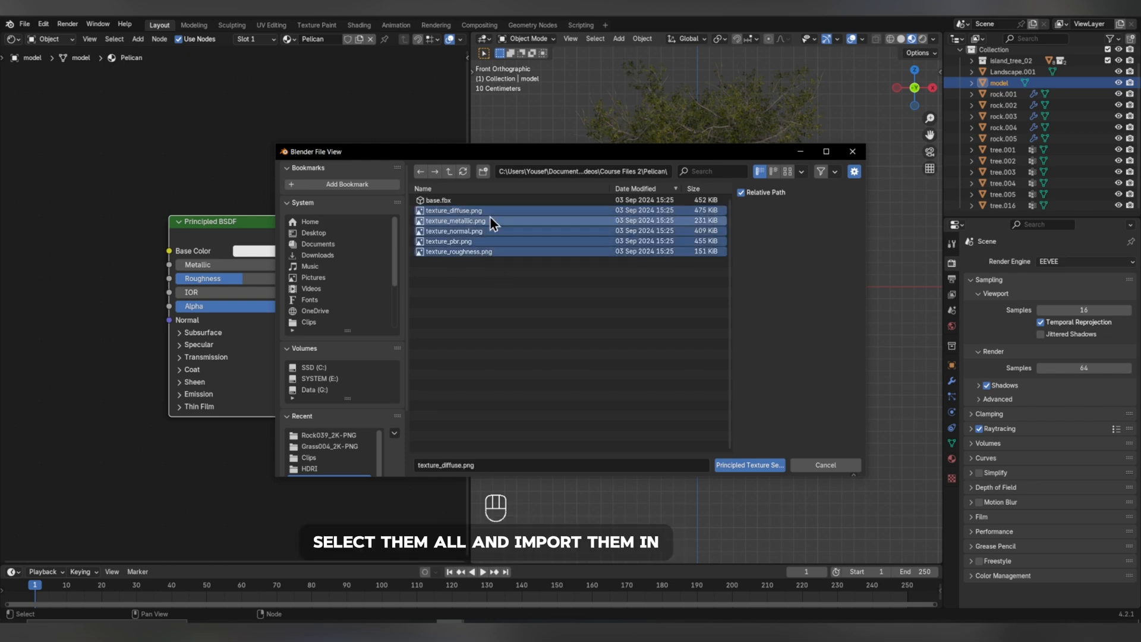
pyautogui.press('Return')
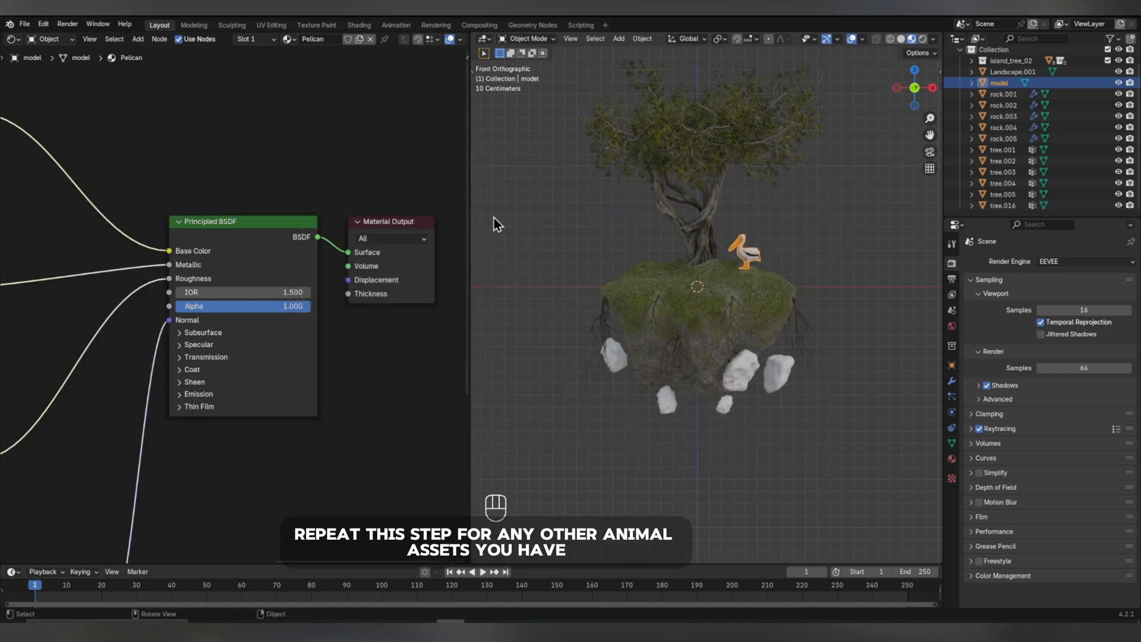
# Assign the existing Island material to rock.005, the outermost rock hanging on the pelican's side of the island.
pyautogui.scroll(3, 676, 237)
pyautogui.moveTo(676, 237); pyautogui.dragTo(677, 295, button='middle')
pyautogui.scroll(2, 587, 309)
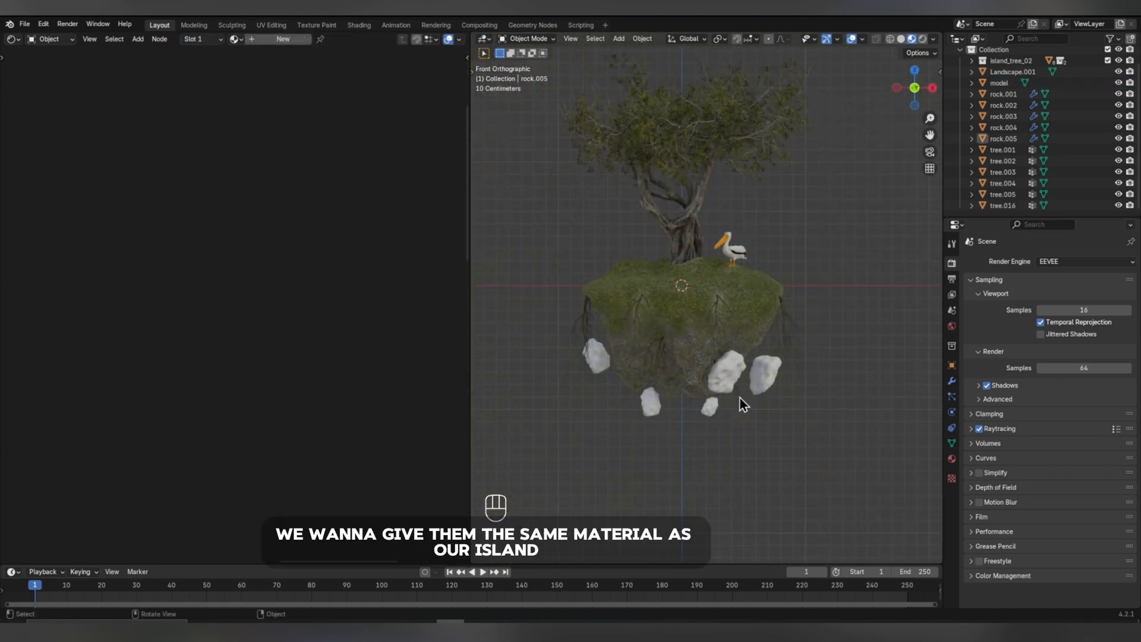
pyautogui.click(752, 385)
pyautogui.click(236, 39)
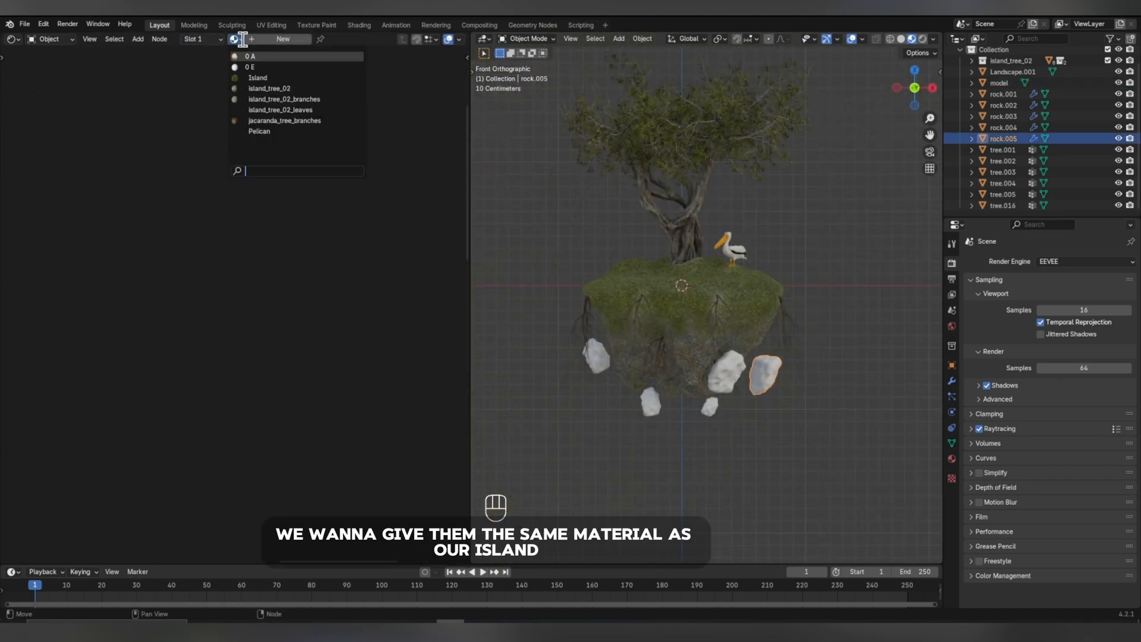
pyautogui.click(260, 77)
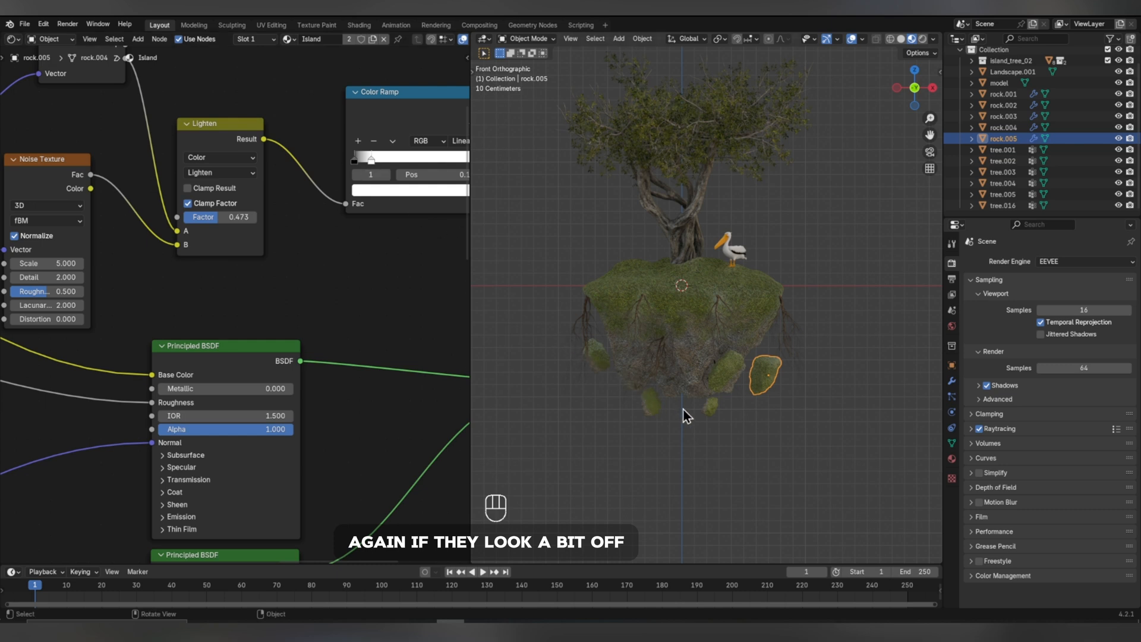
# Unwrap the whole rock mesh with Cube Projection, return to Object Mode and clear the selection.
pyautogui.press('Tab')
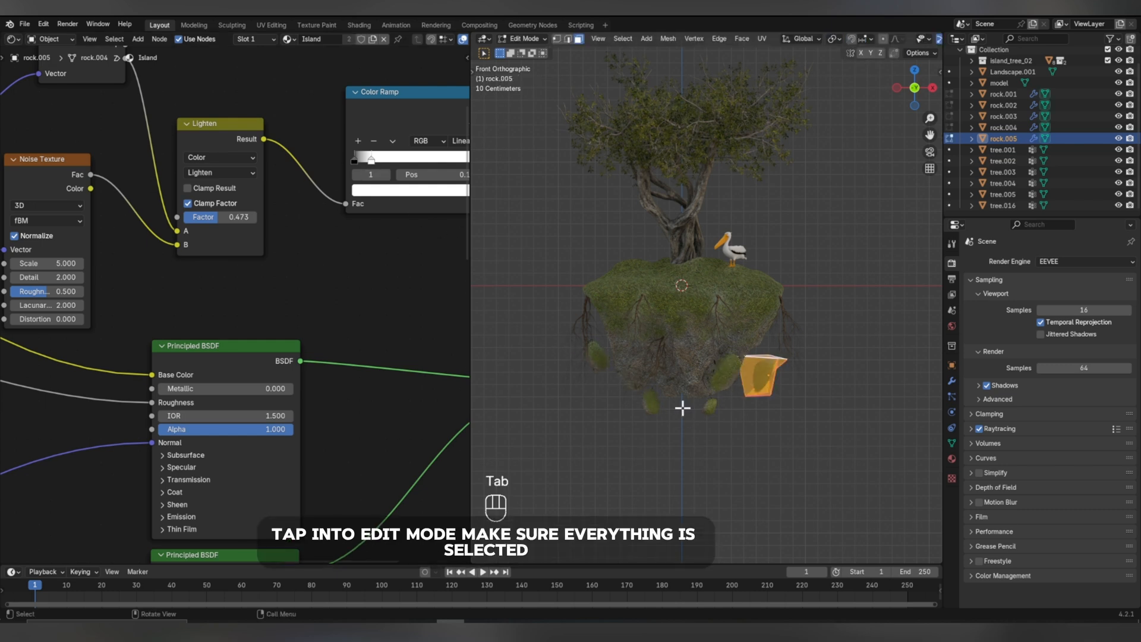
pyautogui.press('u')
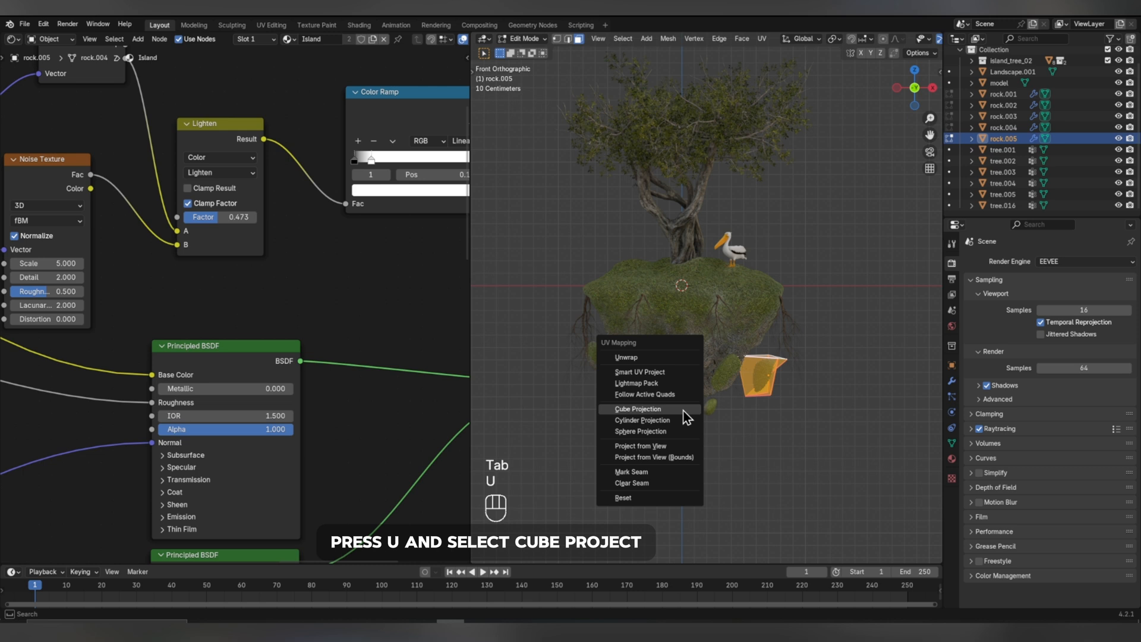
pyautogui.click(682, 410)
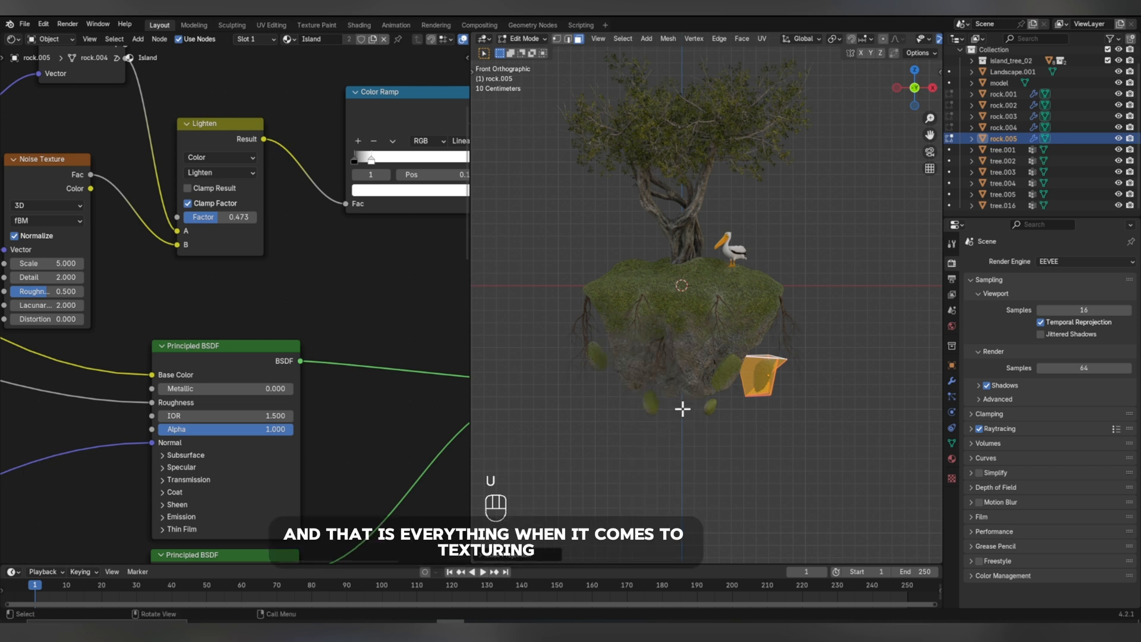
pyautogui.press('Tab')
pyautogui.click(682, 410)
pyautogui.click(693, 434)
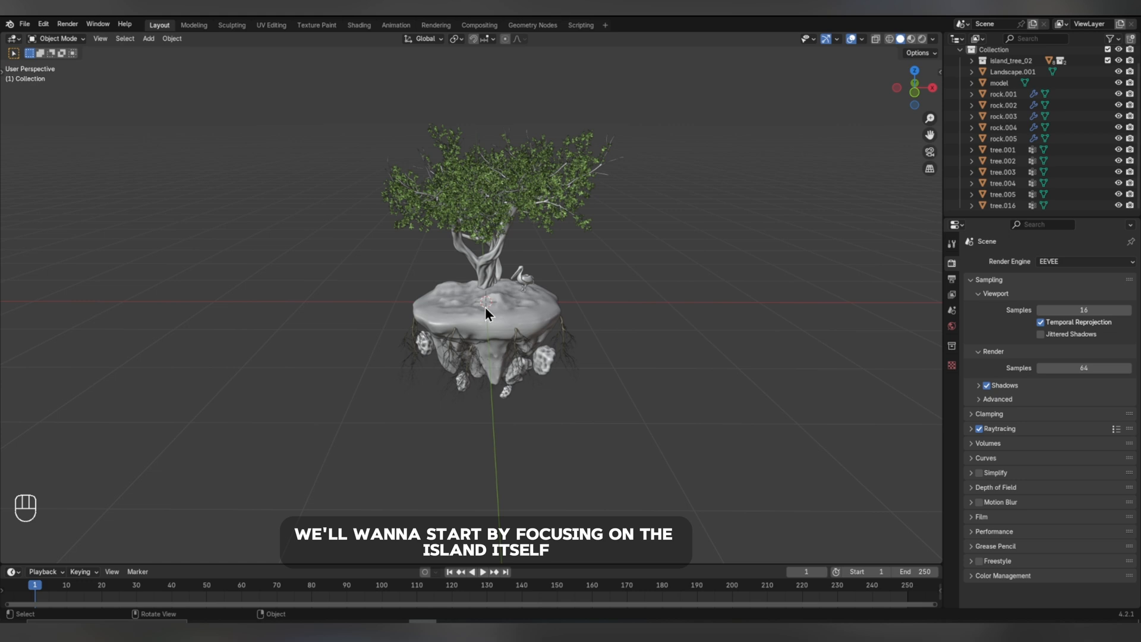
# Hide every object except the island by inverting the selection from the island mesh.
pyautogui.click(485, 307)
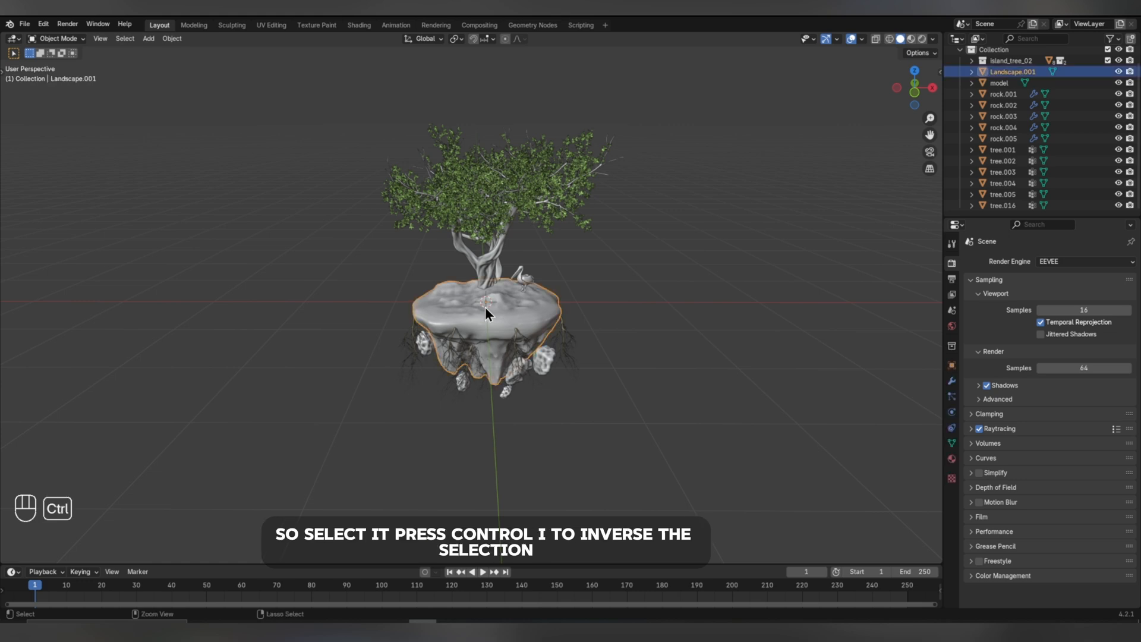
pyautogui.hotkey('ctrl', 'i')
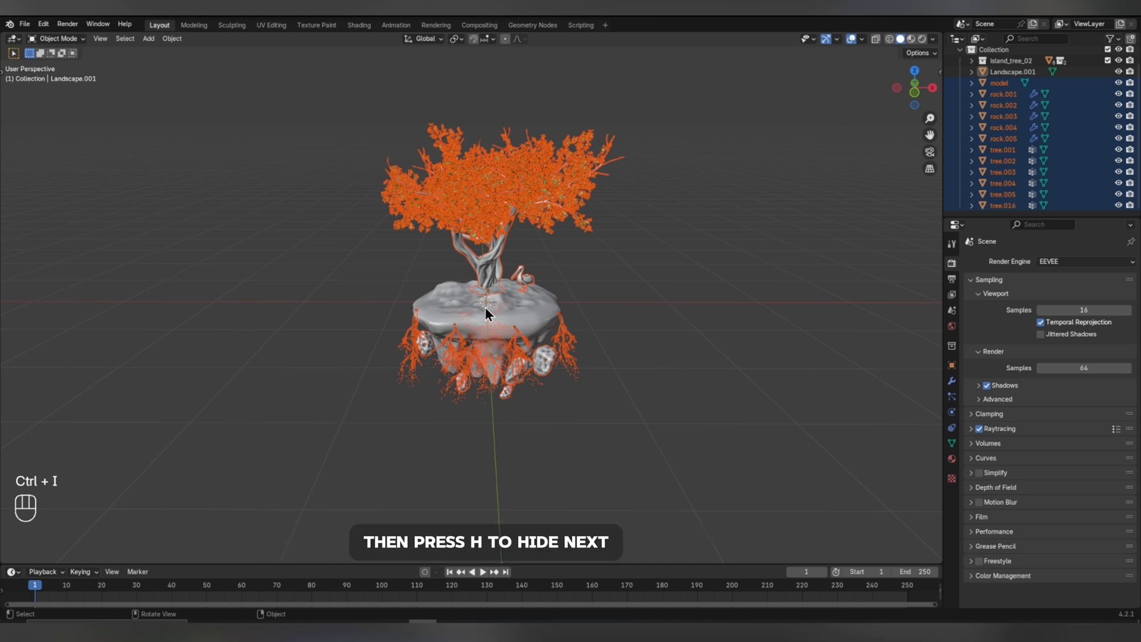
pyautogui.press('h')
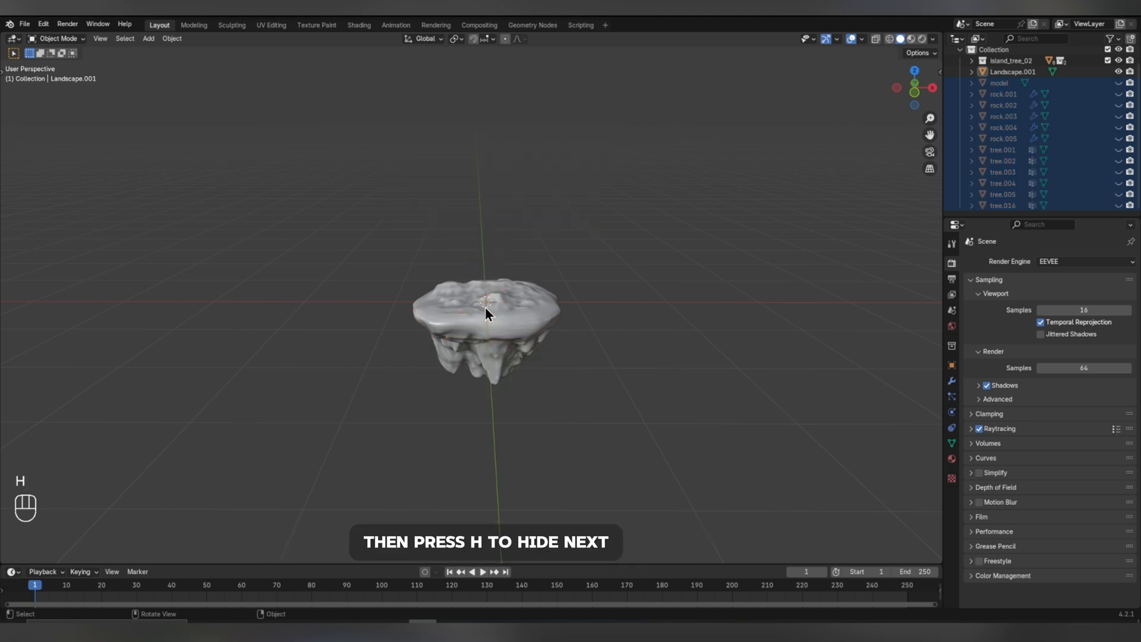
# Add a cube, move it along X clear of the island and scale it down to about 0.21.
pyautogui.hotkey('shift', 'a')
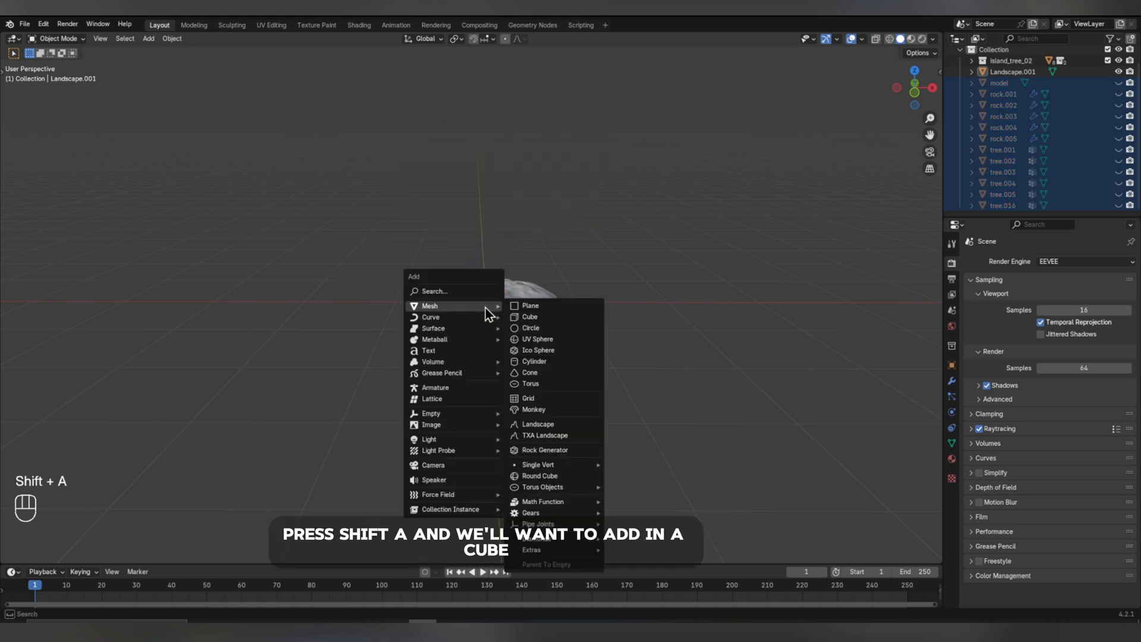
pyautogui.click(527, 318)
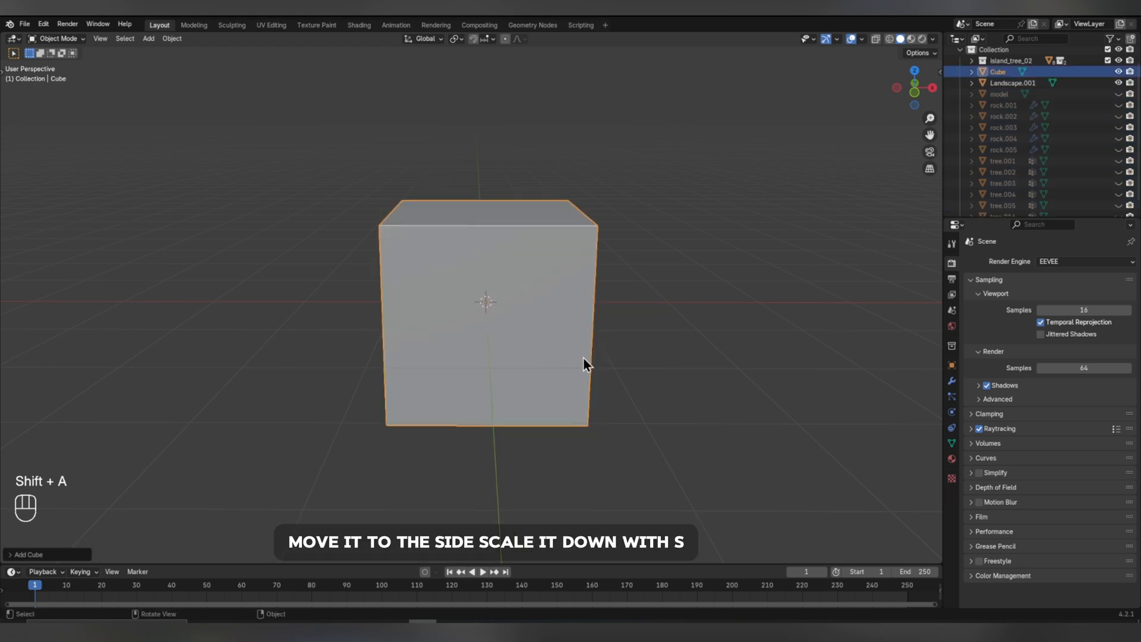
pyautogui.press('g')
pyautogui.press('x')
pyautogui.click(377, 370)
pyautogui.press('s')
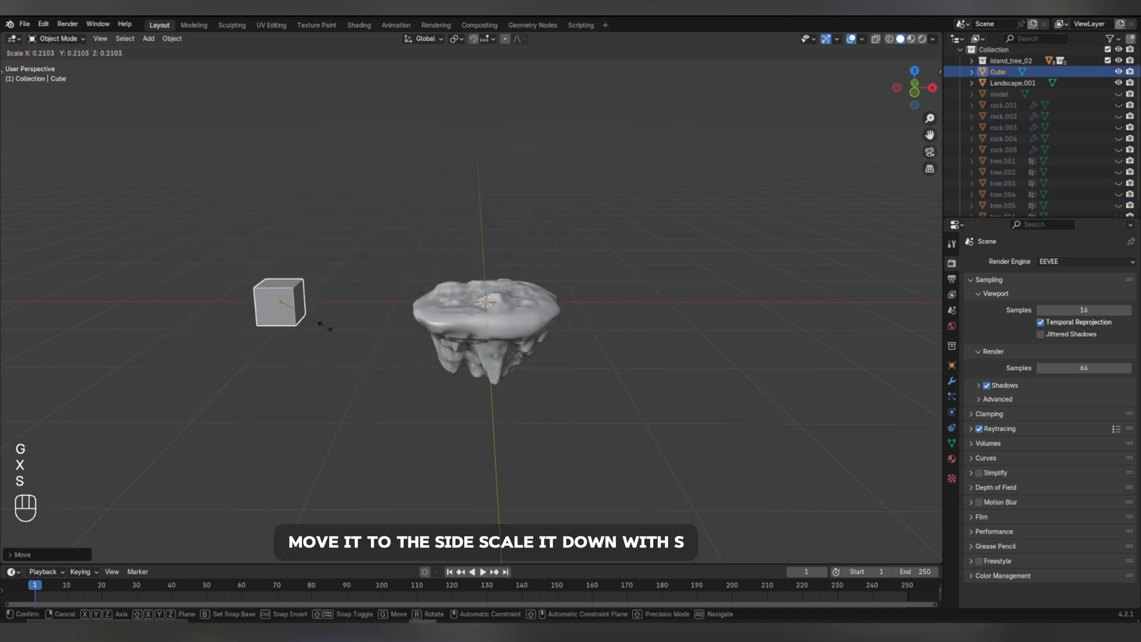
pyautogui.click(325, 327)
# Scale the cube down on X and Y only, keeping its Z height, to form a thin upright pillar.
pyautogui.press('KP_Decimal')
pyautogui.scroll(-6, 518, 374)
pyautogui.press('s')
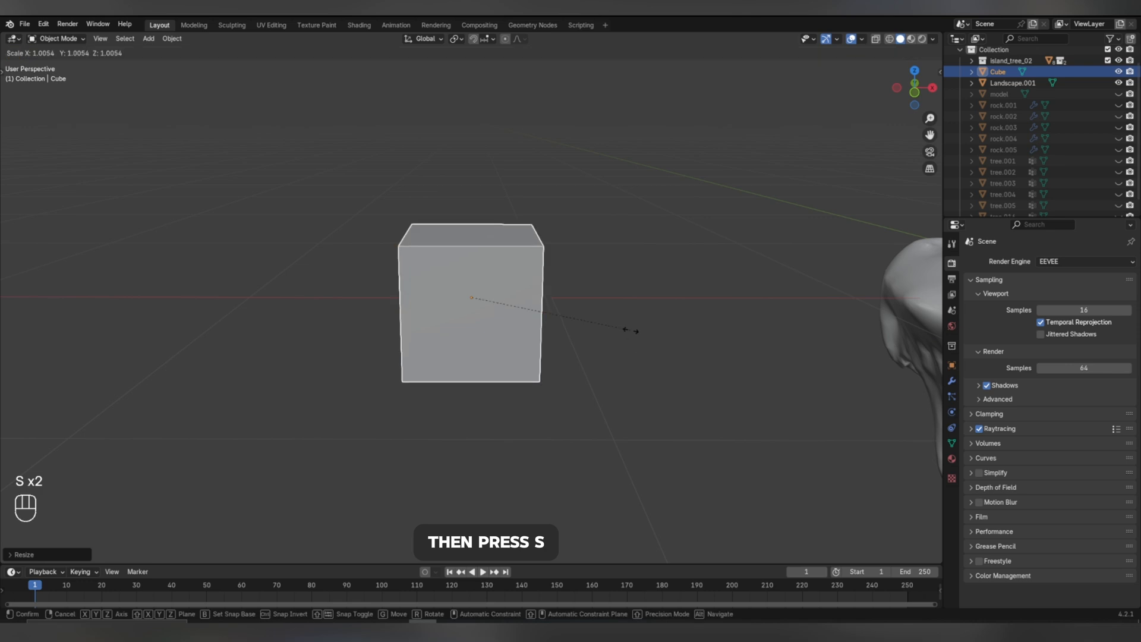
pyautogui.hotkey('shift', 'z')
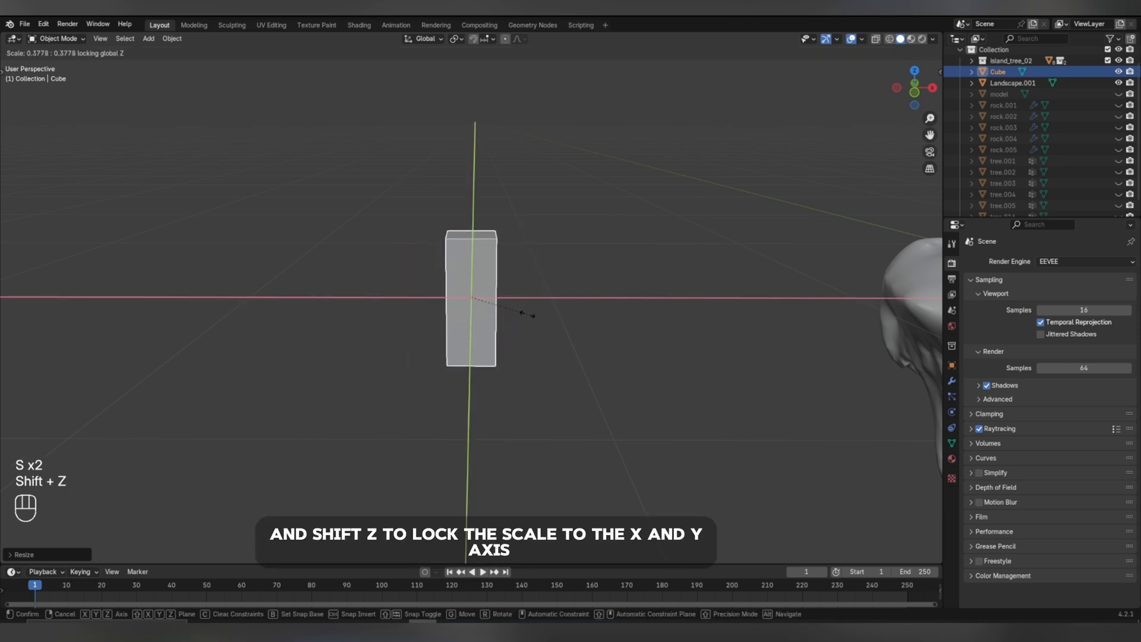
pyautogui.click(503, 305)
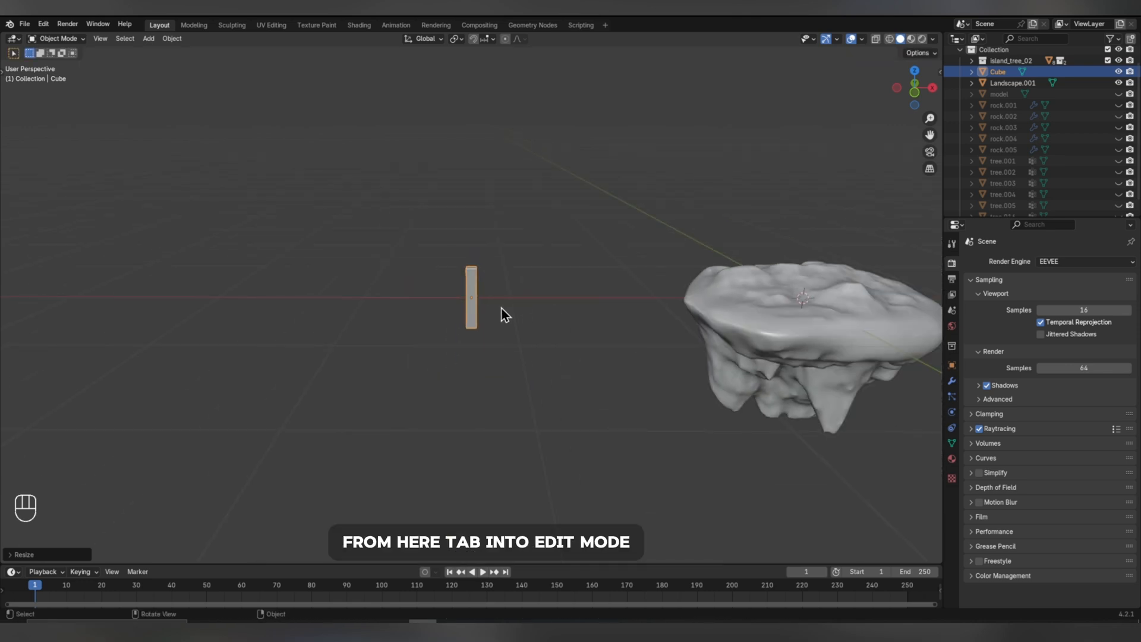
# In Edit Mode, snap the 3D cursor to the pillar's bottom face.
pyautogui.press('Tab')
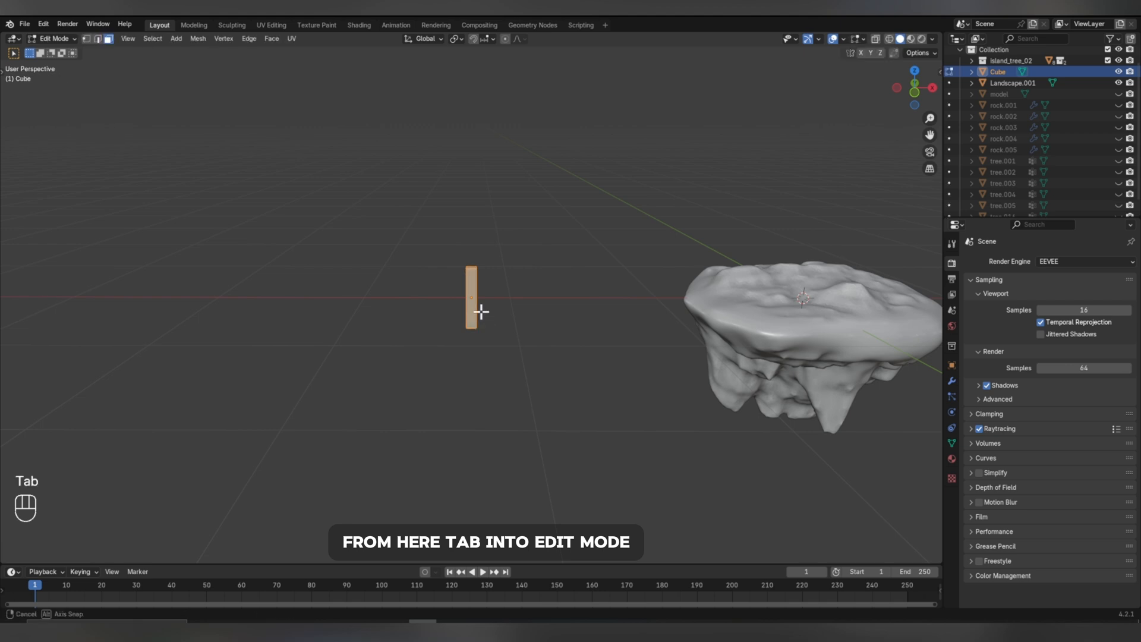
pyautogui.moveTo(479, 312); pyautogui.dragTo(472, 278, button='middle')
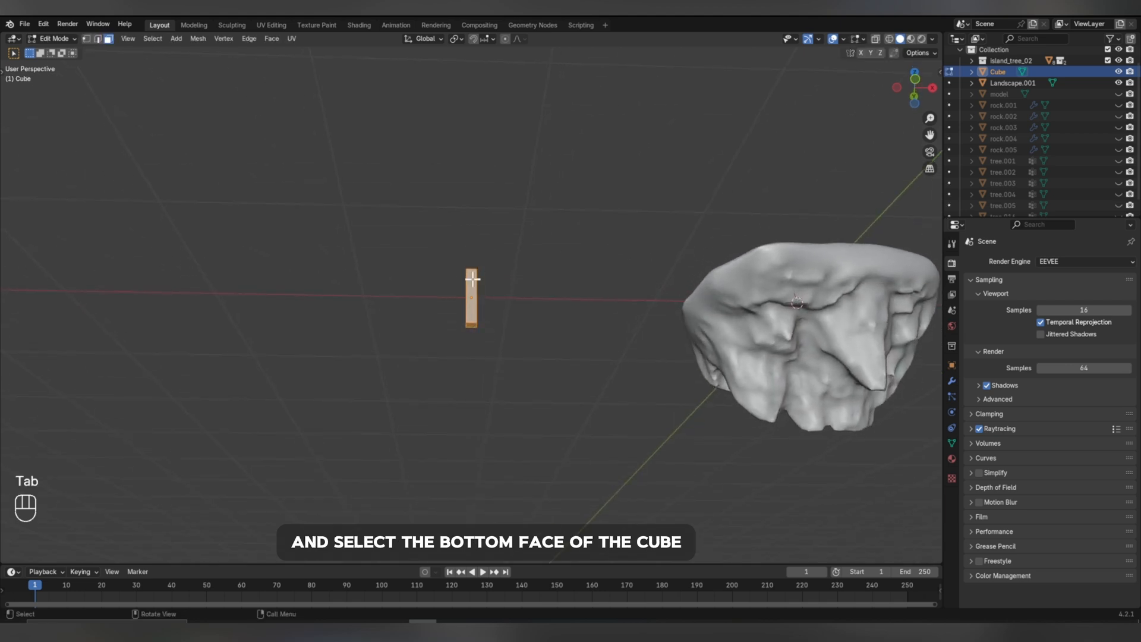
pyautogui.click(471, 325)
pyautogui.hotkey('shift', 's')
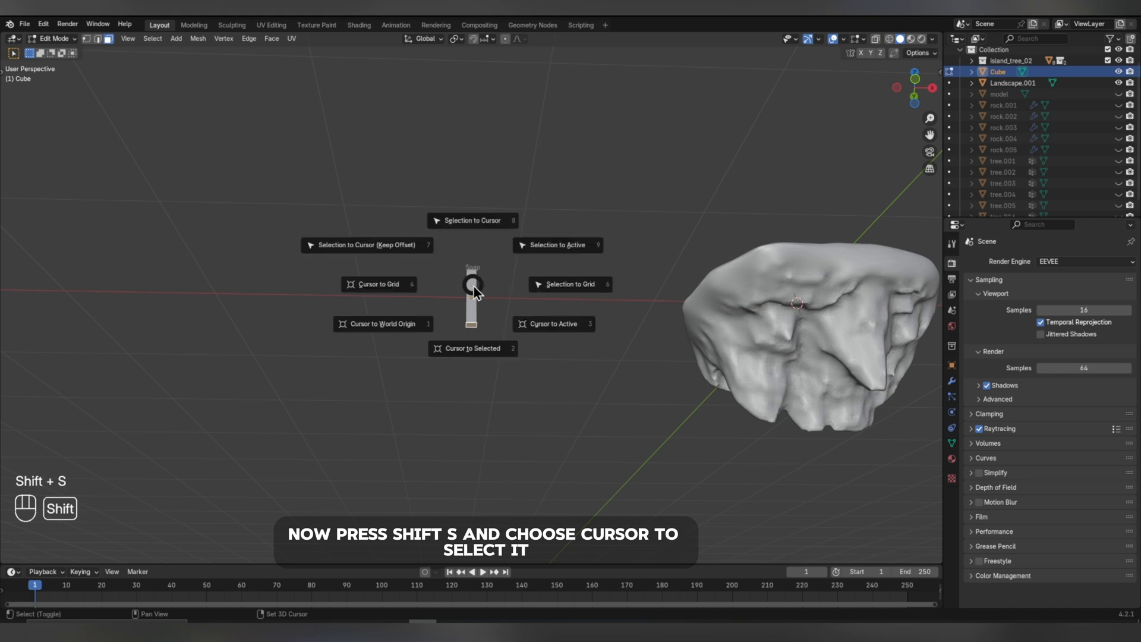
pyautogui.click(470, 348)
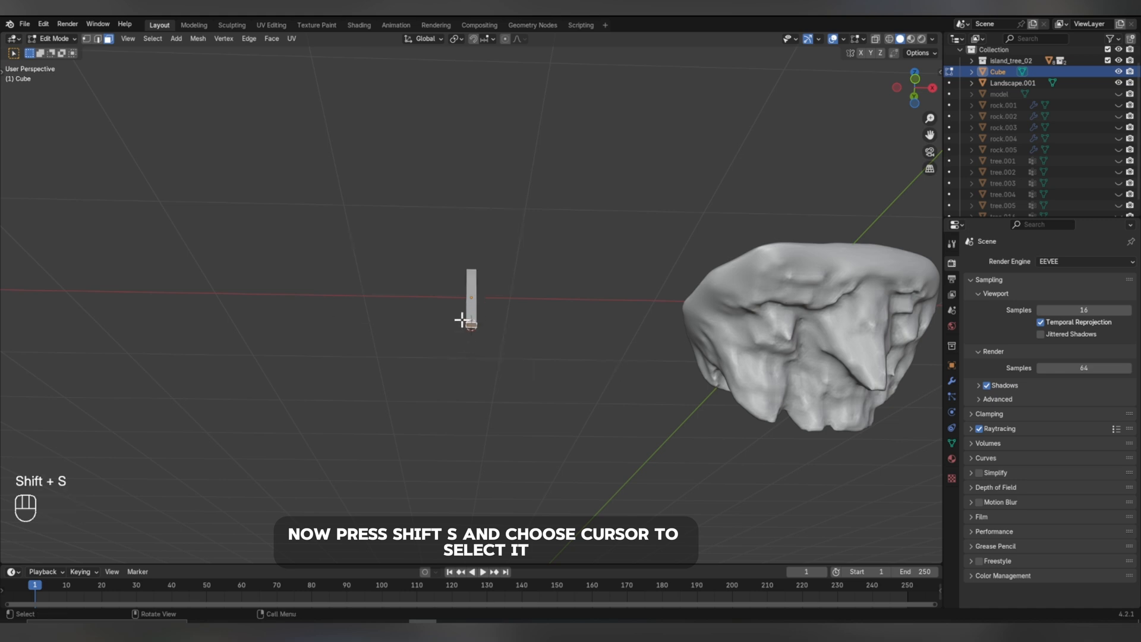
pyautogui.moveTo(469, 305); pyautogui.dragTo(469, 354, button='middle')
# Return to Object Mode and set the pillar's origin to the 3D cursor.
pyautogui.press('Tab')
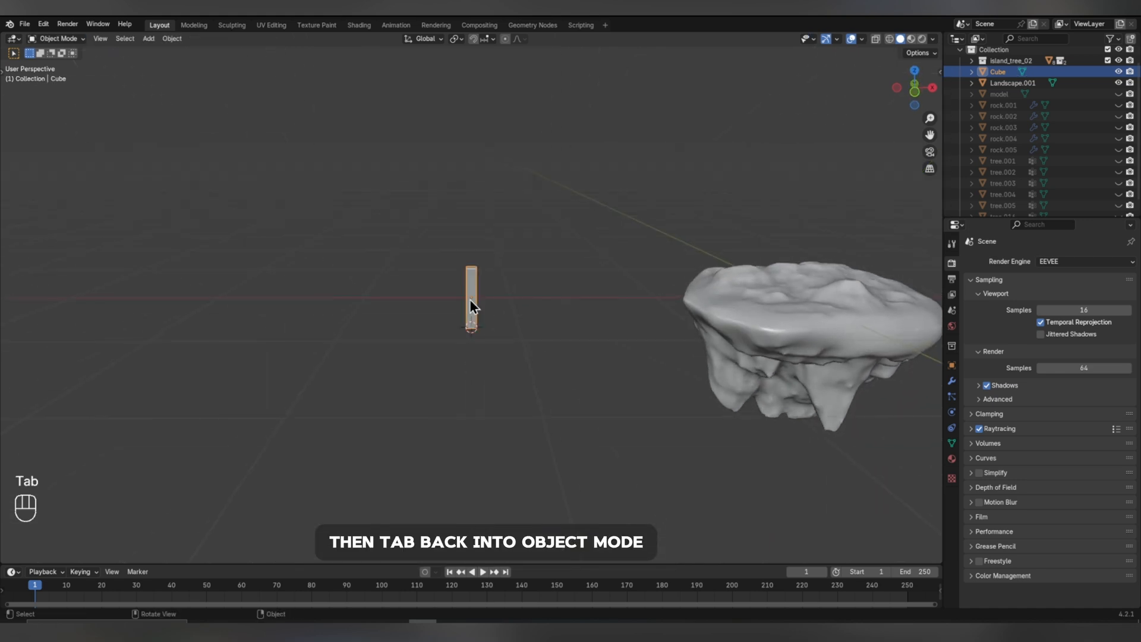
pyautogui.rightClick(470, 300)
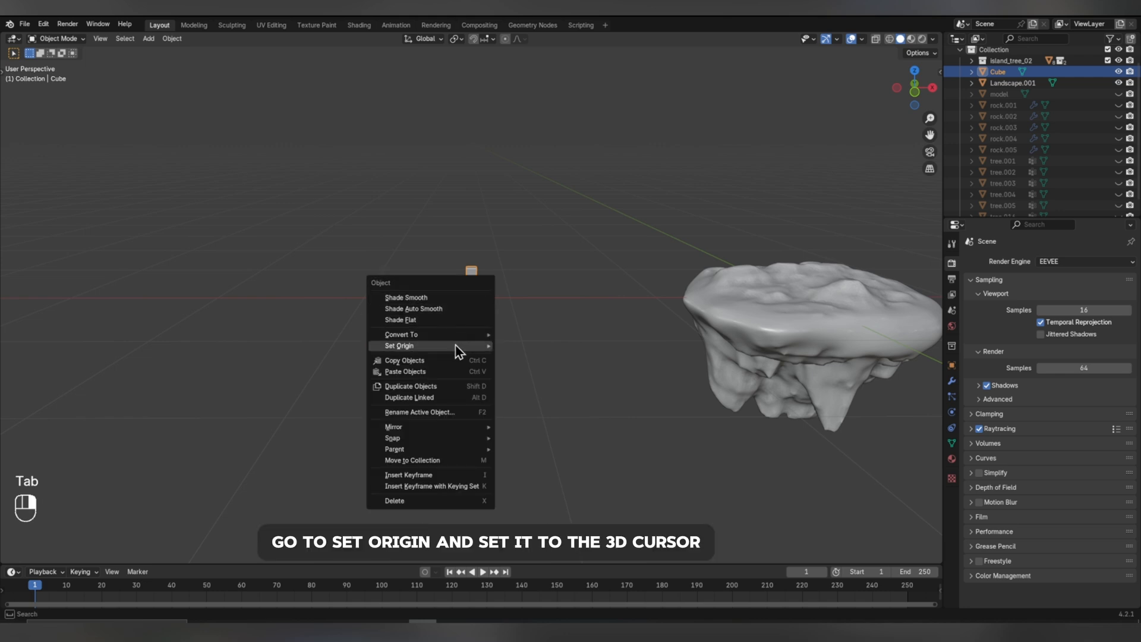
pyautogui.moveTo(456, 345)
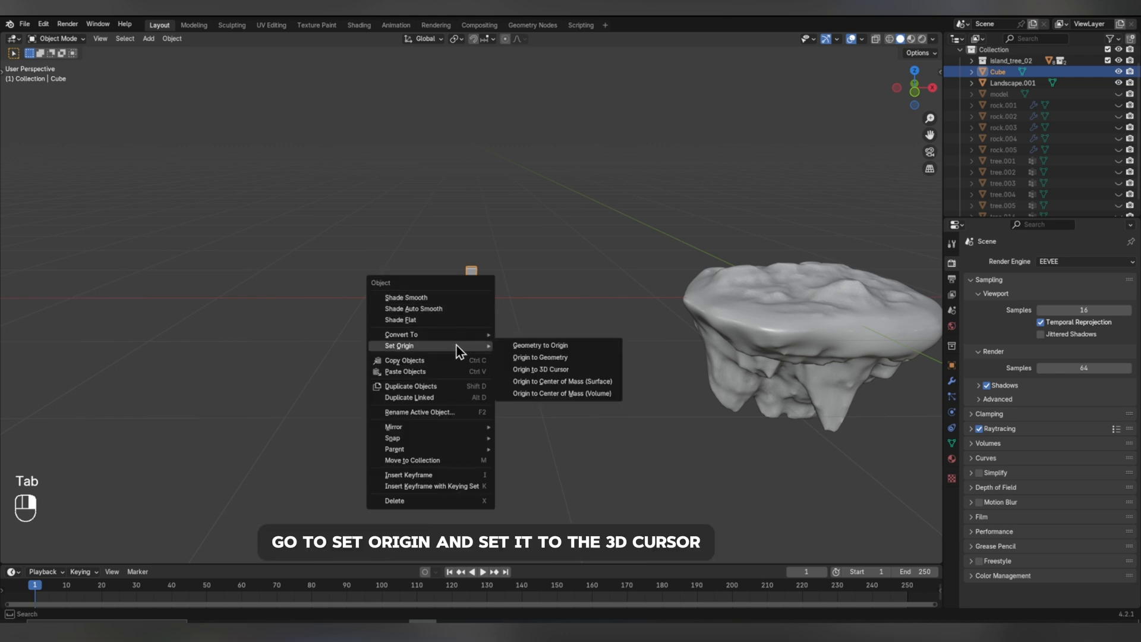
pyautogui.click(523, 369)
# Test the pillar's new pivot with a cancelled rotation and apply its Rotation & Scale.
pyautogui.press('r')
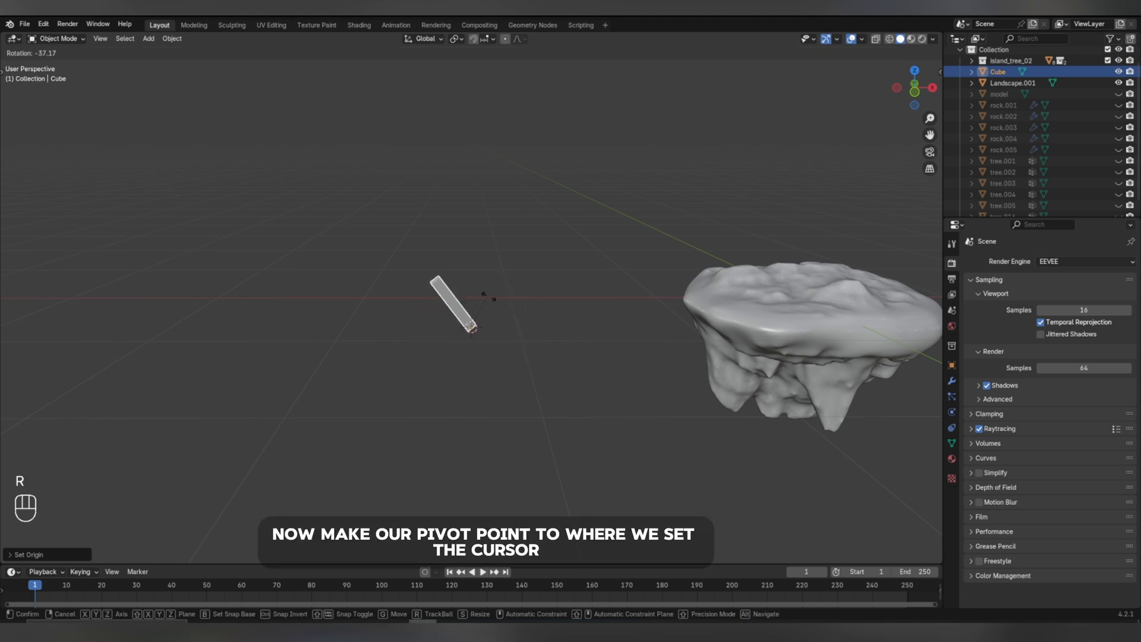
pyautogui.rightClick(482, 303)
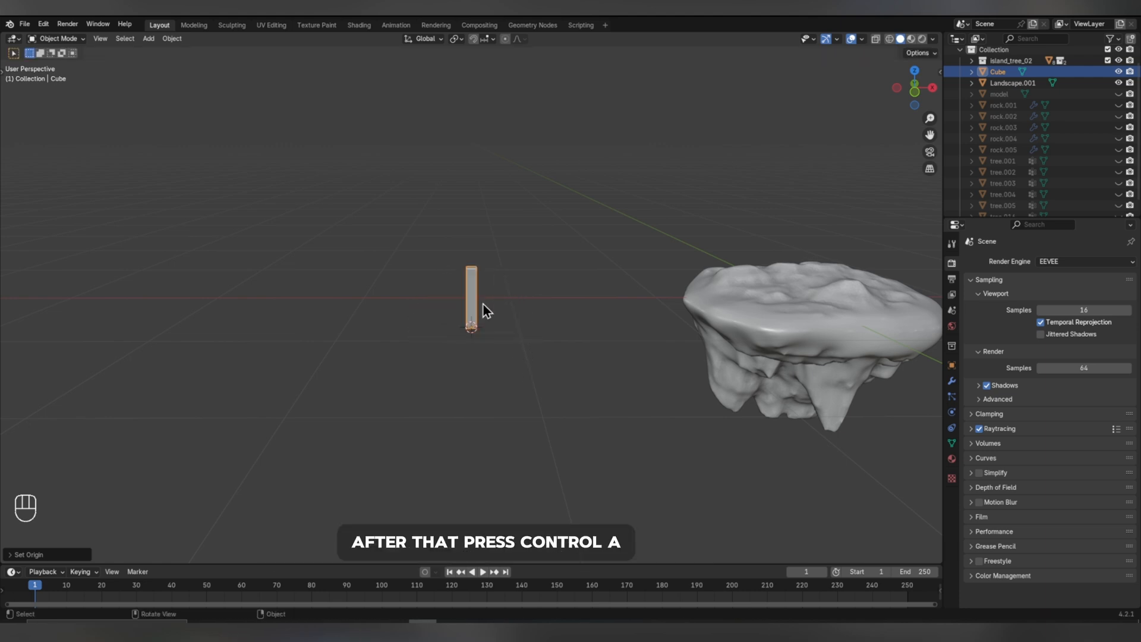
pyautogui.hotkey('ctrl', 'a')
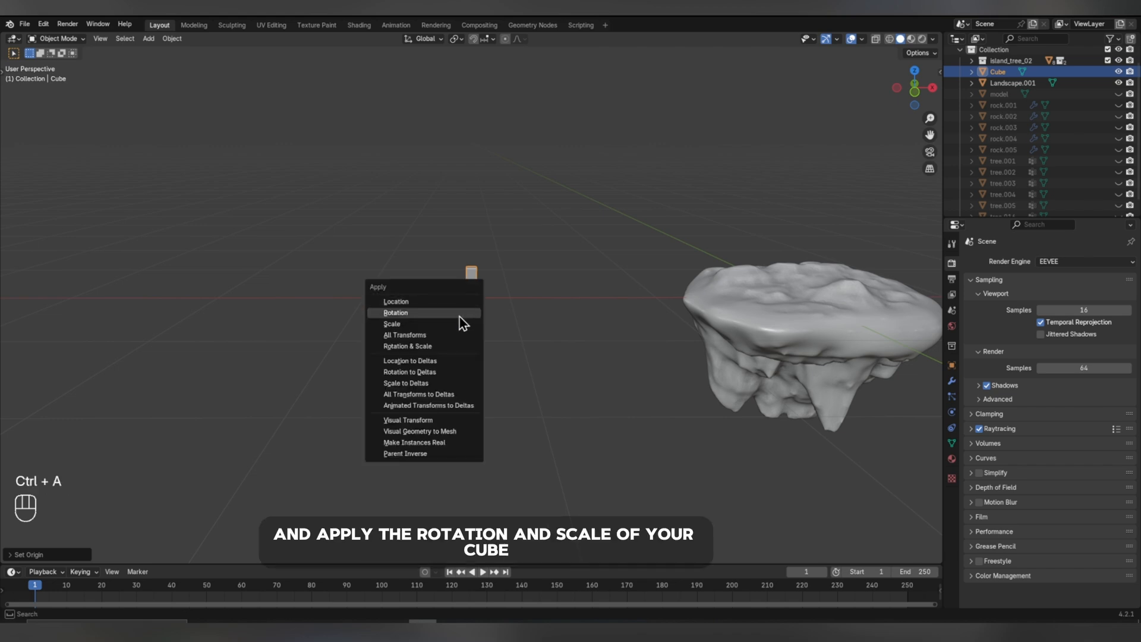
pyautogui.click(444, 348)
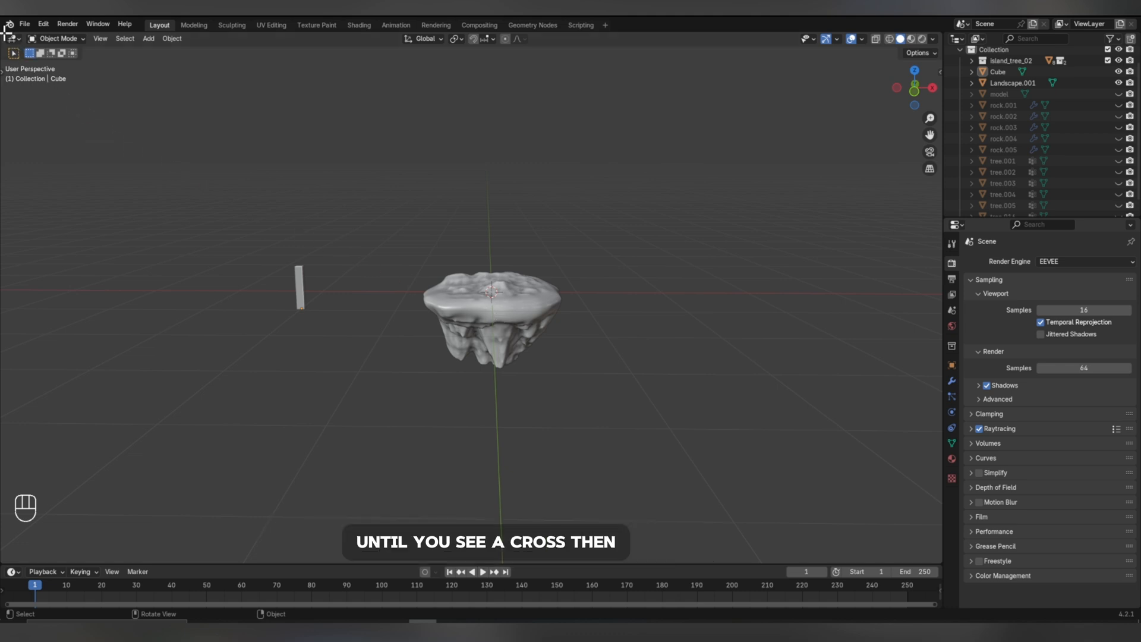
# Split the 3D viewport into two side-by-side areas, make one a Geometry Node Editor and hide its sidebar.
pyautogui.moveTo(7, 31); pyautogui.dragTo(479, 152)
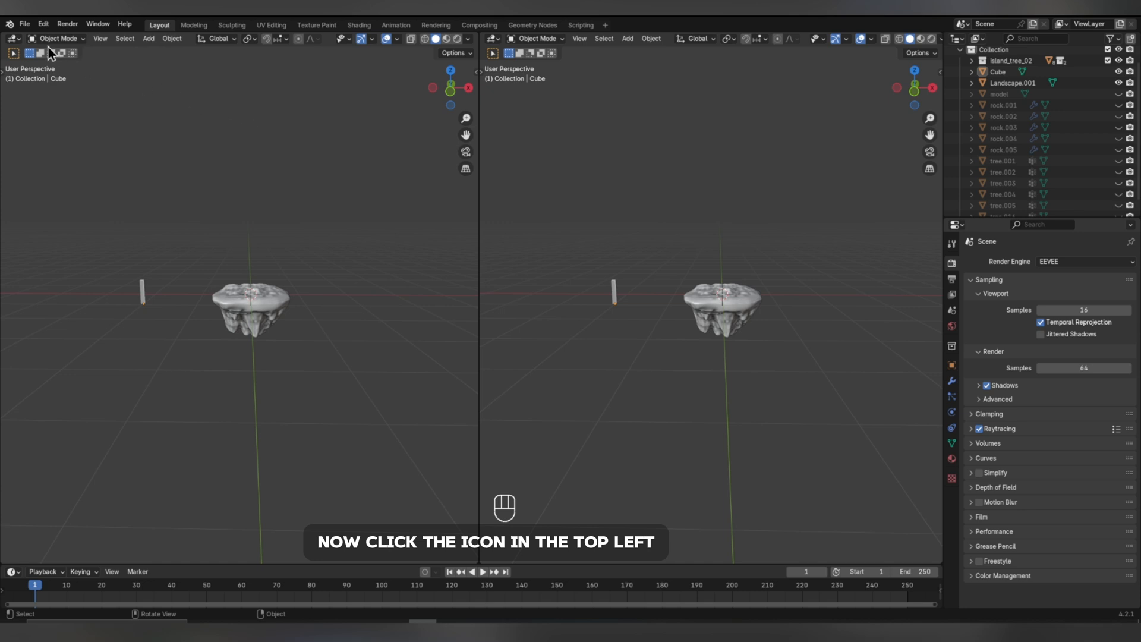
pyautogui.click(14, 39)
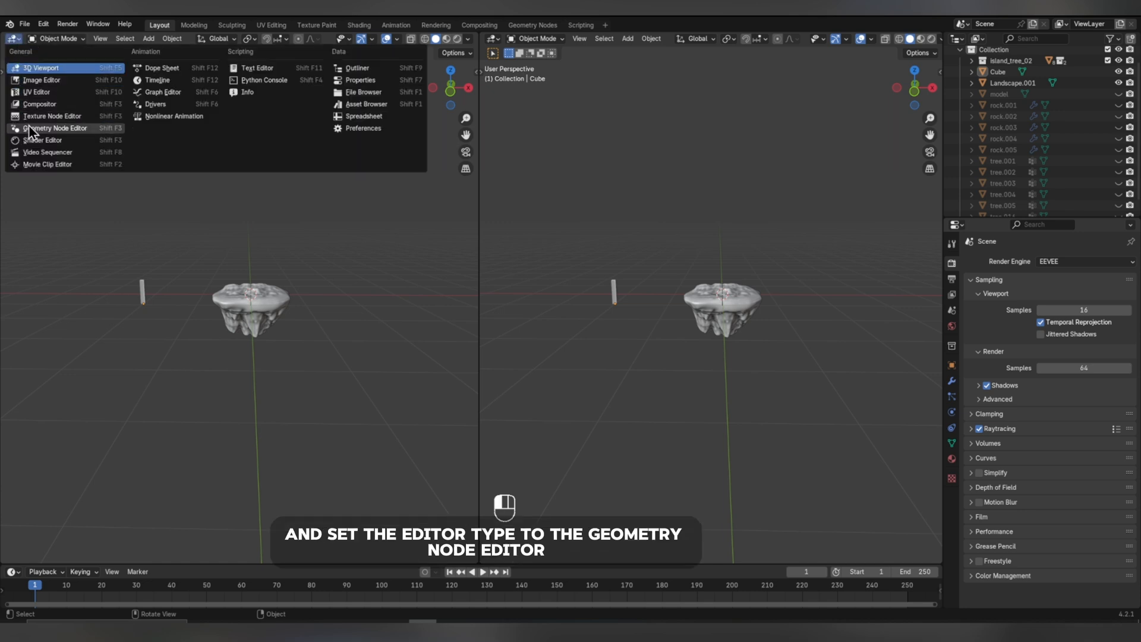
pyautogui.click(29, 128)
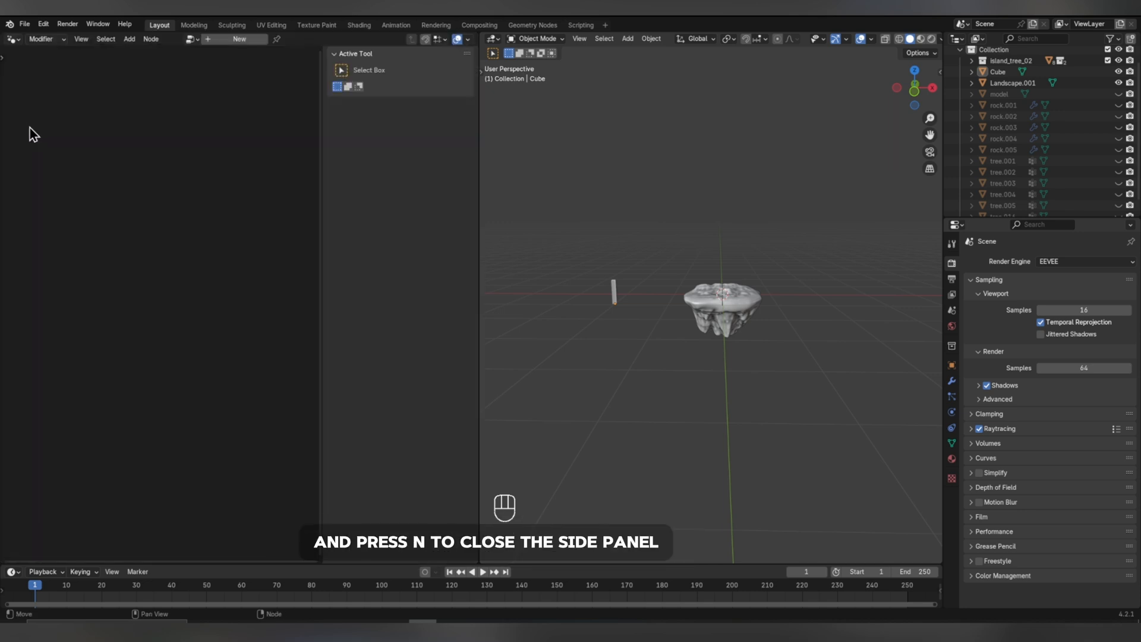
pyautogui.press('n')
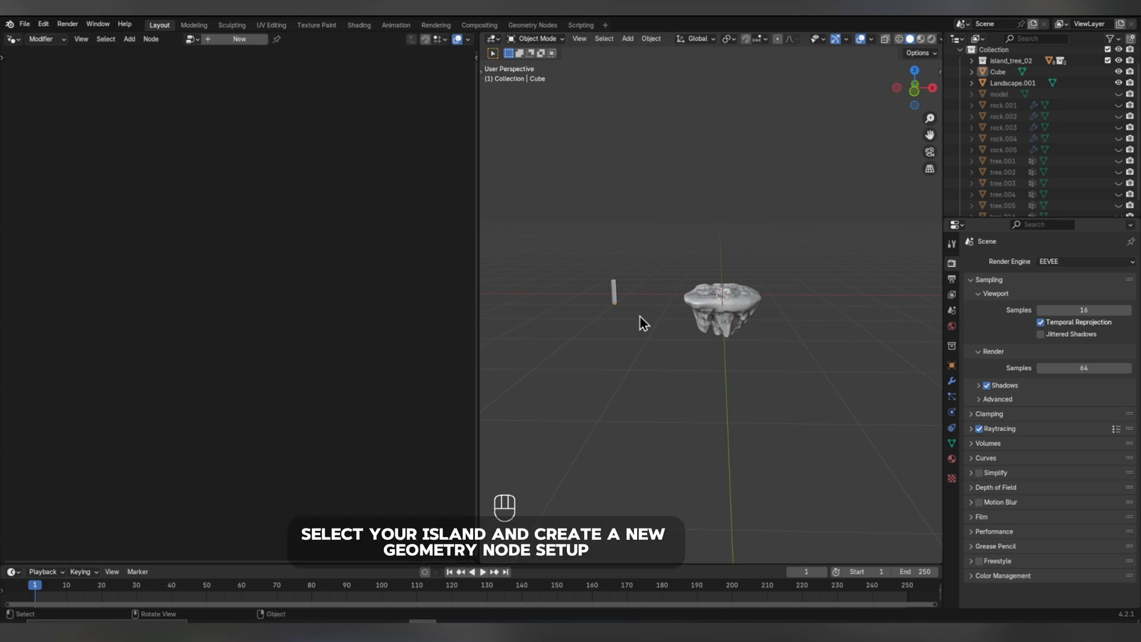
# Create a new geometry node setup on the island and insert a Distribute Points on Faces node between Group Input and Group Output.
pyautogui.click(712, 317)
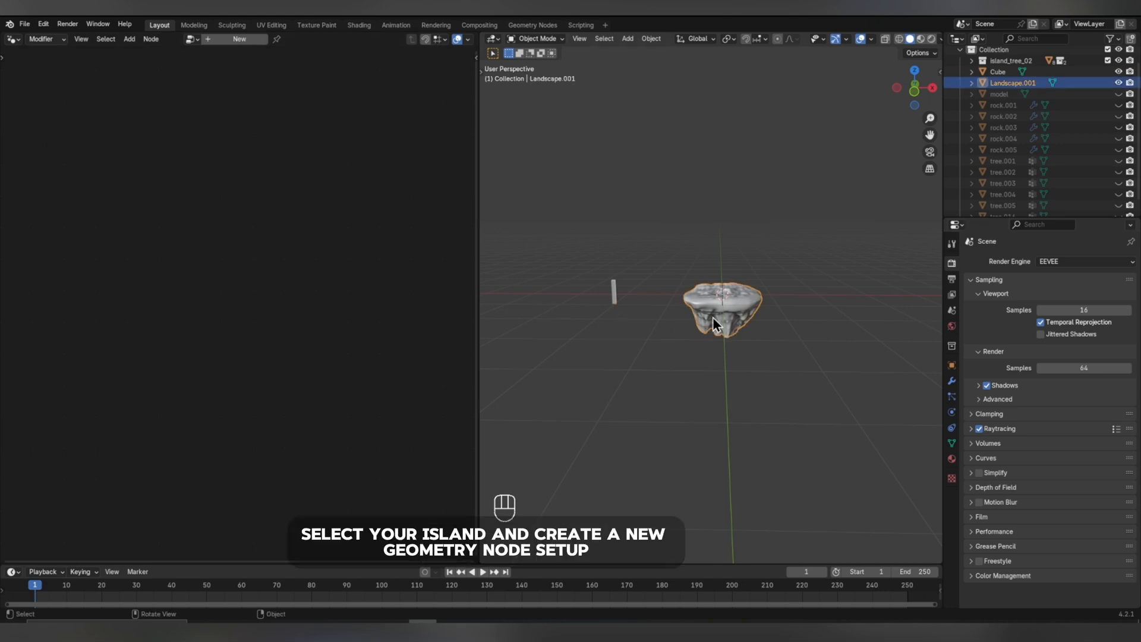
pyautogui.click(233, 40)
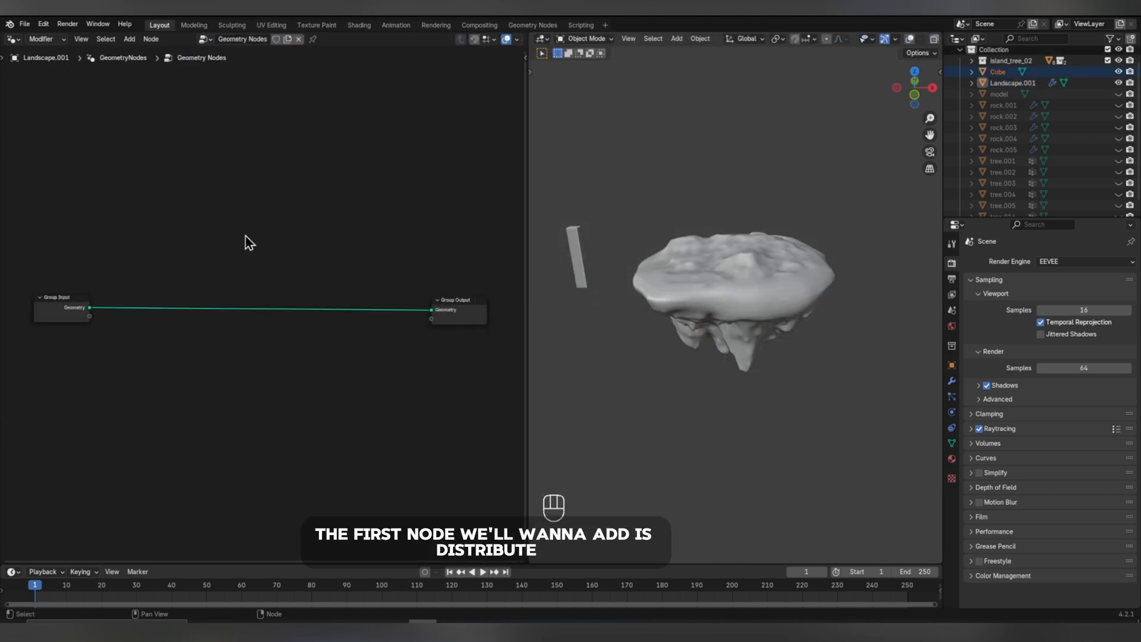
pyautogui.hotkey('shift', 'a')
pyautogui.write('d')
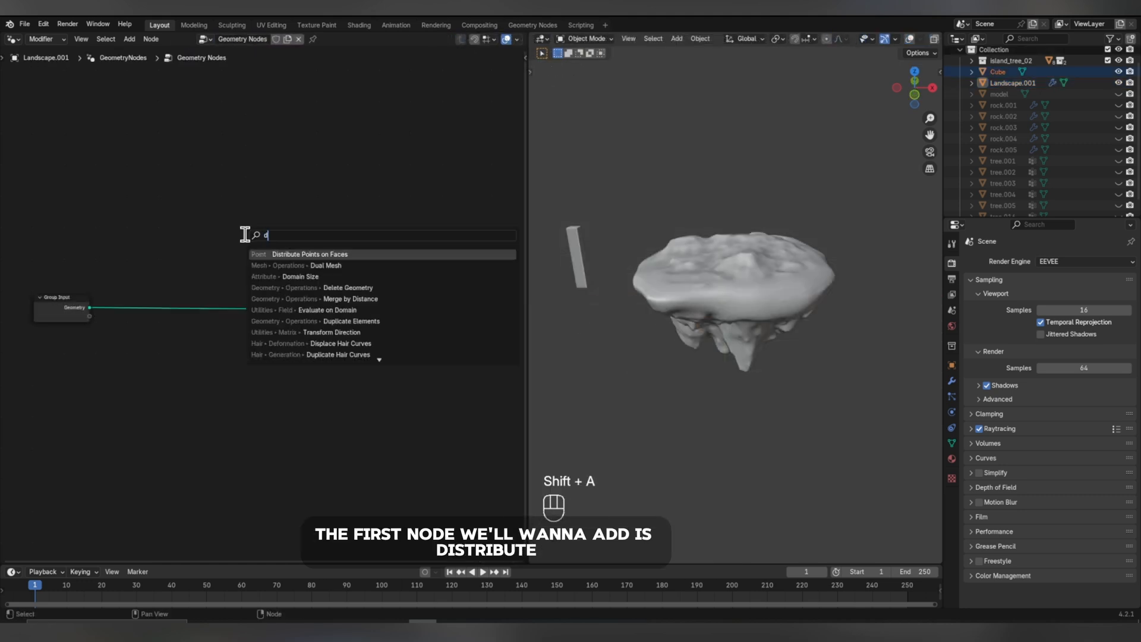
pyautogui.click(276, 255)
pyautogui.click(122, 277)
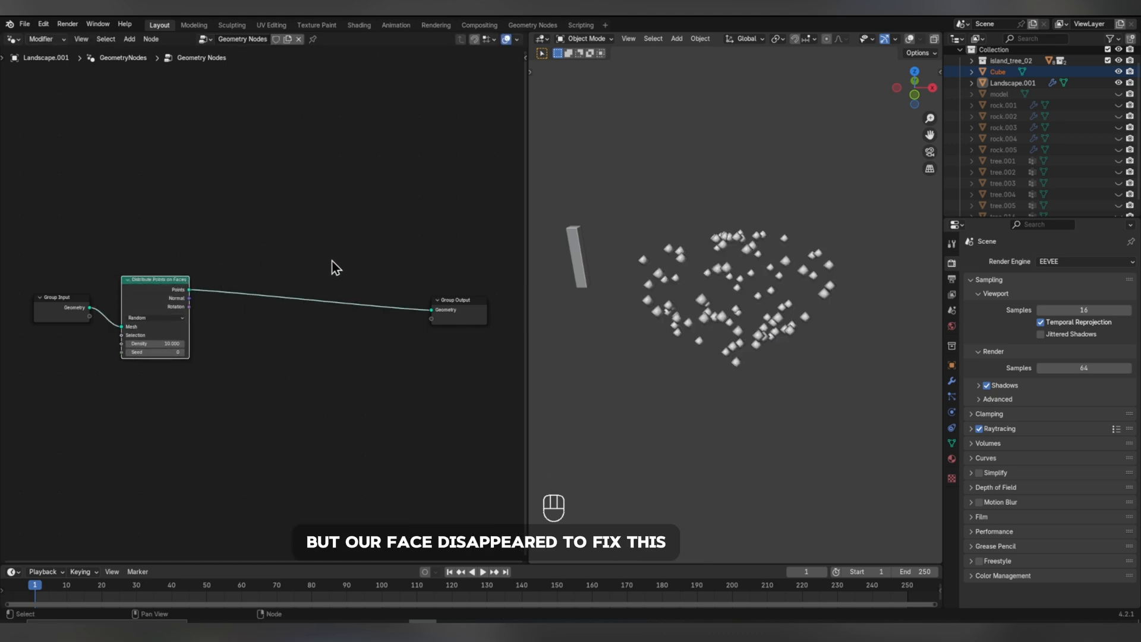
# Insert a Join Geometry node before Group Output, link the Group Input geometry into it, and move Distribute Points on Faces below that link.
pyautogui.hotkey('shift', 'a')
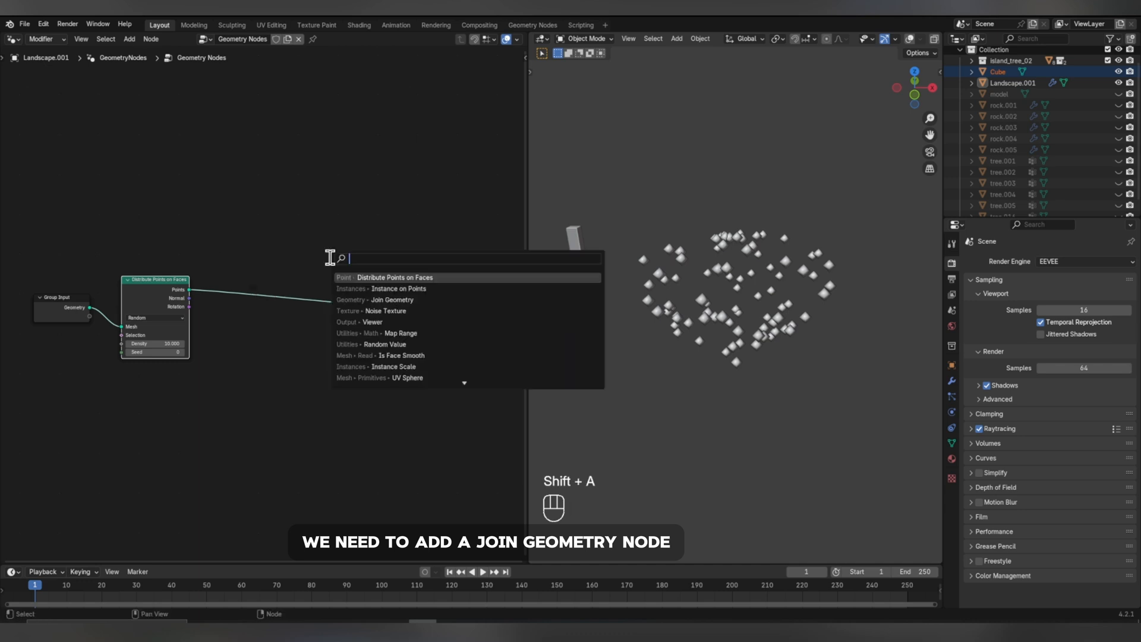
pyautogui.click(364, 299)
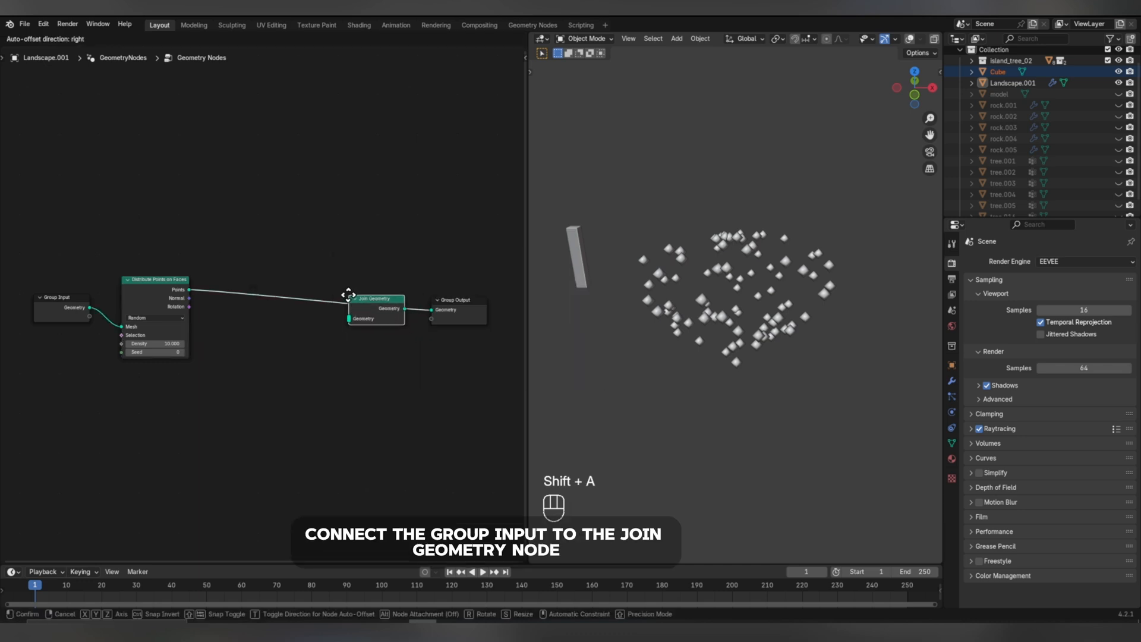
pyautogui.click(369, 306)
pyautogui.moveTo(89, 308); pyautogui.dragTo(340, 315)
pyautogui.moveTo(158, 283); pyautogui.dragTo(146, 381)
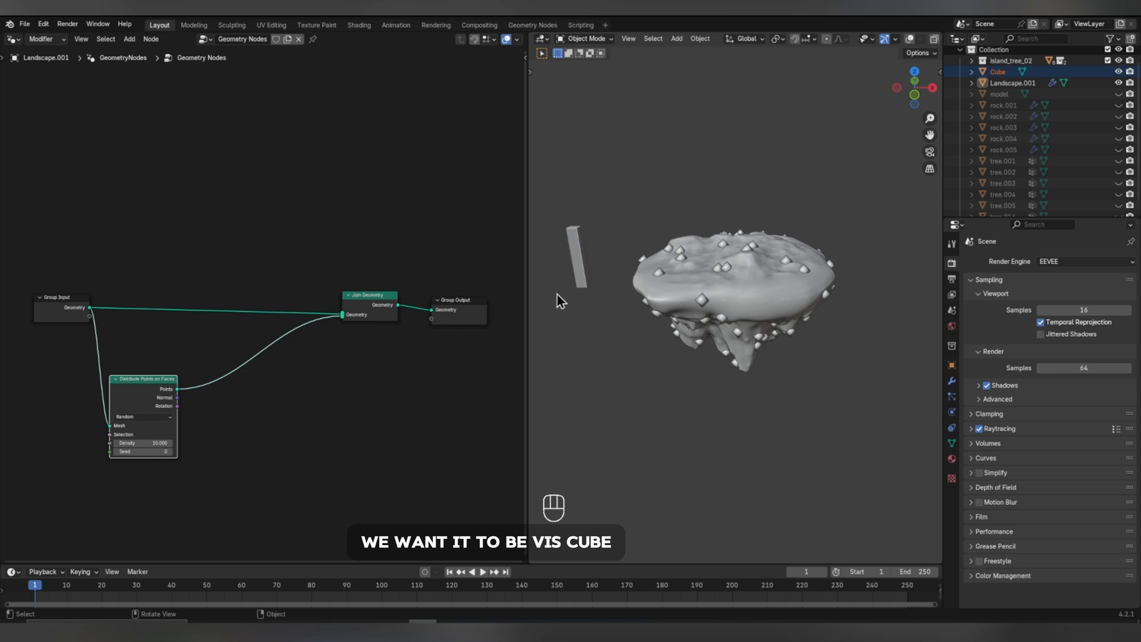
# Insert an Instance on Points node between Distribute Points on Faces and Join Geometry.
pyautogui.hotkey('shift', 'a')
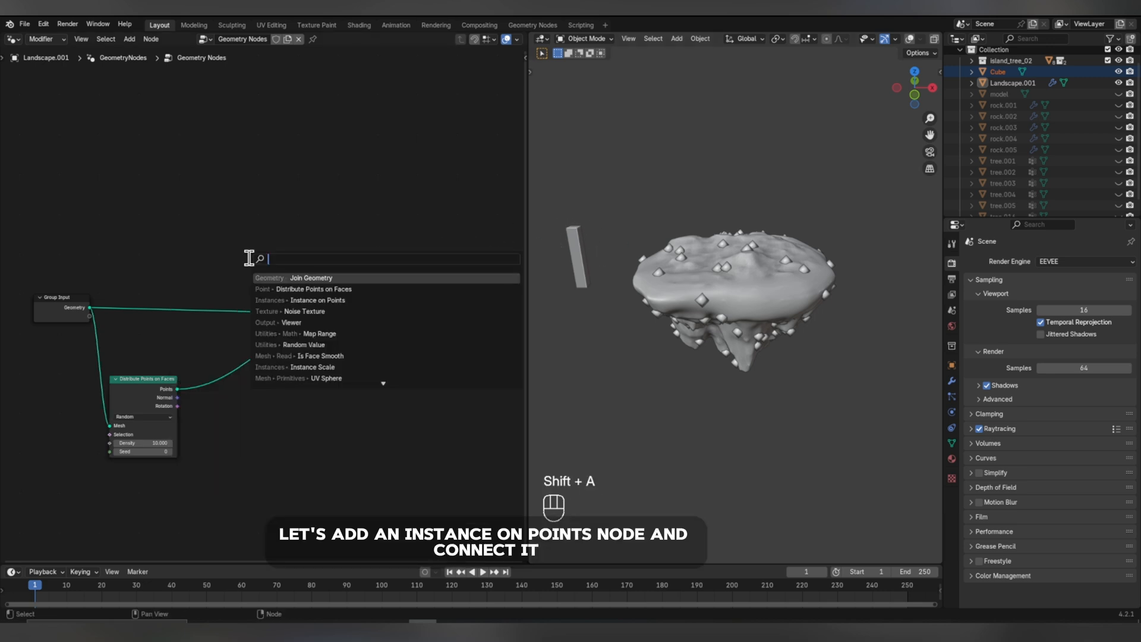
pyautogui.click(307, 300)
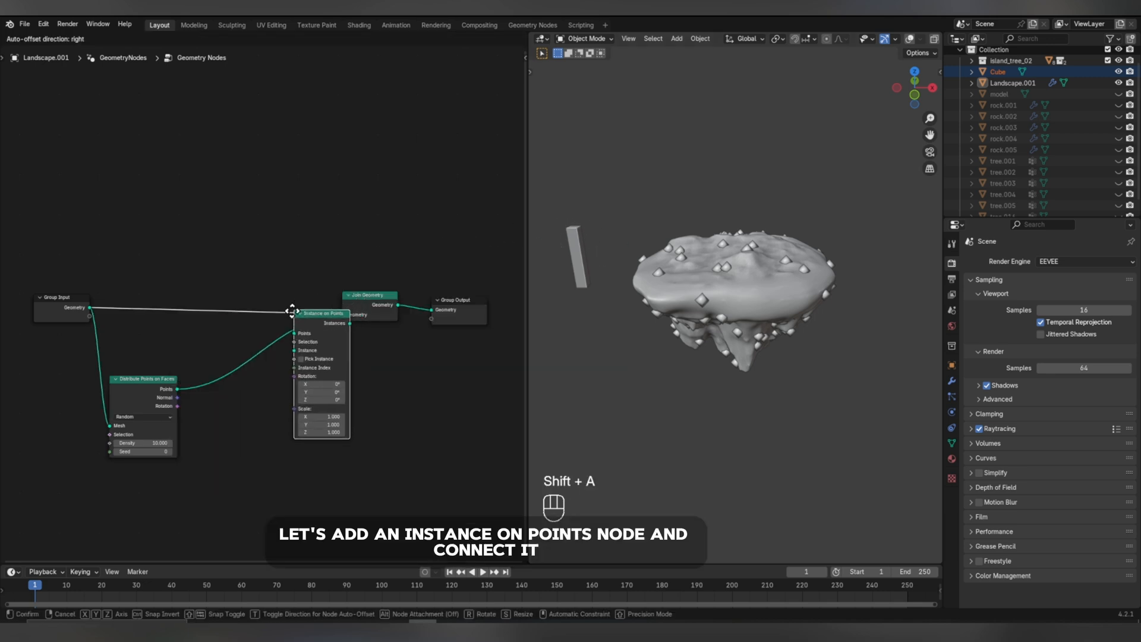
pyautogui.click(261, 334)
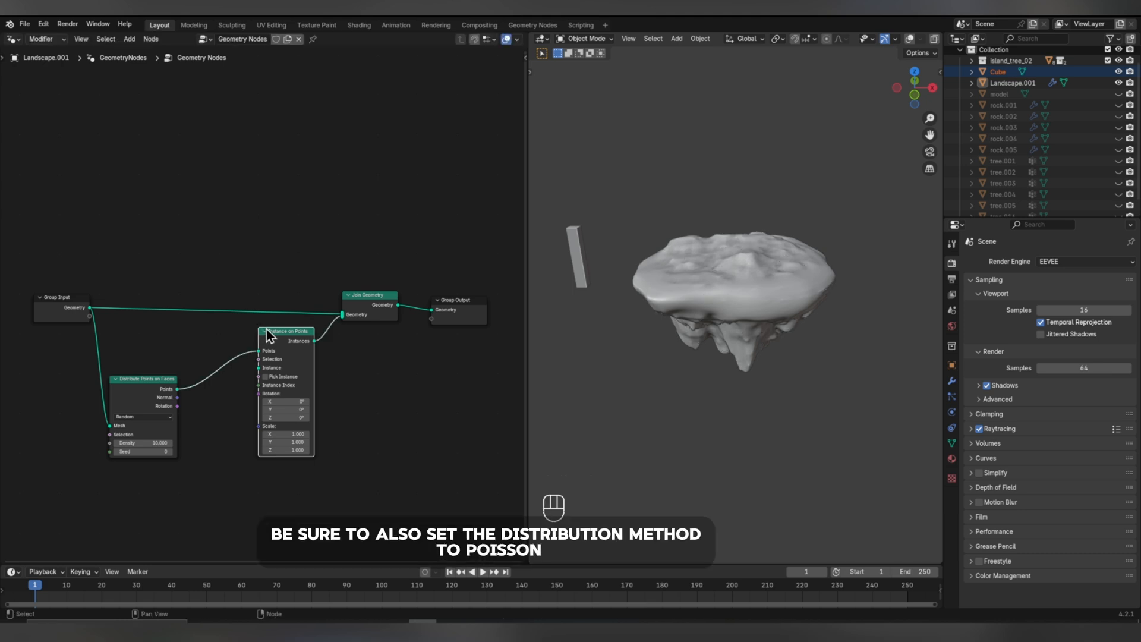
# Switch the point distribution to Poisson Disk and feed the Cube's Object Info Geometry into the Instance input of Instance on Points.
pyautogui.click(149, 419)
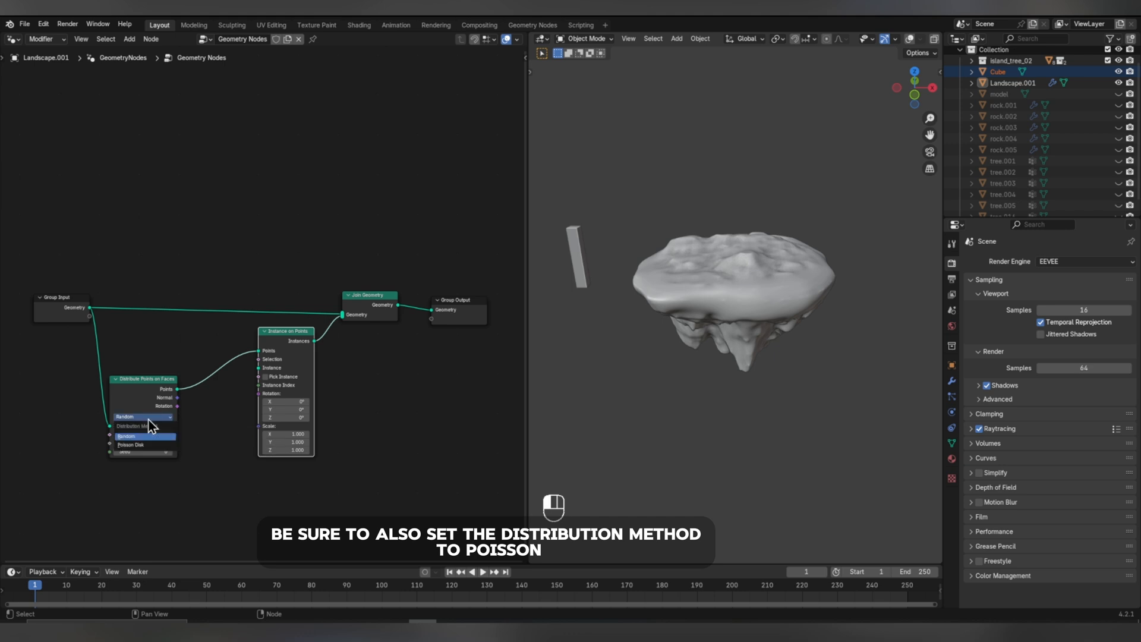
pyautogui.click(143, 434)
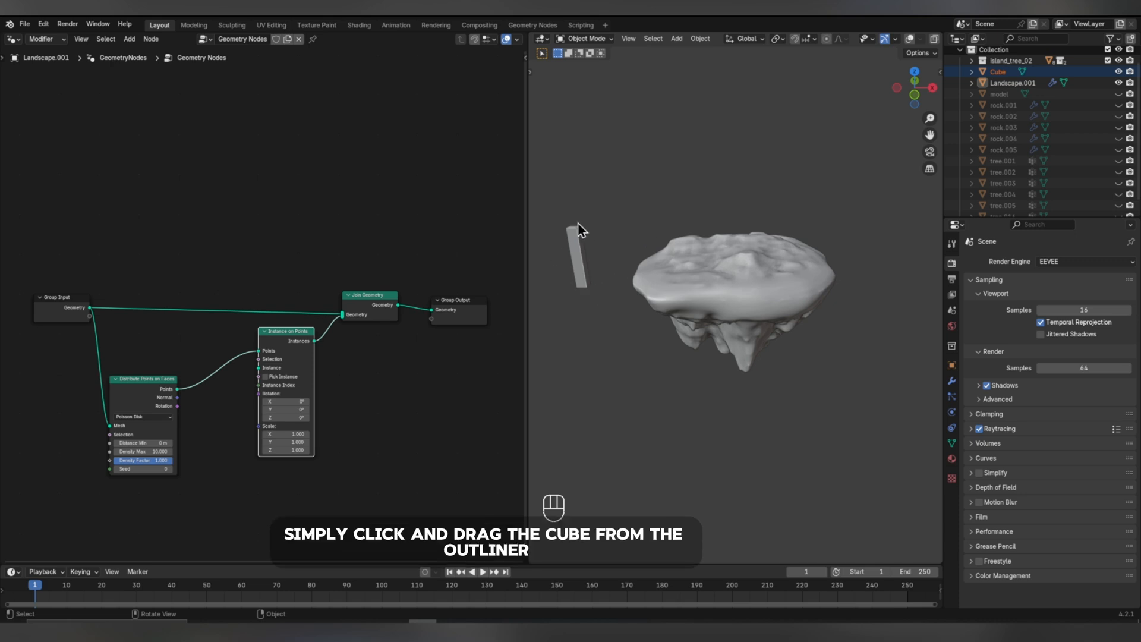
pyautogui.moveTo(989, 72); pyautogui.dragTo(306, 237)
pyautogui.moveTo(185, 234); pyautogui.dragTo(145, 244)
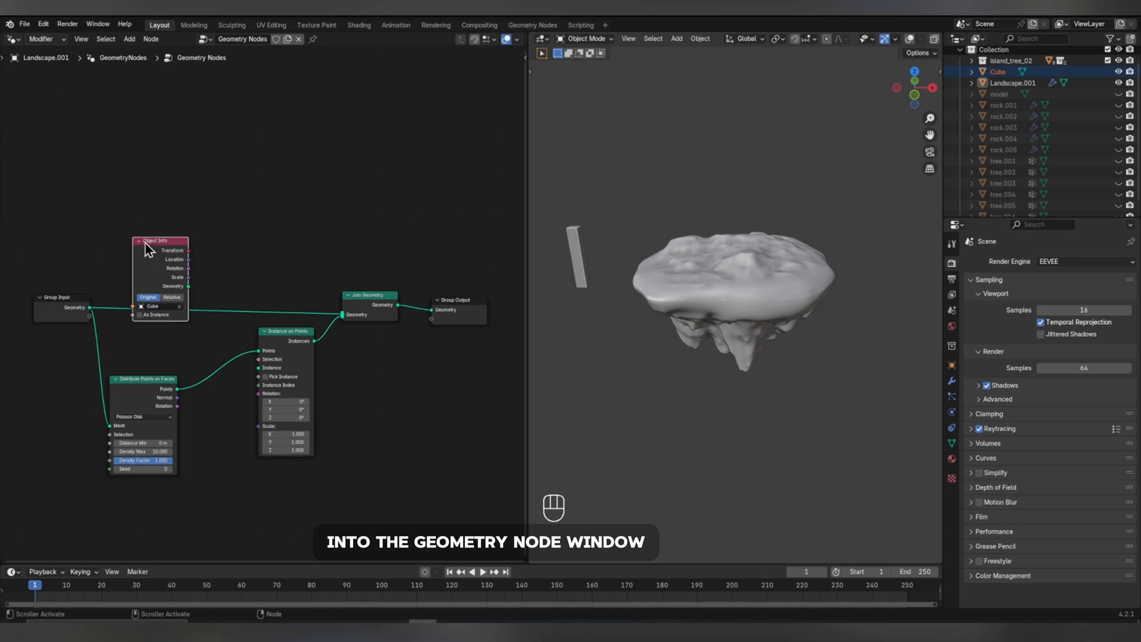
pyautogui.moveTo(188, 286); pyautogui.dragTo(255, 372)
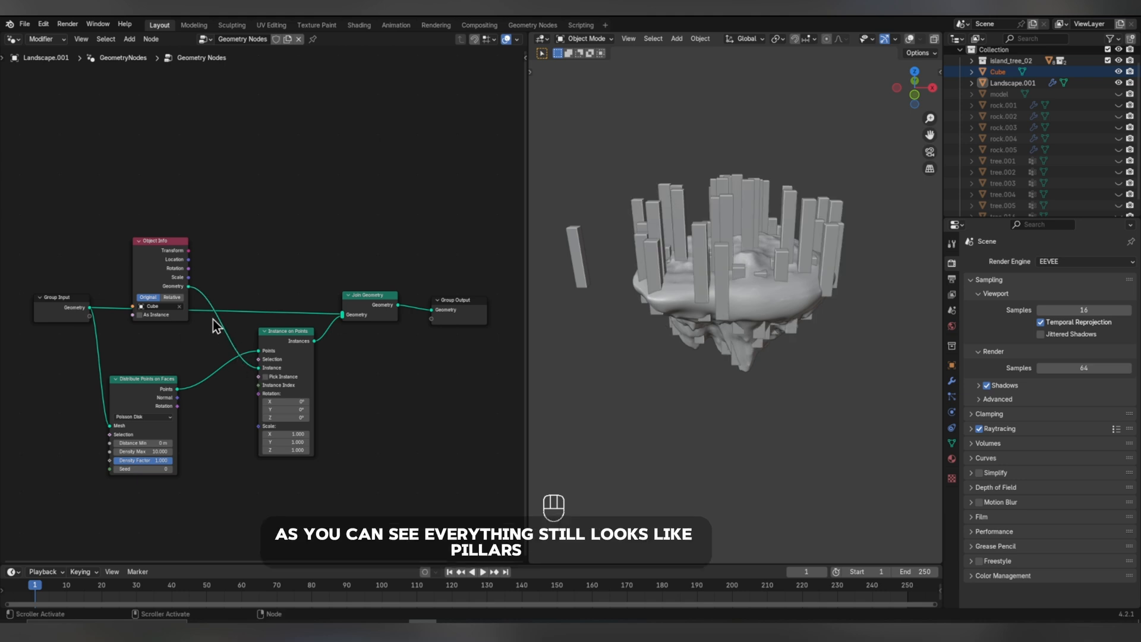
# Connect the distributed points' Rotation to the Rotation of Instance on Points and insert a Rotate Euler node between them.
pyautogui.moveTo(169, 264); pyautogui.dragTo(168, 238)
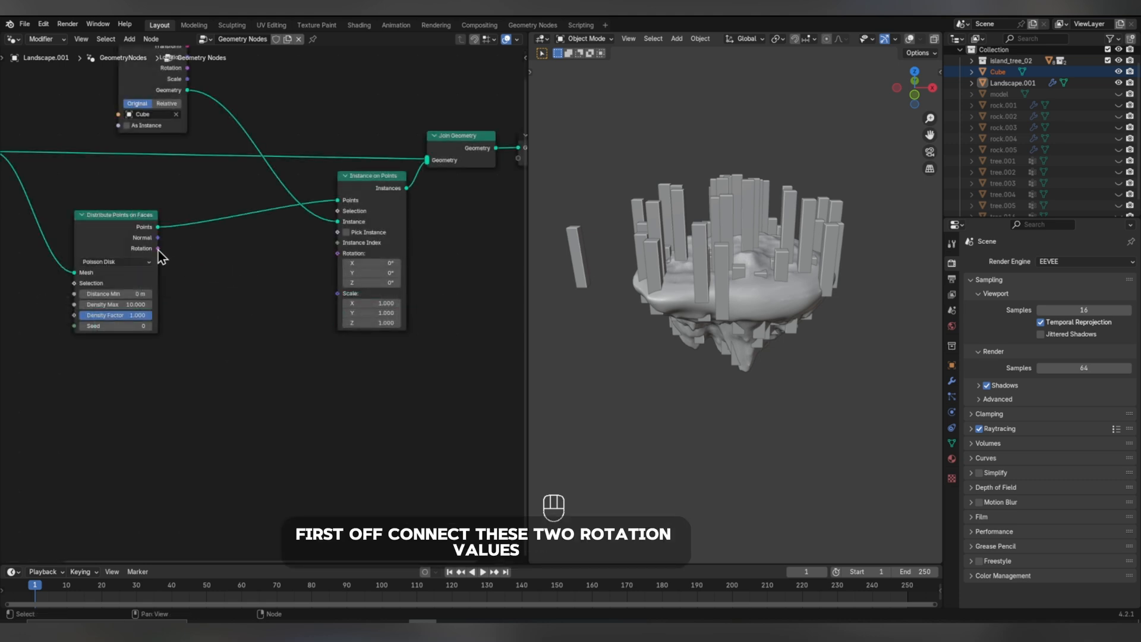
pyautogui.moveTo(158, 248); pyautogui.dragTo(338, 253)
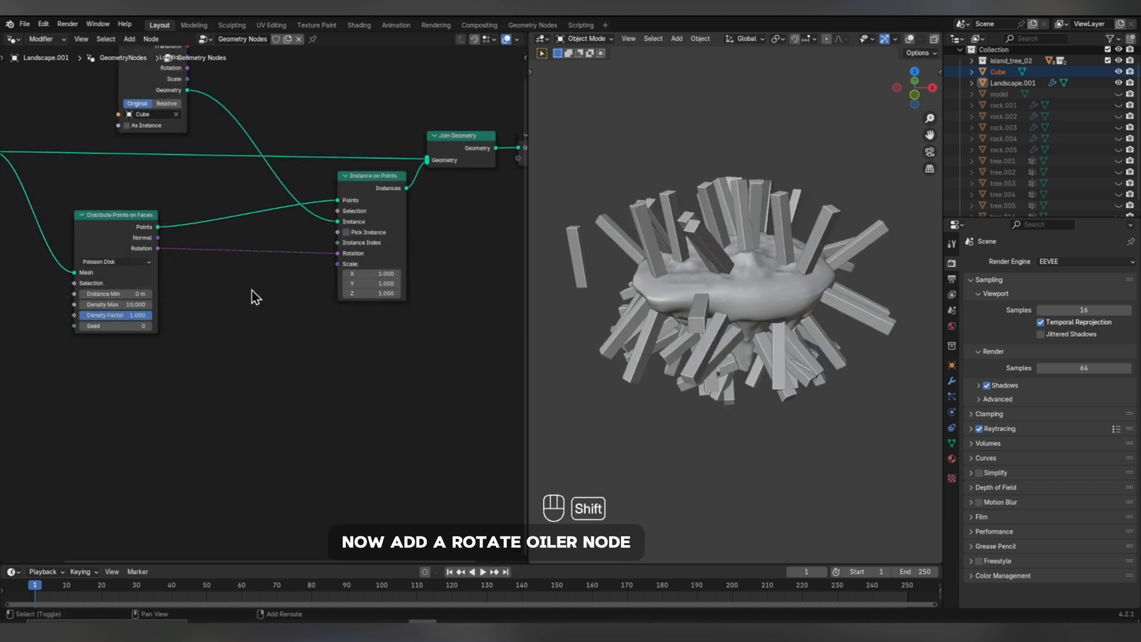
pyautogui.hotkey('shift', 'a')
pyautogui.write('rotate euler')
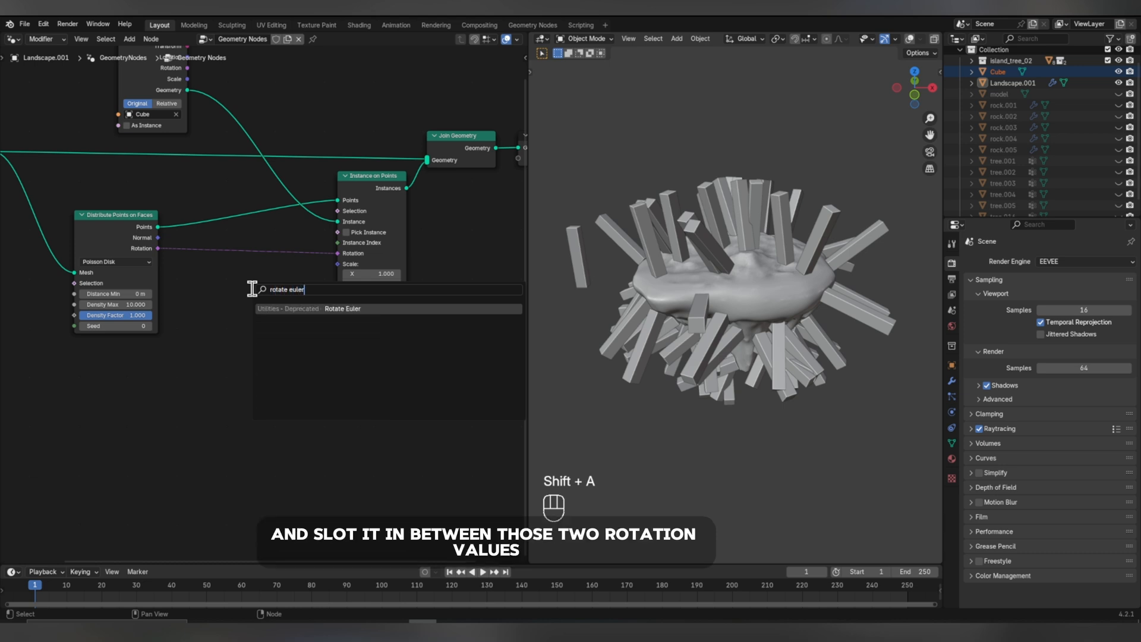
pyautogui.press('Return')
pyautogui.click(253, 246)
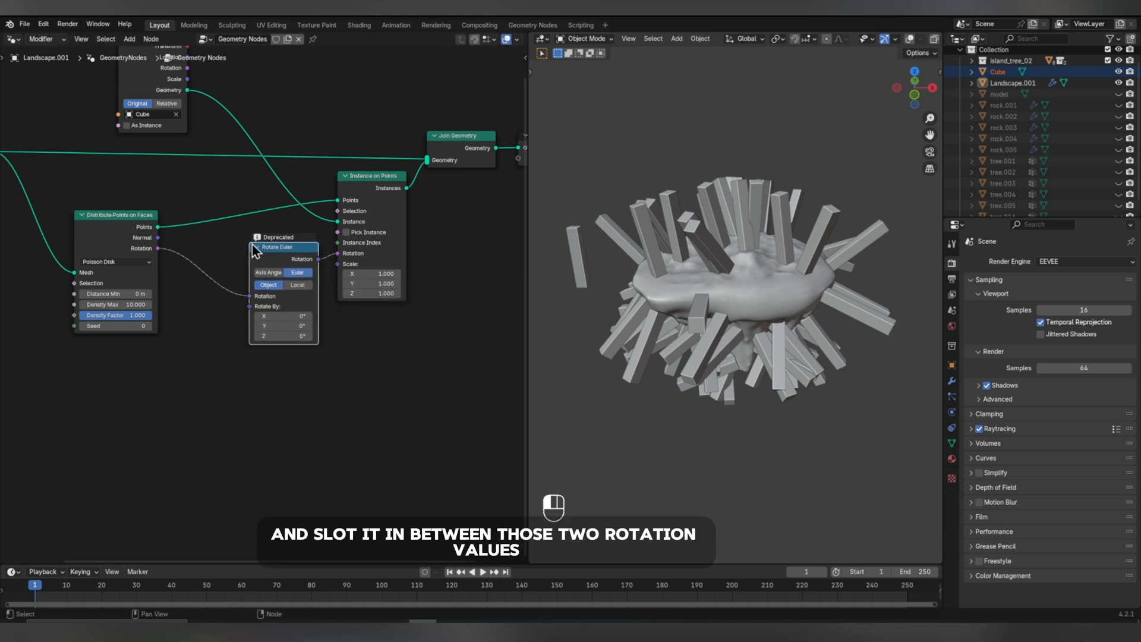
# Add a Random Value node below the point distribution and connect its Value to Rotate By on the Rotate Euler node.
pyautogui.hotkey('shift', 'a')
pyautogui.click(181, 344)
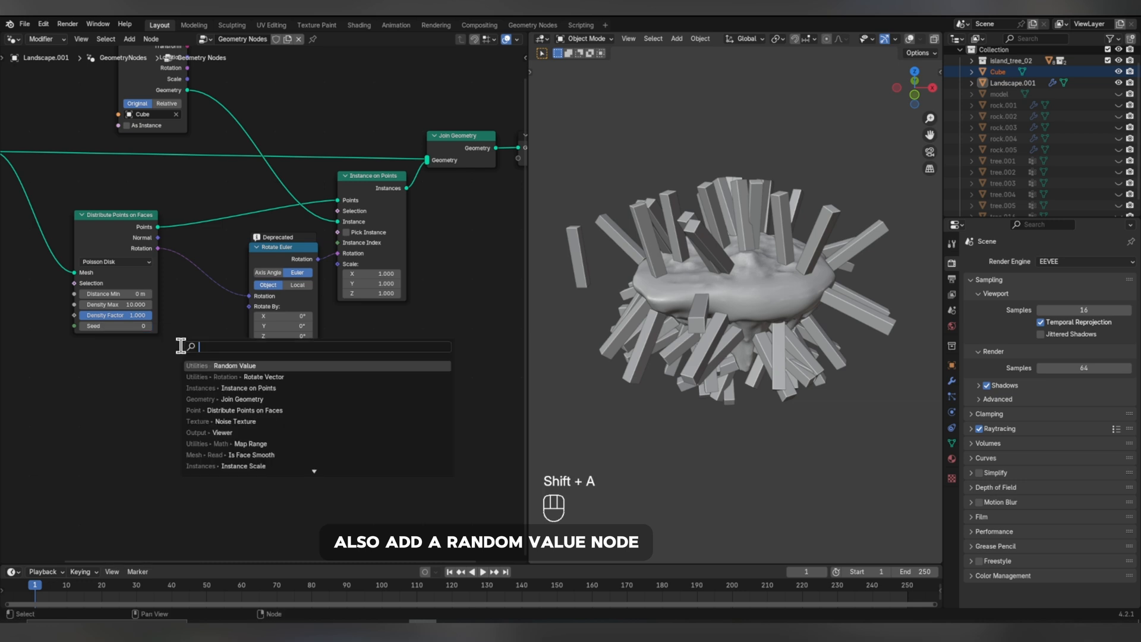
pyautogui.write('rand')
pyautogui.press('Return')
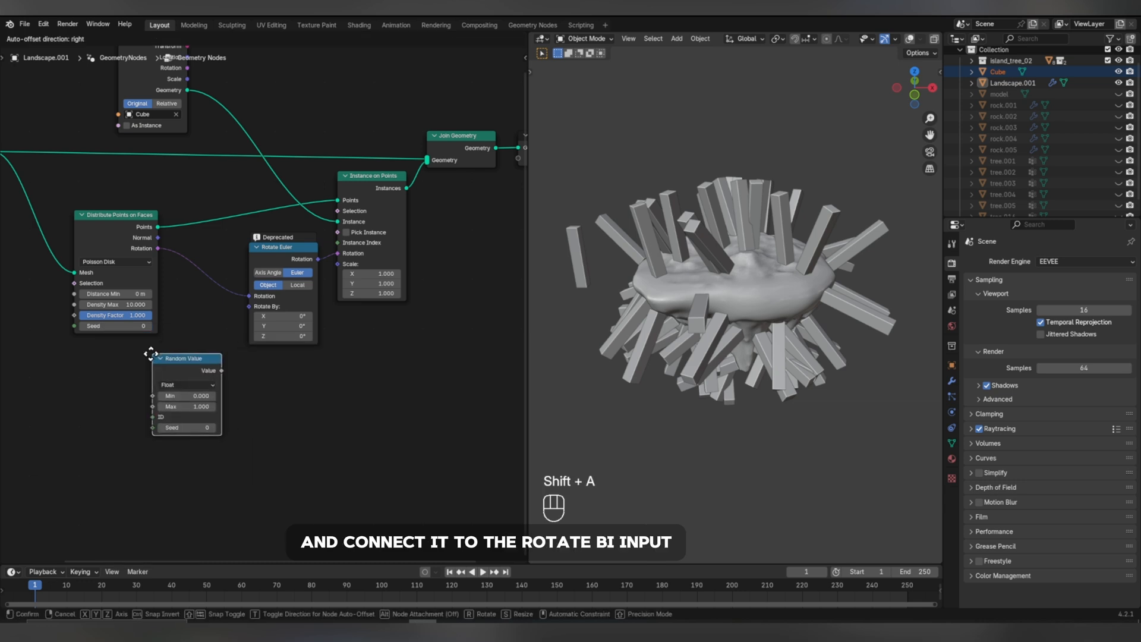
pyautogui.click(126, 363)
pyautogui.moveTo(193, 380); pyautogui.dragTo(243, 309)
pyautogui.click(174, 376)
pyautogui.moveTo(175, 377); pyautogui.dragTo(249, 306)
# Set the Random Value node to Vector with Min 0, -0.9, 0.5 and Max 0.7, 0.8, 0.
pyautogui.click(151, 397)
pyautogui.click(148, 440)
pyautogui.moveTo(146, 466); pyautogui.dragTo(154, 466)
pyautogui.moveTo(148, 425); pyautogui.dragTo(191, 435)
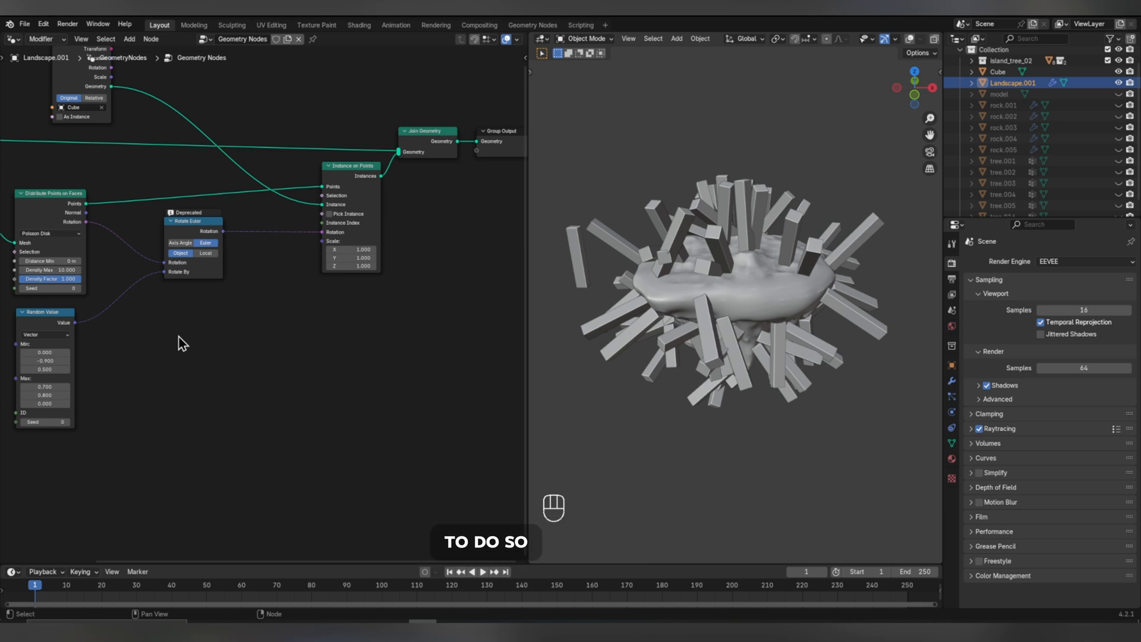
# Add a Noise Texture node and a Map Range node side by side next to the Random Value node.
pyautogui.hotkey('shift', 'a')
pyautogui.write('noise')
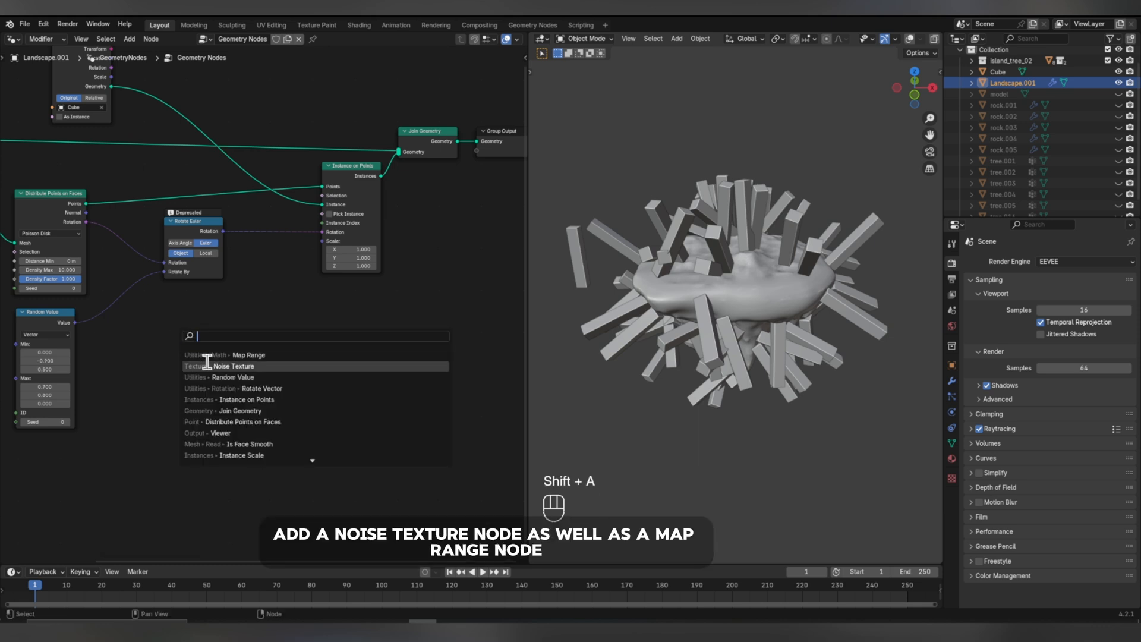
pyautogui.press('Return')
pyautogui.click(123, 326)
pyautogui.hotkey('shift', 'a')
pyautogui.click(195, 336)
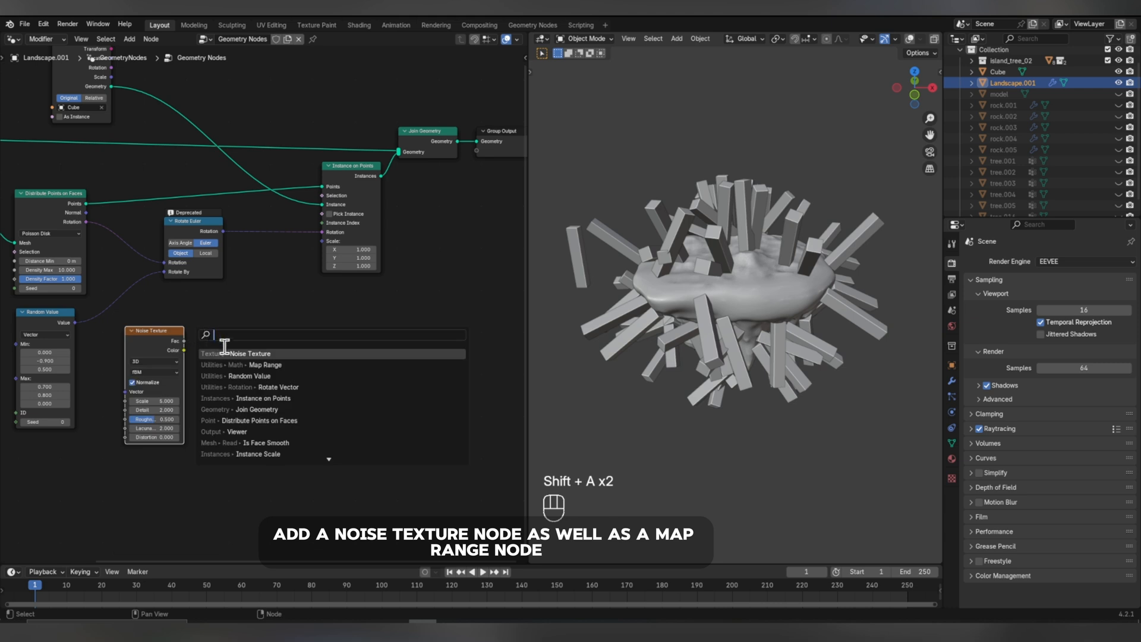
pyautogui.click(232, 365)
pyautogui.click(211, 337)
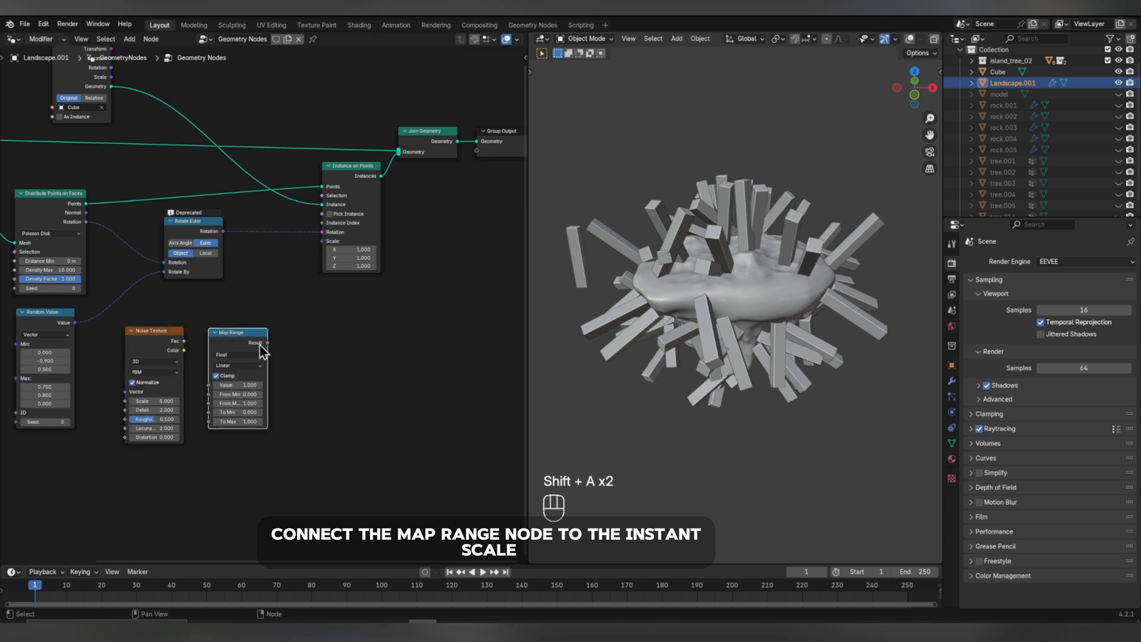
# Drive the instance Scale with the noise Color through Map Range, using noise Scale 0.1, From Min -0.1, From Max 0.9 and To Min 0.6.
pyautogui.moveTo(267, 343); pyautogui.dragTo(321, 241)
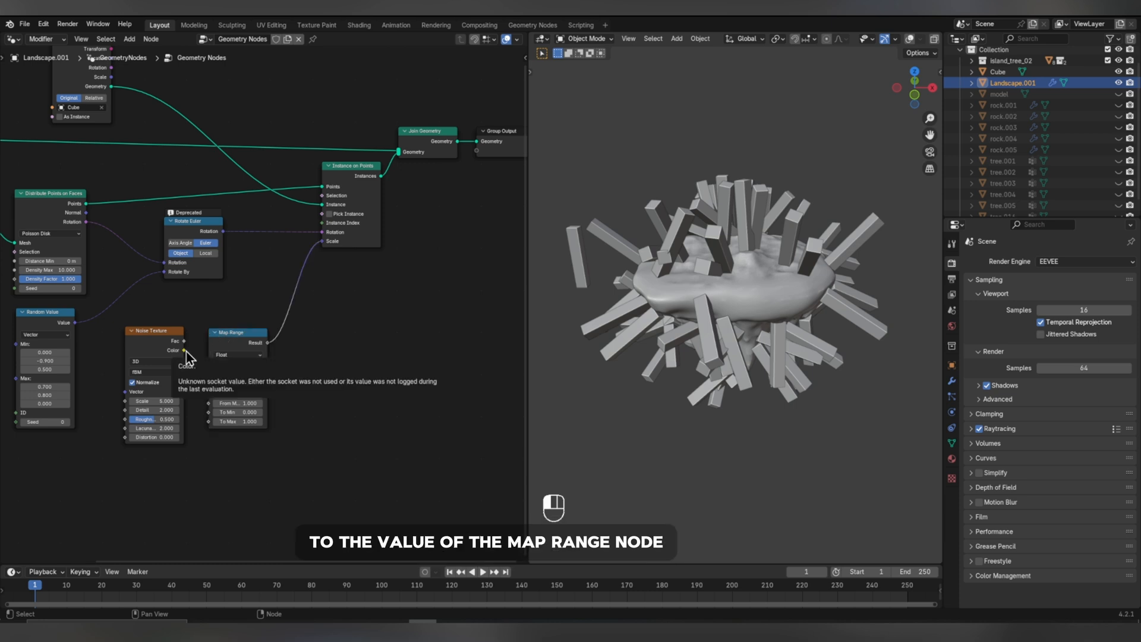
pyautogui.moveTo(185, 350); pyautogui.dragTo(232, 411)
pyautogui.moveTo(237, 397); pyautogui.dragTo(228, 397)
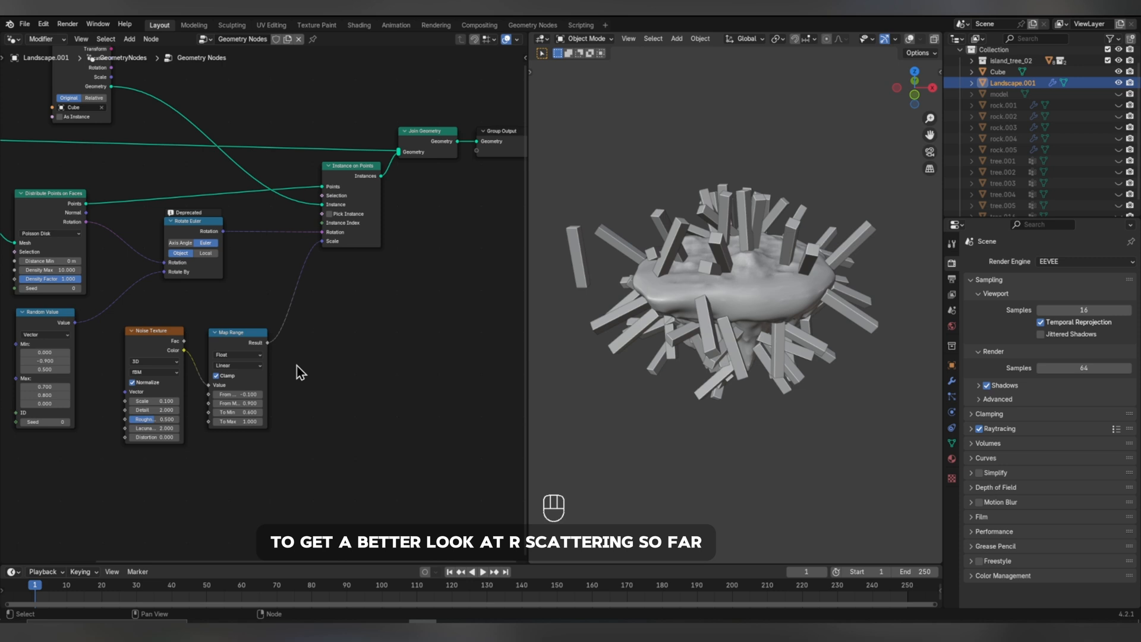
# Set Density Max to 100 and shrink the instances by raising Map Range From Max and setting To Max to -6.7 and noise Scale to -4.9.
pyautogui.moveTo(295, 361); pyautogui.dragTo(414, 368, button='middle')
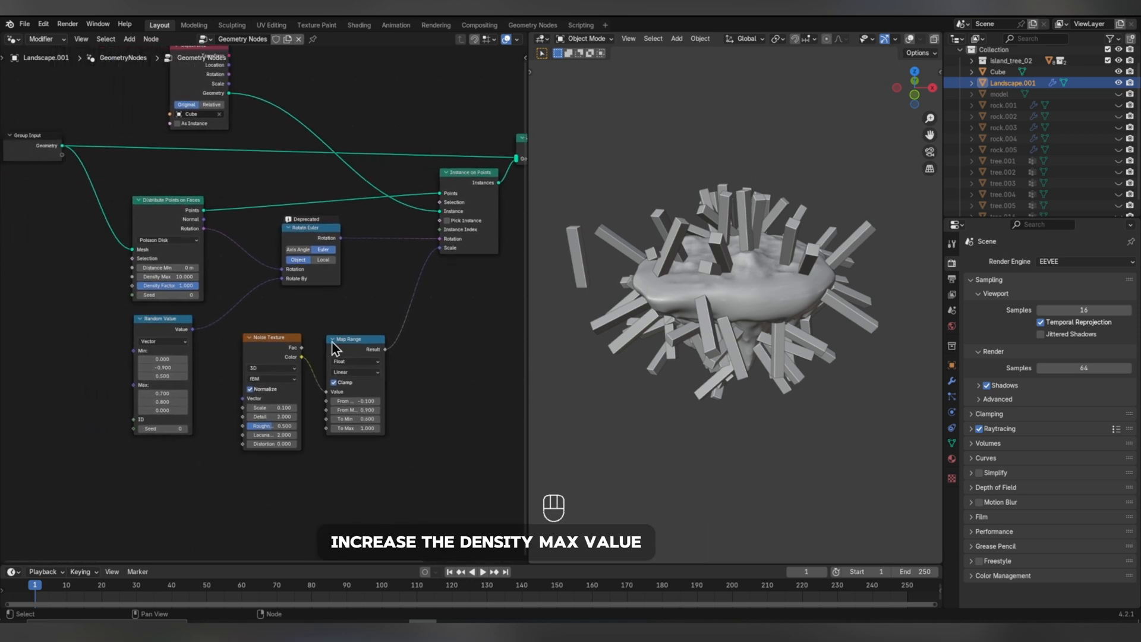
pyautogui.moveTo(159, 277); pyautogui.dragTo(176, 277)
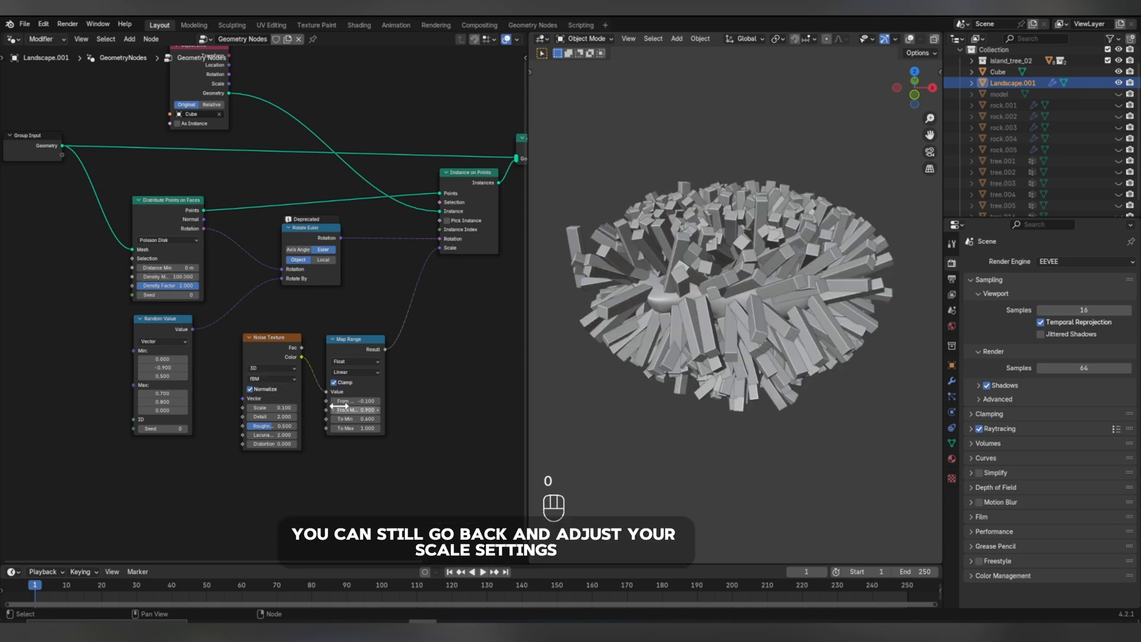
pyautogui.keyDown('shift'); pyautogui.moveTo(356, 410); pyautogui.dragTo(425, 410); pyautogui.keyUp('shift')
pyautogui.moveTo(280, 404); pyautogui.dragTo(284, 404)
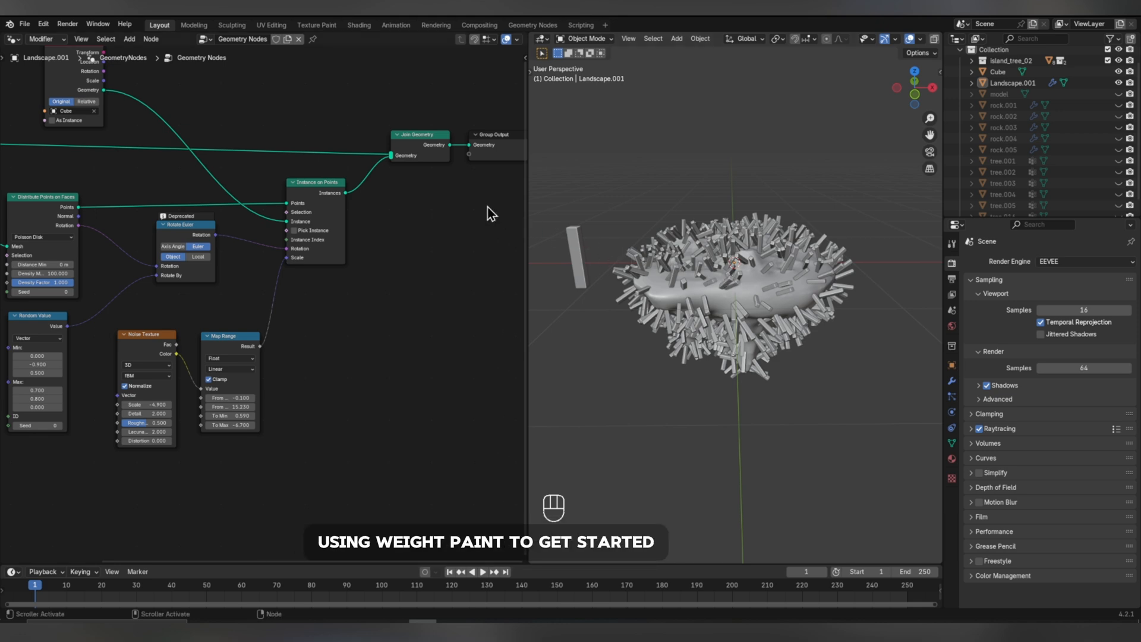
# Disconnect the instances from the Join Geometry node and switch the landscape to Weight Paint mode.
pyautogui.moveTo(394, 158); pyautogui.dragTo(375, 205)
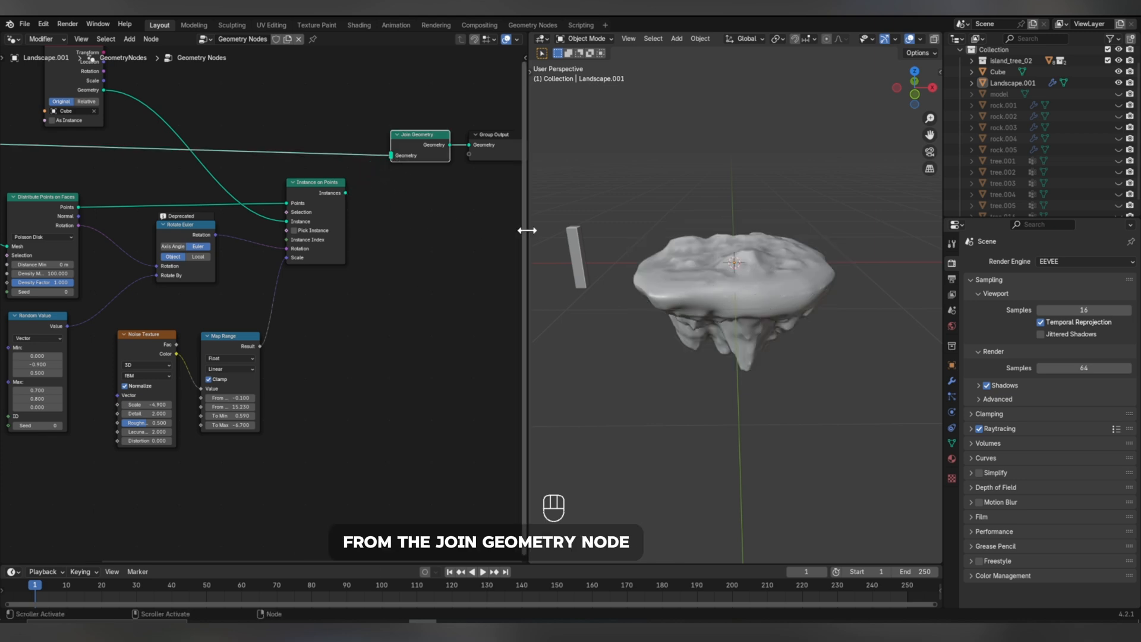
pyautogui.press('ctrl')
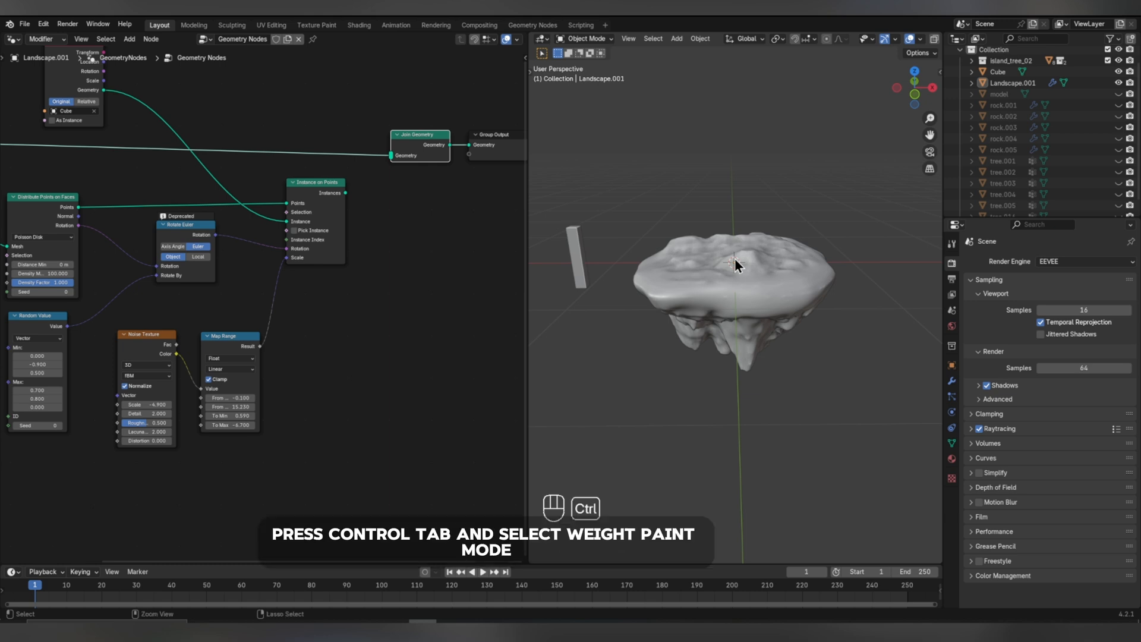
pyautogui.hotkey('ctrl', 'Tab')
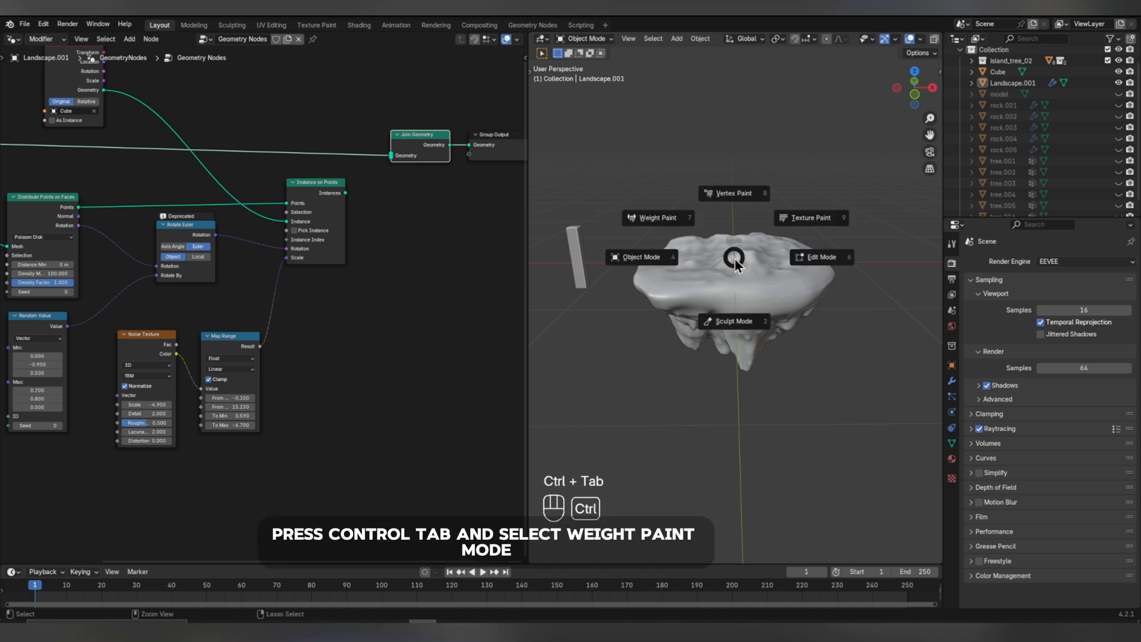
pyautogui.click(667, 218)
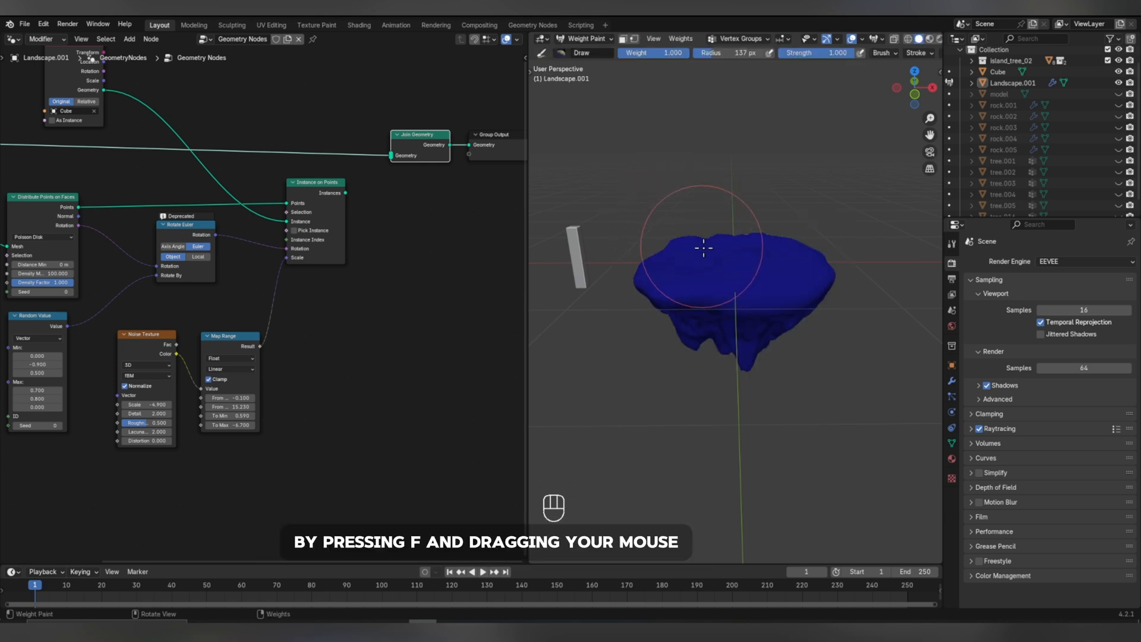
# Set the weight paint brush radius to 143 px and its strength to 0.525.
pyautogui.press('f')
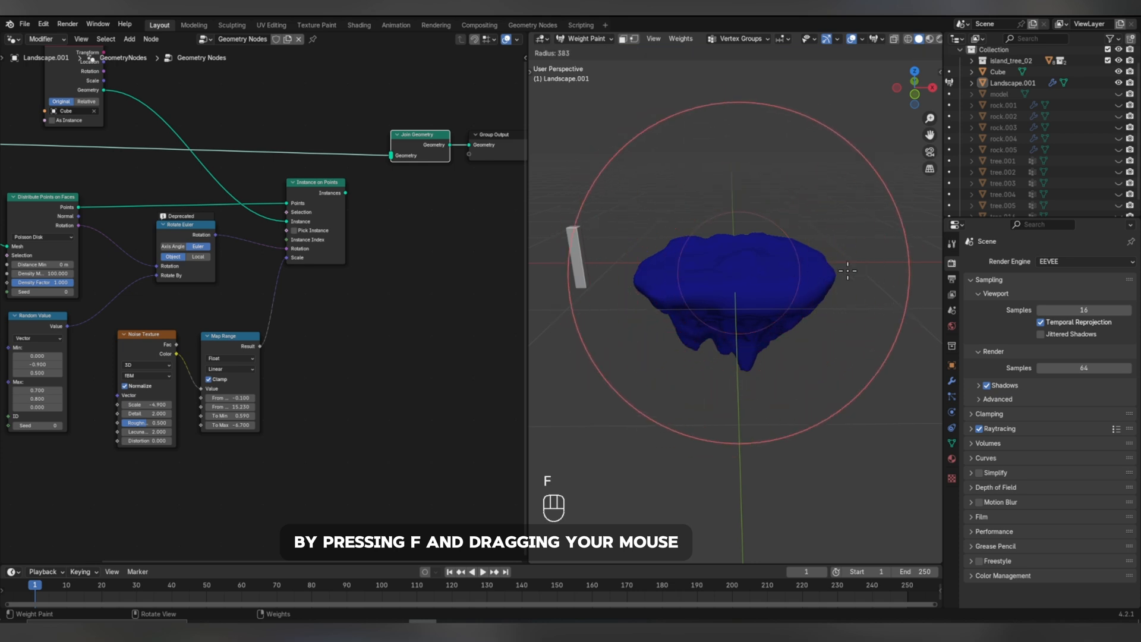
pyautogui.click(677, 269)
pyautogui.hotkey('shift', 'f')
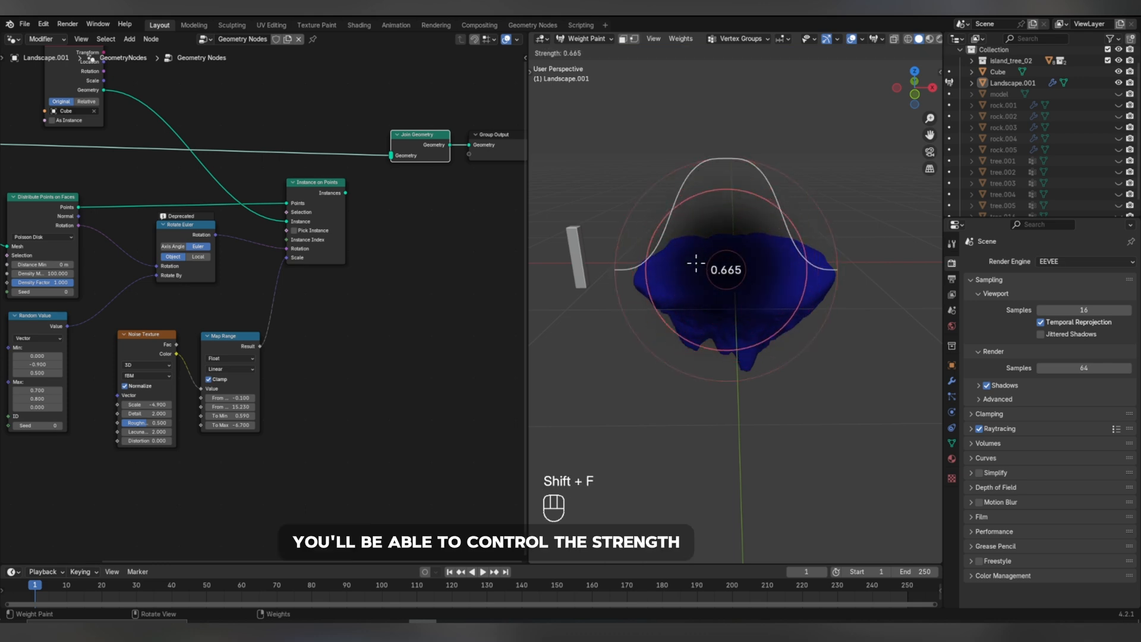
pyautogui.click(729, 262)
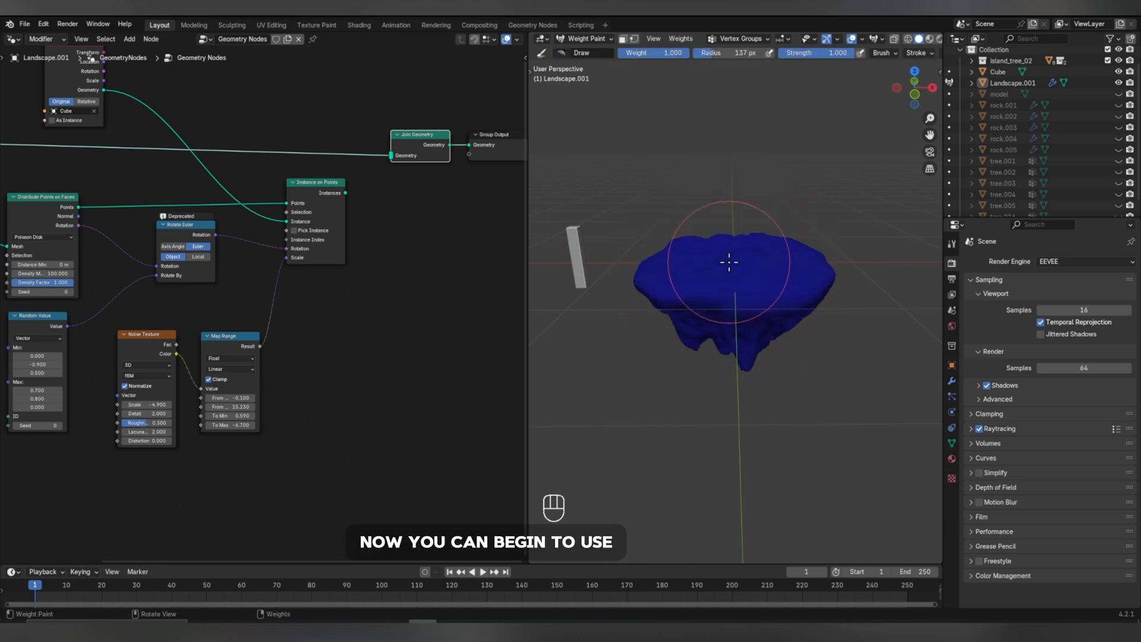
# Paint weight 1.000 over the island's top surface and around its upper rim, leaving the underside unpainted.
pyautogui.moveTo(729, 265); pyautogui.dragTo(746, 283, button='middle')
pyautogui.moveTo(746, 283)
pyautogui.mouseDown()
pyautogui.moveTo(737, 270)
pyautogui.moveTo(769, 290)
pyautogui.moveTo(696, 276)
pyautogui.mouseUp()
pyautogui.moveTo(697, 276); pyautogui.dragTo(759, 287, button='middle')
pyautogui.moveTo(759, 286)
pyautogui.mouseDown()
pyautogui.moveTo(680, 265)
pyautogui.moveTo(746, 295)
pyautogui.mouseUp()
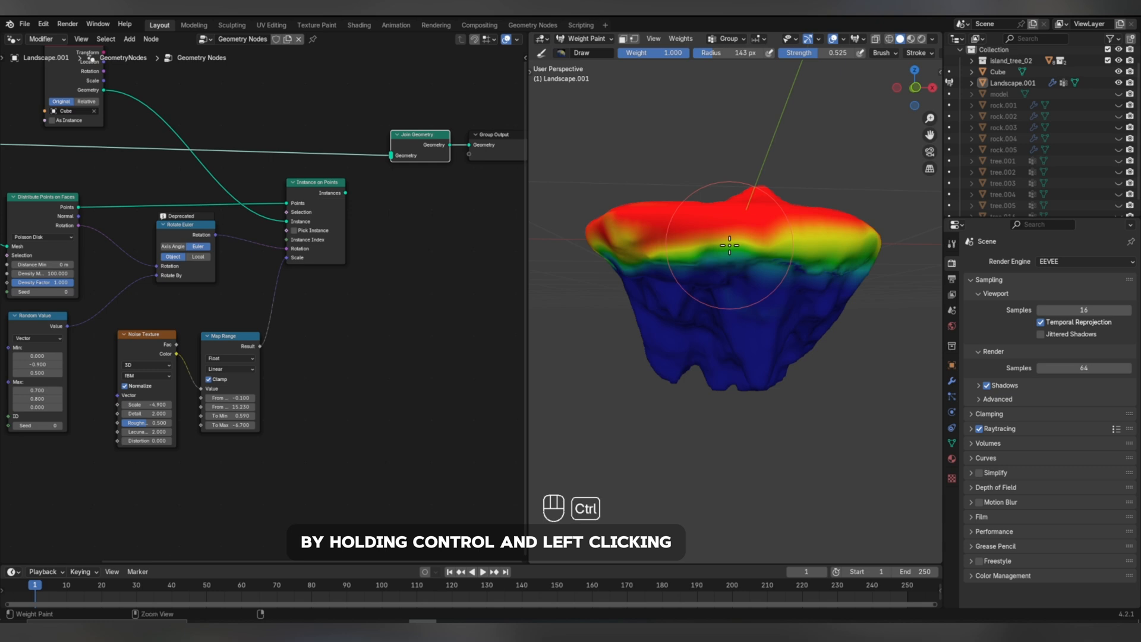
# Try subtracting weight from the painted upper part of the island with brush strength 1.000, and undo the strokes.
pyautogui.moveTo(729, 245)
pyautogui.keyDown('ctrl'); pyautogui.mouseDown()
pyautogui.moveTo(775, 247)
pyautogui.moveTo(662, 243)
pyautogui.moveTo(785, 252)
pyautogui.moveTo(650, 254)
pyautogui.moveTo(841, 244)
pyautogui.mouseUp(); pyautogui.keyUp('ctrl')
pyautogui.hotkey('shift', 'f')
pyautogui.click(674, 250)
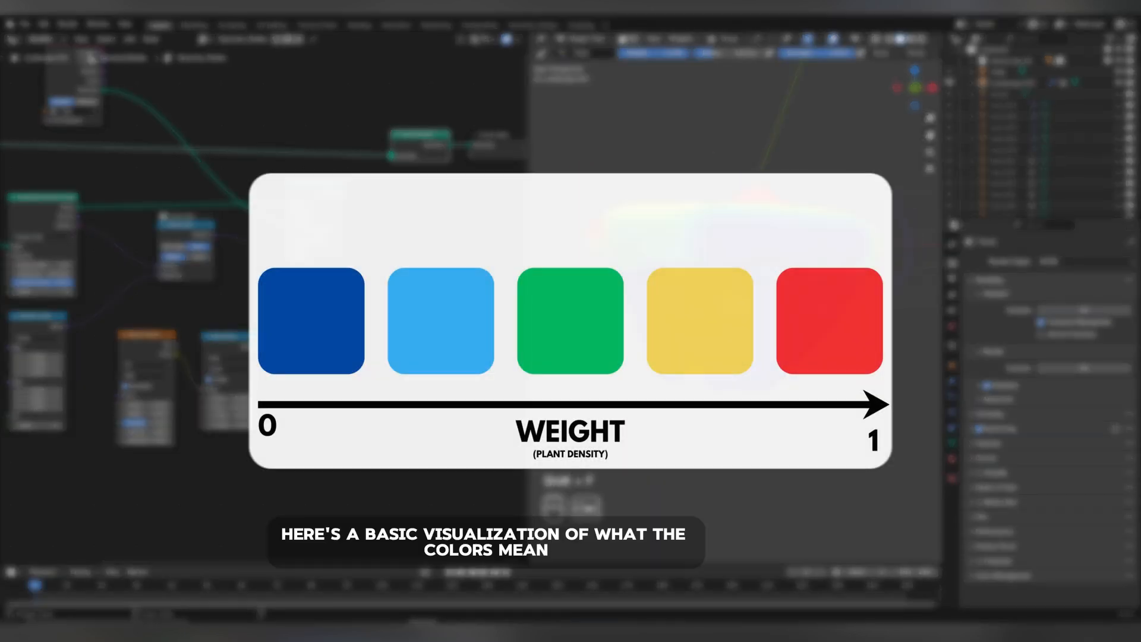
pyautogui.hotkey('ctrl', 'z')
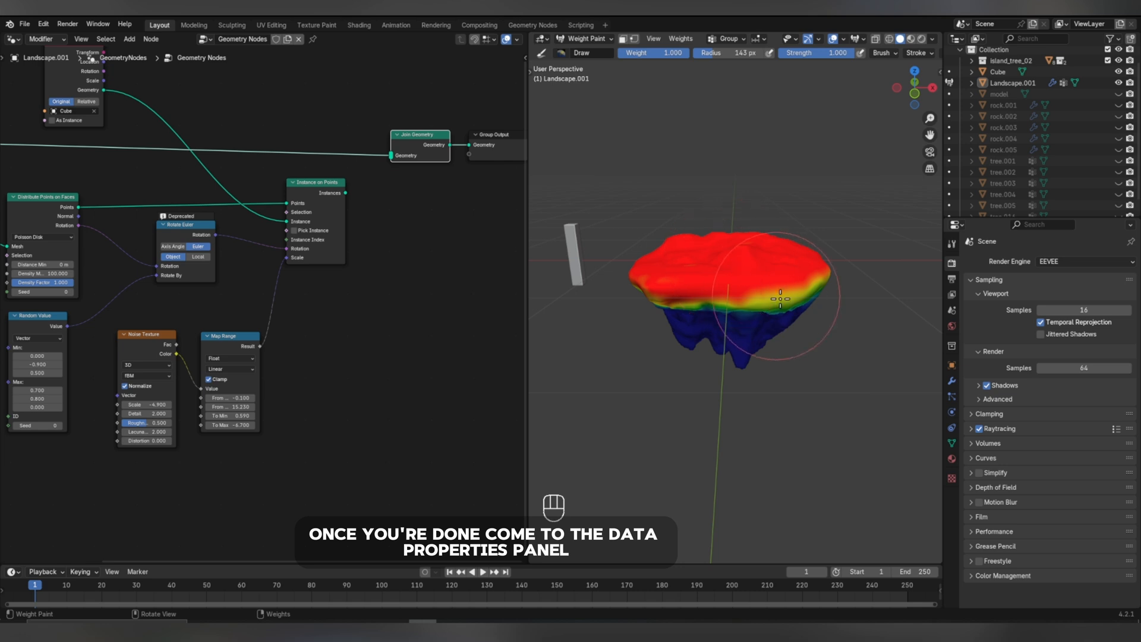
# Rename the landscape's painted vertex group to Grass.
pyautogui.click(952, 444)
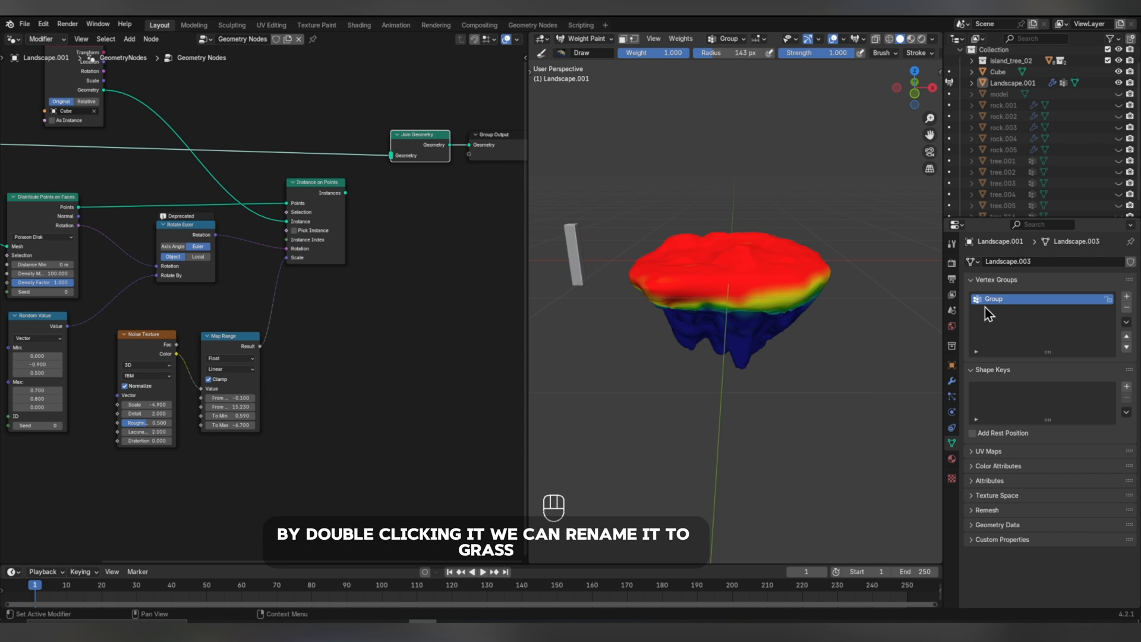
pyautogui.write('Grass')
pyautogui.press('Return')
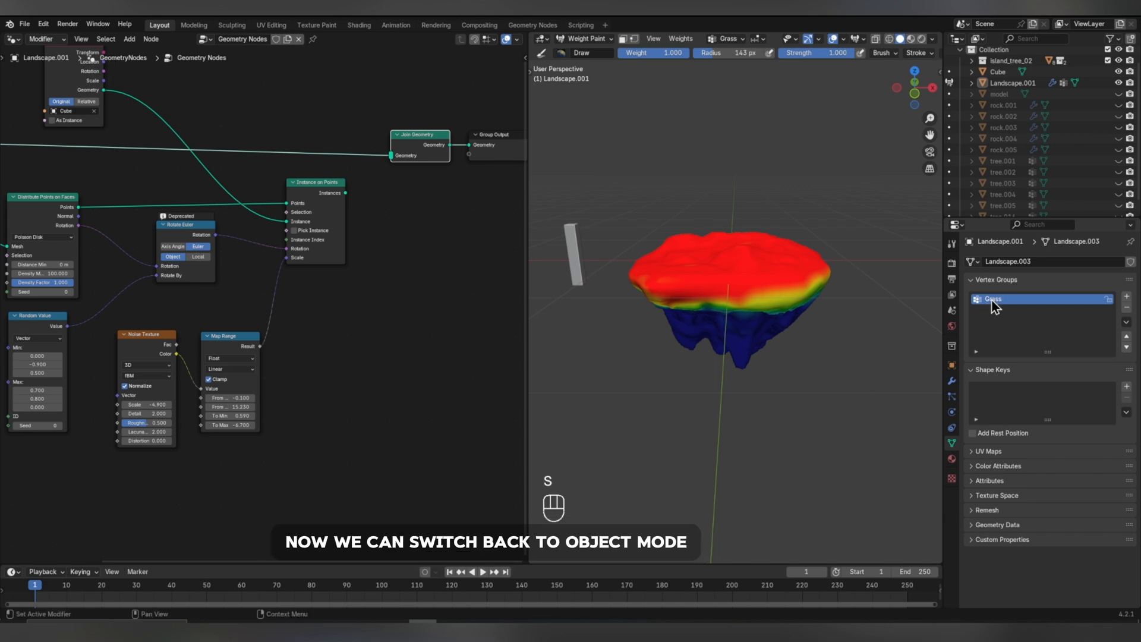
# Return to Object Mode and reconnect the Instances output of Instance on Points to the Join Geometry node.
pyautogui.hotkey('ctrl', 'Tab')
pyautogui.scroll(-2, 451, 325)
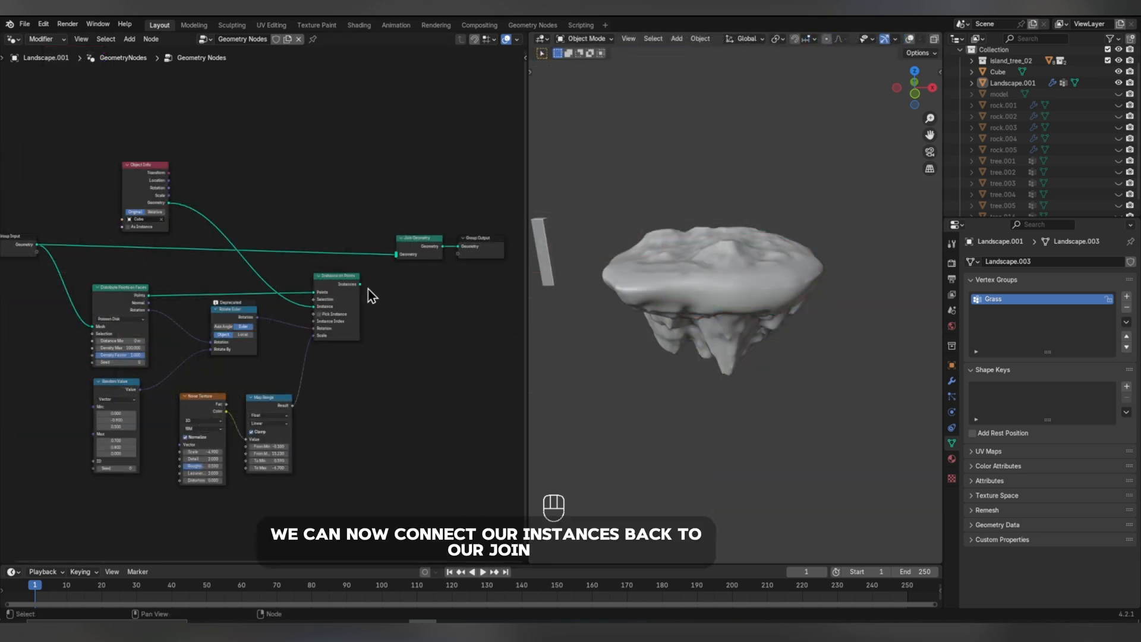
pyautogui.moveTo(360, 285); pyautogui.dragTo(394, 264)
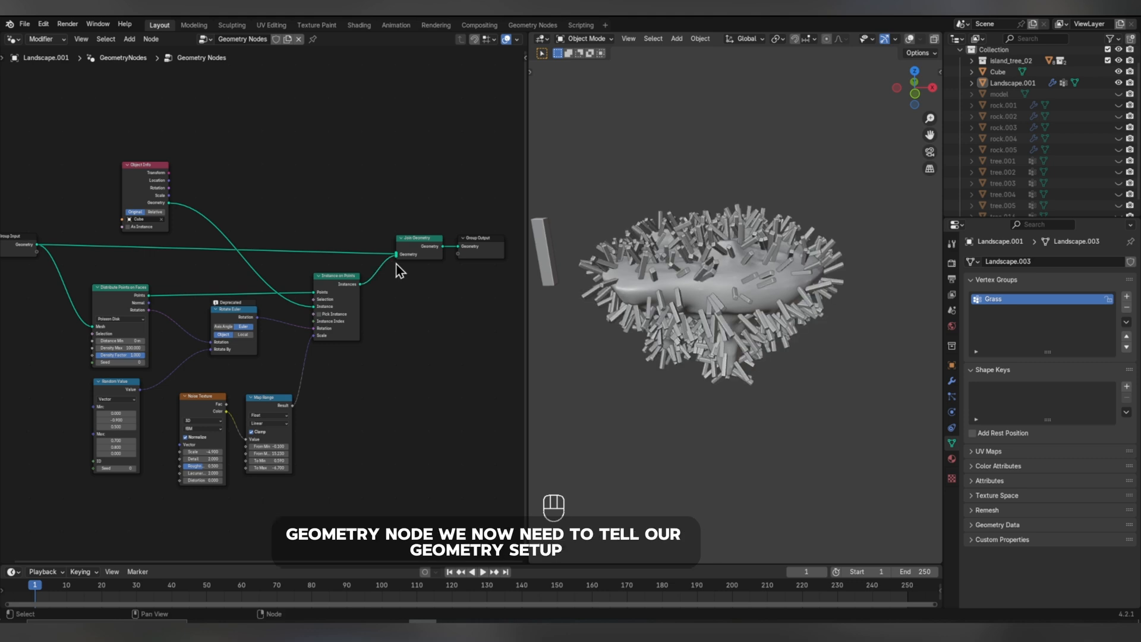
# Add a new input socket to the Geometry Nodes group, below the existing Geometry input.
pyautogui.moveTo(123, 259); pyautogui.dragTo(282, 256, button='middle')
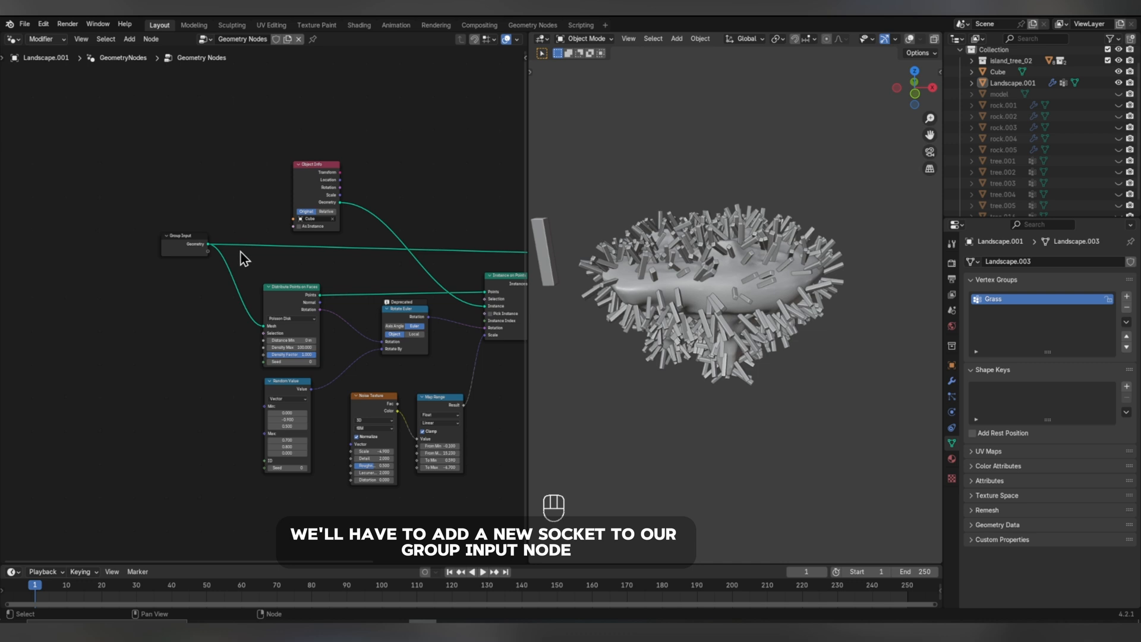
pyautogui.press('n')
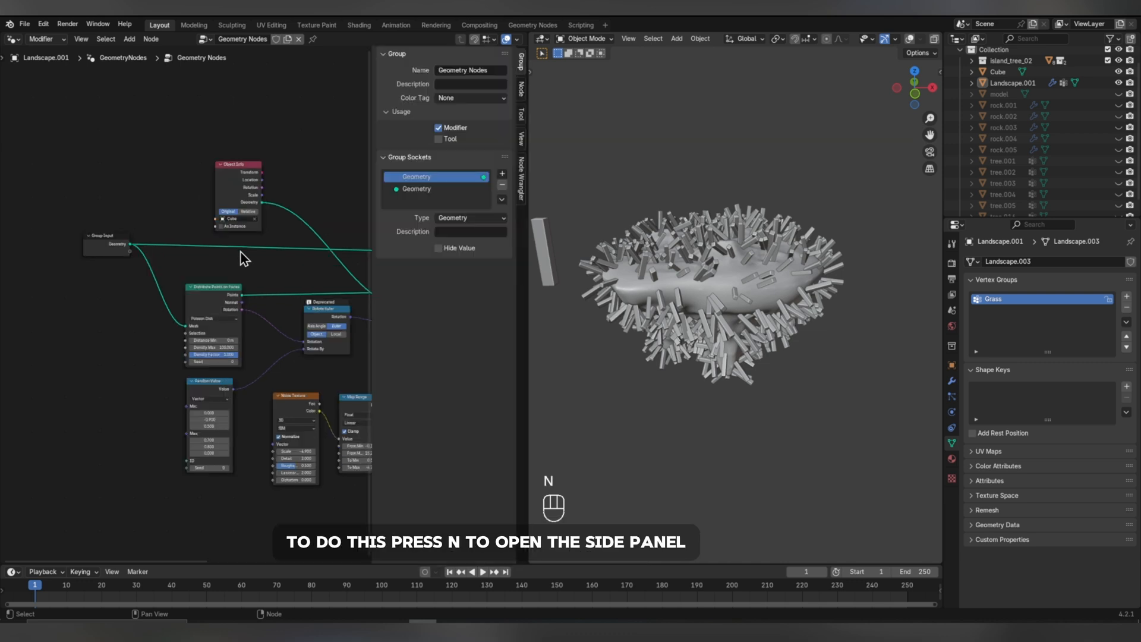
pyautogui.click(423, 189)
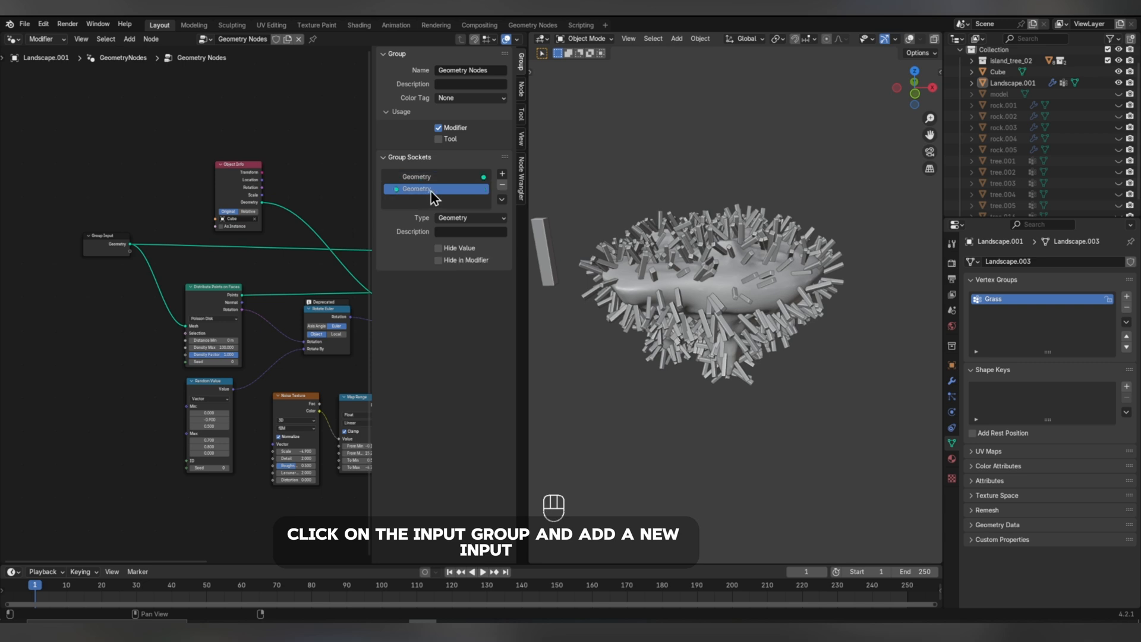
pyautogui.click(503, 173)
pyautogui.click(516, 187)
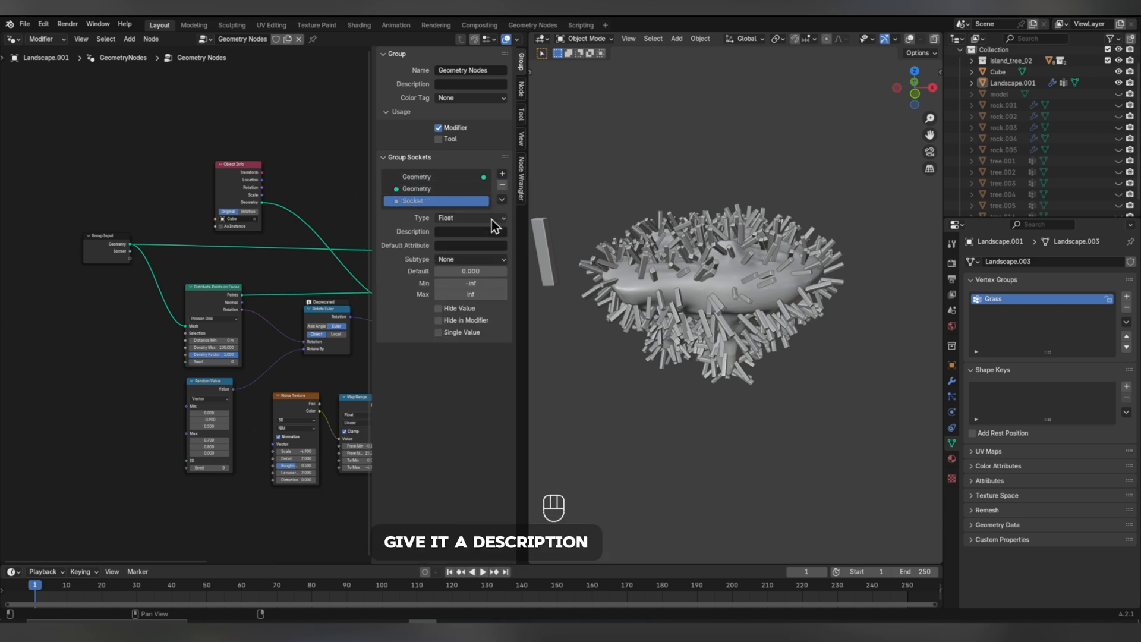
# Set both the description and the name of the new float input socket to Grass.
pyautogui.click(475, 231)
pyautogui.write('Grass')
pyautogui.click(427, 209)
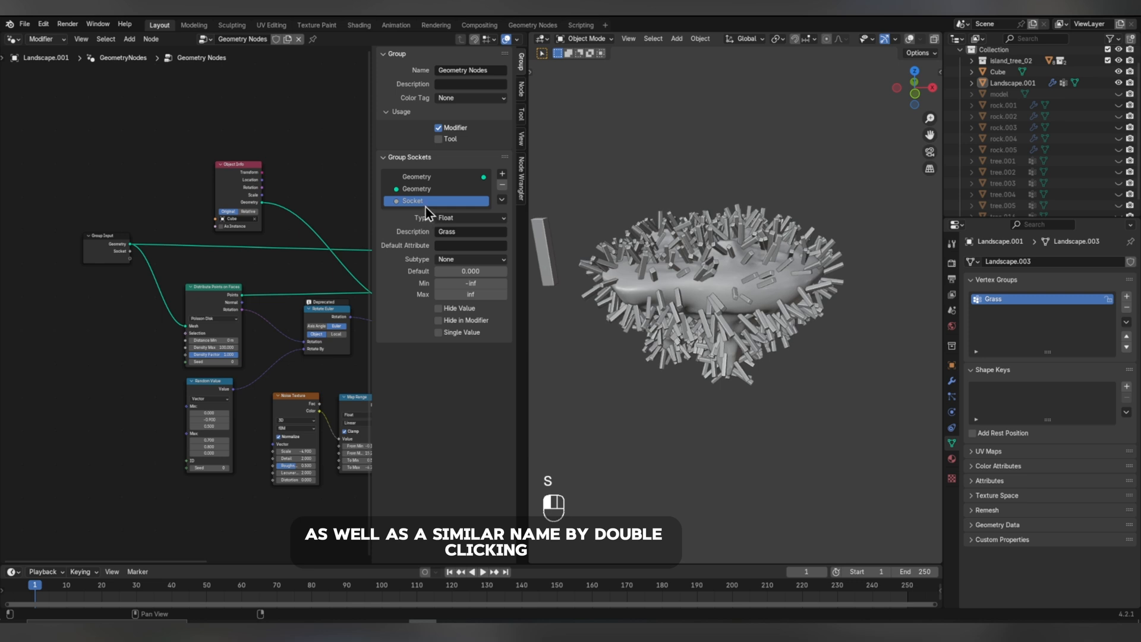
pyautogui.doubleClick(425, 202)
pyautogui.write('Grass')
pyautogui.press('Return')
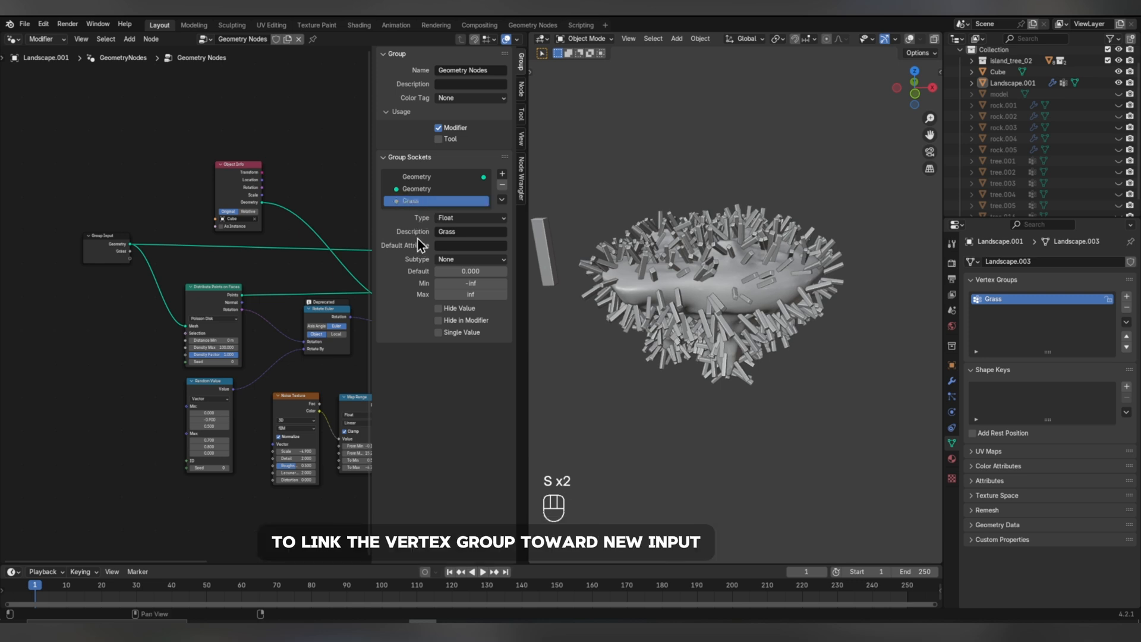
pyautogui.press('n')
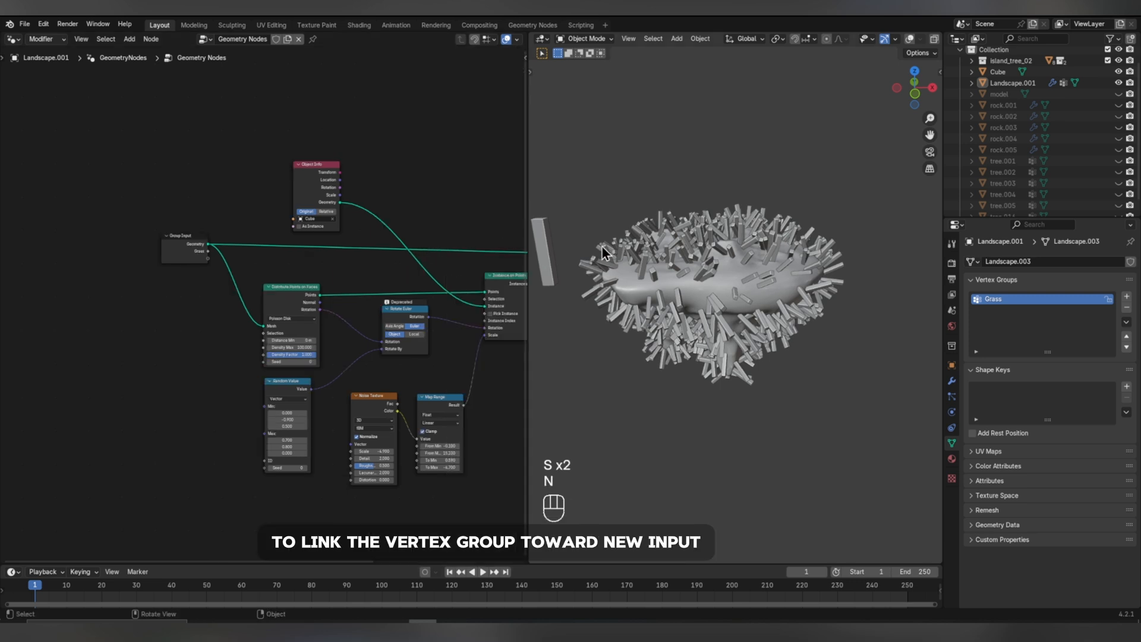
# Link the landscape modifier's Grass input to the Grass vertex group attribute and connect Group Input's Grass output to Density Factor.
pyautogui.click(713, 264)
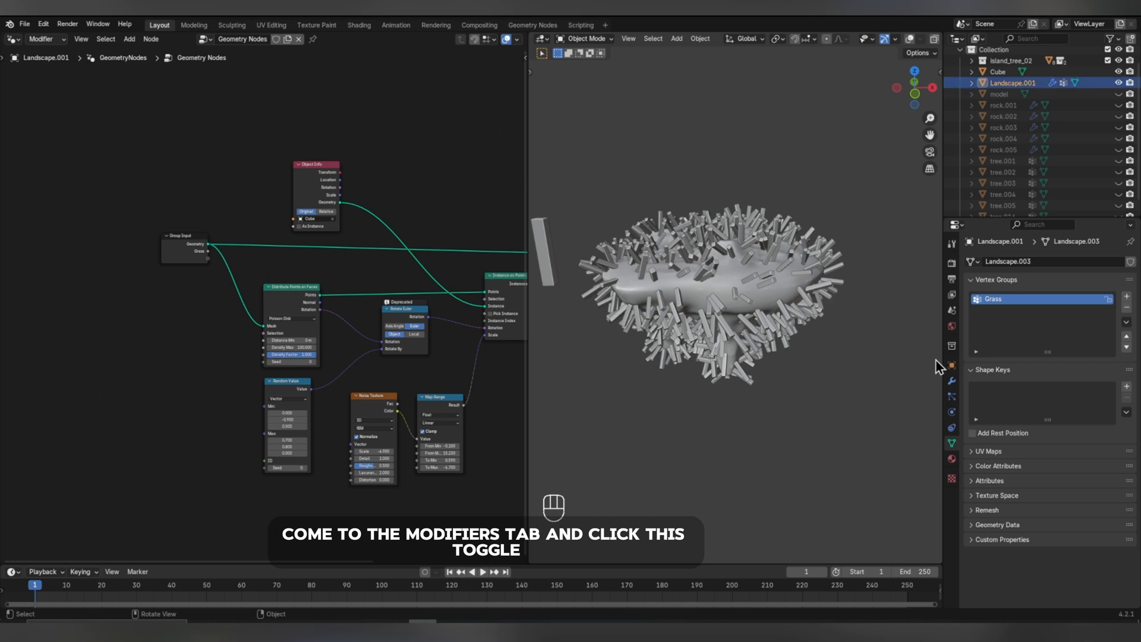
pyautogui.click(951, 381)
pyautogui.click(1115, 310)
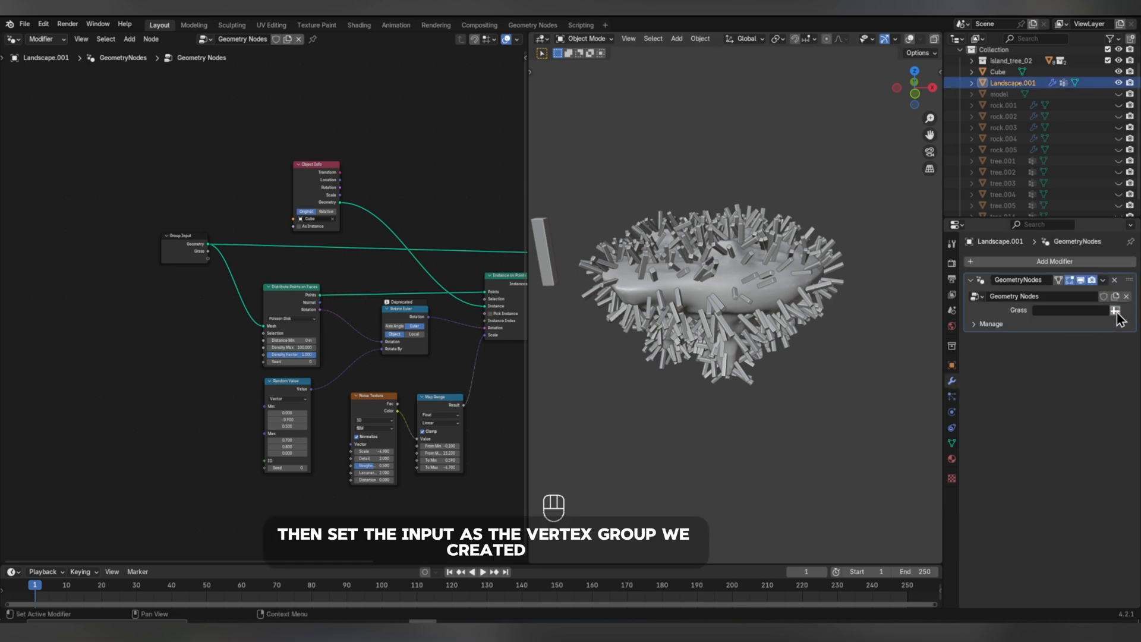
pyautogui.click(1045, 310)
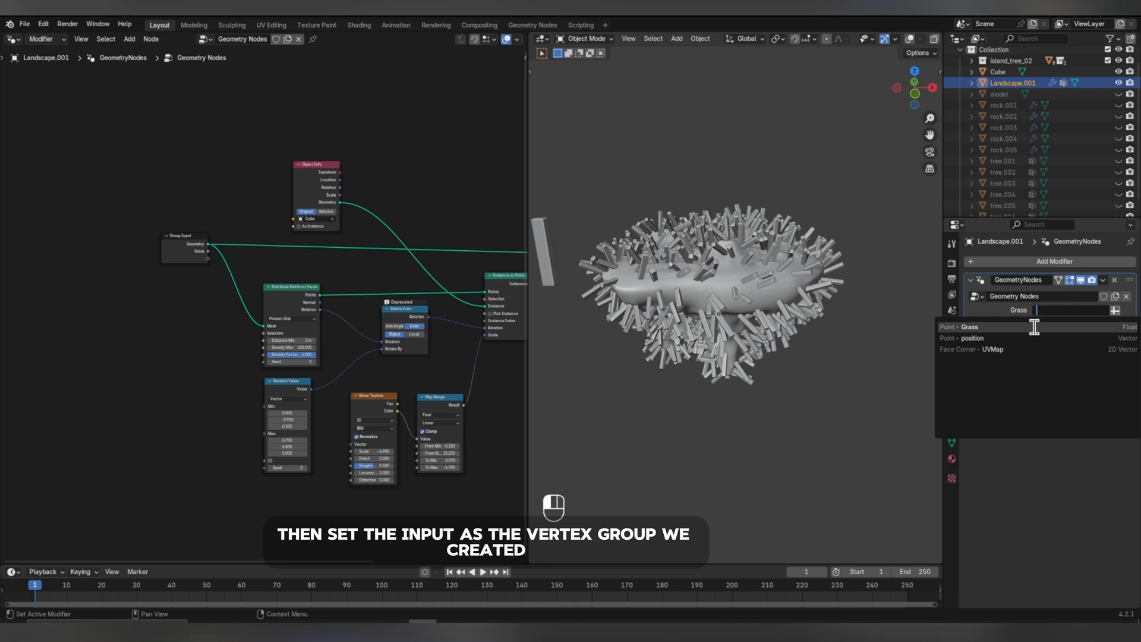
pyautogui.click(1034, 327)
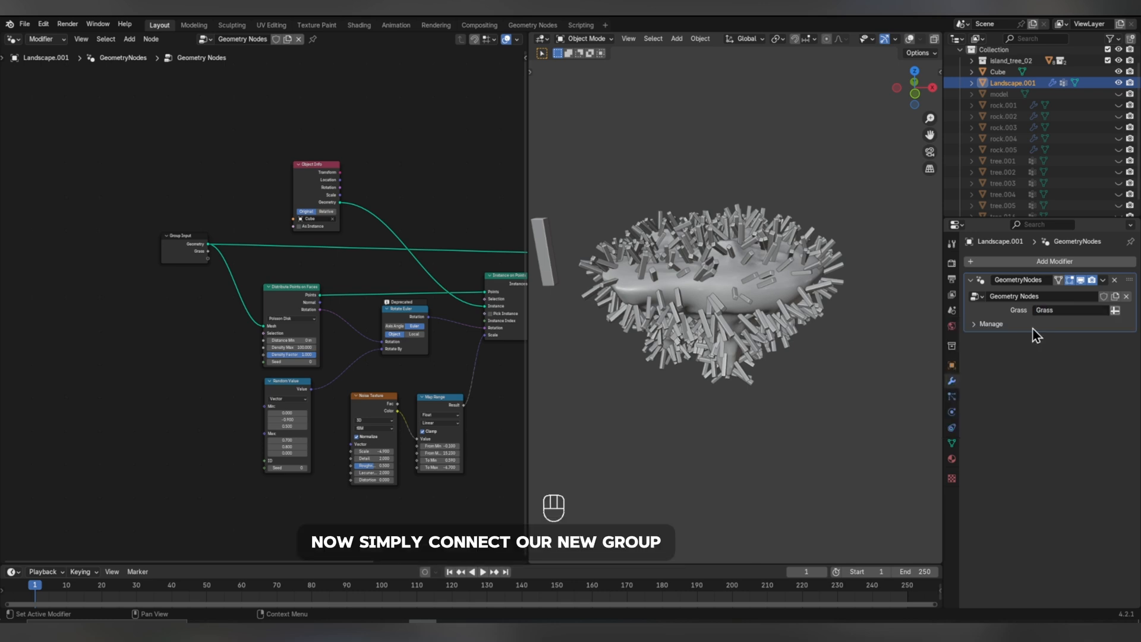
pyautogui.moveTo(208, 252); pyautogui.dragTo(261, 356)
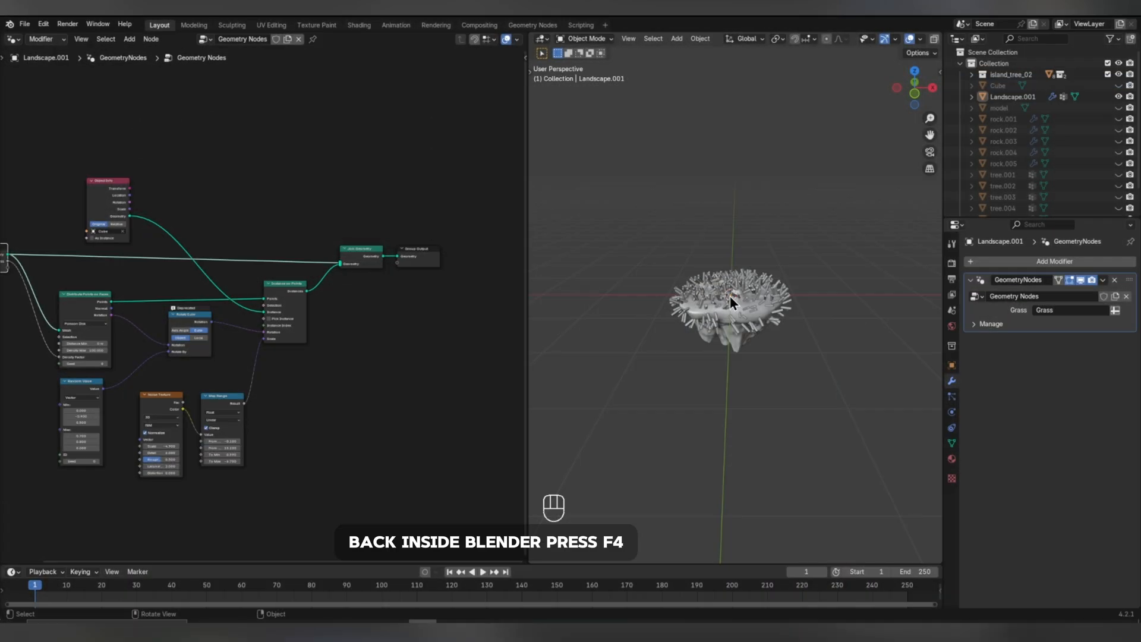
# Import the dandelion FBX model from the dandelion_01_2k.fbx folder.
pyautogui.press('F4')
pyautogui.moveTo(730, 297)
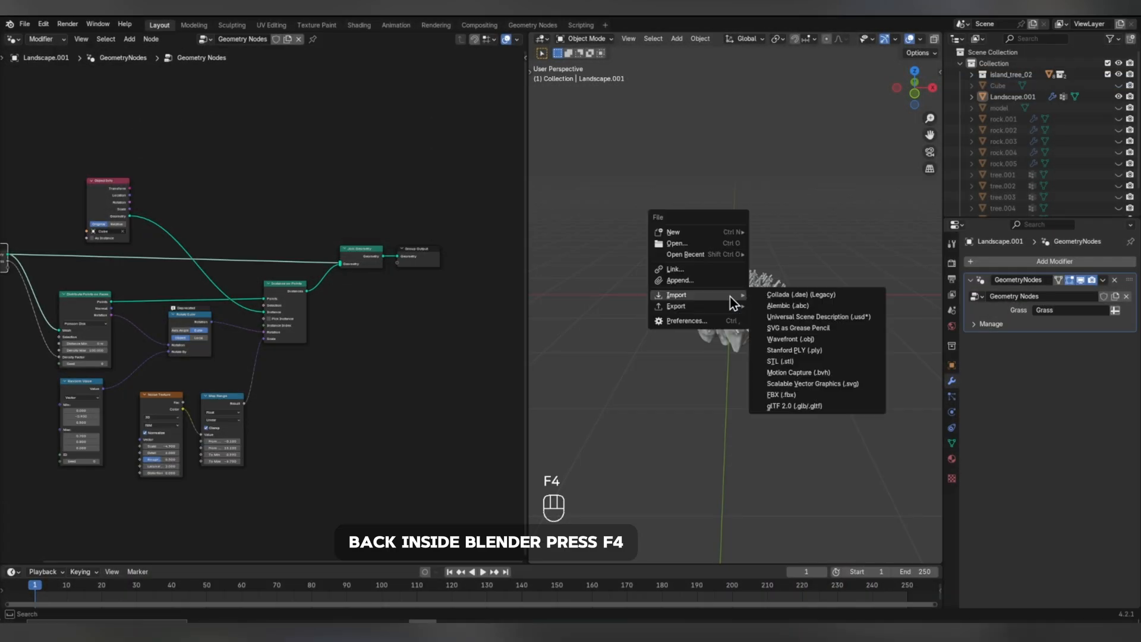
pyautogui.click(772, 395)
pyautogui.hotkey('ctrl', 'v')
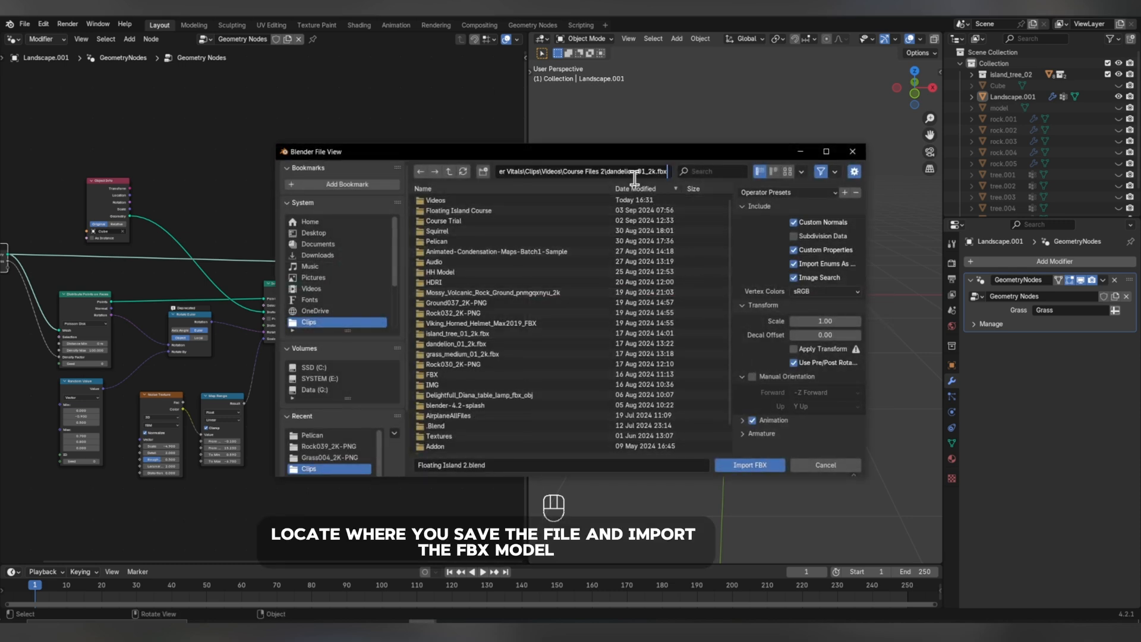
pyautogui.press('Return')
pyautogui.doubleClick(573, 210)
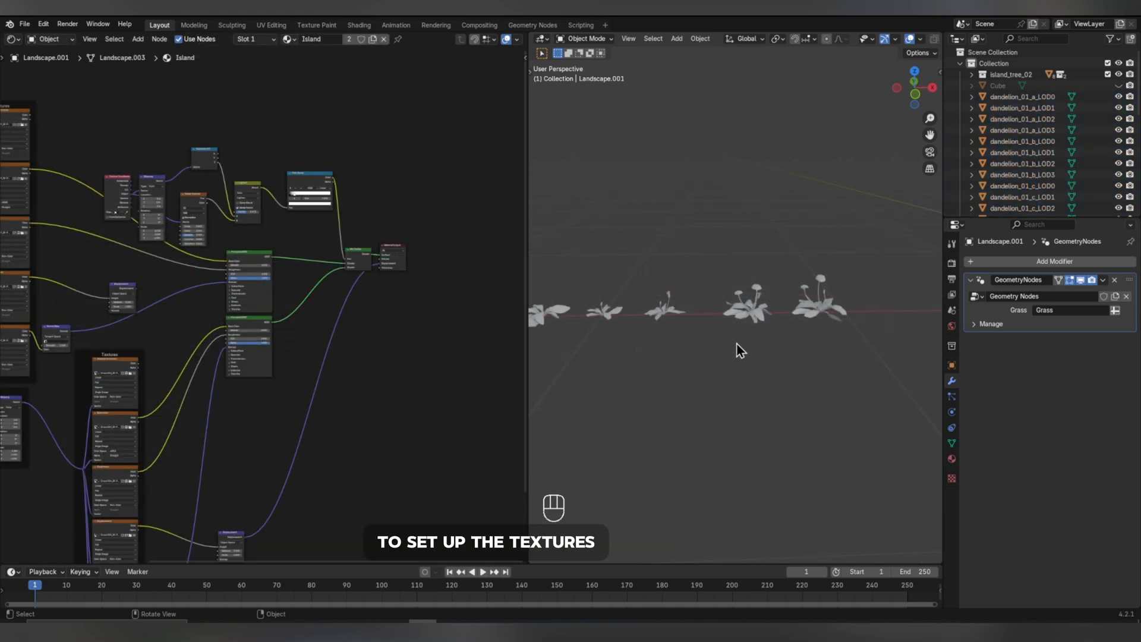
# Load all five dandelion_01 textures onto the dandelion material's Principled BSDF with the Principled Texture Setup.
pyautogui.click(742, 320)
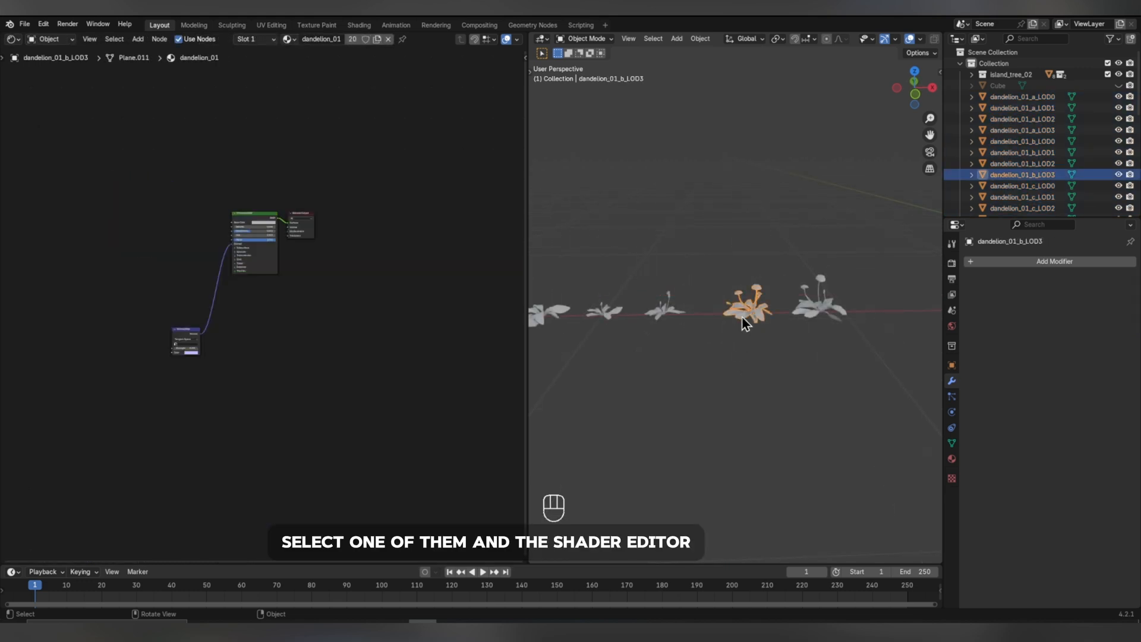
pyautogui.click(263, 224)
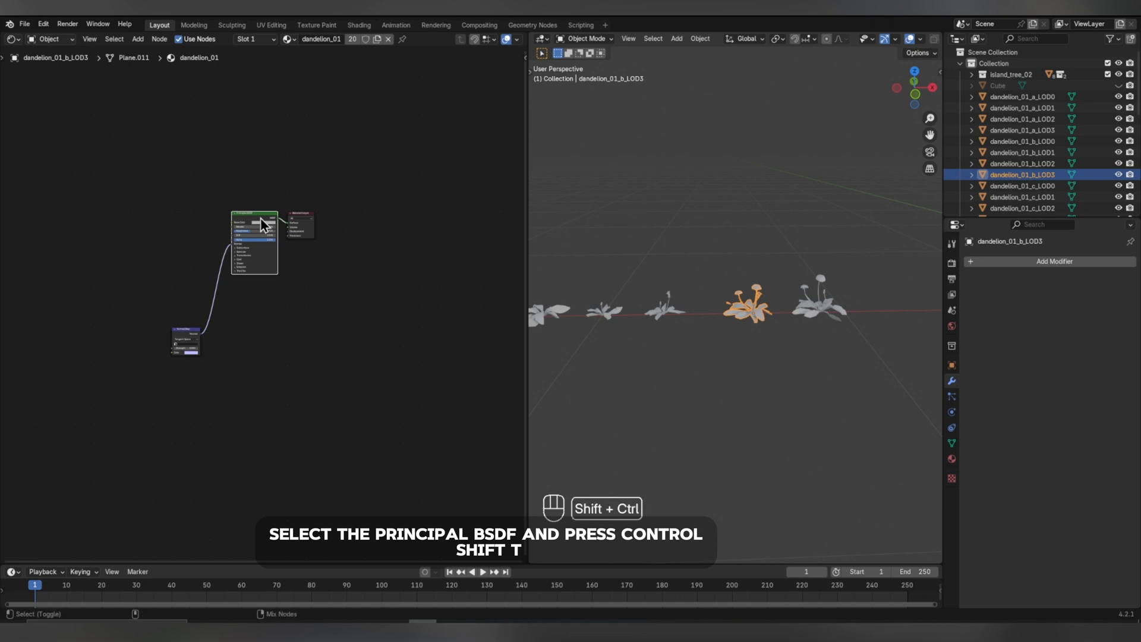
pyautogui.hotkey('ctrl', 'shift', 't')
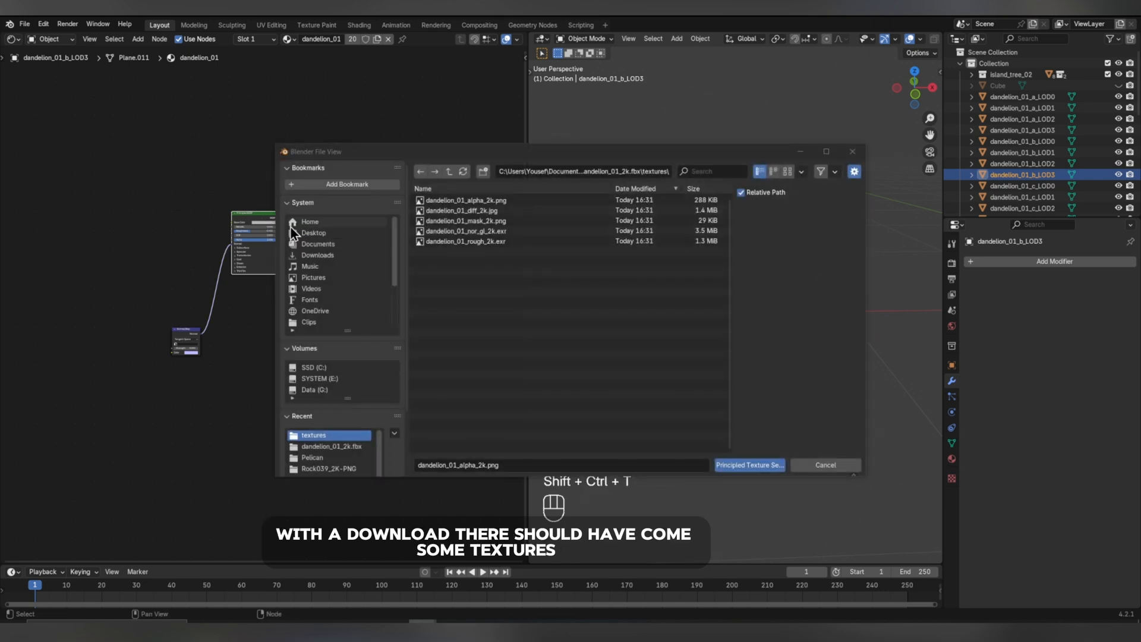
pyautogui.press('a')
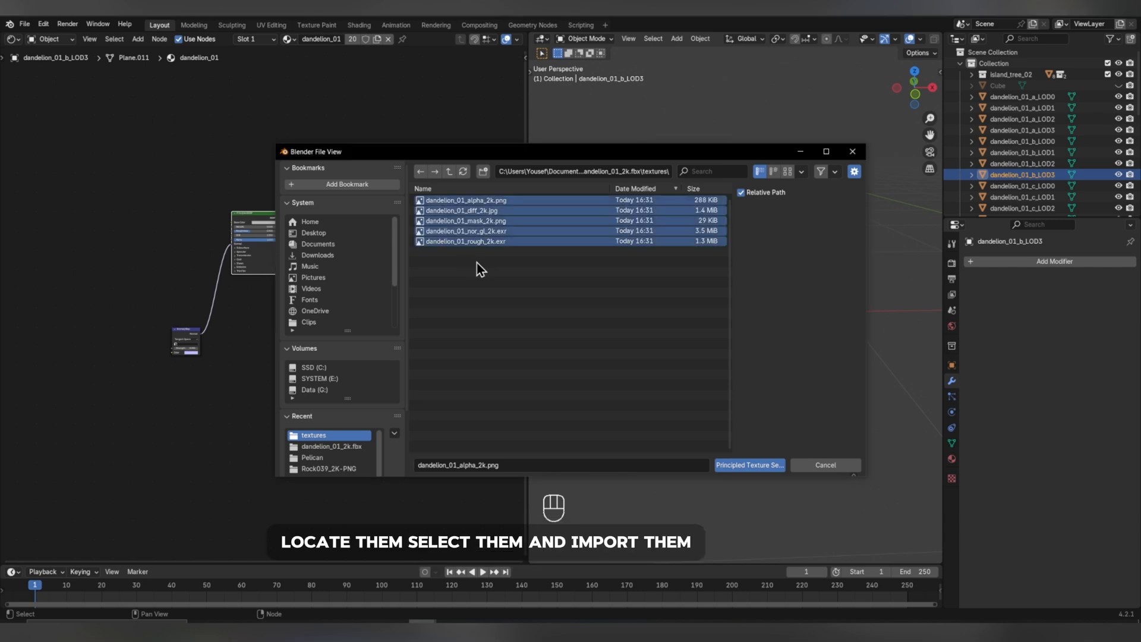
pyautogui.press('Return')
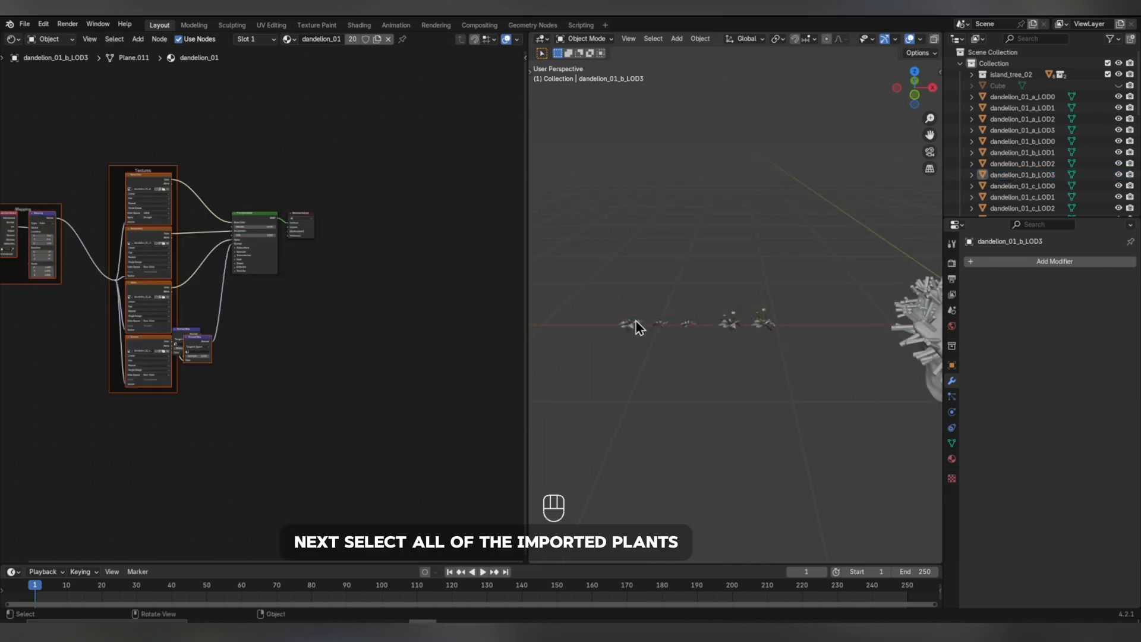
# Move all the imported dandelion plants into a new collection named Plants.
pyautogui.moveTo(613, 300); pyautogui.dragTo(786, 355)
pyautogui.press('m')
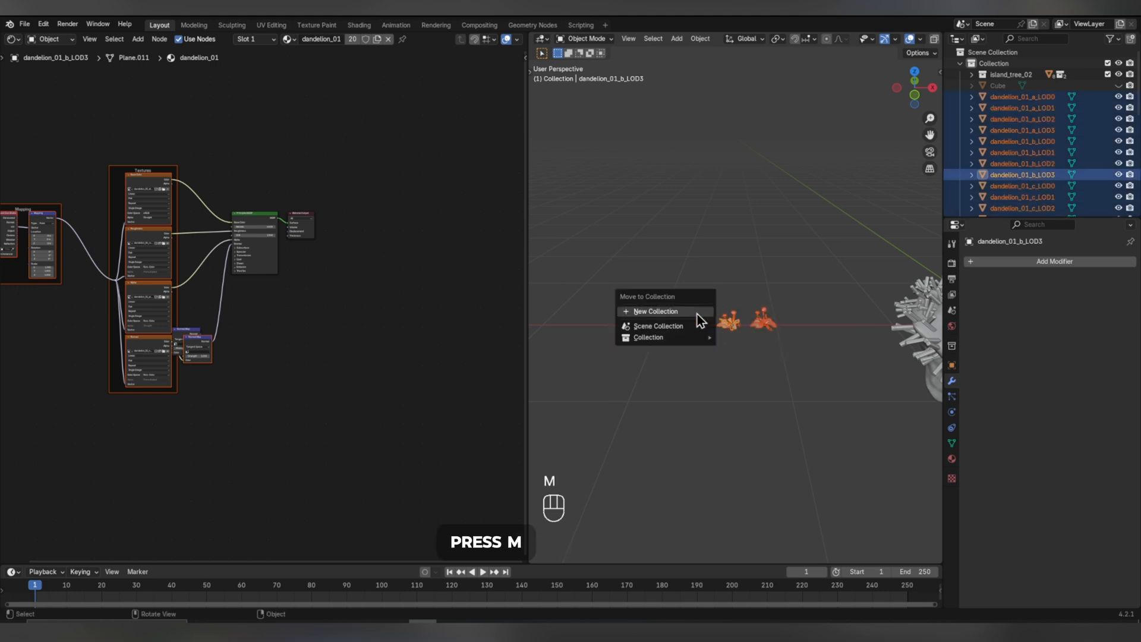
pyautogui.click(697, 313)
pyautogui.write('Pla')
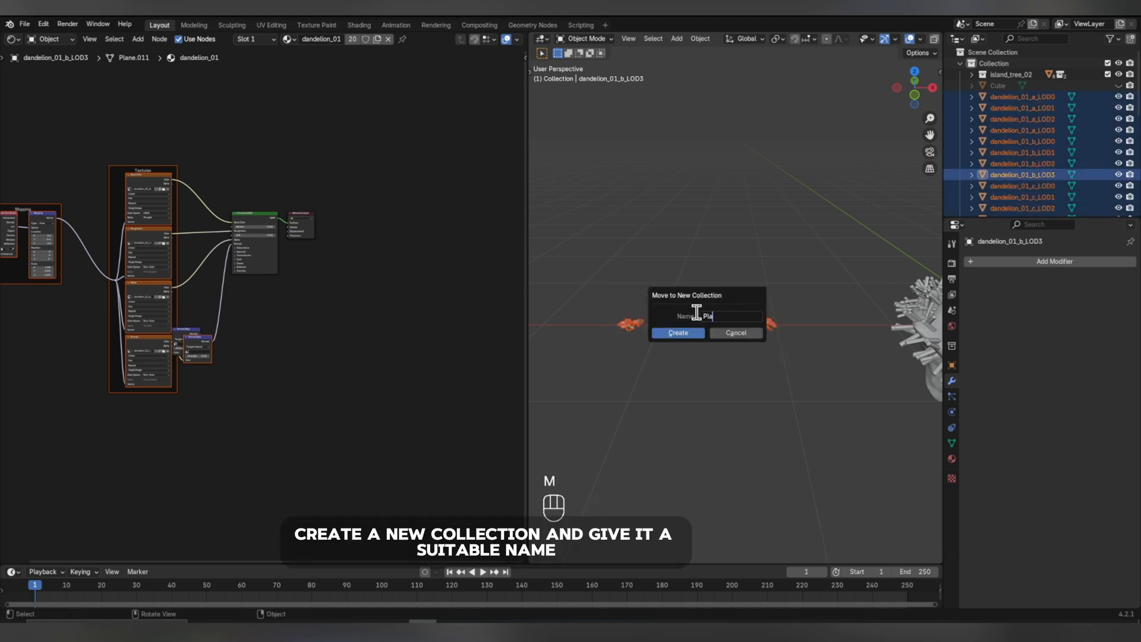
pyautogui.write('nts')
pyautogui.press('Return')
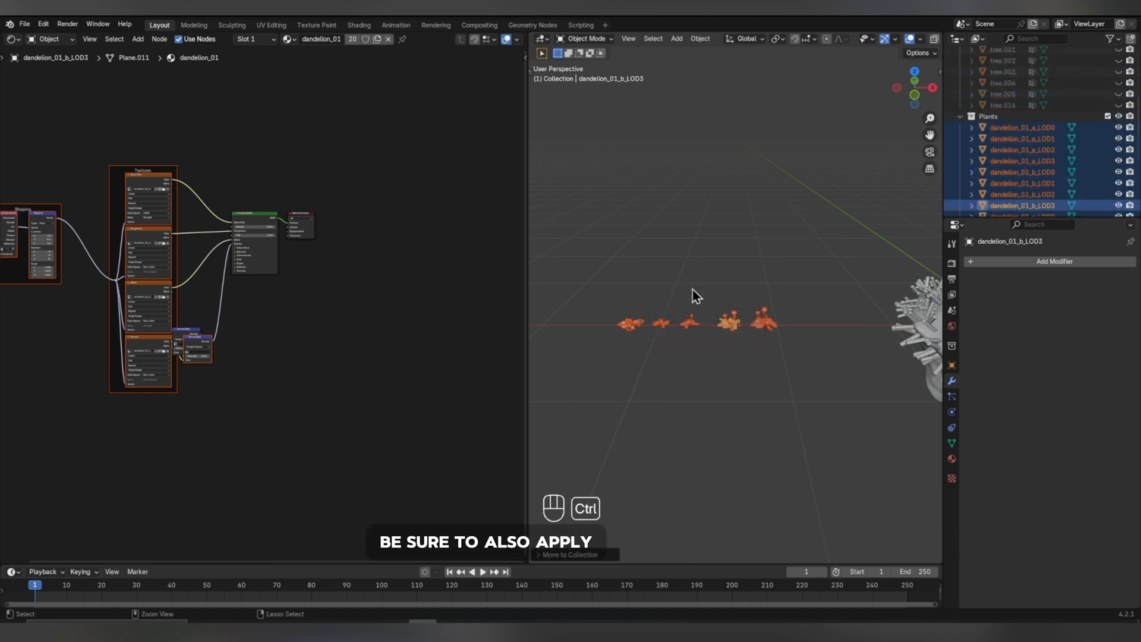
# Apply rotation and scale to the dandelion plants, and hide the Plants collection in both viewport and render.
pyautogui.hotkey('ctrl', 'a')
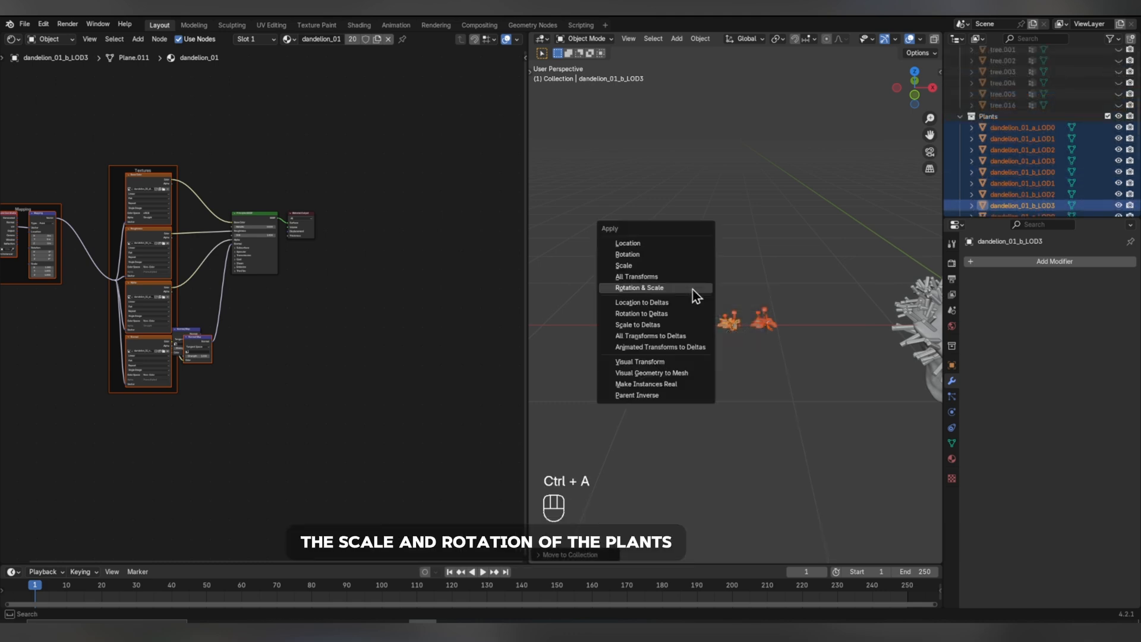
pyautogui.click(693, 288)
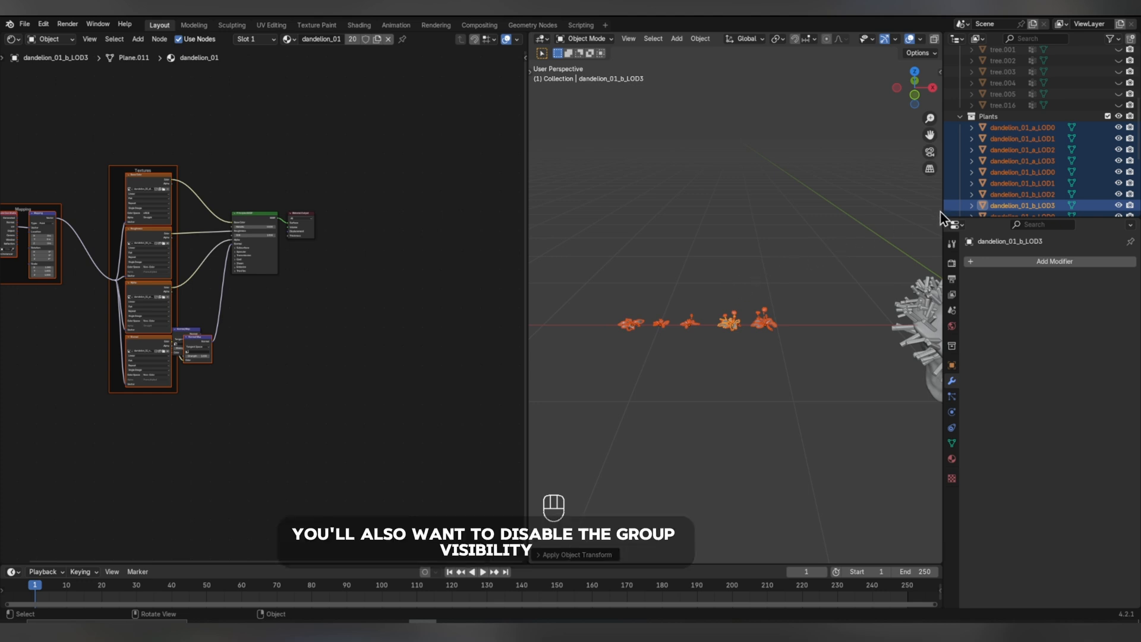
pyautogui.click(1120, 117)
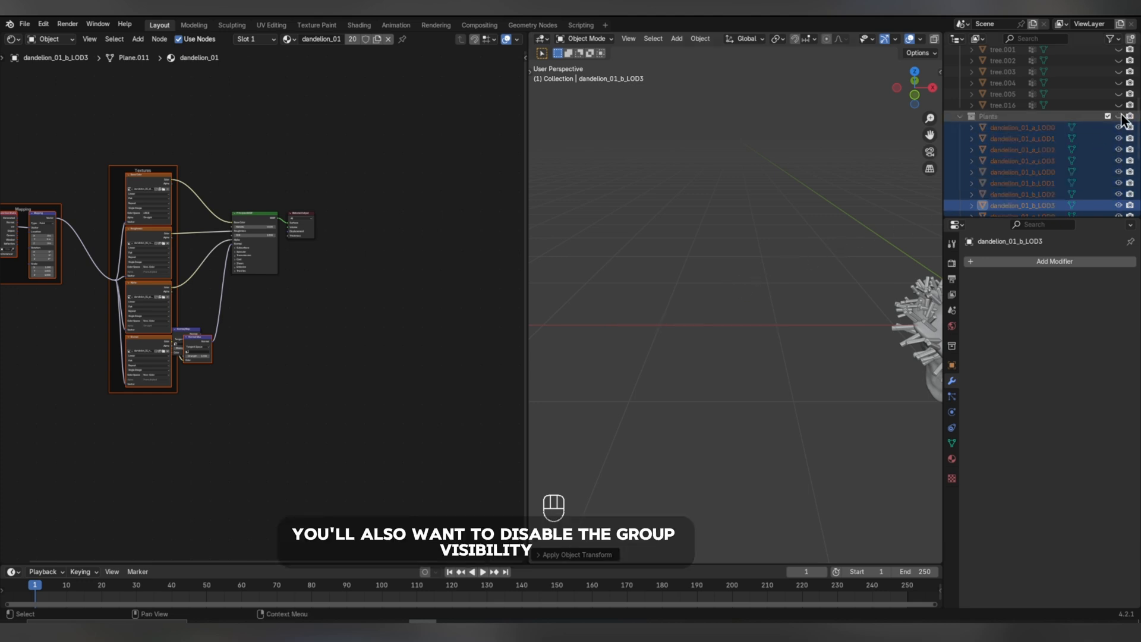
pyautogui.click(1130, 116)
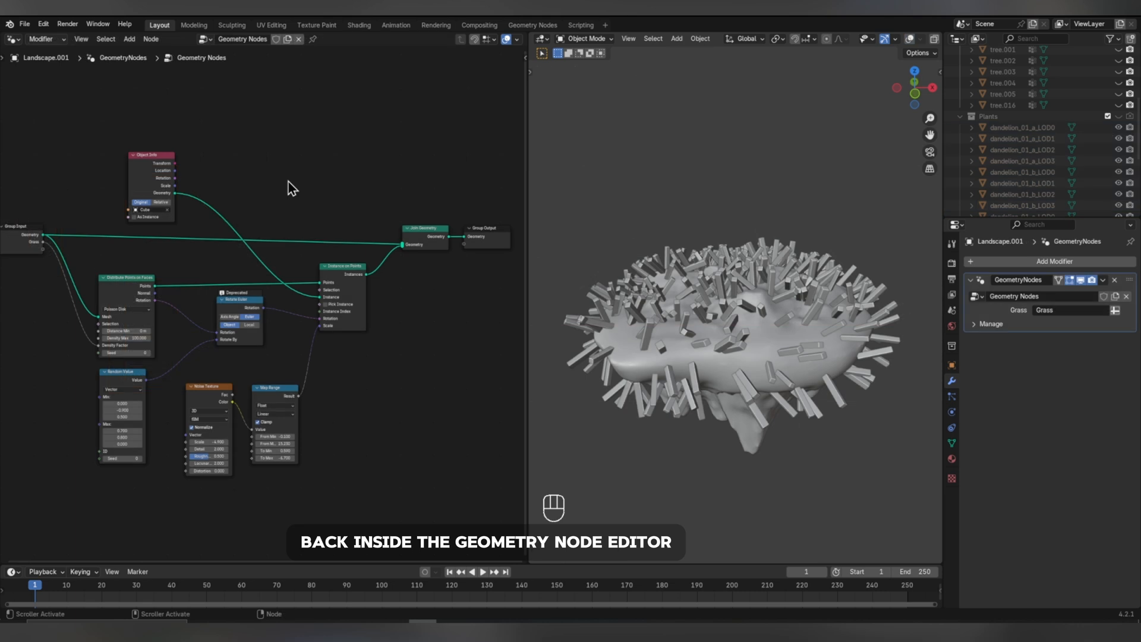
# Replace the Cube's Object Info node in the landscape's geometry nodes with a Collection Info node for Plants.
pyautogui.click(153, 172)
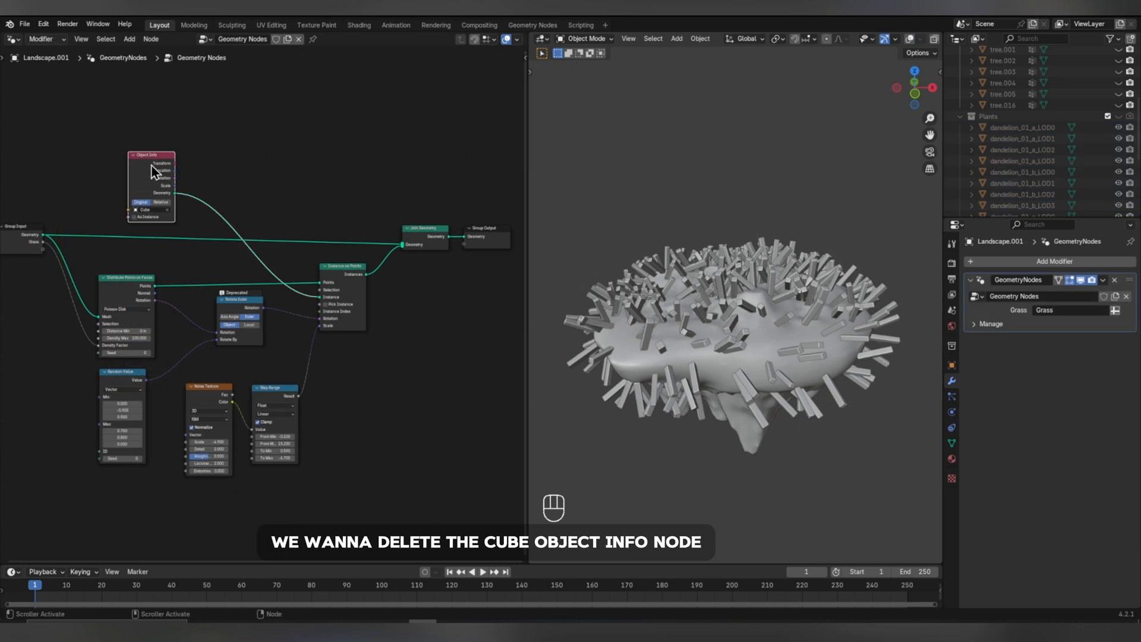
pyautogui.press('x')
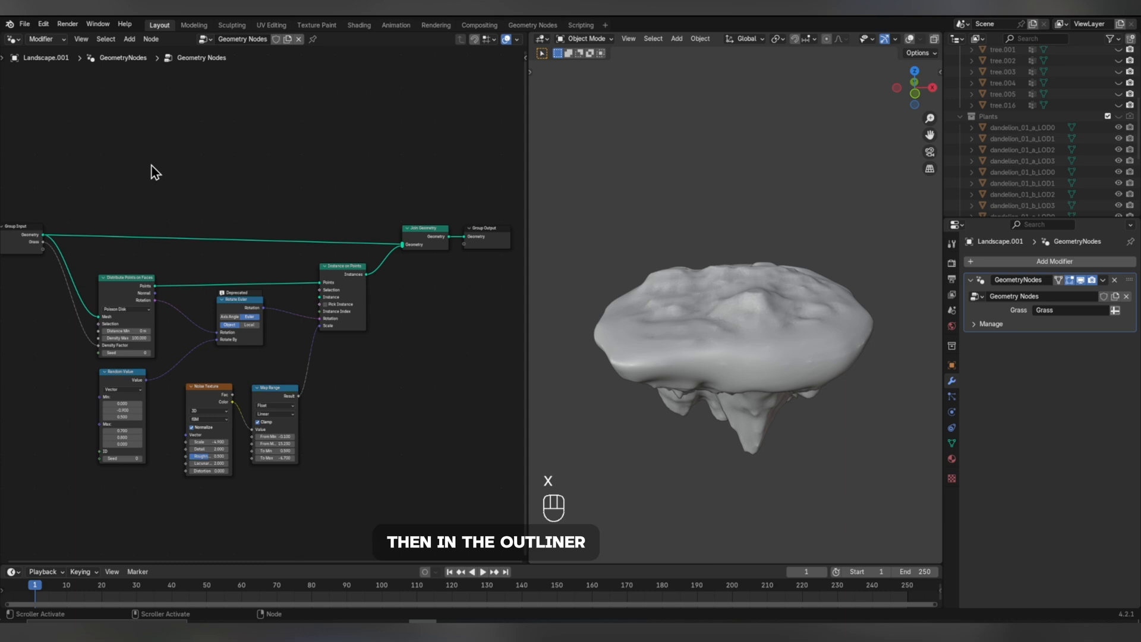
pyautogui.moveTo(988, 116); pyautogui.dragTo(158, 173)
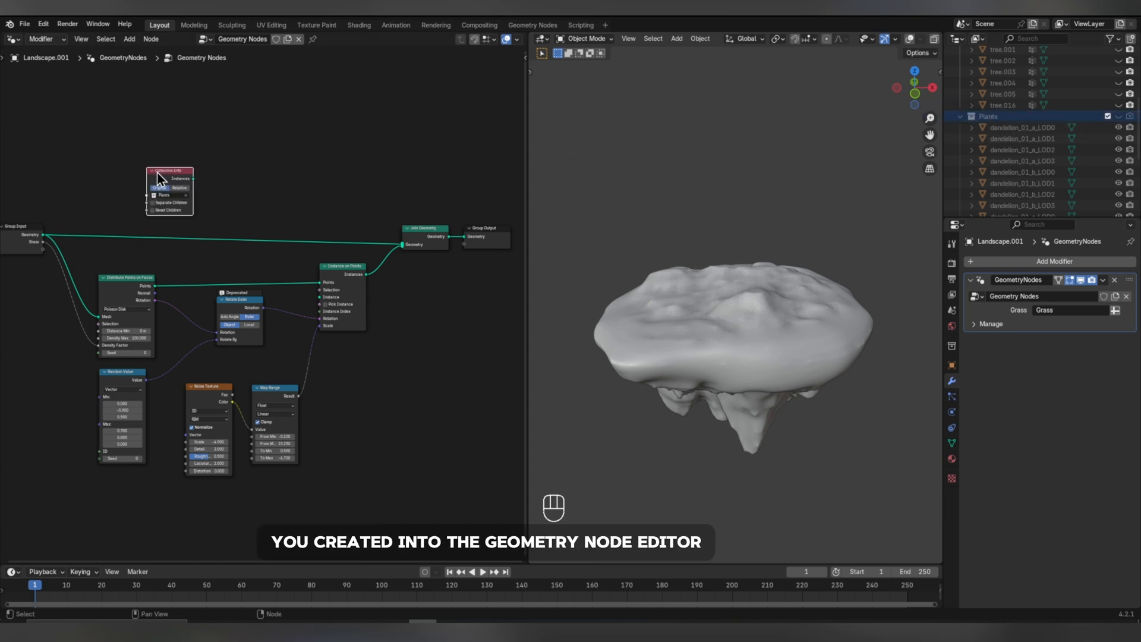
# Enable Separate Children and Reset Children on Collection Info, feed its Instances into Instance on Points' Instance input, and enable Pick Instance.
pyautogui.scroll(2, 212, 194)
pyautogui.scroll(1, 212, 194)
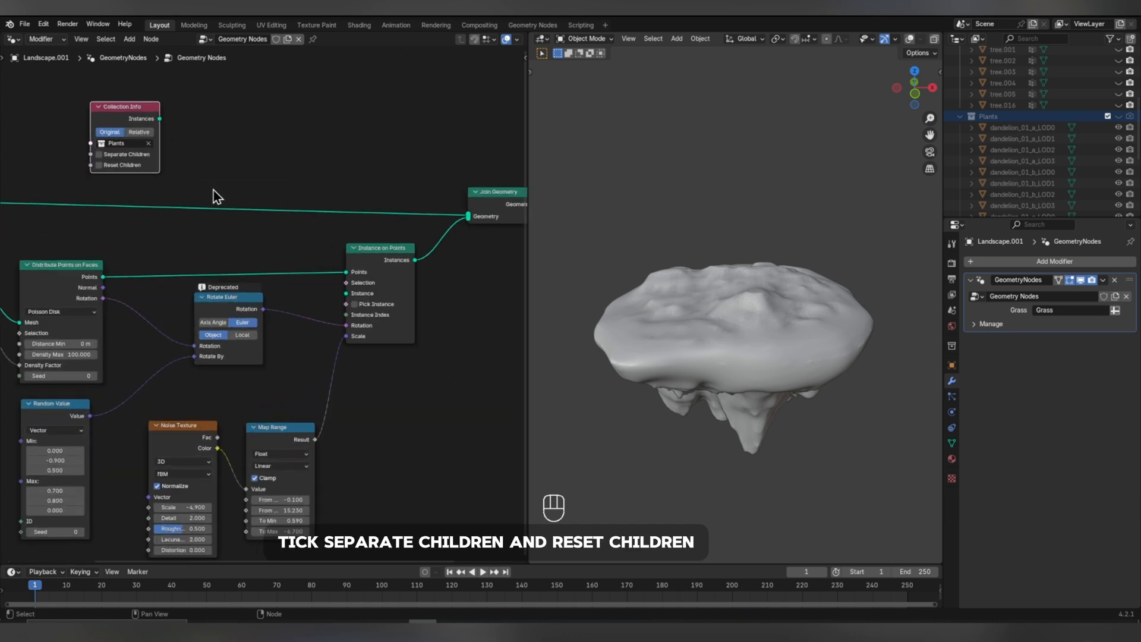
pyautogui.moveTo(212, 193); pyautogui.dragTo(187, 224, button='middle')
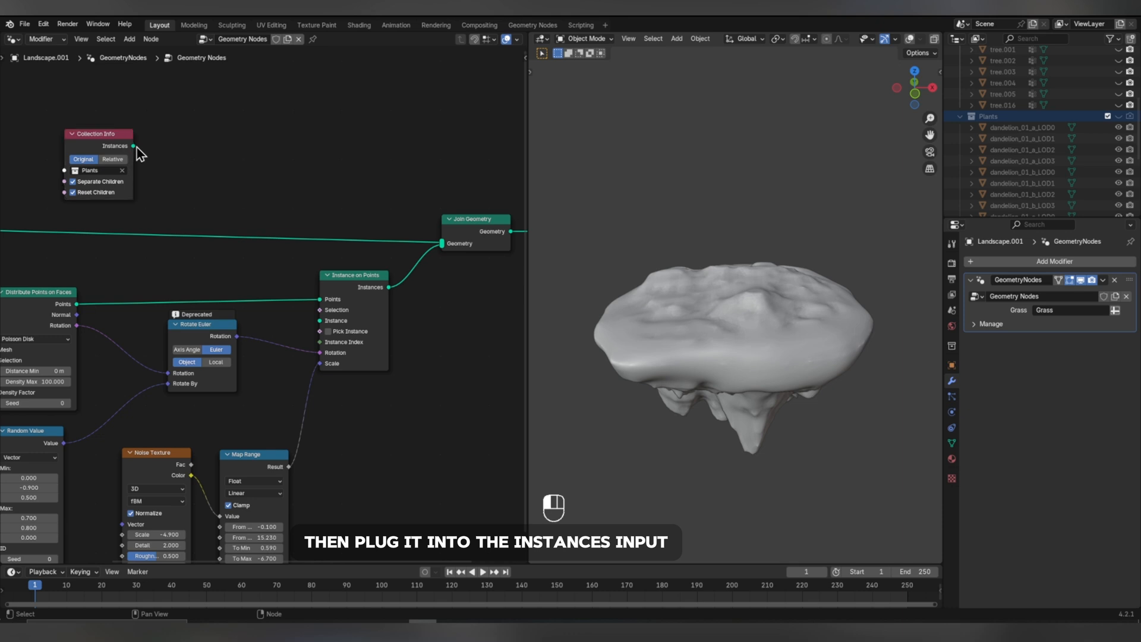
pyautogui.moveTo(133, 146); pyautogui.dragTo(312, 327)
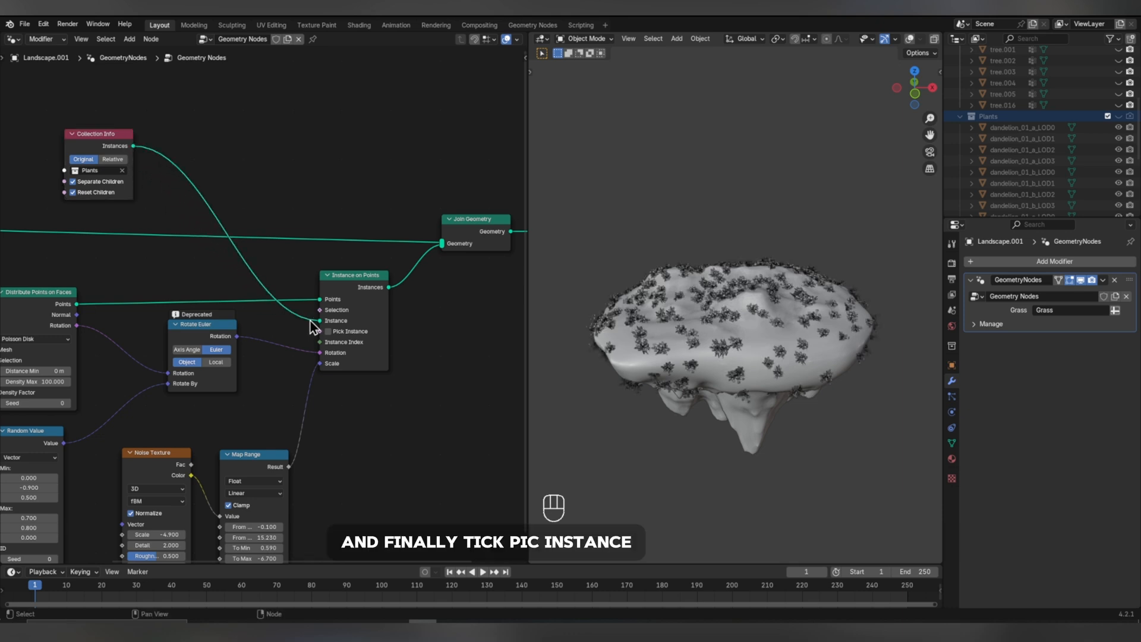
pyautogui.click(328, 332)
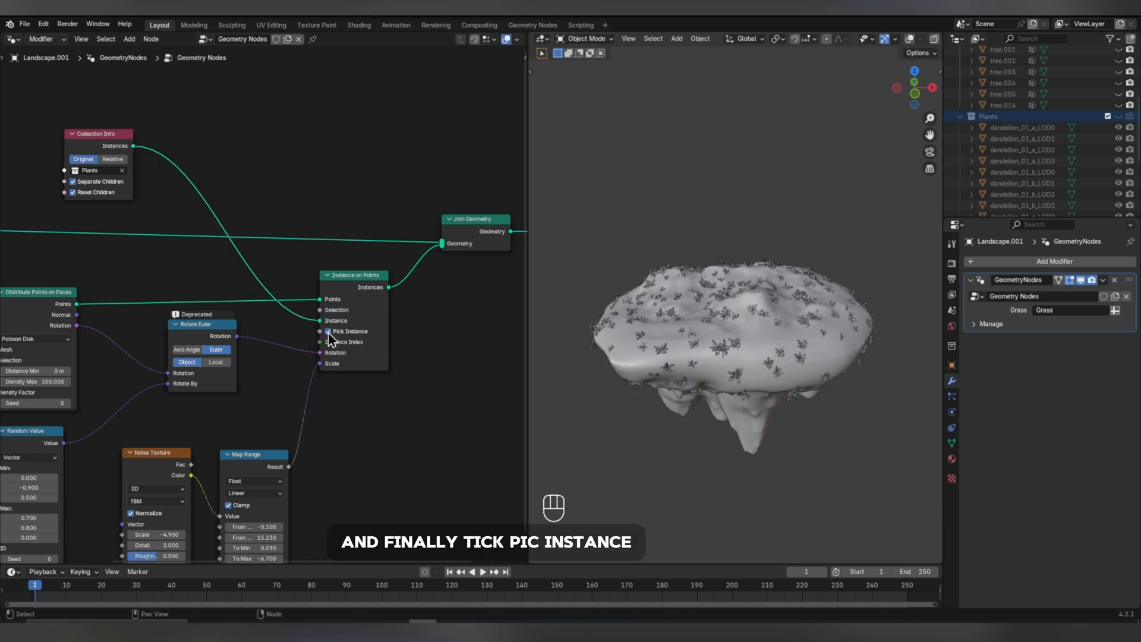
# Set the plant distribution's Density Max to 500 and paint extra Grass vertex weight onto the island's rocky side.
pyautogui.moveTo(218, 411); pyautogui.dragTo(178, 411)
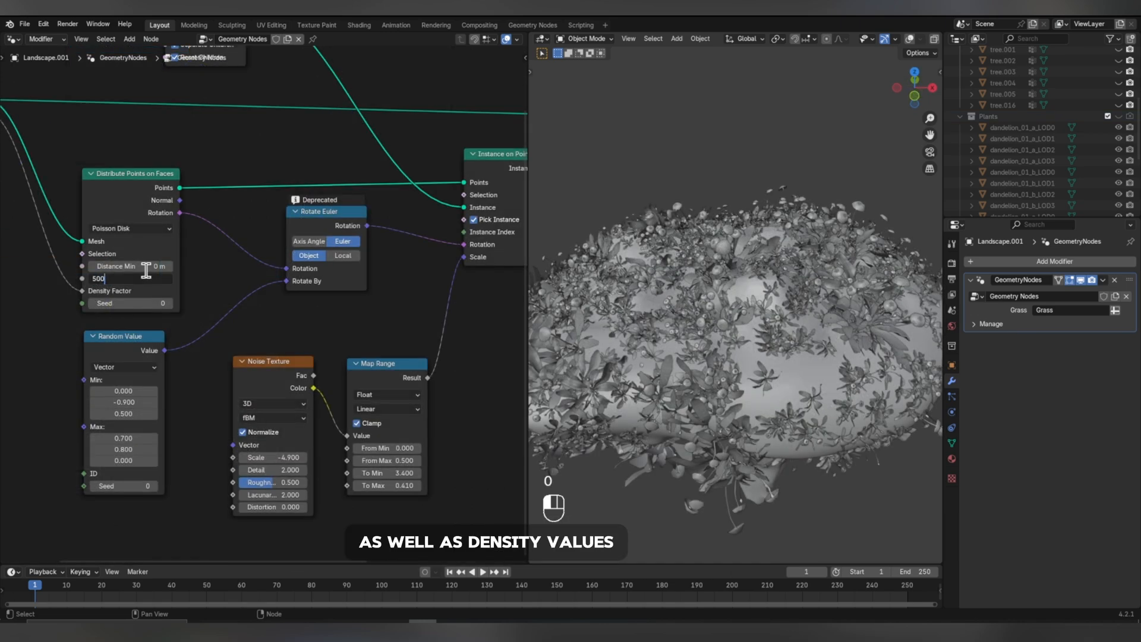
pyautogui.press('Return')
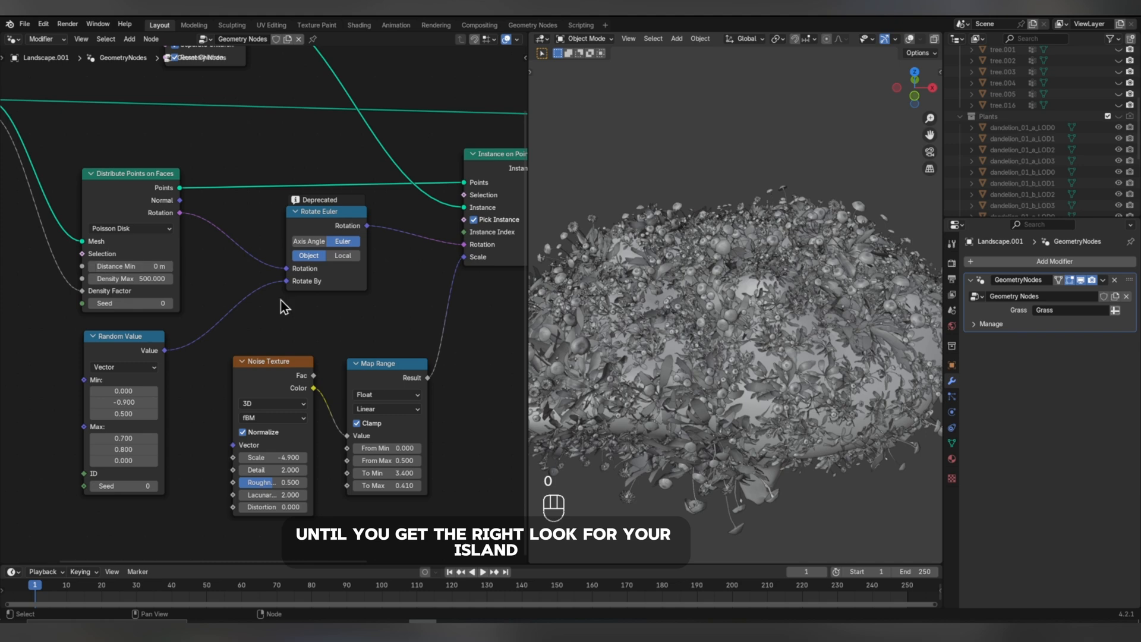
pyautogui.moveTo(683, 351); pyautogui.dragTo(730, 335, button='middle')
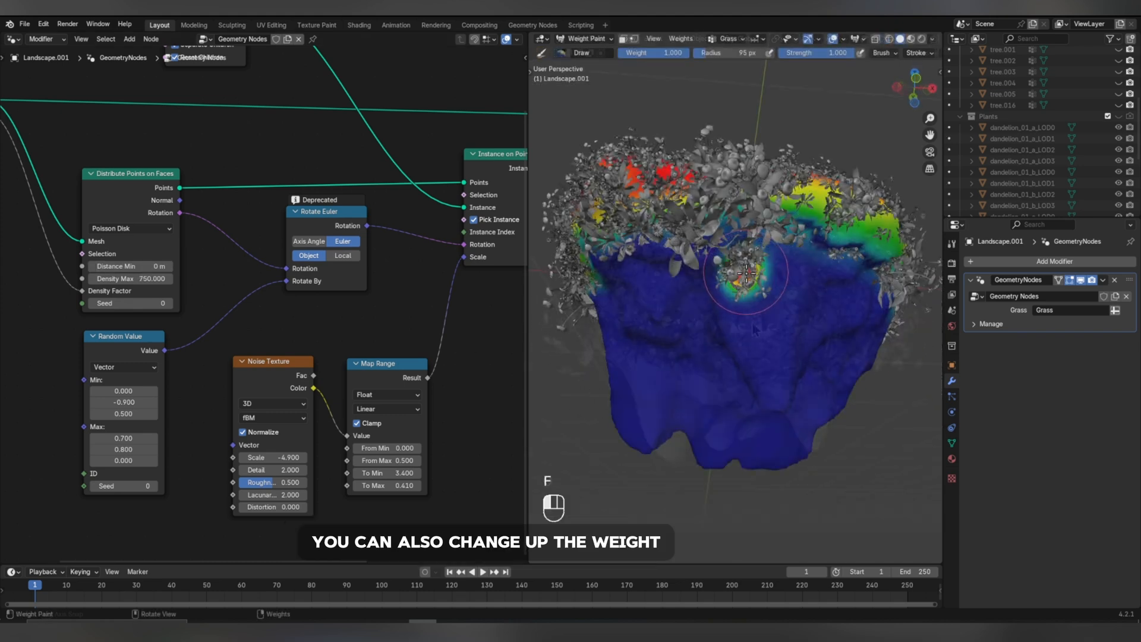
pyautogui.moveTo(773, 262)
pyautogui.mouseDown()
pyautogui.moveTo(739, 348)
pyautogui.moveTo(704, 370)
pyautogui.moveTo(677, 261)
pyautogui.moveTo(635, 286)
pyautogui.moveTo(651, 345)
pyautogui.moveTo(702, 416)
pyautogui.moveTo(766, 386)
pyautogui.moveTo(832, 298)
pyautogui.mouseUp()
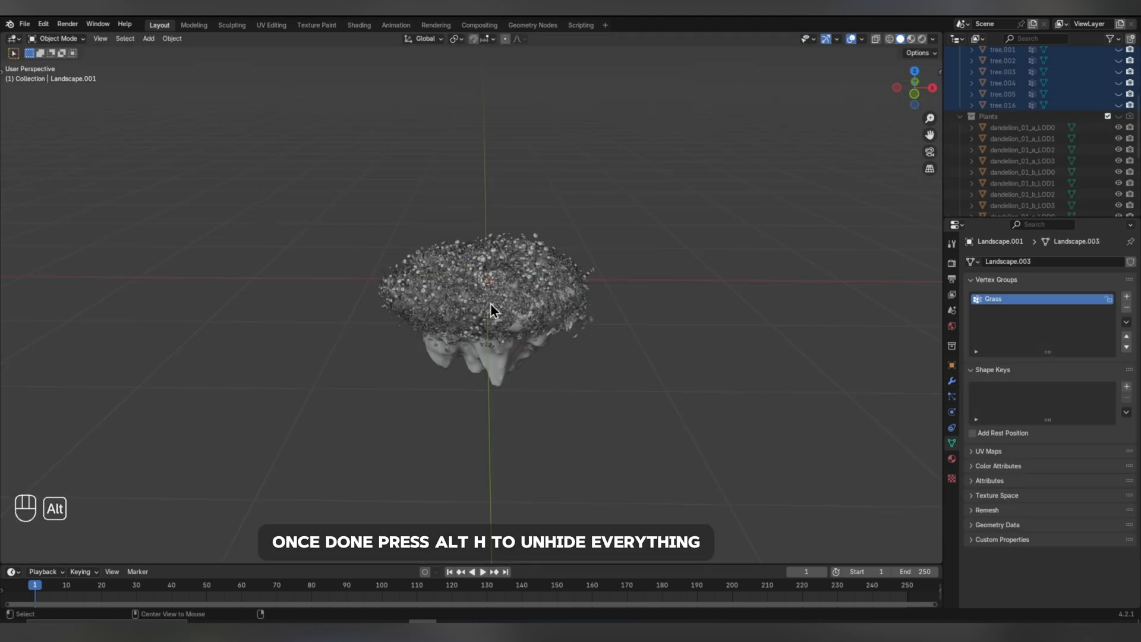
# Unhide all objects and remove every vertex group from the hanging branch tree.003.
pyautogui.hotkey('alt', 'h')
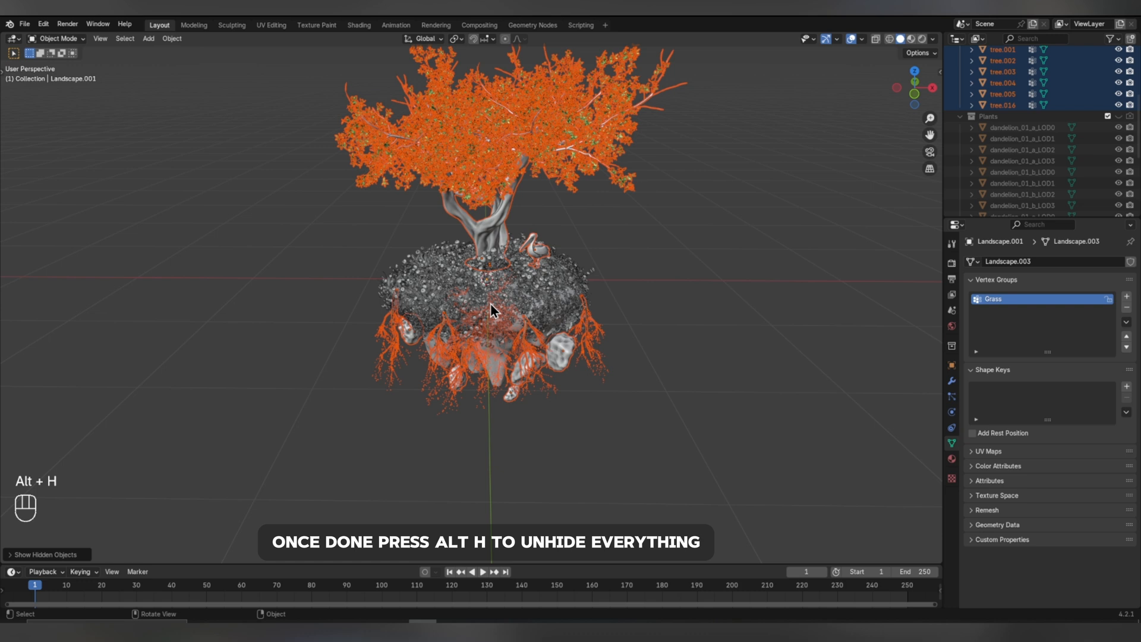
pyautogui.click(463, 361)
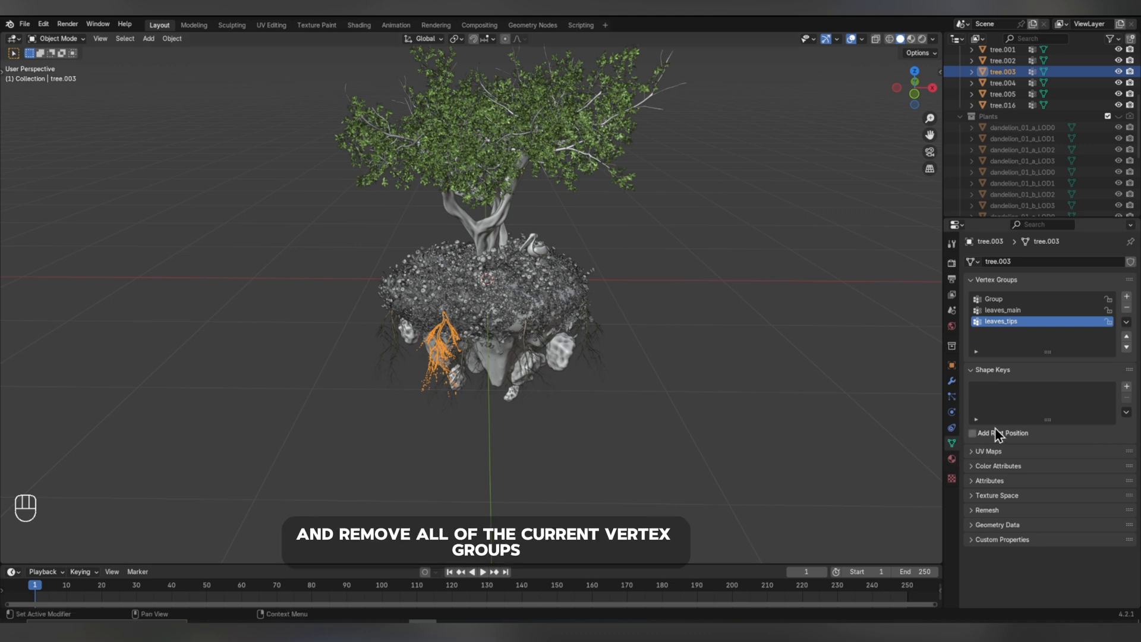
pyautogui.click(1126, 307)
pyautogui.click(1127, 307)
pyautogui.click(1126, 308)
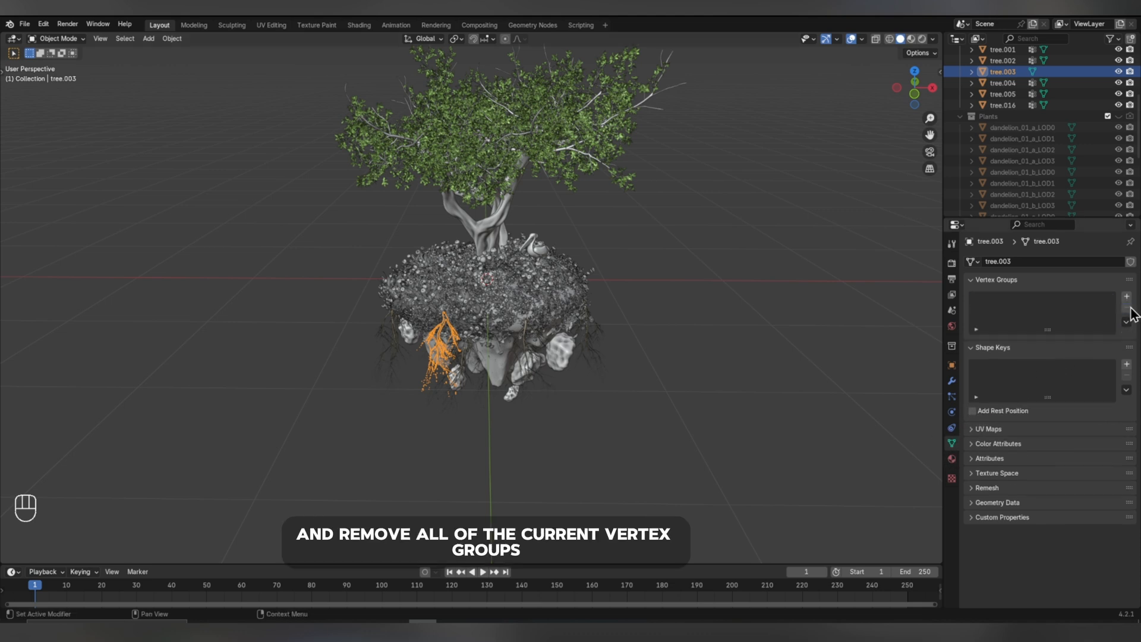
# Add the existing Geometry Nodes plant-scattering setup as a modifier on branch tree.003.
pyautogui.click(951, 382)
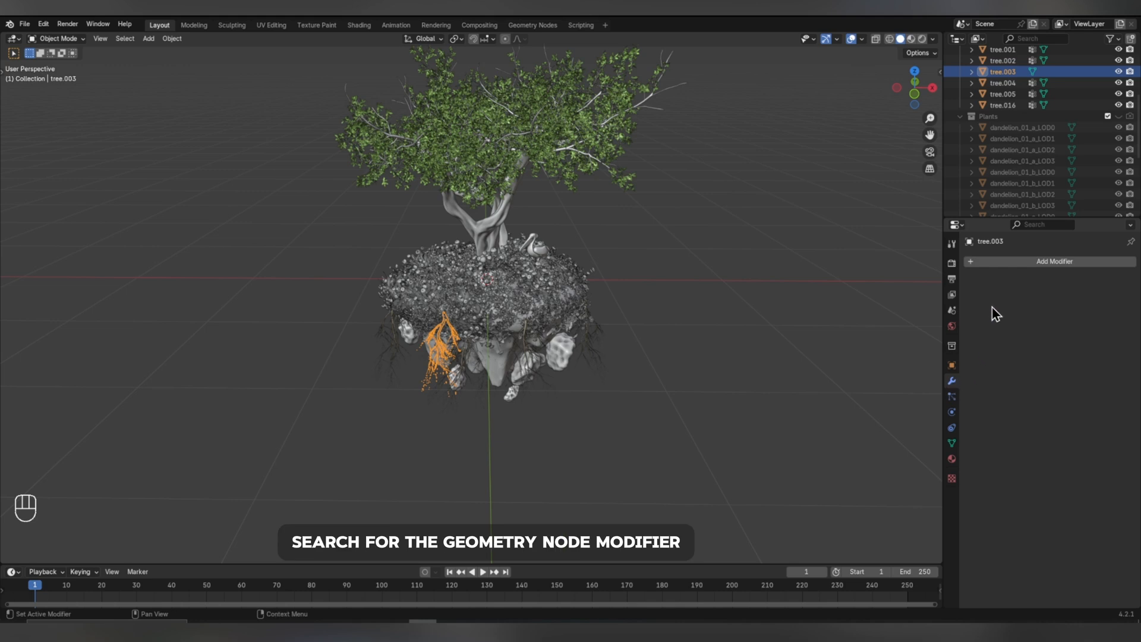
pyautogui.click(1000, 262)
pyautogui.write('ge')
pyautogui.click(987, 282)
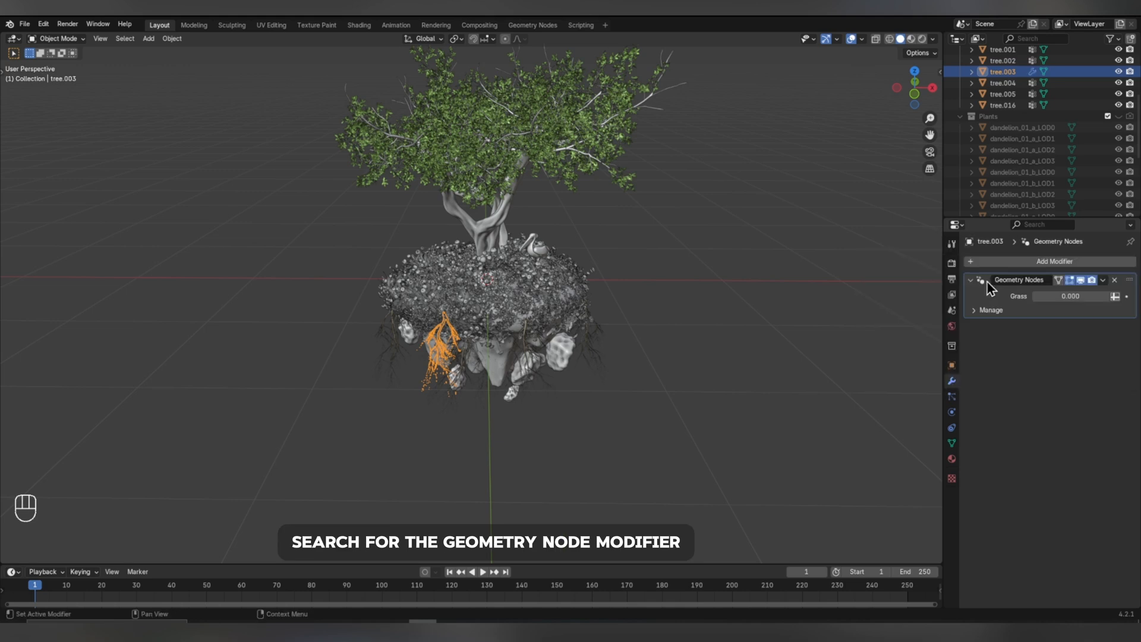
# Switch branch tree.003 to Weight Paint mode and paint full weight along its upper and middle stems.
pyautogui.hotkey('ctrl', 'Tab')
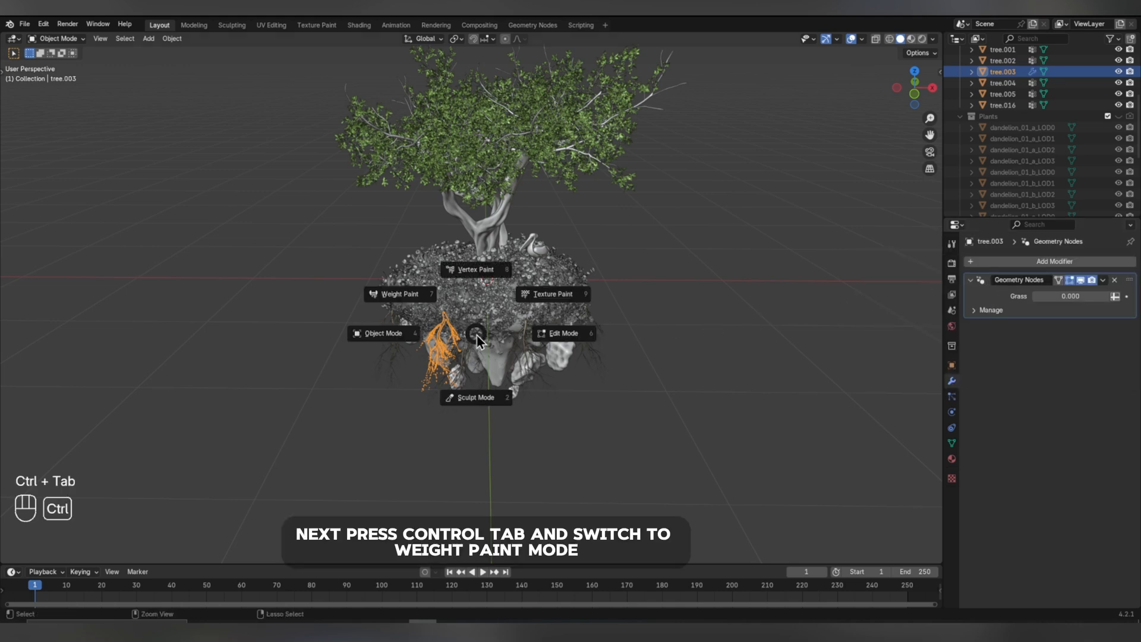
pyautogui.click(429, 298)
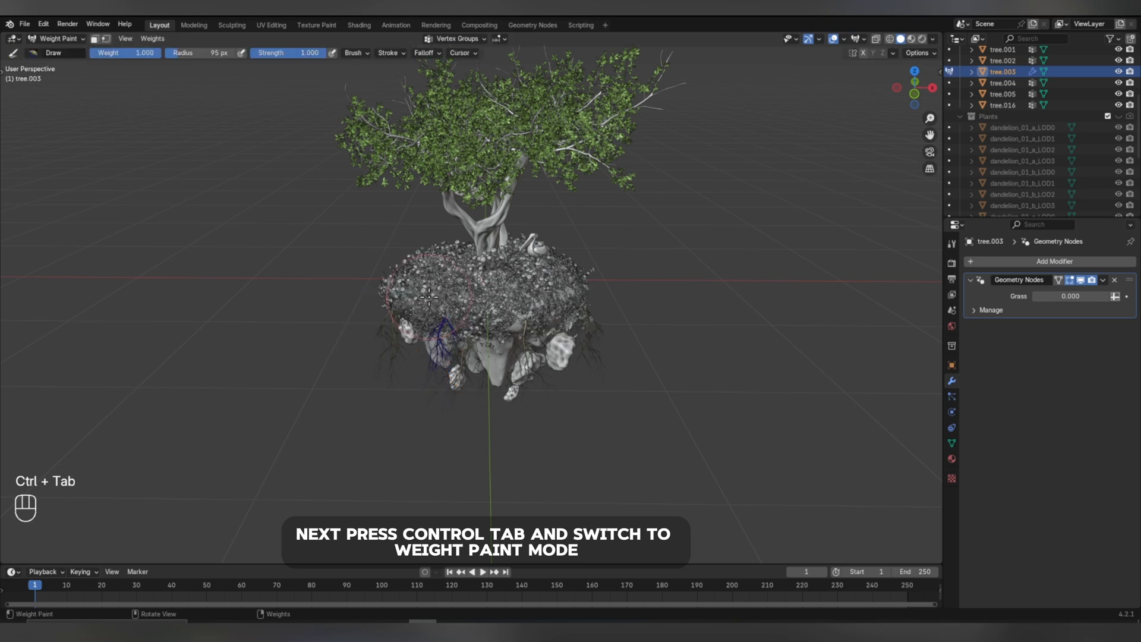
pyautogui.scroll(4, 422, 361)
pyautogui.scroll(1, 422, 363)
pyautogui.moveTo(422, 362); pyautogui.dragTo(450, 330, button='middle')
pyautogui.scroll(-1, 464, 318)
pyautogui.click(486, 303)
pyautogui.click(482, 373)
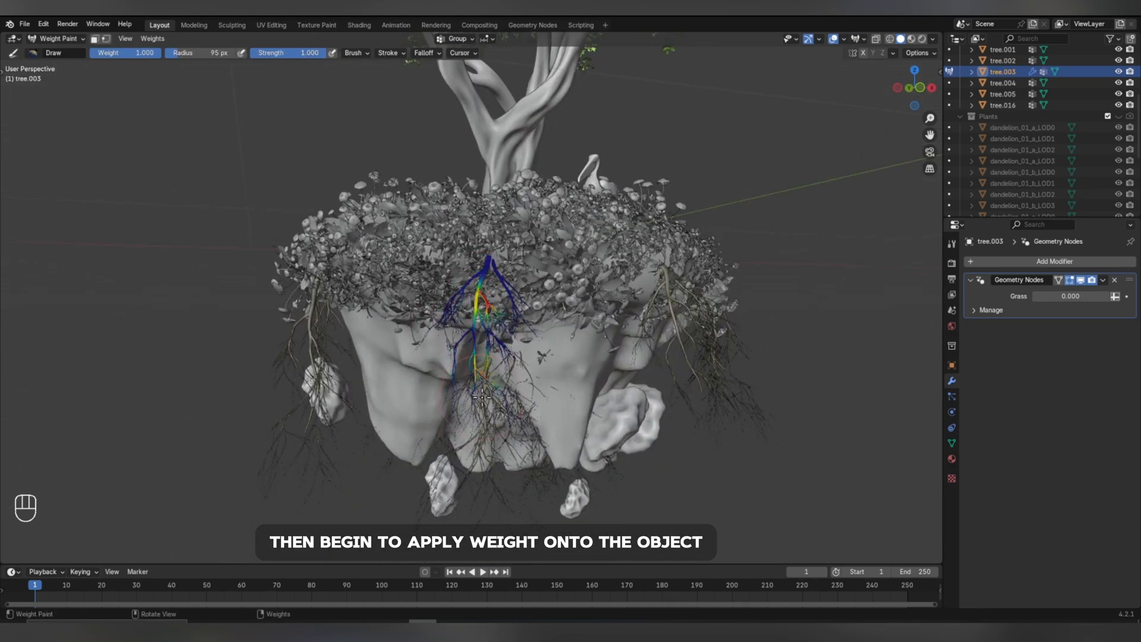
pyautogui.click(474, 333)
pyautogui.click(480, 276)
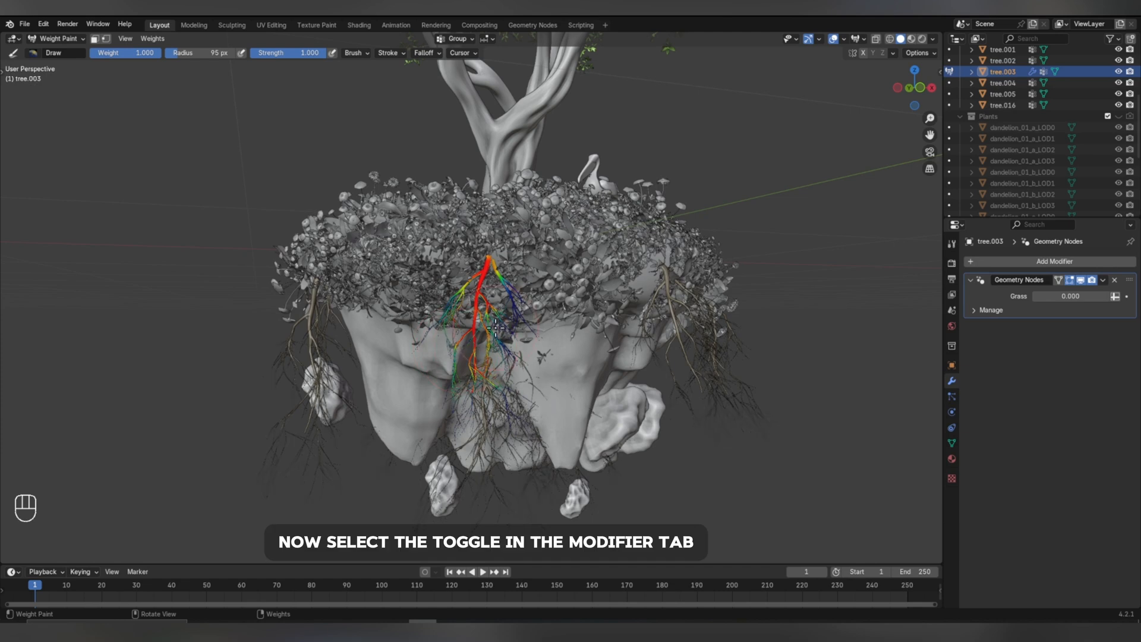
# Make the modifier's Grass input use an attribute and assign the painted vertex group named Group.
pyautogui.click(1115, 296)
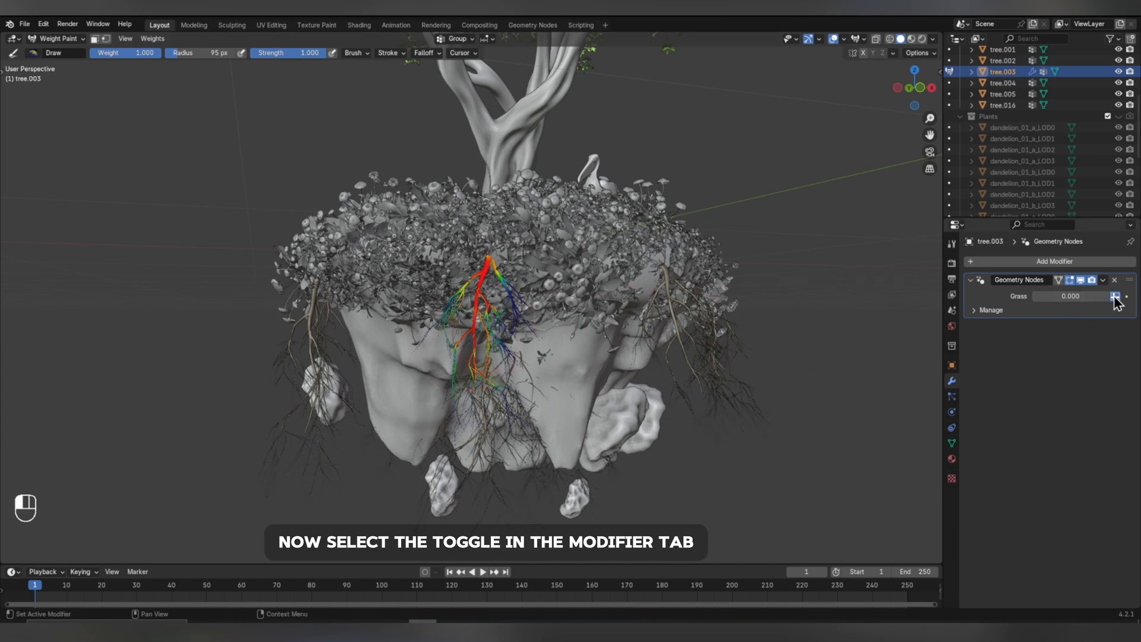
pyautogui.click(1063, 295)
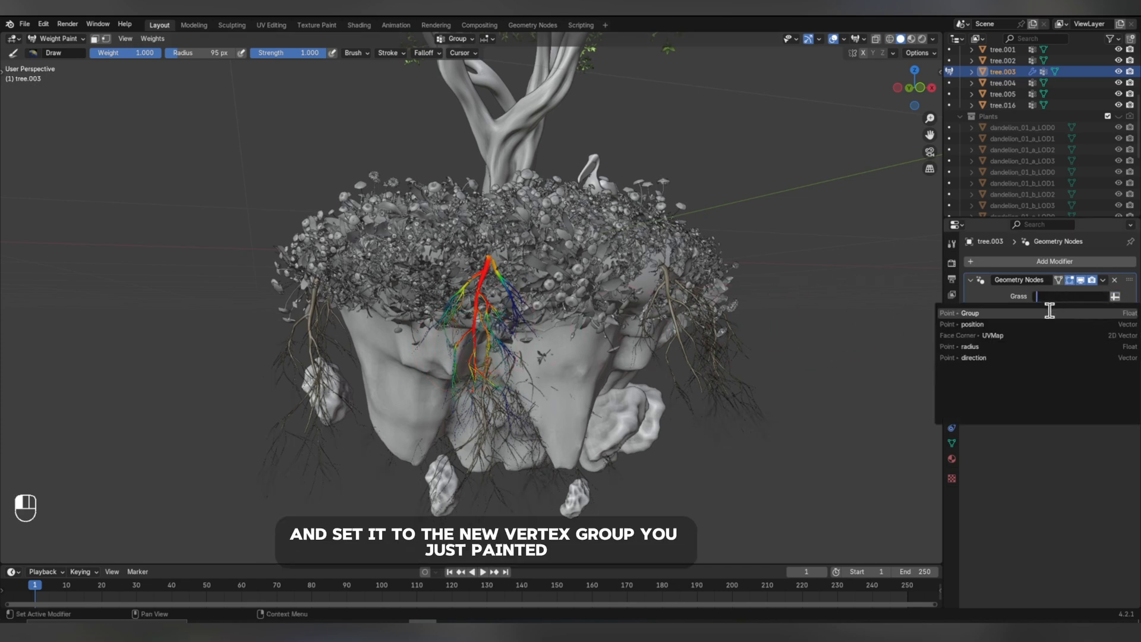
pyautogui.click(1049, 313)
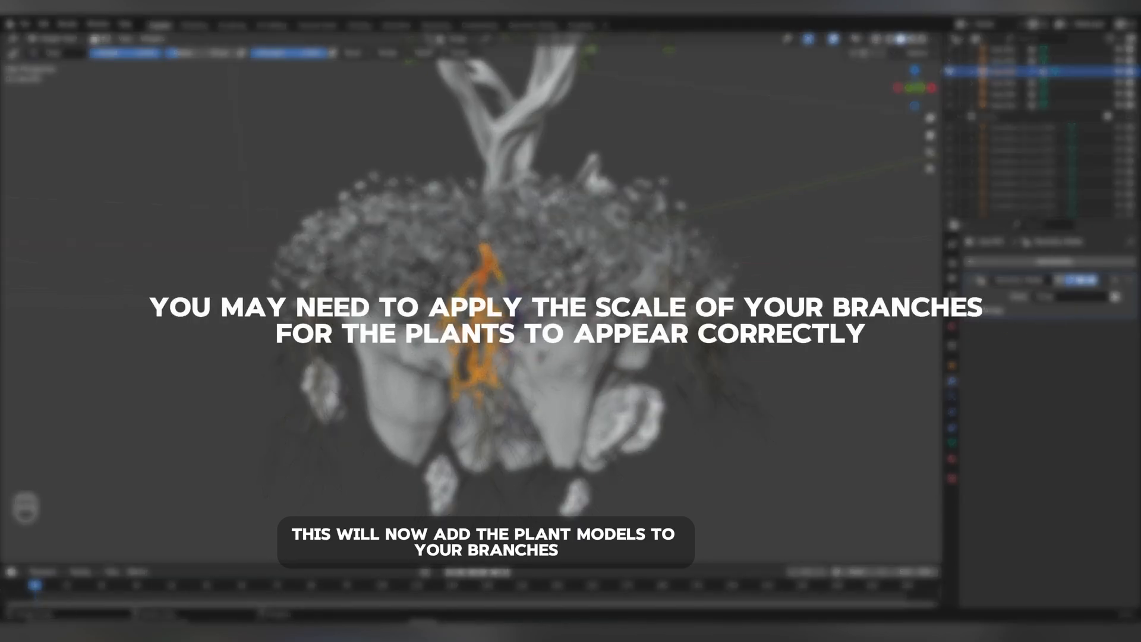
# Return branch tree.003 to Object Mode, apply its scale so the plants display correctly, and deselect it.
pyautogui.hotkey('ctrl', 'Tab')
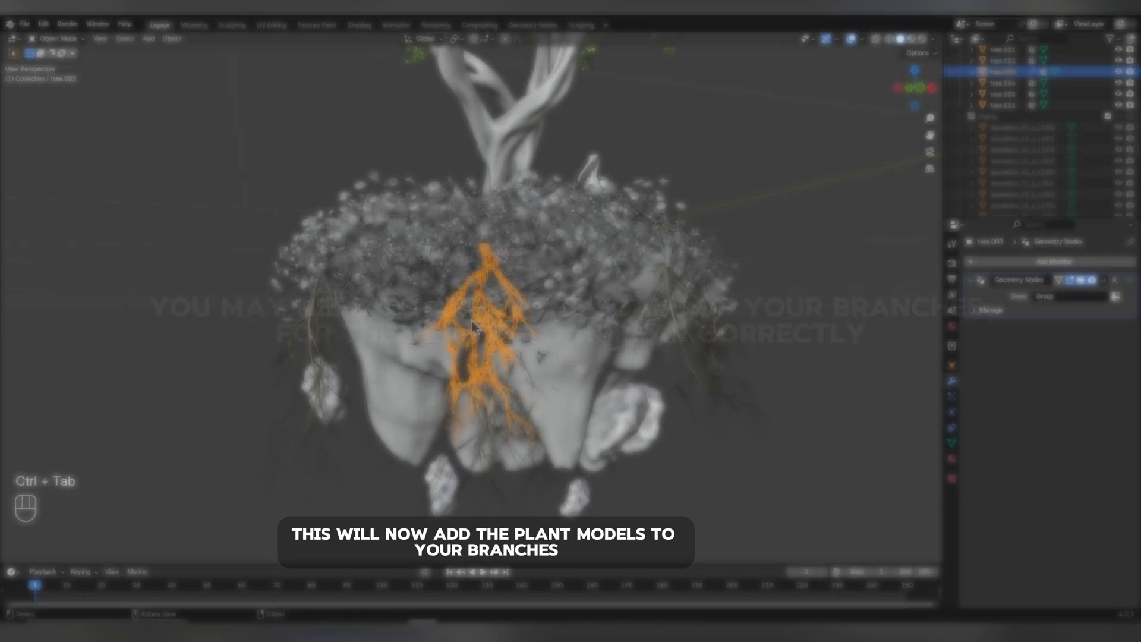
pyautogui.hotkey('ctrl', 'a')
pyautogui.click(472, 319)
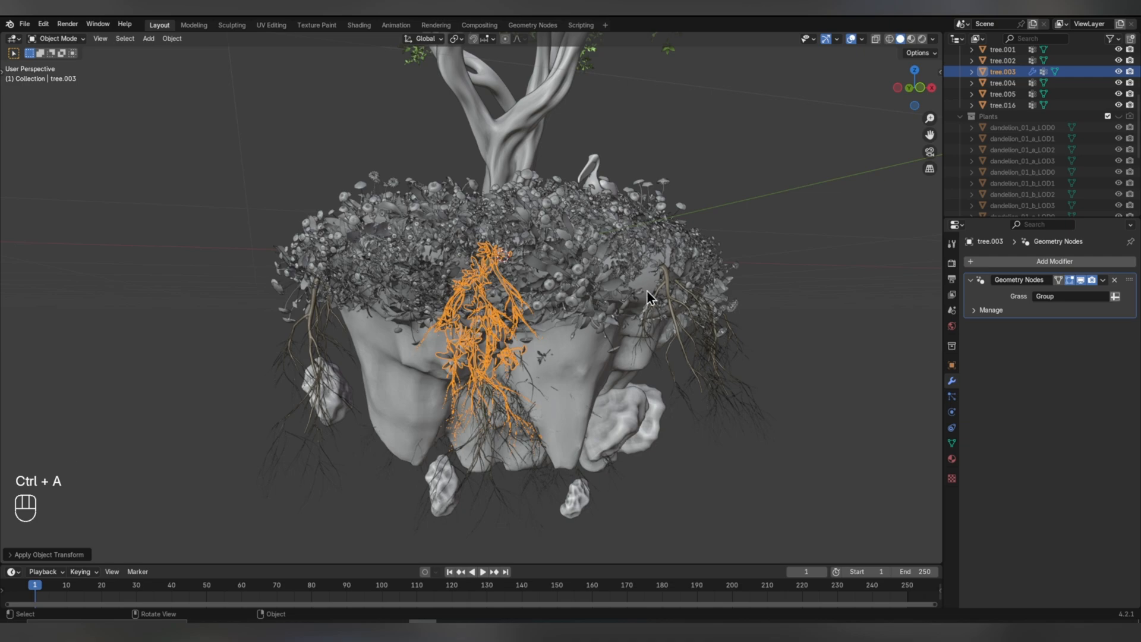
pyautogui.click(721, 218)
pyautogui.scroll(2, 482, 330)
pyautogui.moveTo(486, 330); pyautogui.dragTo(486, 294, button='middle')
pyautogui.scroll(-1, 486, 294)
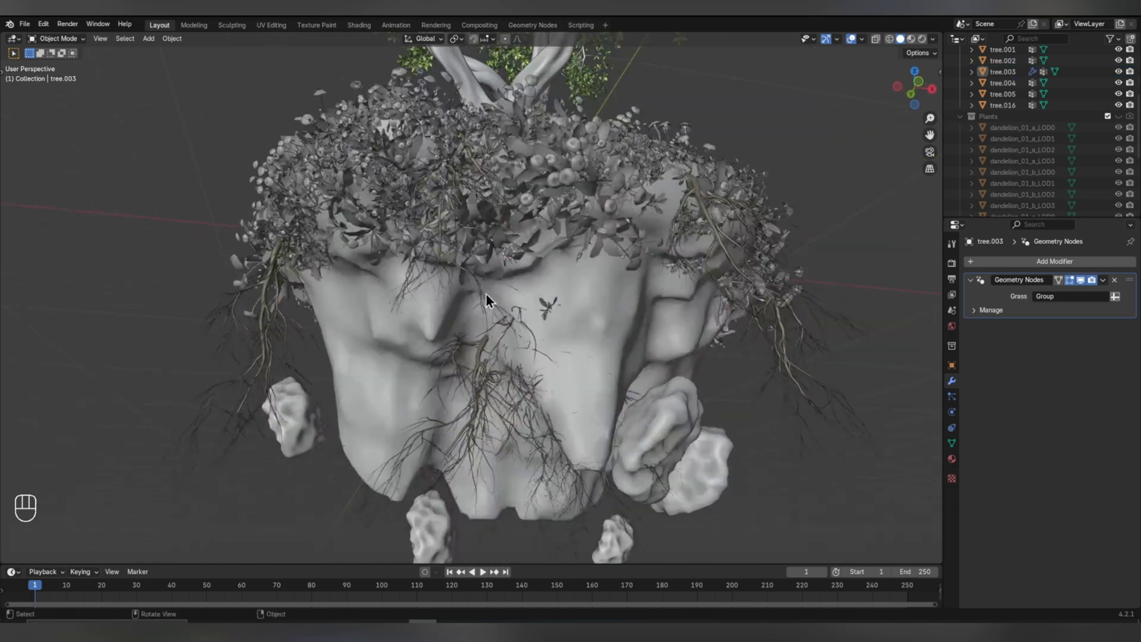
# Weight paint branches tree.002 and tree.004 for plant scattering and apply their scale.
pyautogui.hotkey('ctrl', 'Tab')
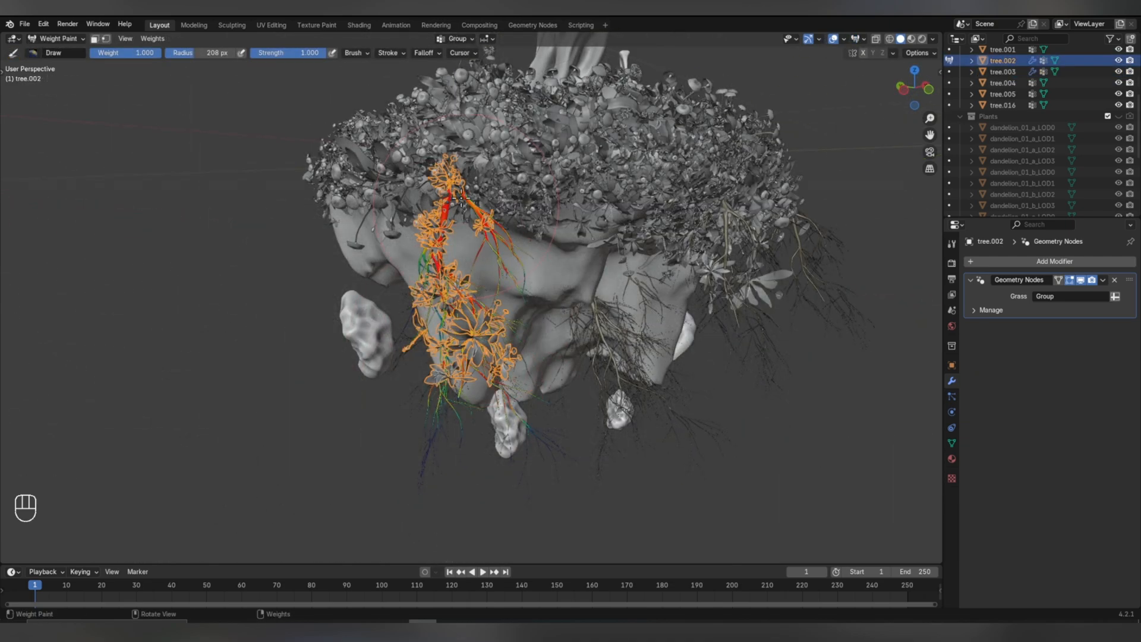
pyautogui.moveTo(285, 113); pyautogui.dragTo(206, 72, button='middle')
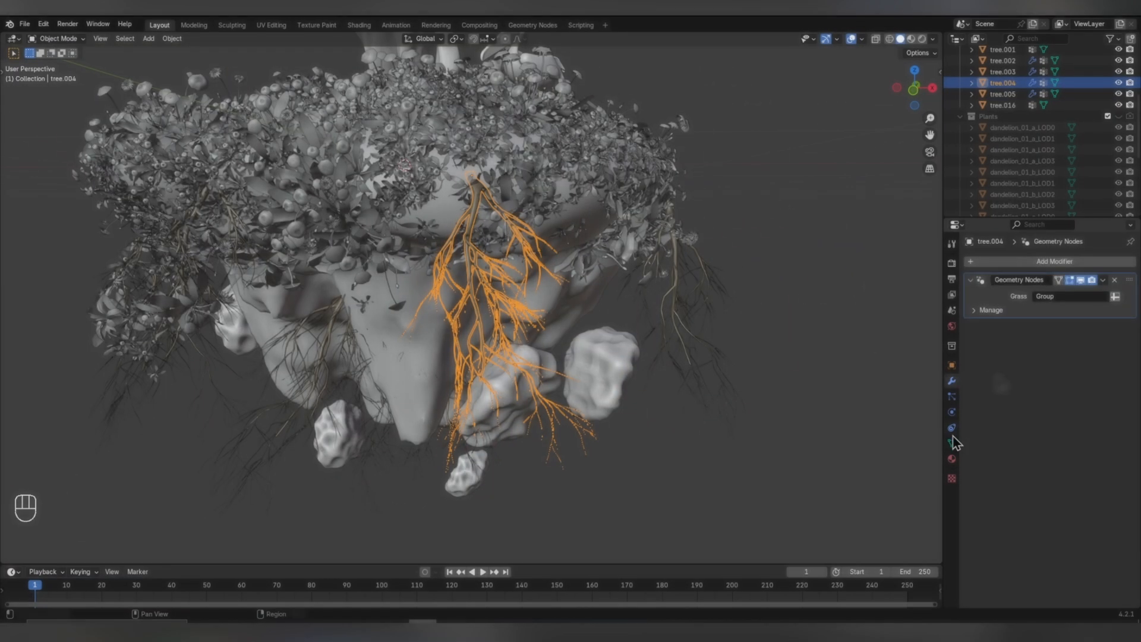
pyautogui.click(952, 442)
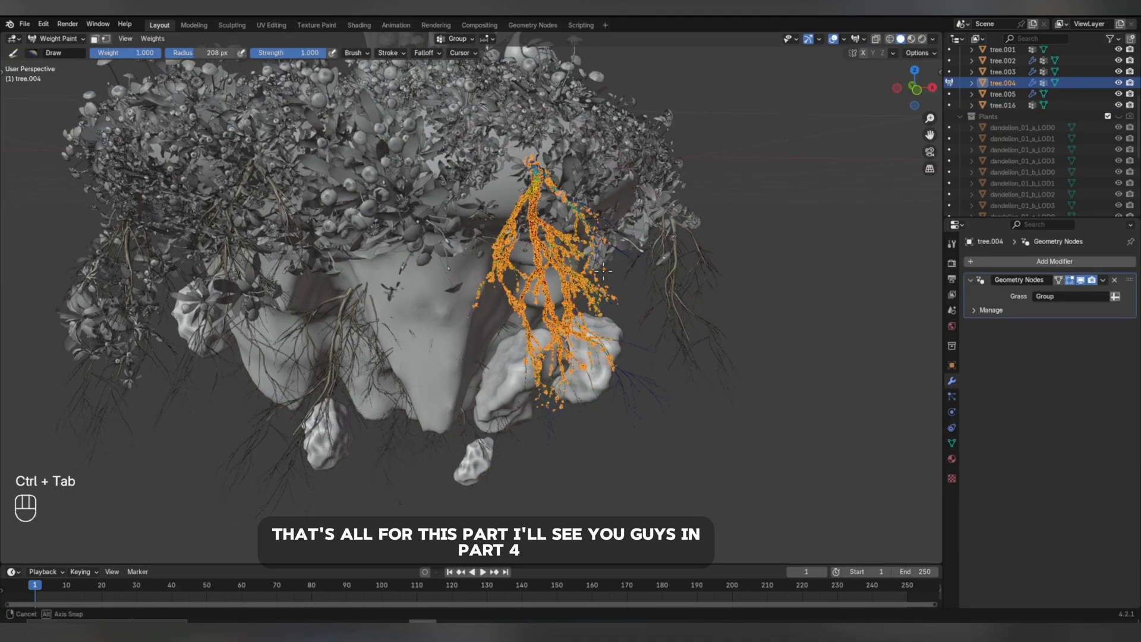
pyautogui.hotkey('ctrl', 'a')
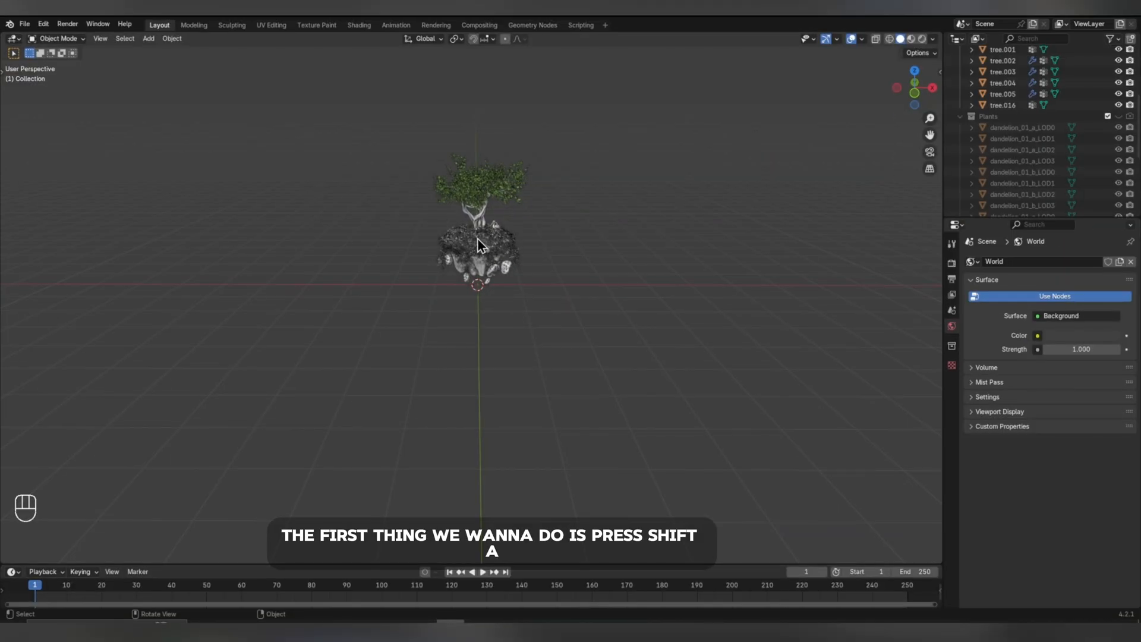
# Add a camera and move it along the Y axis well away from the floating island.
pyautogui.hotkey('shift', 'a')
pyautogui.click(454, 408)
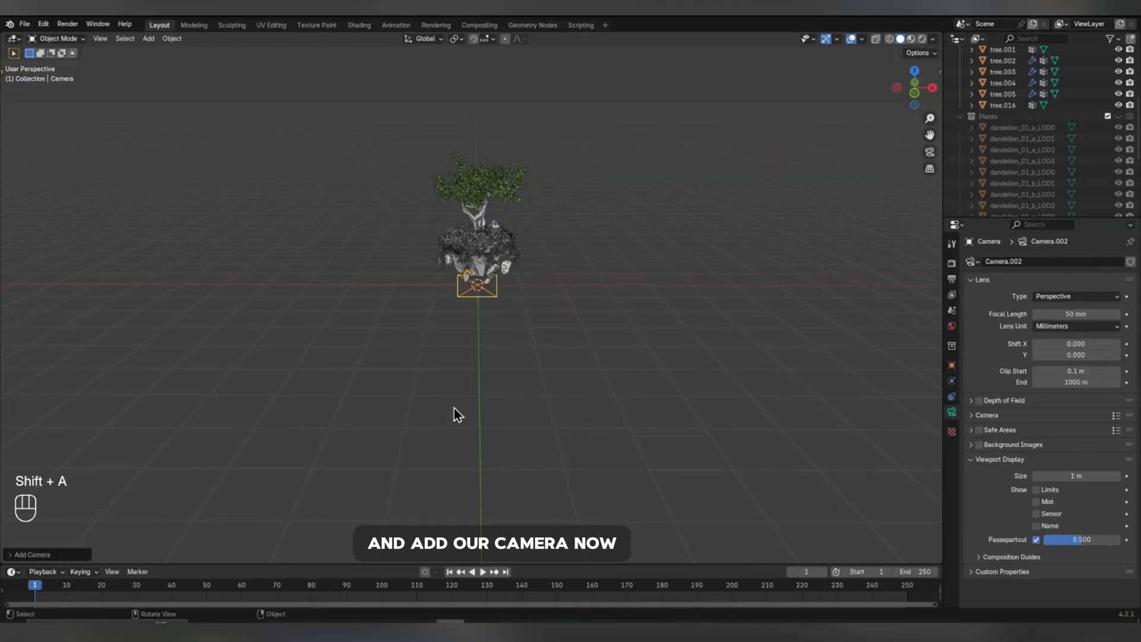
pyautogui.press('g')
pyautogui.press('y')
pyautogui.click(480, 542)
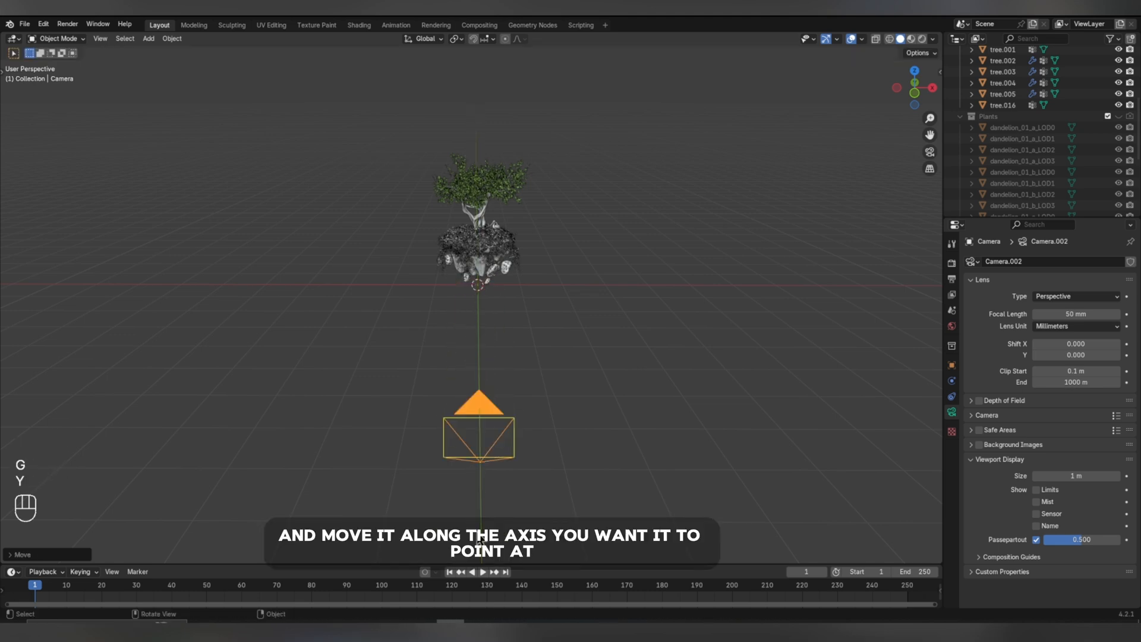
pyautogui.scroll(-3, 508, 435)
pyautogui.press('g')
pyautogui.press('y')
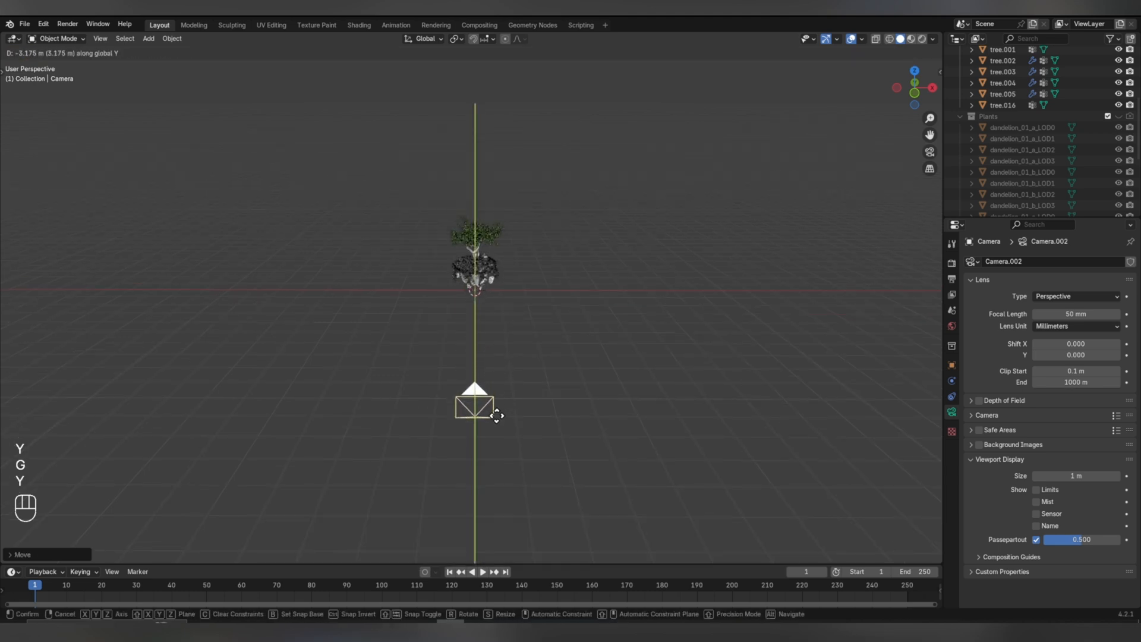
pyautogui.click(497, 416)
# Clear the camera's rotation and rotate it around the X axis to face the island.
pyautogui.hotkey('alt', 'r')
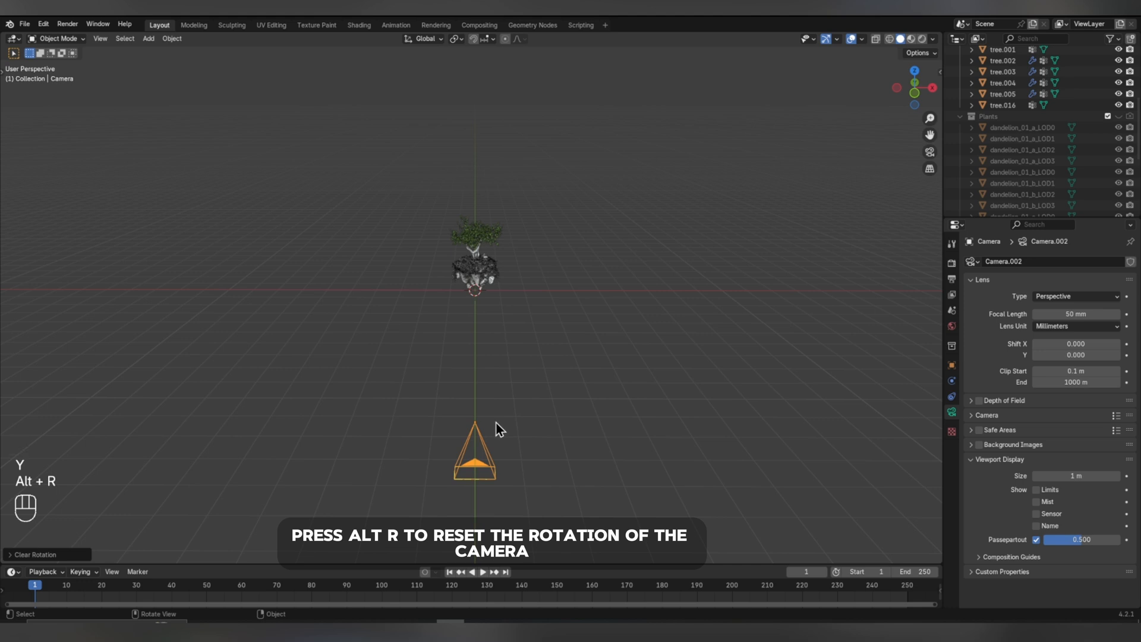
pyautogui.press('r')
pyautogui.press('x')
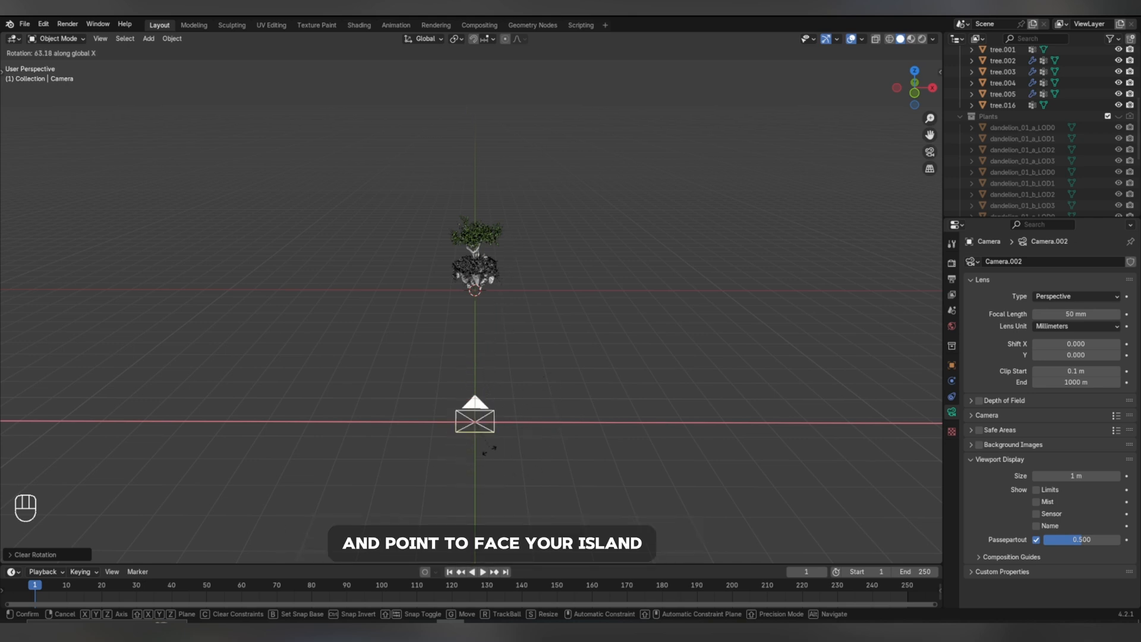
pyautogui.click(459, 504)
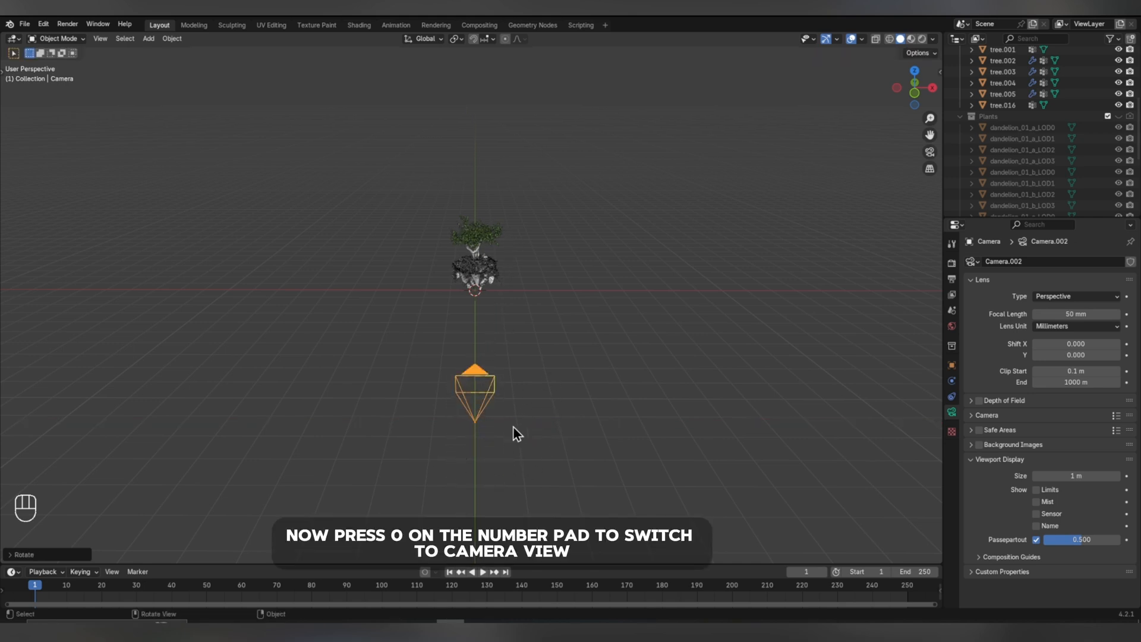
# In camera view, rotate the camera about -8.5° around X to frame the island and tree, and set Passepartout to 1.
pyautogui.press('KP_0')
pyautogui.press('r')
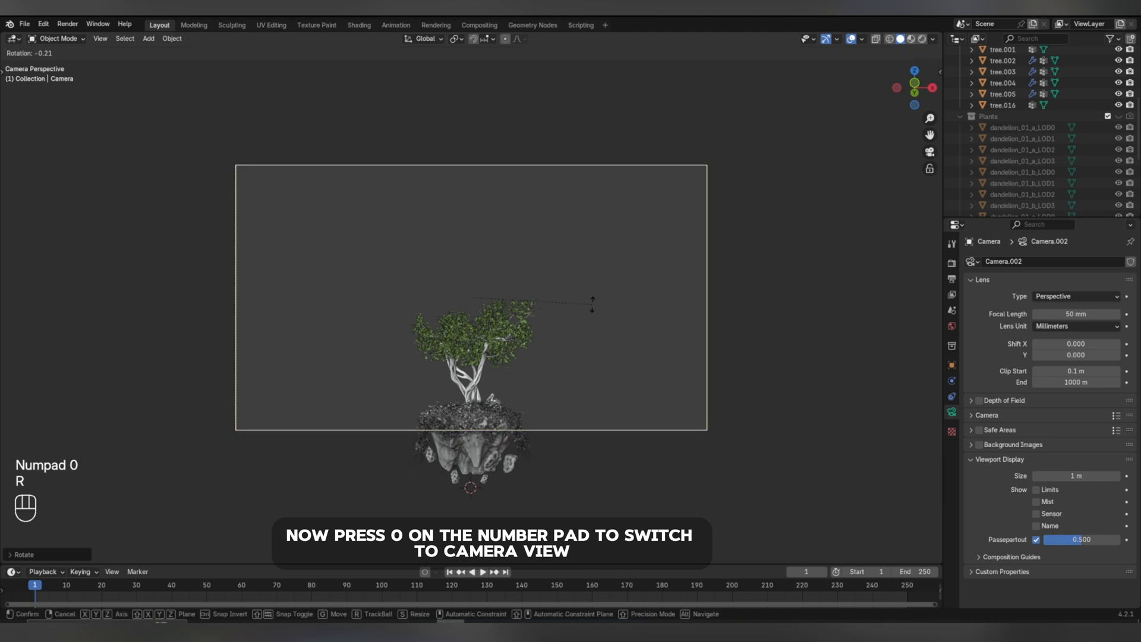
pyautogui.press('x')
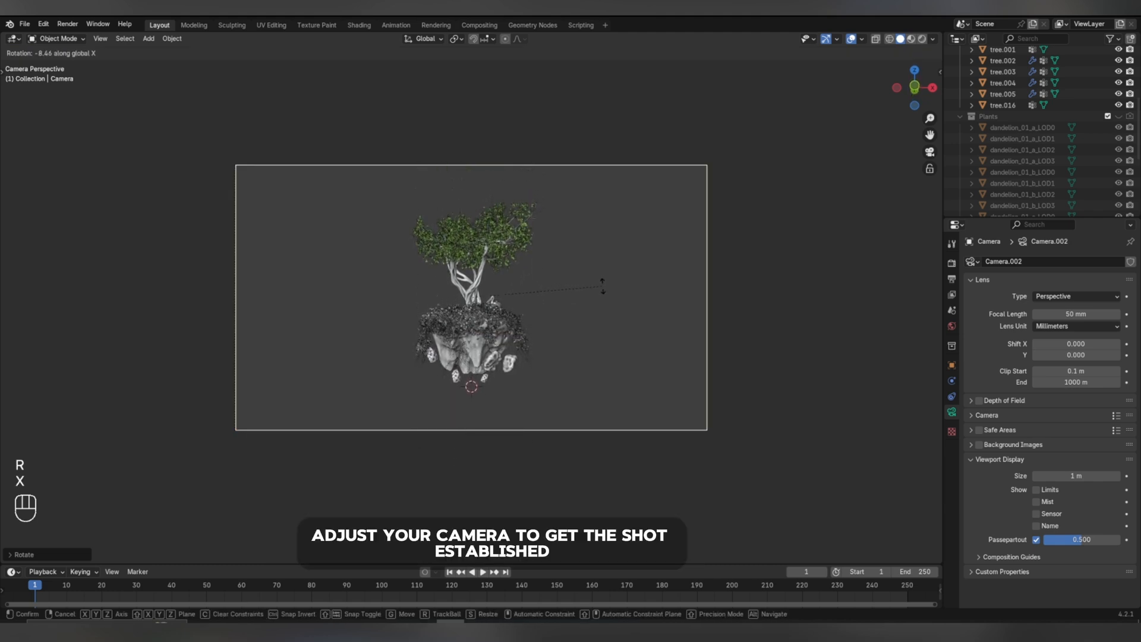
pyautogui.click(602, 286)
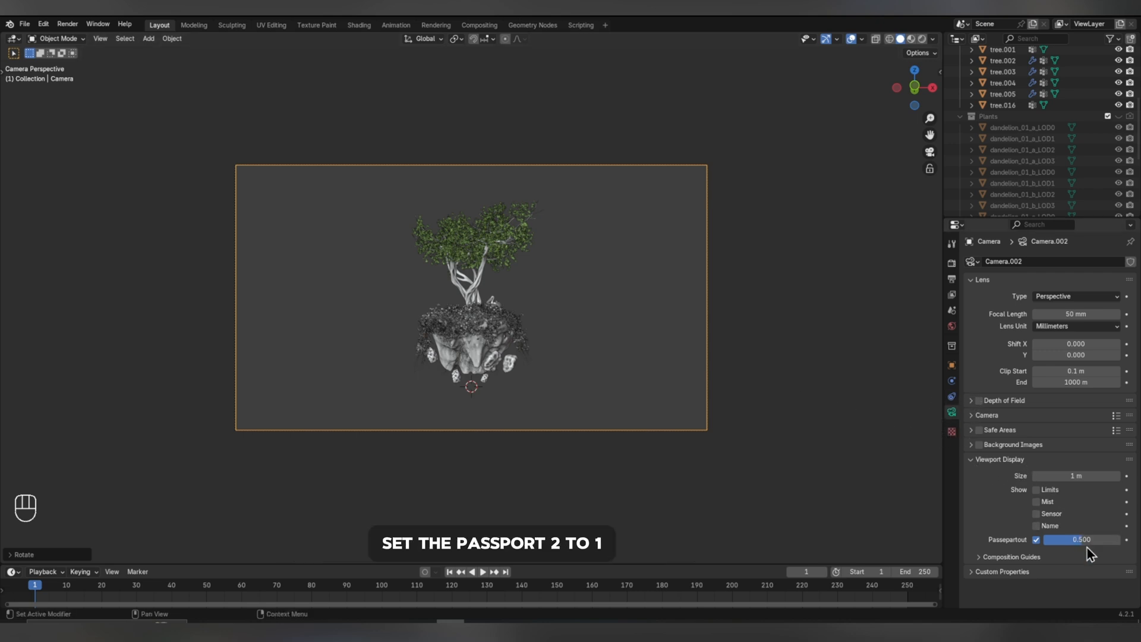
pyautogui.moveTo(1085, 542); pyautogui.dragTo(1125, 542)
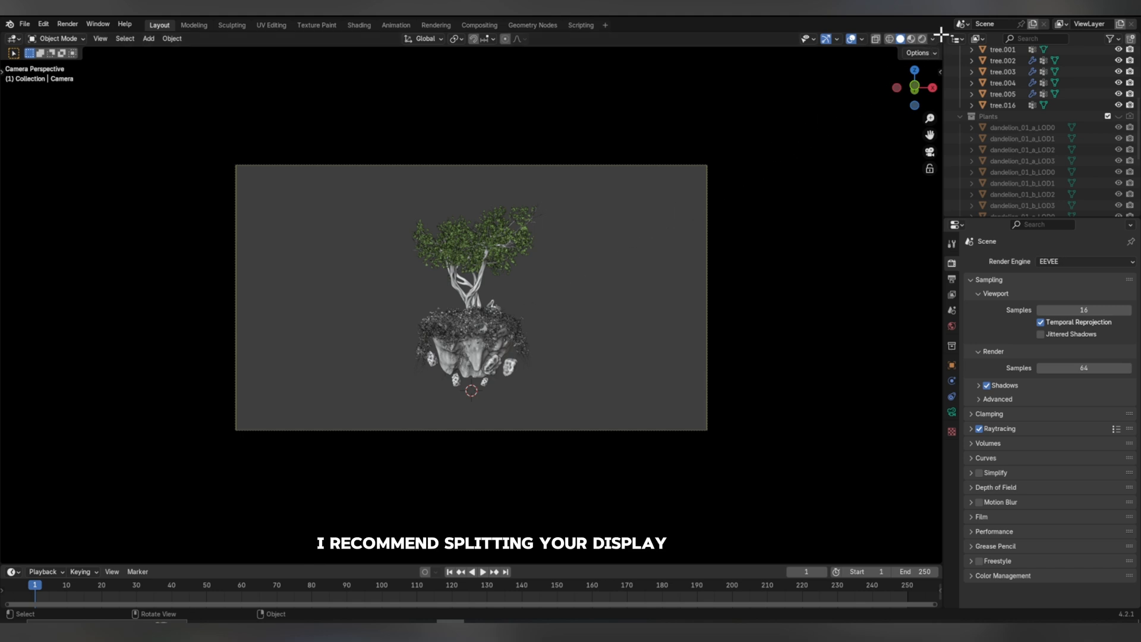
# Split the 3D viewport into two side-by-side views and set one camera view to Rendered shading.
pyautogui.moveTo(941, 34); pyautogui.dragTo(453, 185)
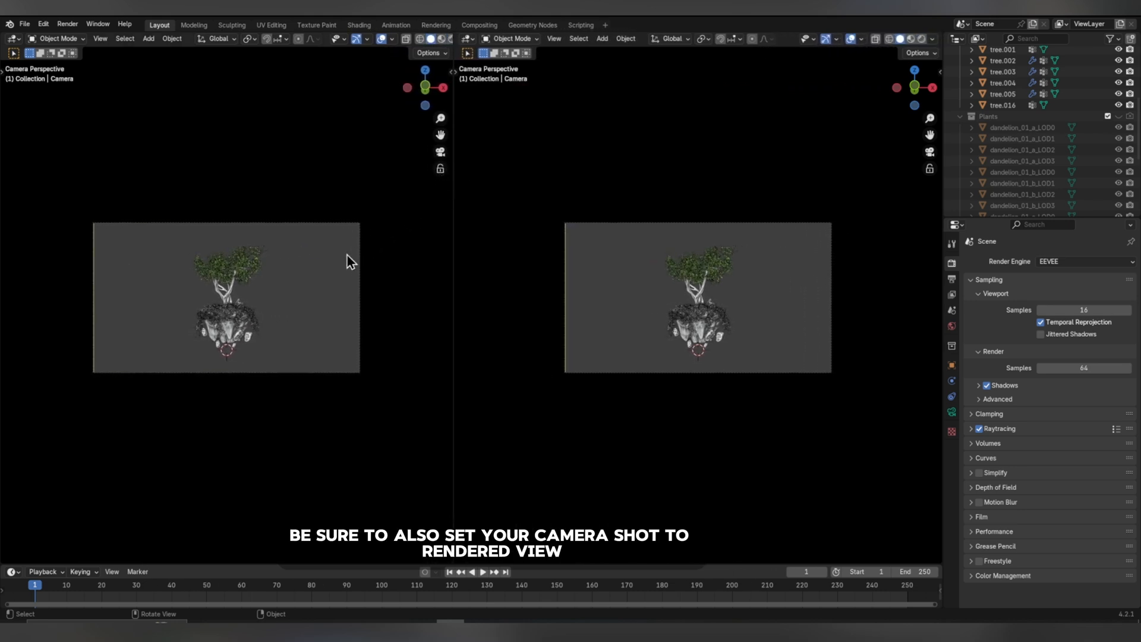
pyautogui.press('z')
pyautogui.click(272, 258)
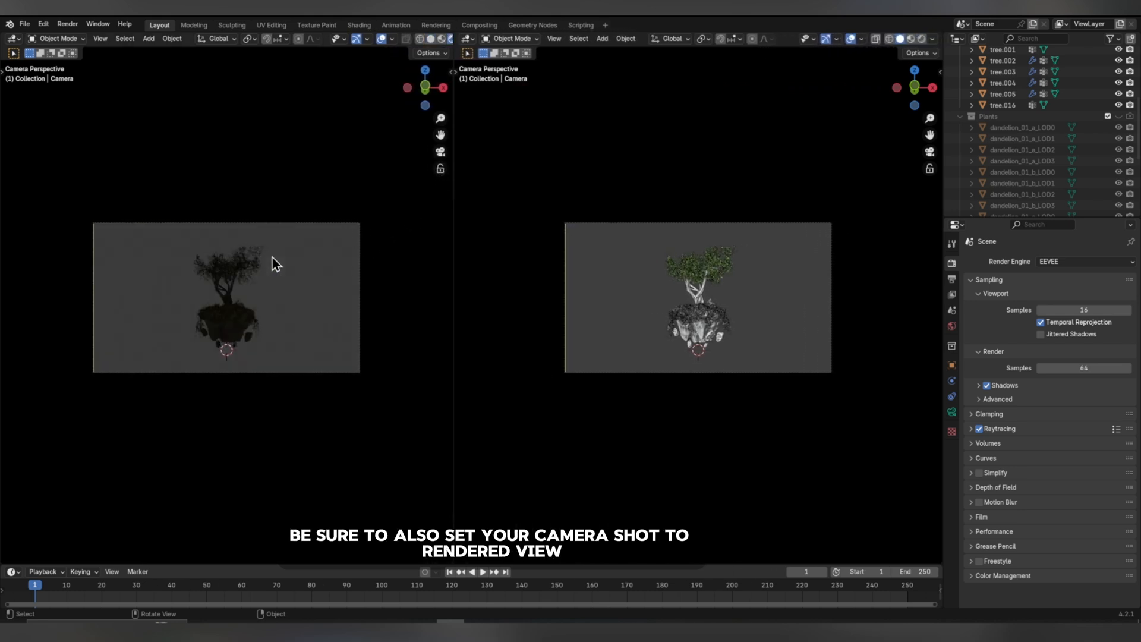
# Set the world background colour to an Environment Texture using venice_dawn_1_2k.exr from the HDRI folder.
pyautogui.moveTo(683, 348); pyautogui.dragTo(694, 370, button='middle')
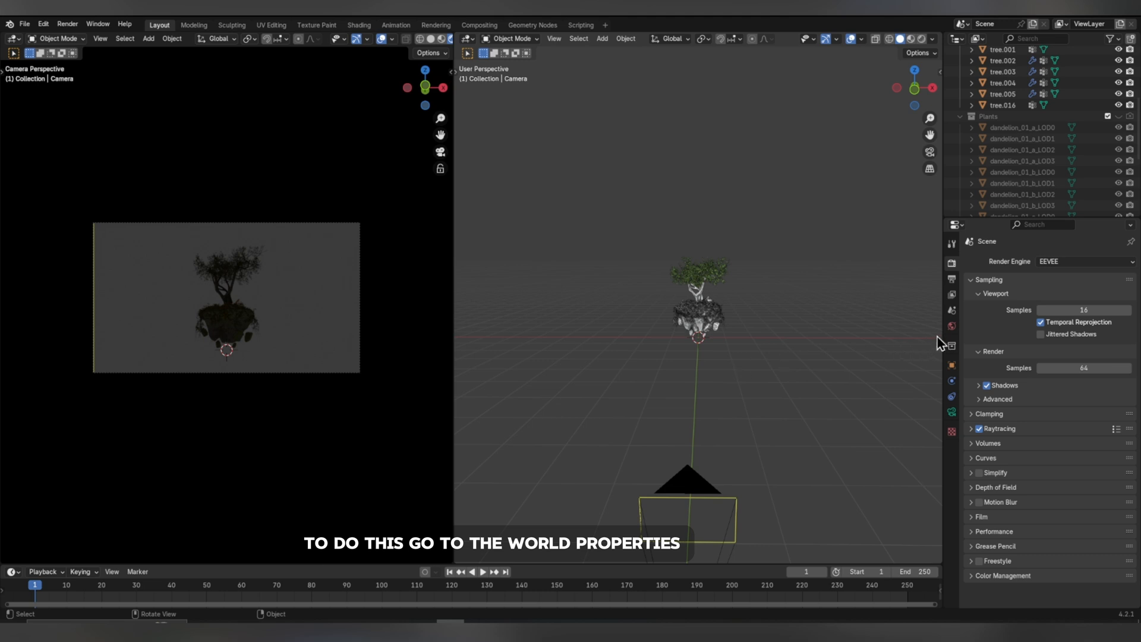
pyautogui.click(951, 325)
pyautogui.click(1037, 336)
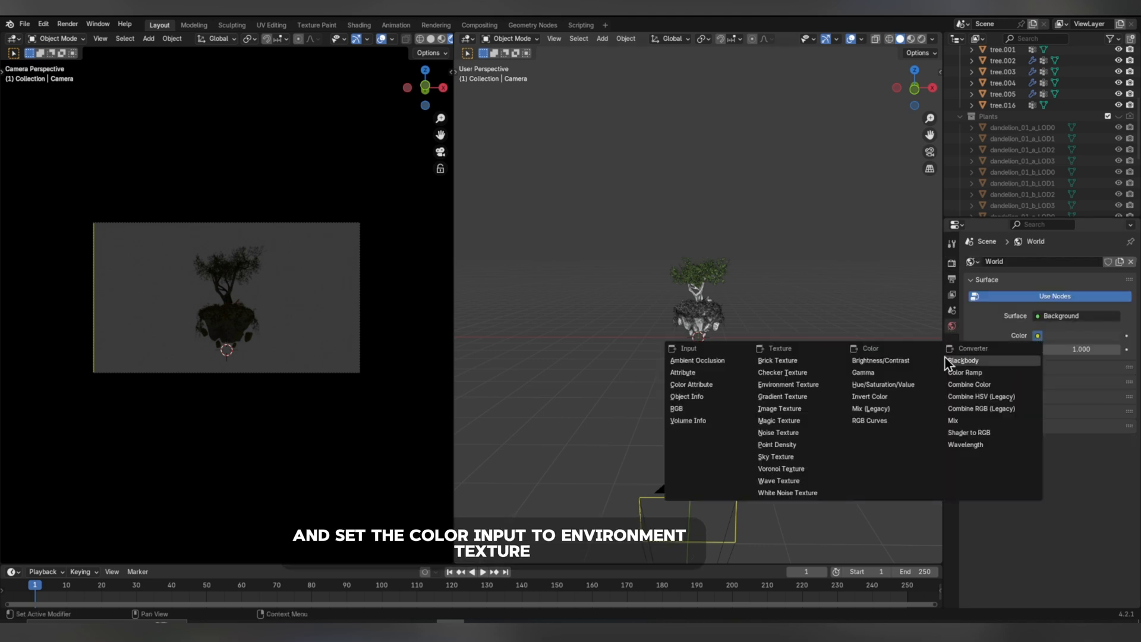
pyautogui.click(805, 386)
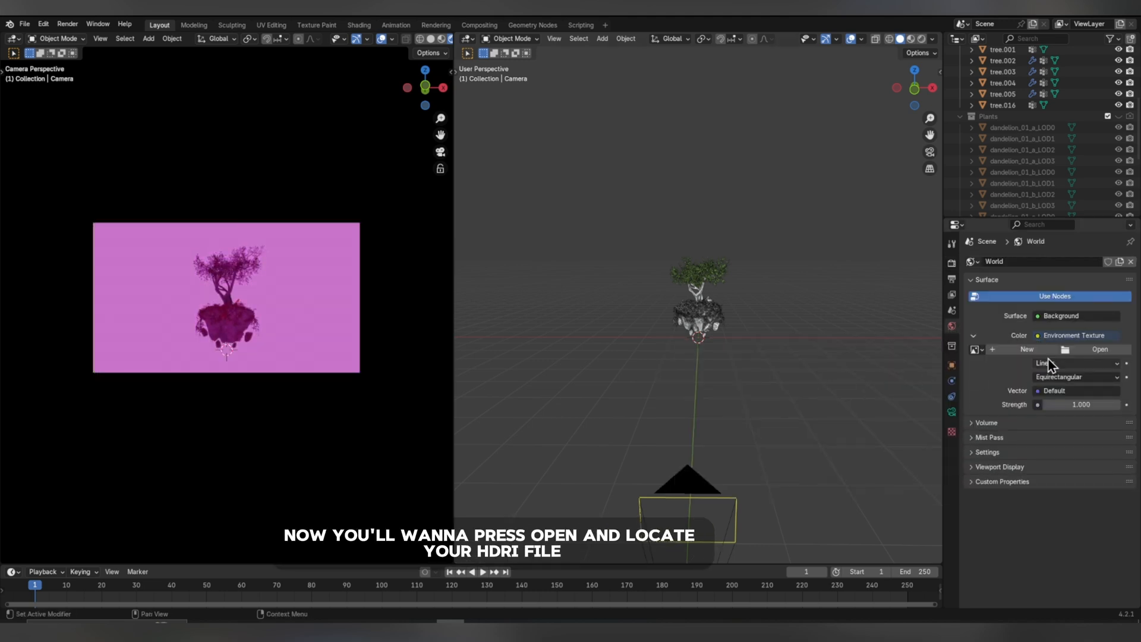
pyautogui.click(1085, 350)
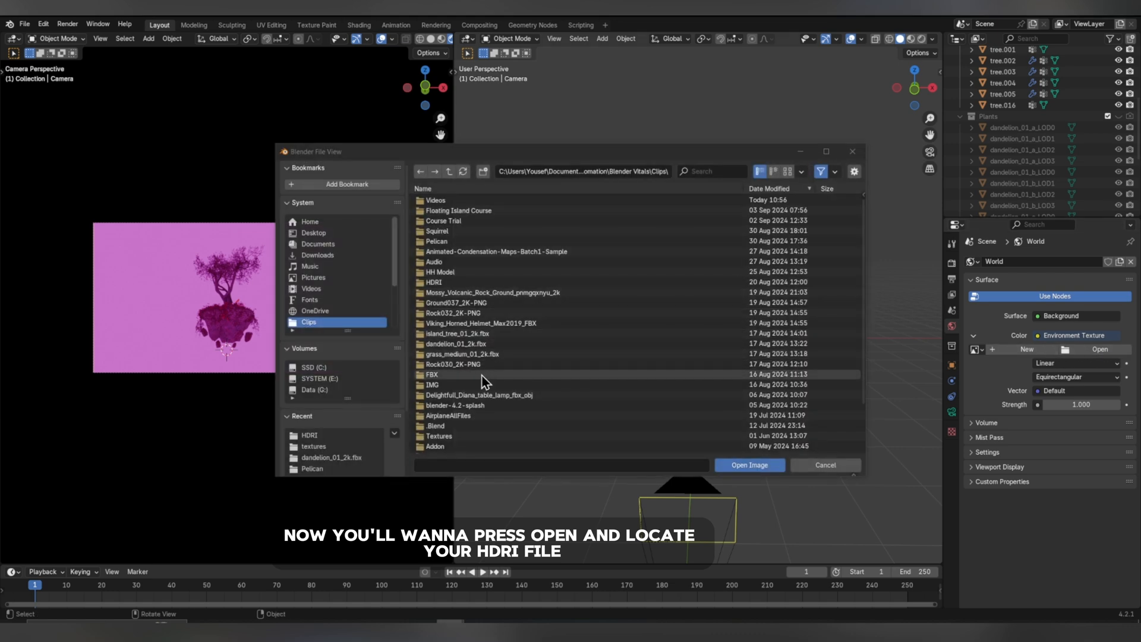
pyautogui.doubleClick(457, 285)
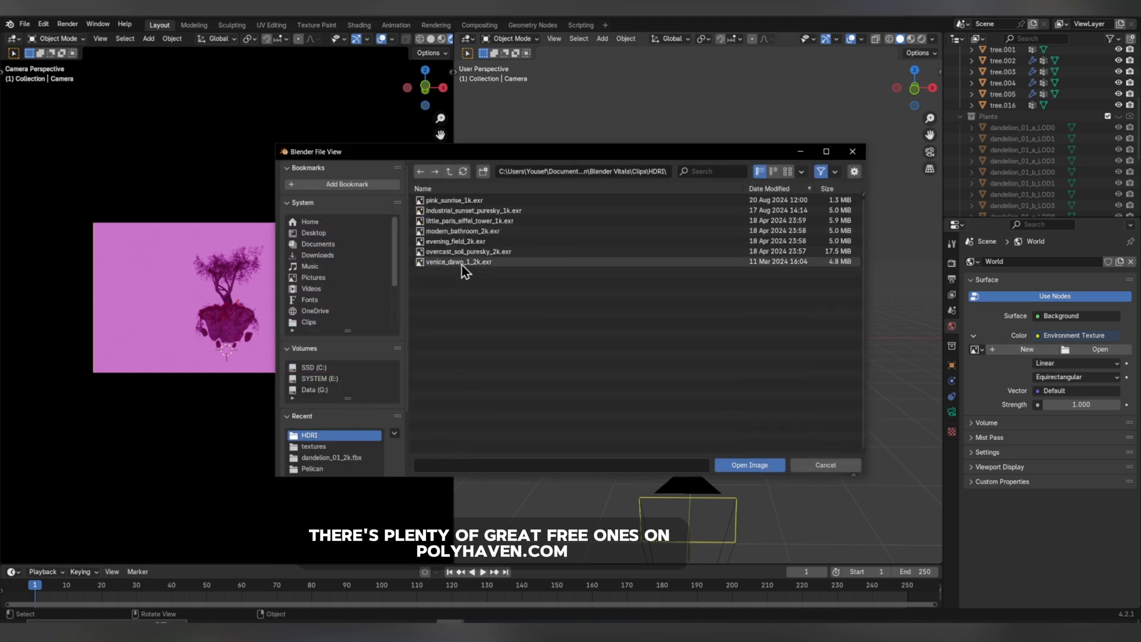
pyautogui.doubleClick(462, 263)
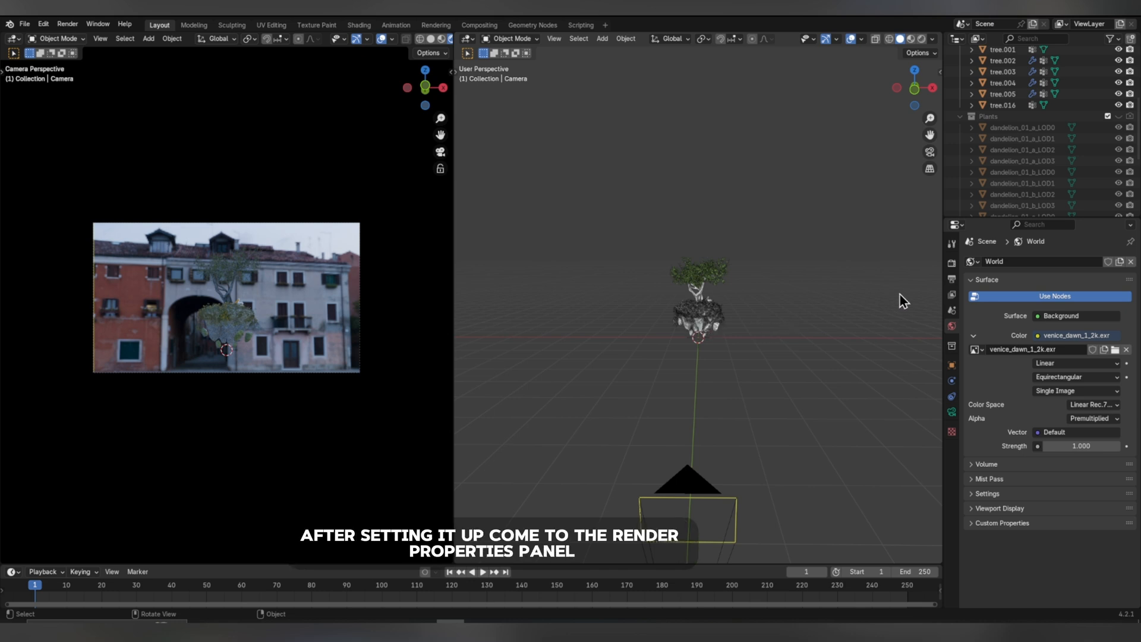
# Enable the Transparent option under Film in the render settings to hide the HDRI background.
pyautogui.click(952, 265)
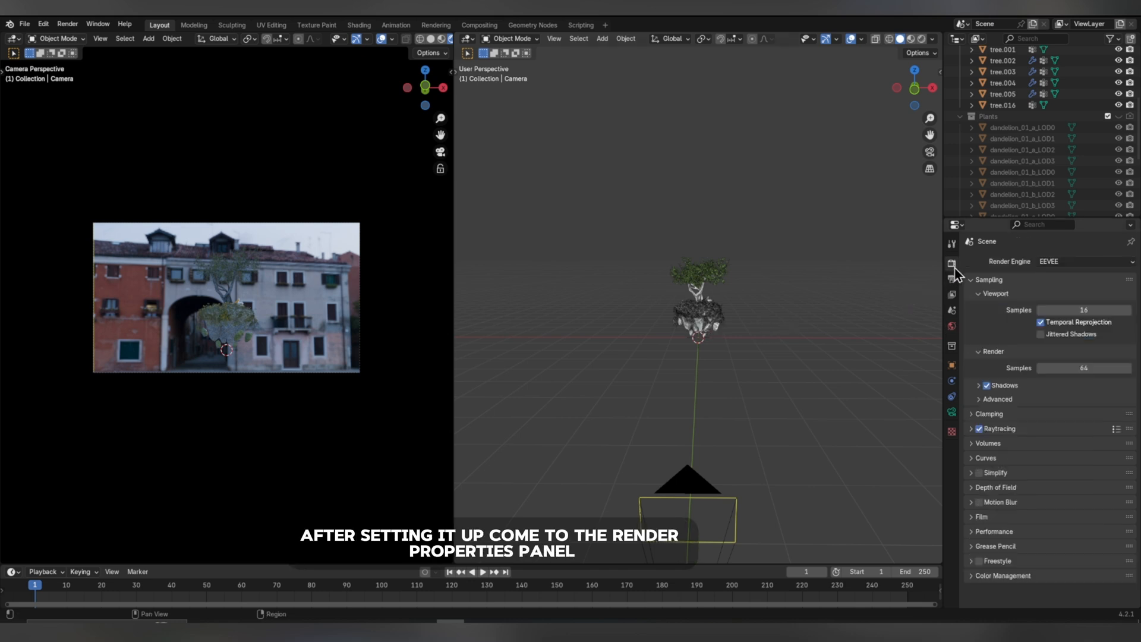
pyautogui.click(982, 516)
pyautogui.click(1037, 545)
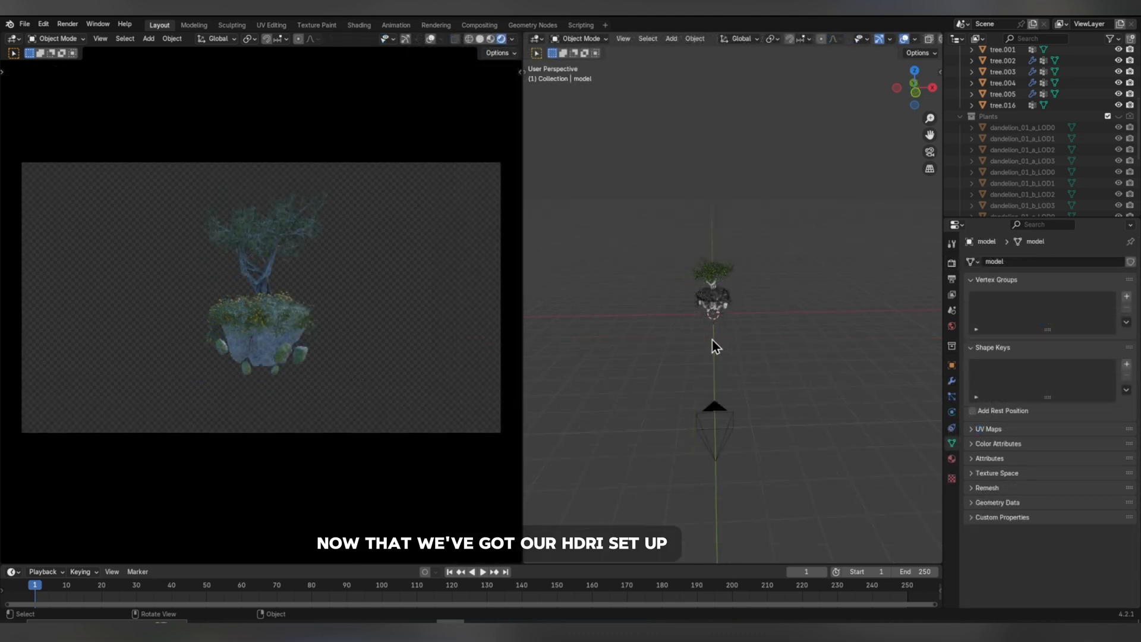
# Add a plane mesh and scale it up into a large ground surface around the floating island.
pyautogui.hotkey('shift', 'a')
pyautogui.moveTo(715, 345)
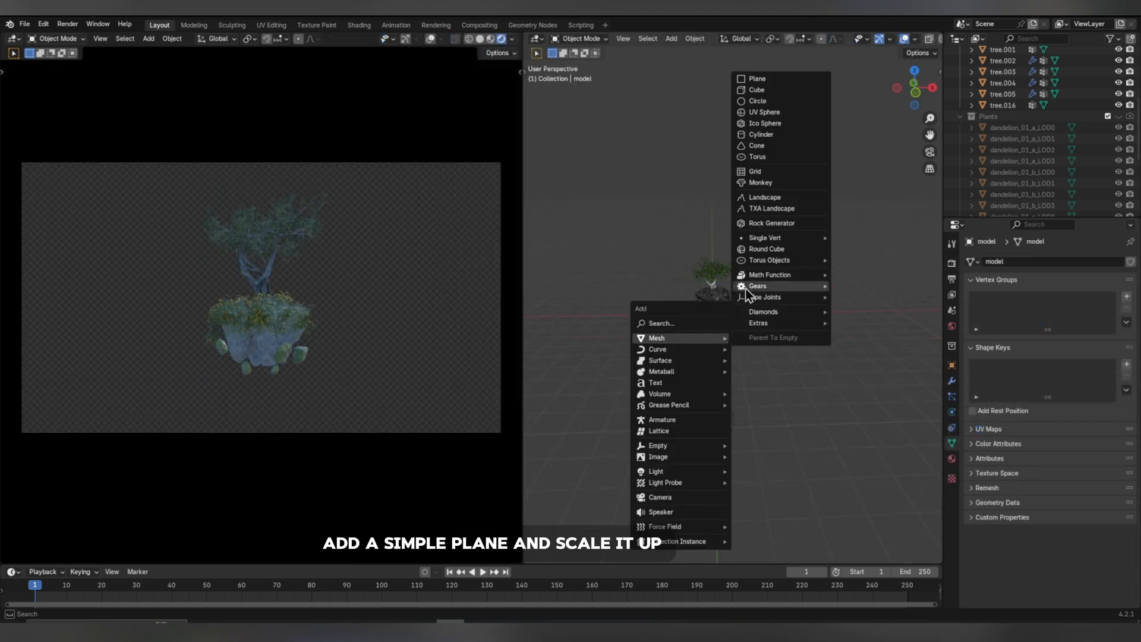
pyautogui.click(766, 85)
pyautogui.press('s')
pyautogui.click(739, 336)
# Move the plane down along Z below the island and widen it along X to span the camera view.
pyautogui.press('g')
pyautogui.press('z')
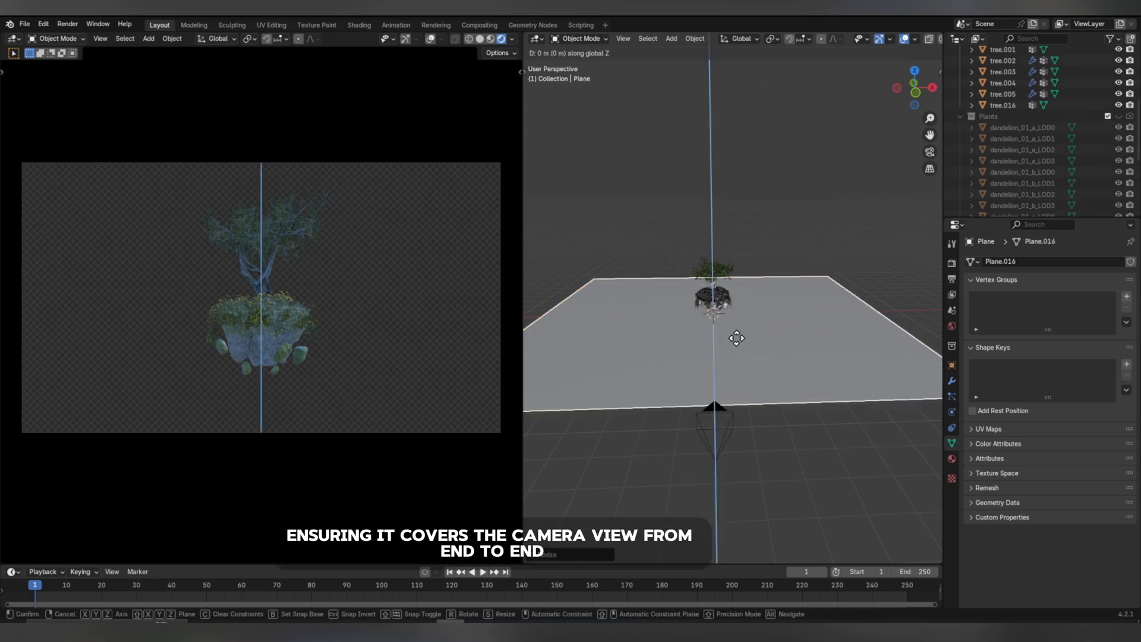
pyautogui.click(718, 380)
pyautogui.press('s')
pyautogui.press('x')
pyautogui.click(802, 335)
# In Edit Mode, move the plane's far edge back along Y behind the island and return to Object Mode.
pyautogui.press('Tab')
pyautogui.press('2')
pyautogui.click(772, 292)
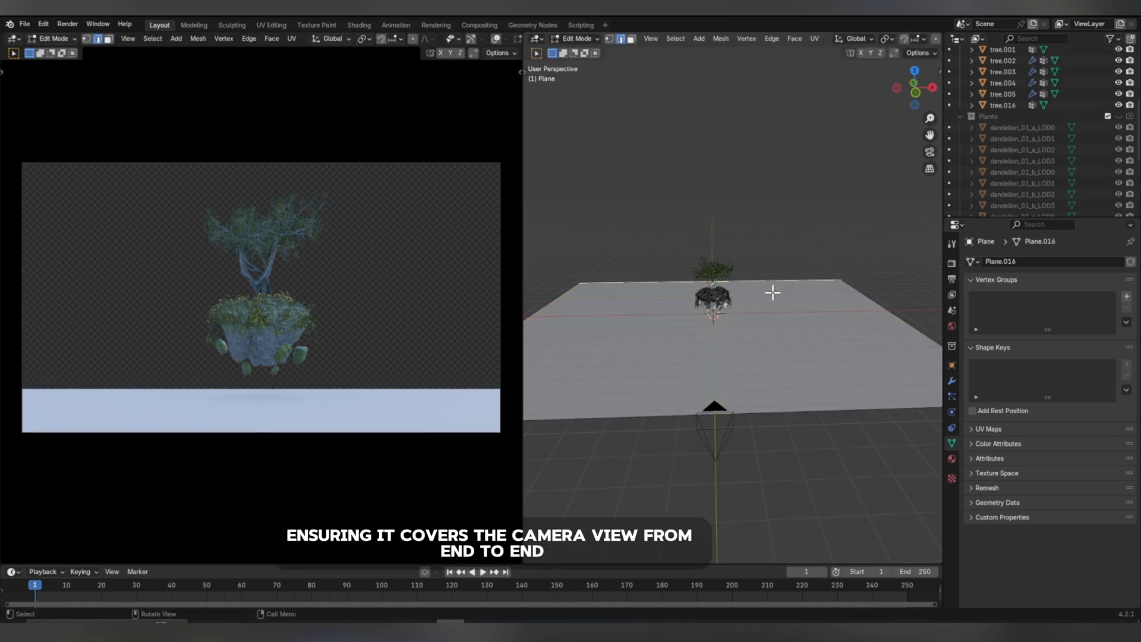
pyautogui.press('g')
pyautogui.press('y')
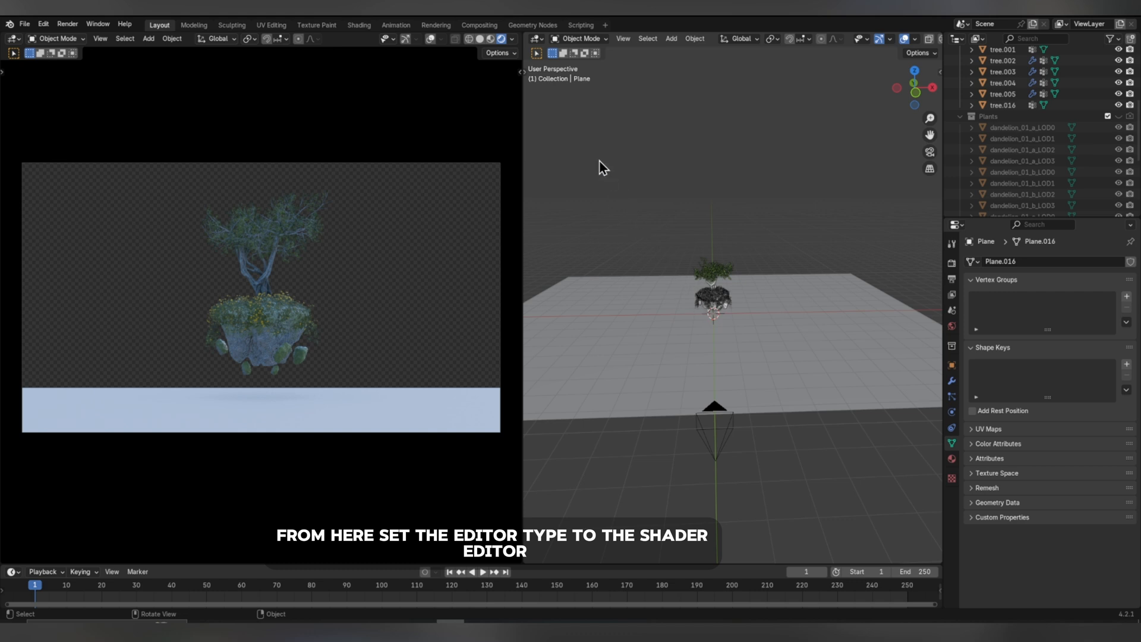
# Change the solid-shaded viewport into a Shader Editor and give the plane a new material named water.
pyautogui.click(536, 39)
pyautogui.click(564, 145)
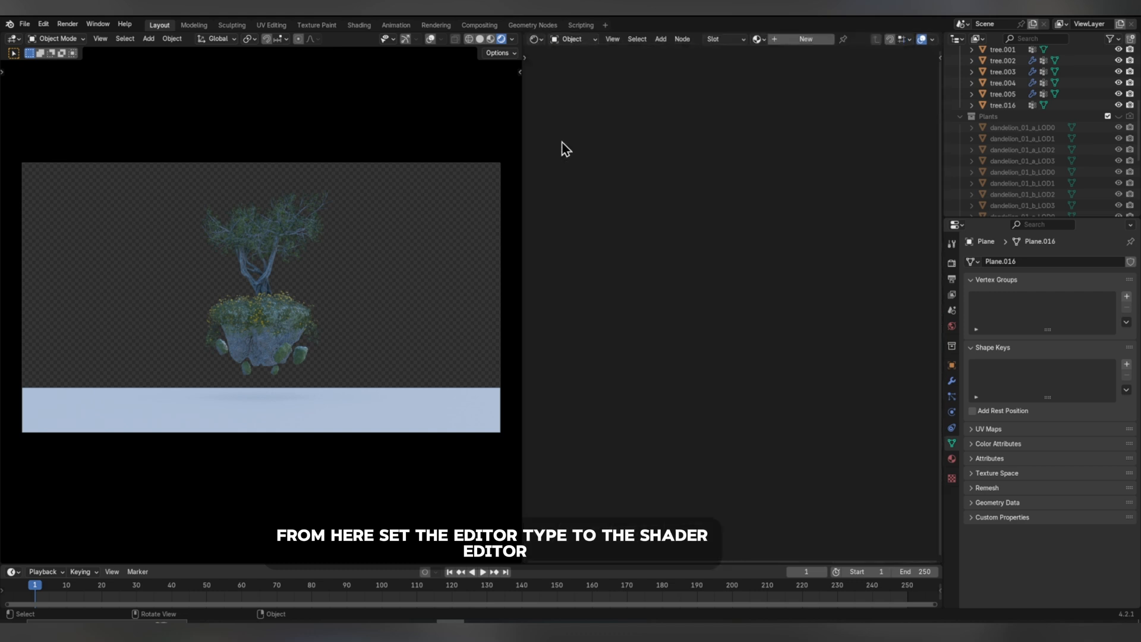
pyautogui.click(803, 41)
pyautogui.doubleClick(839, 38)
pyautogui.write('w')
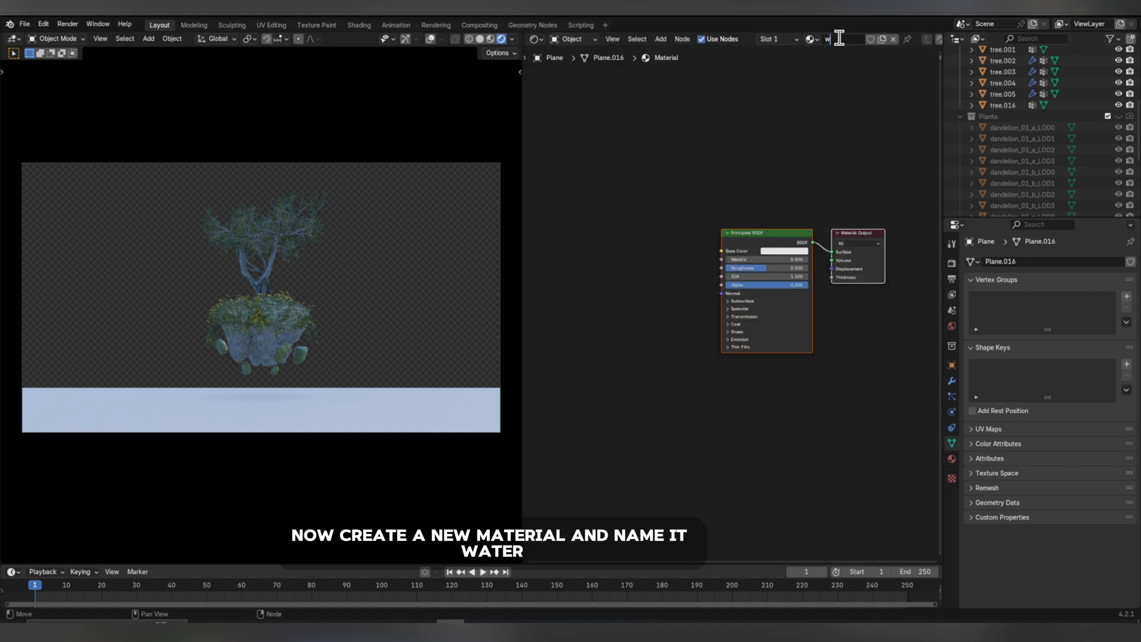
pyautogui.write('ater')
pyautogui.press('Return')
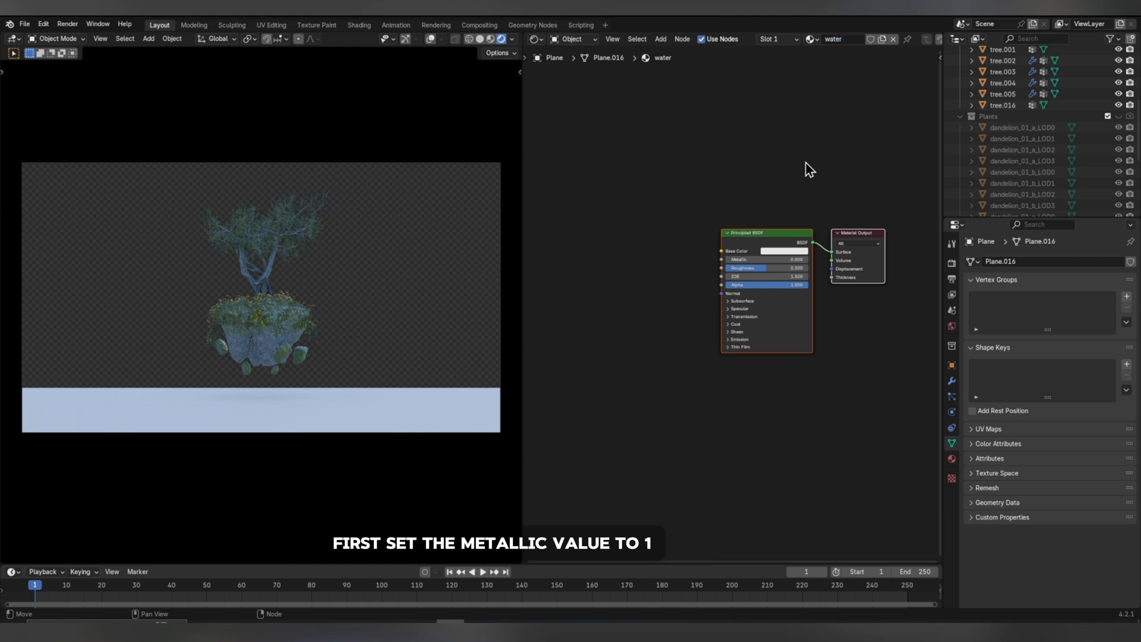
# Set the water material's Metallic to 1 and Roughness to 0.
pyautogui.click(766, 259)
pyautogui.write('1')
pyautogui.press('Return')
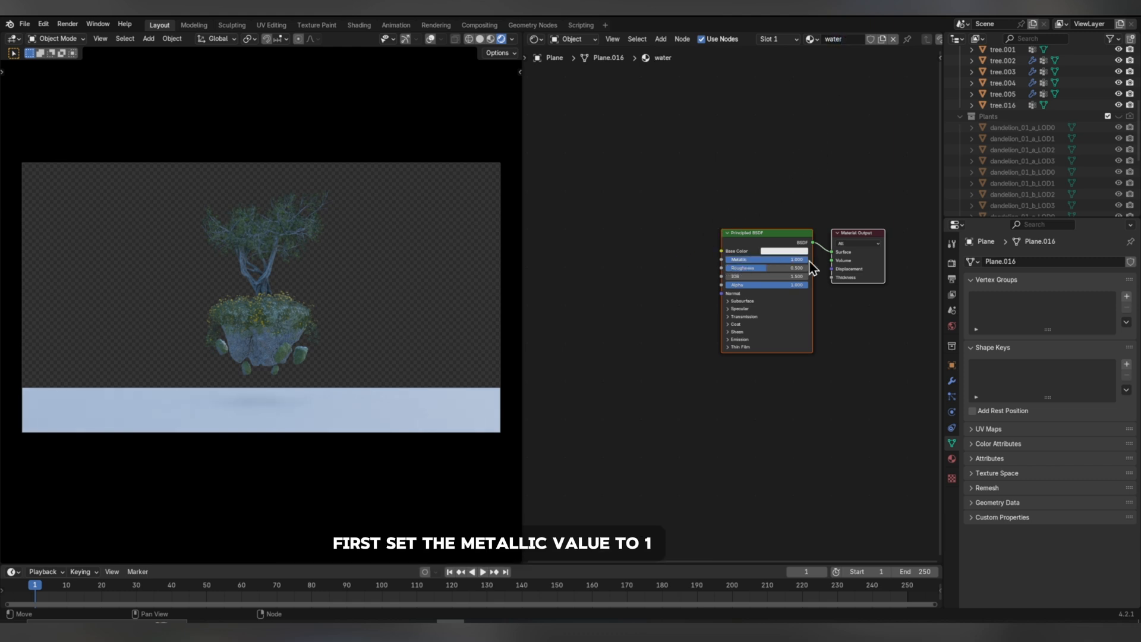
pyautogui.moveTo(793, 268); pyautogui.dragTo(716, 269)
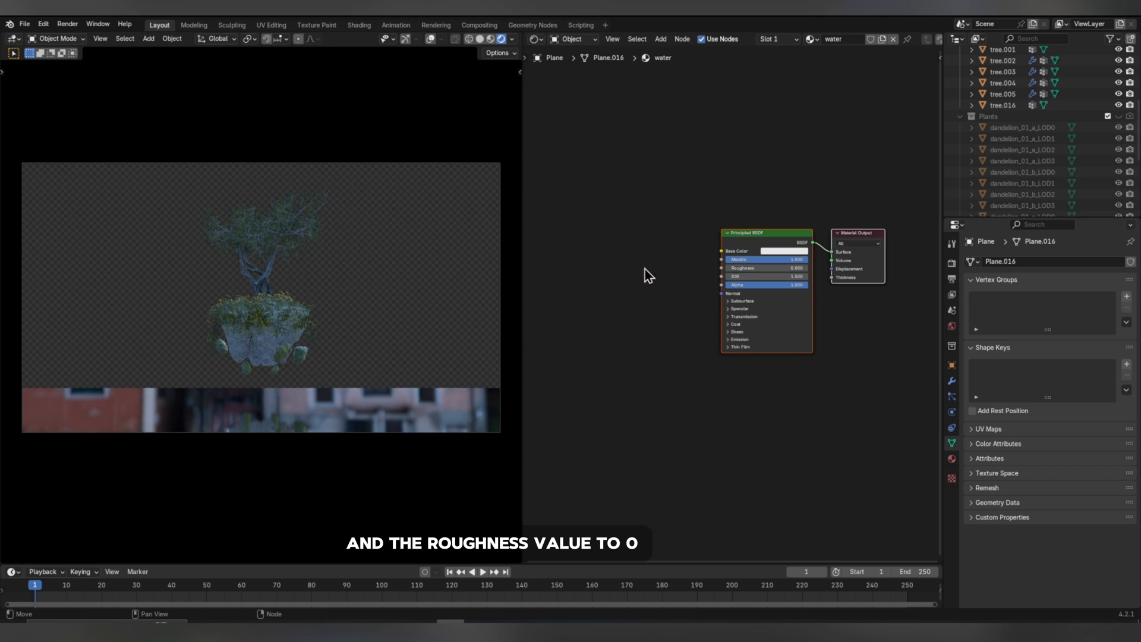
# Add a Bump node and connect its Normal output to the Principled BSDF's Normal input.
pyautogui.click(618, 269)
pyautogui.hotkey('shift', 'a')
pyautogui.click(619, 268)
pyautogui.click(649, 297)
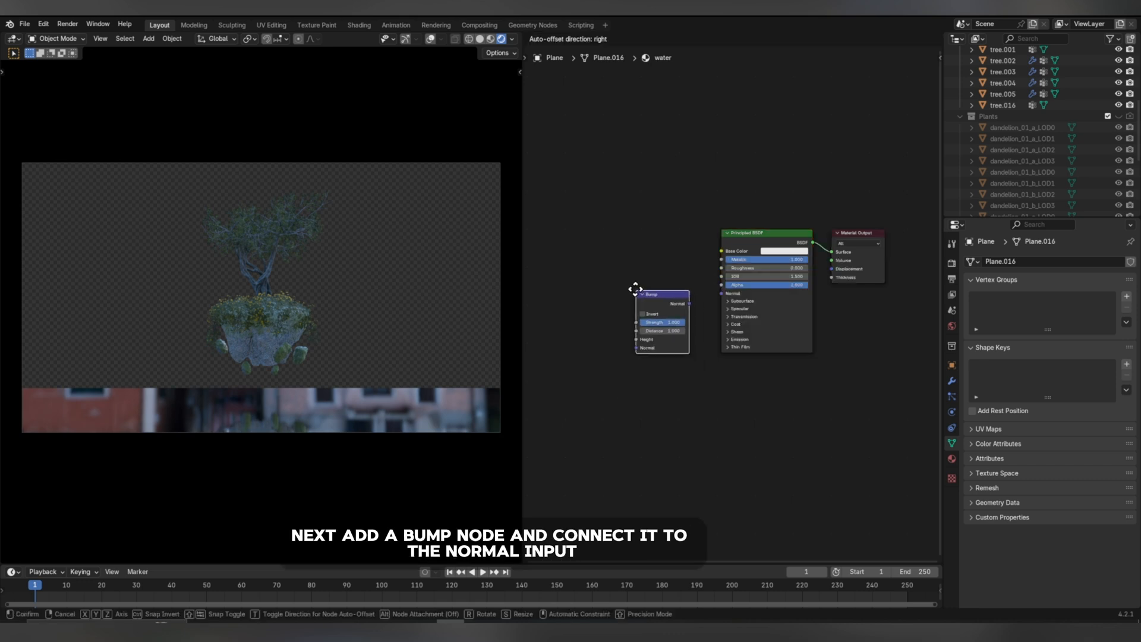
pyautogui.click(640, 288)
pyautogui.moveTo(678, 295)
pyautogui.mouseDown()
pyautogui.moveTo(721, 293)
pyautogui.moveTo(677, 295)
pyautogui.moveTo(700, 298)
pyautogui.mouseUp()
# Add a Noise Texture node and connect its Fac output to the Bump node's Height input.
pyautogui.hotkey('shift', 'a')
pyautogui.write('noise')
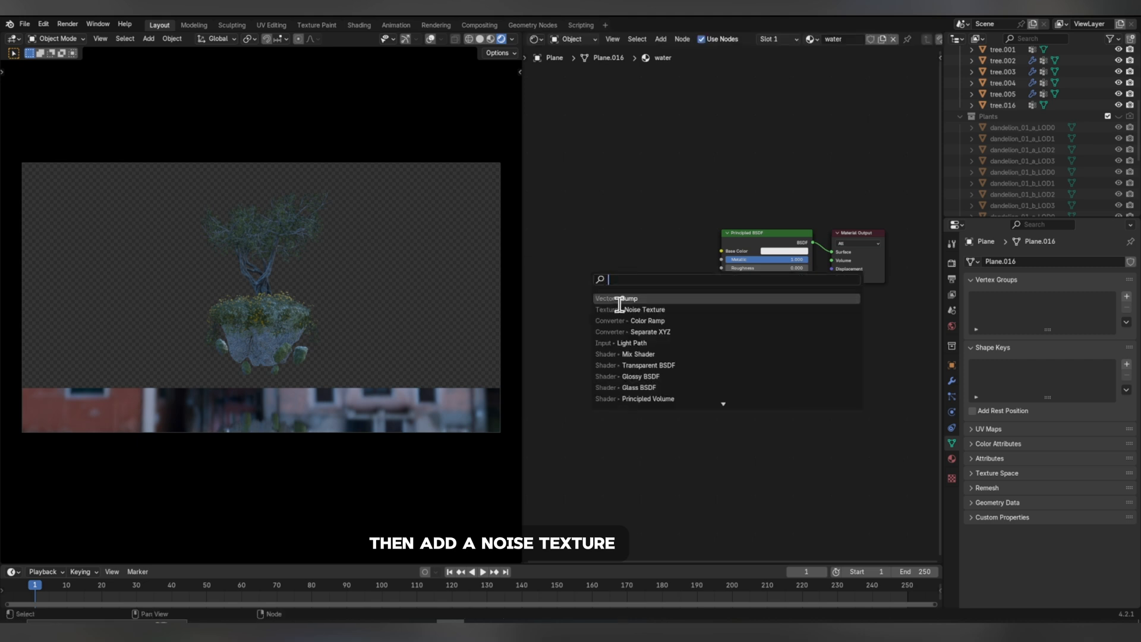
pyautogui.click(617, 306)
pyautogui.click(575, 279)
pyautogui.moveTo(629, 293); pyautogui.dragTo(652, 342)
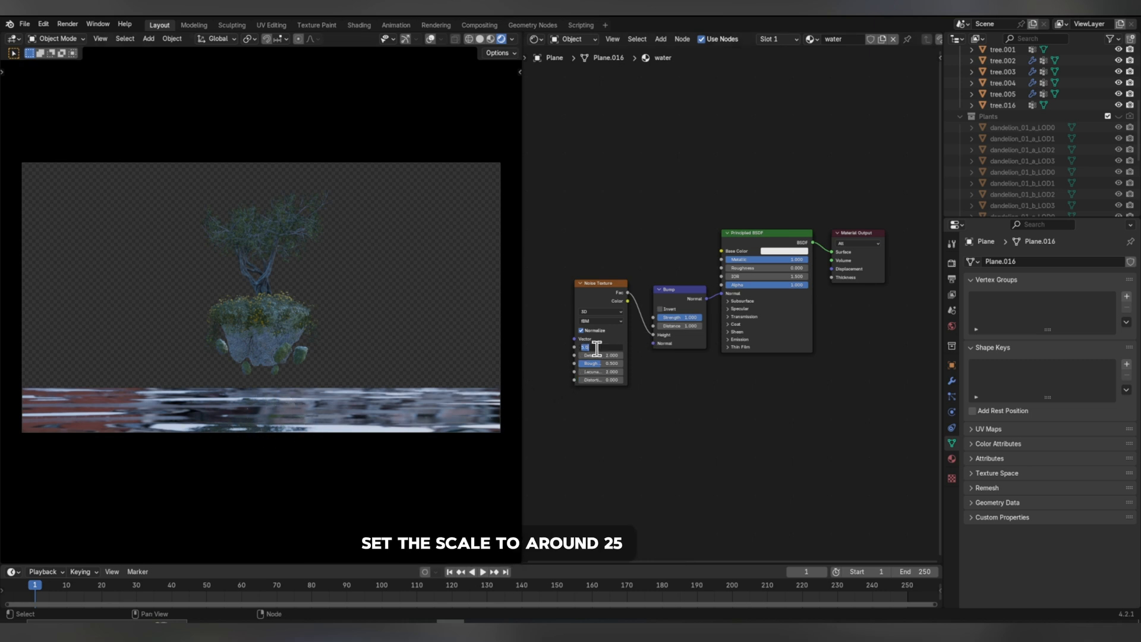
# Set the Noise Texture's Scale to 25 and Detail to 15, and the Bump node's Strength to 0.2.
pyautogui.press('Return')
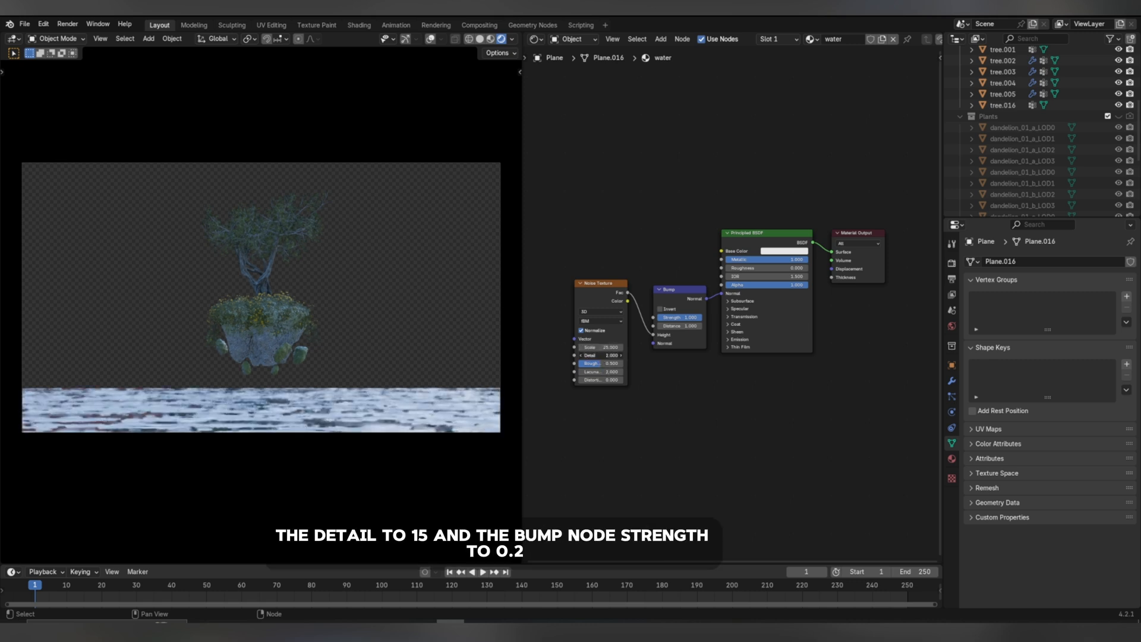
pyautogui.click(594, 358)
pyautogui.write('15')
pyautogui.press('Return')
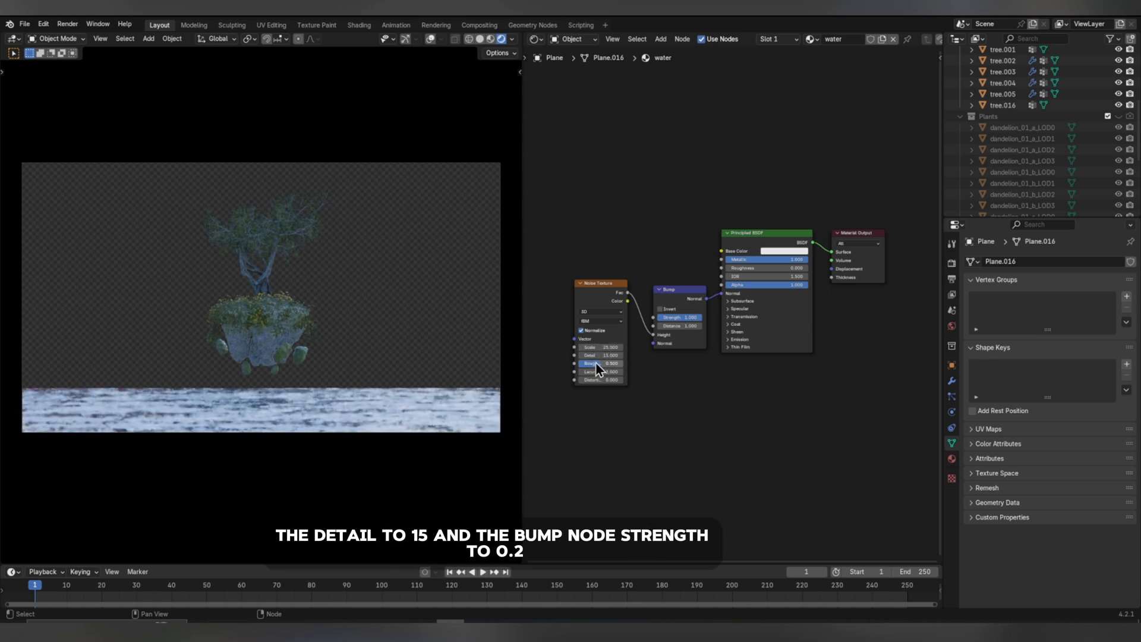
pyautogui.write('0.2')
pyautogui.press('Return')
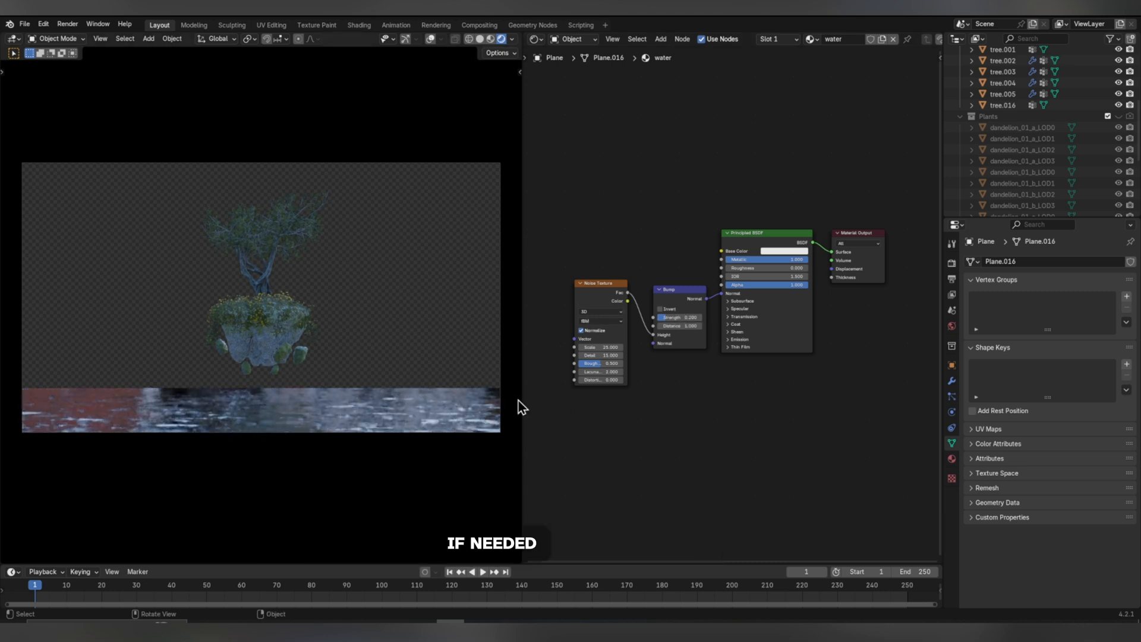
# Tint the water's Base Color a pale blue and enable Raytraced Transmission in the material settings.
pyautogui.click(785, 252)
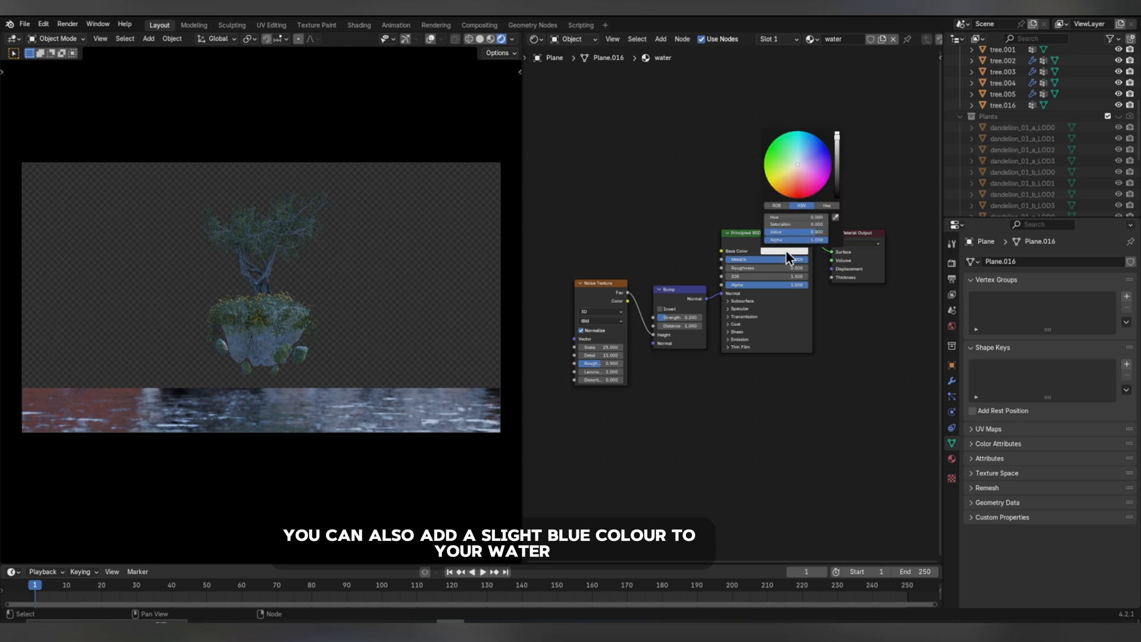
pyautogui.click(798, 158)
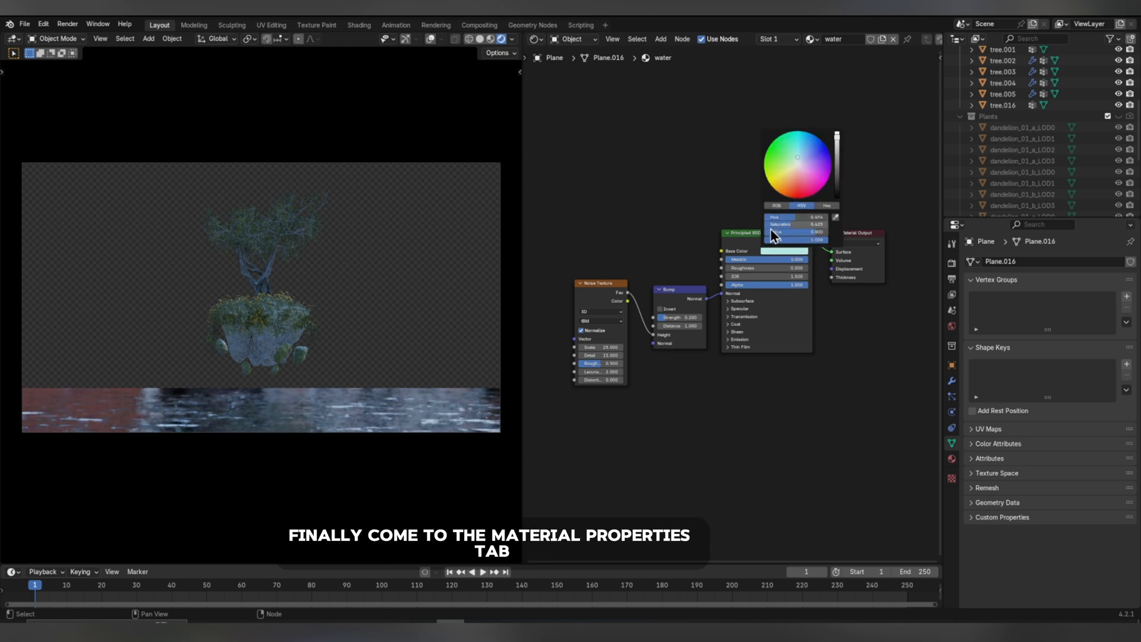
pyautogui.click(951, 458)
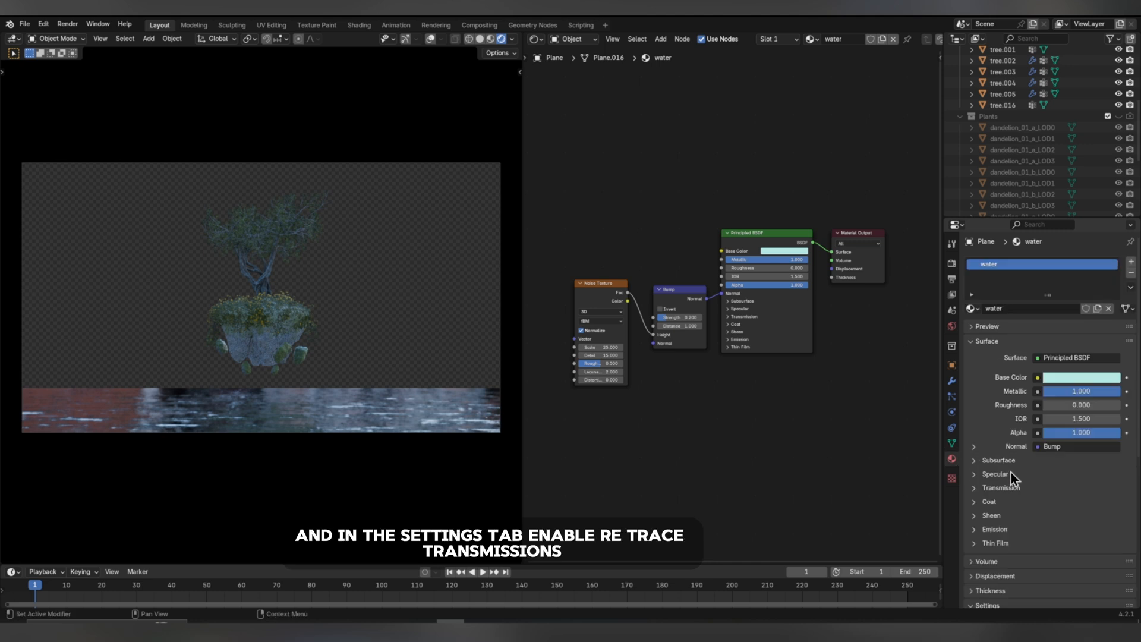
pyautogui.scroll(-8, 1012, 482)
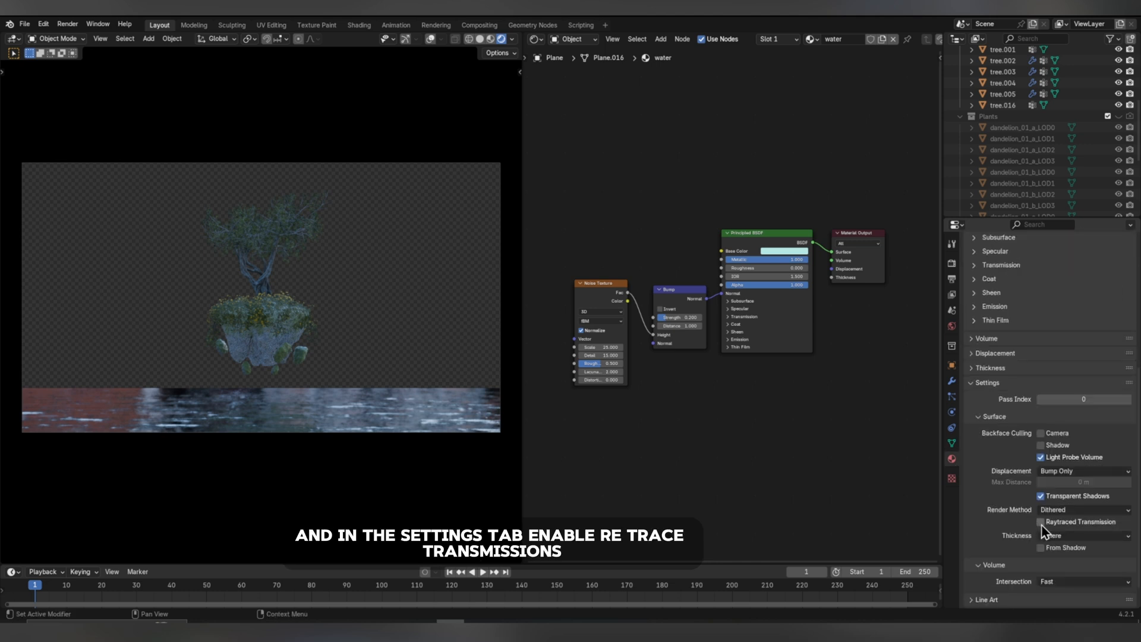
pyautogui.click(1041, 523)
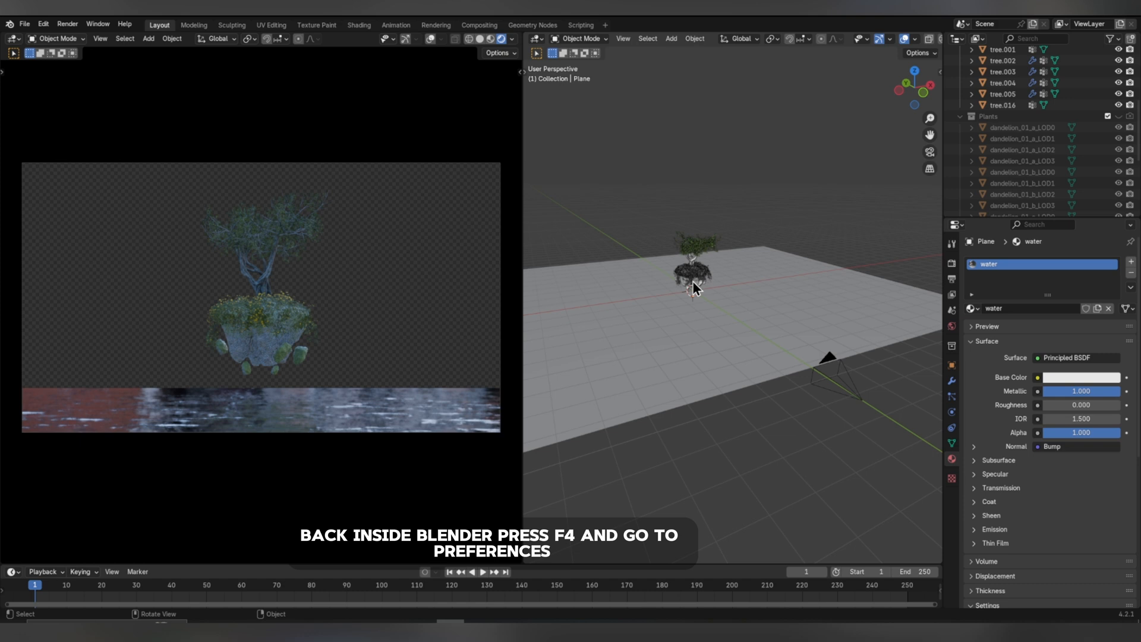
# Find and enable the Copy Attributes Menu add-on in the preferences, then close them.
pyautogui.press('F4')
pyautogui.click(693, 280)
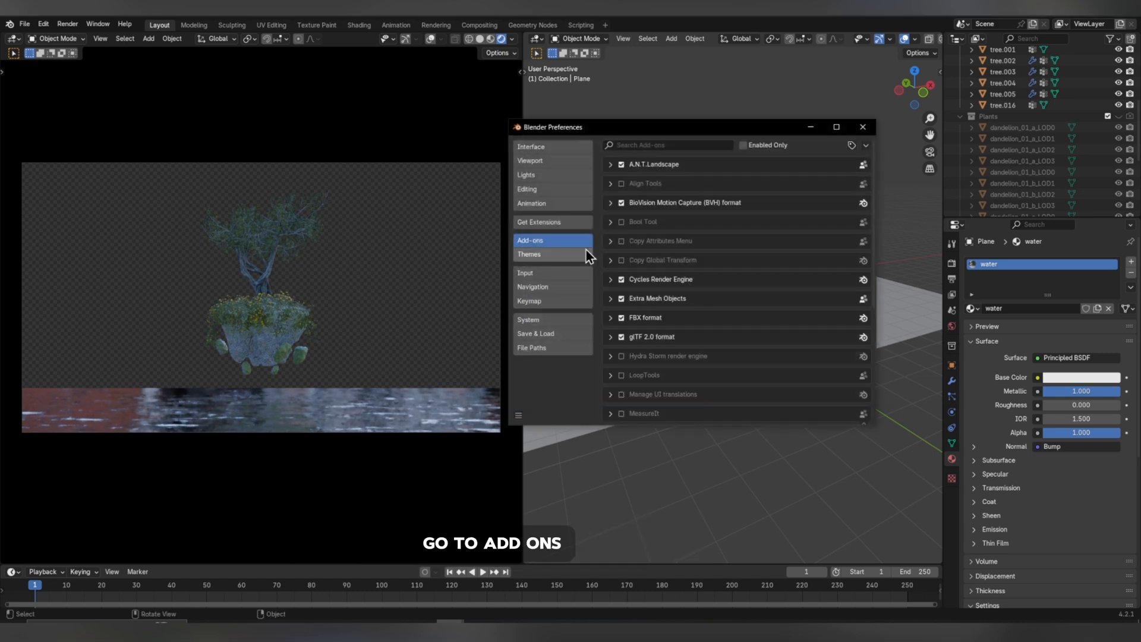
pyautogui.click(655, 145)
pyautogui.write('C')
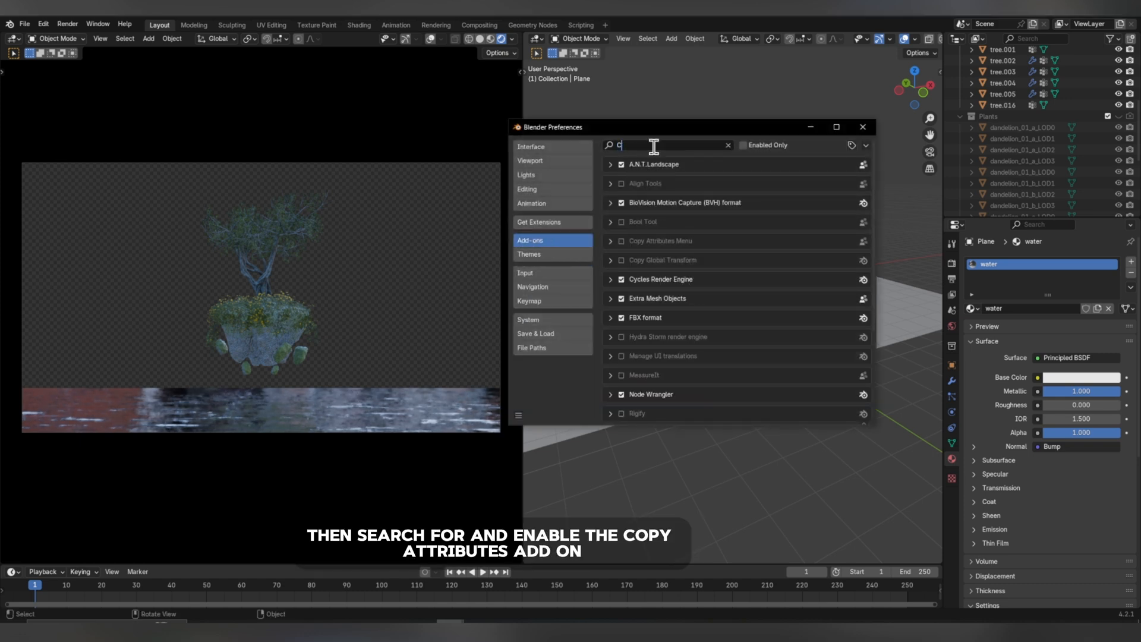
pyautogui.write('op')
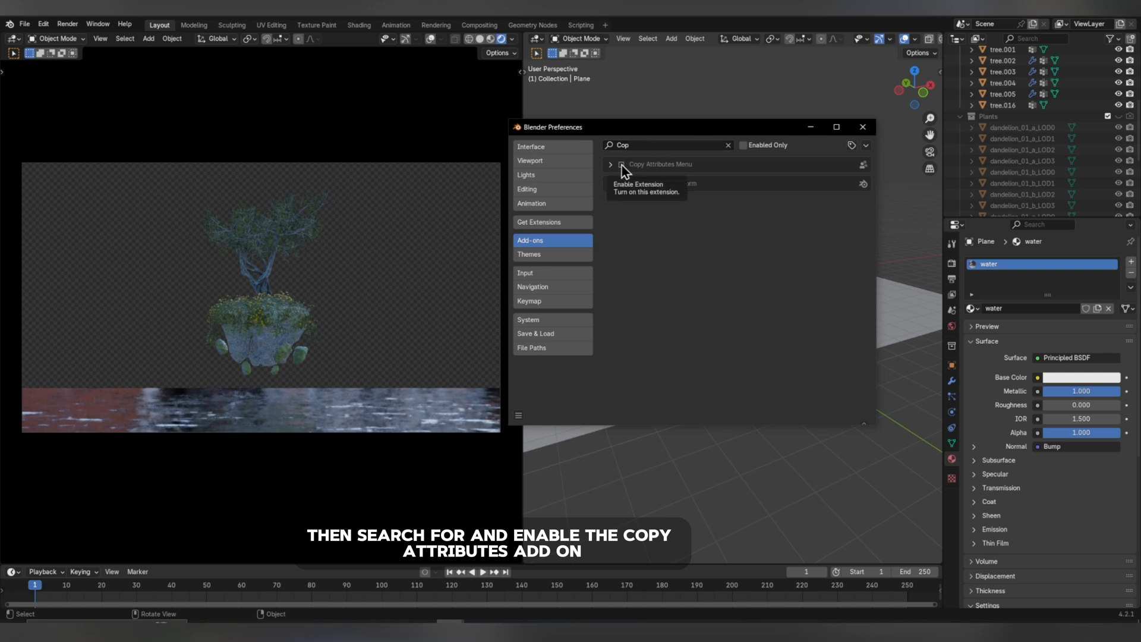
pyautogui.click(621, 165)
pyautogui.click(862, 127)
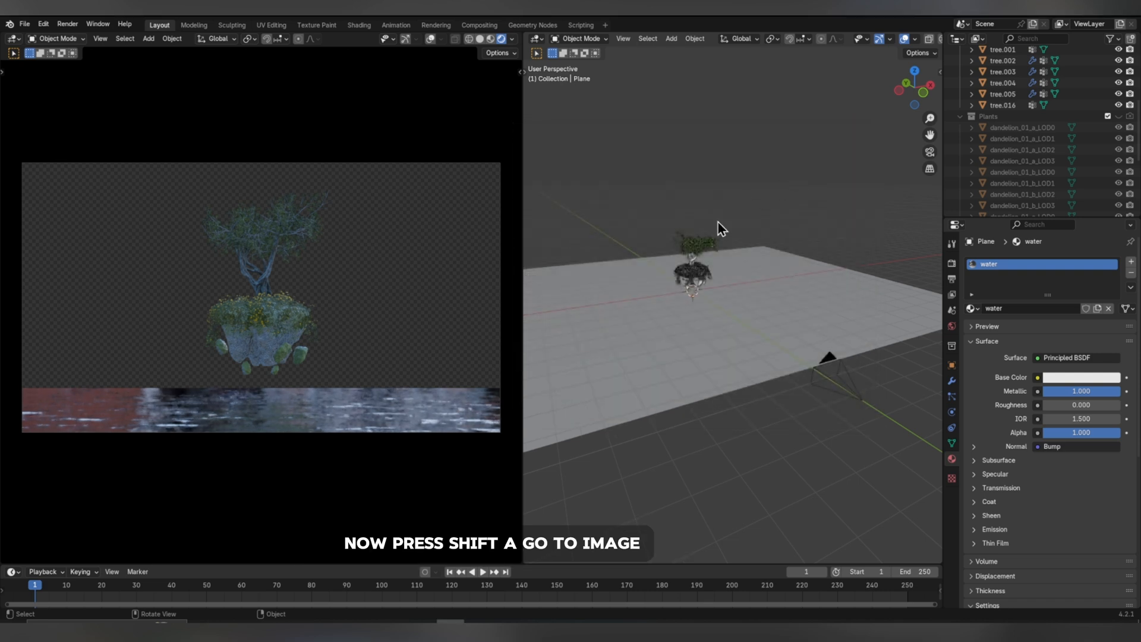
# Import Sky.jpg as an image mesh plane.
pyautogui.hotkey('shift', 'a')
pyautogui.moveTo(681, 282)
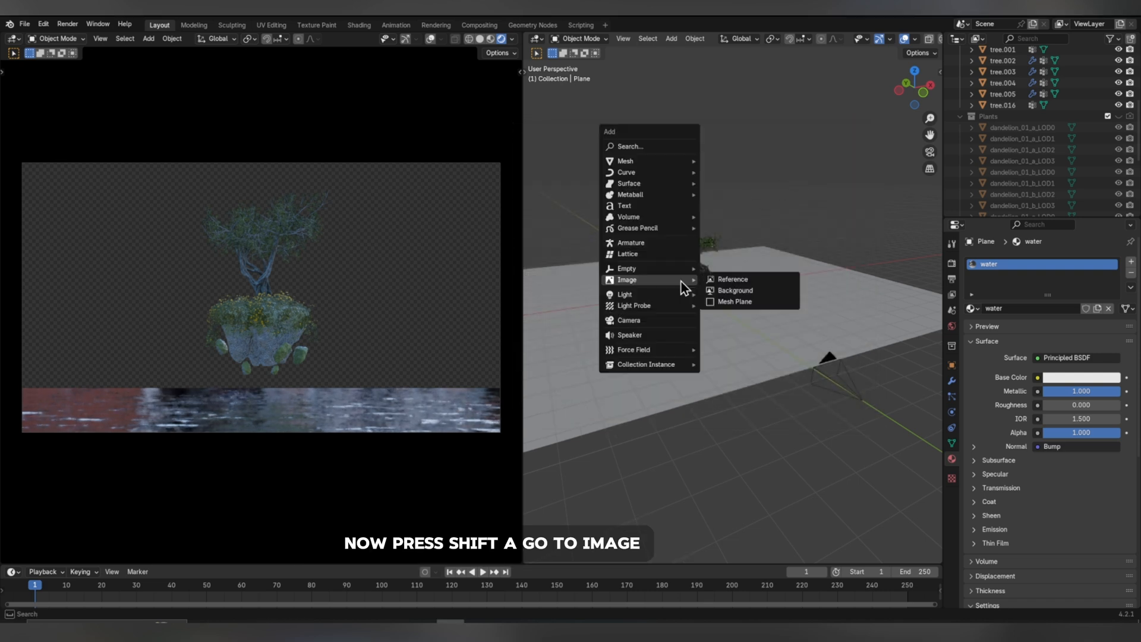
pyautogui.click(737, 302)
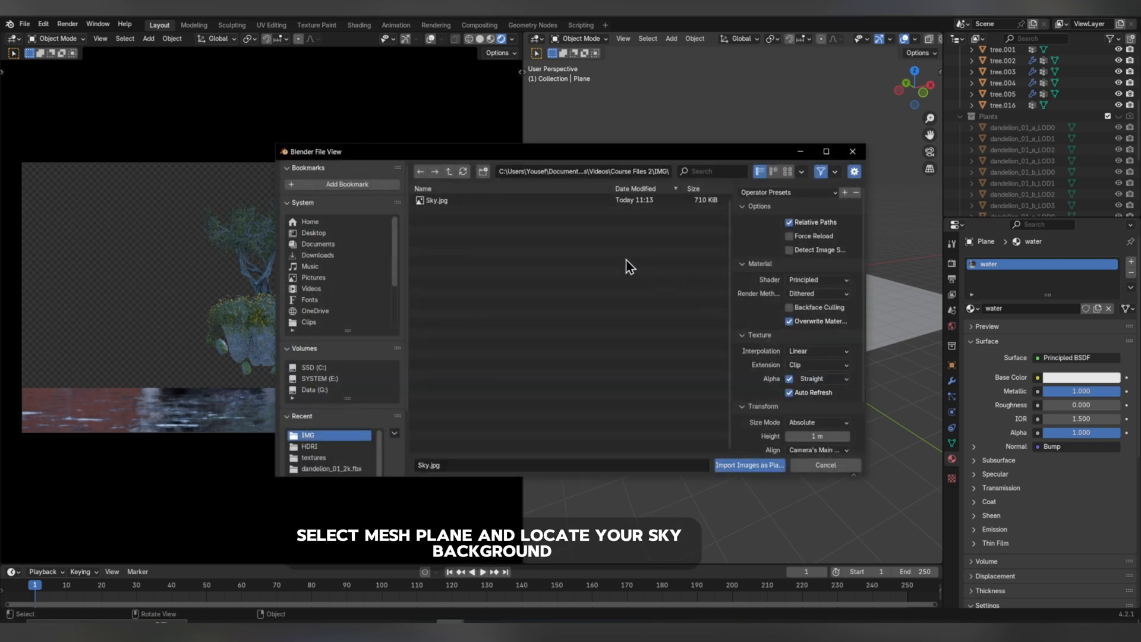
pyautogui.doubleClick(475, 202)
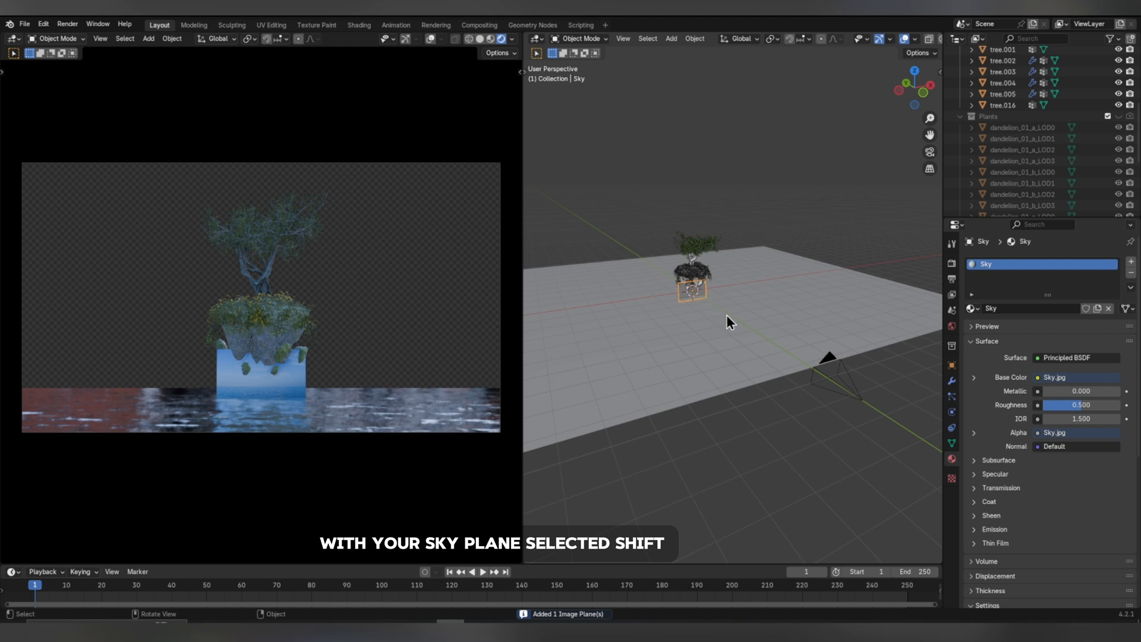
# Copy the camera's rotation to the sky plane and parent the plane to the camera with Keep Transform.
pyautogui.keyDown('shift'); pyautogui.click(840, 388); pyautogui.keyUp('shift')
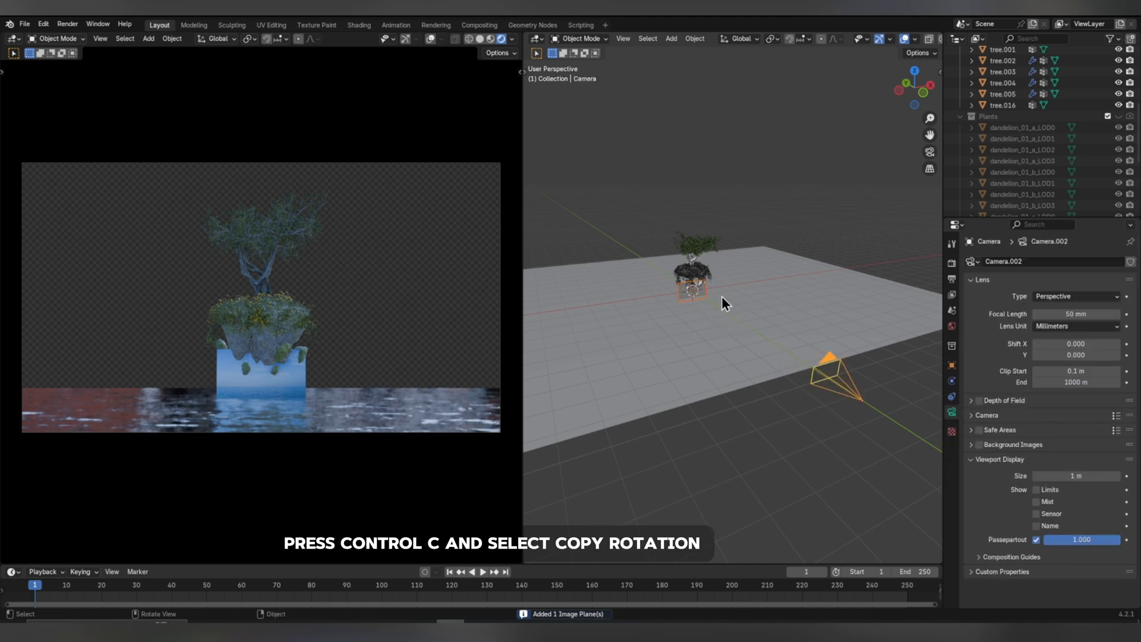
pyautogui.hotkey('ctrl', 'c')
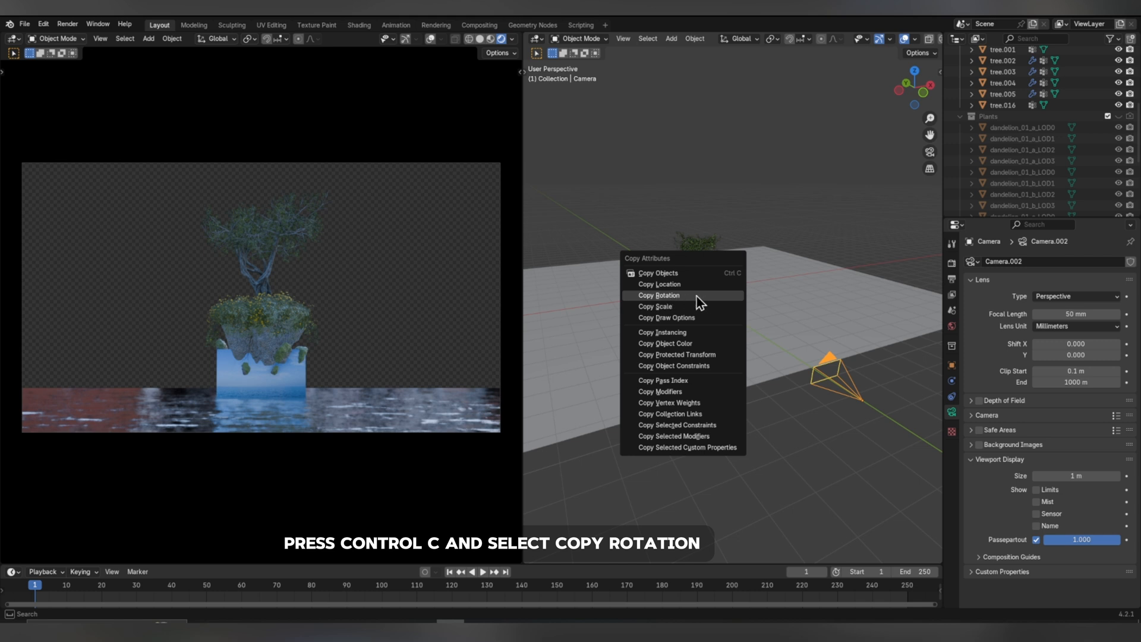
pyautogui.click(697, 296)
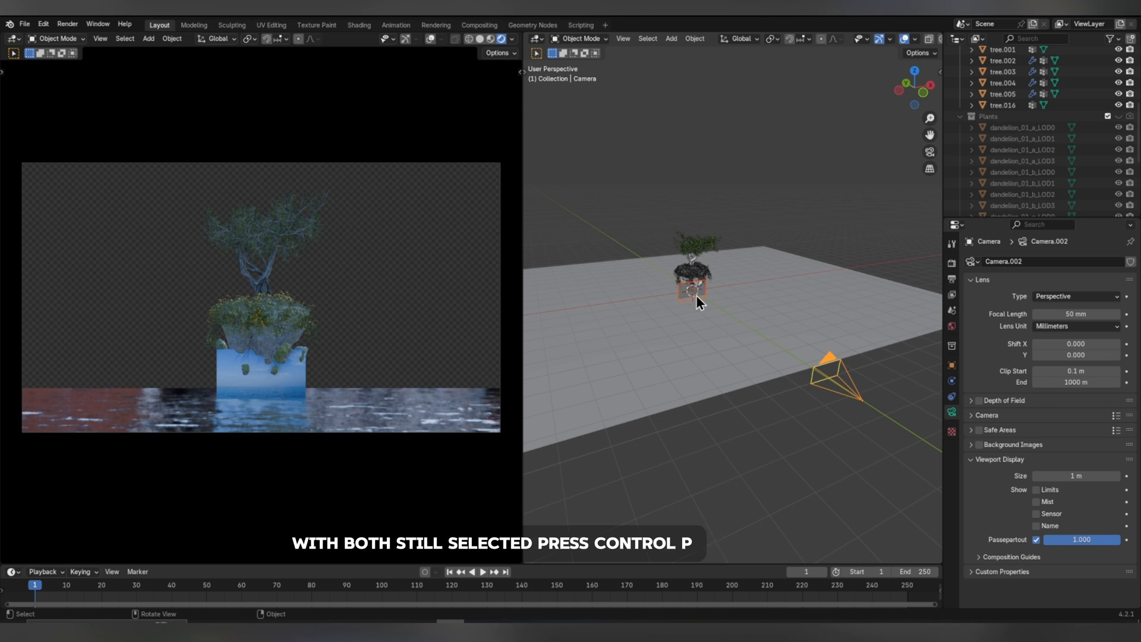
pyautogui.hotkey('ctrl', 'p')
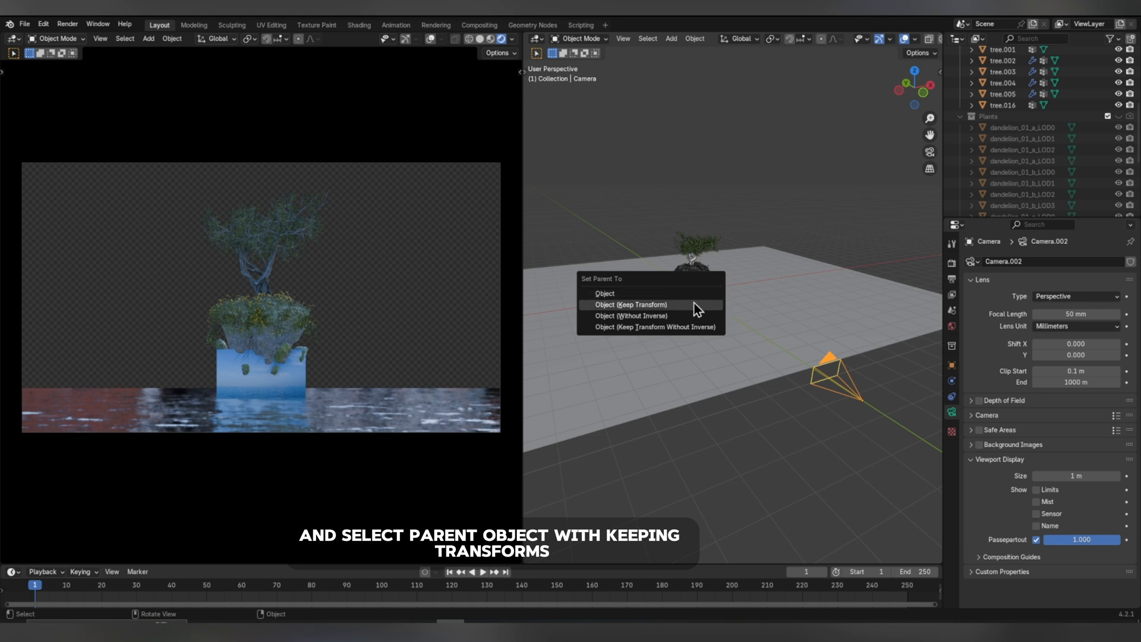
pyautogui.click(695, 305)
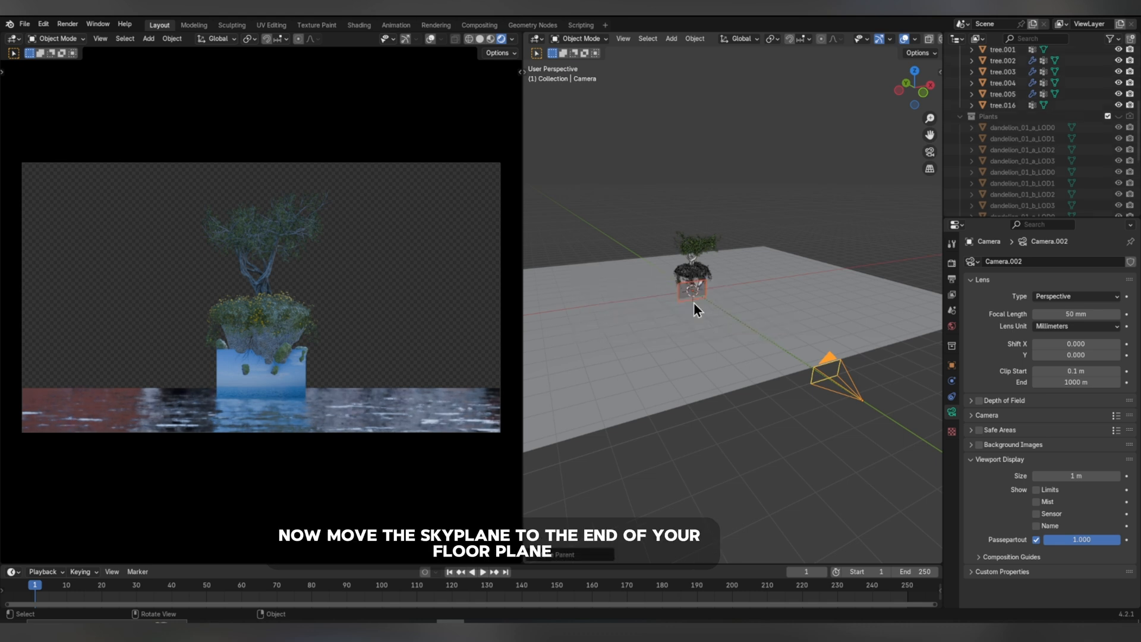
# Move the sky plane along Y to the water's far end, then scale and raise it to fill the camera view.
pyautogui.click(682, 297)
pyautogui.press('g')
pyautogui.press('y')
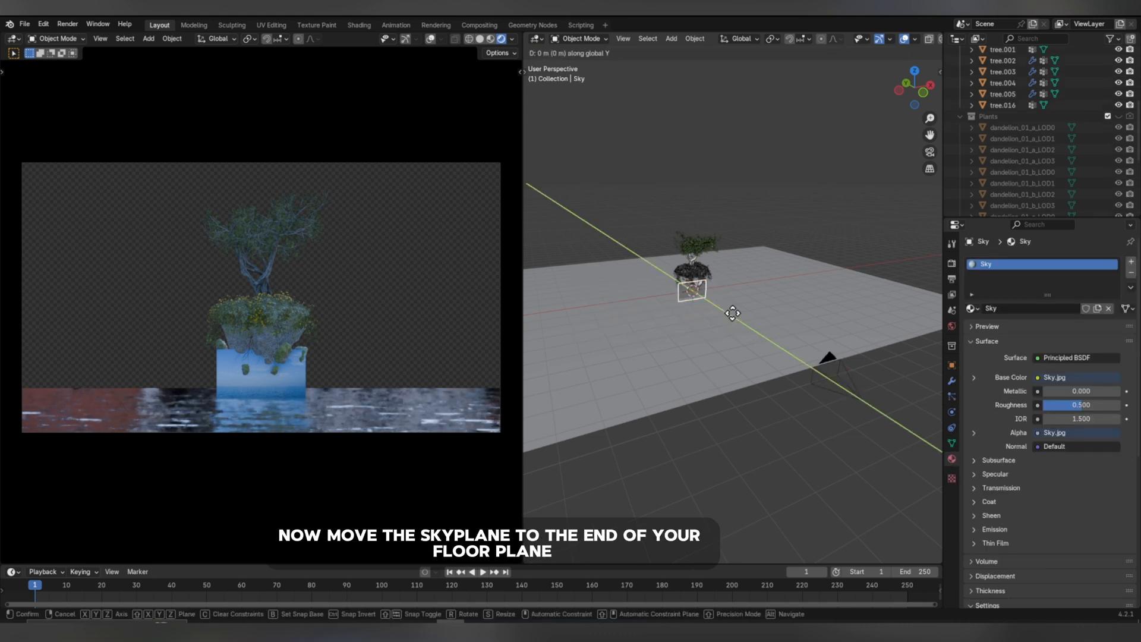
pyautogui.click(684, 284)
pyautogui.press('s')
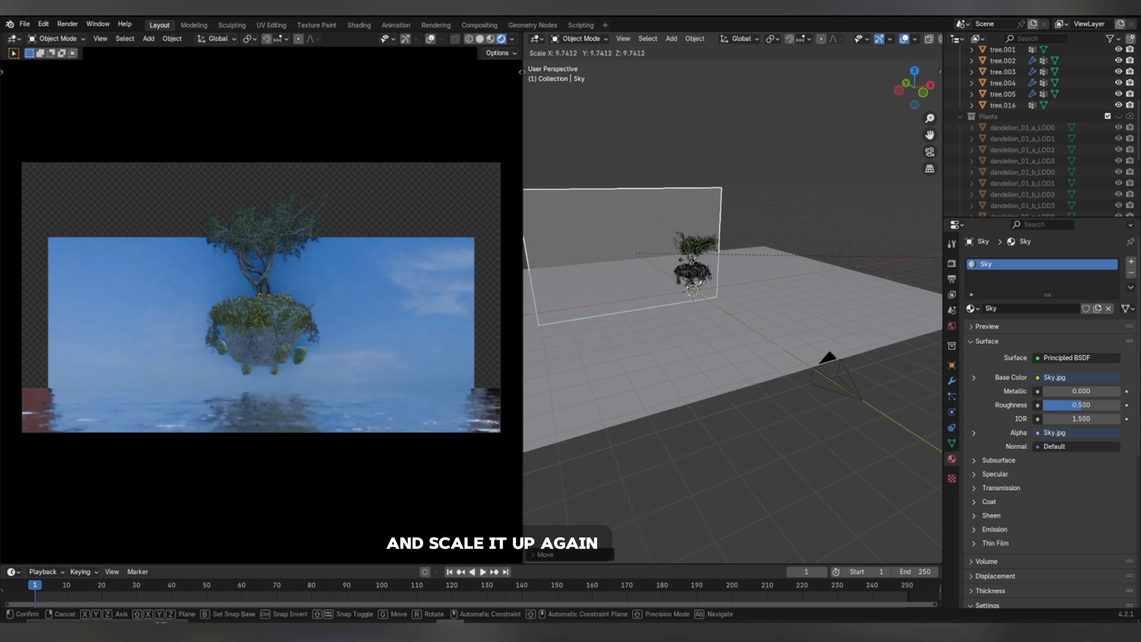
pyautogui.click(835, 255)
pyautogui.press('g')
pyautogui.press('z')
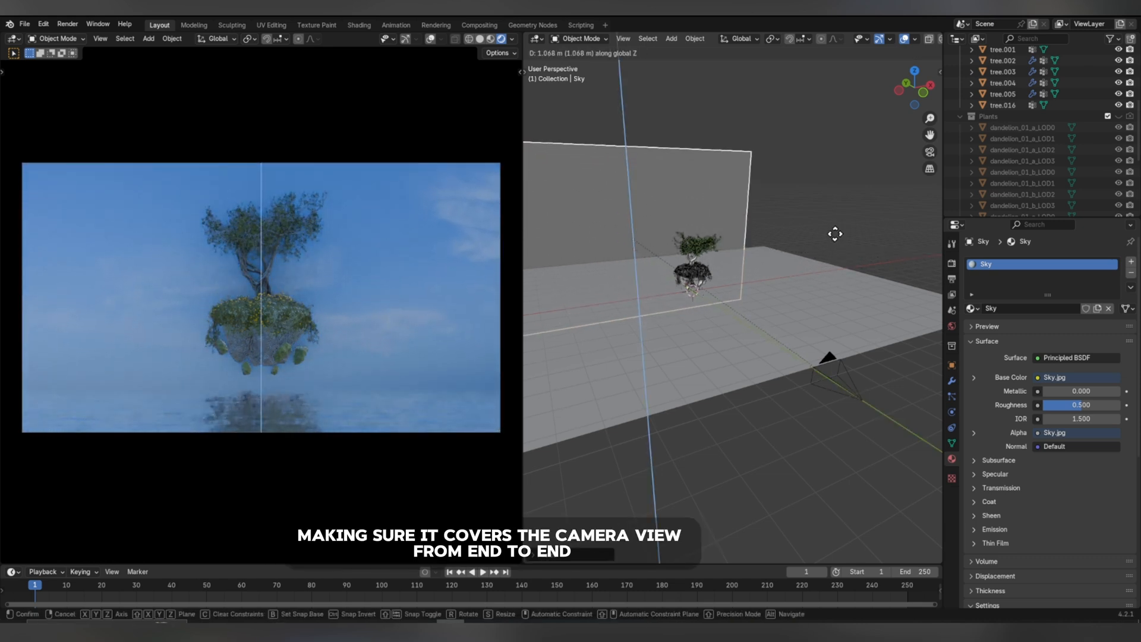
pyautogui.click(823, 242)
# Cube-project the sky plane's face and shift its UVs down about 0.05 along Y to align the horizon with the water.
pyautogui.moveTo(823, 242); pyautogui.dragTo(725, 258, button='middle')
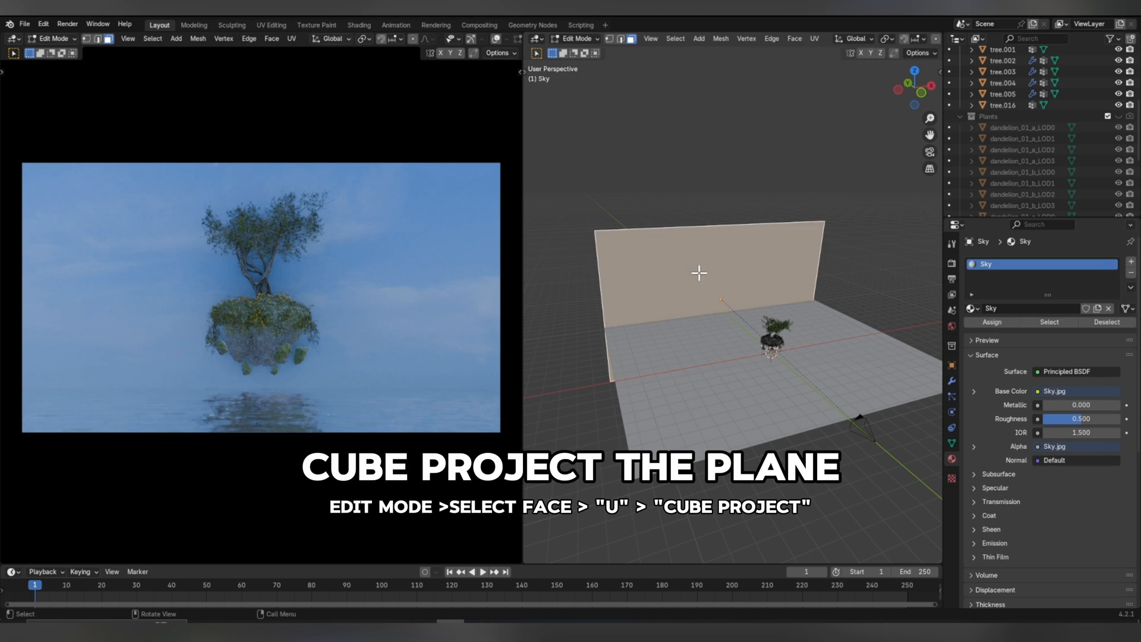
pyautogui.press('u')
pyautogui.click(700, 275)
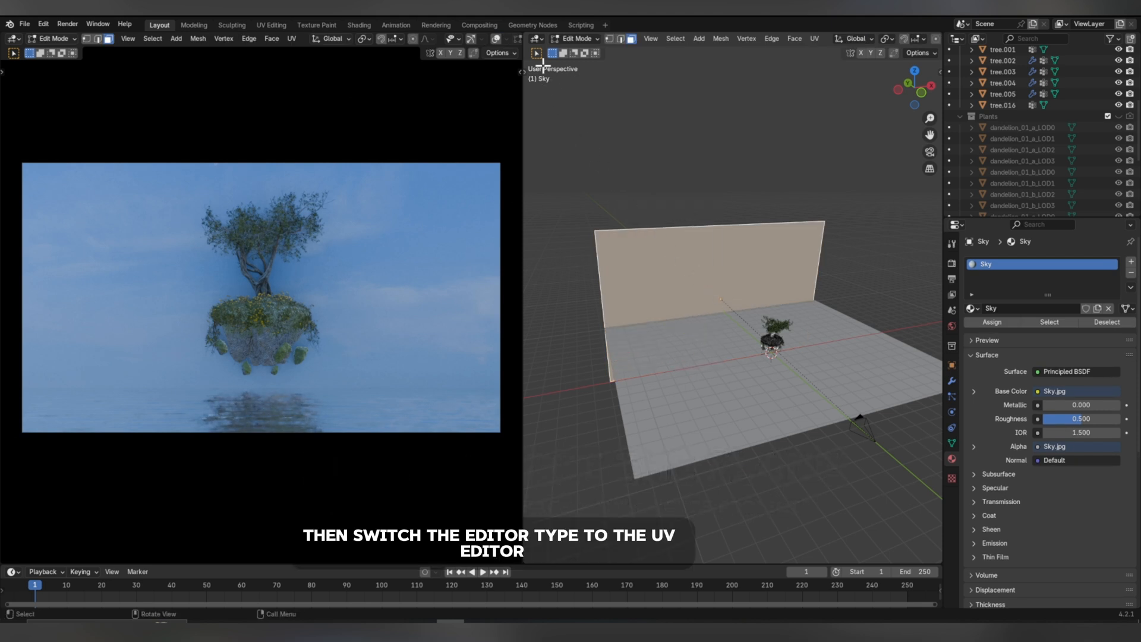
pyautogui.click(537, 39)
pyautogui.click(558, 92)
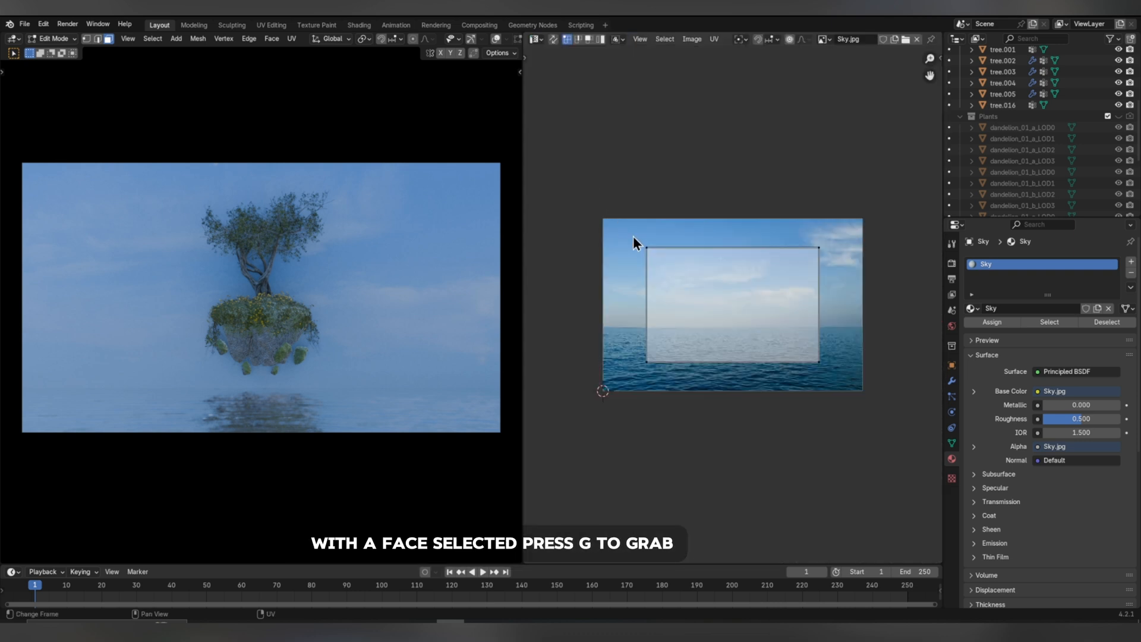
pyautogui.press('a')
pyautogui.press('g')
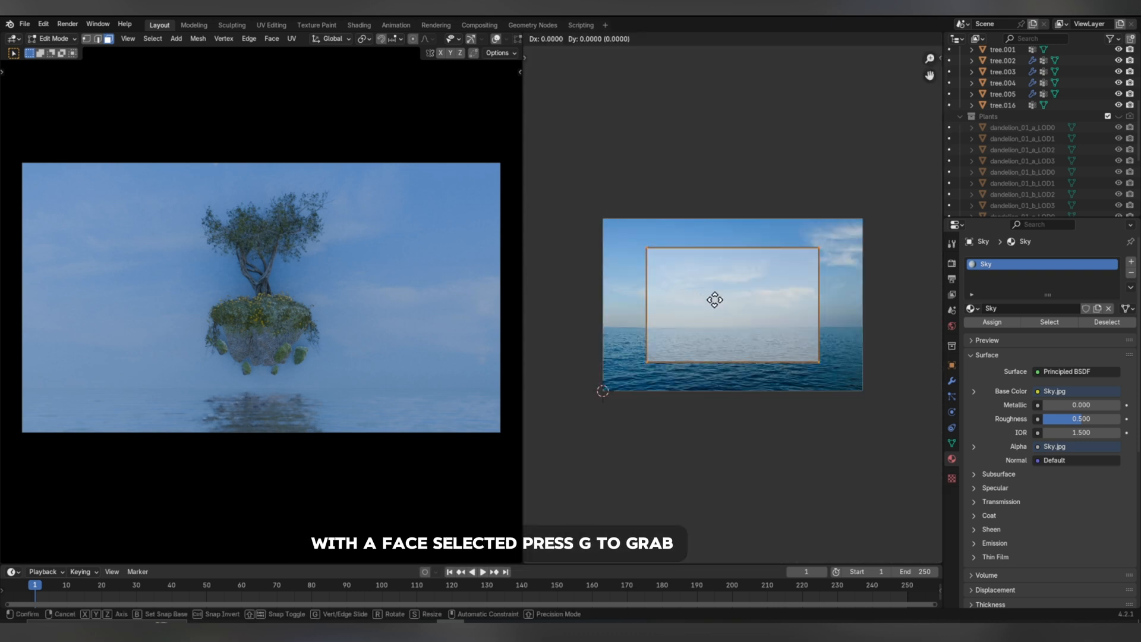
pyautogui.press('y')
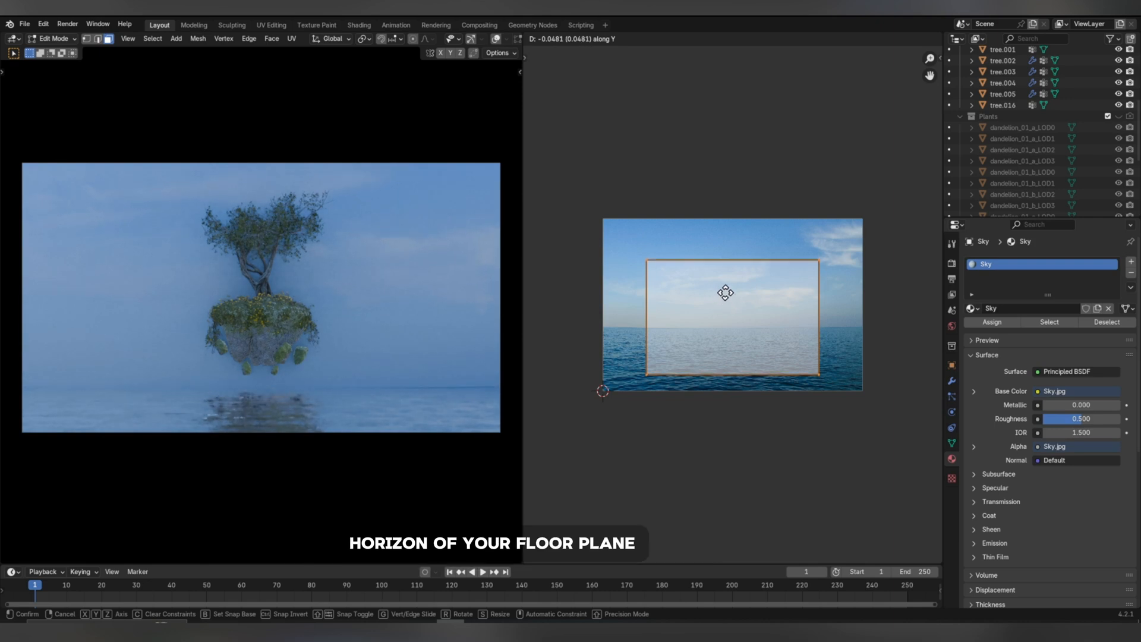
pyautogui.click(727, 290)
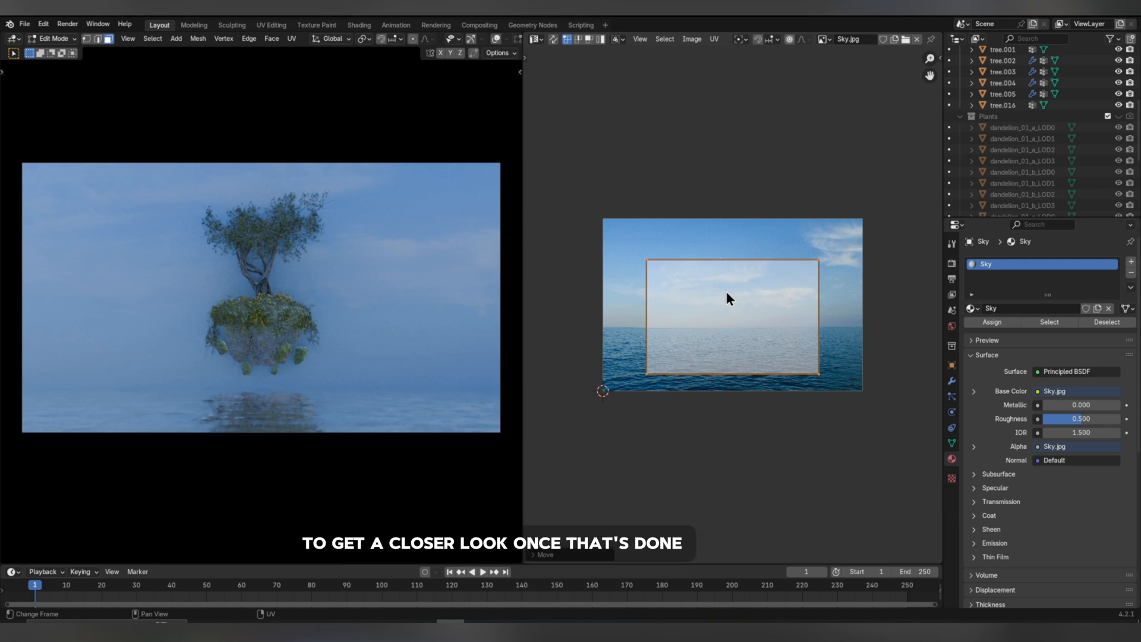
# In the sky material's shader nodes, connect the Sky.jpg color to Emission Color and set Emission Strength to 0.5.
pyautogui.click(537, 38)
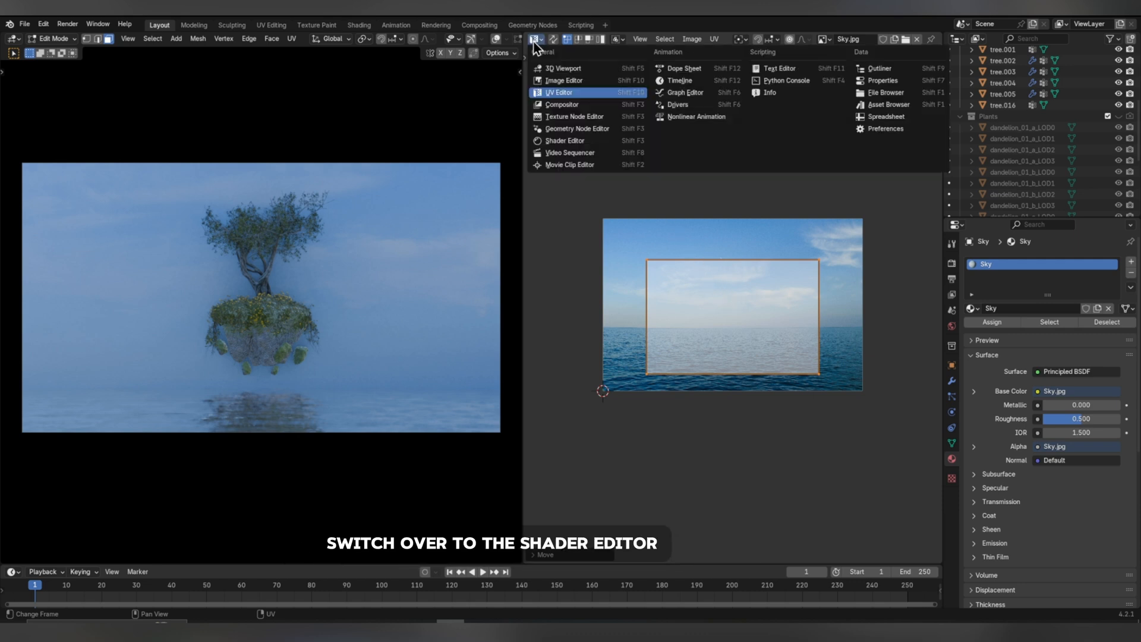
pyautogui.click(571, 139)
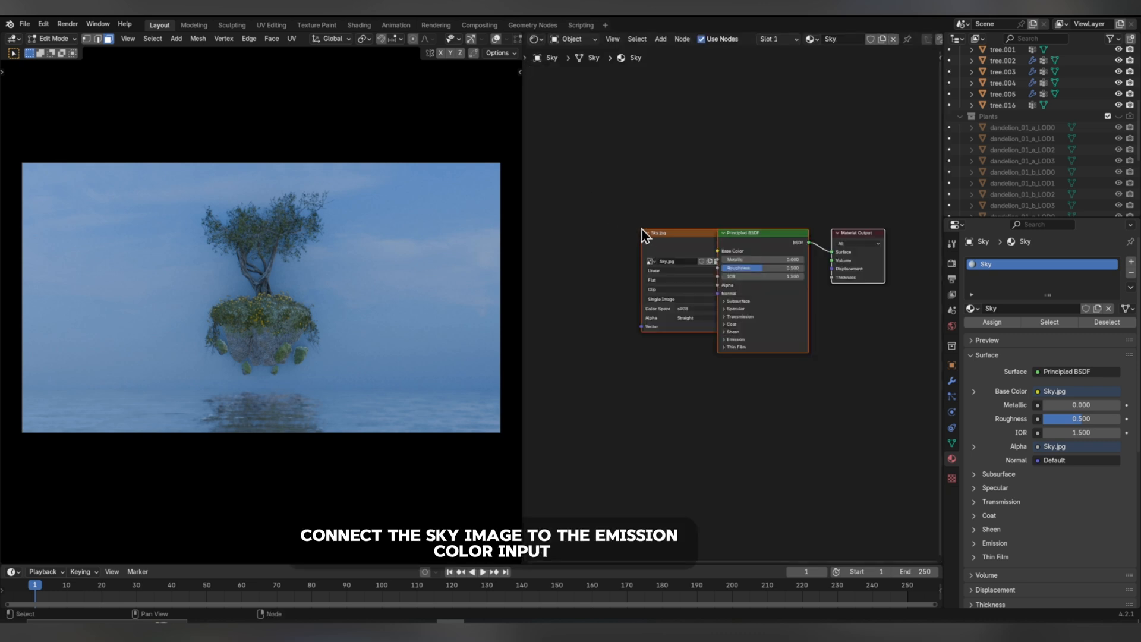
pyautogui.moveTo(641, 231); pyautogui.dragTo(588, 242)
pyautogui.click(730, 337)
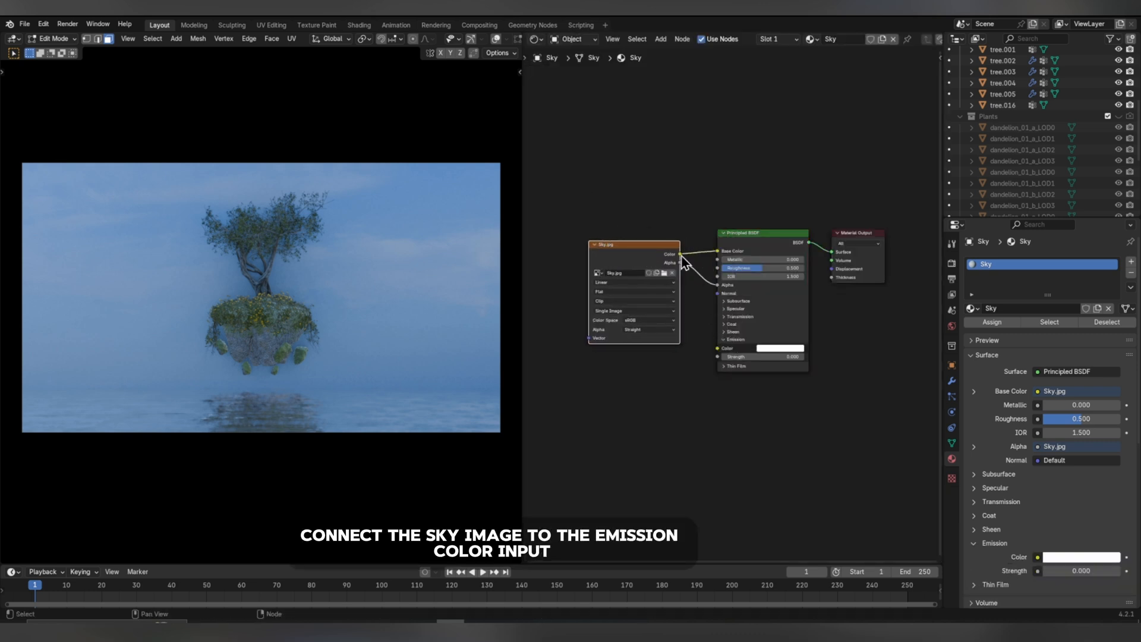
pyautogui.moveTo(679, 253); pyautogui.dragTo(713, 346)
pyautogui.click(738, 356)
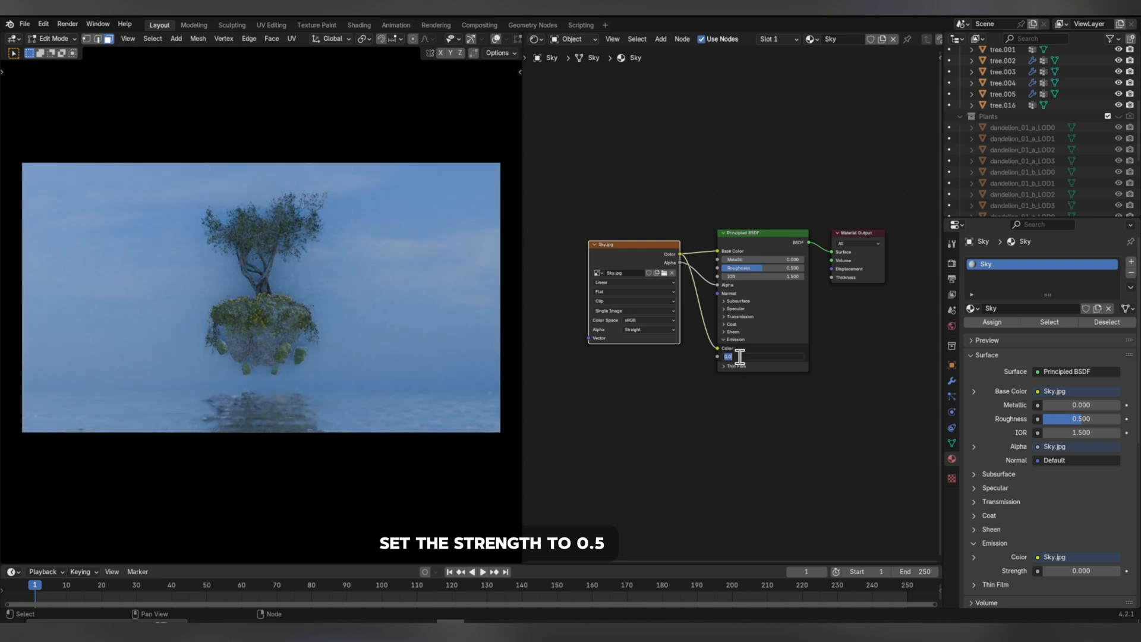
pyautogui.write('0.5')
pyautogui.press('Return')
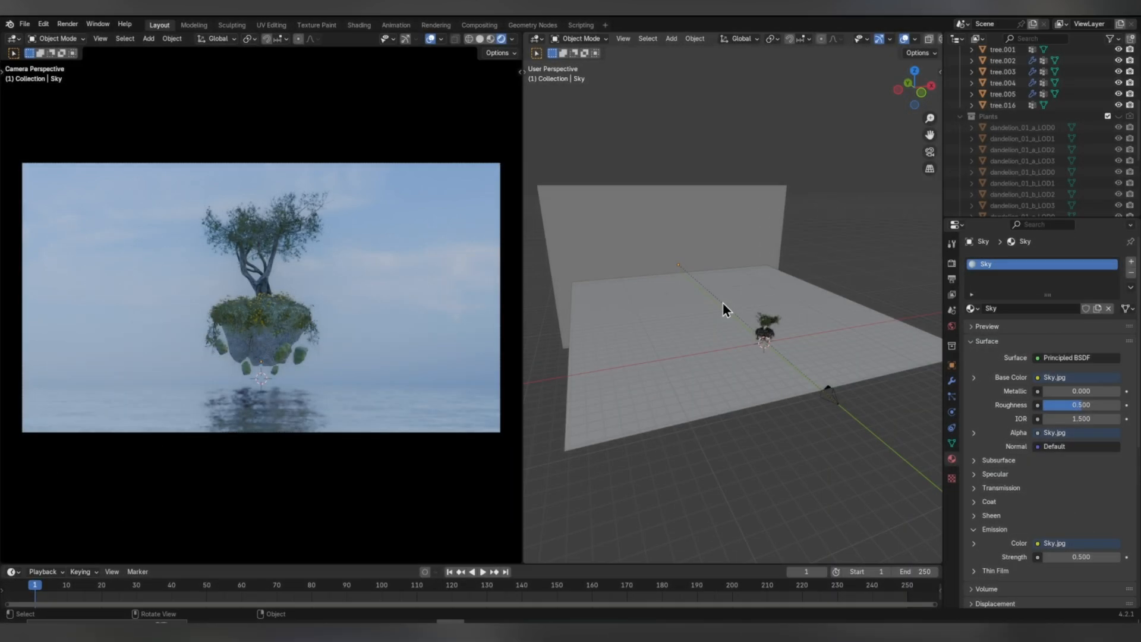
# Import Cloud 4.png as an image mesh plane.
pyautogui.hotkey('shift', 'a')
pyautogui.moveTo(722, 301)
pyautogui.click(761, 323)
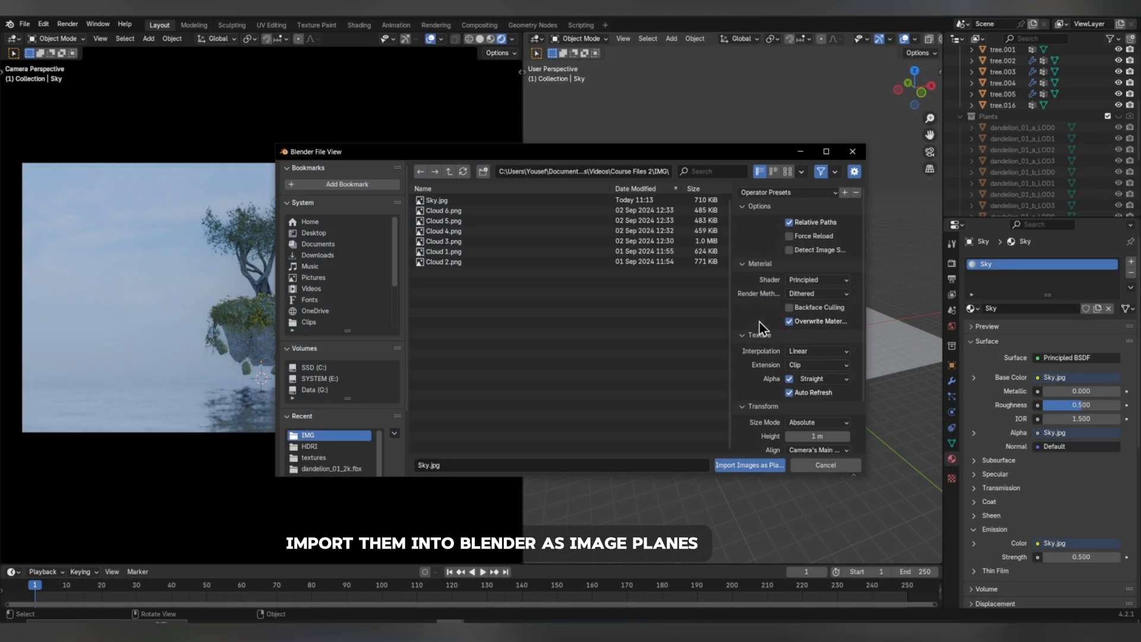
pyautogui.doubleClick(575, 230)
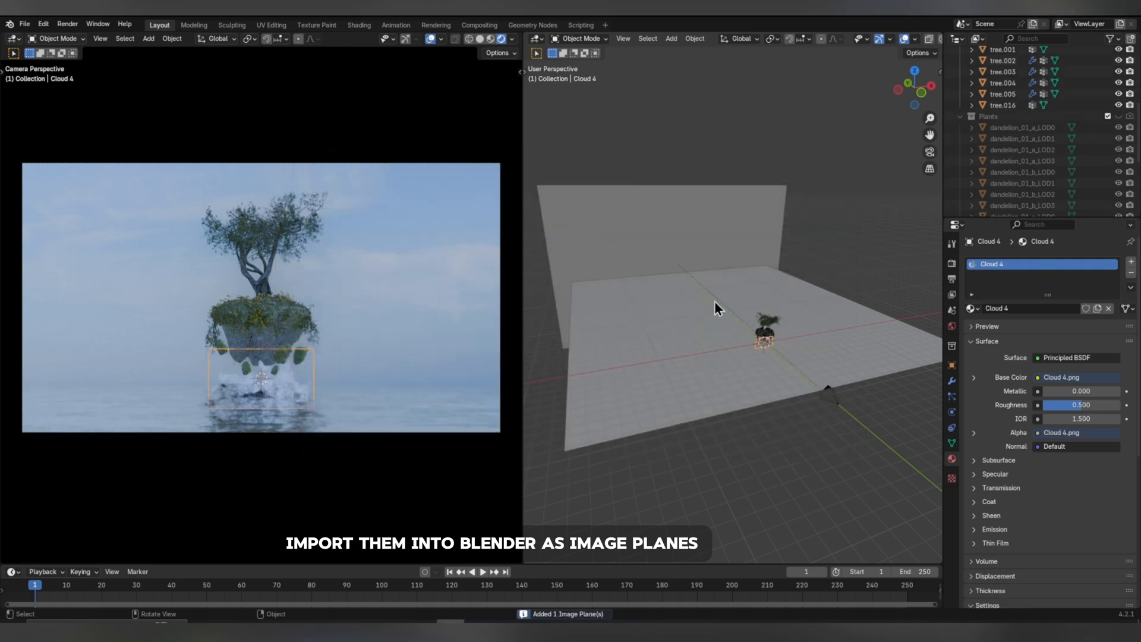
# Scale the cloud plane to about 2.8 and place it in the sky to the left of the tree.
pyautogui.press('s')
pyautogui.click(894, 324)
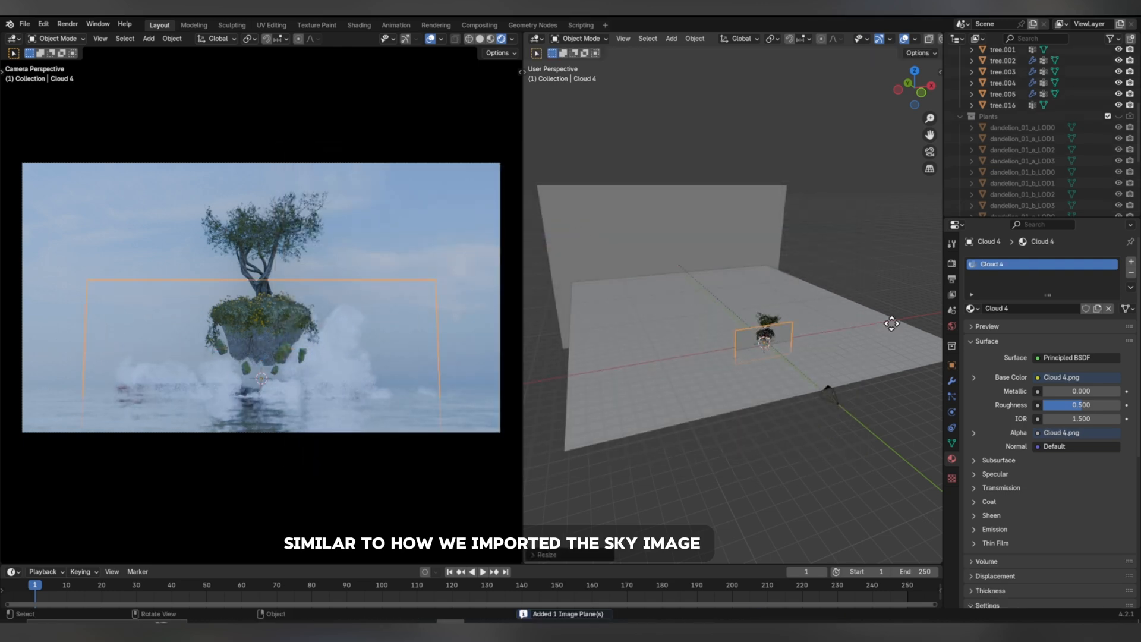
pyautogui.press('g')
pyautogui.press('z')
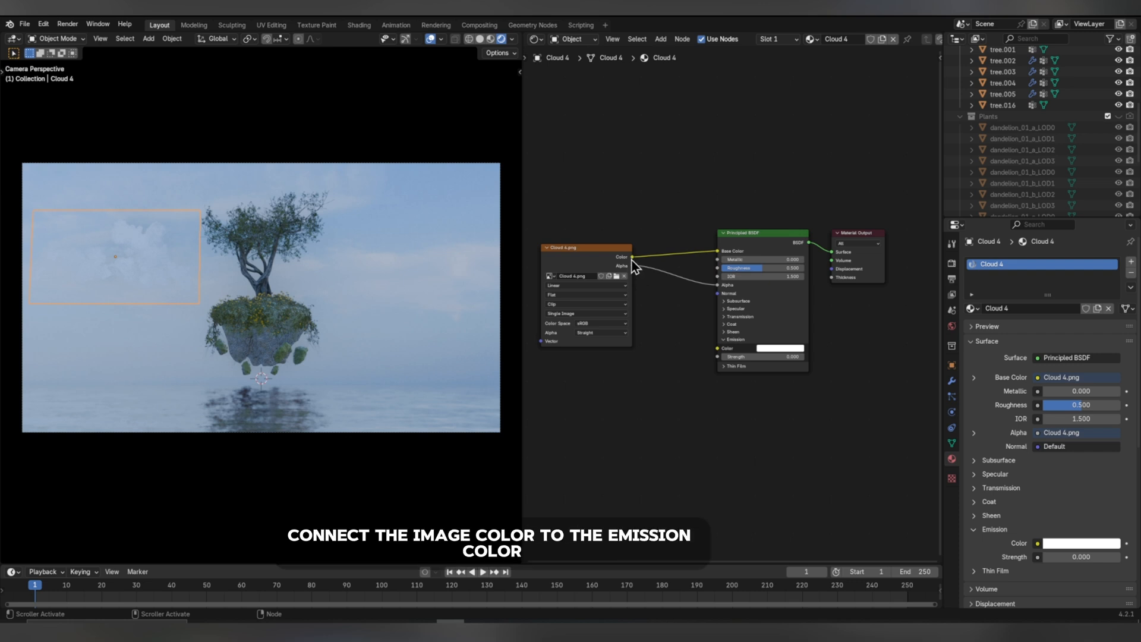
# Connect the Cloud 4.png color to the material's Emission Color and set Emission Strength to 1.5.
pyautogui.moveTo(632, 258); pyautogui.dragTo(643, 272)
pyautogui.moveTo(672, 312); pyautogui.dragTo(718, 348)
pyautogui.click(753, 356)
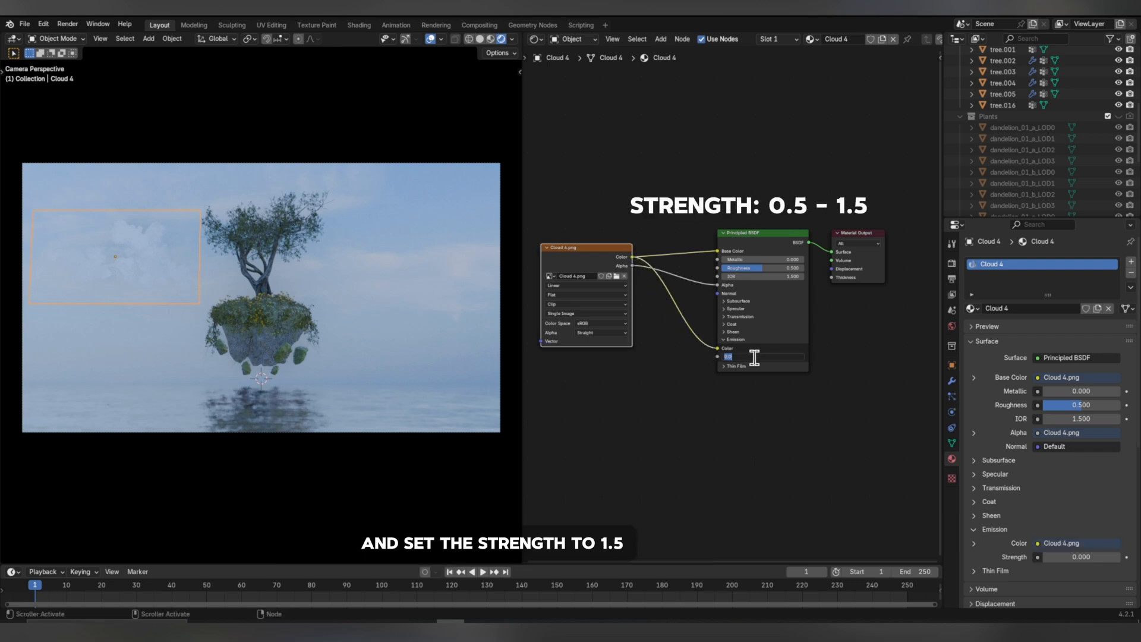
pyautogui.write('1.5')
pyautogui.press('Return')
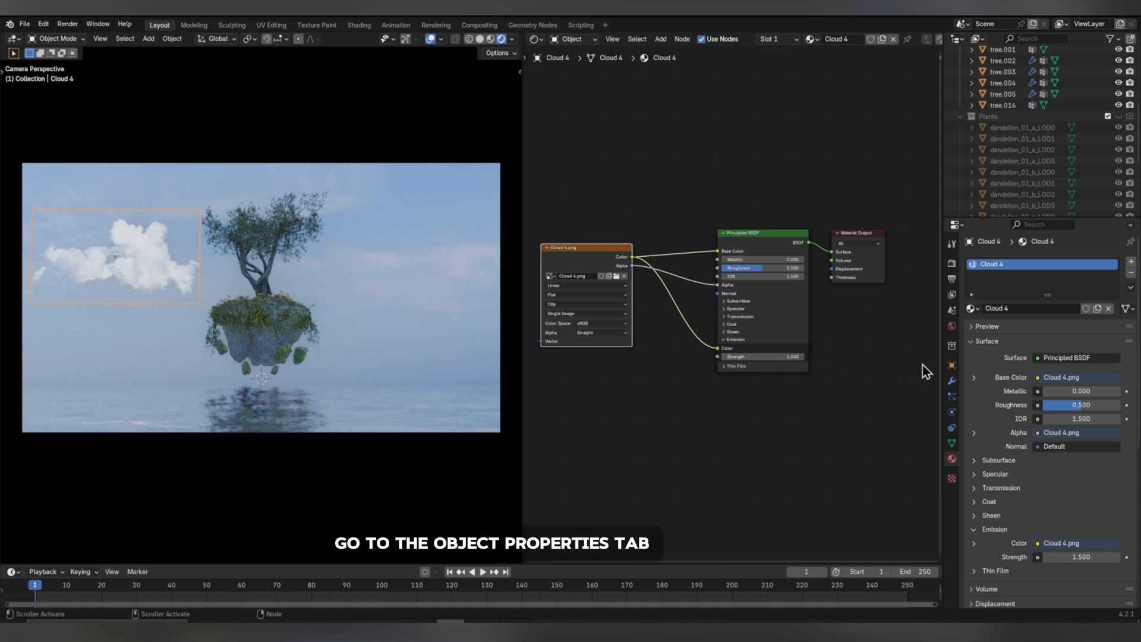
# Disable Shadow under Ray Visibility in the cloud plane's object properties.
pyautogui.click(952, 366)
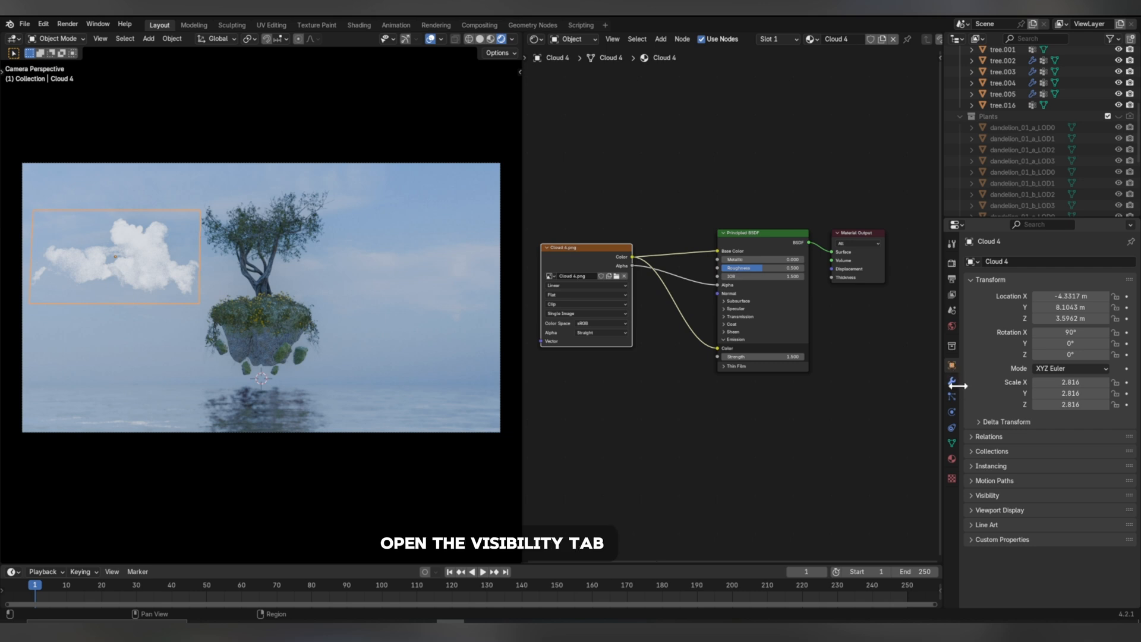
pyautogui.click(990, 497)
pyautogui.scroll(-3, 998, 495)
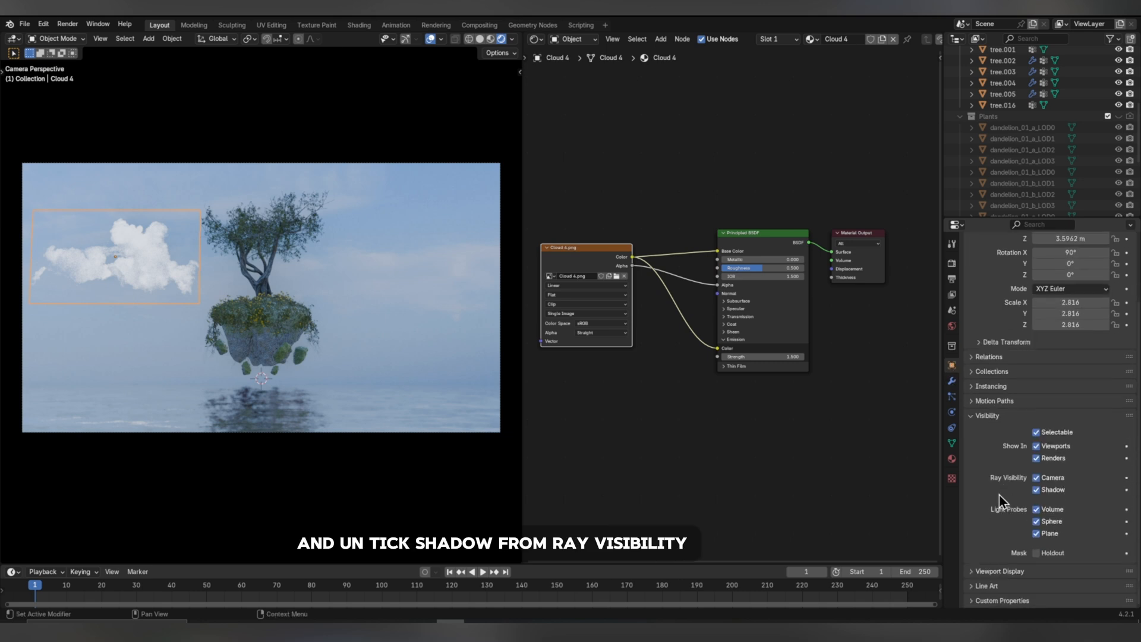
pyautogui.click(1037, 489)
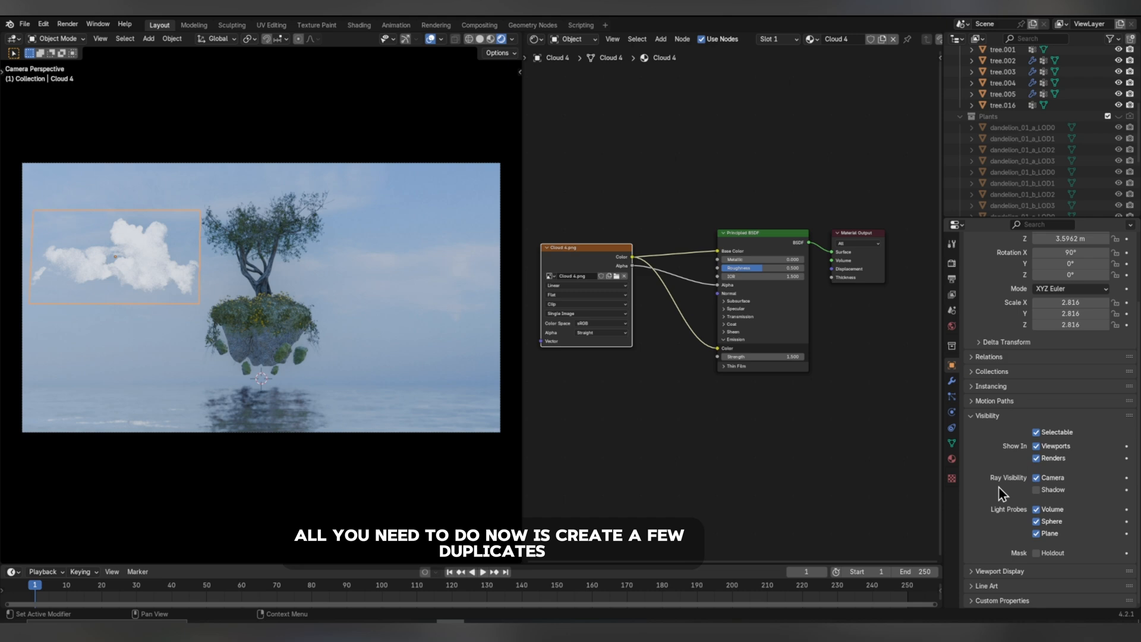
# Import the Birds image as a mesh plane and place it above the water behind the island, scaled to about 1.75.
pyautogui.click(537, 39)
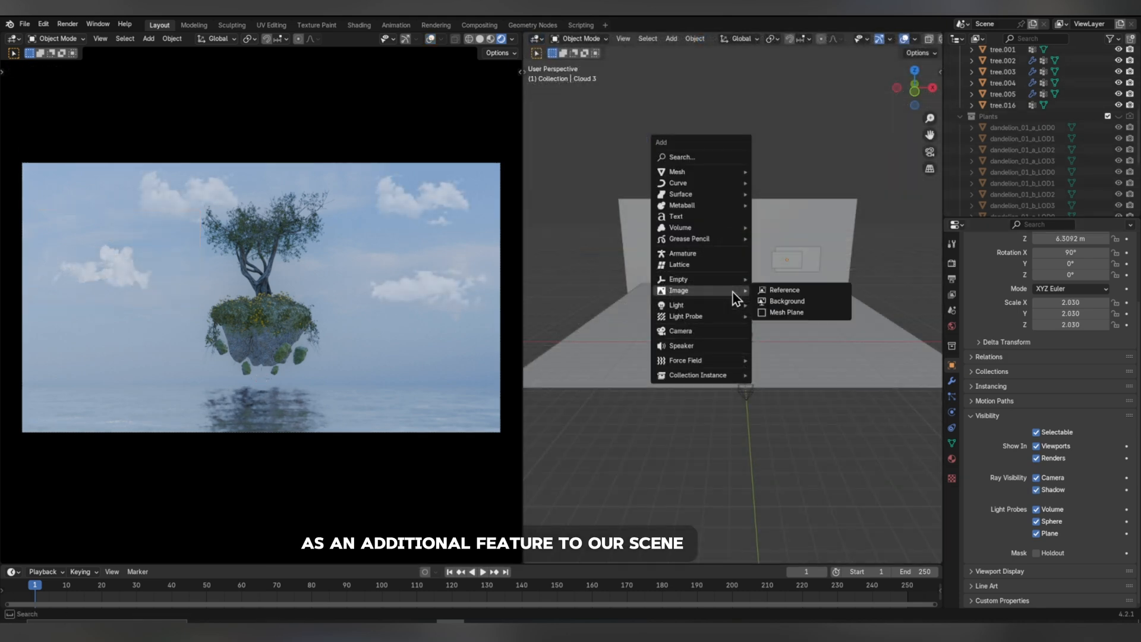
pyautogui.click(781, 312)
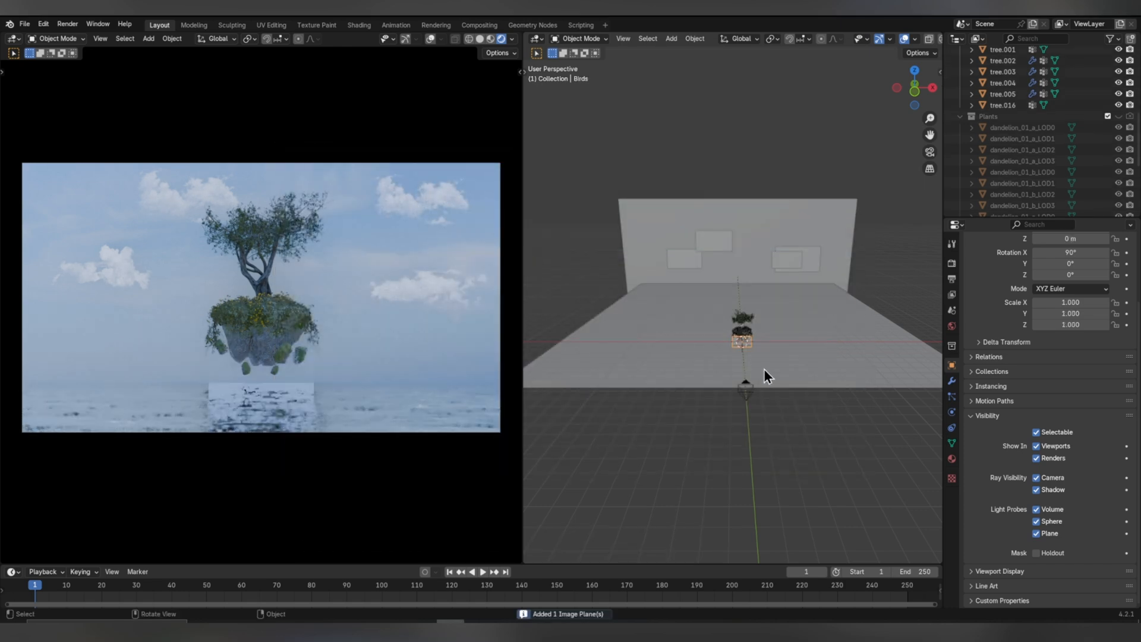
pyautogui.press('g')
pyautogui.press('z')
pyautogui.moveTo(805, 340)
pyautogui.mouseDown(button='middle')
pyautogui.moveTo(846, 356)
pyautogui.moveTo(820, 349)
pyautogui.mouseUp(button='middle')
pyautogui.press('g')
pyautogui.press('x')
pyautogui.press('z')
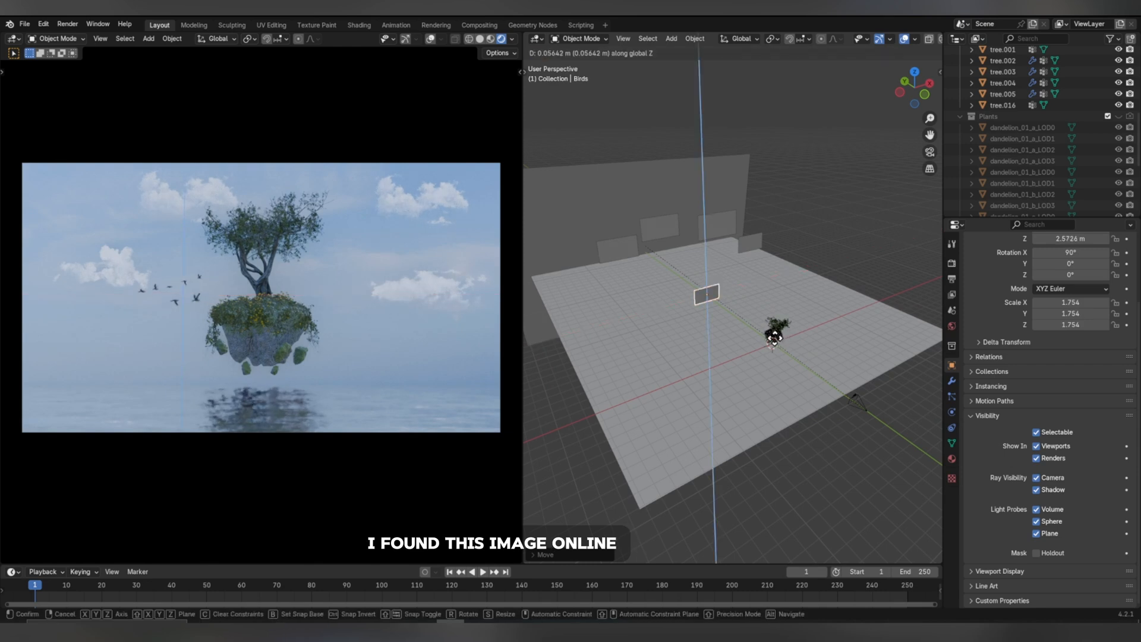
pyautogui.click(783, 337)
# Move the birds plane along Y, scale it to about 1.85 and place it in the sky left of the tree.
pyautogui.moveTo(784, 337); pyautogui.dragTo(728, 324, button='middle')
pyautogui.press('g')
pyautogui.press('y')
pyautogui.click(828, 337)
pyautogui.press('s')
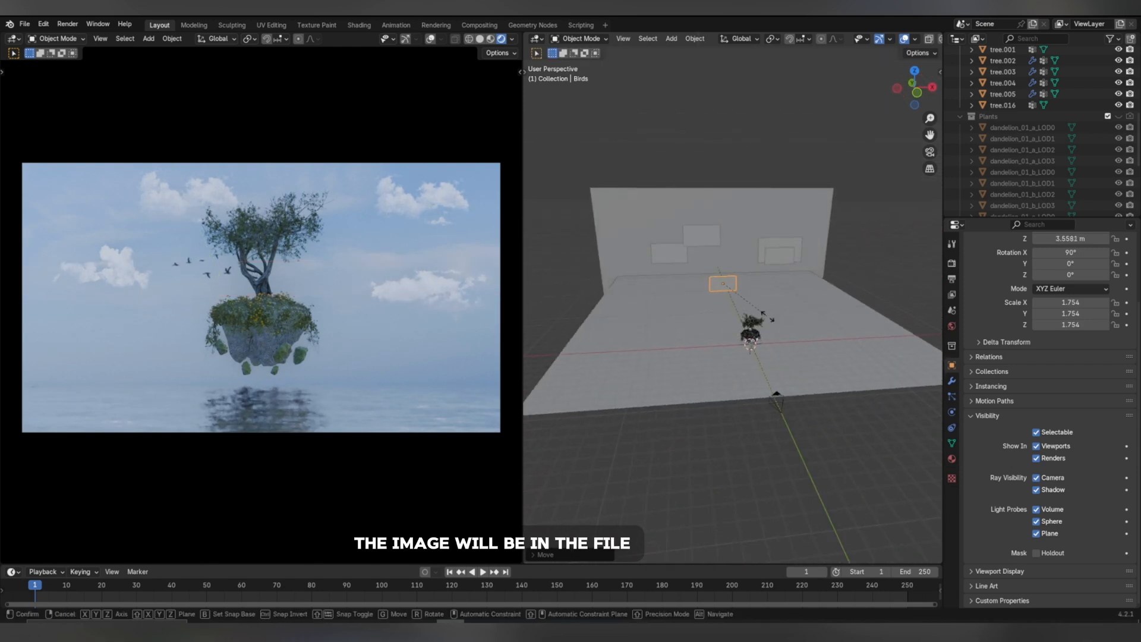
pyautogui.click(773, 317)
pyautogui.press('g')
pyautogui.click(747, 301)
# Duplicate the birds plane to the right of the tree, then scale down and reposition the original flock.
pyautogui.hotkey('shift', 'd')
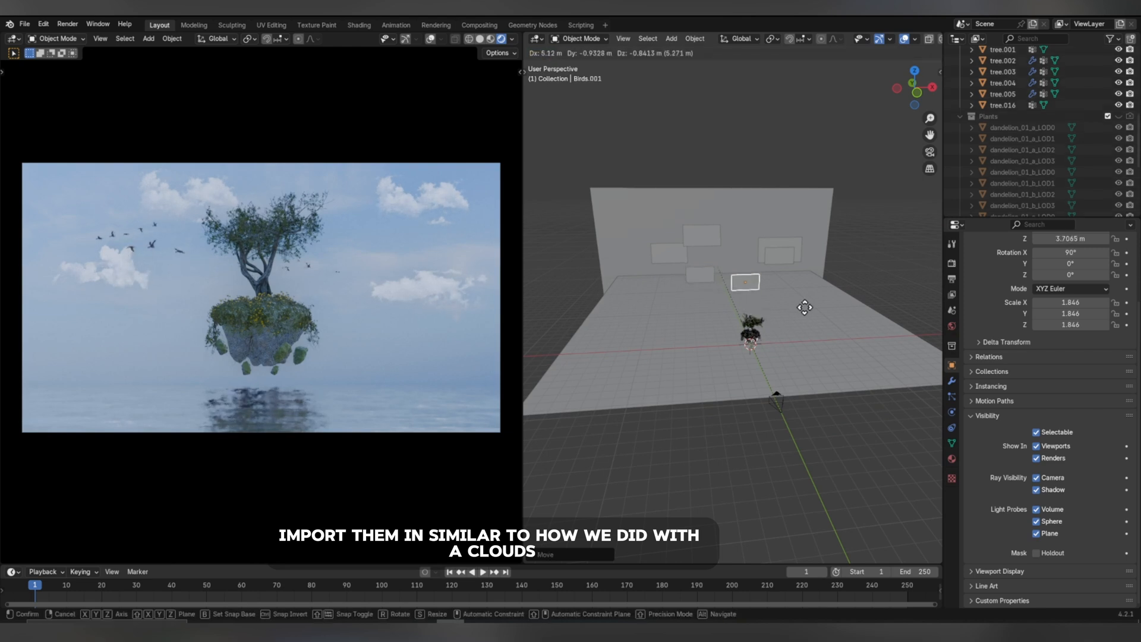
pyautogui.click(827, 308)
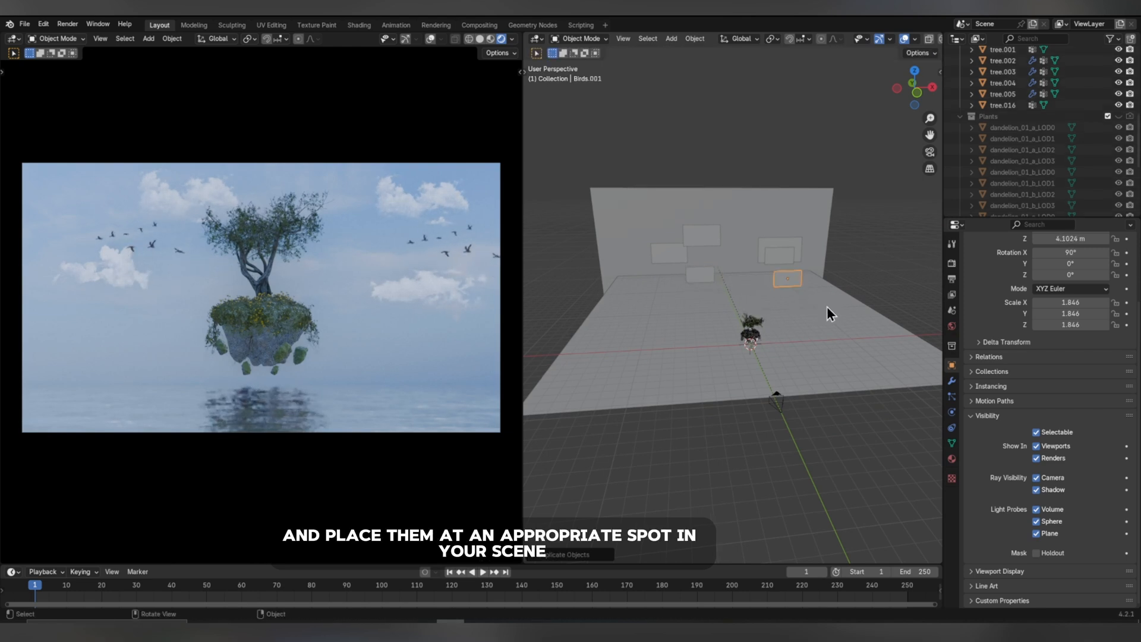
pyautogui.click(695, 278)
pyautogui.press('s')
pyautogui.click(737, 276)
pyautogui.press('g')
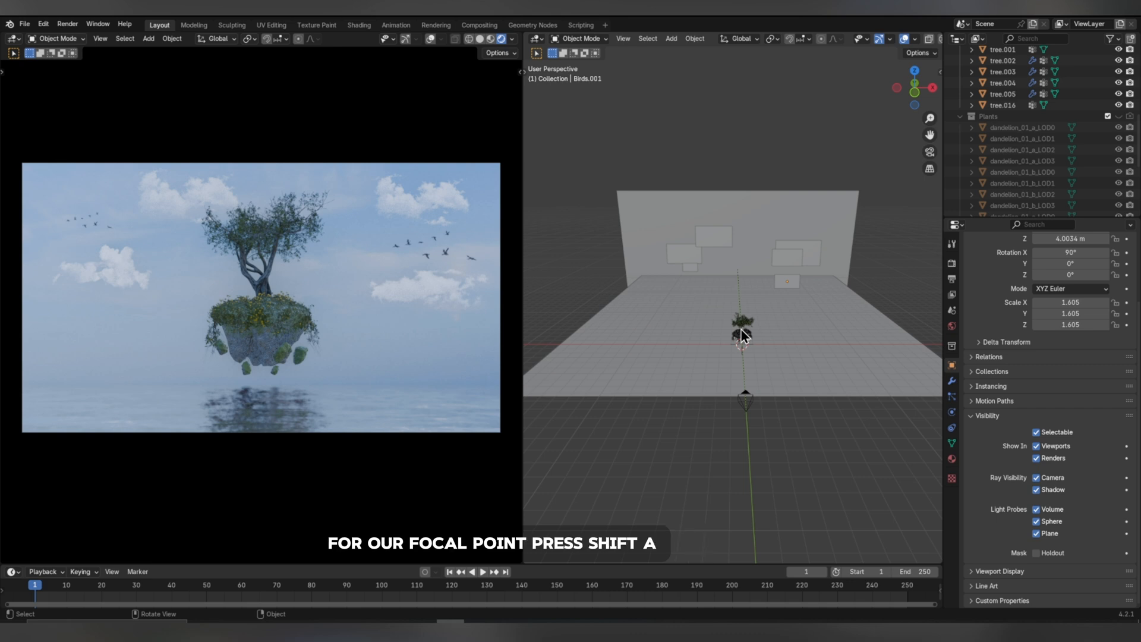
# Add a Sun light and move it above and beside the island, near X 8.5 m, Y 2.4 m, Z 8.9 m.
pyautogui.hotkey('shift', 'a')
pyautogui.moveTo(740, 342)
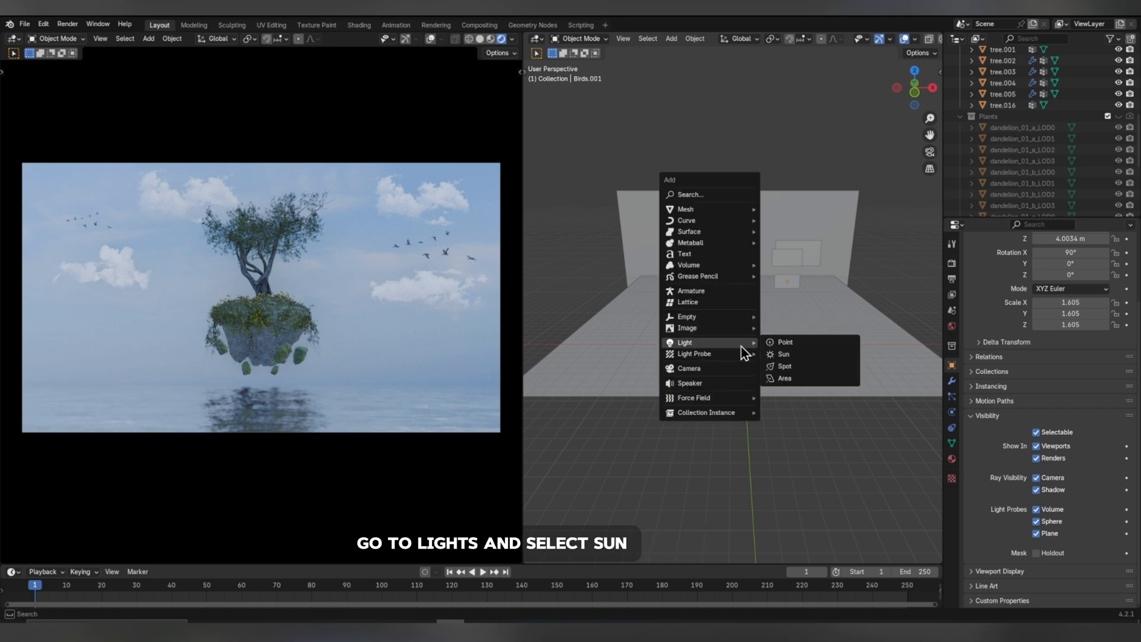
pyautogui.click(783, 354)
pyautogui.press('g')
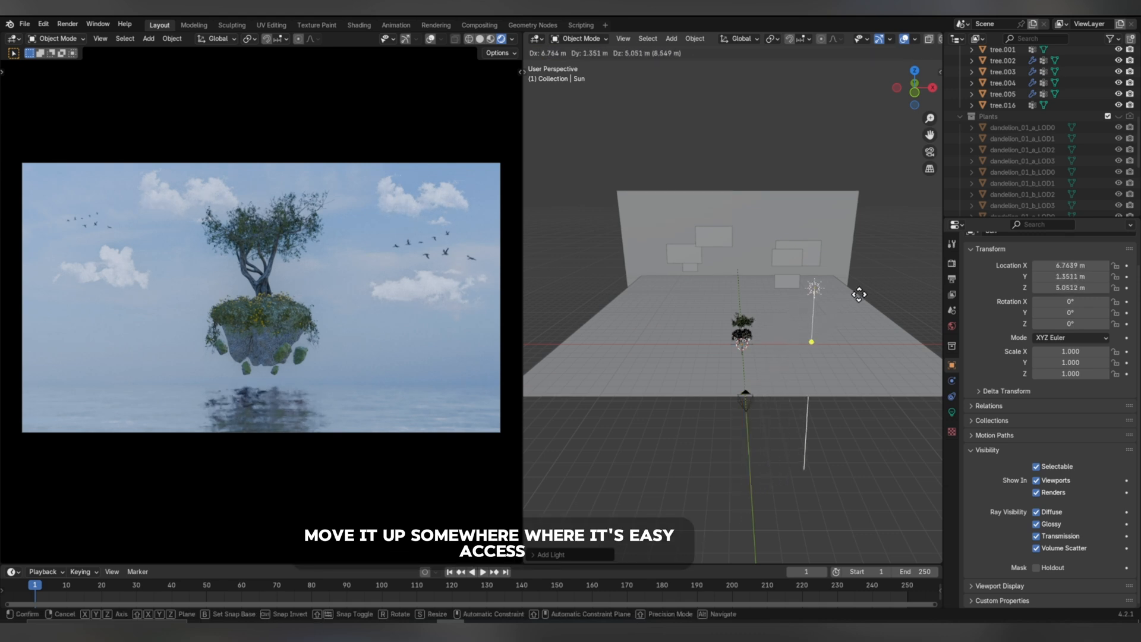
pyautogui.click(871, 271)
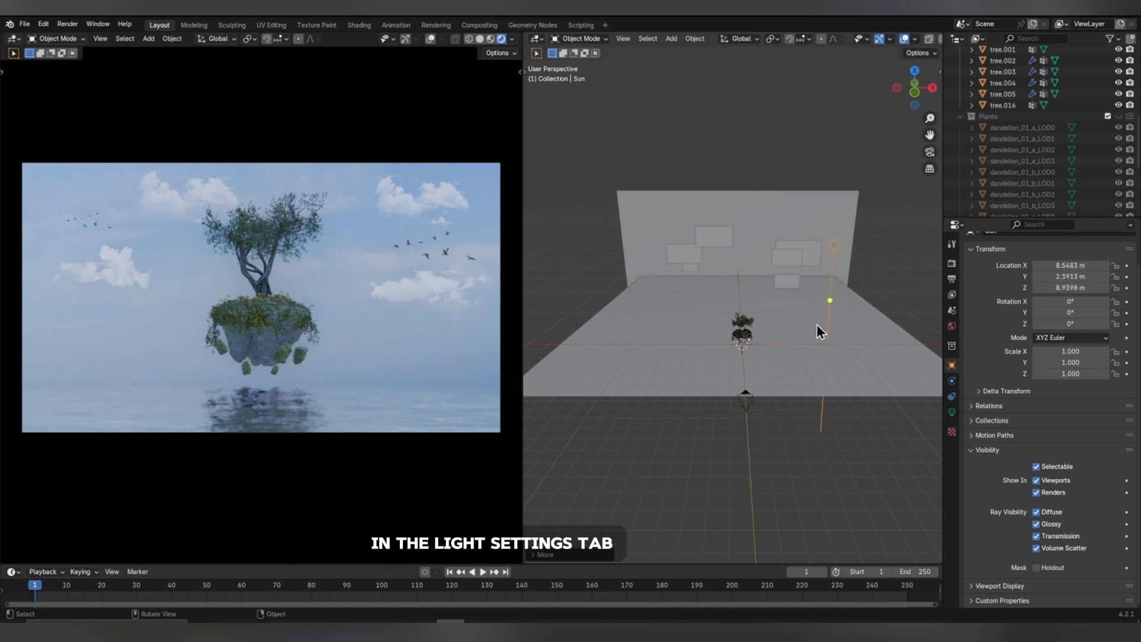
# Set the sun light's strength to 1.5 and aim it at the floating island.
pyautogui.click(952, 412)
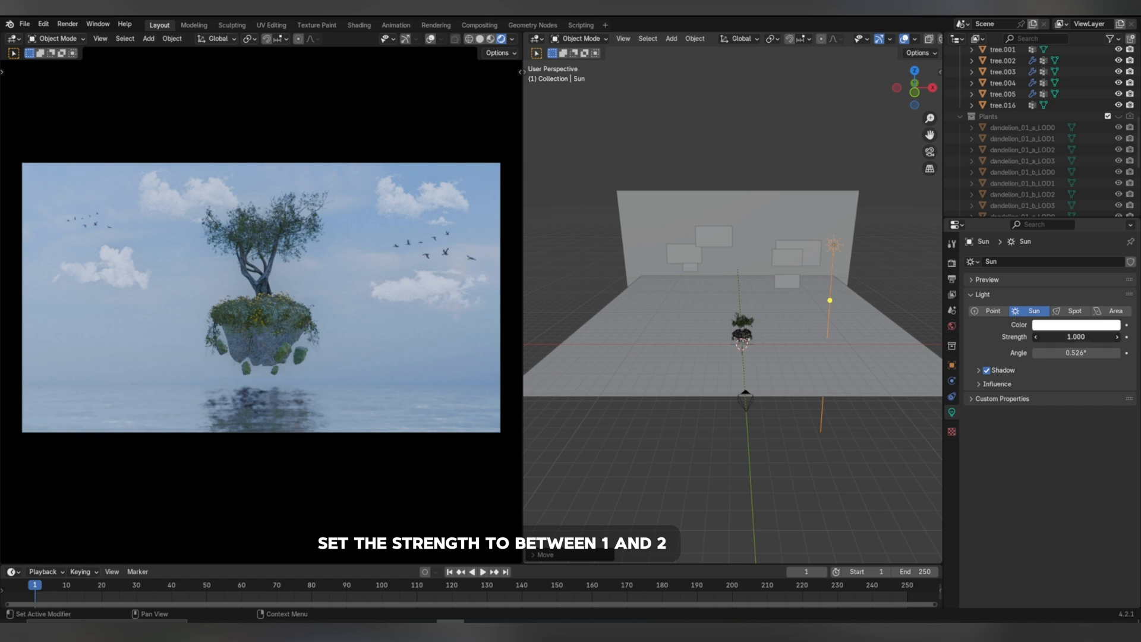
pyautogui.doubleClick(1046, 336)
pyautogui.write('1.5')
pyautogui.press('Return')
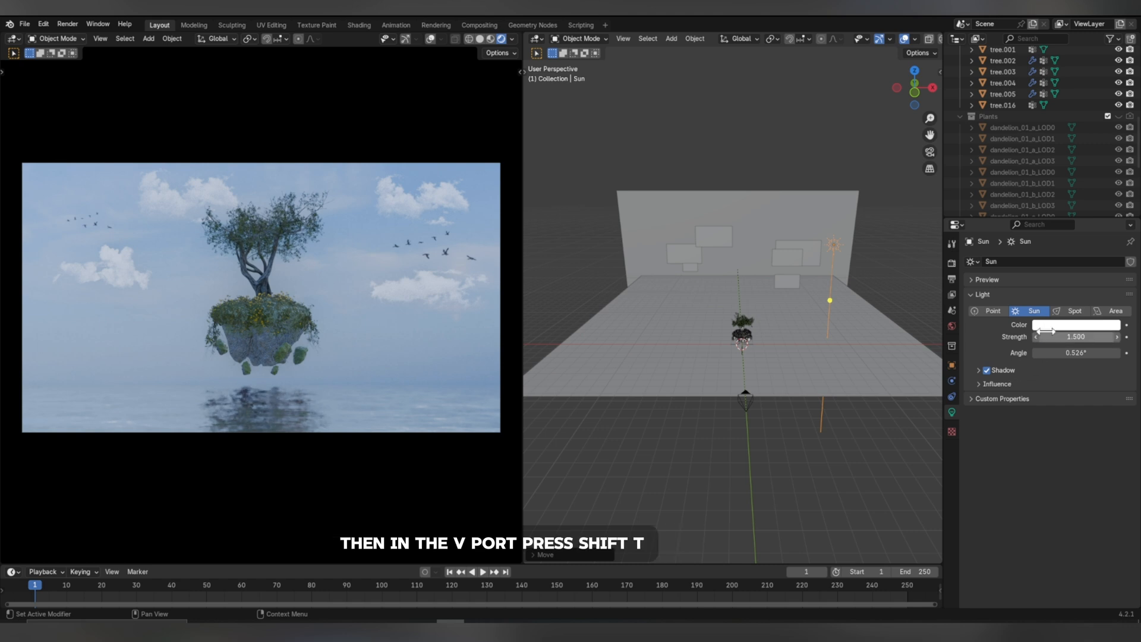
pyautogui.hotkey('shift', 't')
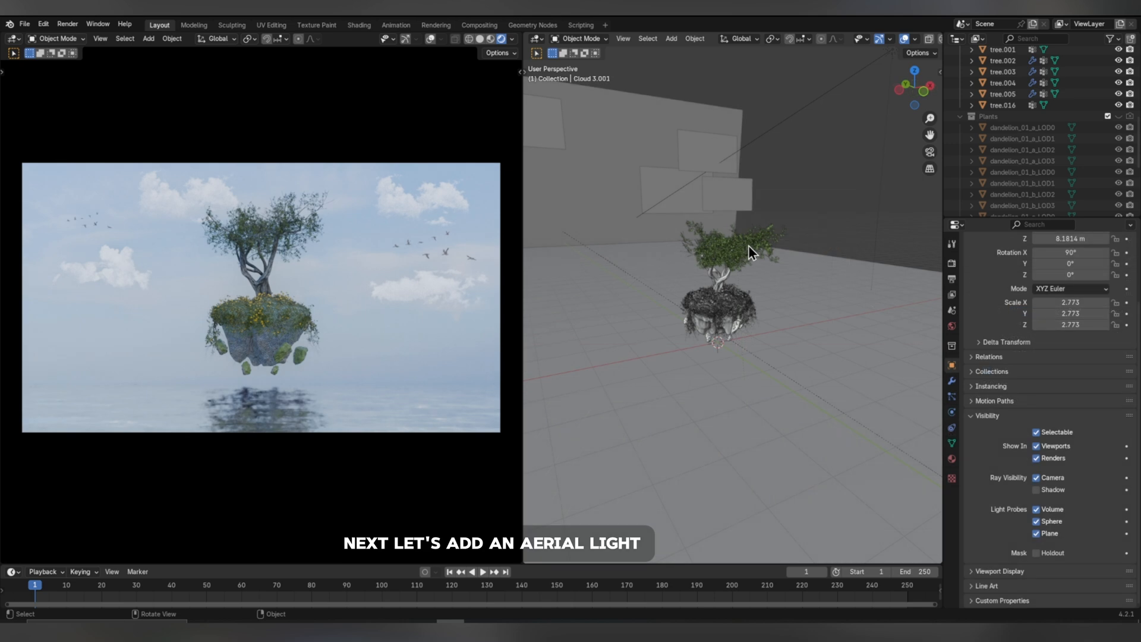
# Add an Area light, move it beside the tree on the same side as the sun, and aim it at the tree.
pyautogui.hotkey('shift', 'a')
pyautogui.moveTo(747, 245)
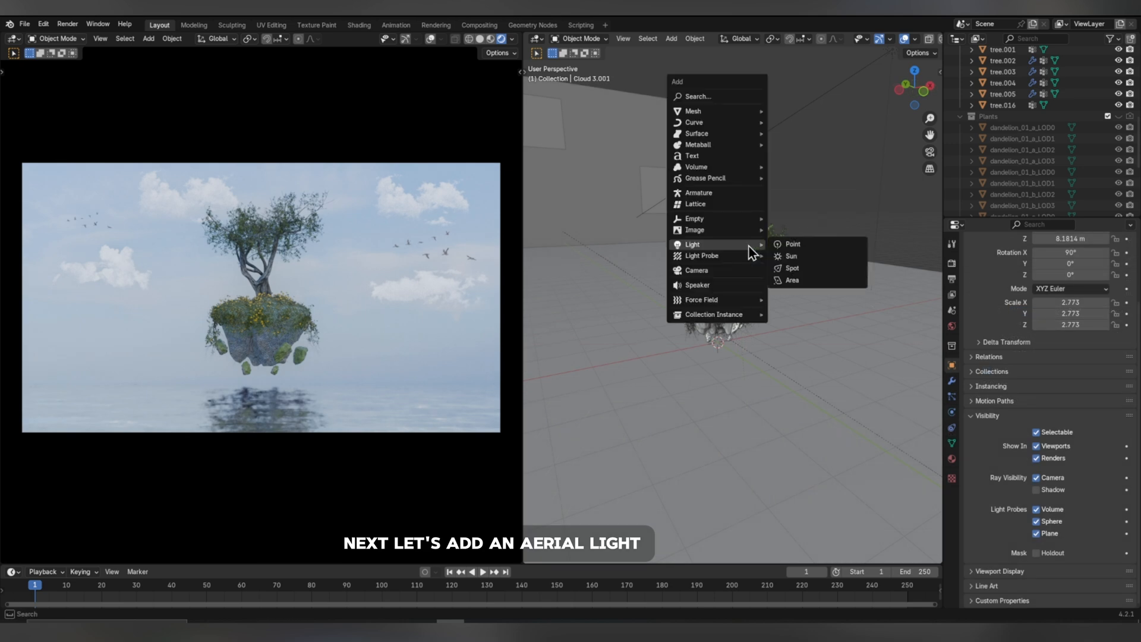
pyautogui.click(797, 281)
pyautogui.press('g')
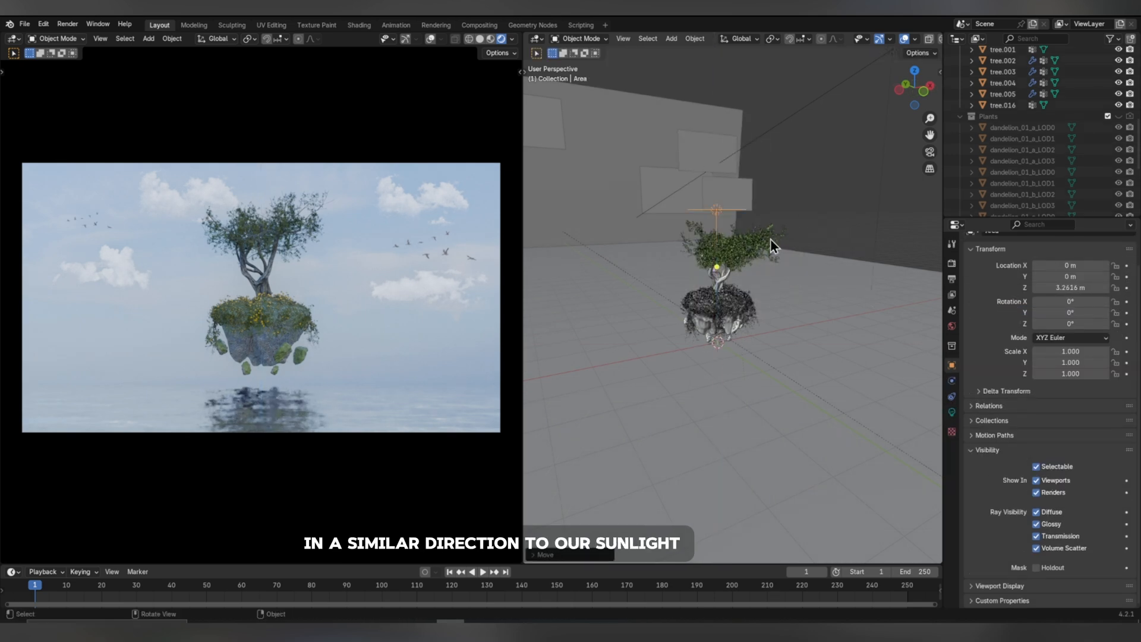
pyautogui.click(883, 246)
pyautogui.hotkey('shift', 't')
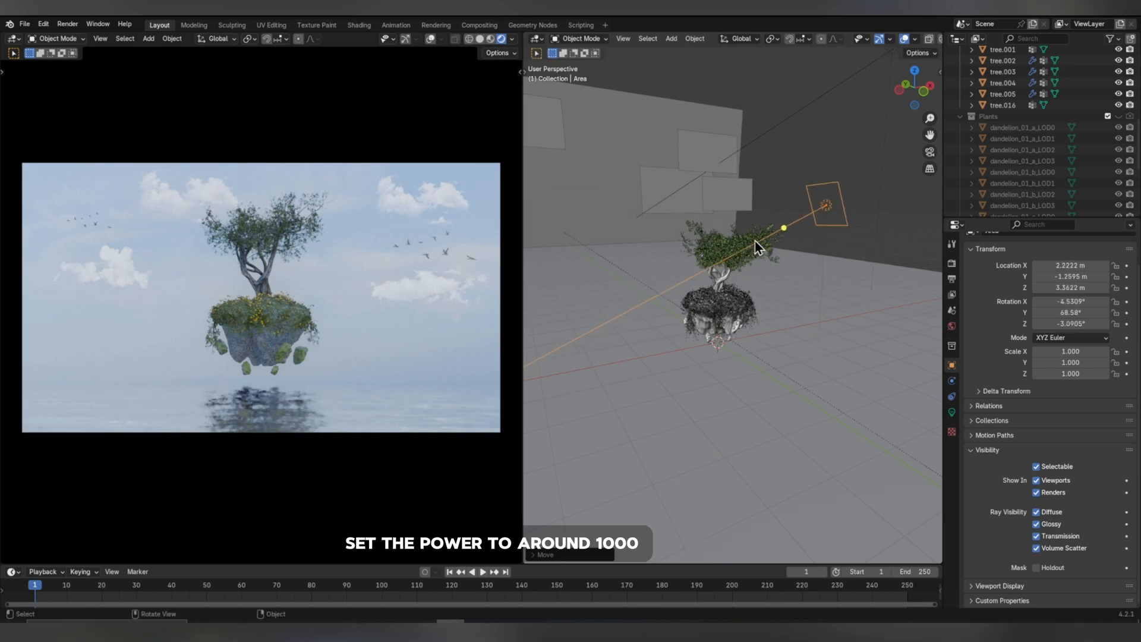
pyautogui.click(753, 240)
# Set the area light's power to about 1000 W and give its color slight saturation.
pyautogui.click(951, 411)
pyautogui.doubleClick(1064, 337)
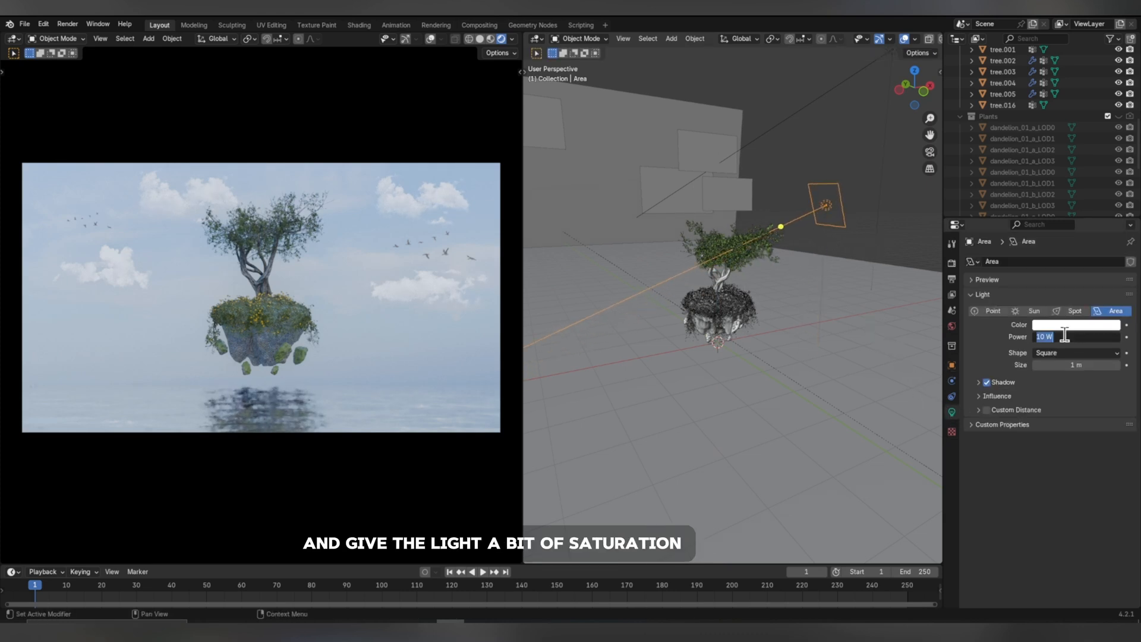
pyautogui.write('100')
pyautogui.press('Return')
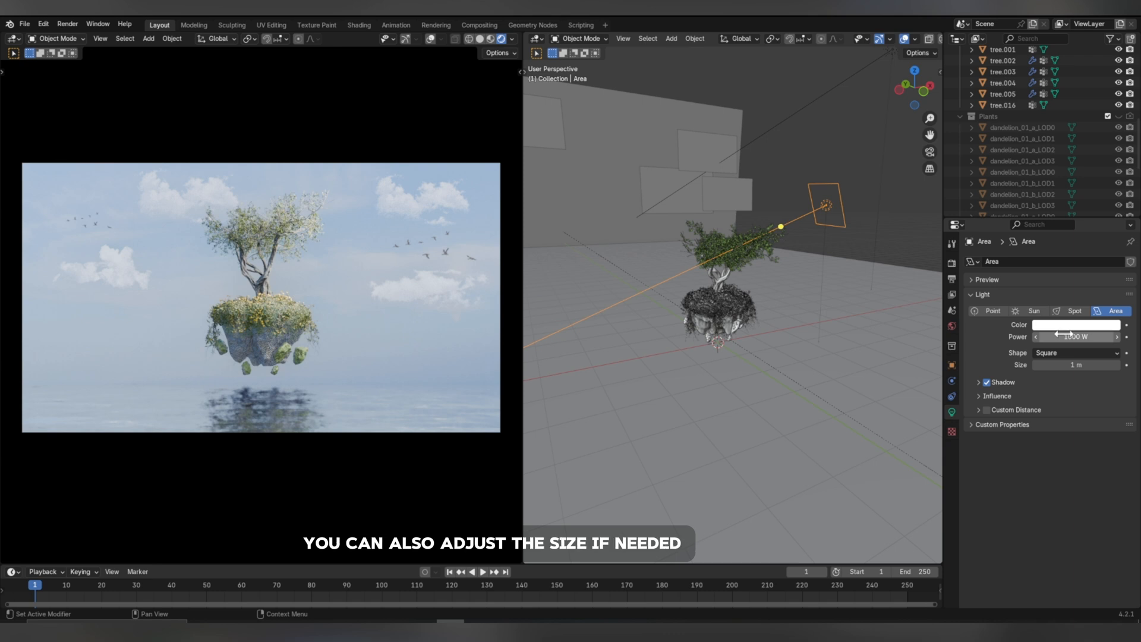
pyautogui.click(1066, 328)
pyautogui.moveTo(1054, 299); pyautogui.dragTo(1076, 299)
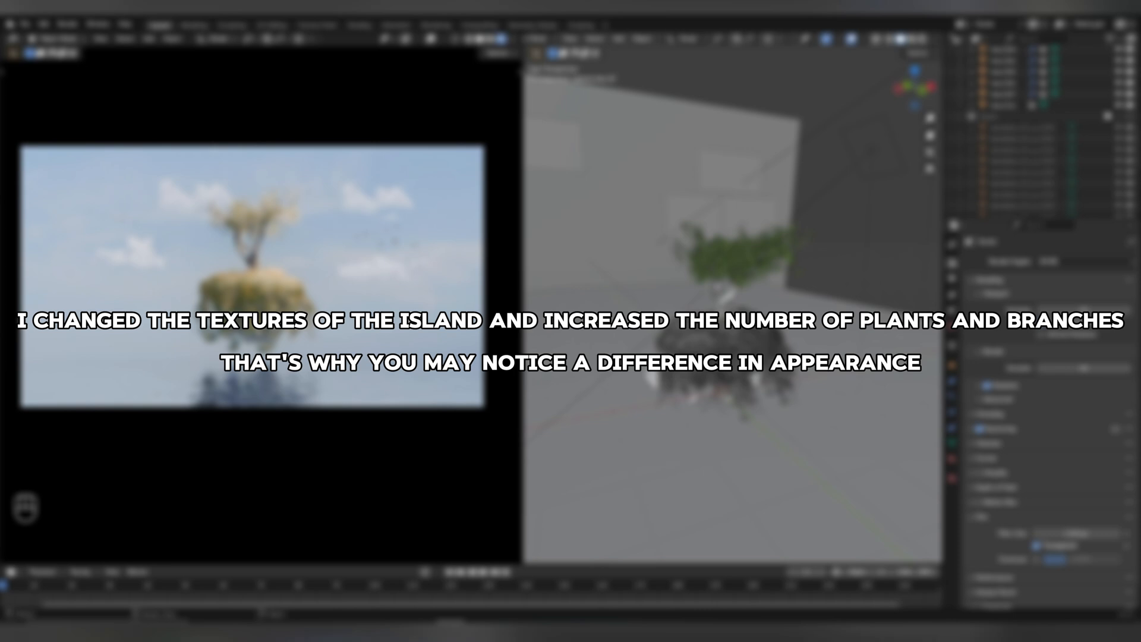
# In the tree's Geometry Nodes modifier, set leaf_density to 100, density_multiplier to 65 and leaf_scale_multiplier to about 0.609.
pyautogui.click(740, 280)
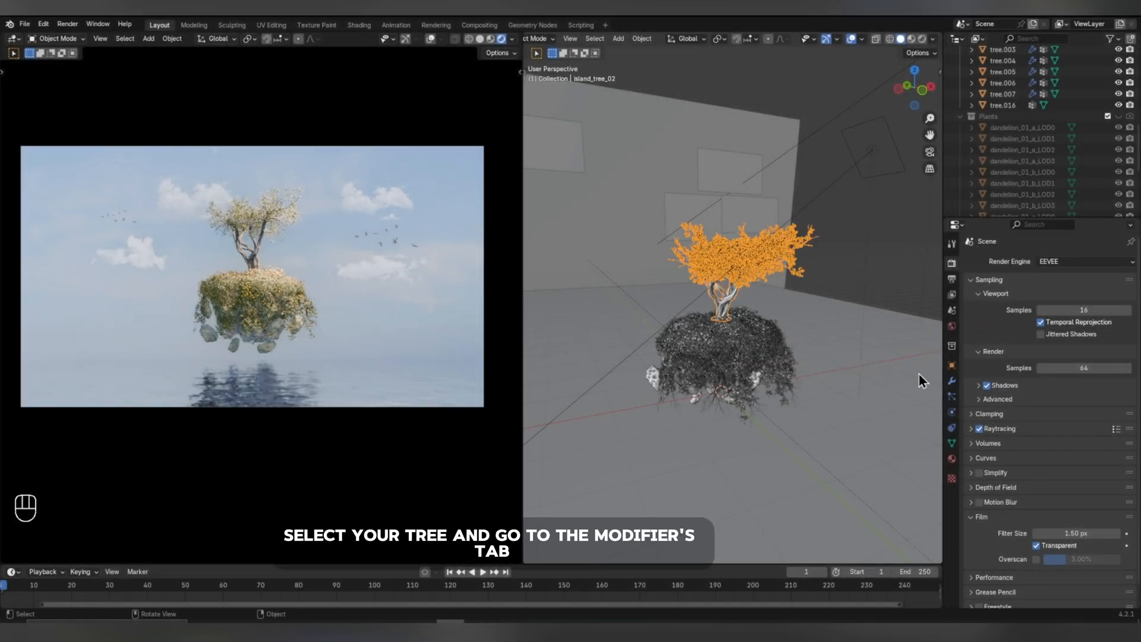
pyautogui.click(952, 381)
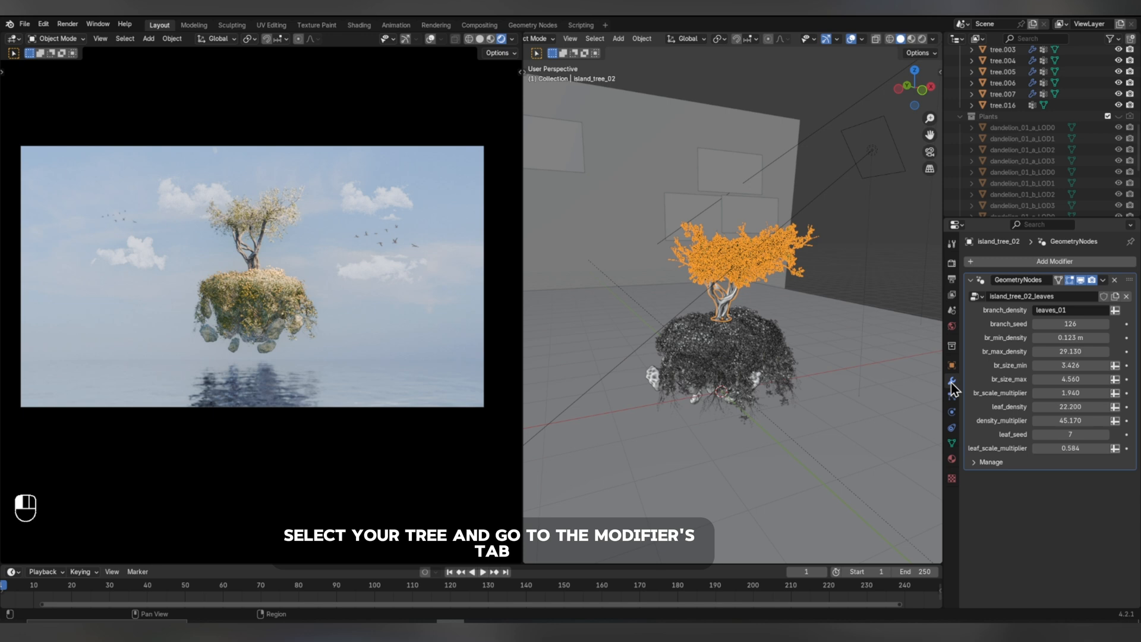
pyautogui.click(1068, 407)
pyautogui.write('100')
pyautogui.press('Return')
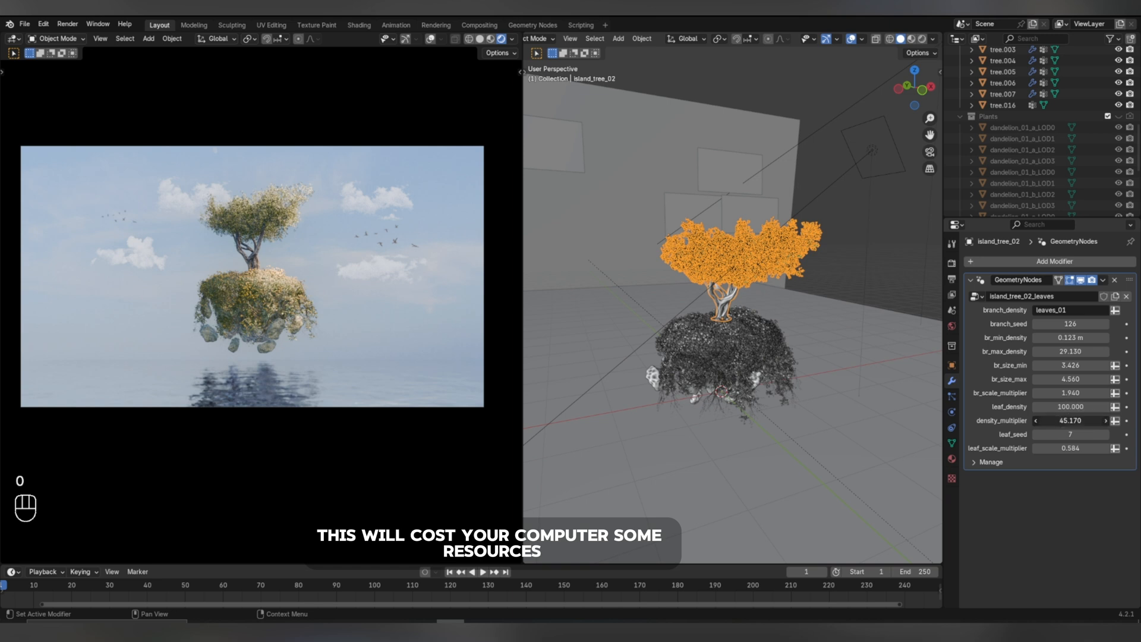
pyautogui.click(1074, 419)
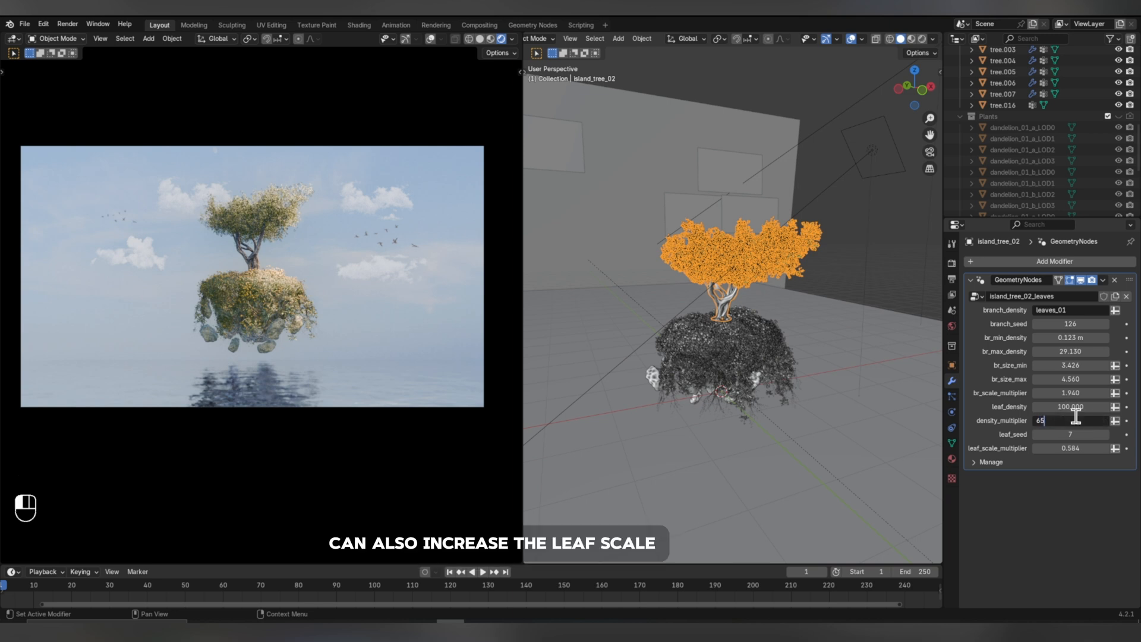
pyautogui.press('Return')
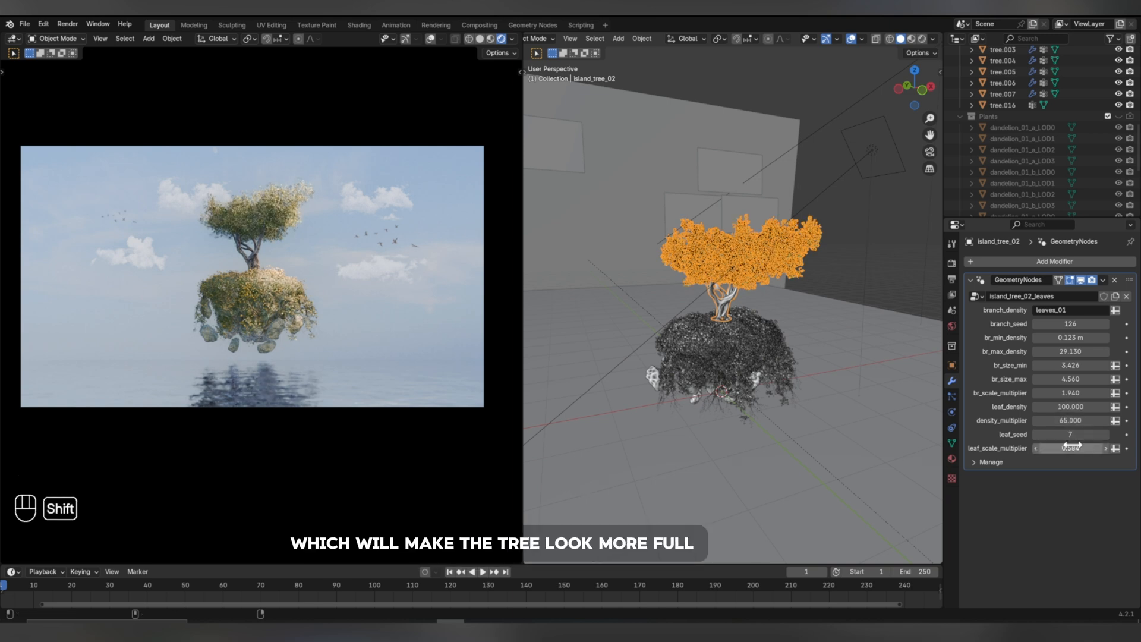
pyautogui.moveTo(1071, 448)
pyautogui.keyDown('shift'); pyautogui.mouseDown()
pyautogui.moveTo(1092, 448)
pyautogui.moveTo(1073, 446)
pyautogui.mouseUp(); pyautogui.keyUp('shift')
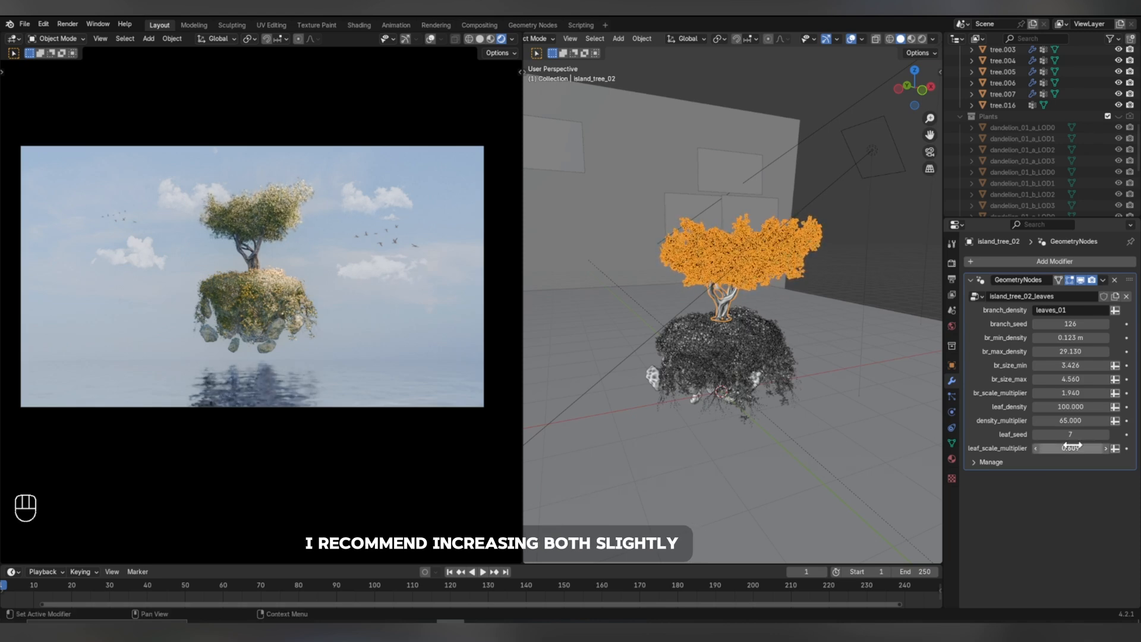
# Increase the tree's leaf_seed by three and its branch_seed by two to vary the foliage.
pyautogui.click(1106, 434)
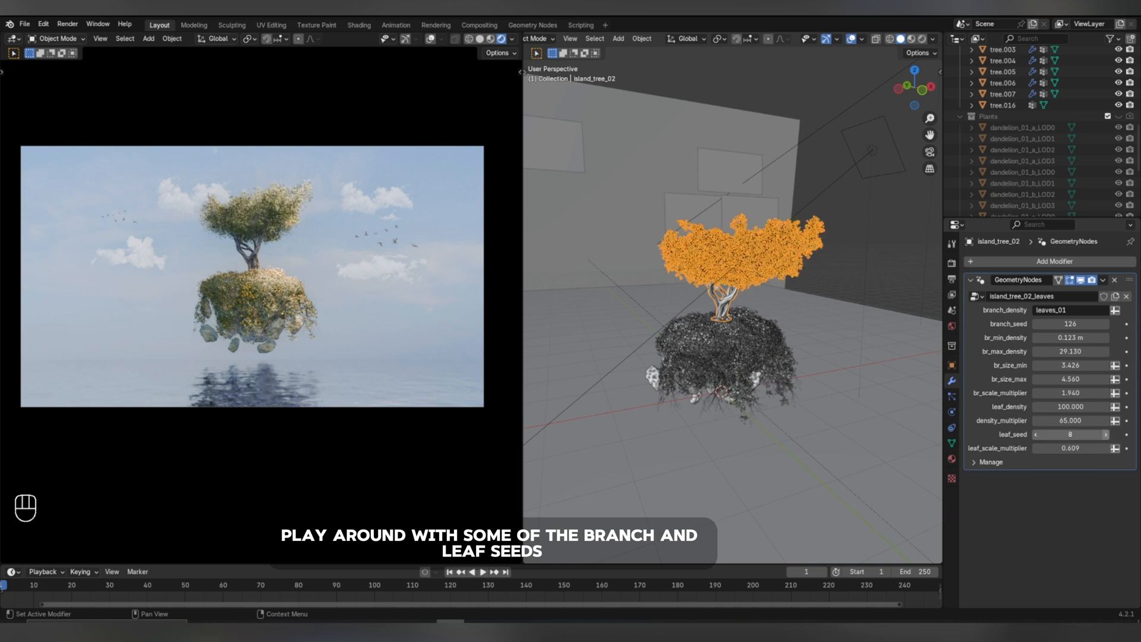
pyautogui.click(1106, 435)
pyautogui.click(1107, 435)
pyautogui.click(1106, 327)
pyautogui.click(1106, 326)
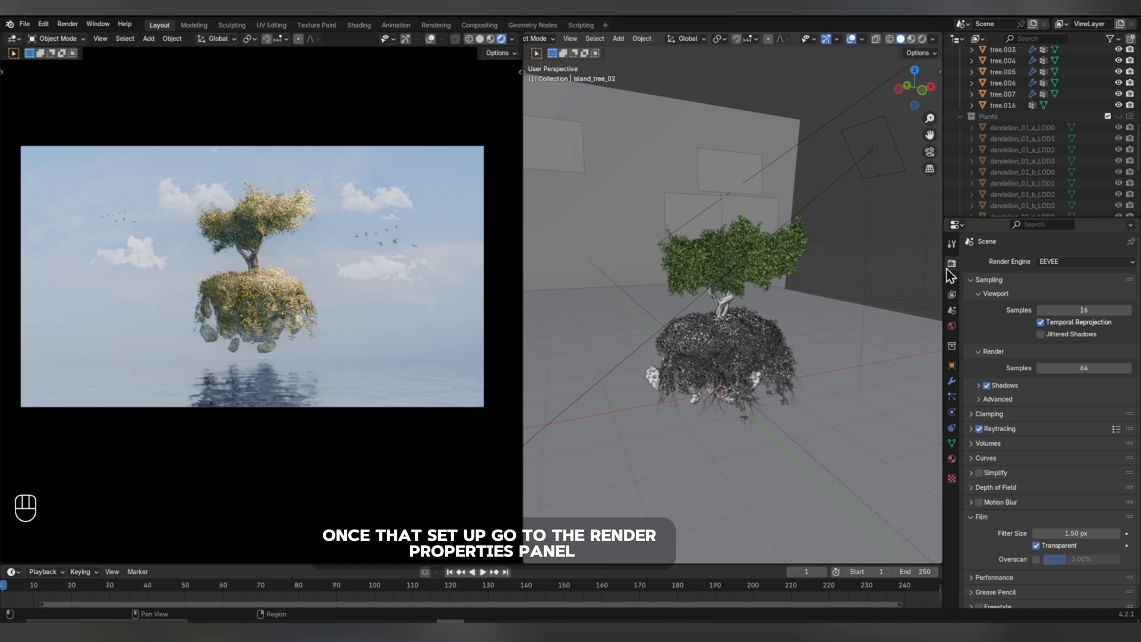
# Set the Color Management look to High Contrast and render the image.
pyautogui.scroll(-2, 1019, 419)
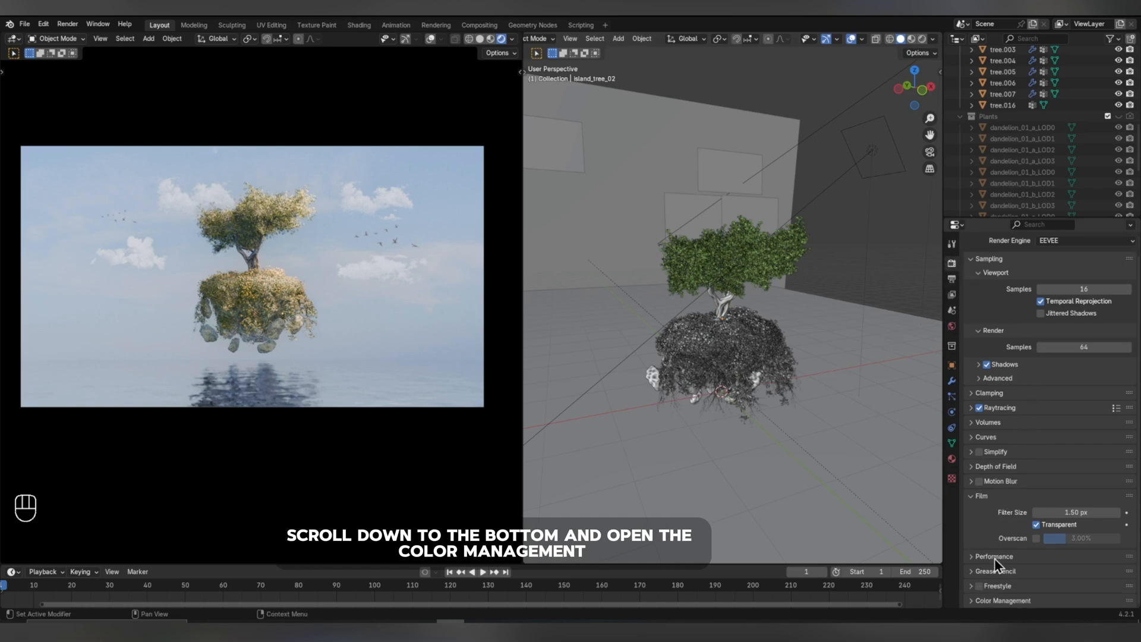
pyautogui.click(991, 601)
pyautogui.scroll(-5, 993, 595)
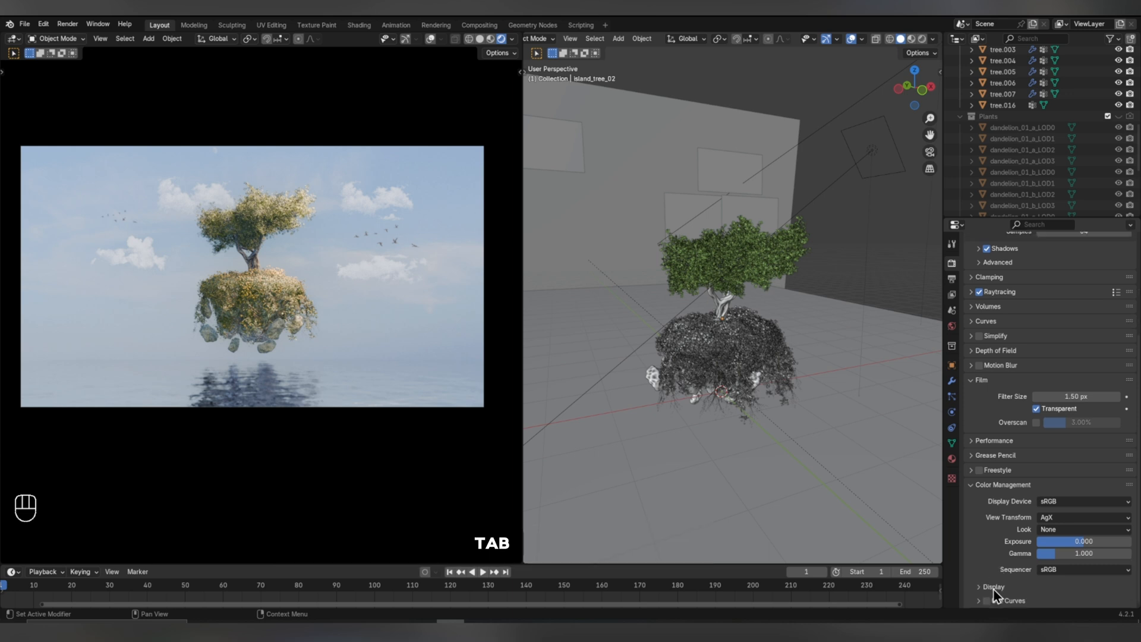
pyautogui.click(1050, 530)
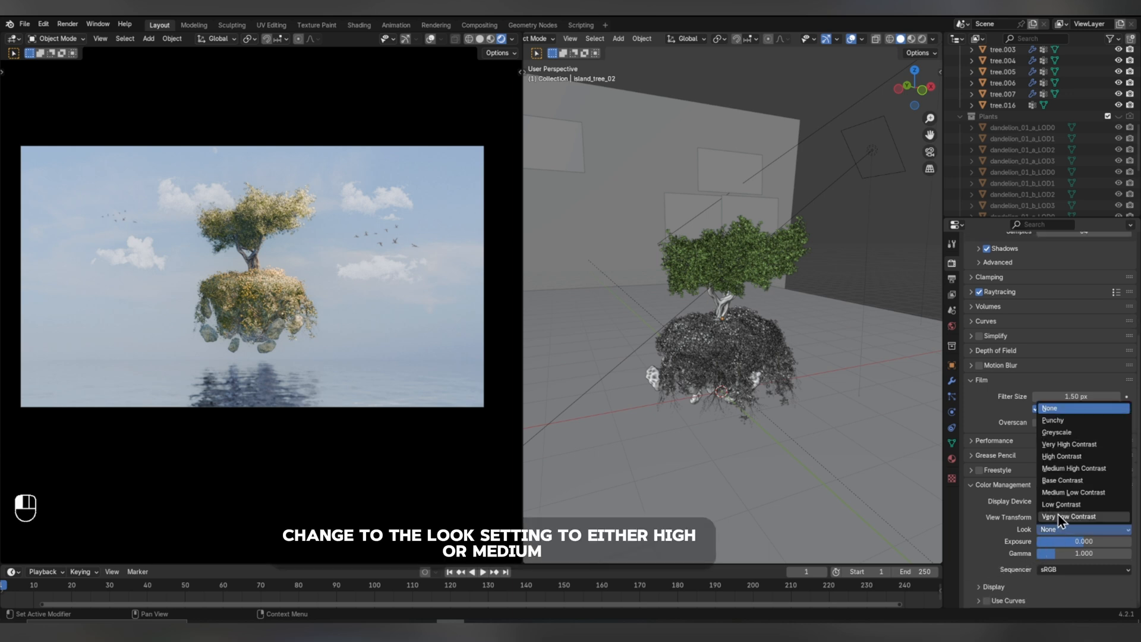
pyautogui.click(1068, 473)
pyautogui.click(1057, 528)
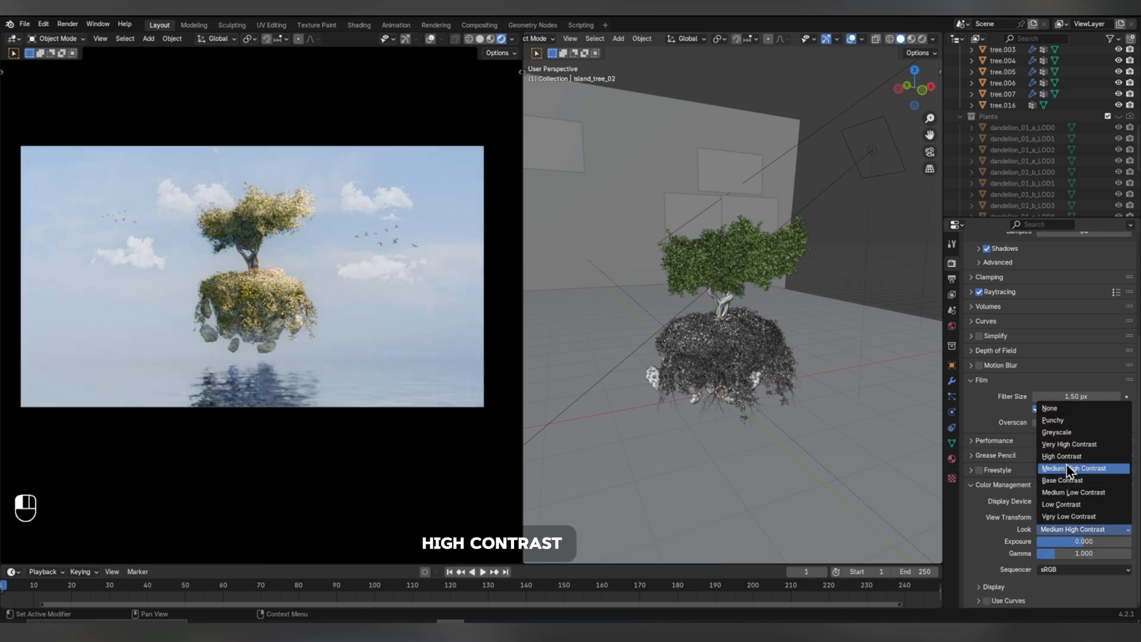
pyautogui.click(1068, 457)
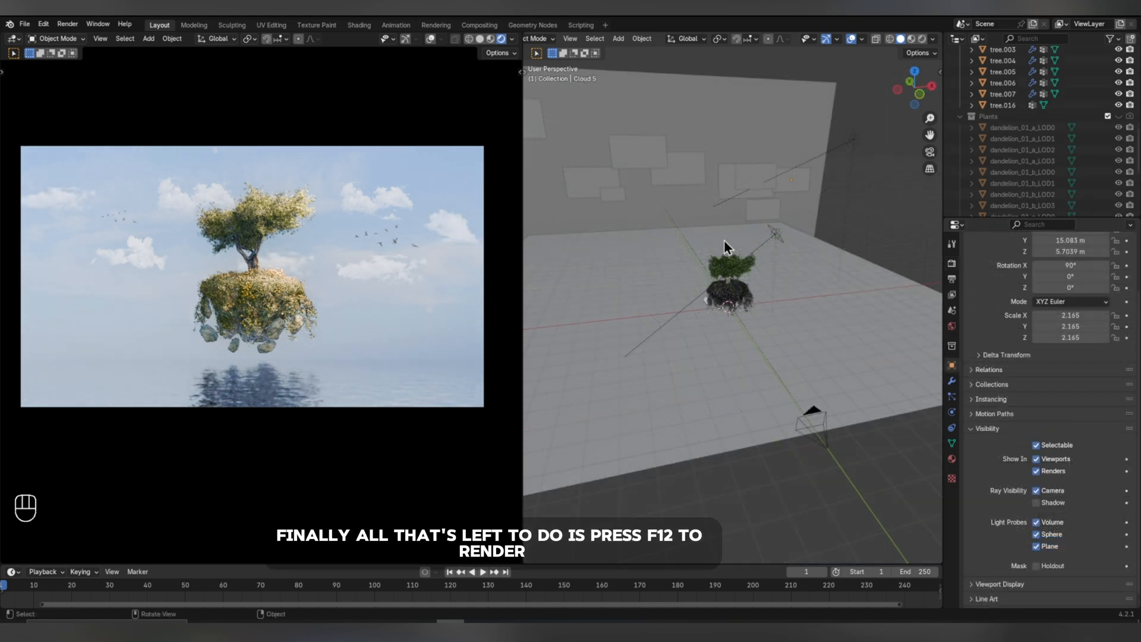
pyautogui.press('F12')
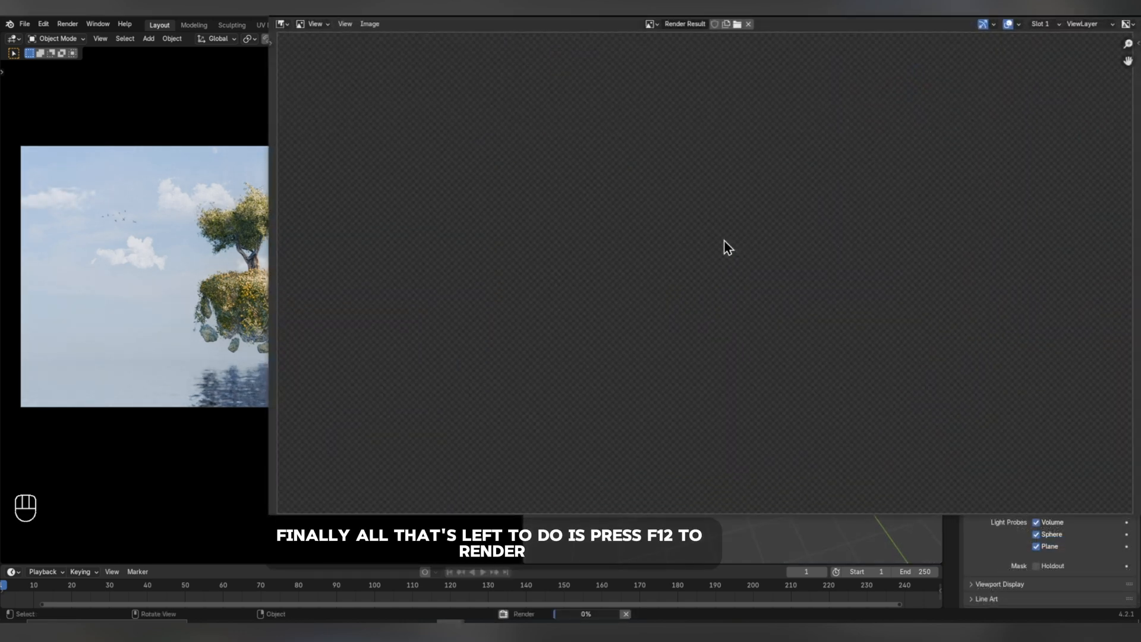
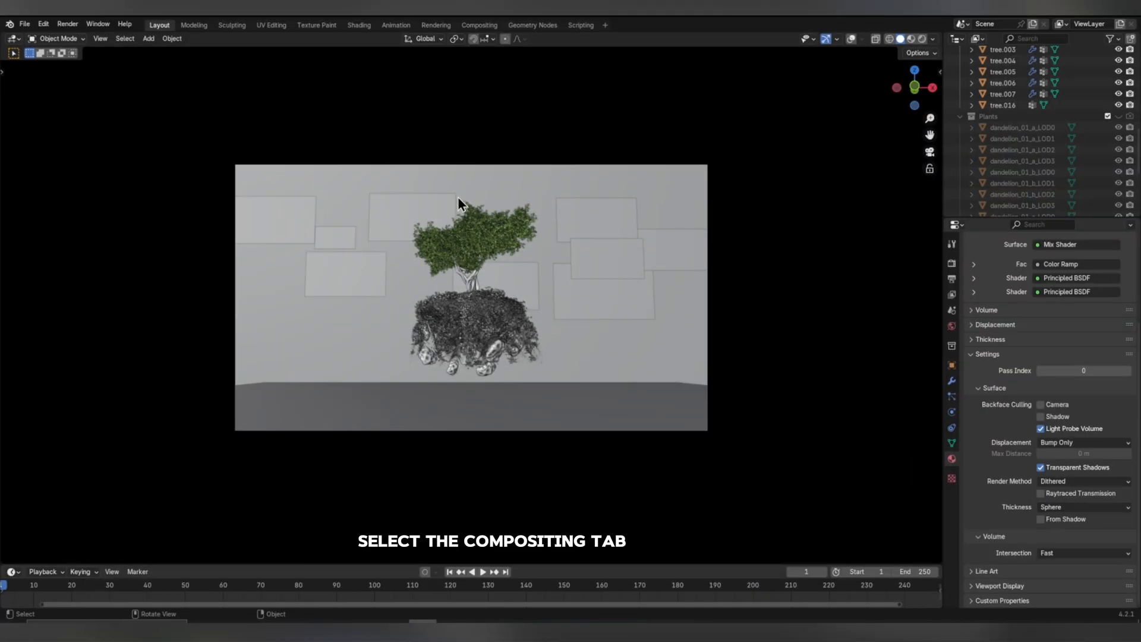
# Enable Use Nodes in the Compositing workspace and turn on the Mist, Shadow and Ambient Occlusion passes.
pyautogui.click(484, 27)
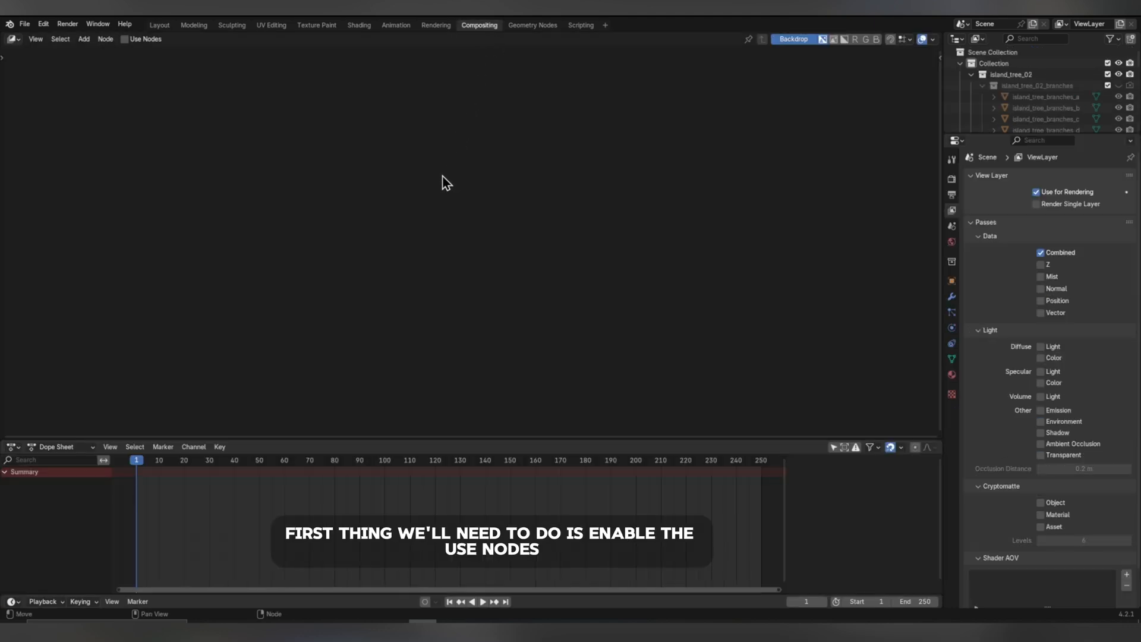
pyautogui.click(125, 39)
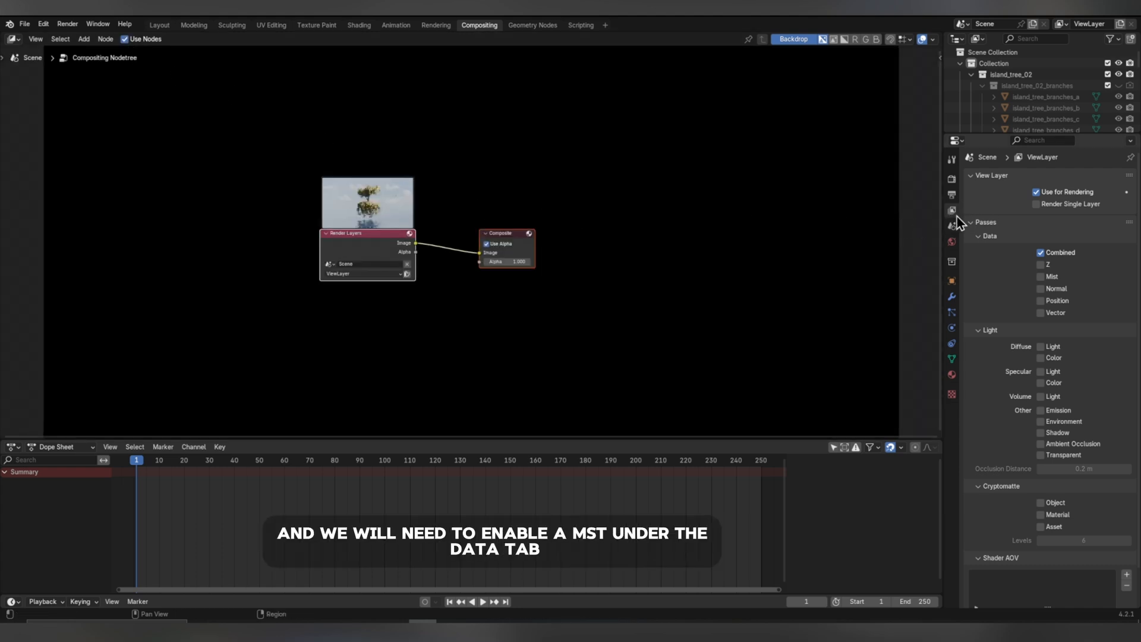
pyautogui.click(1040, 276)
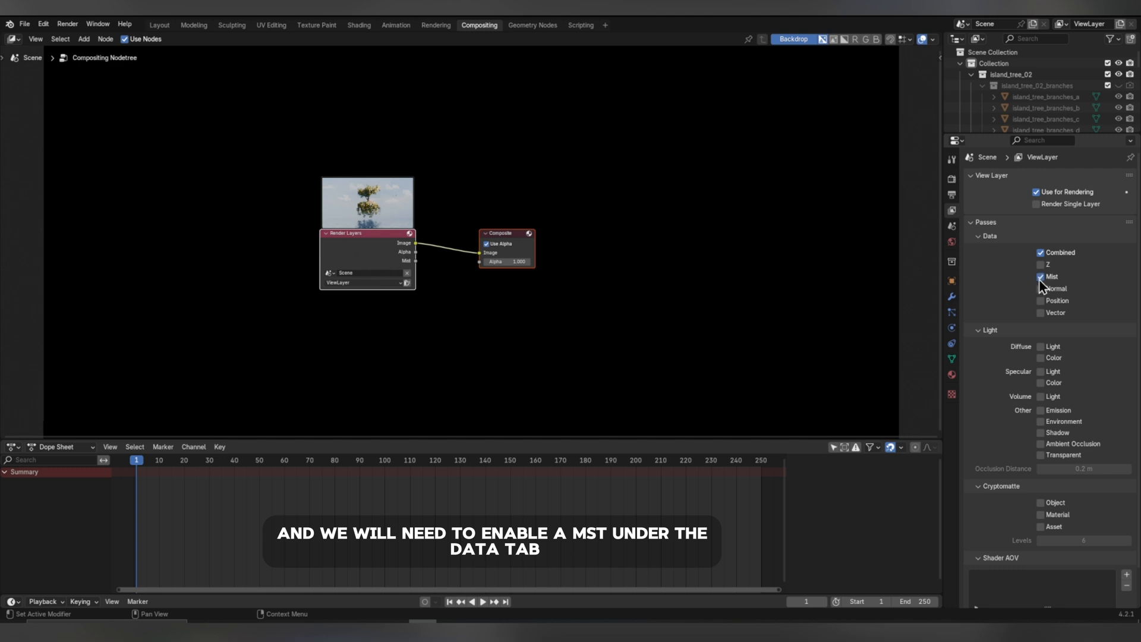
pyautogui.click(1041, 433)
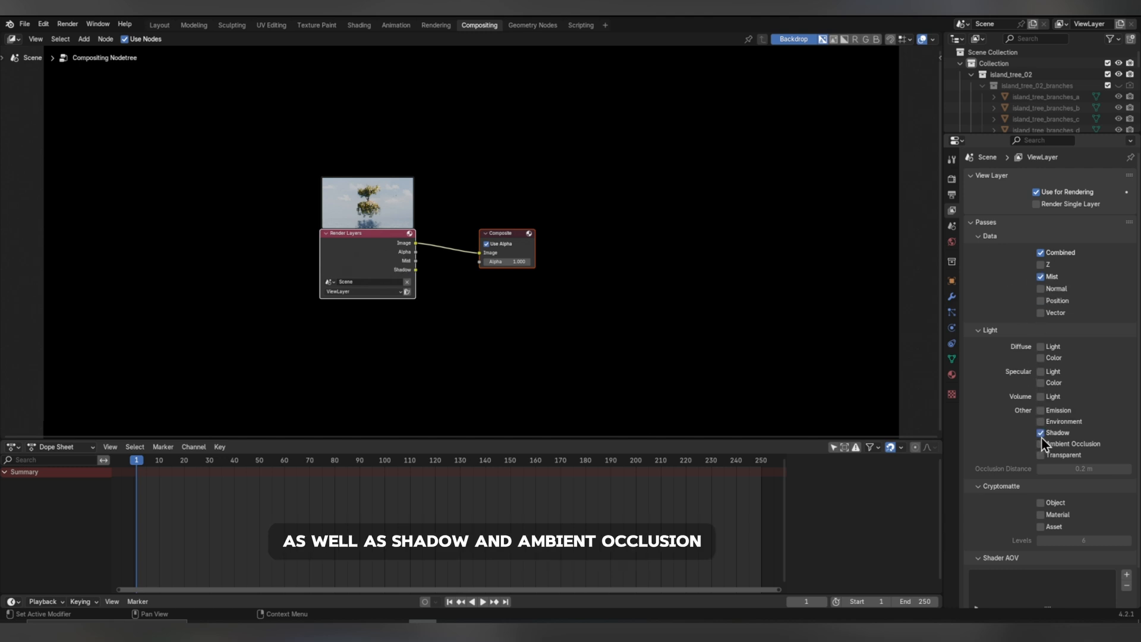
pyautogui.click(1040, 443)
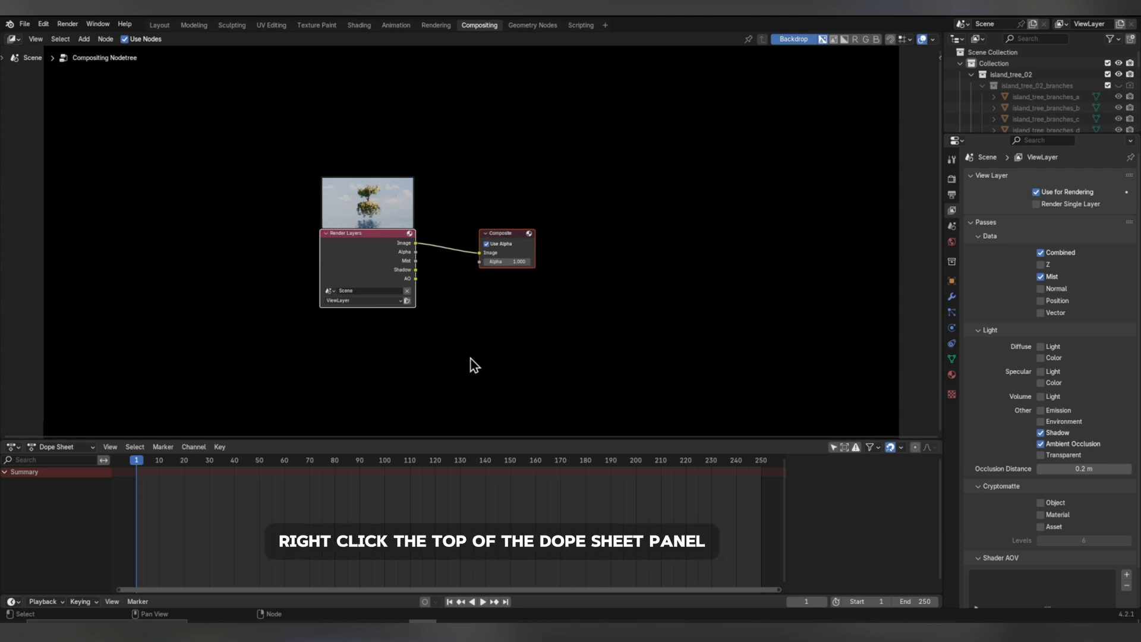
# Join the Dope Sheet area into the compositor to enlarge the node workspace.
pyautogui.rightClick(449, 440)
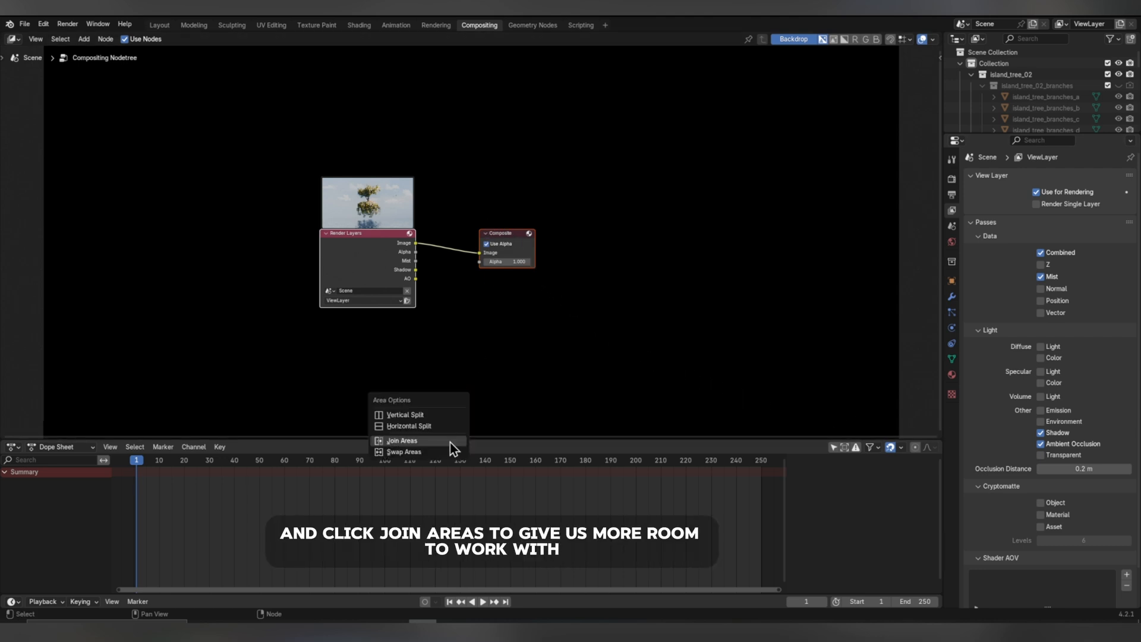
pyautogui.click(451, 442)
pyautogui.click(439, 474)
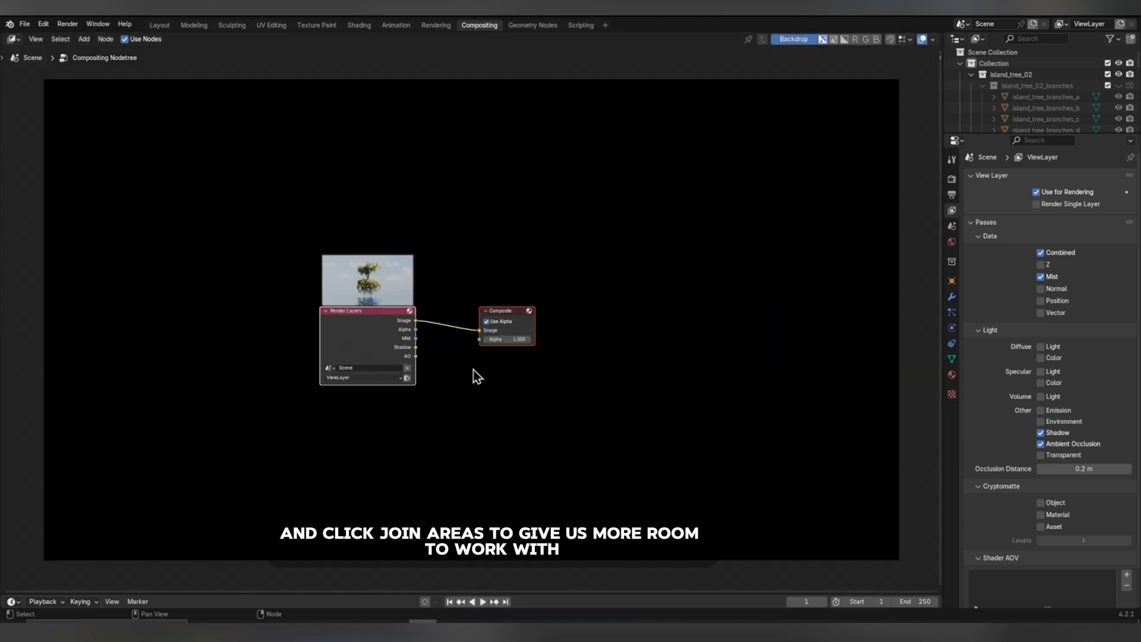
# Move the Composite node farther from Render Layers and add a Viewer node just above the link between them.
pyautogui.click(505, 312)
pyautogui.moveTo(520, 315); pyautogui.dragTo(661, 323)
pyautogui.hotkey('shift', 'a')
pyautogui.write('v')
pyautogui.click(560, 276)
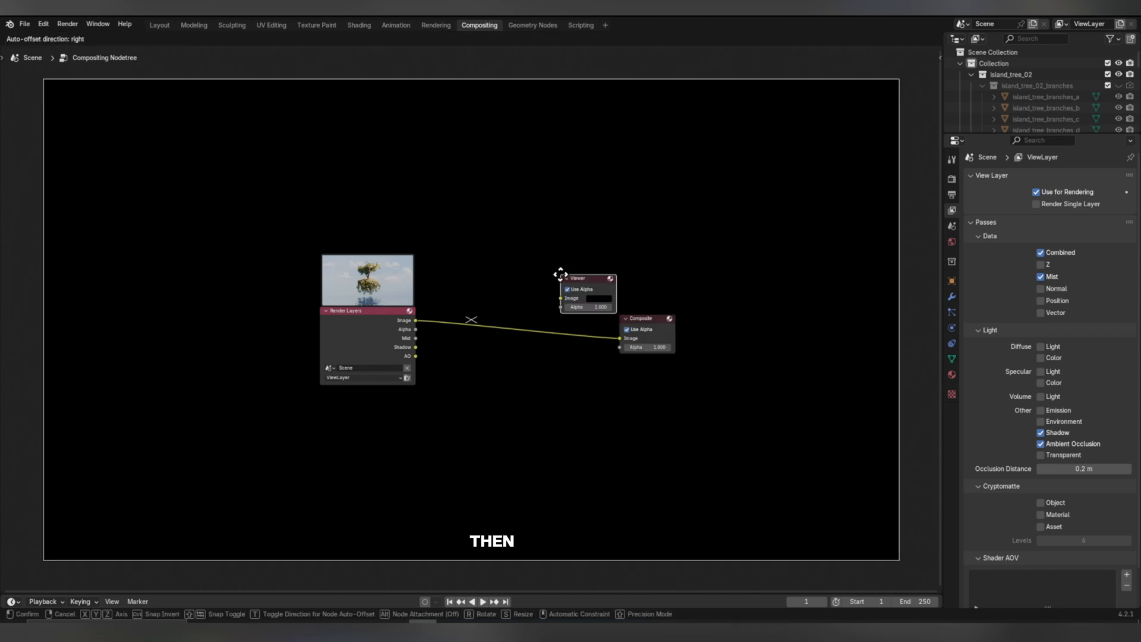
# Connect the Render Layers Image output to the Viewer node and rearrange the nodes so Composite sits above and Viewer farther out.
pyautogui.click(544, 224)
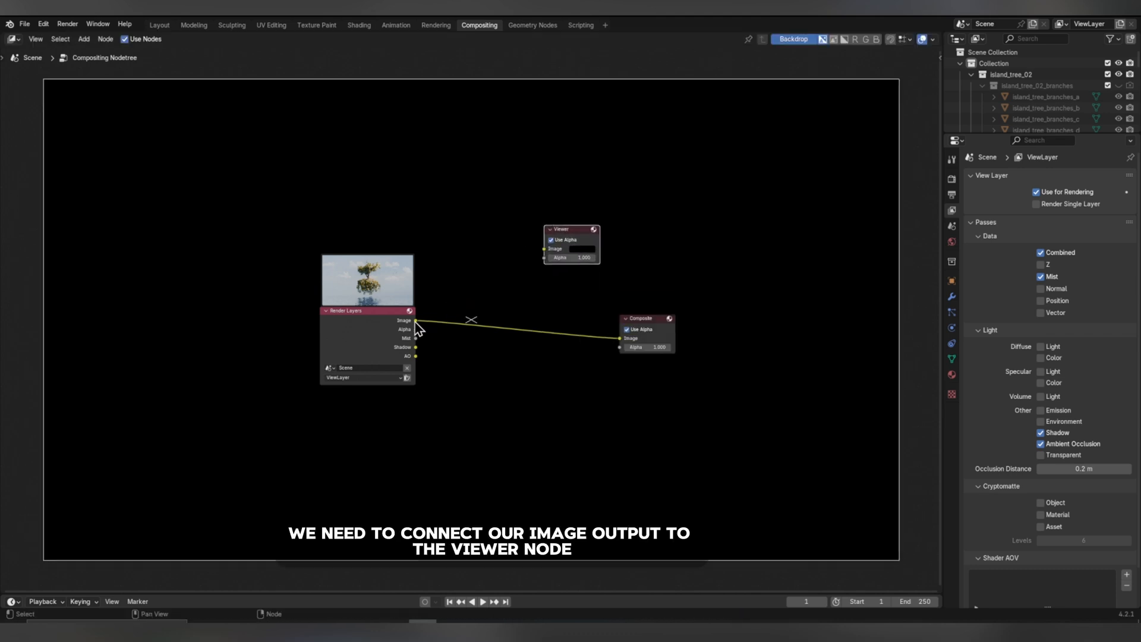
pyautogui.moveTo(415, 321); pyautogui.dragTo(628, 237)
pyautogui.moveTo(643, 316); pyautogui.dragTo(537, 211)
pyautogui.moveTo(632, 239); pyautogui.dragTo(678, 303)
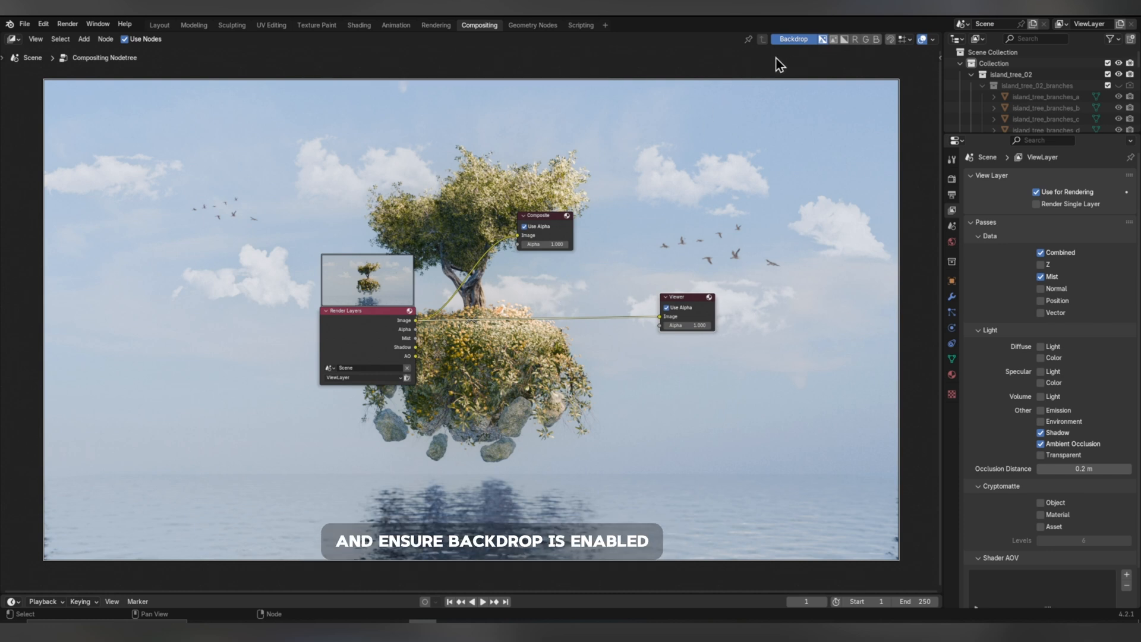
# Add a Color Balance node on the link between Render Layers and the Viewer node.
pyautogui.hotkey('shift', 'a')
pyautogui.write('c')
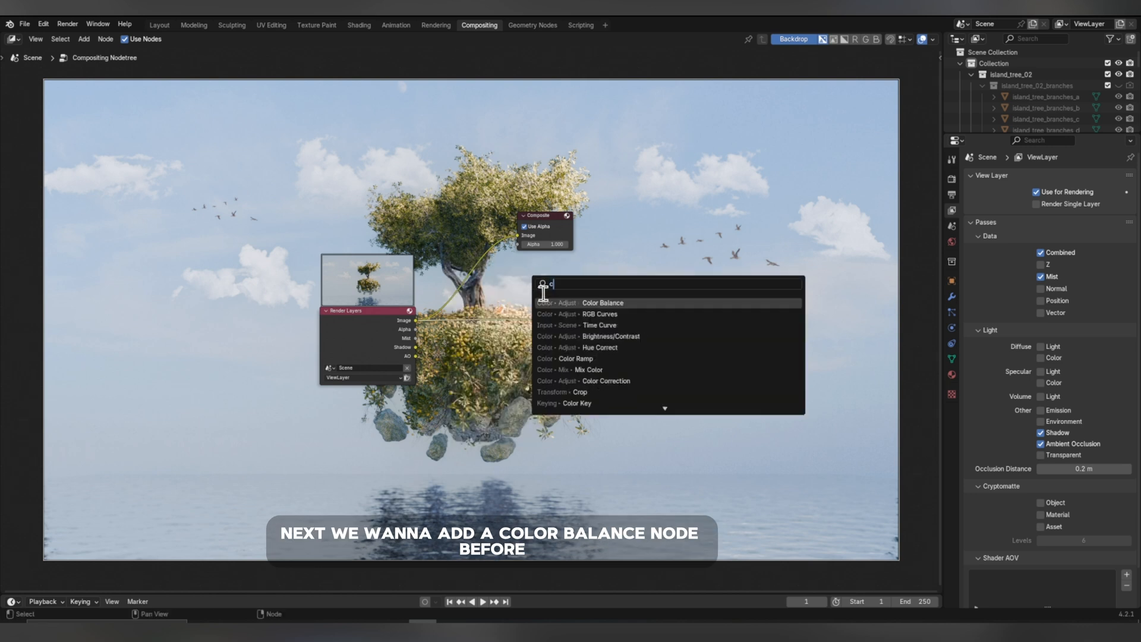
pyautogui.click(545, 302)
pyautogui.click(465, 315)
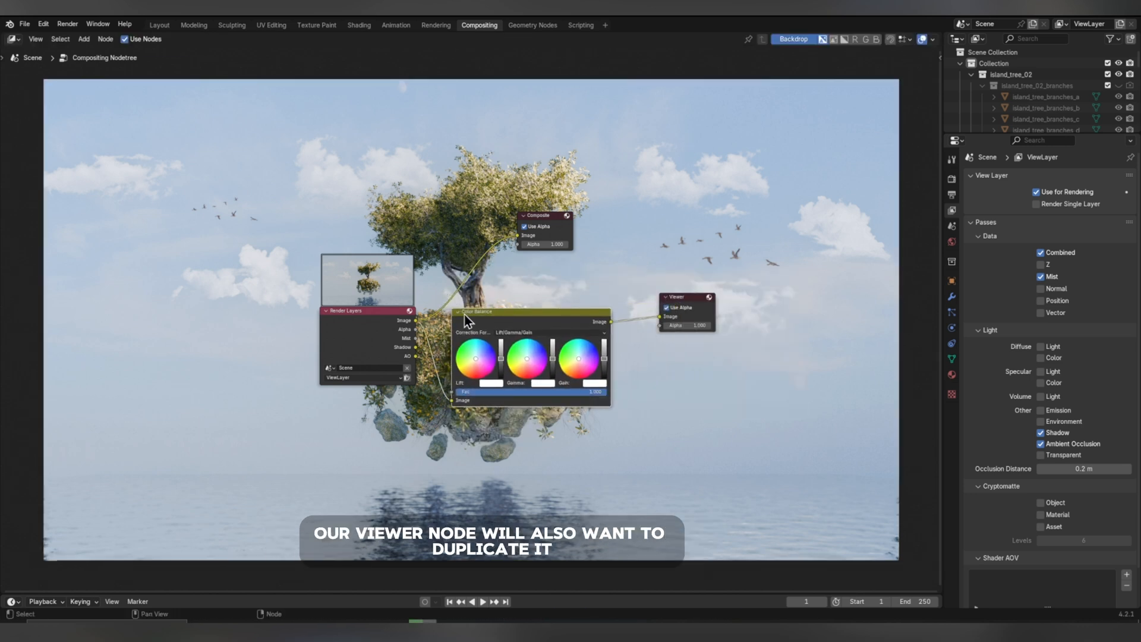
# Duplicate the Color Balance node before the Viewer and set the copy's correction formula to Offset/Power/Slope (ASC-CDL).
pyautogui.hotkey('shift', 'd')
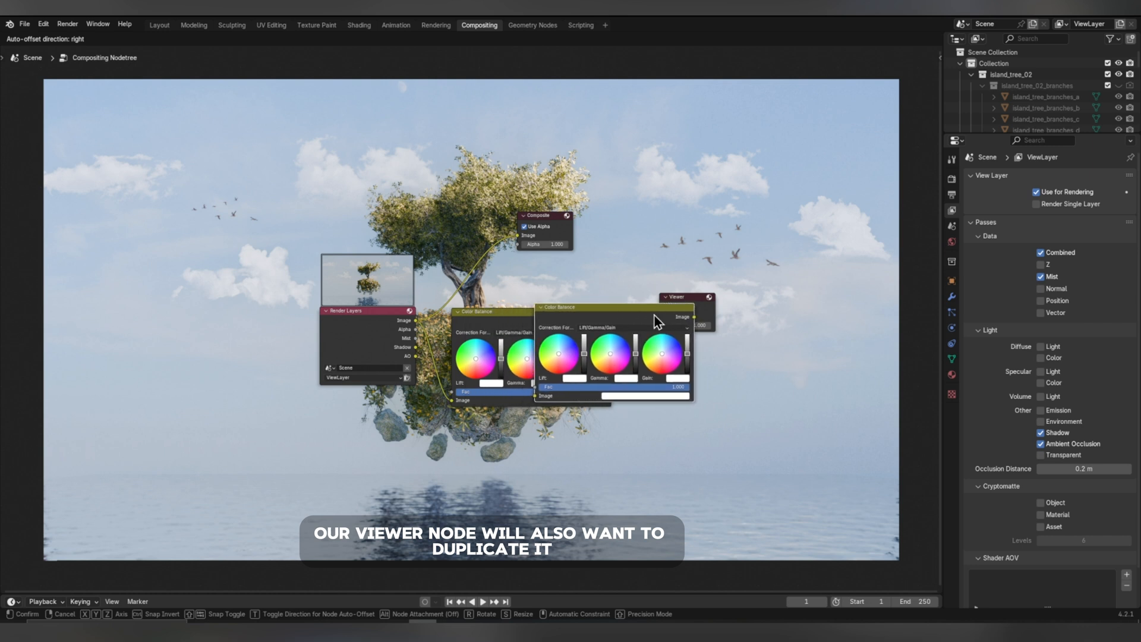
pyautogui.click(654, 315)
pyautogui.click(695, 327)
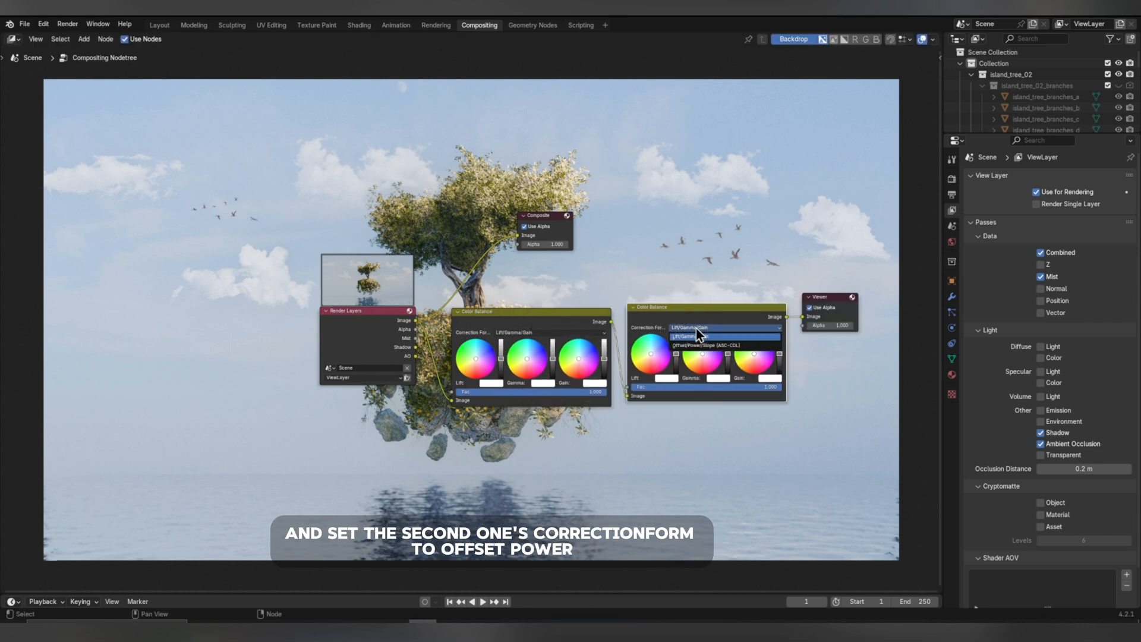
pyautogui.click(687, 346)
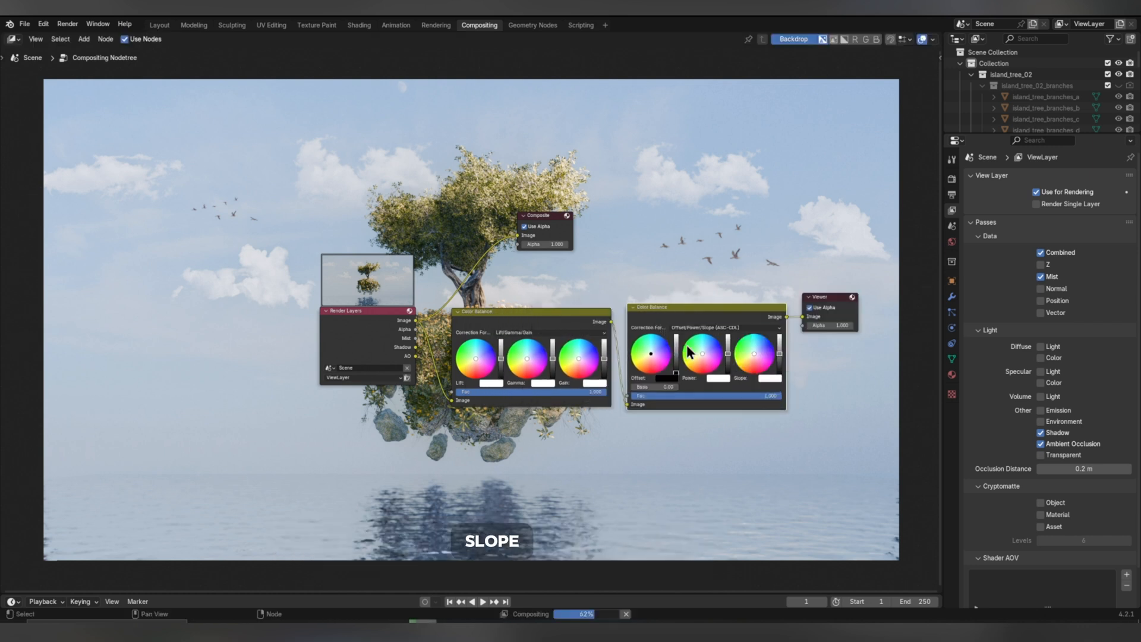
# Give the first Color Balance's Gamma and Gain the same faint green tint (RGB 0.964, 1.035, 1.000) and slightly raise the second node's Slope brightness.
pyautogui.scroll(3, 537, 363)
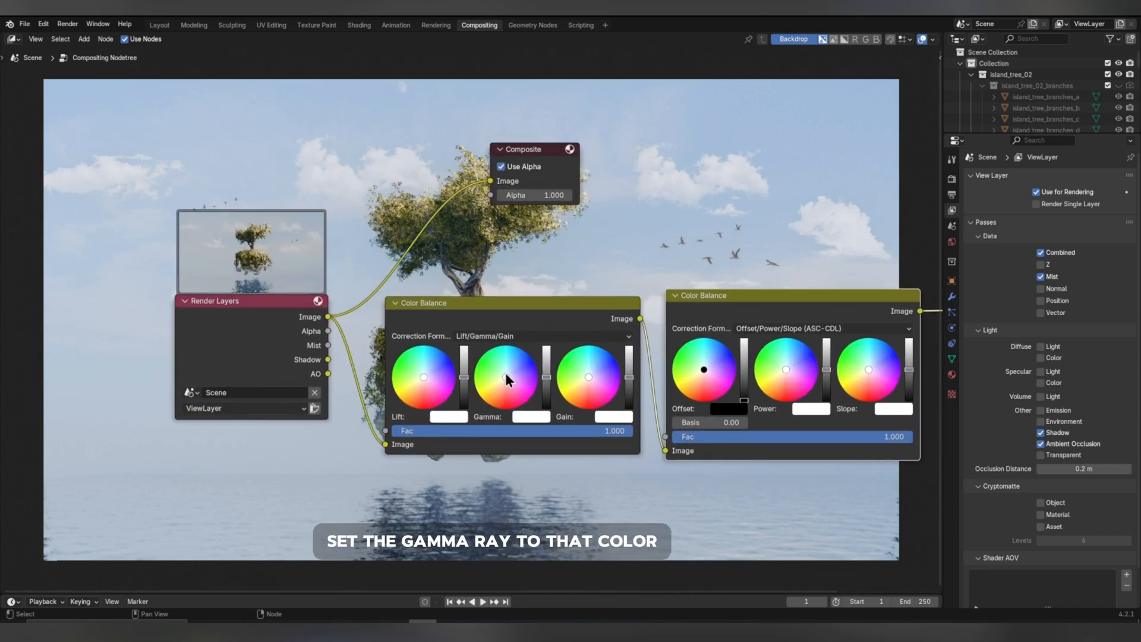
pyautogui.moveTo(505, 373)
pyautogui.mouseDown()
pyautogui.moveTo(498, 390)
pyautogui.moveTo(504, 374)
pyautogui.mouseUp()
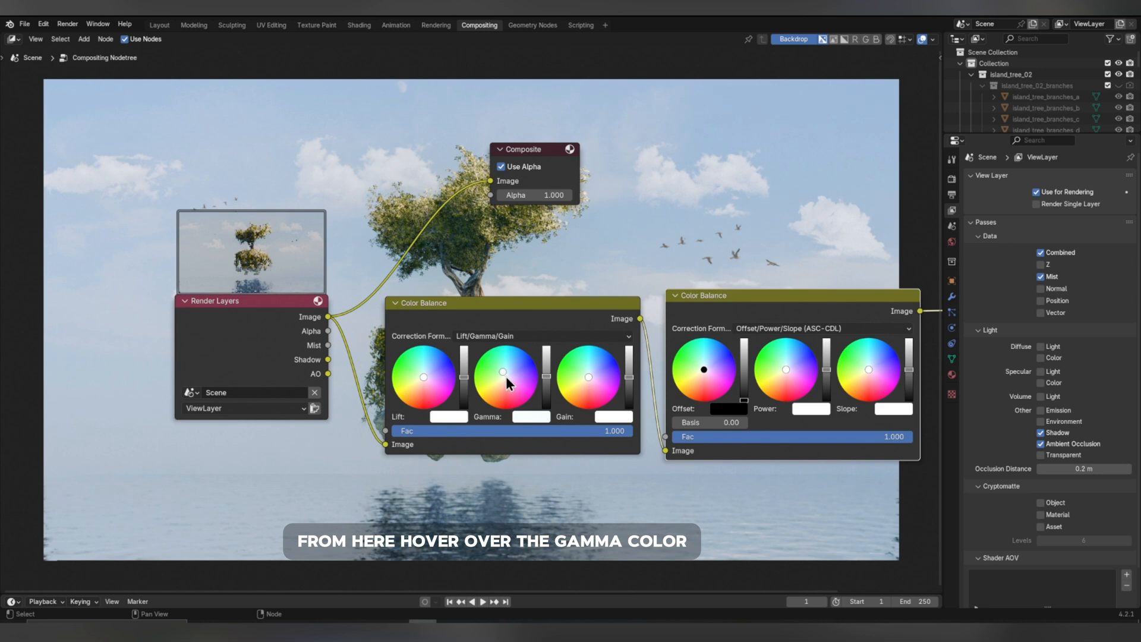
pyautogui.moveTo(520, 416)
pyautogui.hotkey('ctrl', 'c')
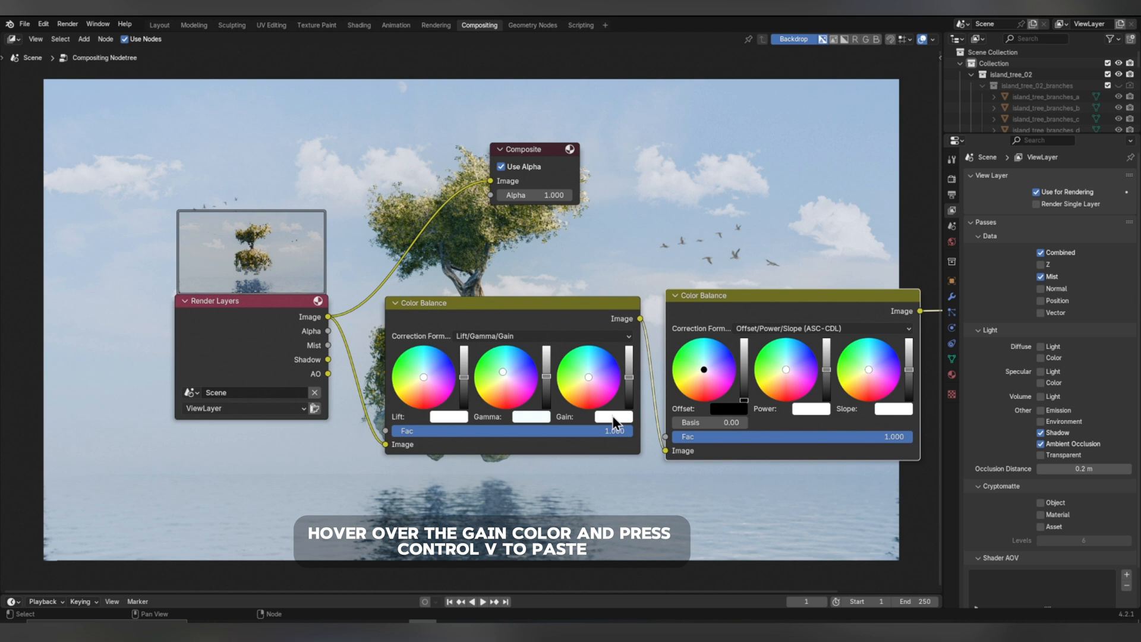
pyautogui.moveTo(613, 415)
pyautogui.hotkey('ctrl', 'v')
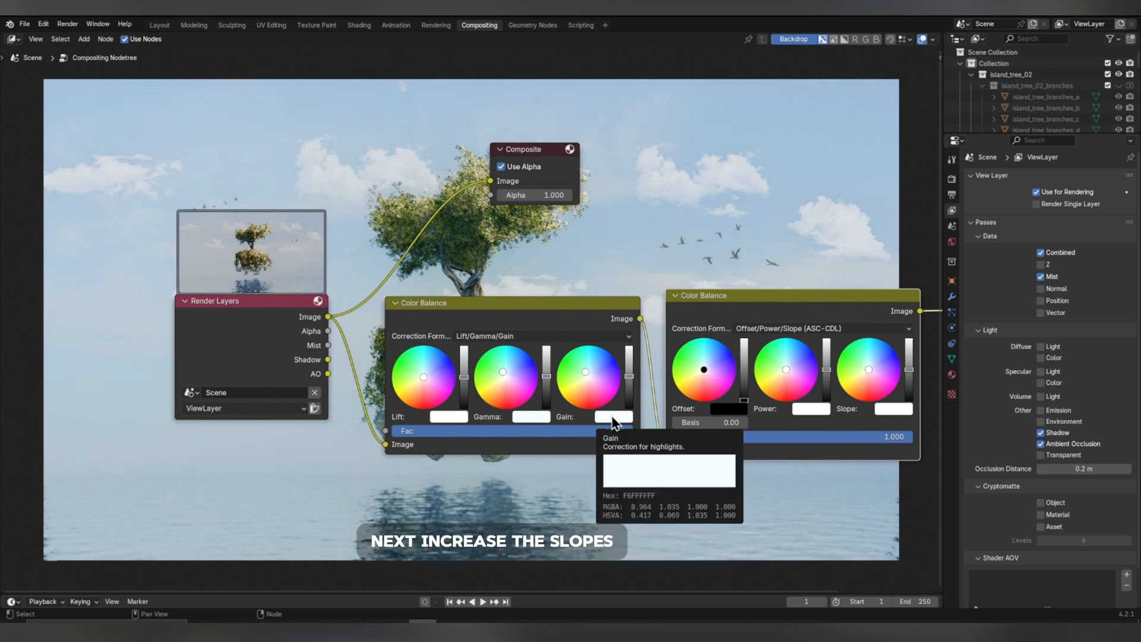
pyautogui.moveTo(909, 370); pyautogui.dragTo(909, 362)
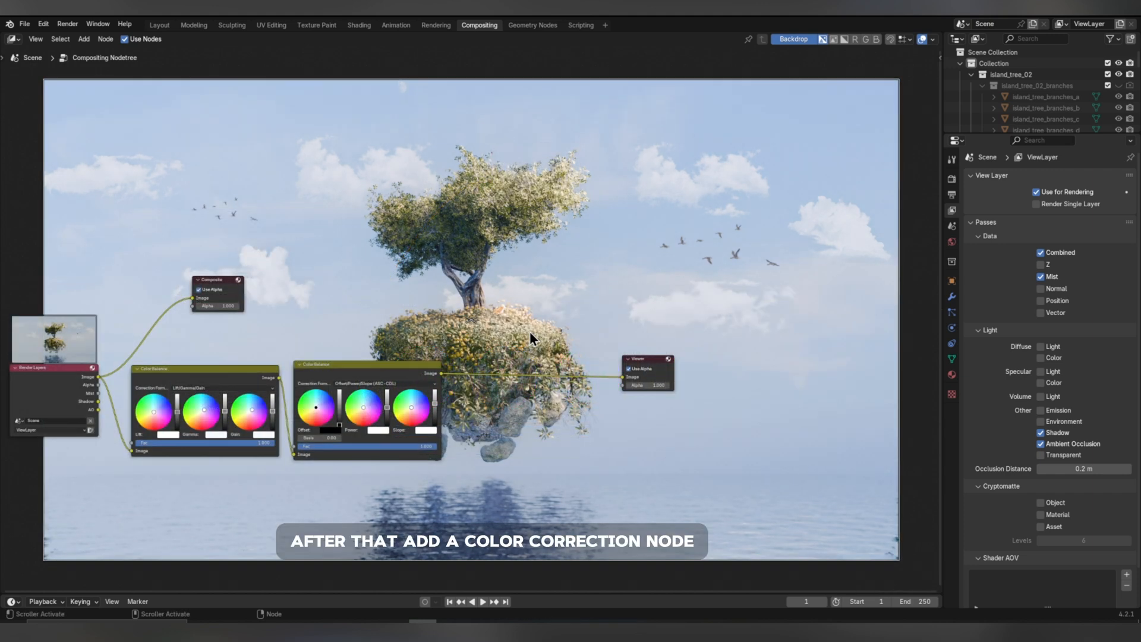
# Add a Color Correction node between the second Color Balance and the Viewer.
pyautogui.hotkey('shift', 'a')
pyautogui.write('c')
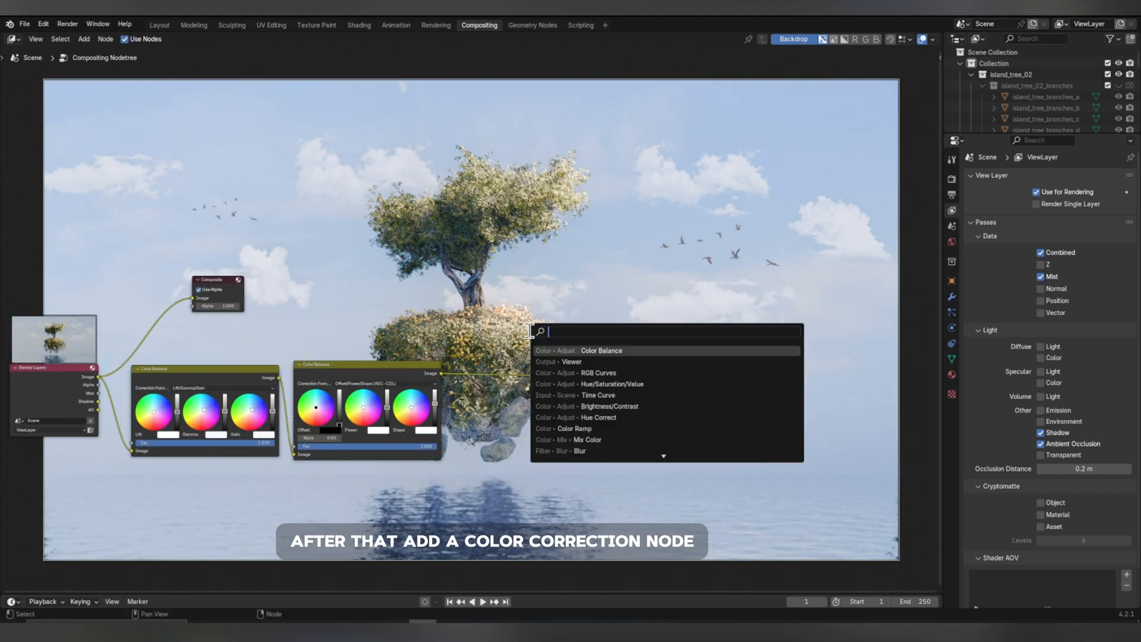
pyautogui.write('olor correc')
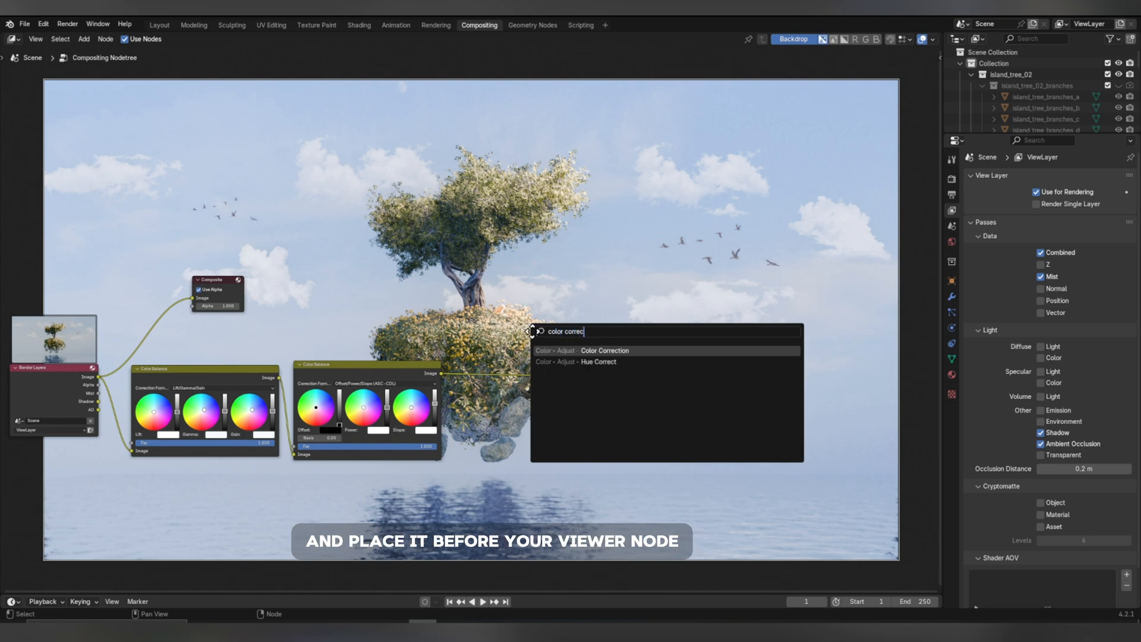
pyautogui.press('Return')
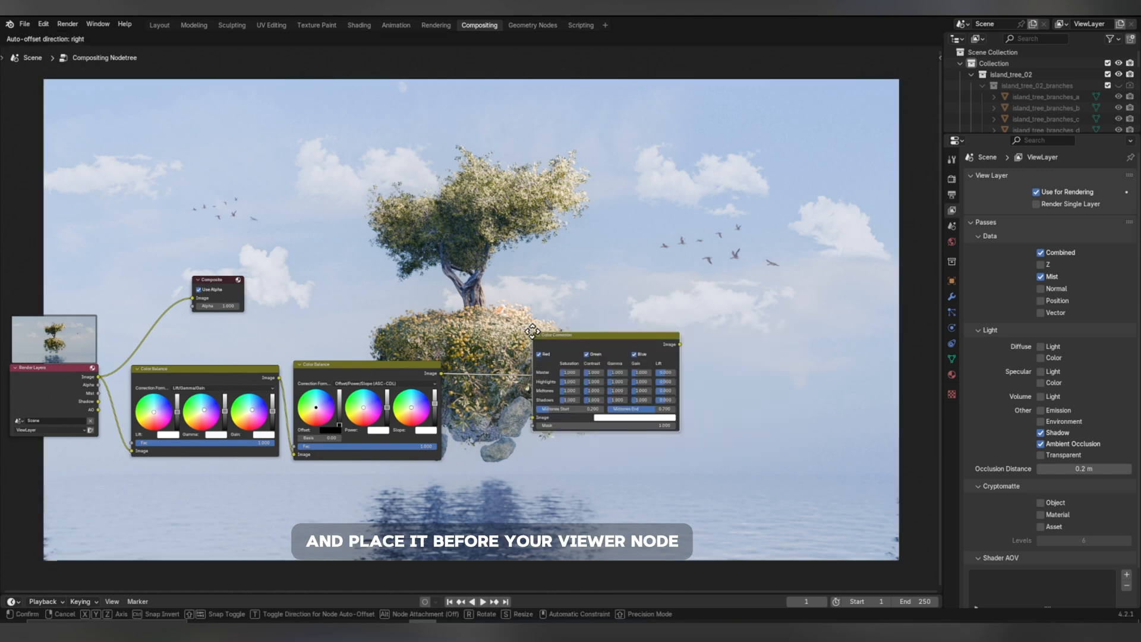
pyautogui.click(489, 336)
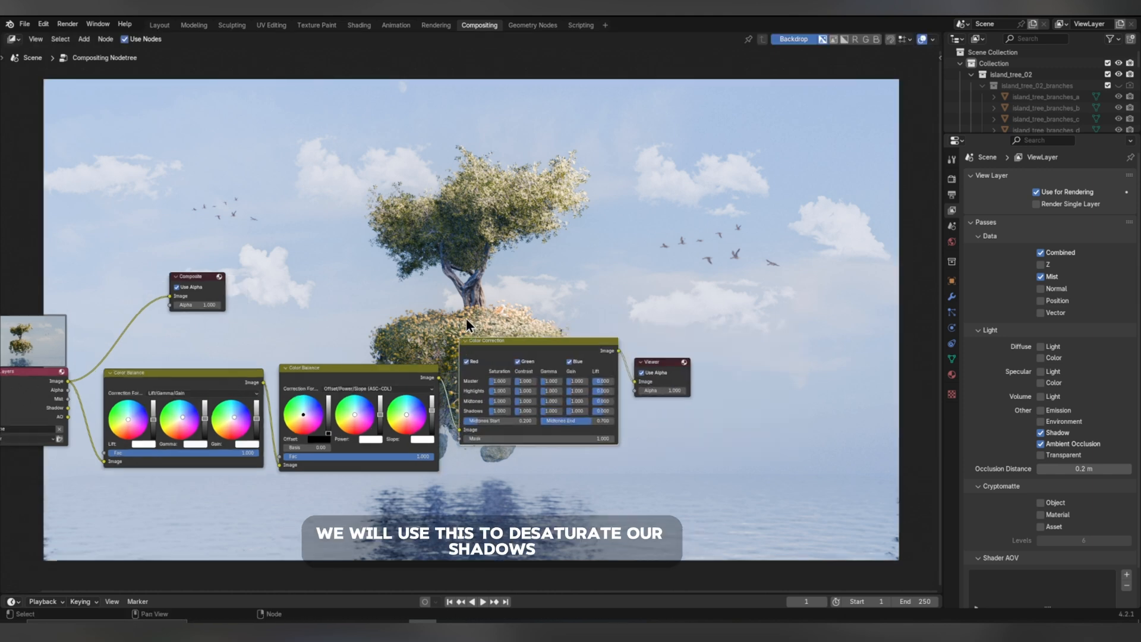
# In the Color Correction node, set the Shadows Saturation to 0.25 and Midtones Start to 0.
pyautogui.scroll(3, 466, 318)
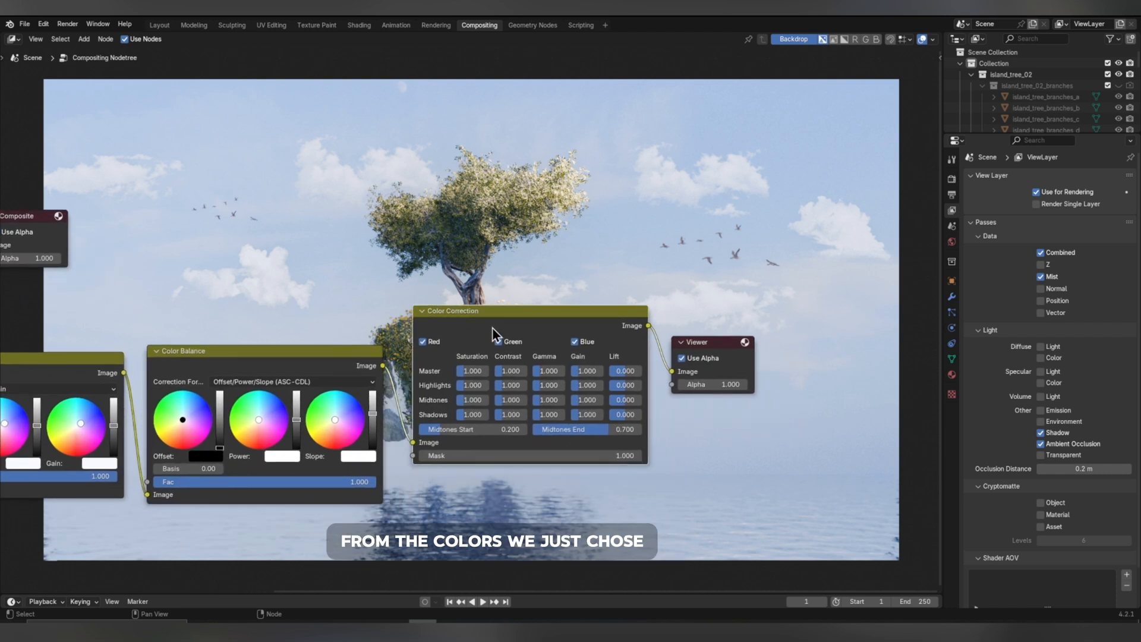
pyautogui.moveTo(492, 333); pyautogui.dragTo(492, 364)
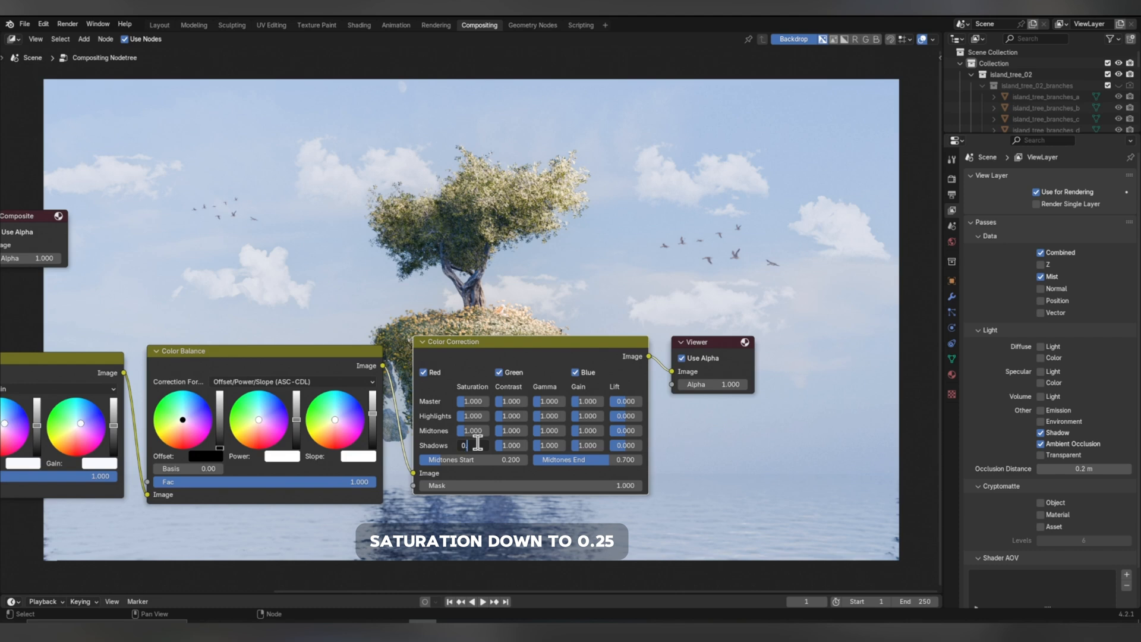
pyautogui.write('5')
pyautogui.press('Return')
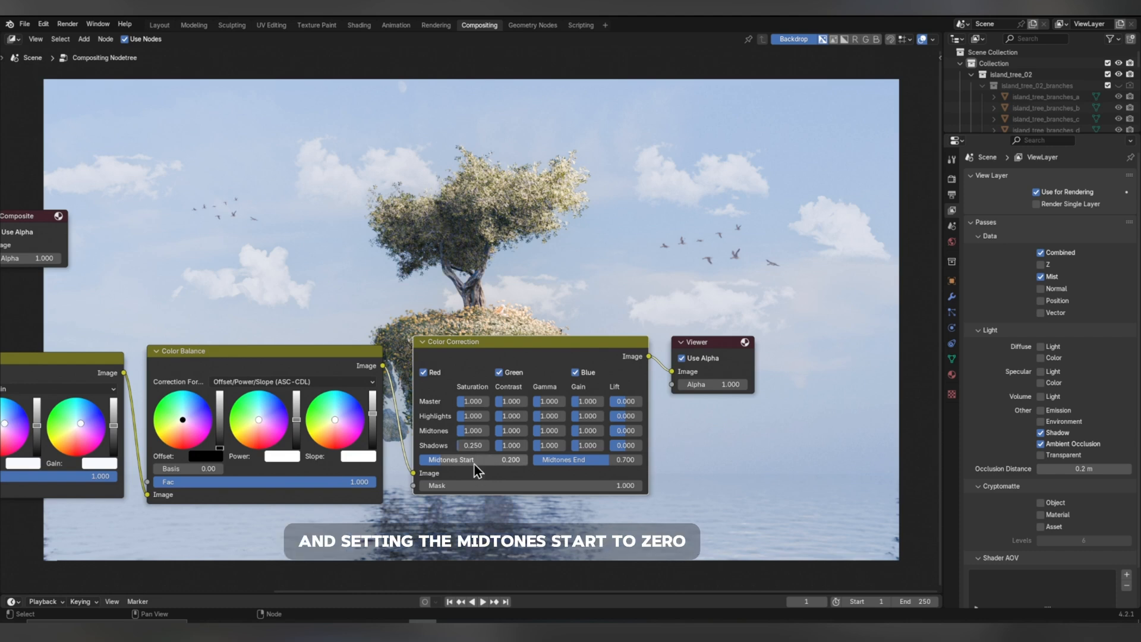
pyautogui.click(475, 460)
pyautogui.write('0')
pyautogui.press('Return')
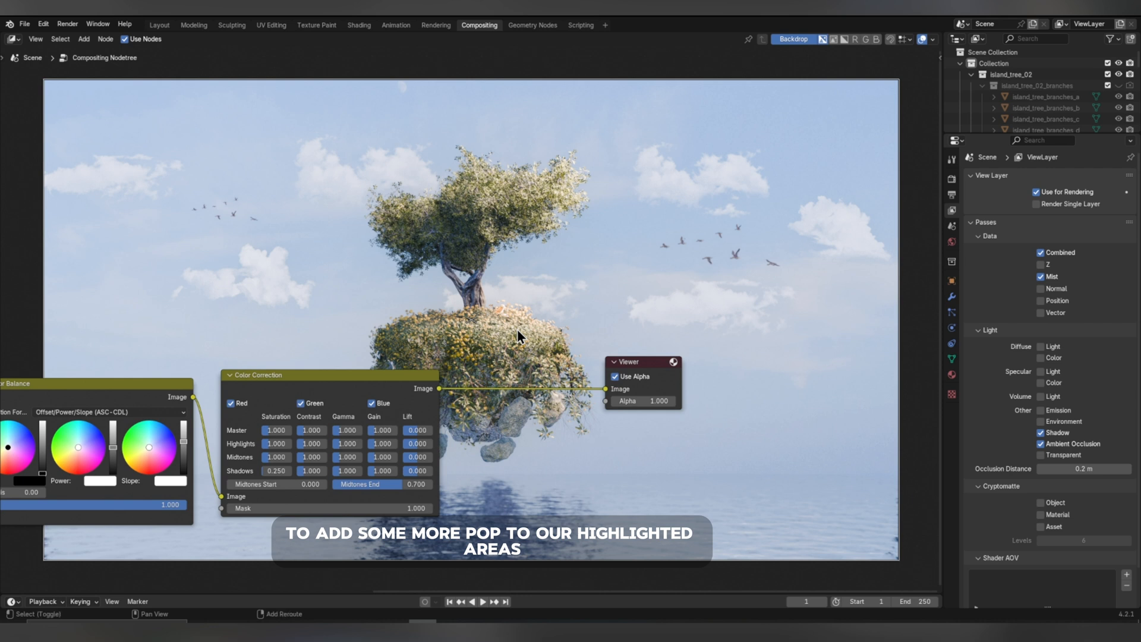
# Add a Glare node between the Color Correction node and the Viewer.
pyautogui.hotkey('shift', 'a')
pyautogui.write('glare')
pyautogui.press('Return')
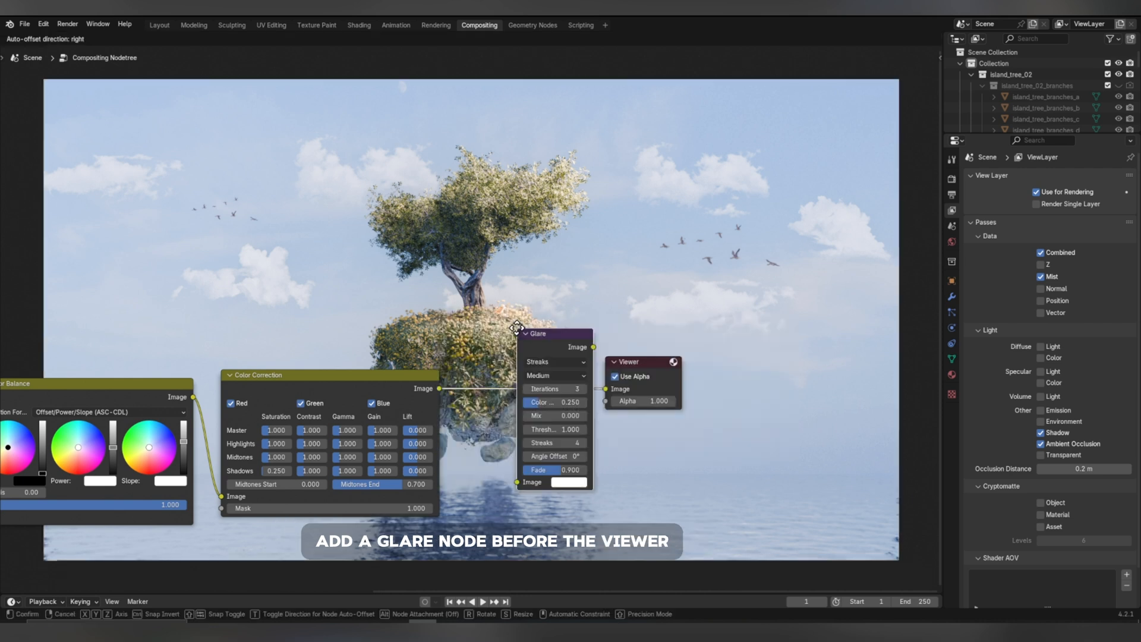
pyautogui.click(529, 363)
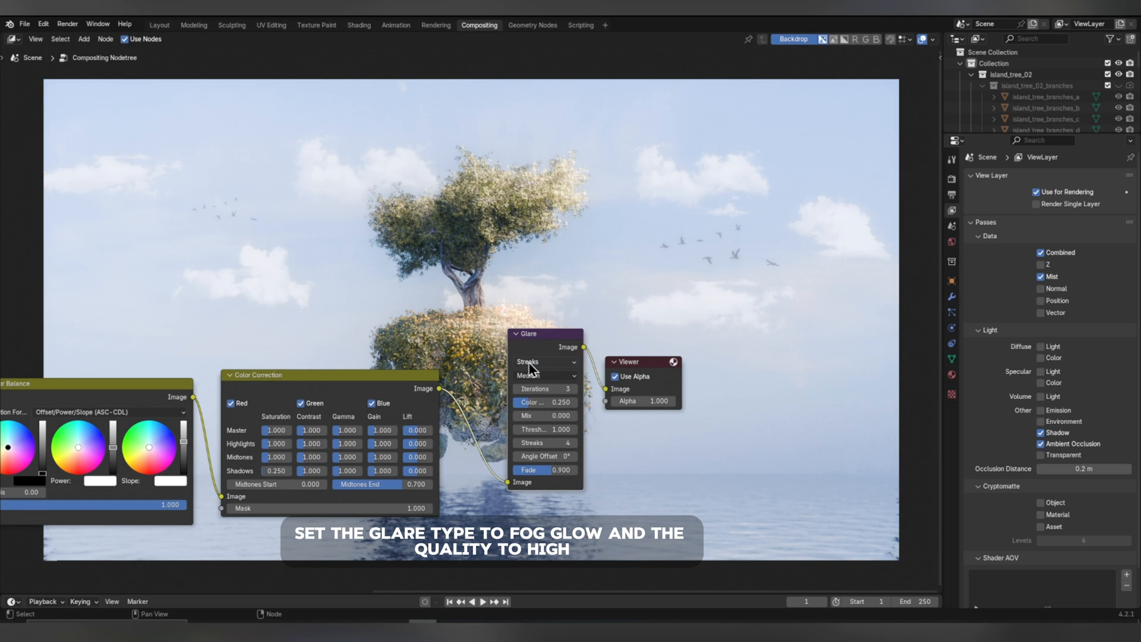
# Configure the Glare node as Fog Glow with High quality, Mix 0.25 and Size 9.
pyautogui.click(529, 363)
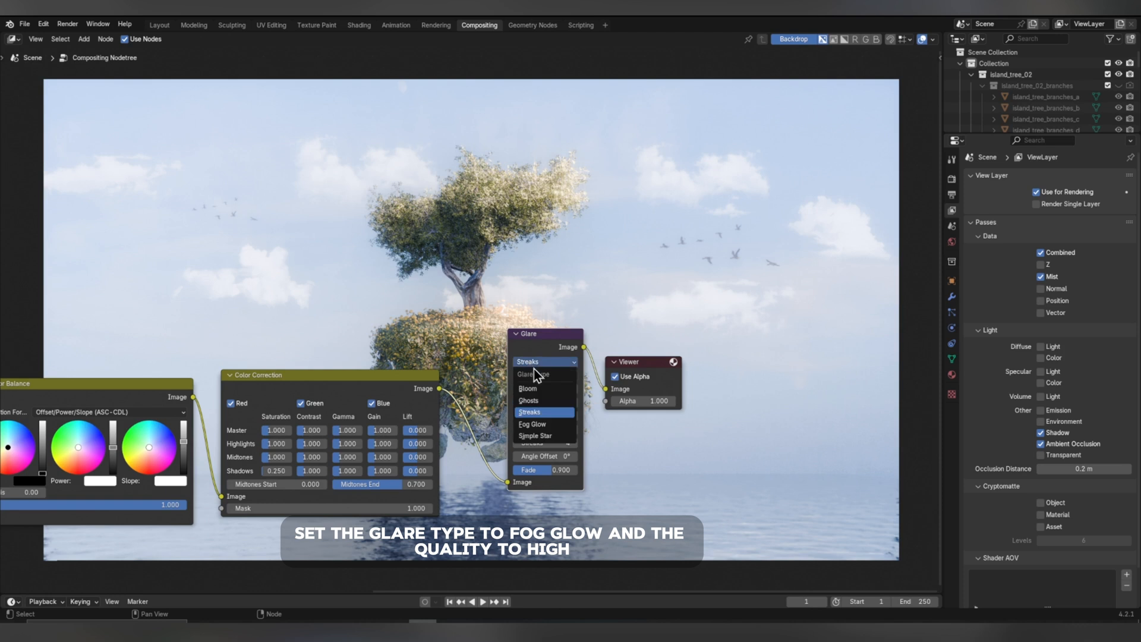
pyautogui.click(532, 424)
pyautogui.click(547, 375)
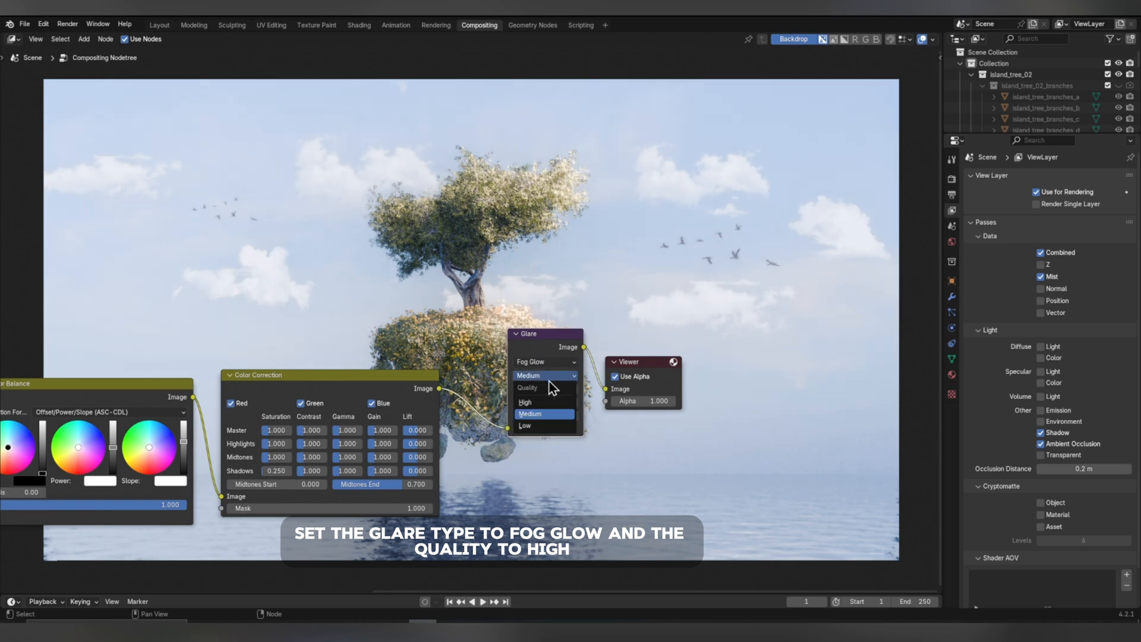
pyautogui.click(546, 399)
pyautogui.click(574, 389)
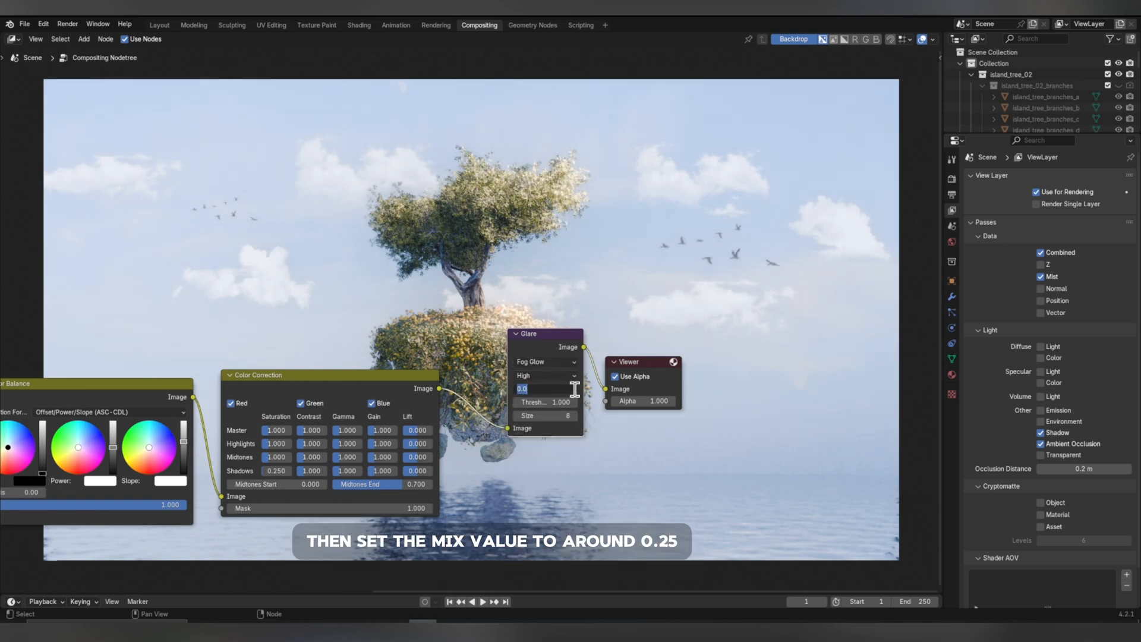
pyautogui.write('0.25')
pyautogui.press('Return')
pyautogui.click(576, 420)
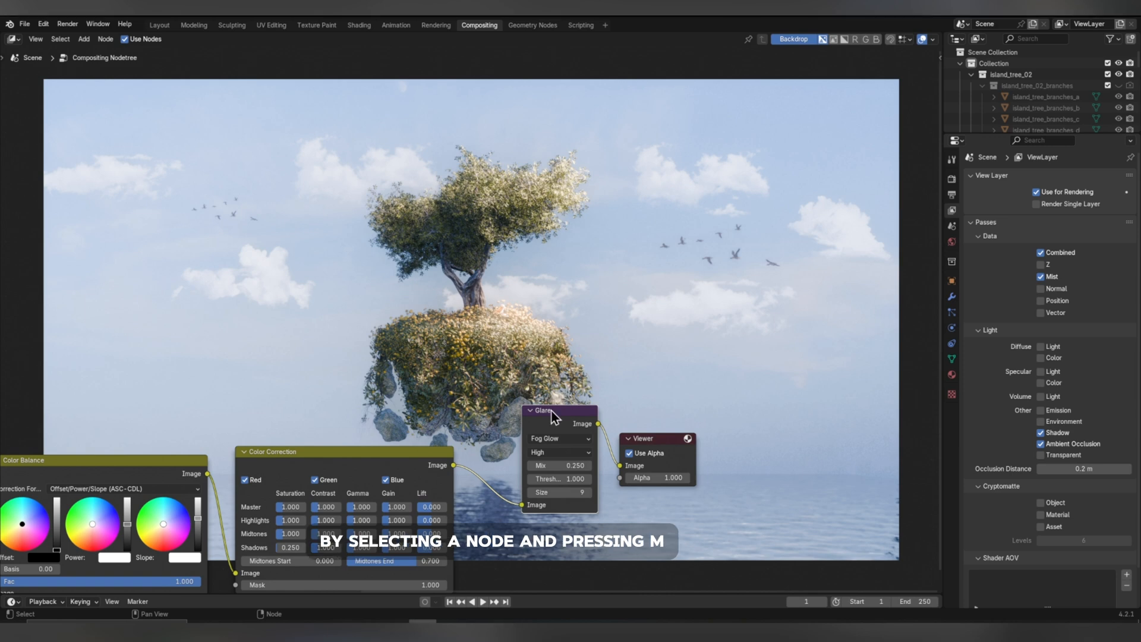
# Mute and unmute the Glare node to compare the image with and without the glow.
pyautogui.press('m')
pyautogui.press('m')
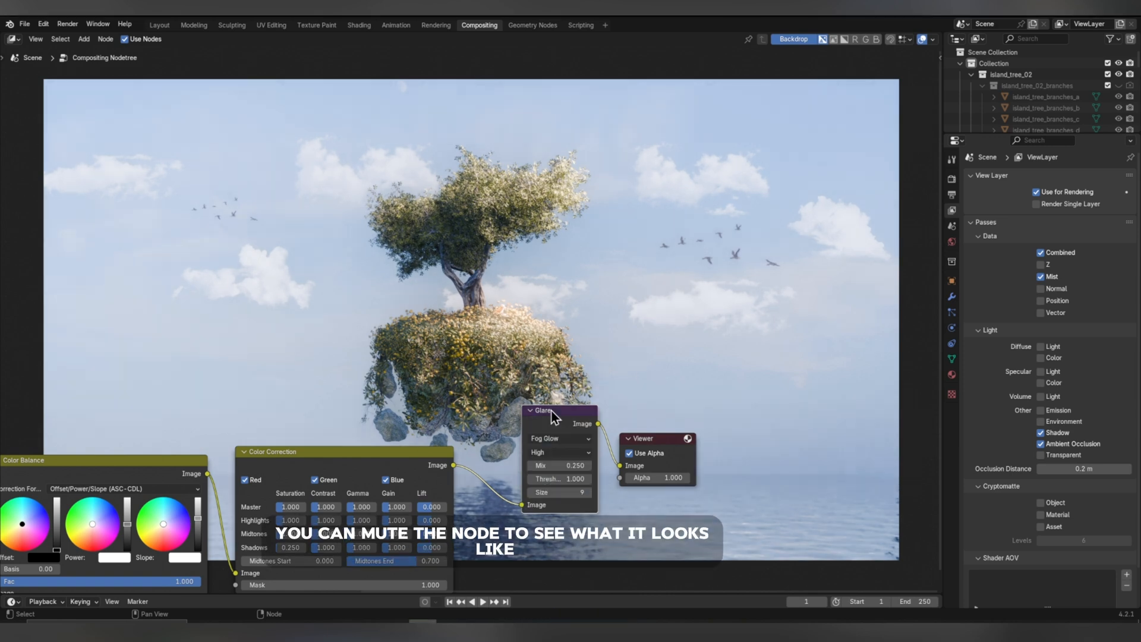
pyautogui.press('m')
pyautogui.press('m')
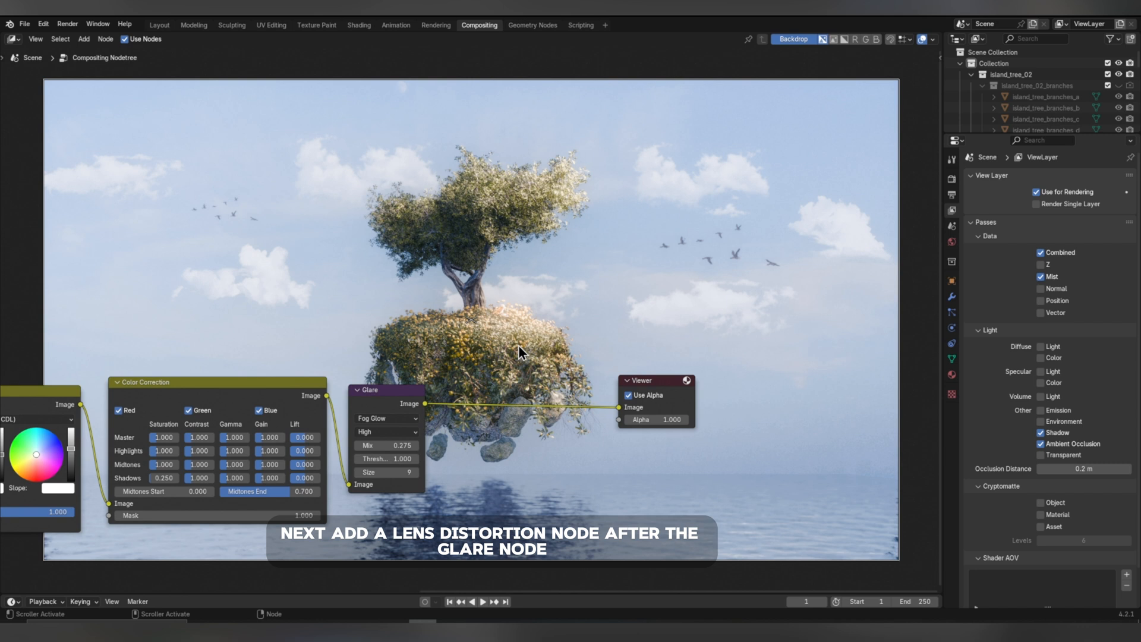
# Add a Lens Distortion node between the Glare node and the Viewer and align it with the node chain.
pyautogui.hotkey('shift', 'a')
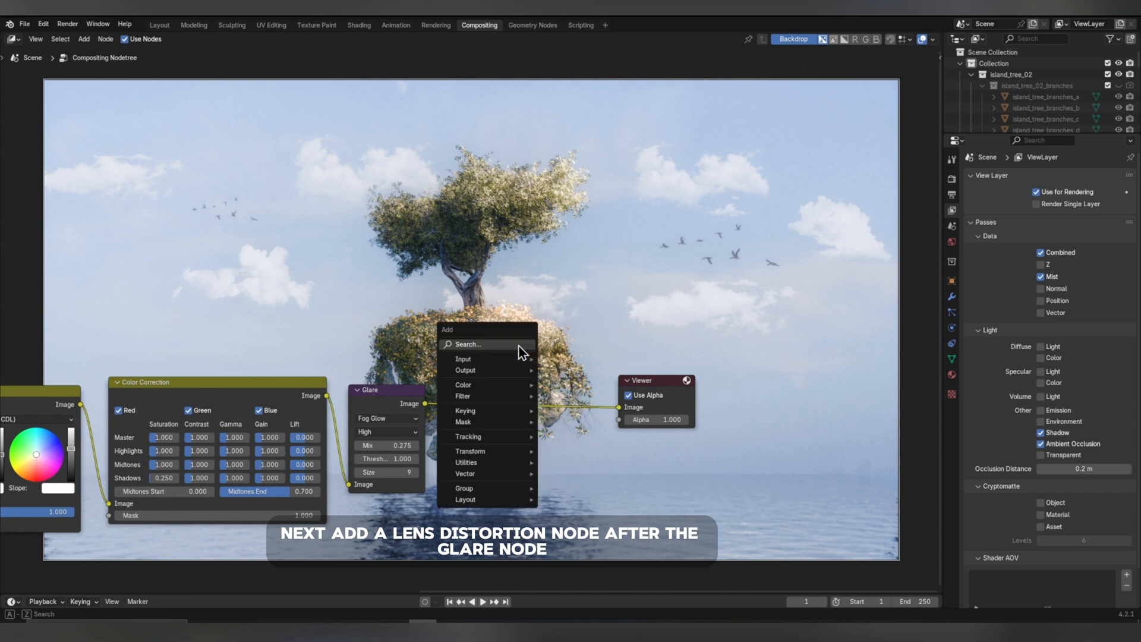
pyautogui.click(519, 346)
pyautogui.write('lens')
pyautogui.press('Return')
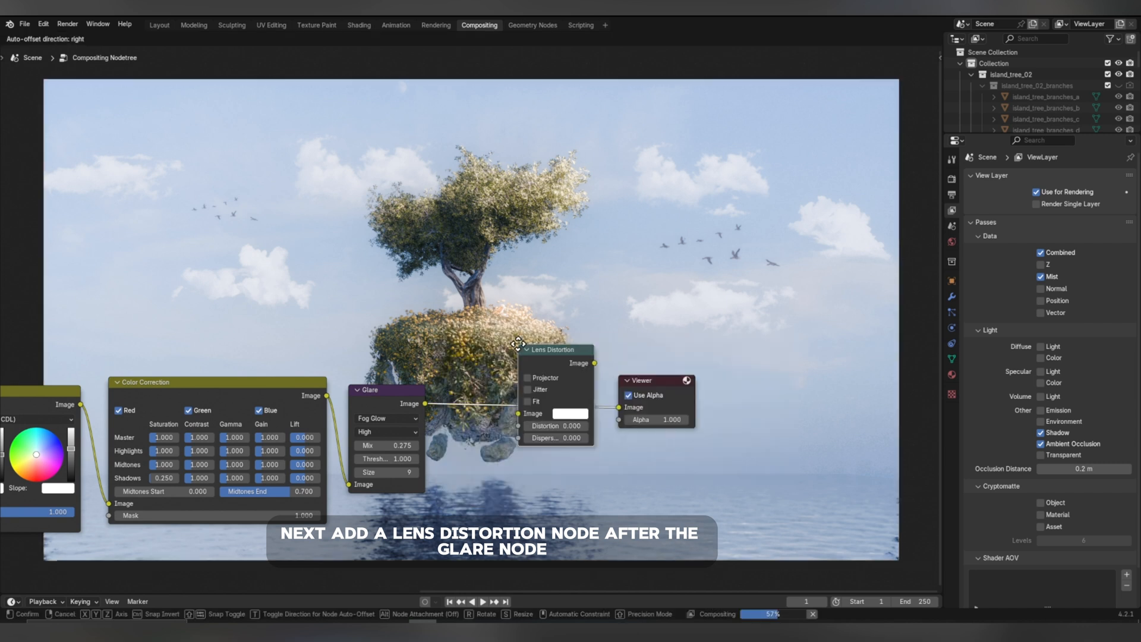
pyautogui.click(505, 348)
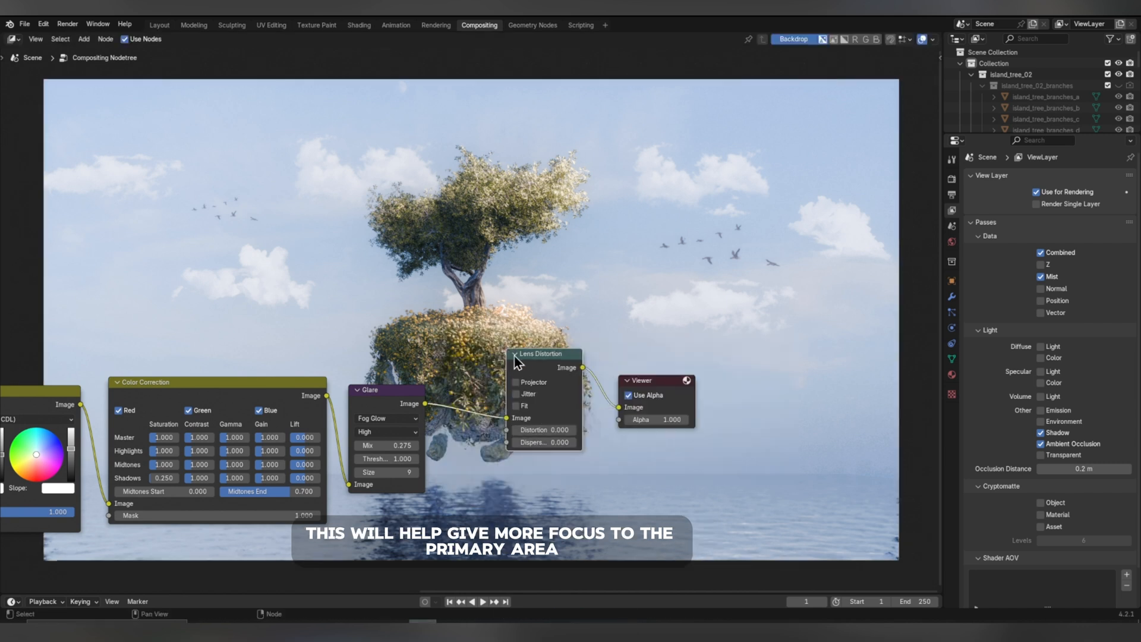
pyautogui.moveTo(527, 359); pyautogui.dragTo(505, 389)
# Enable Fit on the Lens Distortion node and set both Distortion and Dispersion to 0.015.
pyautogui.click(494, 437)
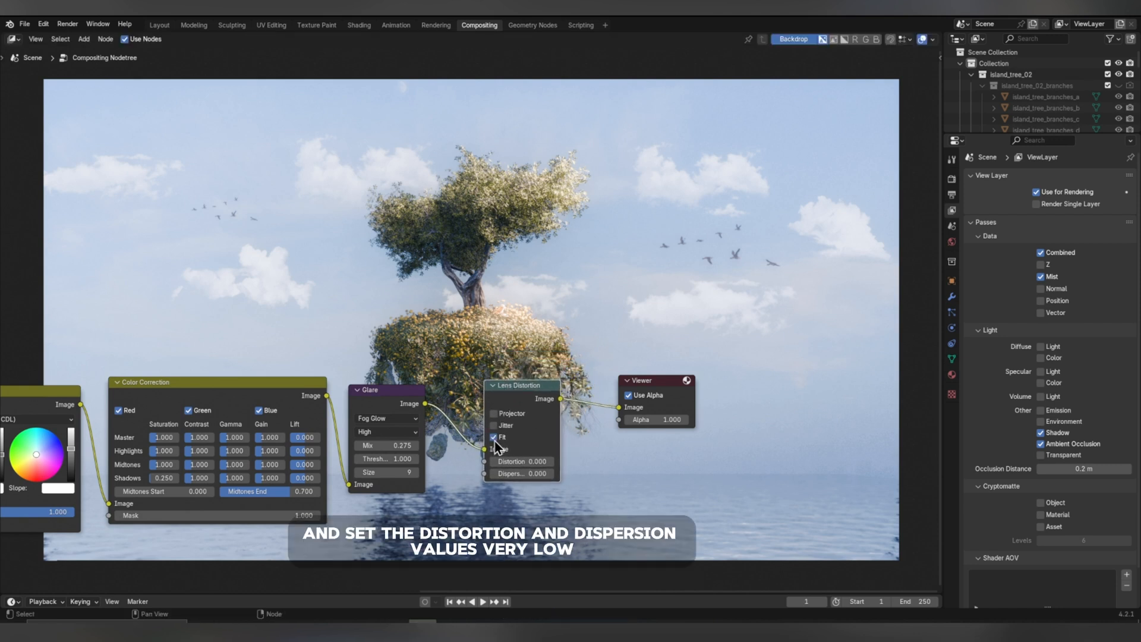
pyautogui.click(516, 461)
pyautogui.write('0.')
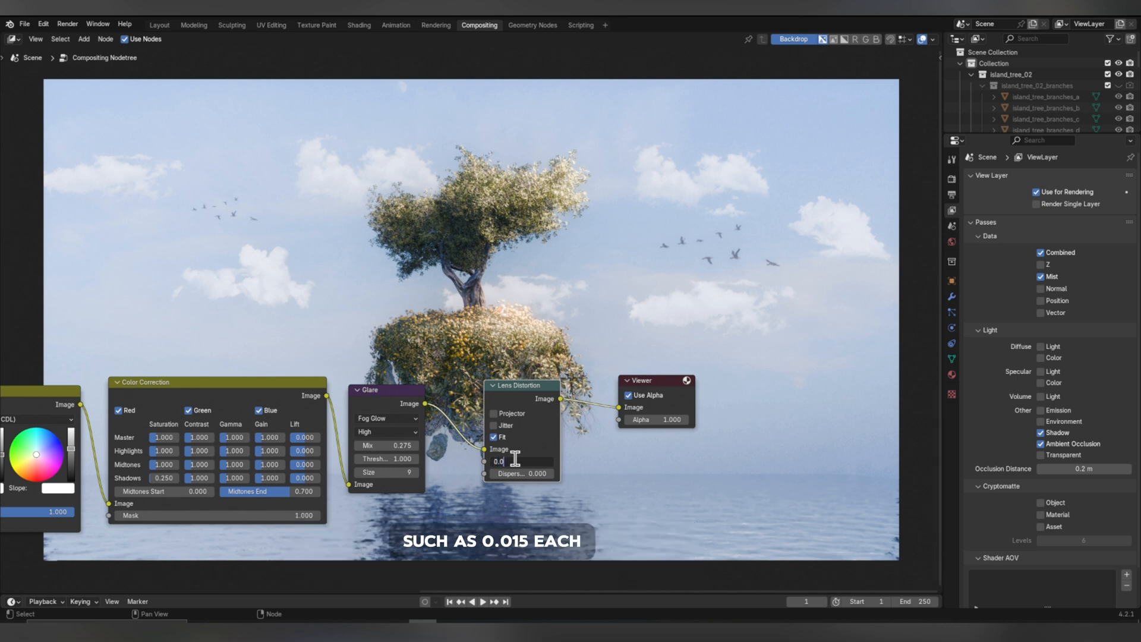
pyautogui.press('Return')
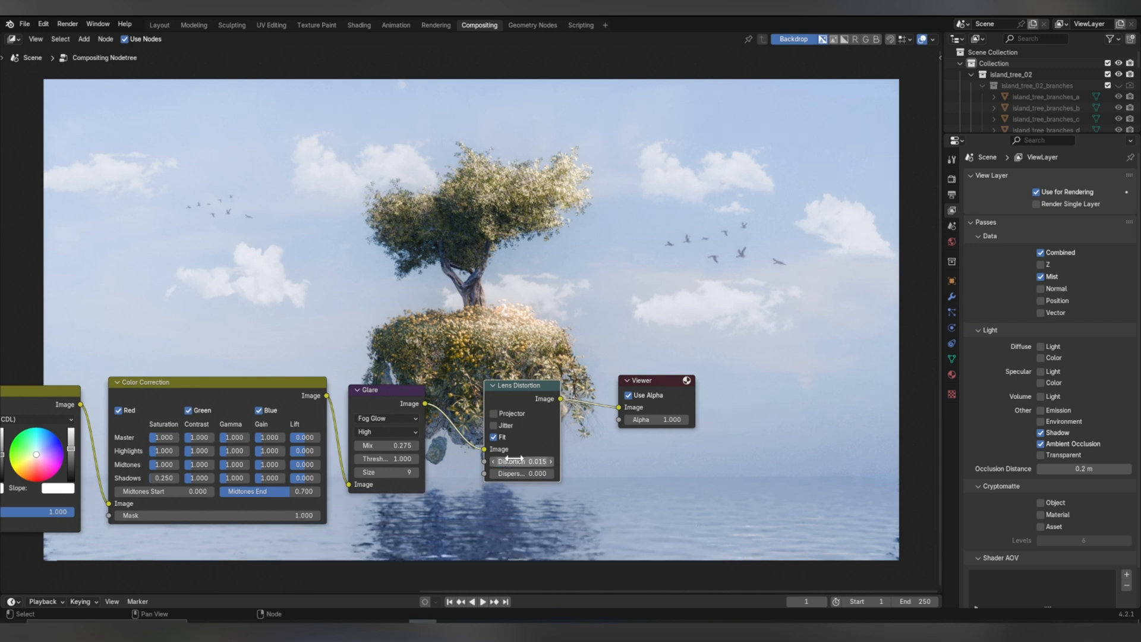
pyautogui.click(522, 473)
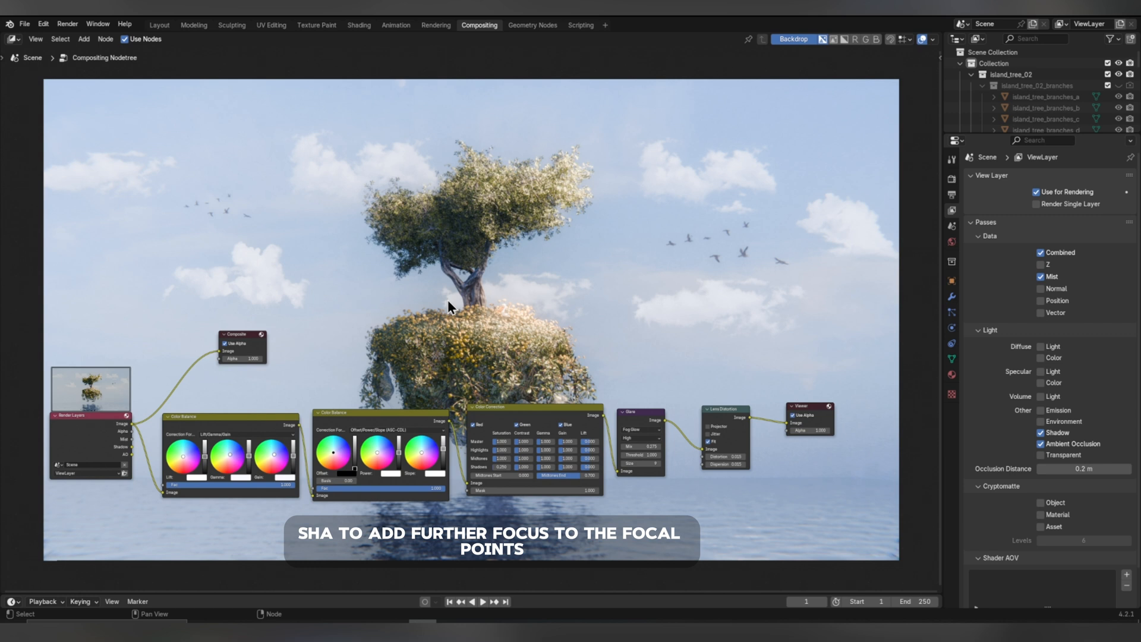
# Add an Ellipse Mask node above the Color Correction node.
pyautogui.hotkey('shift', 'a')
pyautogui.write('e')
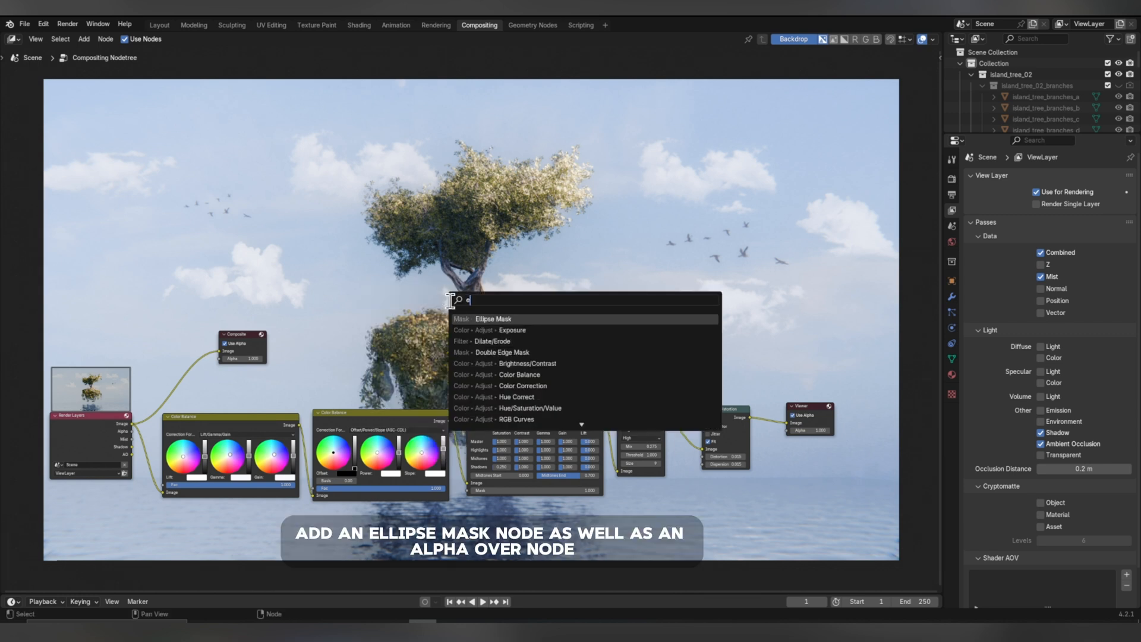
pyautogui.click(466, 316)
pyautogui.click(435, 316)
pyautogui.hotkey('shift', 'a')
pyautogui.press('Escape')
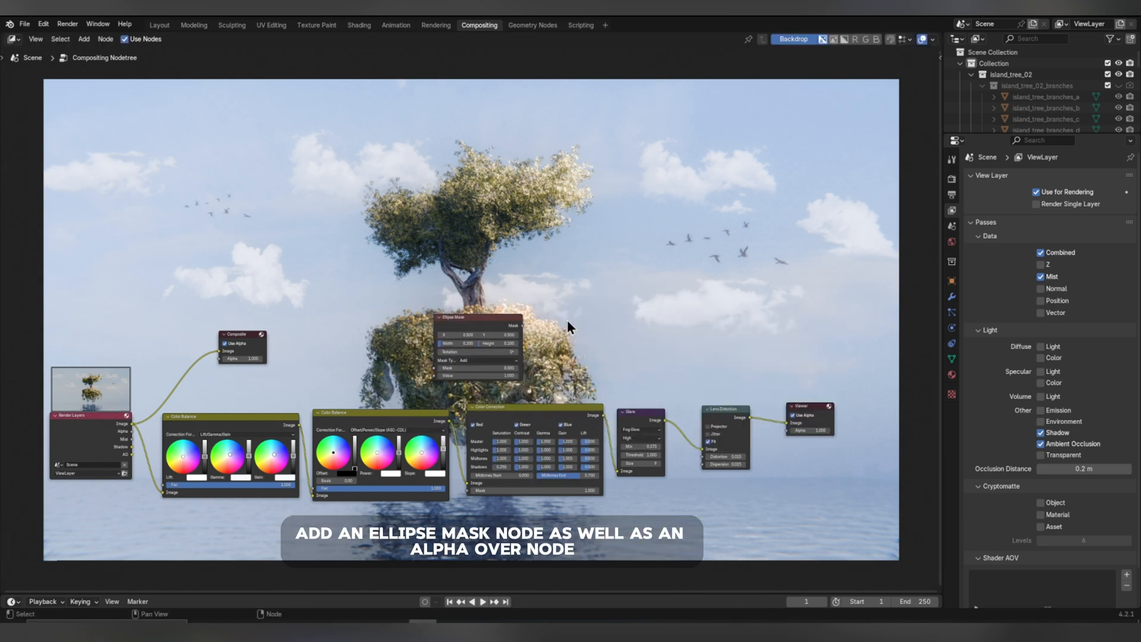
# Add an Alpha Over node to the right of the Ellipse Mask node.
pyautogui.hotkey('shift', 'a')
pyautogui.click(567, 319)
pyautogui.write('a')
pyautogui.click(590, 336)
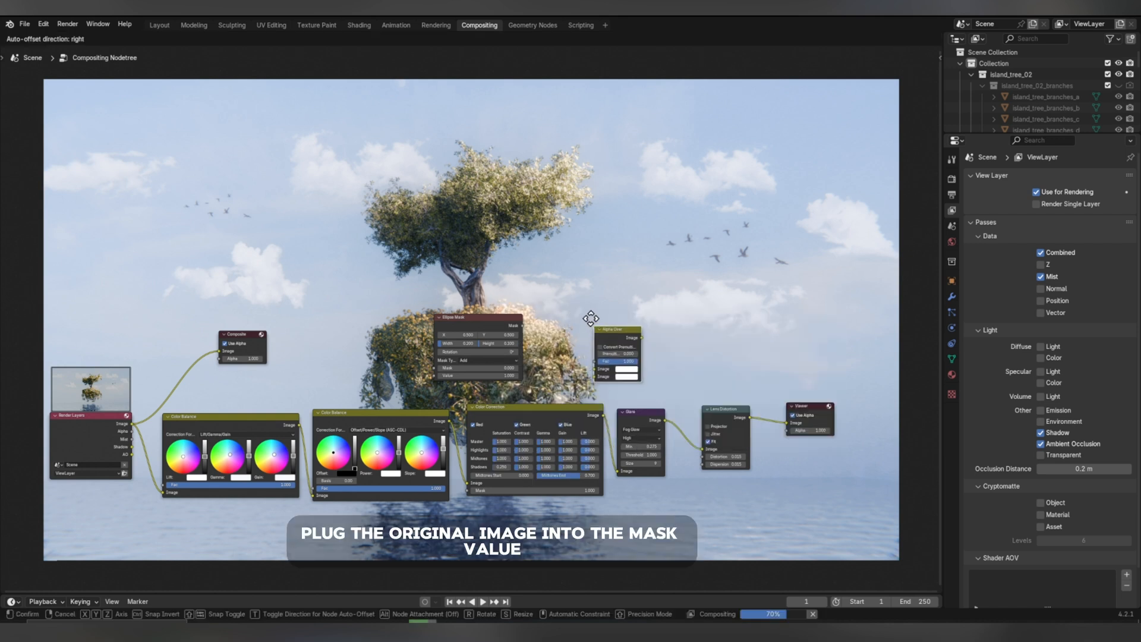
pyautogui.click(586, 315)
# Link the rendered image to the Ellipse Mask's Mask input and its output to Alpha Over's Fac, leaving room between the two nodes.
pyautogui.moveTo(131, 426); pyautogui.dragTo(438, 368)
pyautogui.moveTo(522, 326); pyautogui.dragTo(584, 354)
pyautogui.moveTo(481, 325); pyautogui.dragTo(423, 329)
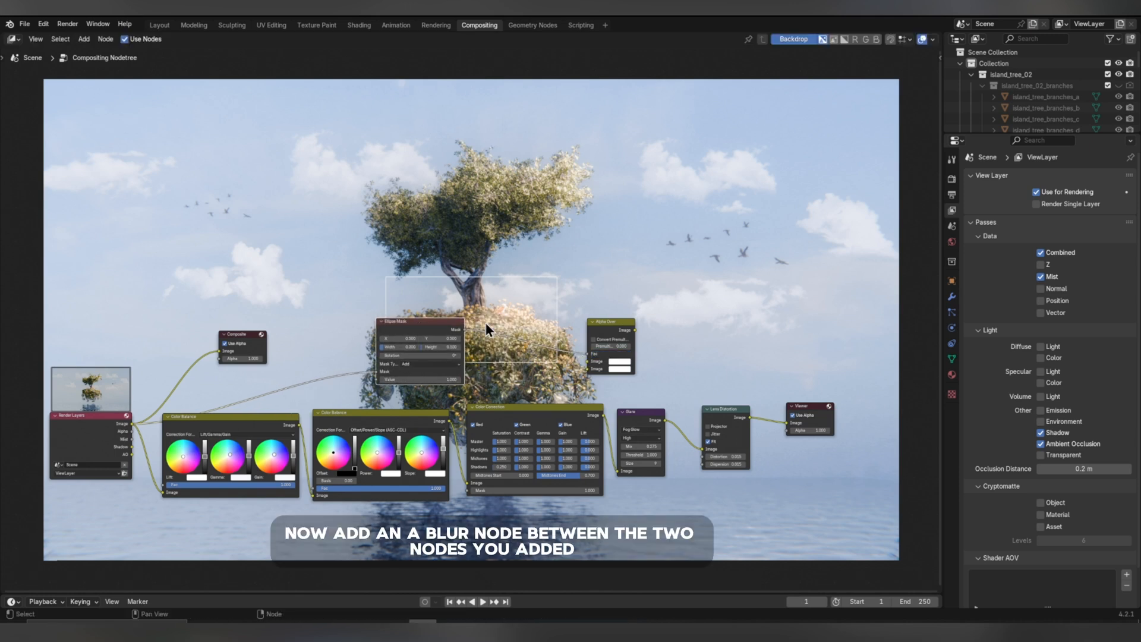
# Add a Blur node on the link between the Ellipse Mask and Alpha Over nodes.
pyautogui.hotkey('shift', 'a')
pyautogui.moveTo(523, 333)
pyautogui.click(553, 357)
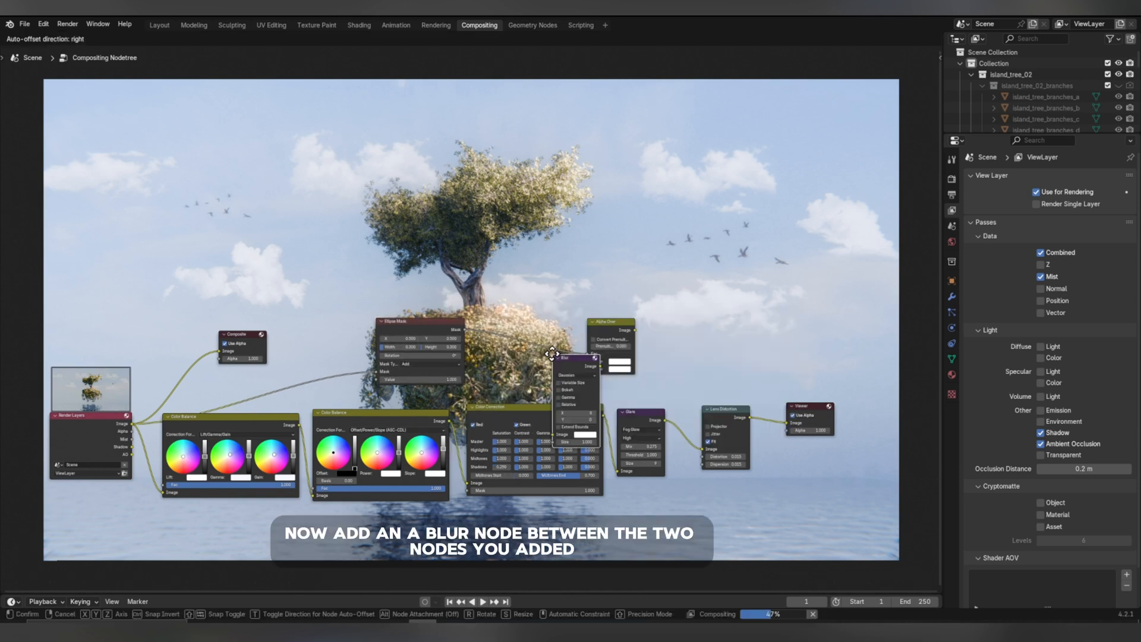
pyautogui.click(504, 309)
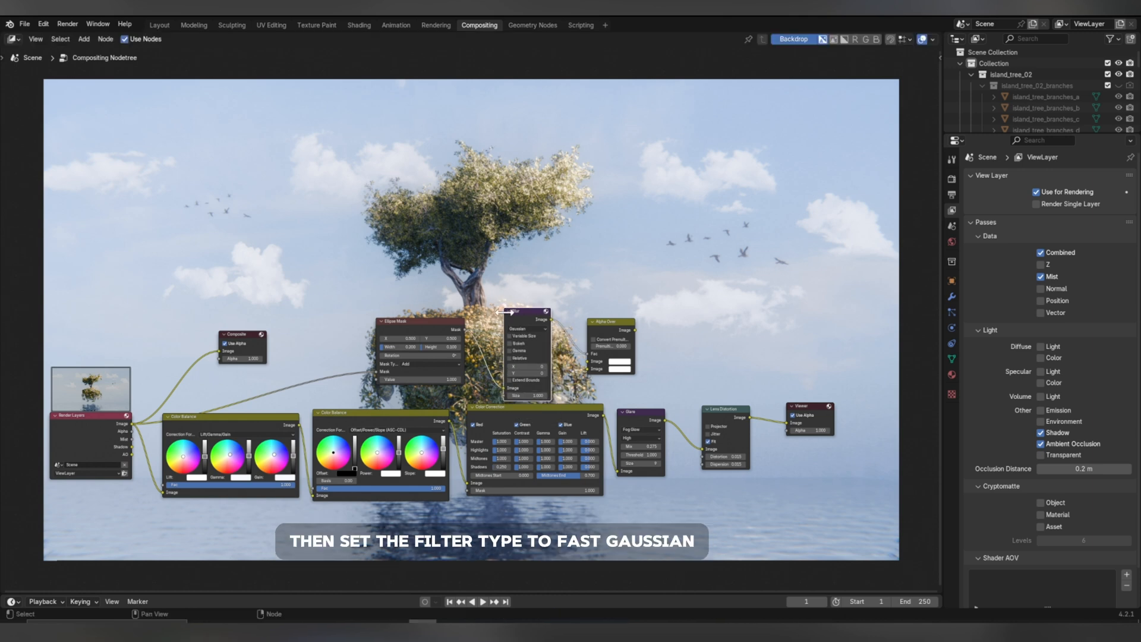
# Set the Blur node to Fast Gaussian with Relative enabled, Y aspect correction, and both X and Y at 7.5%.
pyautogui.click(519, 328)
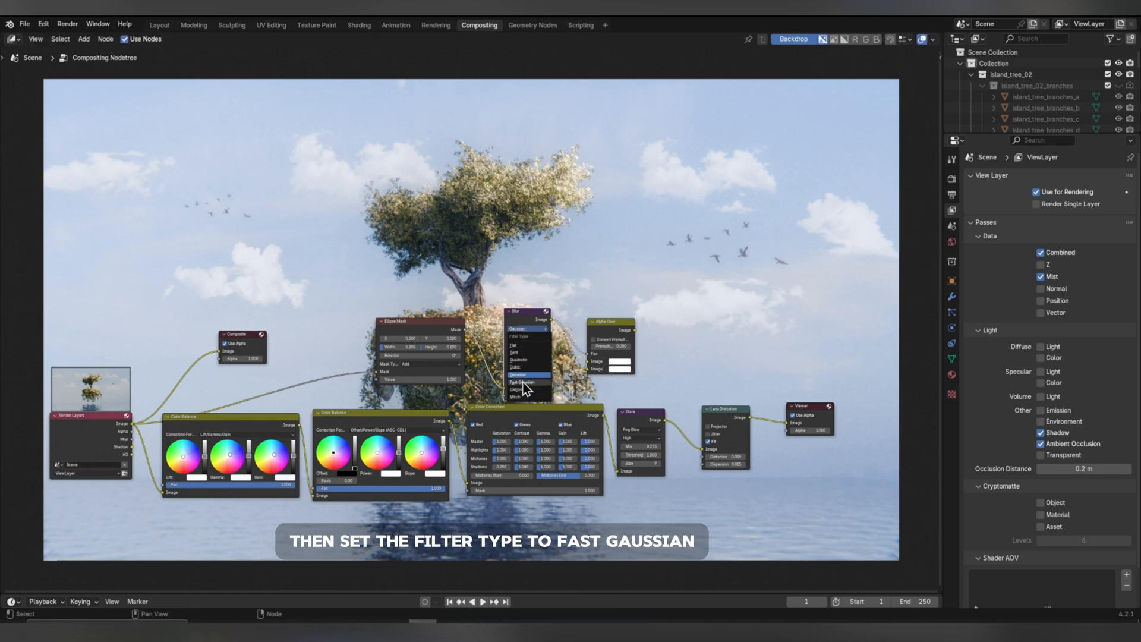
pyautogui.click(523, 382)
pyautogui.scroll(1, 519, 376)
pyautogui.click(521, 340)
pyautogui.scroll(2, 536, 356)
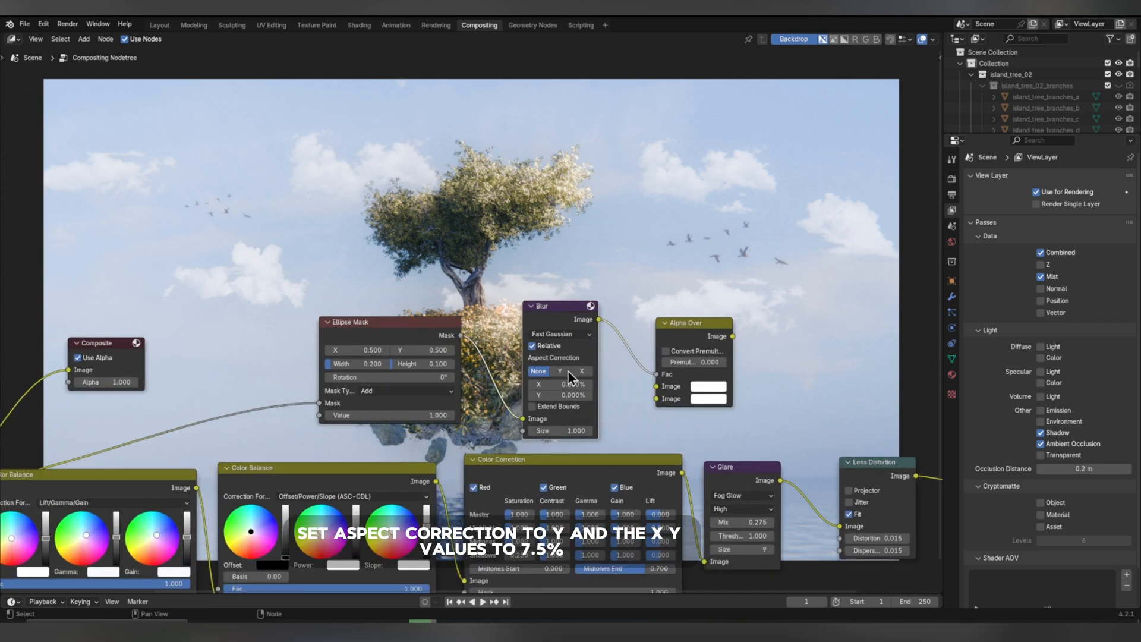
pyautogui.click(539, 368)
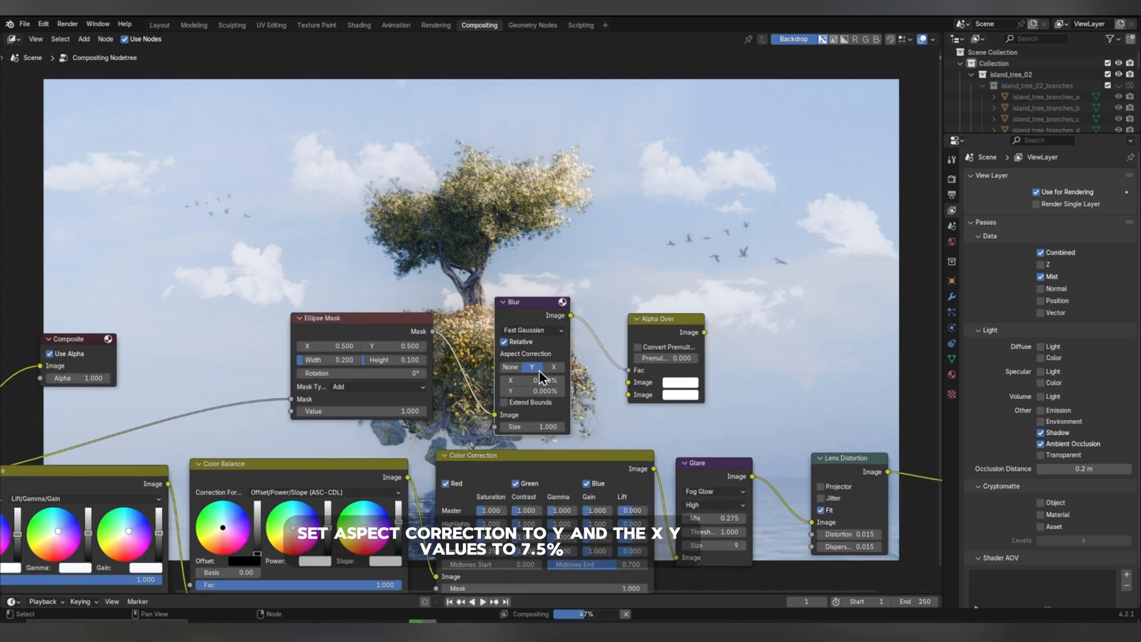
pyautogui.click(558, 380)
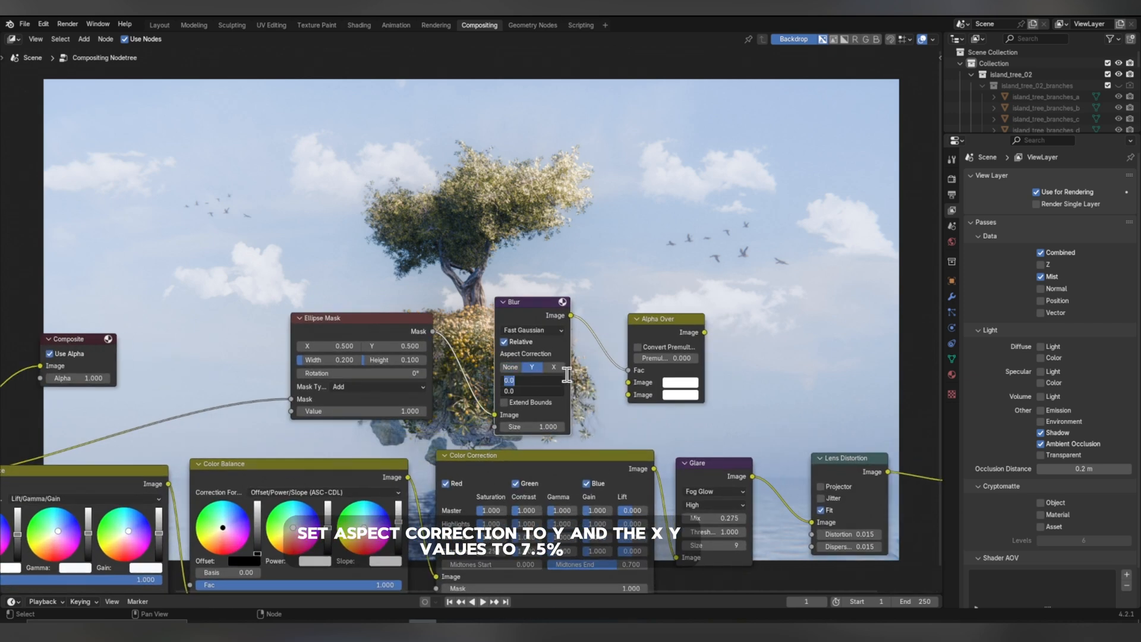
pyautogui.write('7.5')
pyautogui.press('Return')
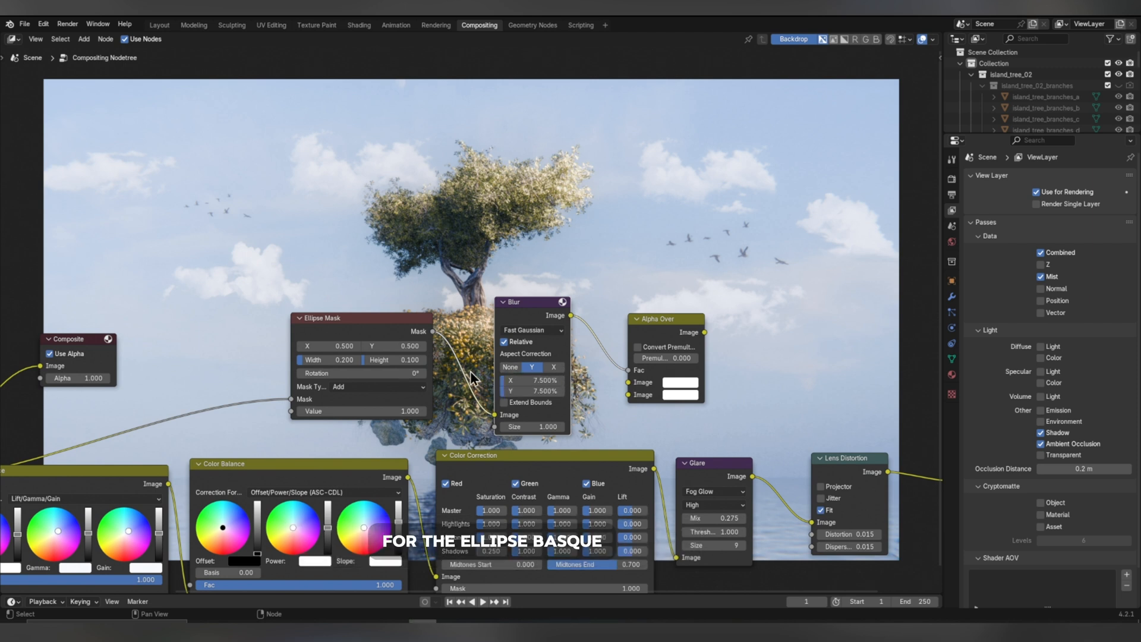
# Set the Ellipse Mask's width to 0.8 and height to 0.6.
pyautogui.click(344, 360)
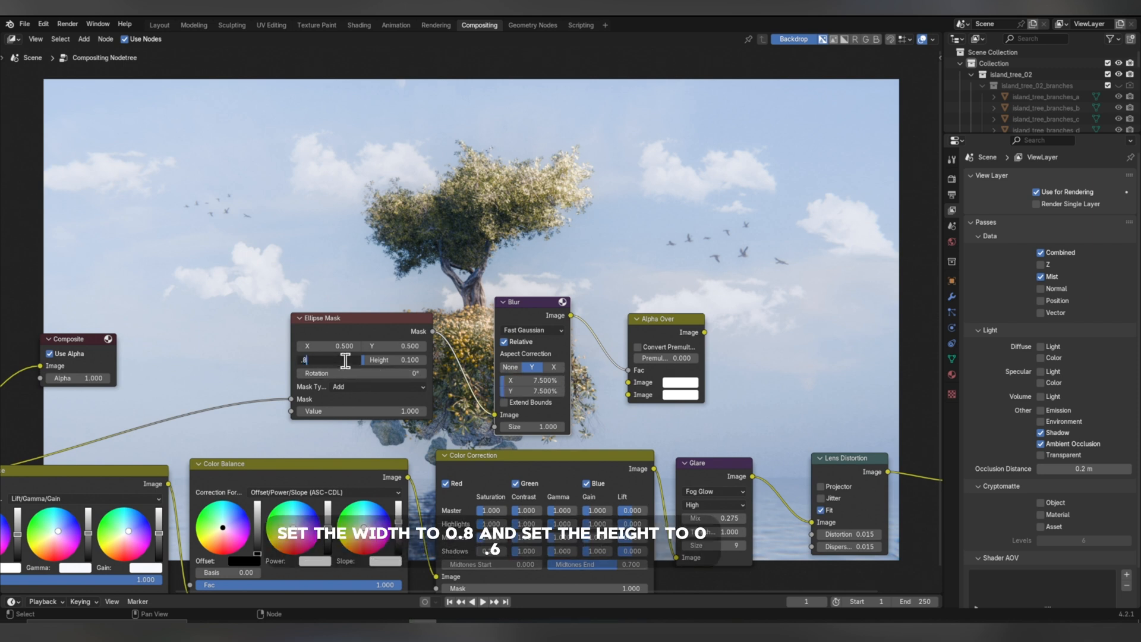
pyautogui.press('Return')
pyautogui.click(373, 364)
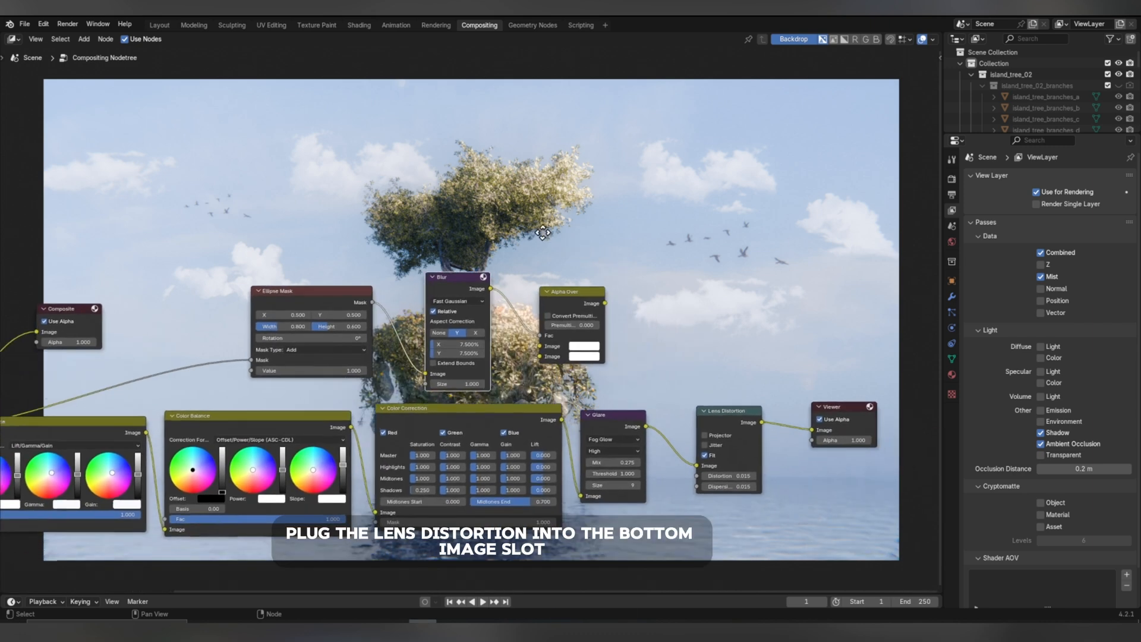
# Link the Lens Distortion output to Alpha Over's bottom Image input and the Alpha Over output to the Viewer, spacing out the nodes.
pyautogui.moveTo(543, 232); pyautogui.dragTo(534, 225, button='middle')
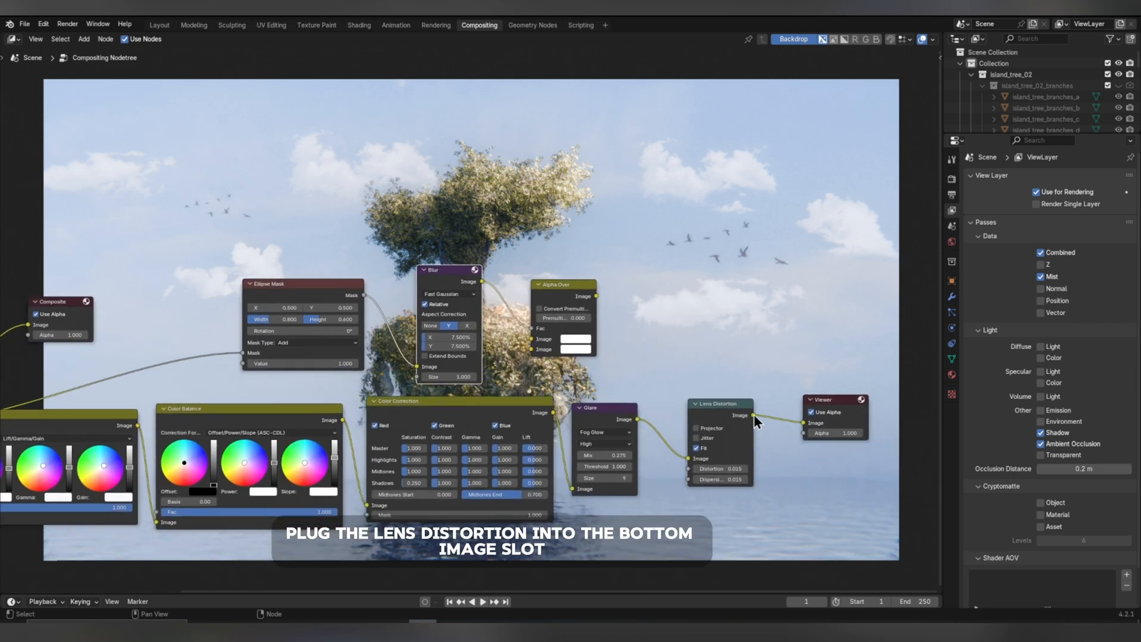
pyautogui.moveTo(753, 415); pyautogui.dragTo(531, 349)
pyautogui.moveTo(585, 292); pyautogui.dragTo(769, 298)
pyautogui.moveTo(768, 298); pyautogui.dragTo(673, 265, button='middle')
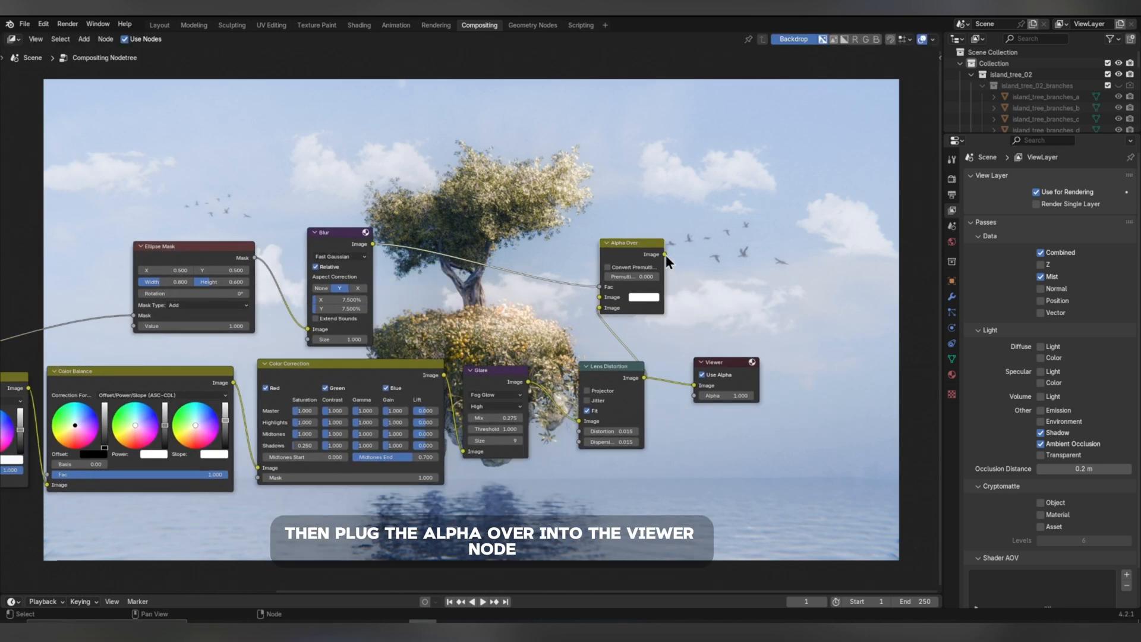
pyautogui.moveTo(664, 255); pyautogui.dragTo(694, 385)
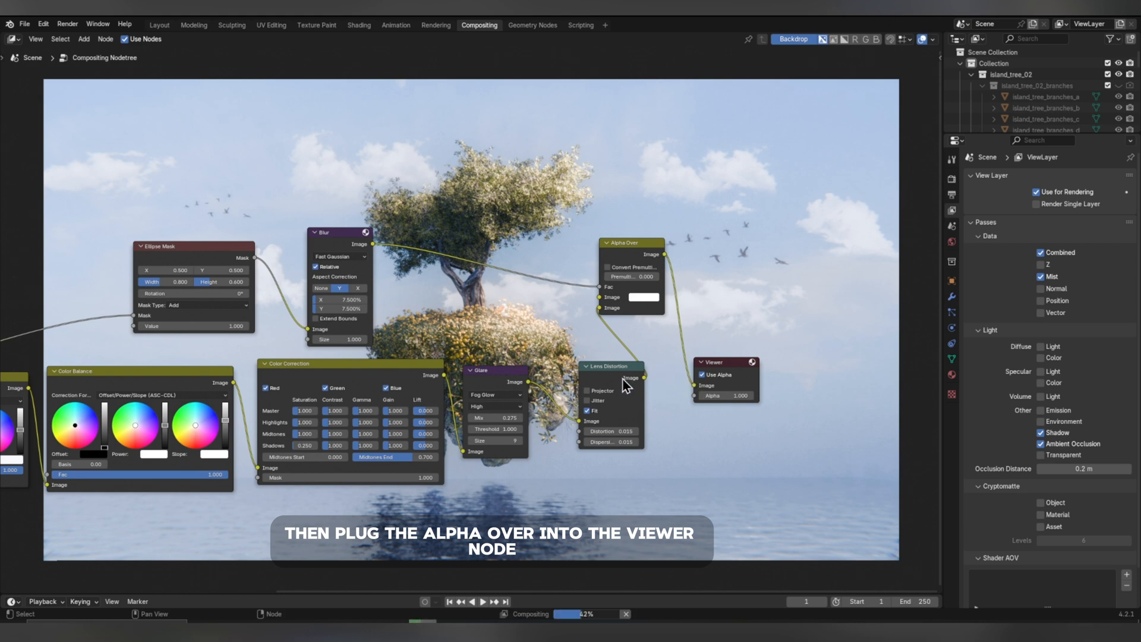
pyautogui.moveTo(622, 378); pyautogui.dragTo(600, 375)
# Set the color of Alpha Over's first Image input to black.
pyautogui.click(648, 297)
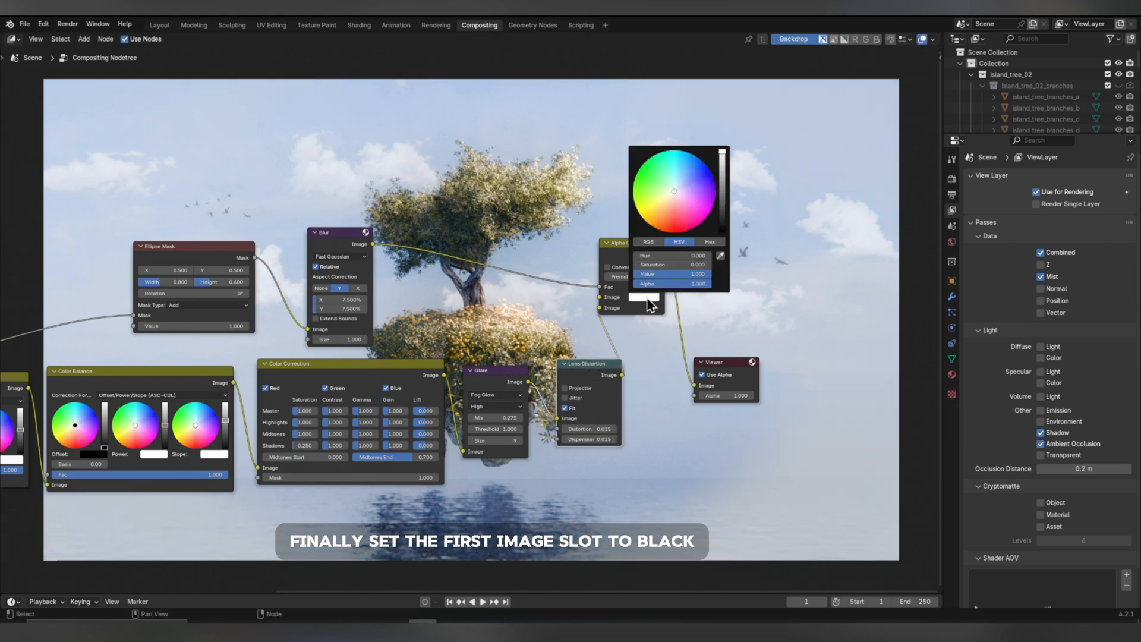
pyautogui.click(722, 233)
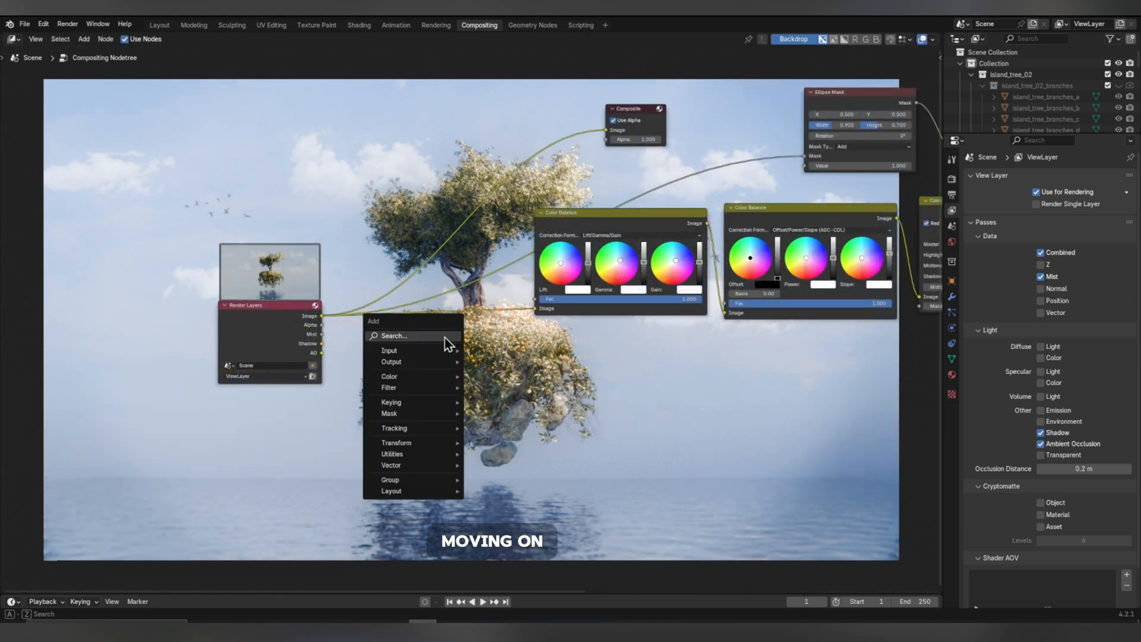
# Add a Color Ramp node below the node chain and duplicate it twice, stacking the copies underneath.
pyautogui.write('c')
pyautogui.click(459, 355)
pyautogui.click(414, 337)
pyautogui.hotkey('shift', 'd')
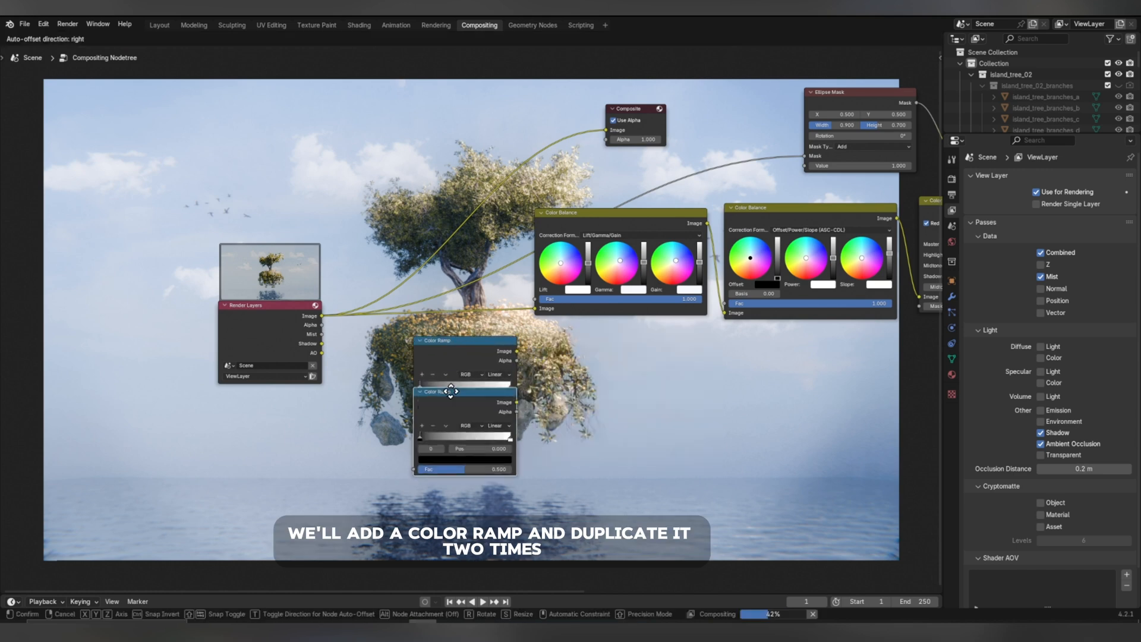
pyautogui.click(449, 436)
pyautogui.moveTo(449, 436); pyautogui.dragTo(454, 349, button='middle')
pyautogui.hotkey('shift', 'd')
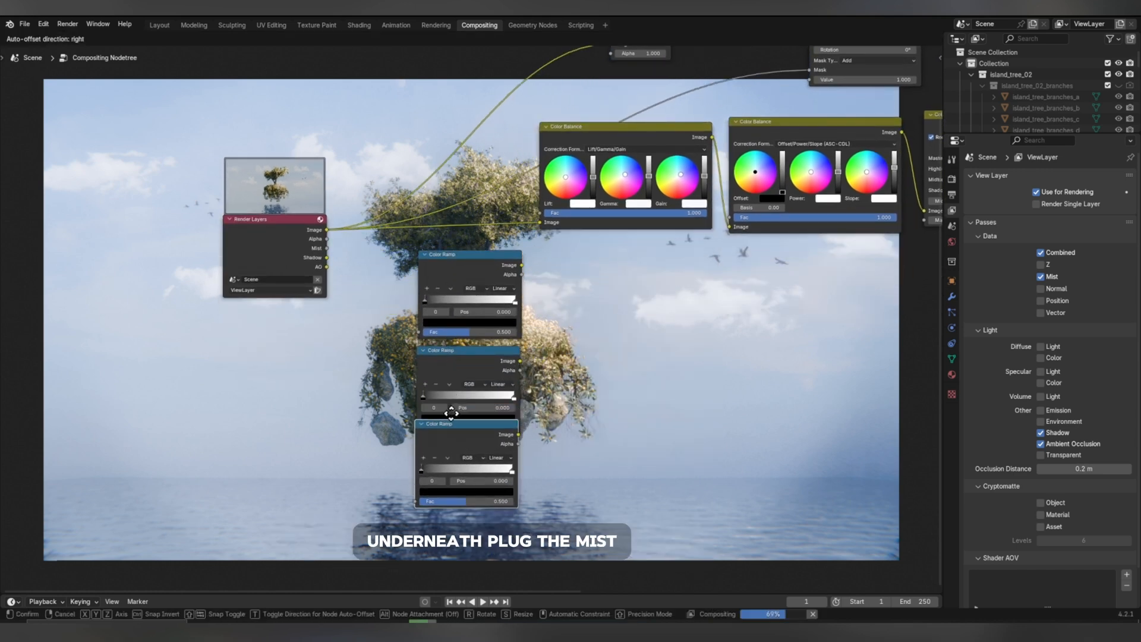
pyautogui.click(450, 432)
pyautogui.moveTo(450, 433); pyautogui.dragTo(466, 383, button='middle')
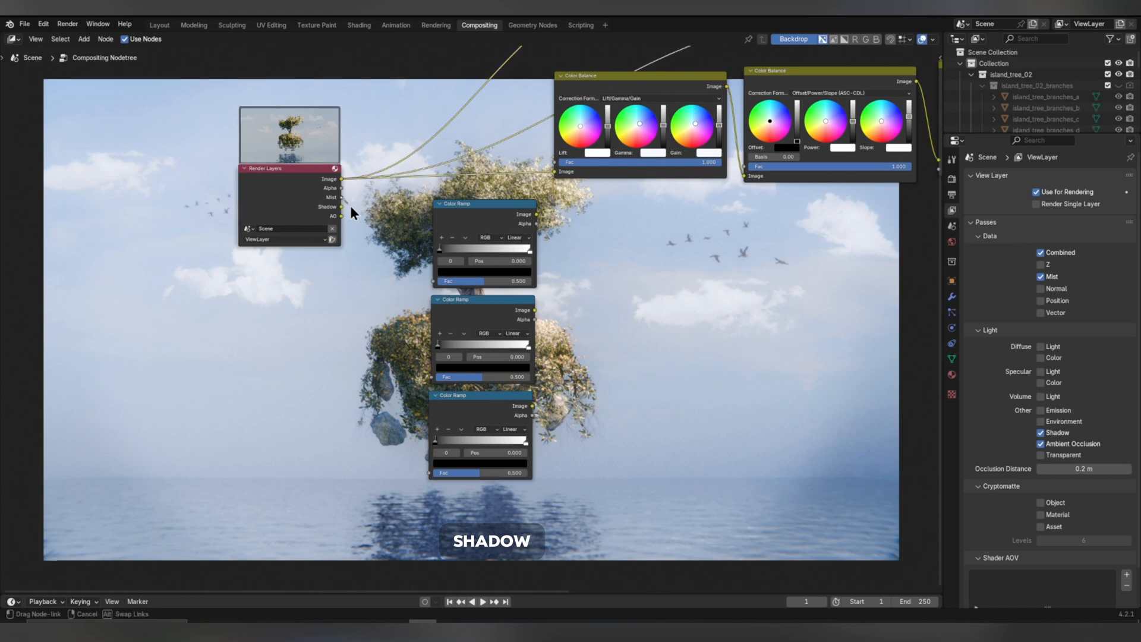
# Link the Render Layers Mist output to the Fac inputs of the stacked Color Ramp nodes.
pyautogui.moveTo(341, 196); pyautogui.dragTo(432, 377)
pyautogui.moveTo(341, 198); pyautogui.dragTo(428, 472)
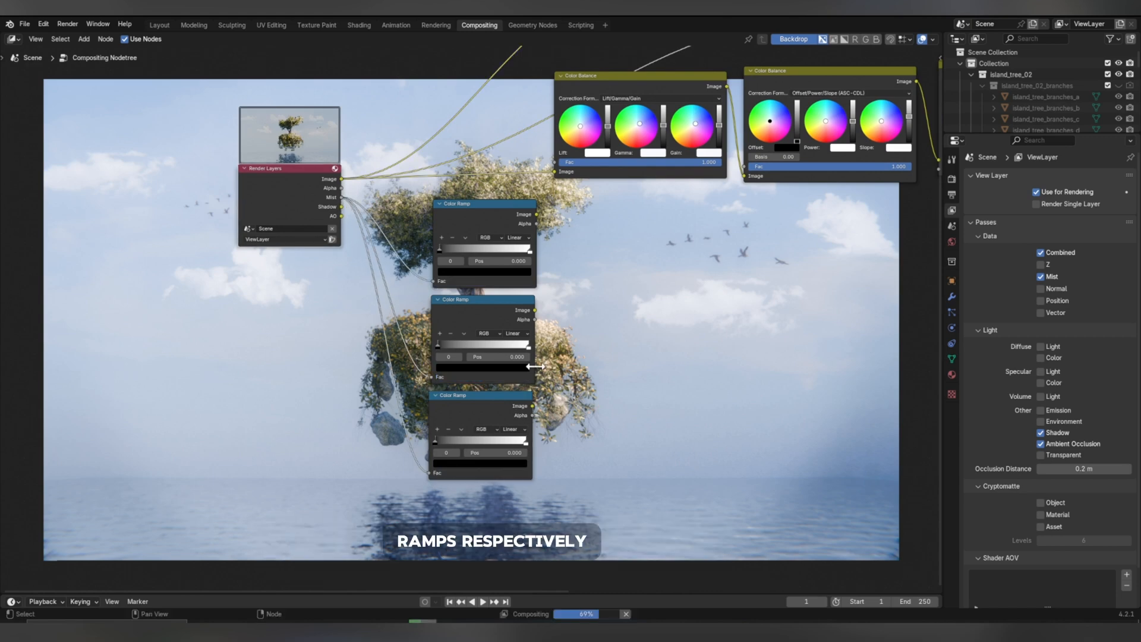
# Add a Mix Color node beside the top Color Ramp and set its blending mode to Add.
pyautogui.hotkey('shift', 'a')
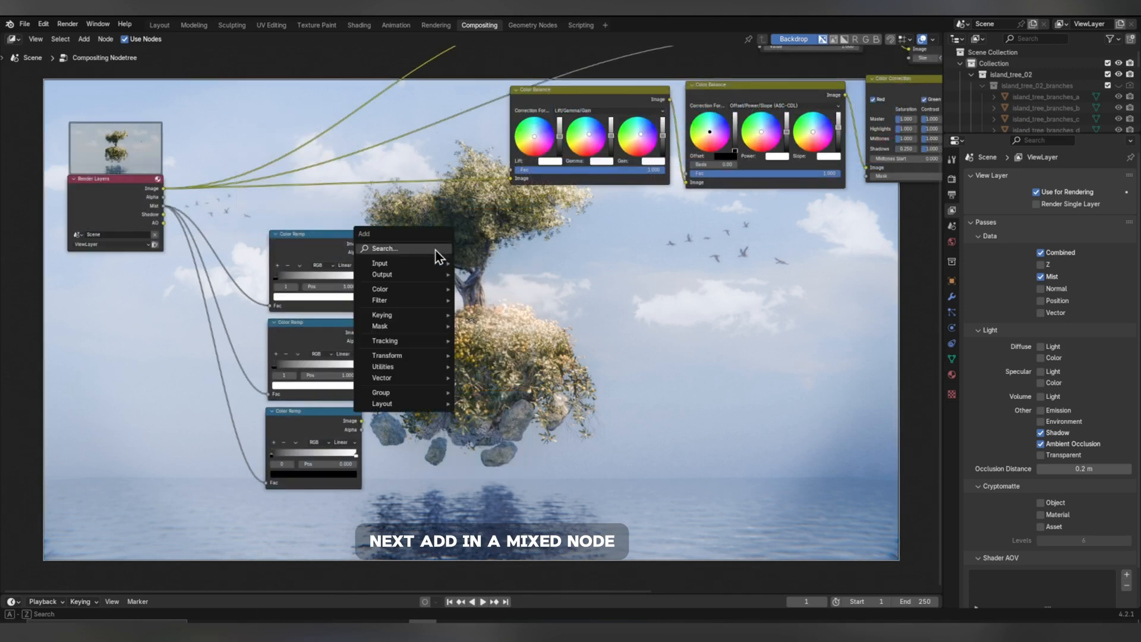
pyautogui.write('mix')
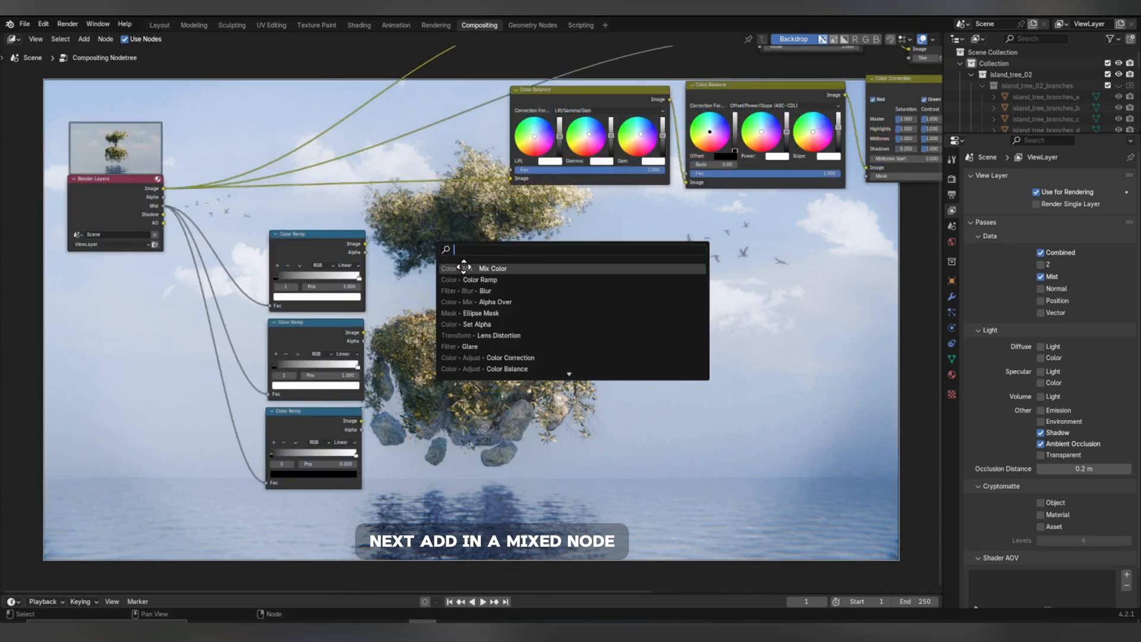
pyautogui.click(458, 267)
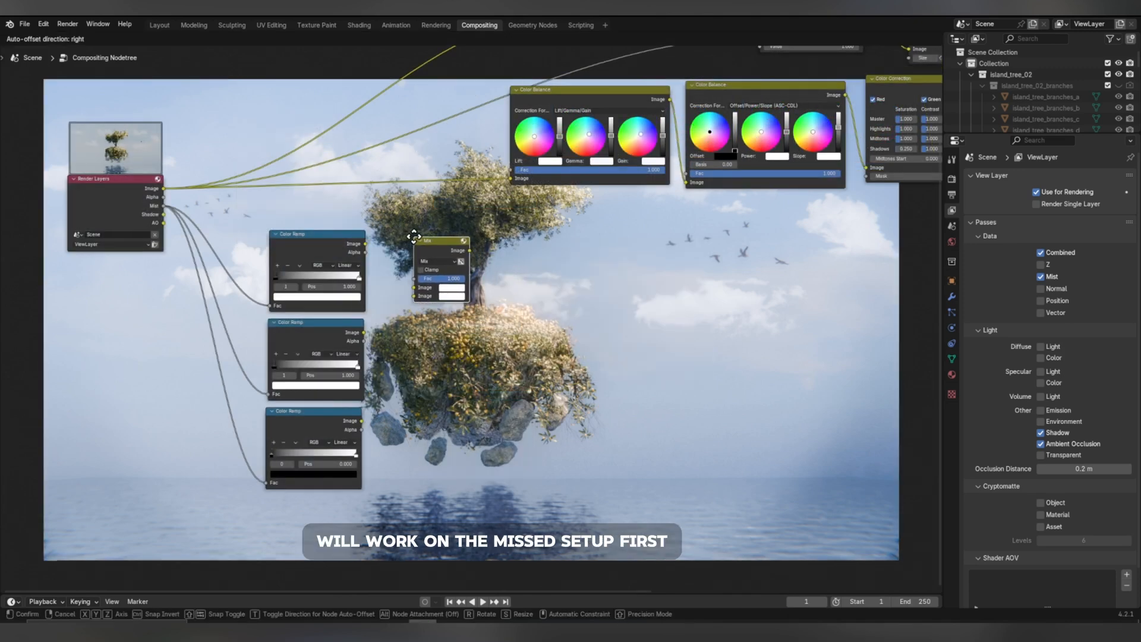
pyautogui.click(430, 254)
pyautogui.click(431, 261)
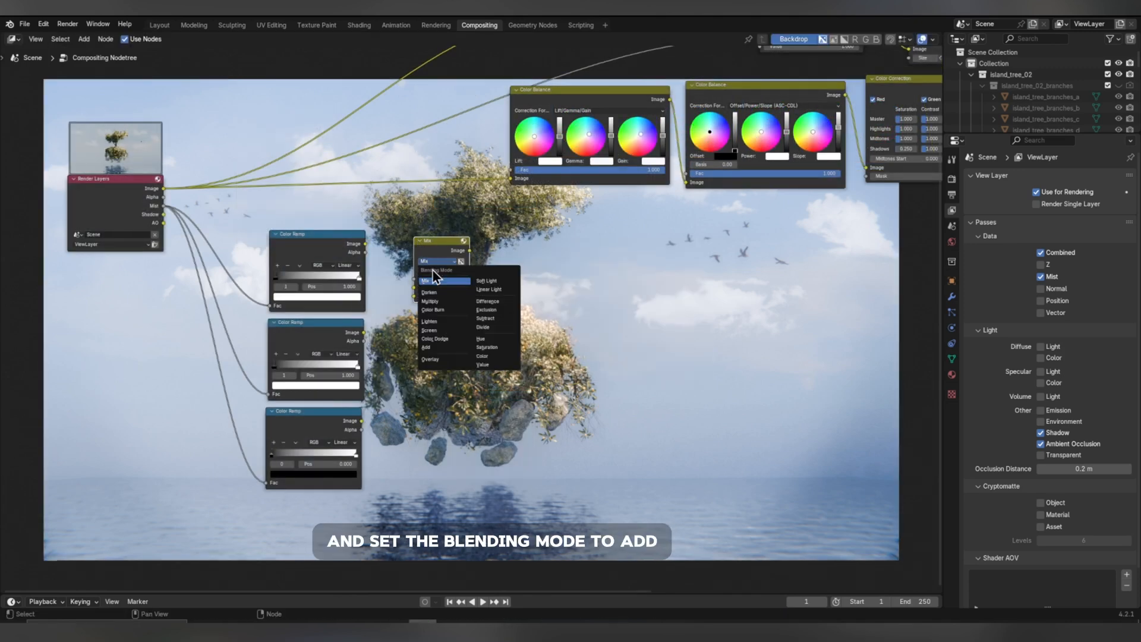
pyautogui.click(426, 348)
# Link the rendered image to the Add node's top Image input and the top Color Ramp to its bottom Image input.
pyautogui.moveTo(164, 189); pyautogui.dragTo(408, 286)
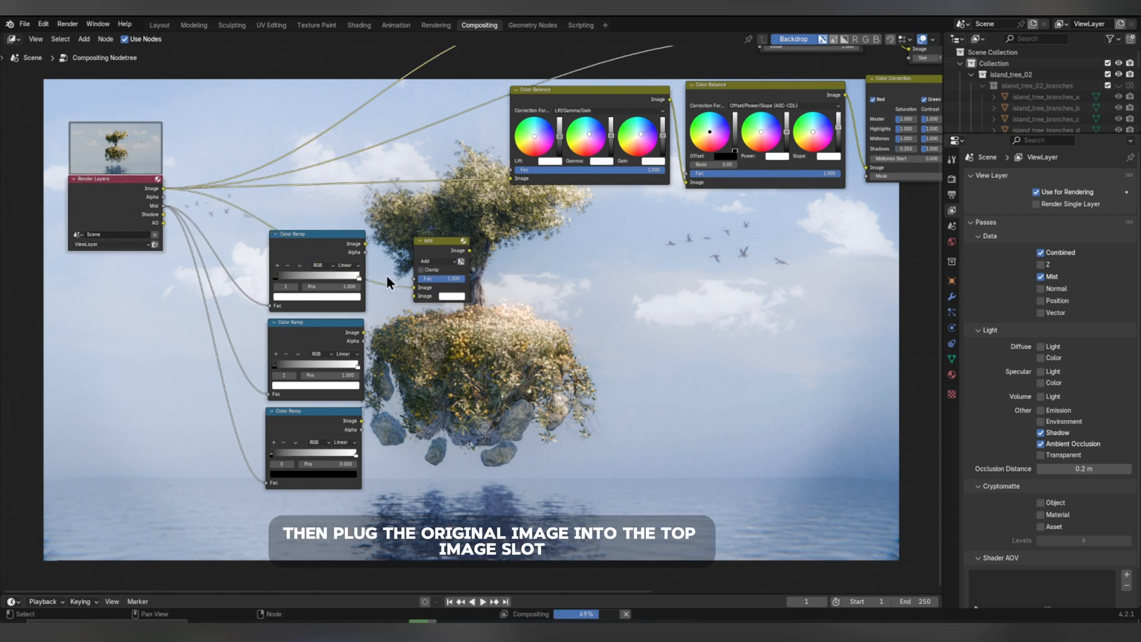
pyautogui.moveTo(365, 243); pyautogui.dragTo(377, 255)
pyautogui.moveTo(410, 295); pyautogui.dragTo(412, 296)
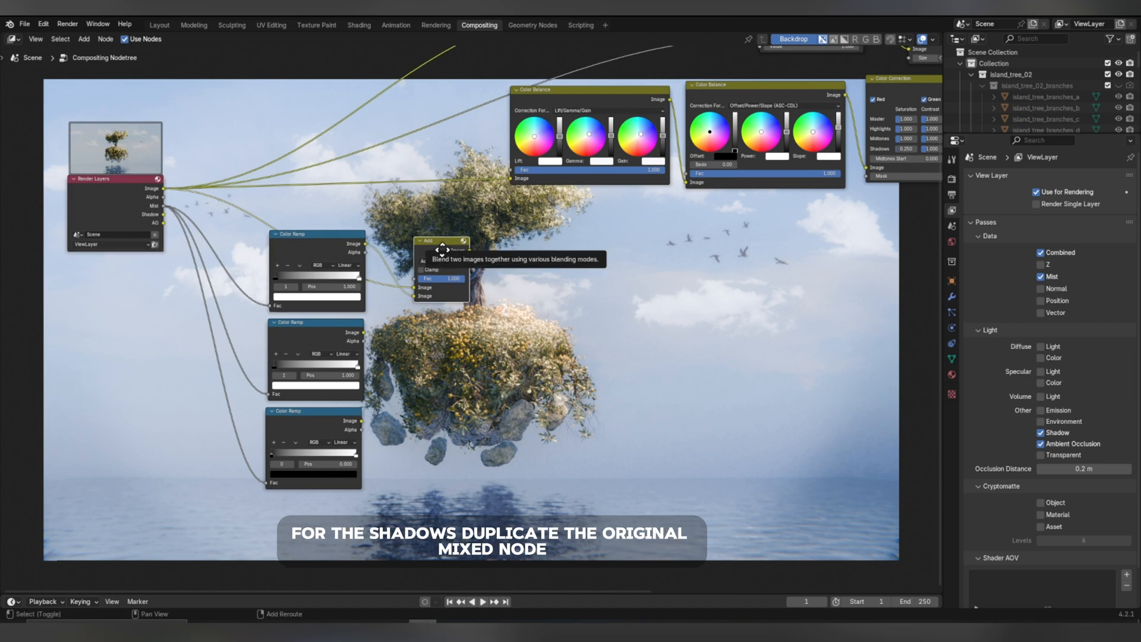
# Duplicate the Add mix node, place the copy below it, and set the copy's blending mode to Overlay.
pyautogui.hotkey('shift', 'd')
pyautogui.click(504, 340)
pyautogui.click(504, 339)
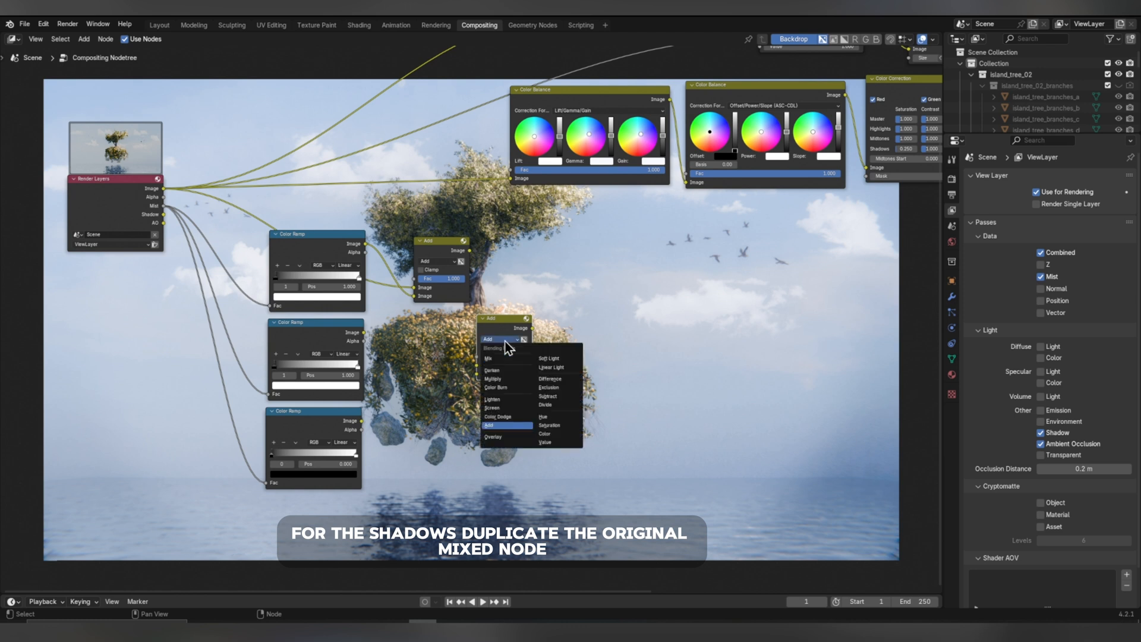
pyautogui.click(490, 441)
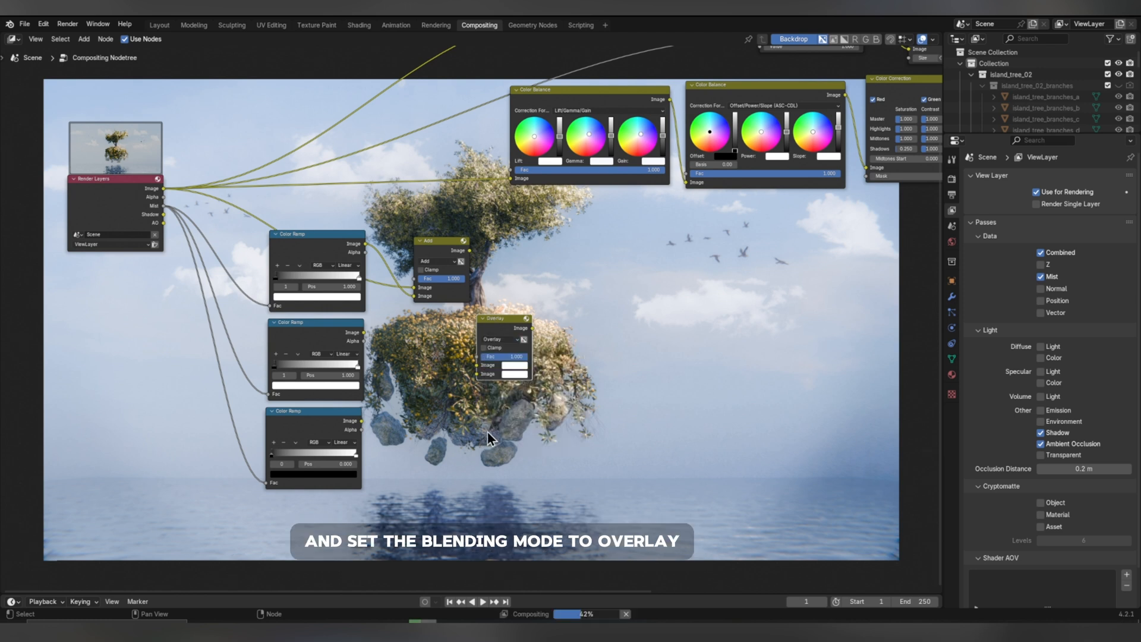
# Link the Add node's output to the Overlay node's top Image input and the middle Color Ramp to its bottom Image input.
pyautogui.moveTo(469, 251); pyautogui.dragTo(475, 323)
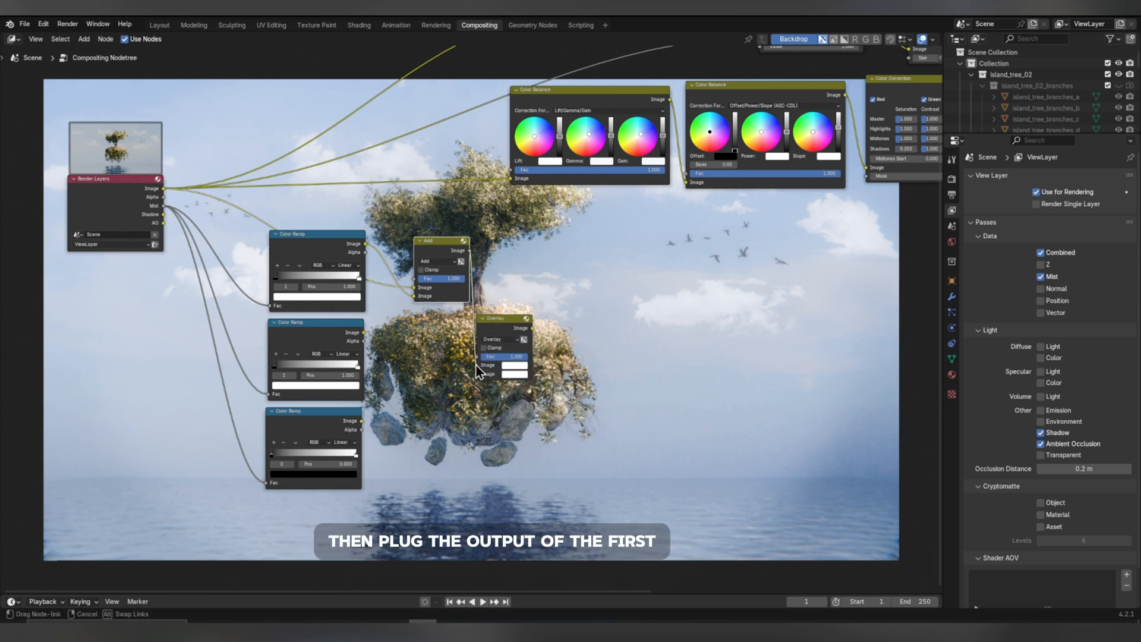
pyautogui.moveTo(476, 366); pyautogui.dragTo(476, 365)
pyautogui.moveTo(491, 327); pyautogui.dragTo(506, 324)
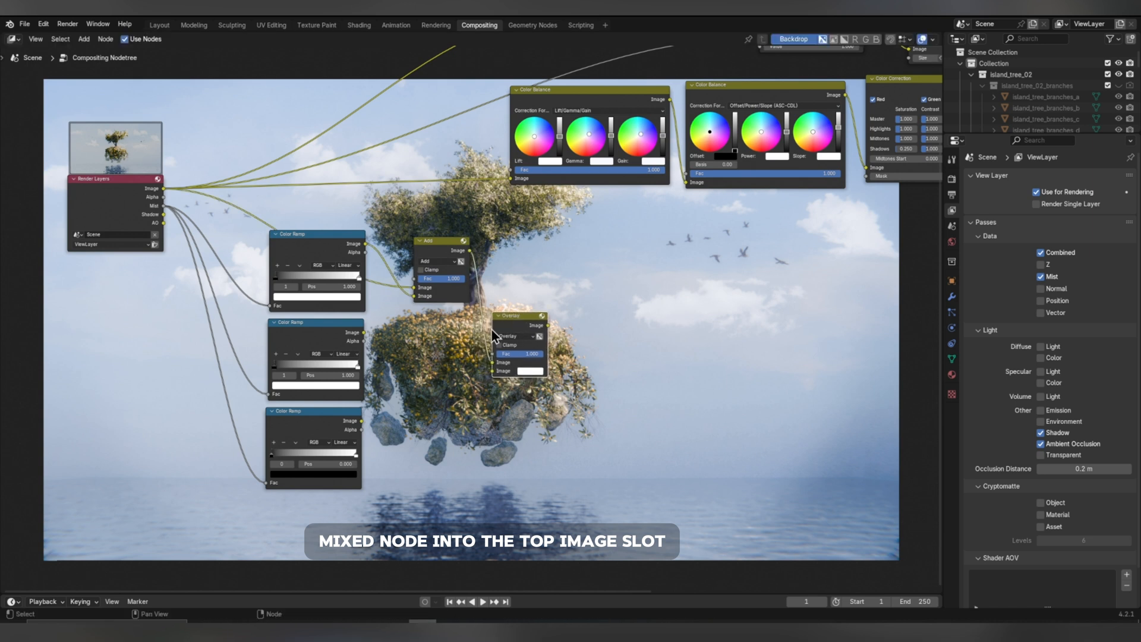
pyautogui.moveTo(365, 333); pyautogui.dragTo(392, 340)
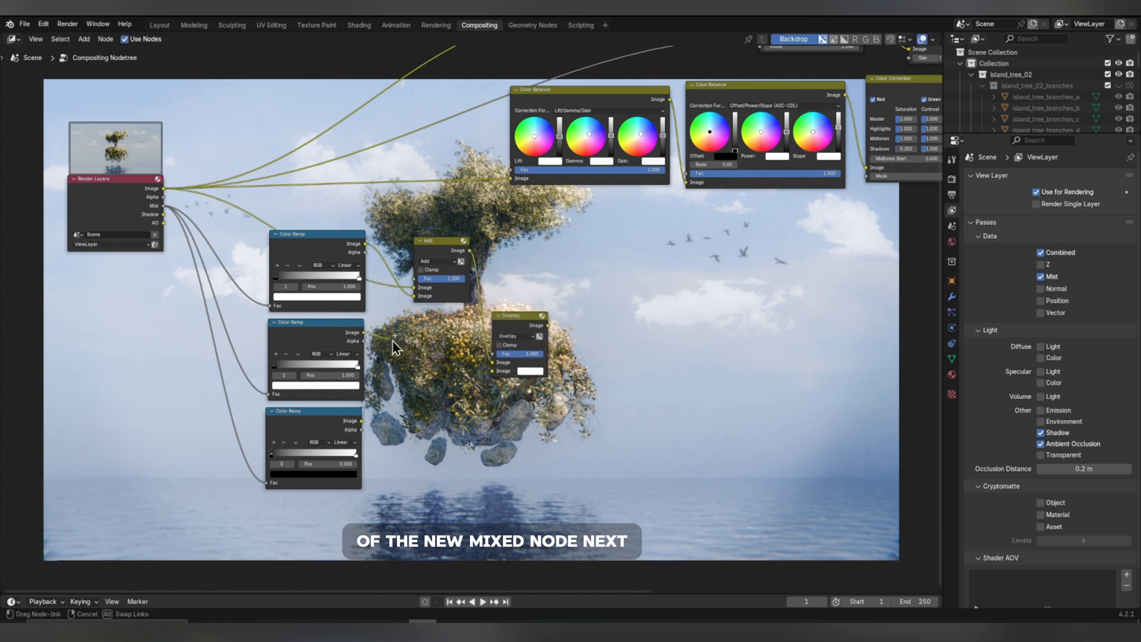
pyautogui.moveTo(463, 372); pyautogui.dragTo(488, 373)
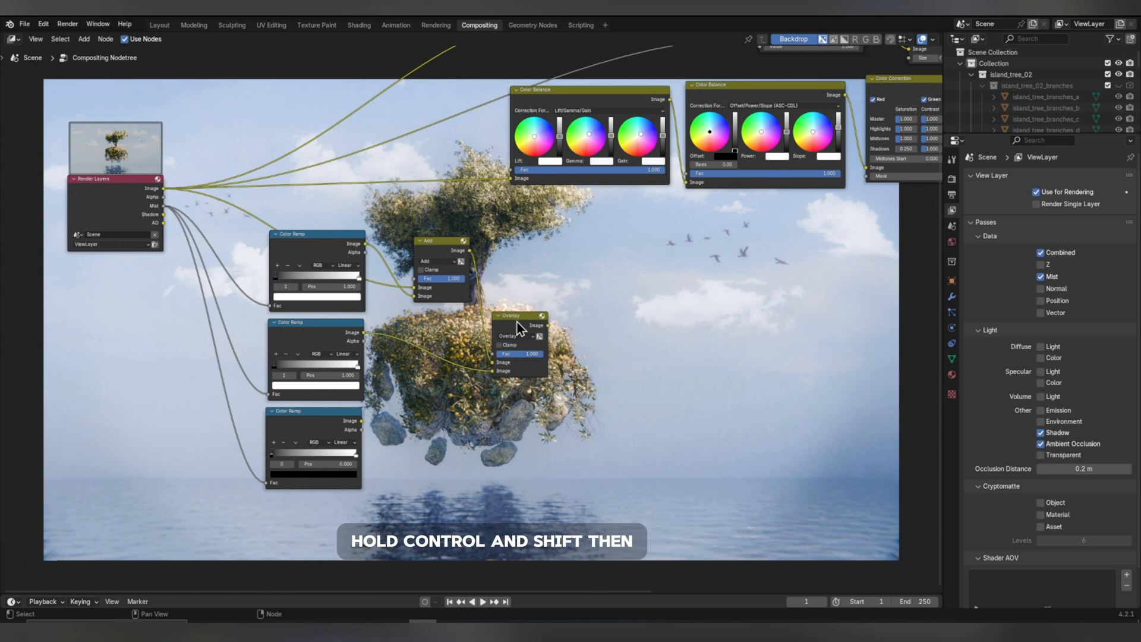
# Preview the Overlay node's result in the Viewer and reduce its blend factor to 0.275.
pyautogui.hotkey('ctrl', 'shift')
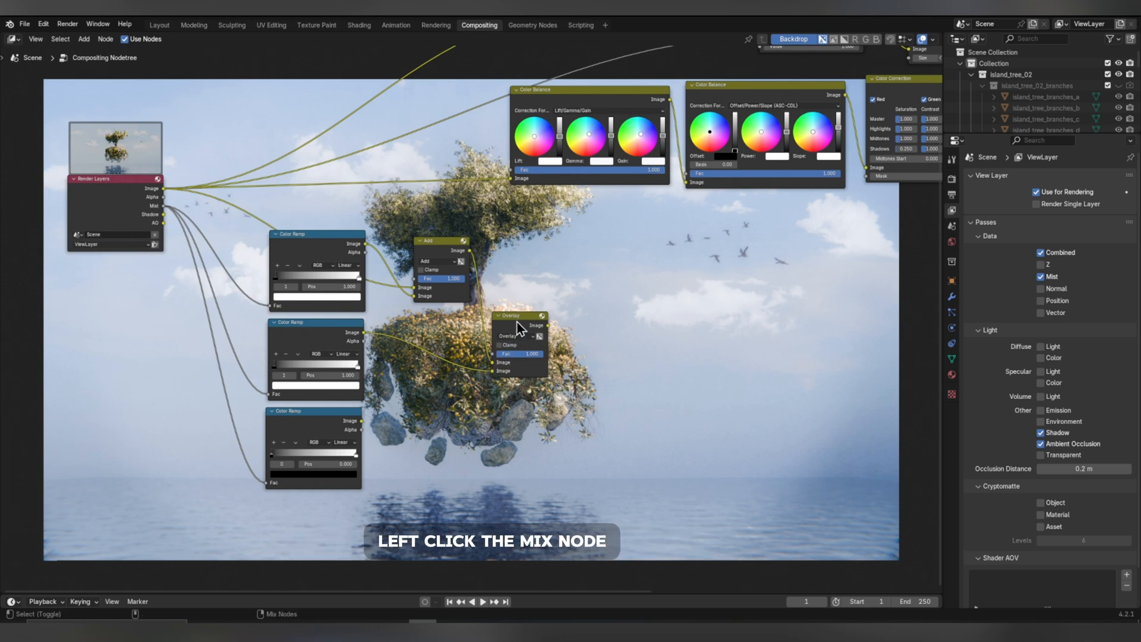
pyautogui.keyDown('ctrl'); pyautogui.keyDown('shift'); pyautogui.click(516, 321); pyautogui.keyUp('shift'); pyautogui.keyUp('ctrl')
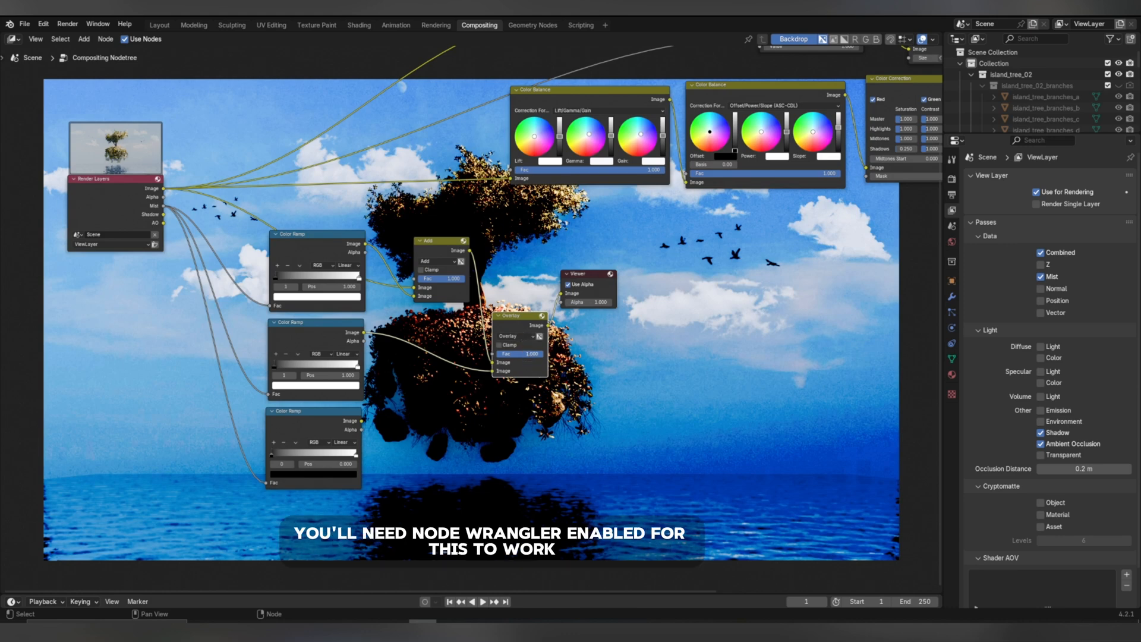
pyautogui.moveTo(532, 353); pyautogui.dragTo(503, 354)
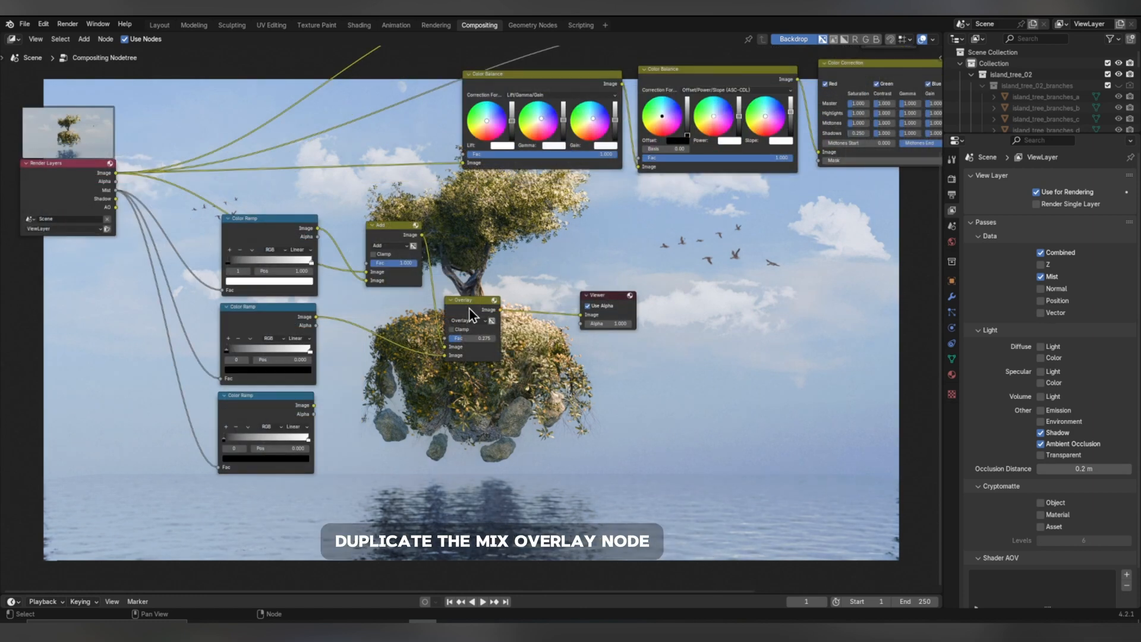
# Duplicate the Overlay mix node, place the copy below it, and set the copy's blending mode to Multiply.
pyautogui.hotkey('shift', 'd')
pyautogui.click(541, 387)
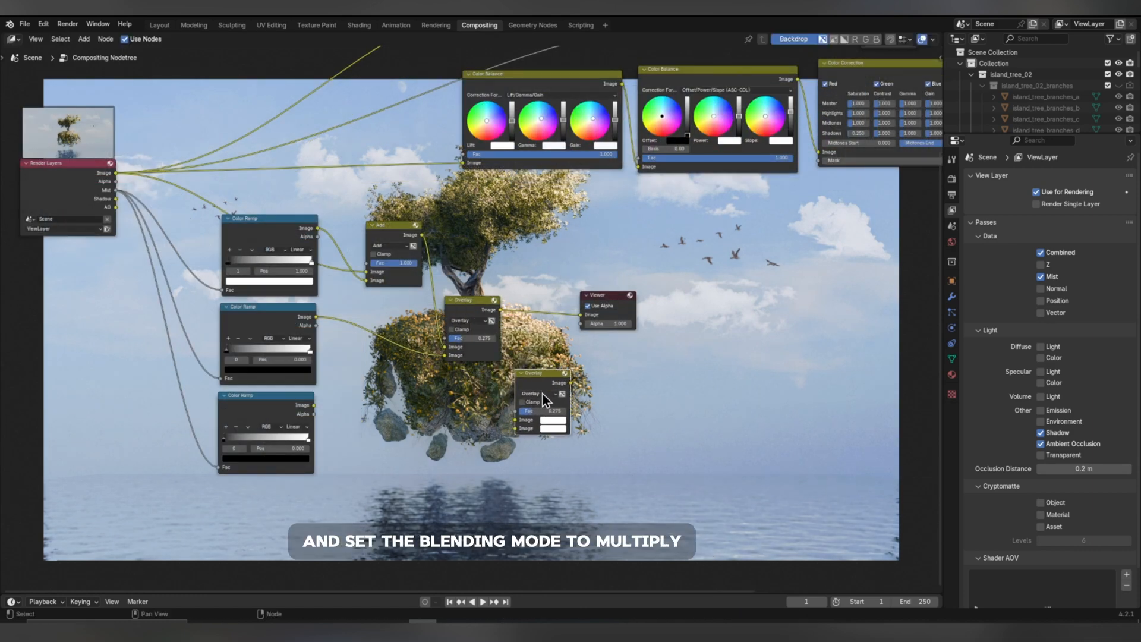
pyautogui.click(542, 393)
pyautogui.click(539, 437)
# Link the bottom Color Ramp to the Multiply node's bottom Image input and the Overlay node's output to its top Image input.
pyautogui.moveTo(314, 406); pyautogui.dragTo(515, 428)
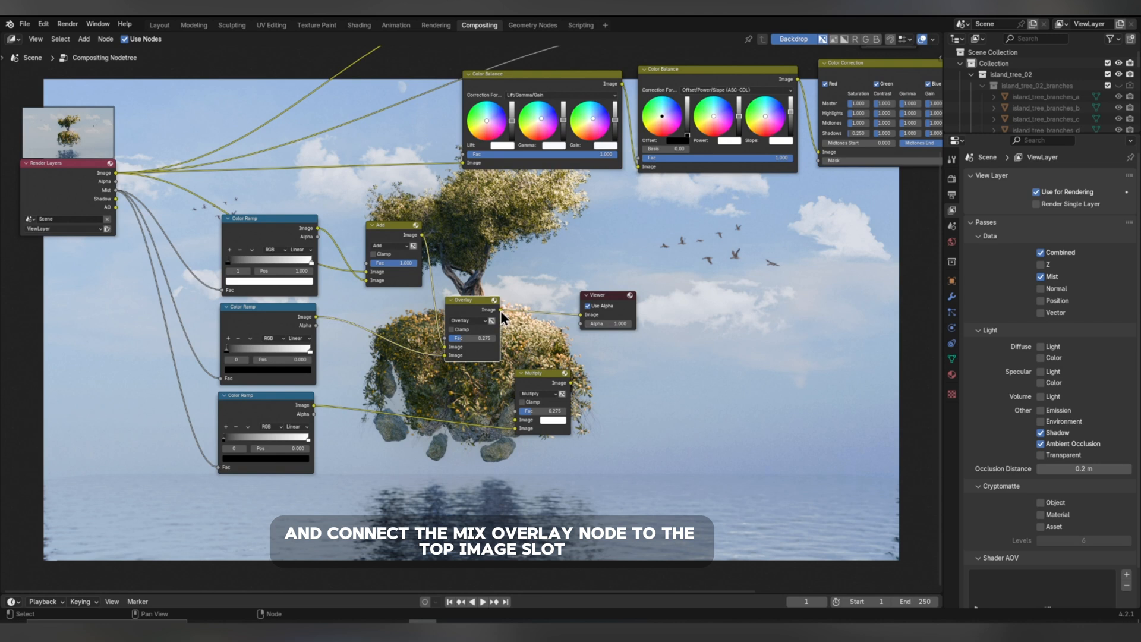
pyautogui.moveTo(501, 310); pyautogui.dragTo(516, 419)
pyautogui.moveTo(550, 375); pyautogui.dragTo(572, 374)
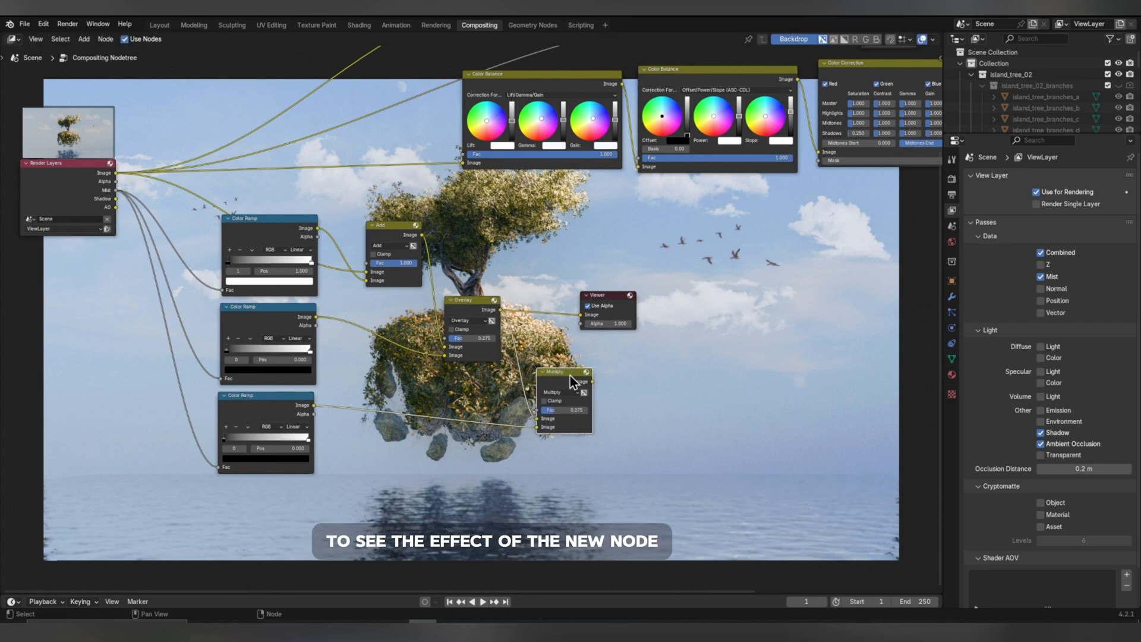
# Preview the Multiply node in the Viewer, lower its factor to about 0.05, and shift the bottom Color Ramp's dark stop slightly inward.
pyautogui.keyDown('ctrl'); pyautogui.keyDown('shift'); pyautogui.click(570, 375); pyautogui.keyUp('shift'); pyautogui.keyUp('ctrl')
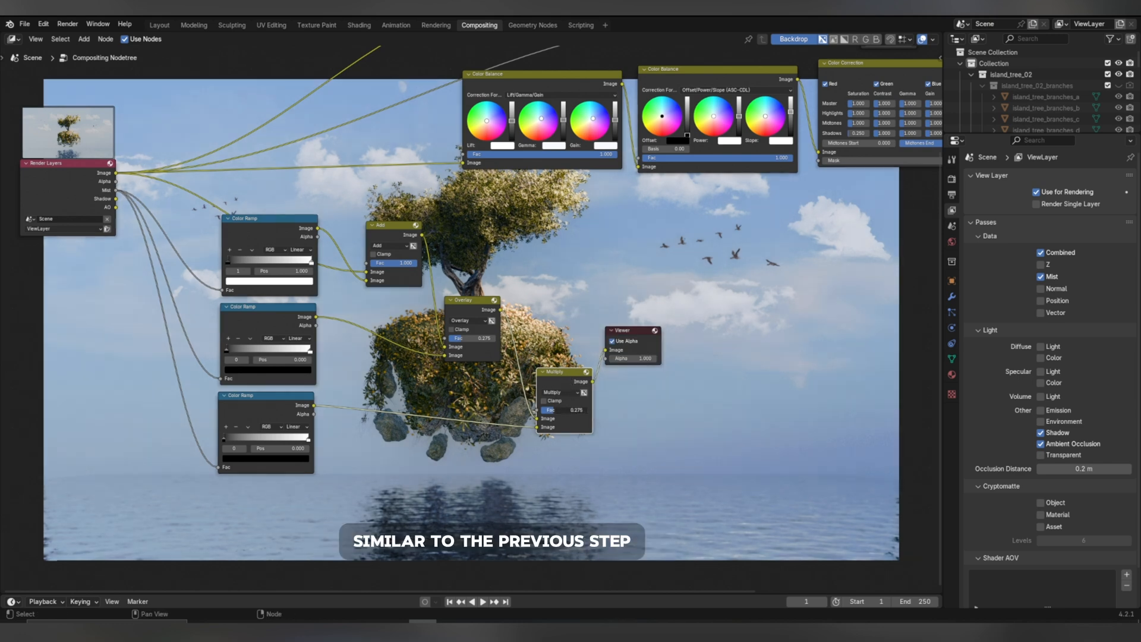
pyautogui.moveTo(554, 410); pyautogui.dragTo(544, 409)
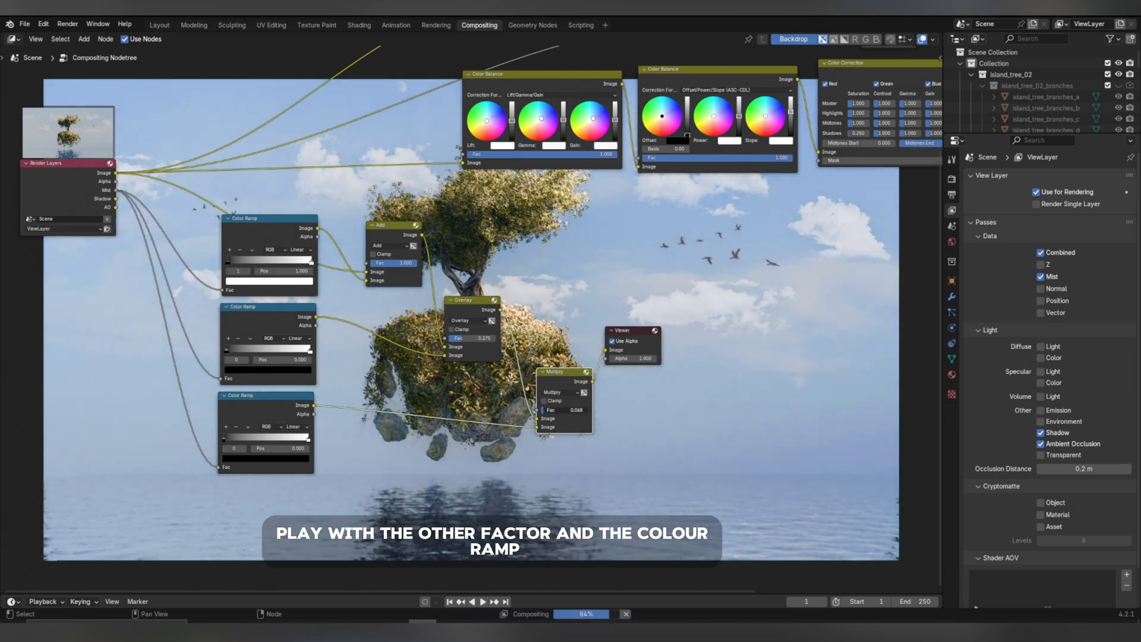
pyautogui.moveTo(227, 441); pyautogui.dragTo(237, 440)
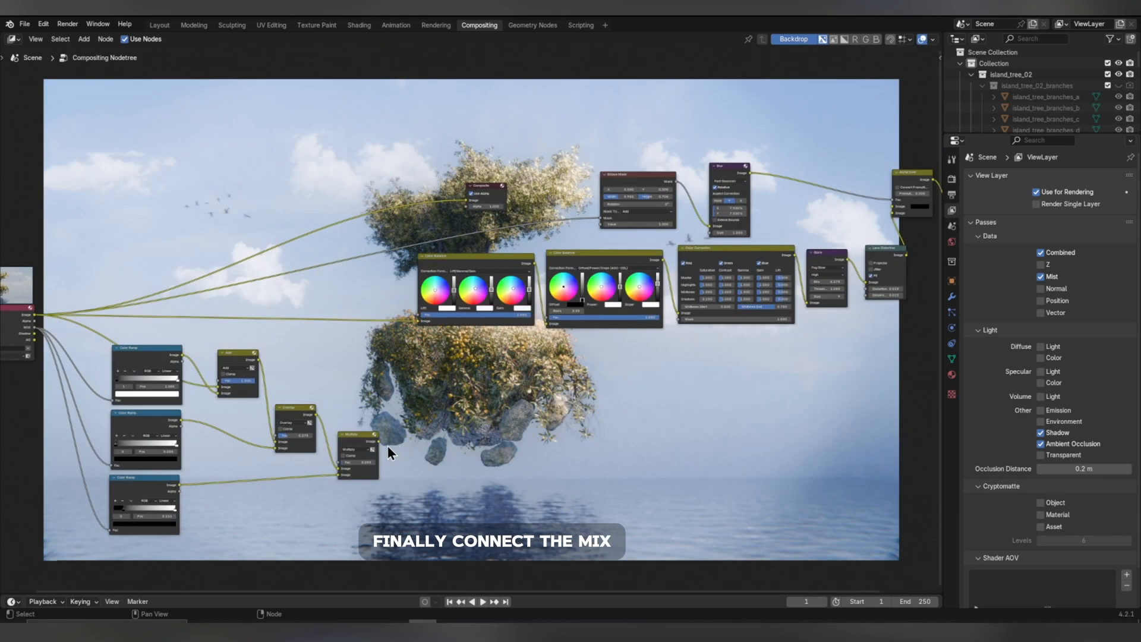
# Link the Multiply node's output to the first Color Balance node's Image input, replacing the direct render link.
pyautogui.moveTo(378, 442); pyautogui.dragTo(380, 444)
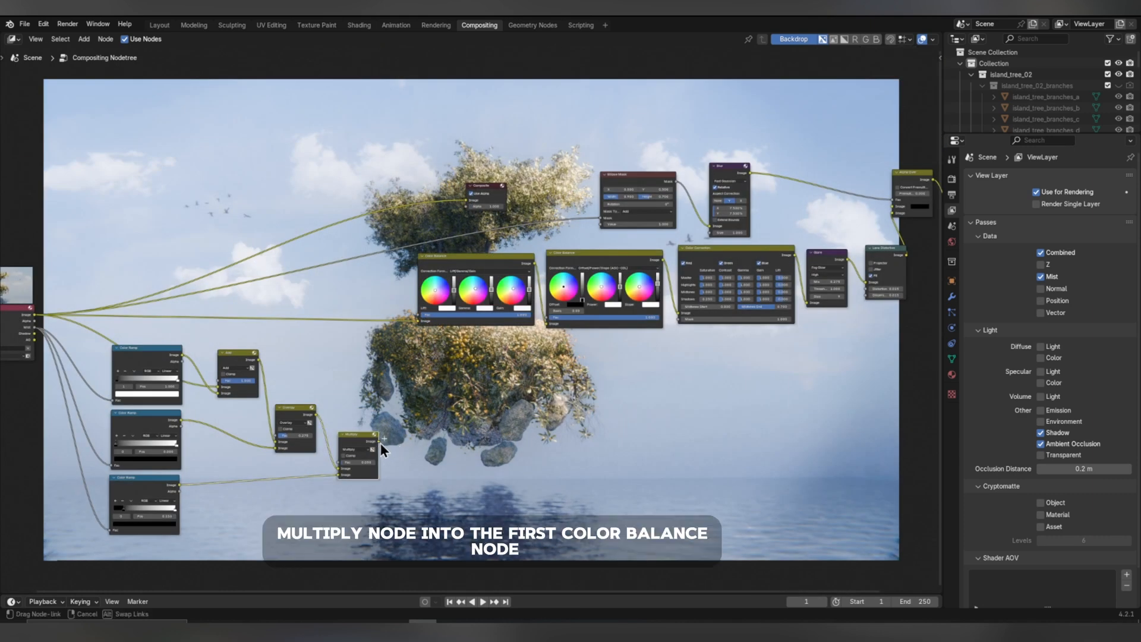
pyautogui.moveTo(419, 327); pyautogui.dragTo(418, 326)
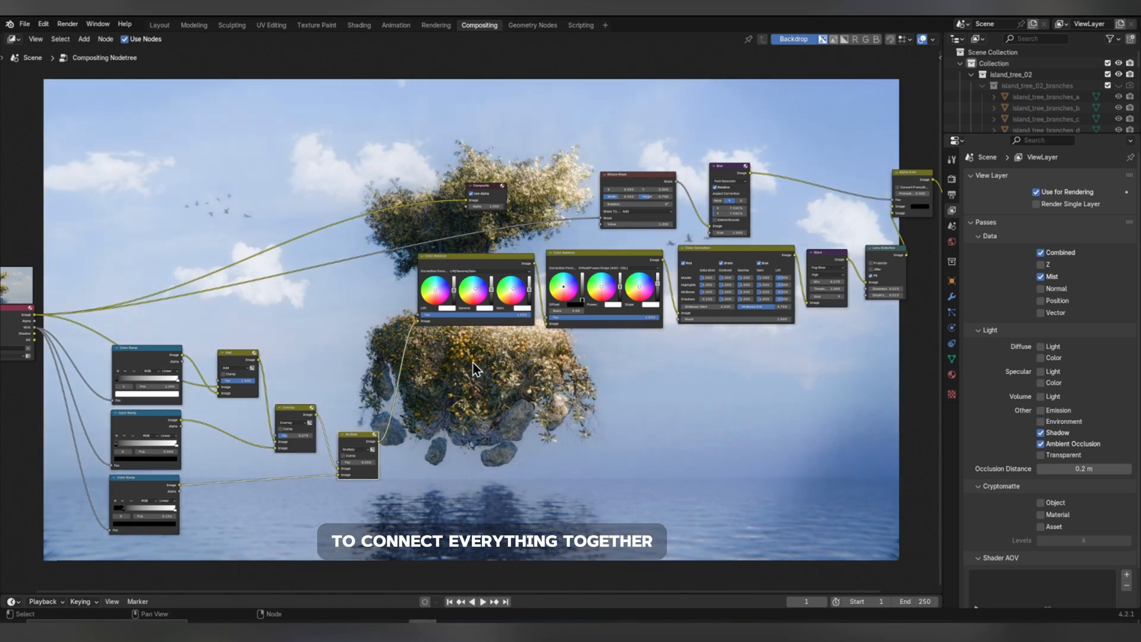
pyautogui.scroll(3, 499, 370)
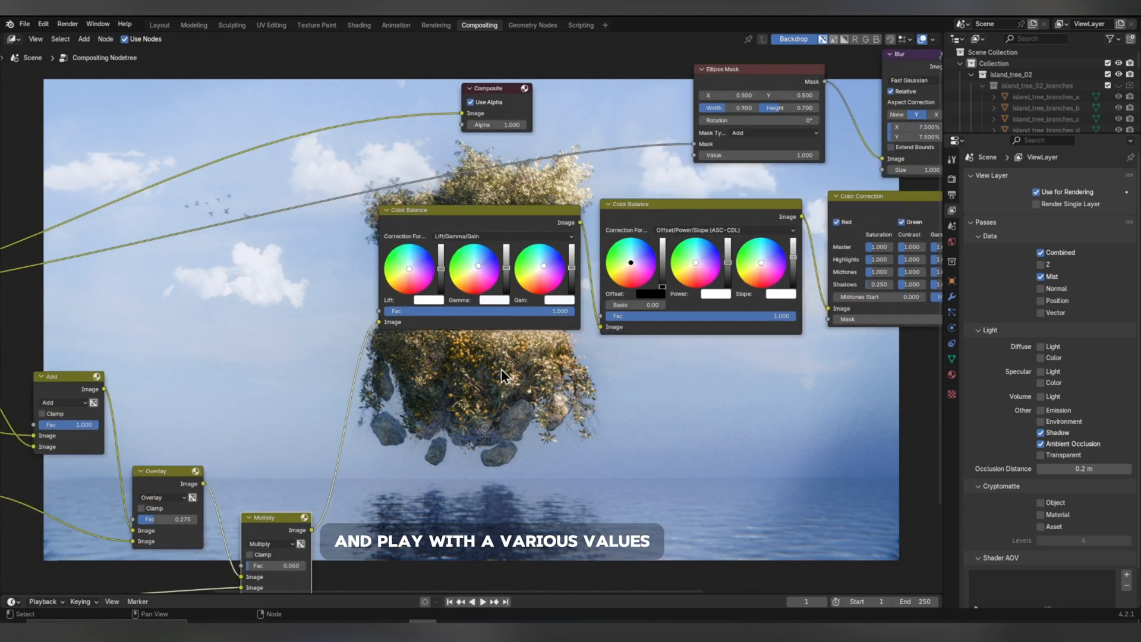
pyautogui.moveTo(501, 369); pyautogui.dragTo(283, 543, button='middle')
pyautogui.moveTo(580, 433); pyautogui.dragTo(578, 427)
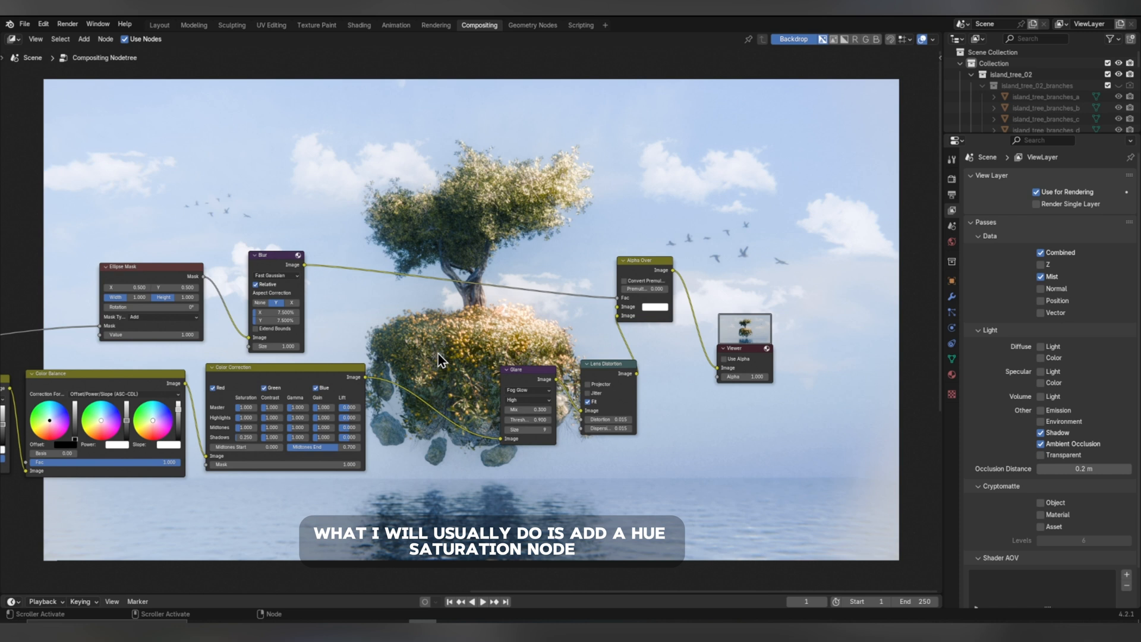
# Add a Hue/Saturation/Value node on the link between the Color Correction and Glare nodes.
pyautogui.hotkey('shift', 'a')
pyautogui.write('hue sat')
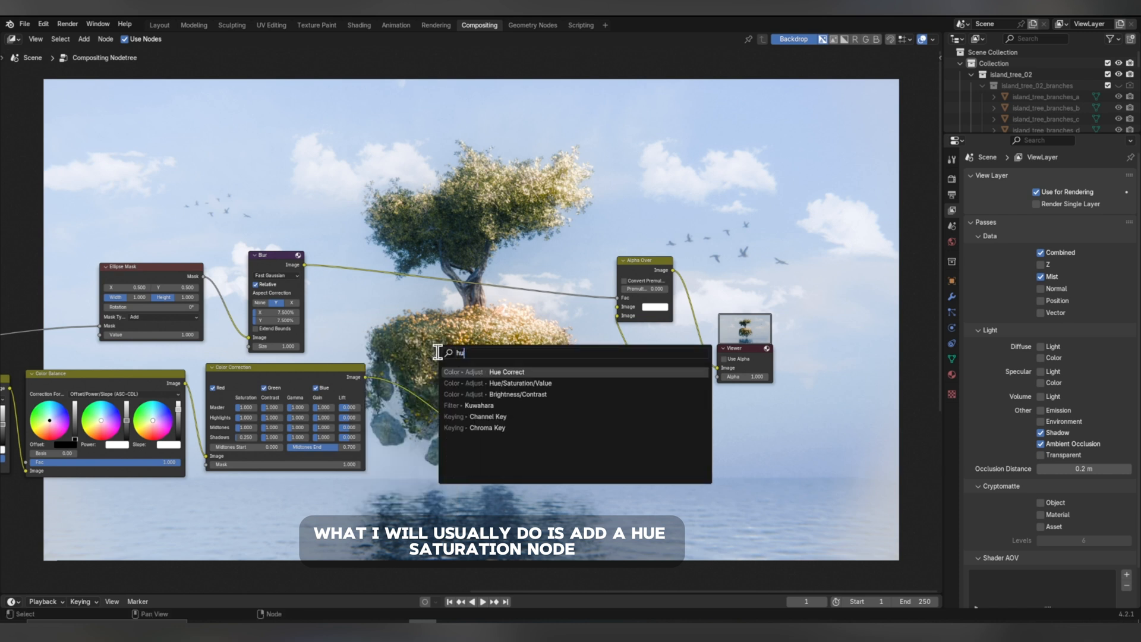
pyautogui.press('Return')
pyautogui.click(428, 364)
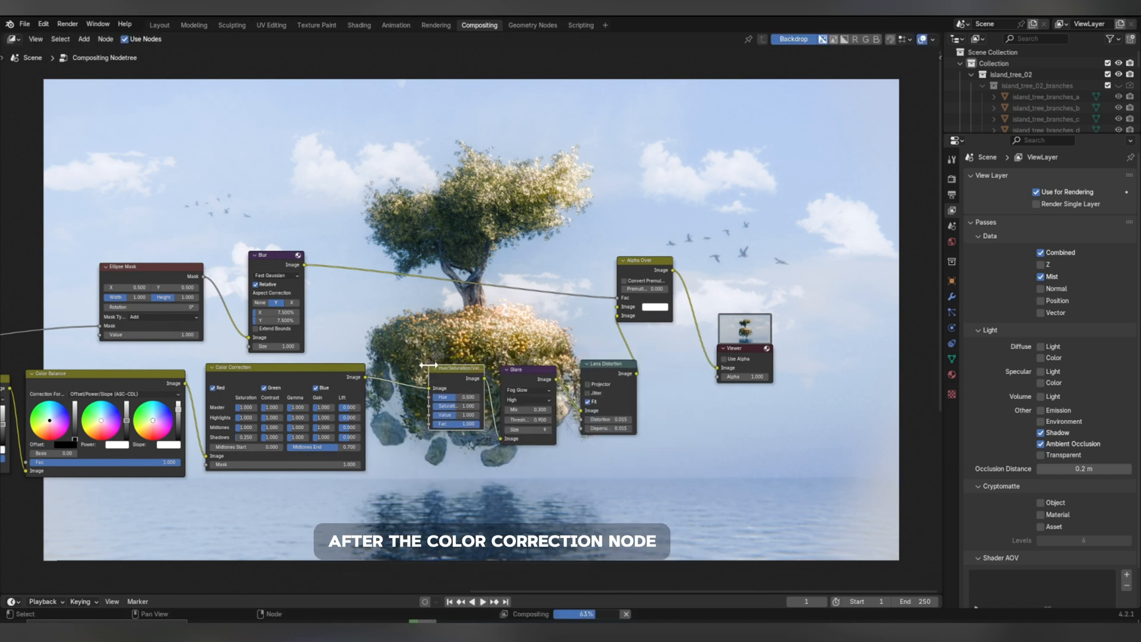
# Raise the Saturation of the Hue/Saturation/Value node slightly above 1.
pyautogui.doubleClick(454, 404)
pyautogui.write('1.2')
pyautogui.press('Return')
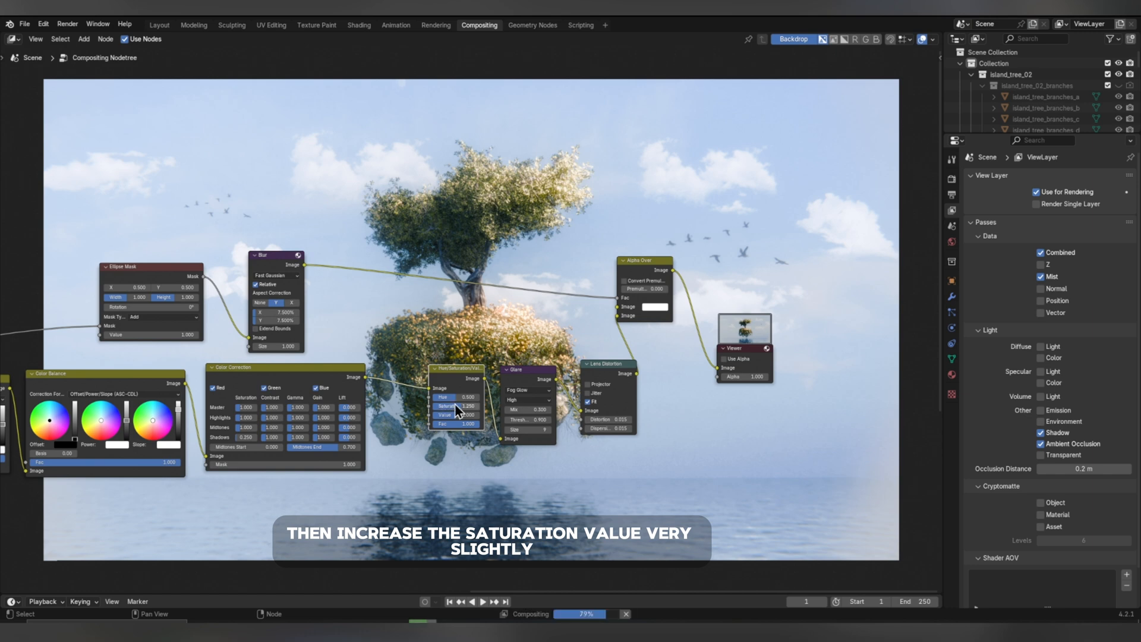
pyautogui.click(457, 405)
pyautogui.write('1')
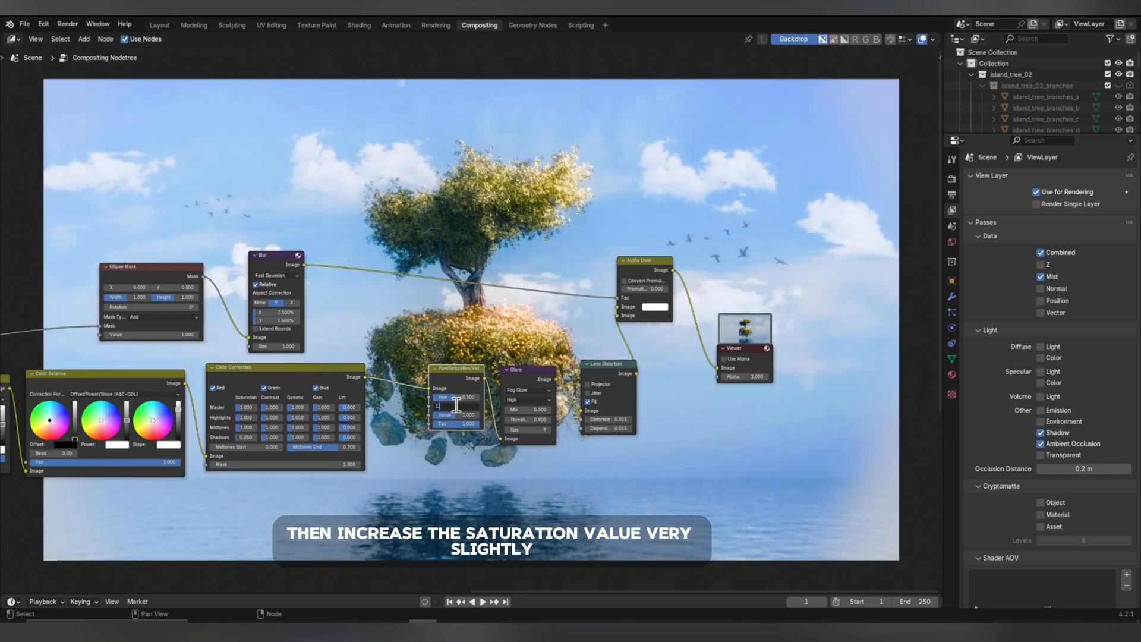
pyautogui.press('Return')
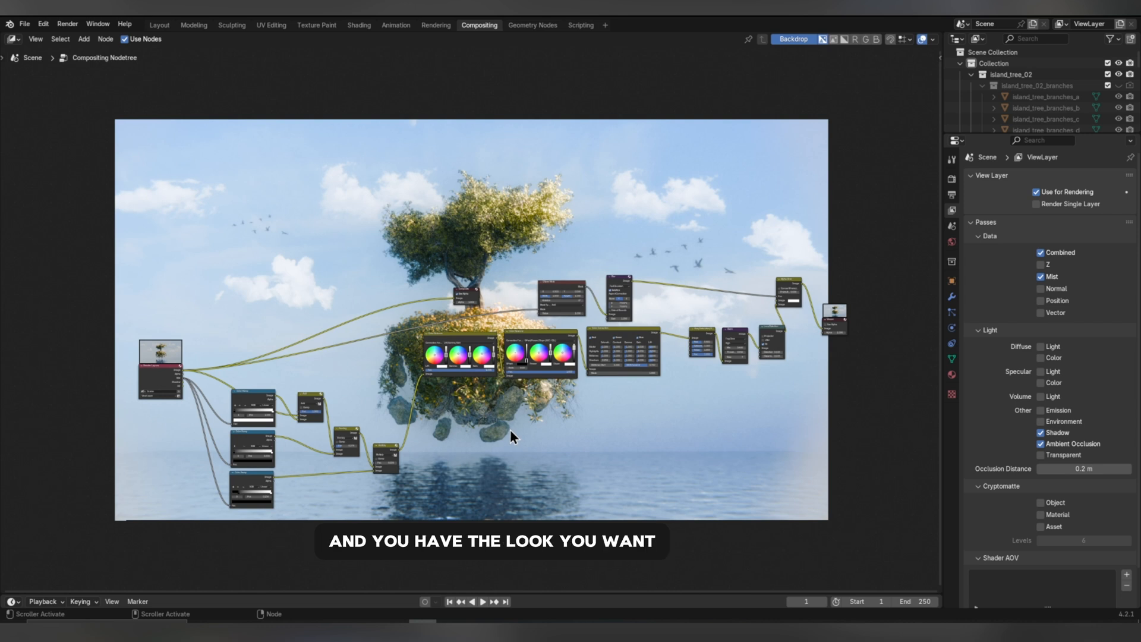
# Select all nodes between Render Layers and Viewer and move them down, clear of the island in the backdrop.
pyautogui.moveTo(220, 218); pyautogui.dragTo(794, 528)
pyautogui.press('g')
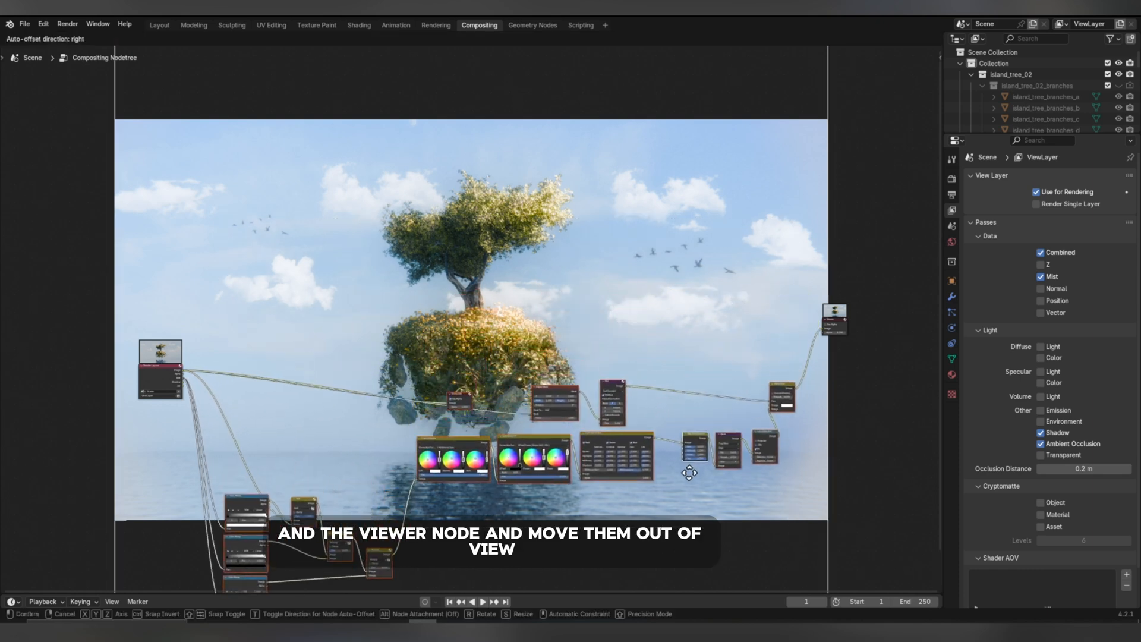
pyautogui.click(661, 557)
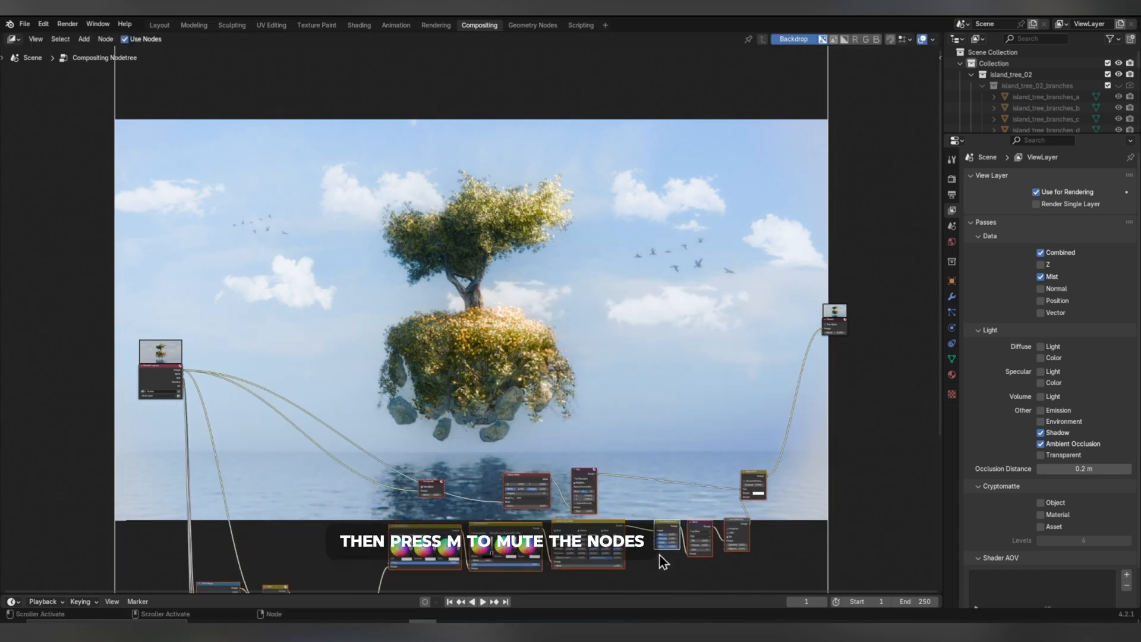
# Toggle muting of the selected compositing nodes to compare the image with and without the effects.
pyautogui.press('m')
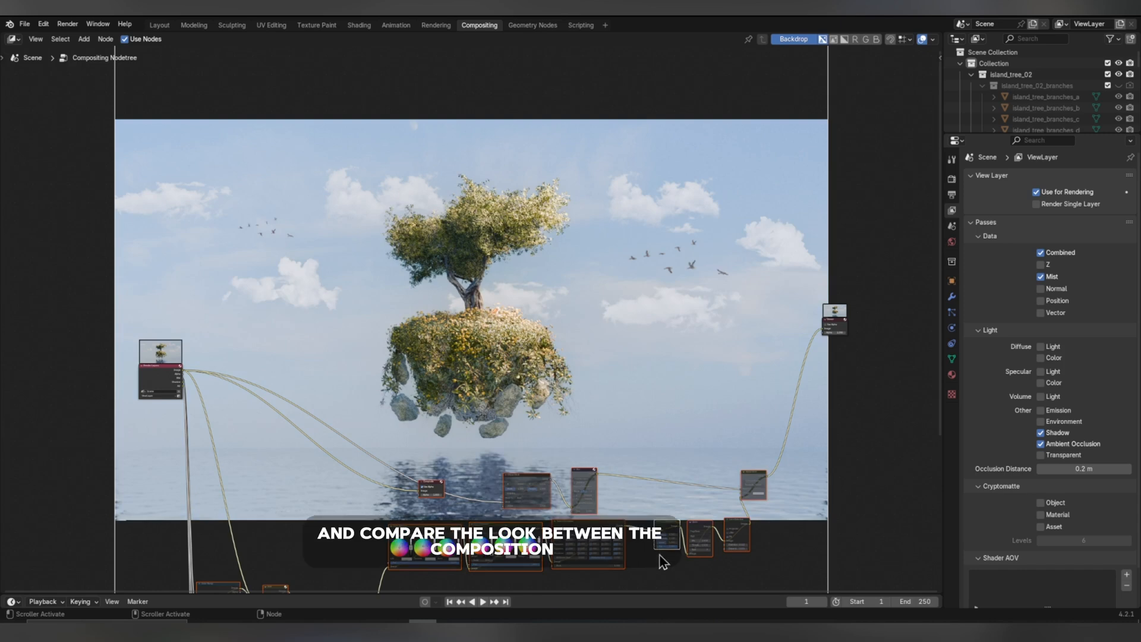
pyautogui.press('m')
pyautogui.press('m')
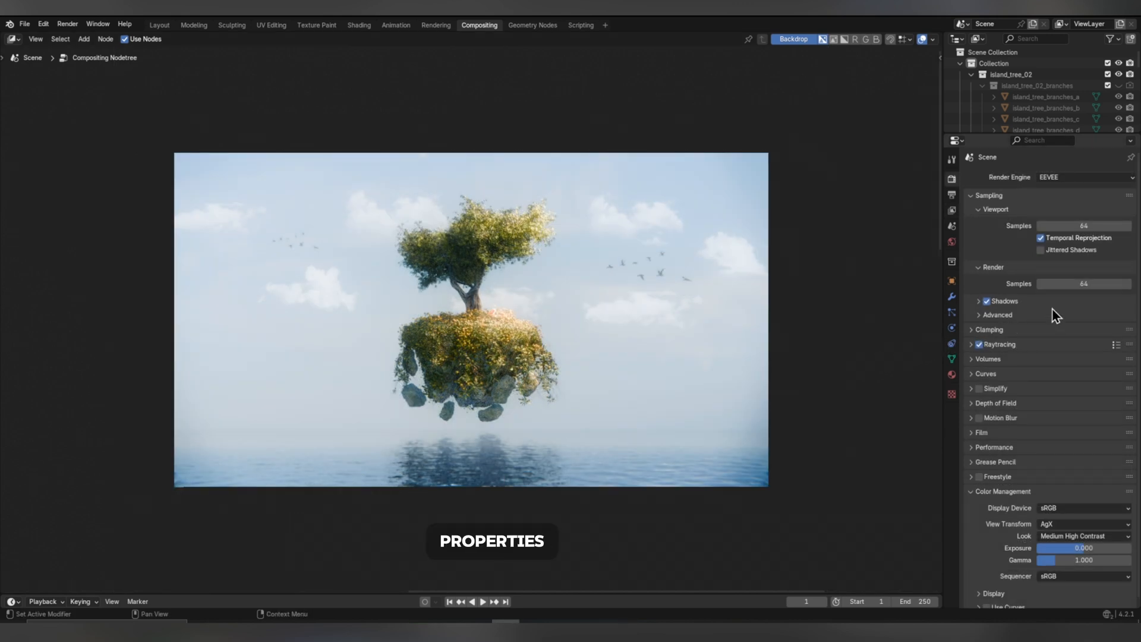
# Set the EEVEE render samples to 3000 and render the final image.
pyautogui.click(1090, 284)
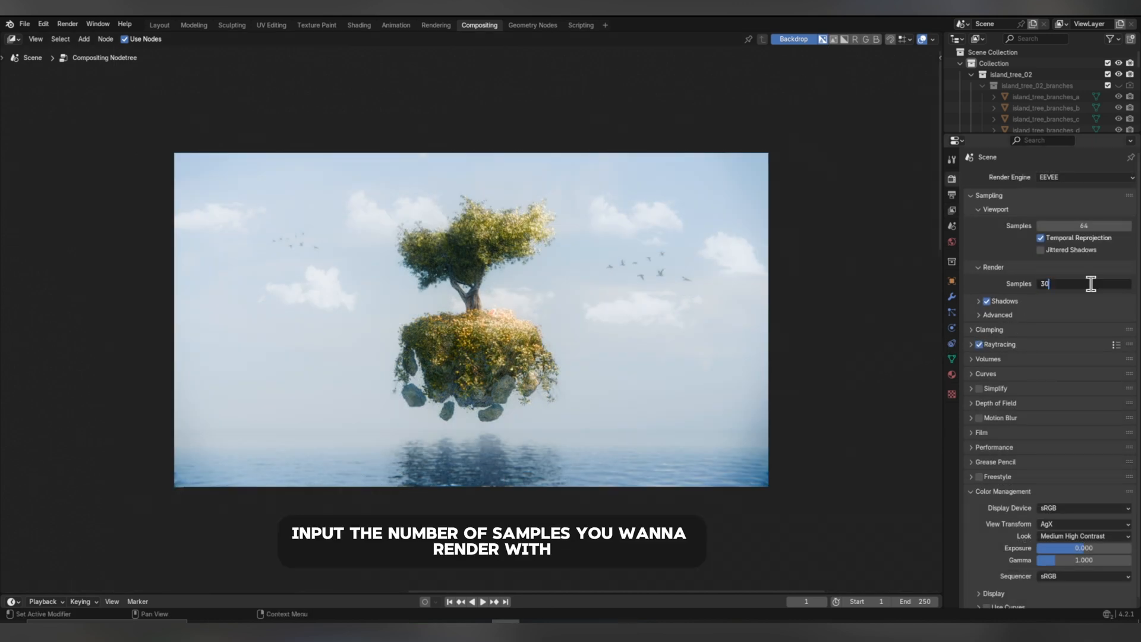
pyautogui.press('Return')
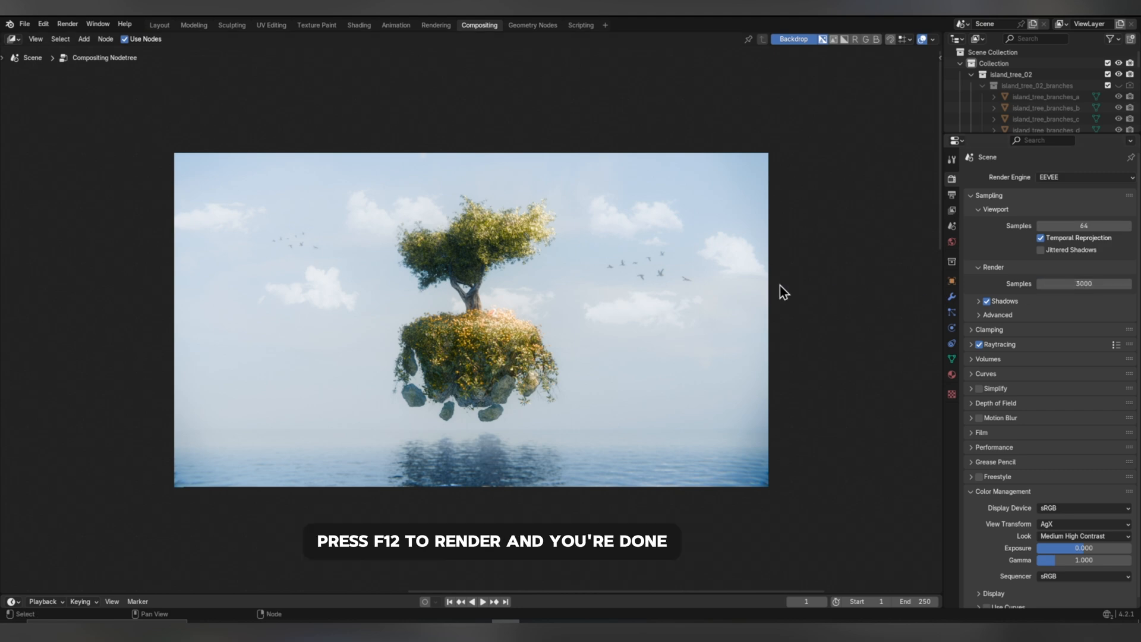
pyautogui.press('F12')
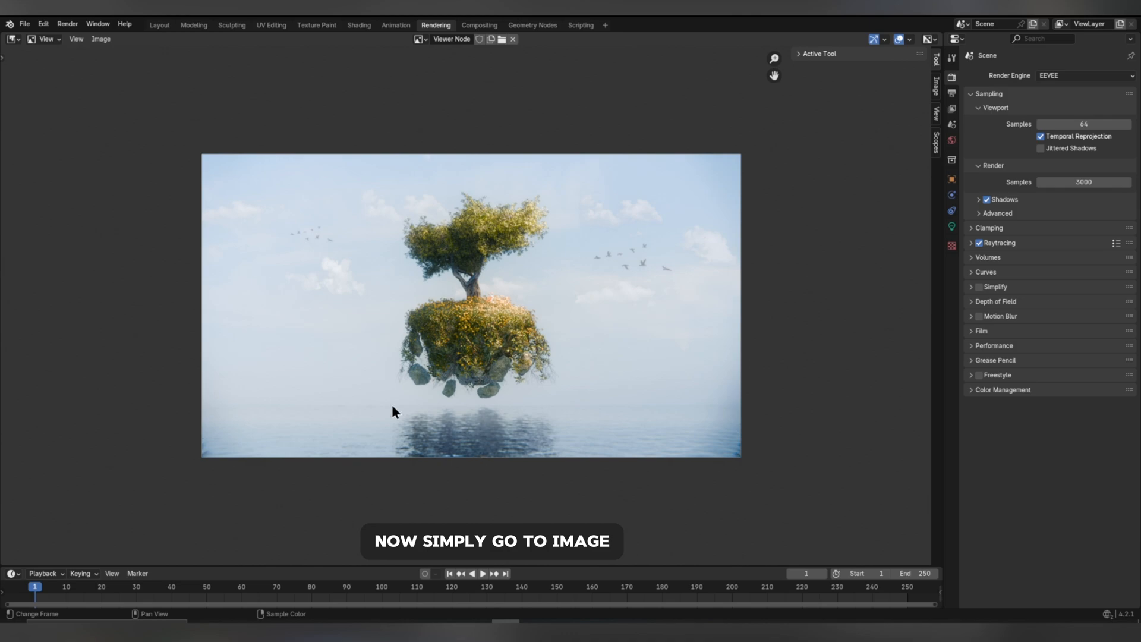
# Start saving the composited Viewer Node image.
pyautogui.click(101, 39)
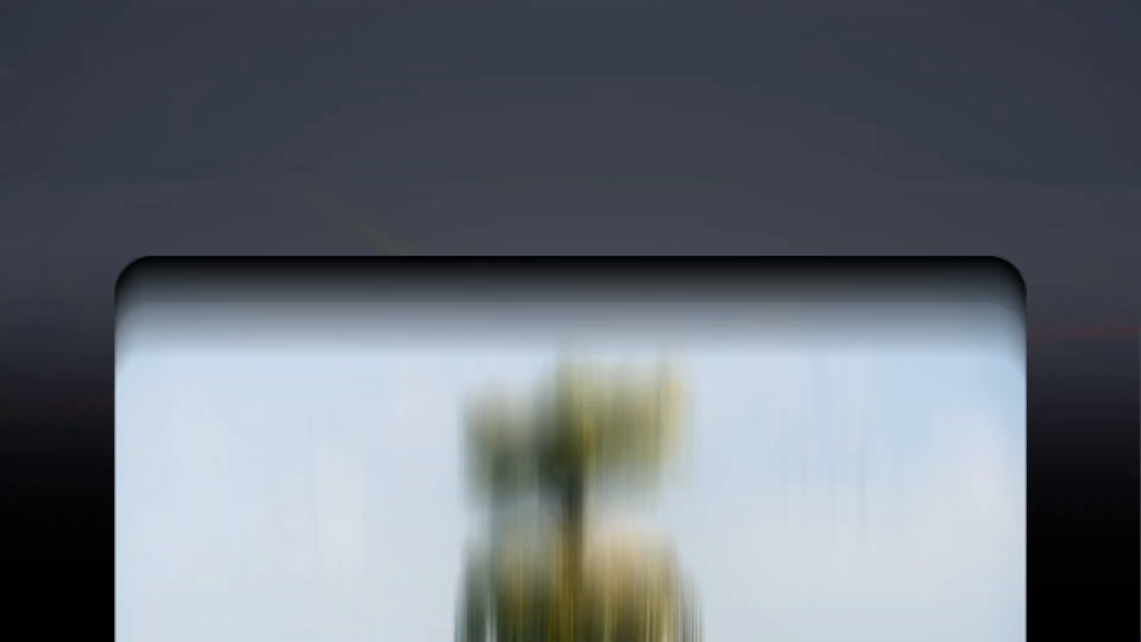